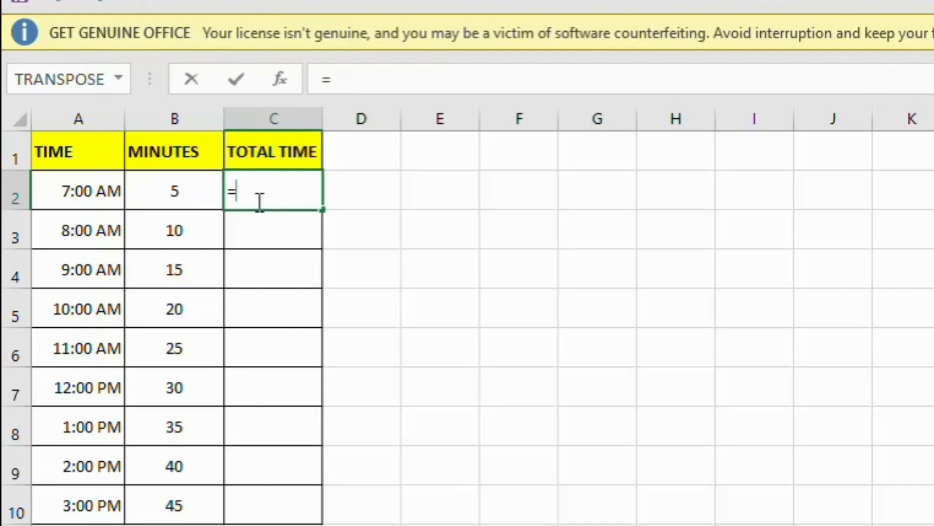
Enter =A2+B2/(24*60) in C2 and fill it down to C10 (7:05 AM to 3:45 PM).
left_click(59, 183)
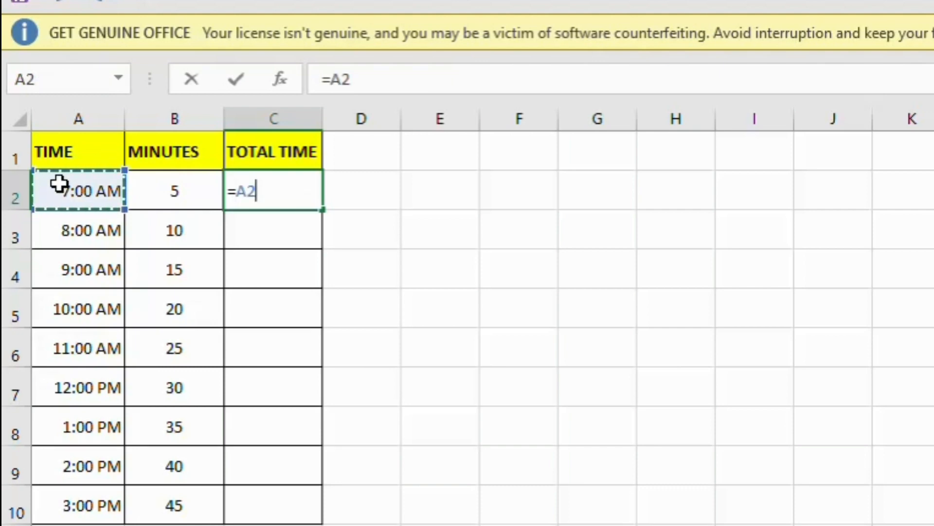
type("+")
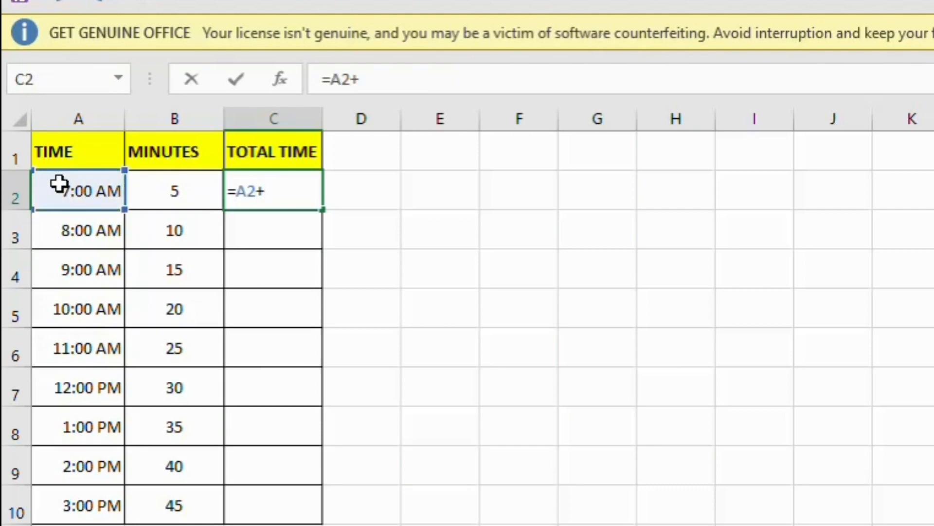
left_click(169, 191)
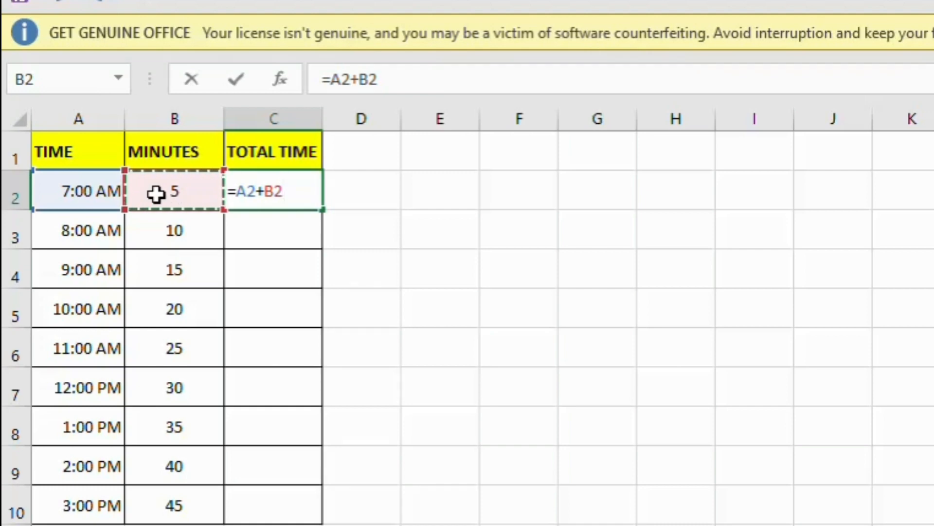
type("/")
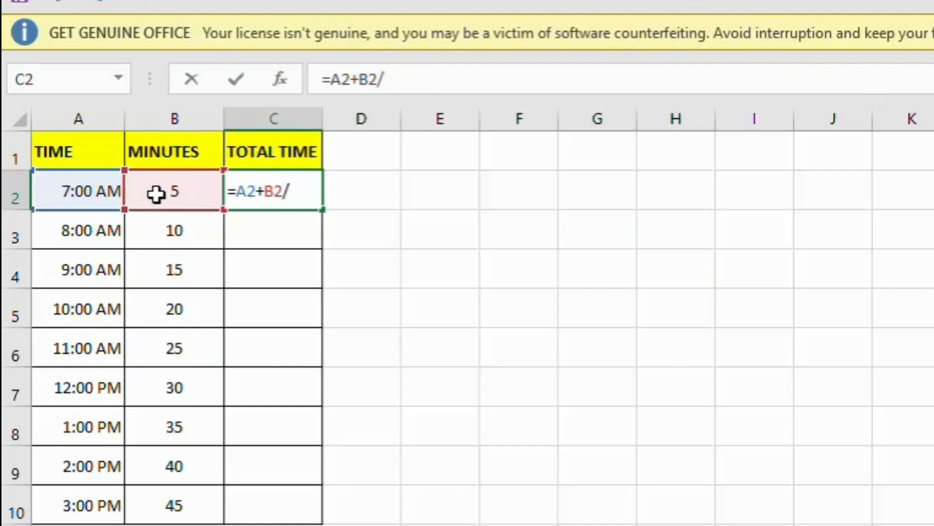
type("(24")
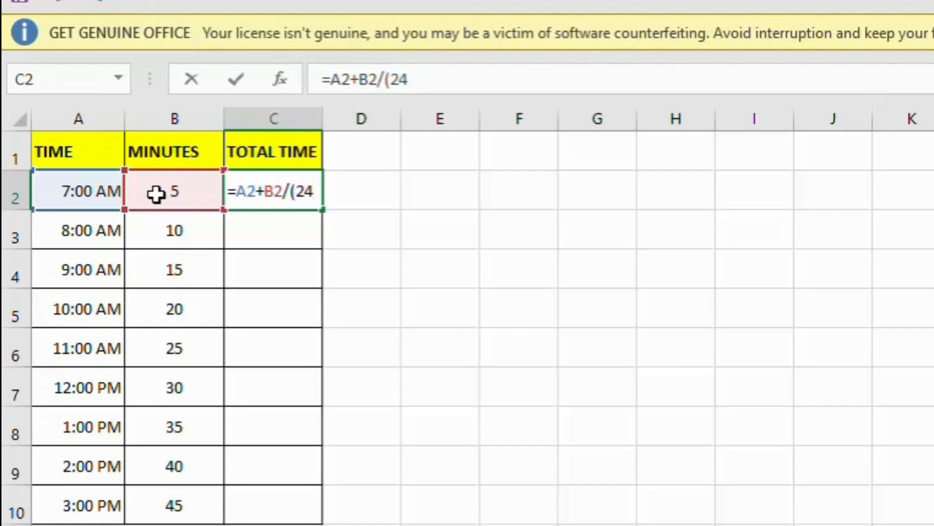
type("*60")
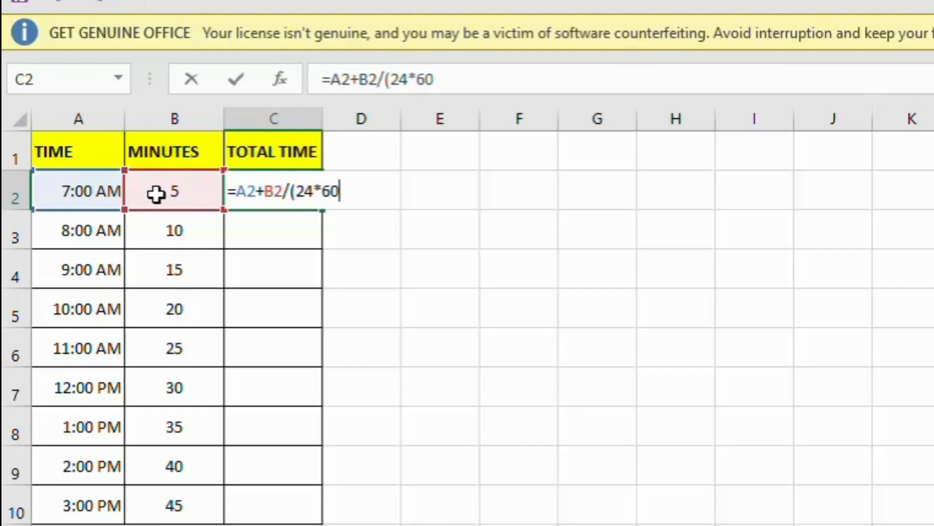
type(")")
key("Return")
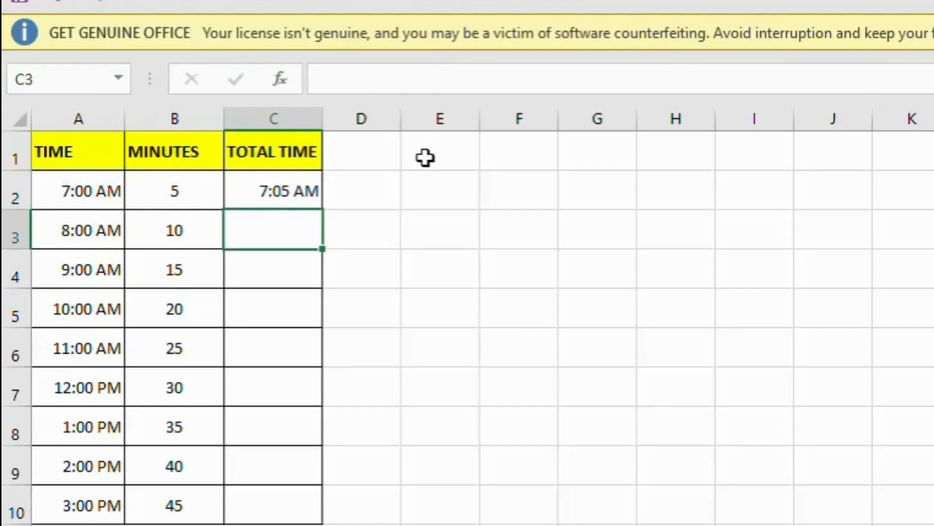
left_click(313, 183)
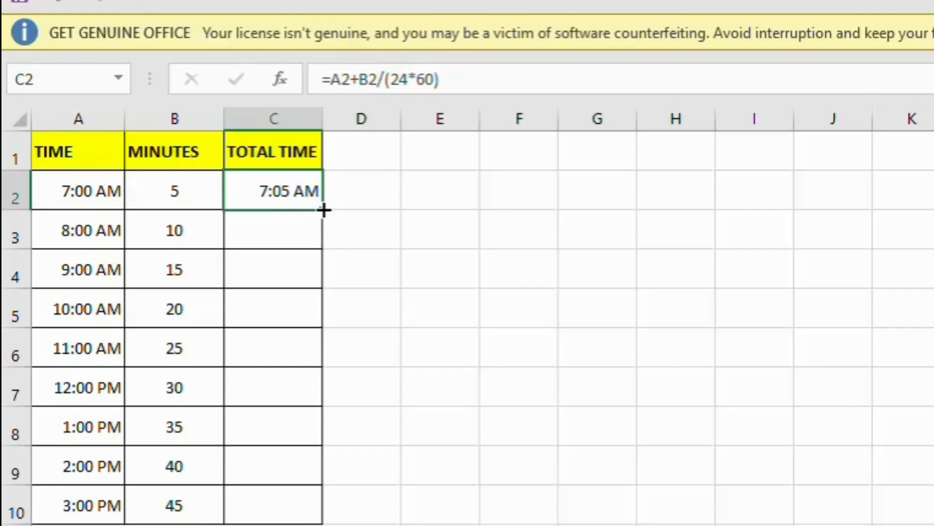
double_click(323, 210)
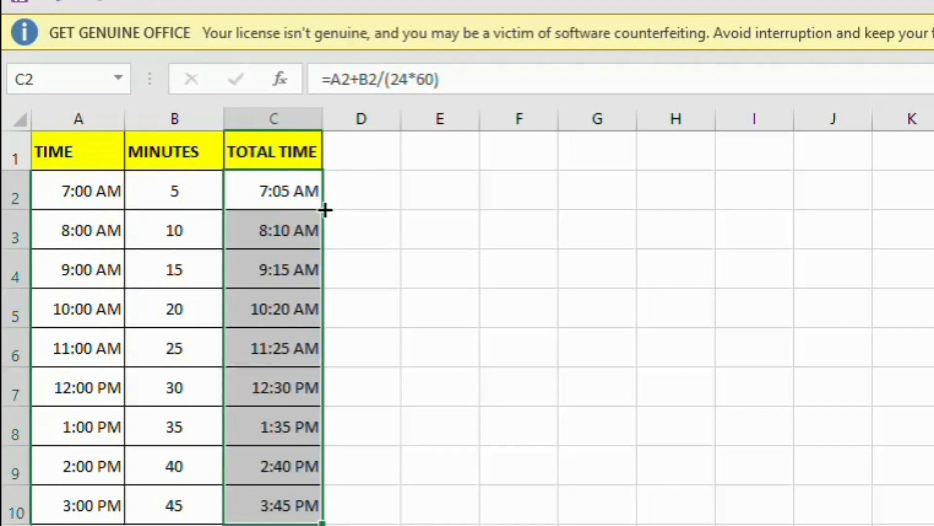
left_click(376, 234)
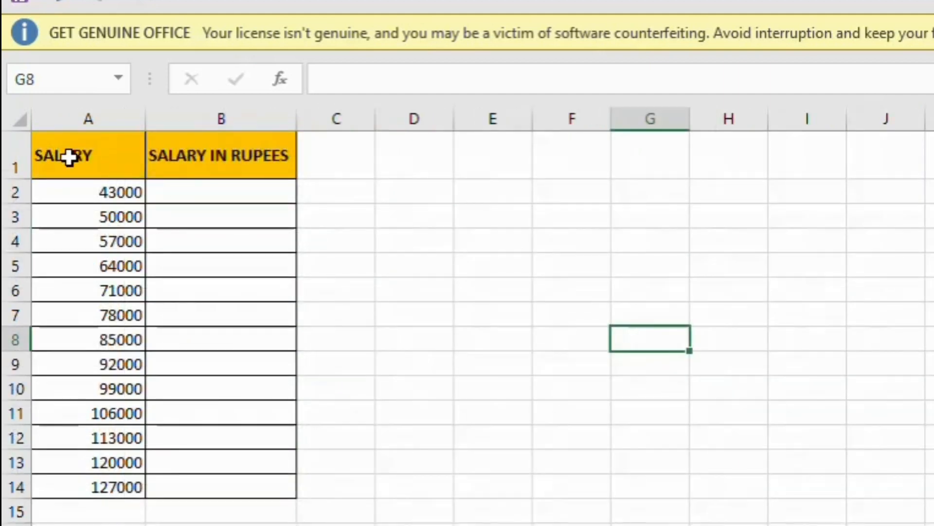
Enter =DOLLAR(A2) in B2 and fill it down to B14, starting at ₹43,000.00.
left_click_drag(119, 190, 114, 489)
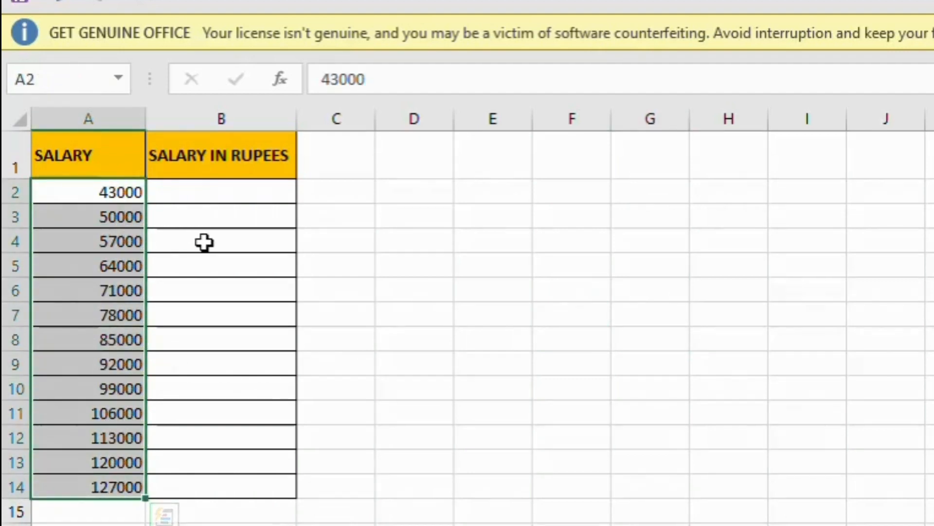
left_click(223, 209)
left_click(222, 197)
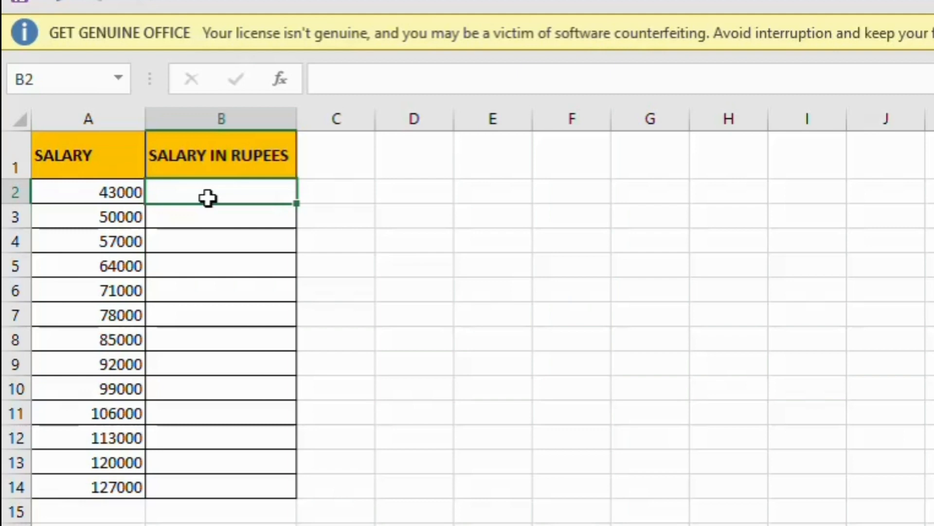
type("=DO")
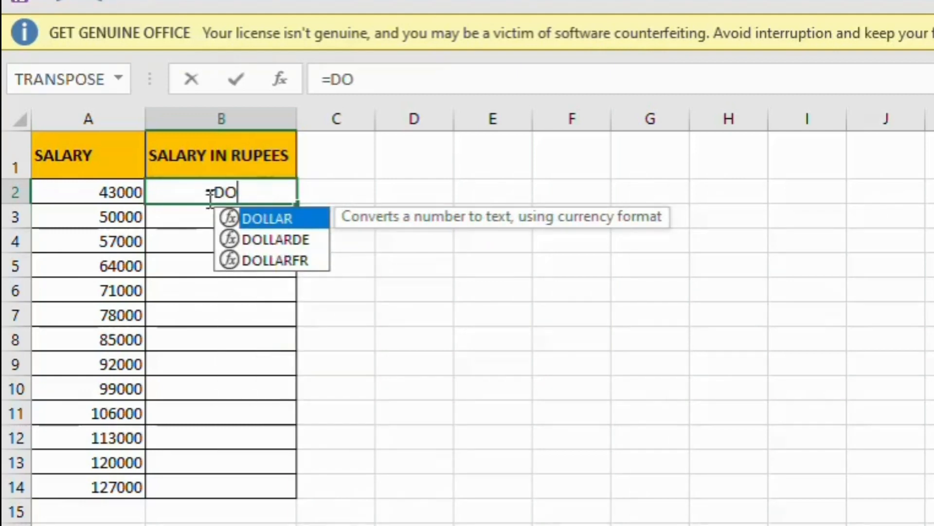
key("Tab")
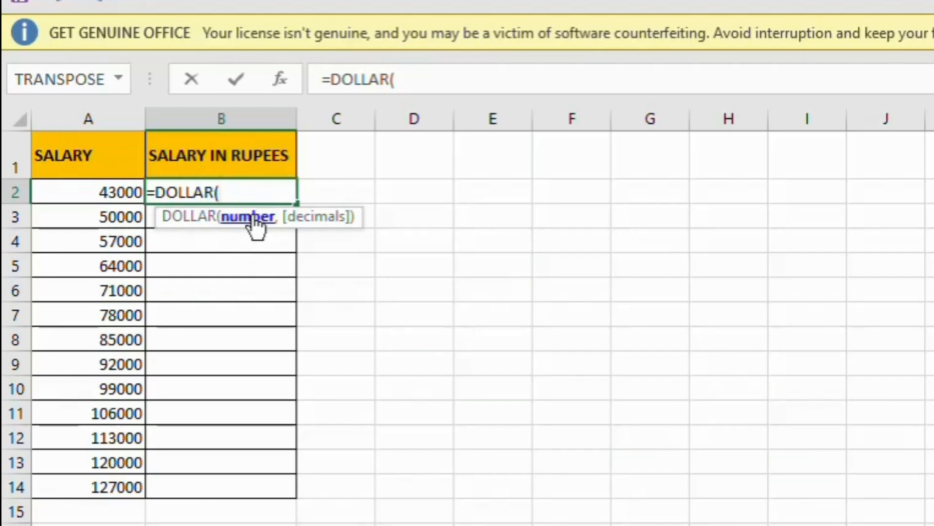
left_click(111, 192)
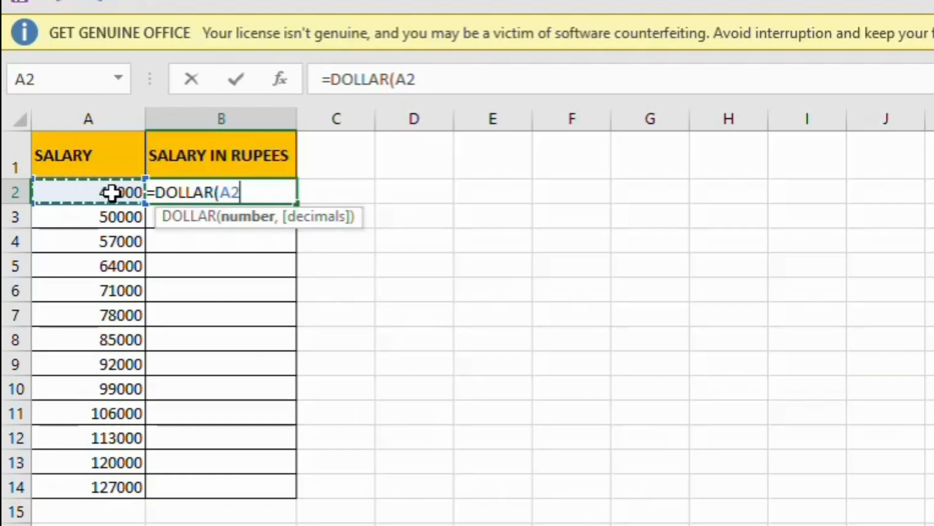
type(")")
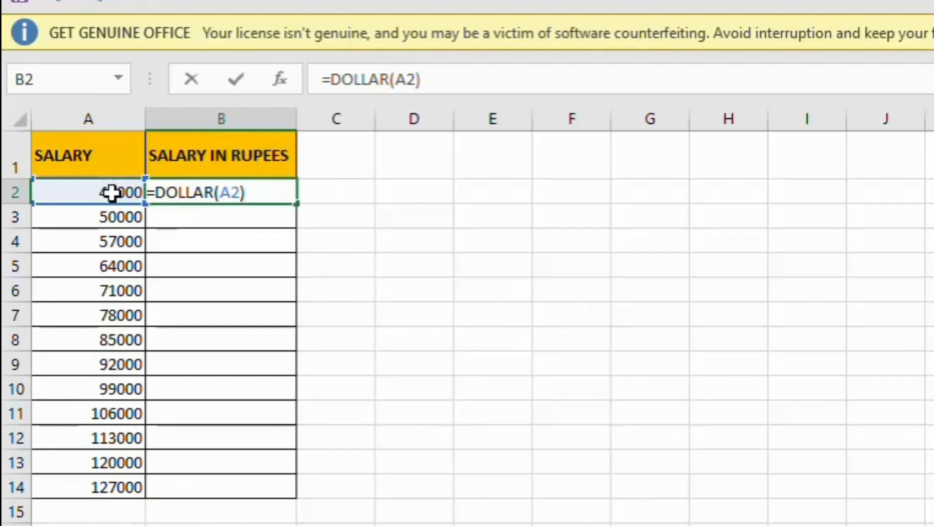
key("Return")
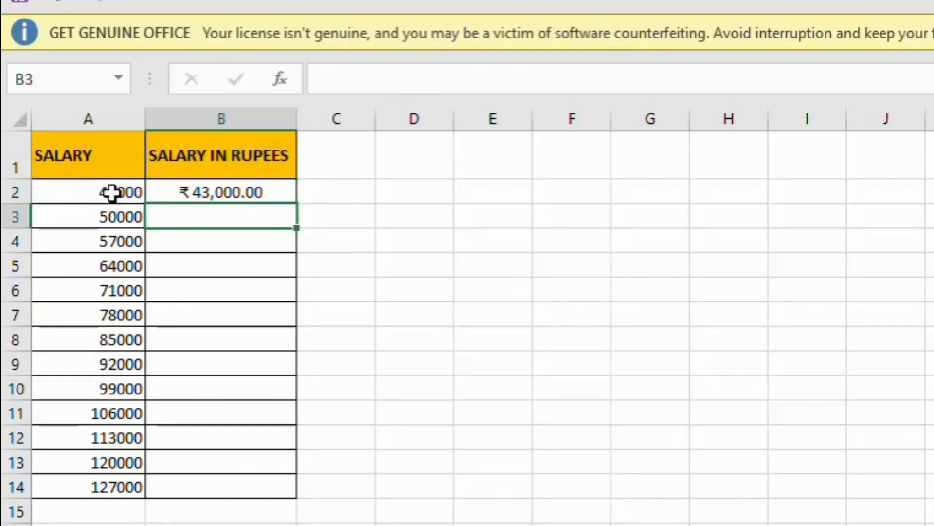
left_click(231, 194)
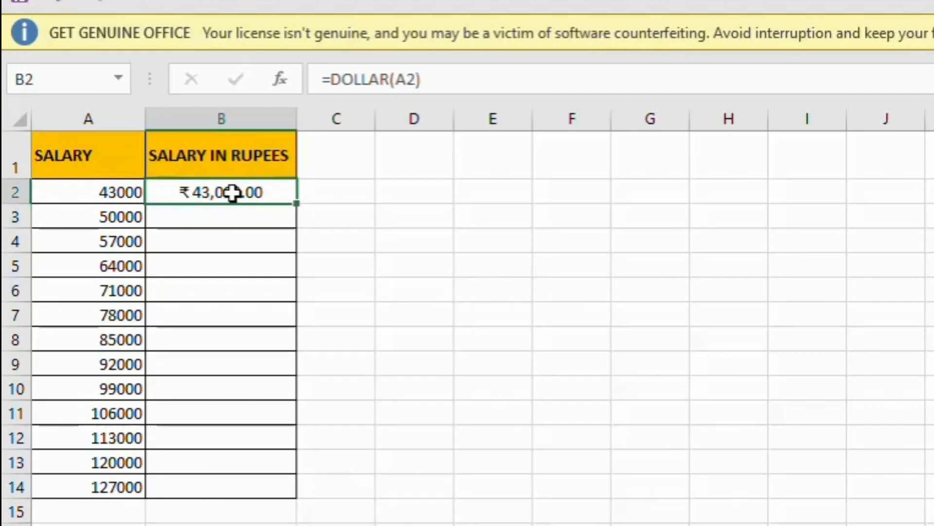
double_click(296, 203)
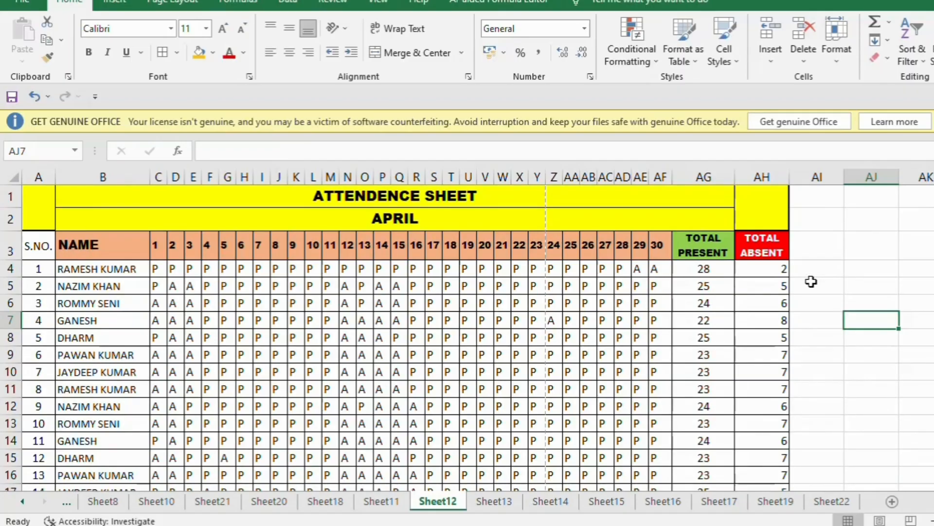
key("ctrl+p")
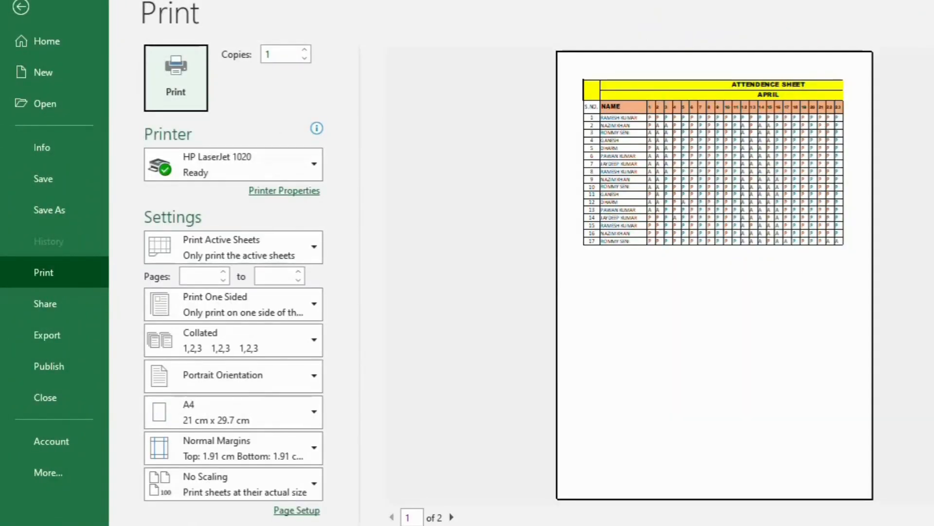
left_click(926, 487)
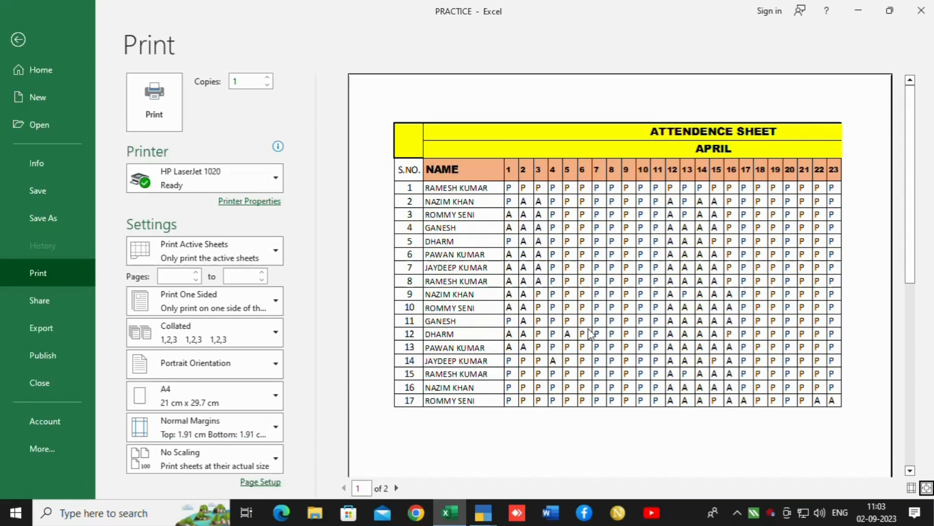
left_click(269, 484)
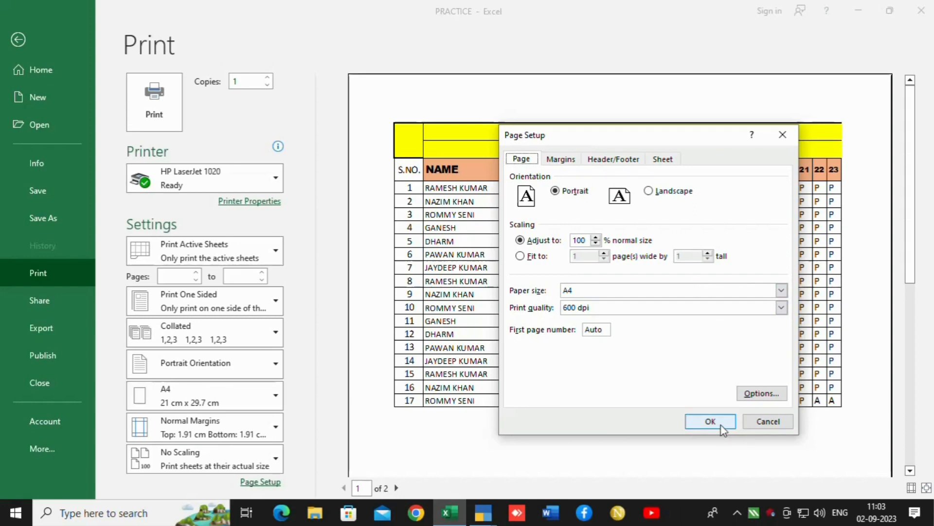
left_click(649, 191)
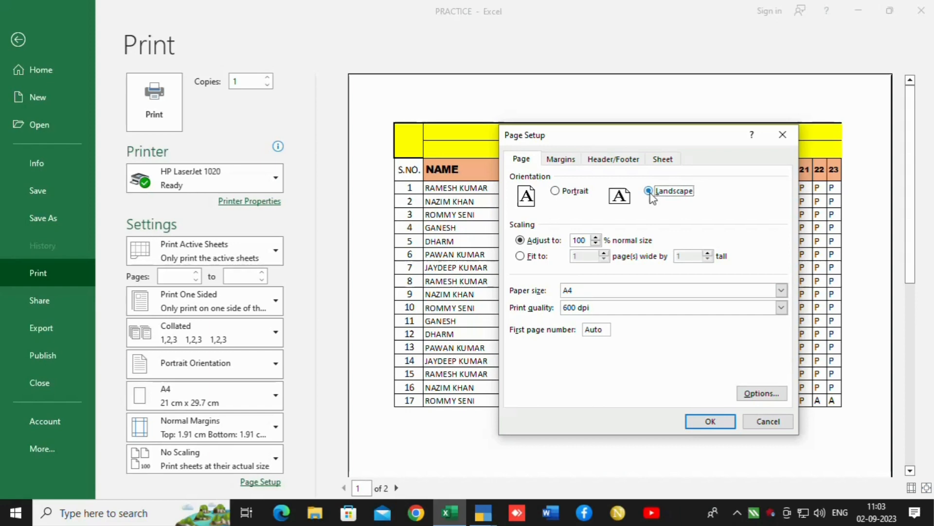
left_click(557, 190)
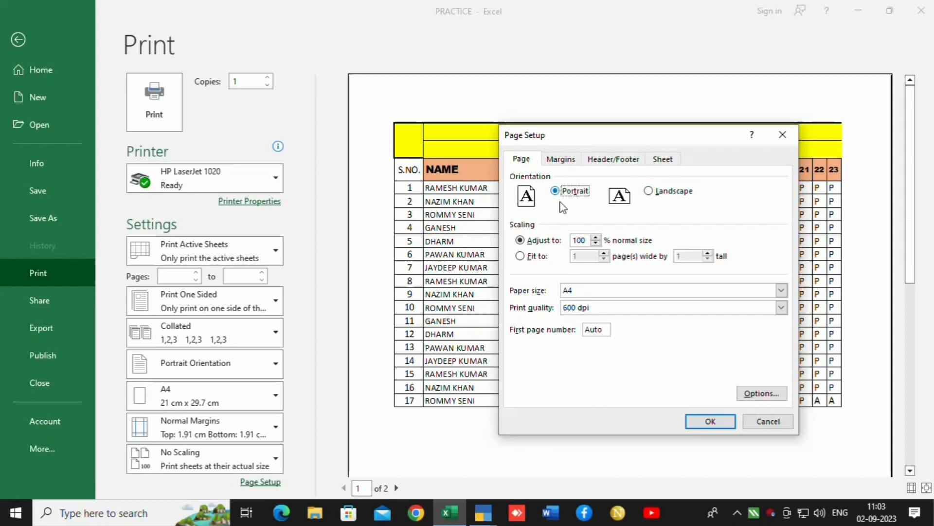
left_click(710, 421)
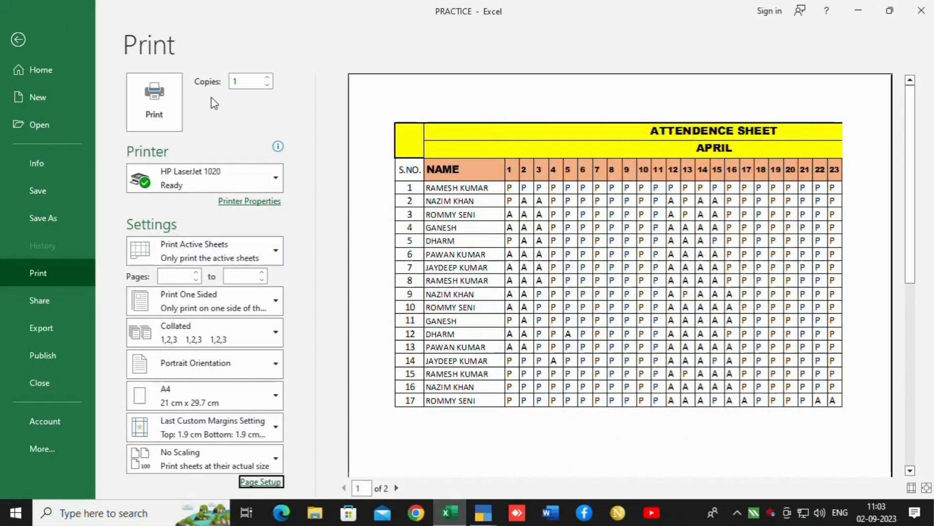
left_click(20, 37)
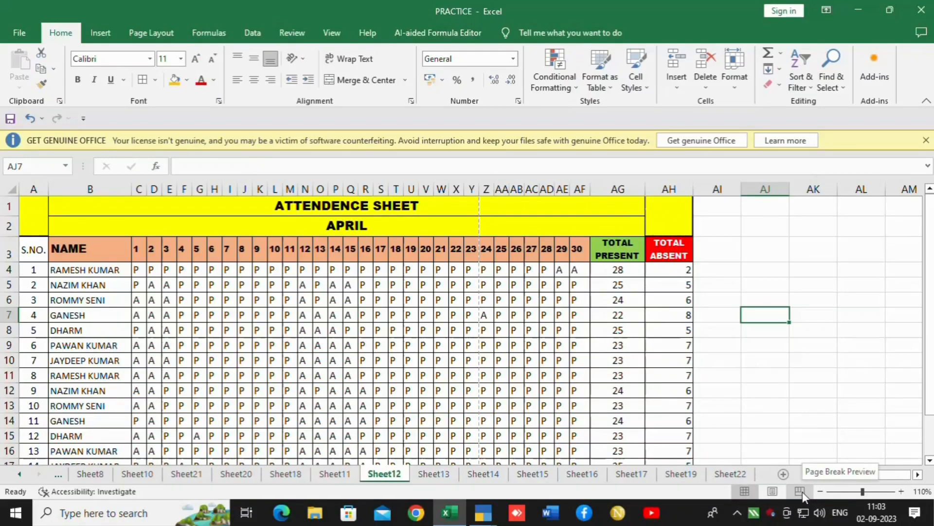
In Page Break Preview, move the page break to after column AF and check the print preview.
left_click(800, 490)
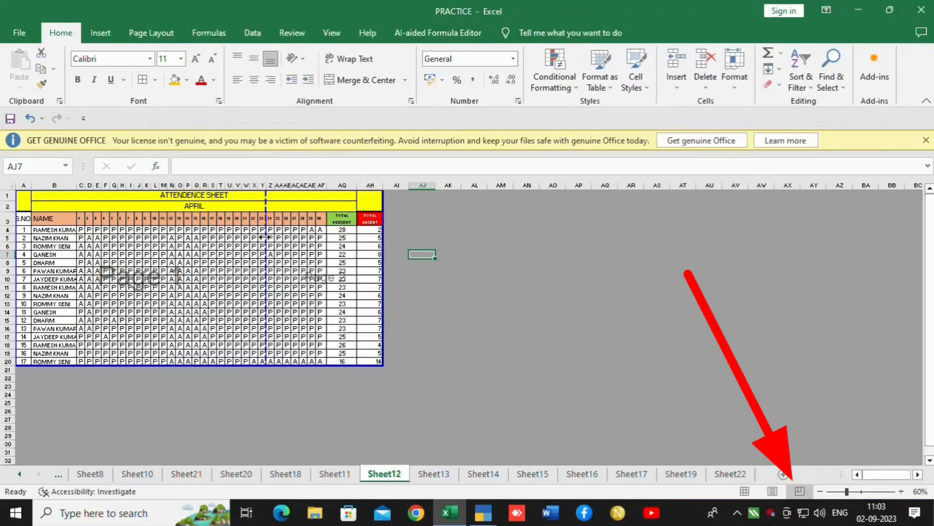
left_click_drag(264, 237, 384, 241)
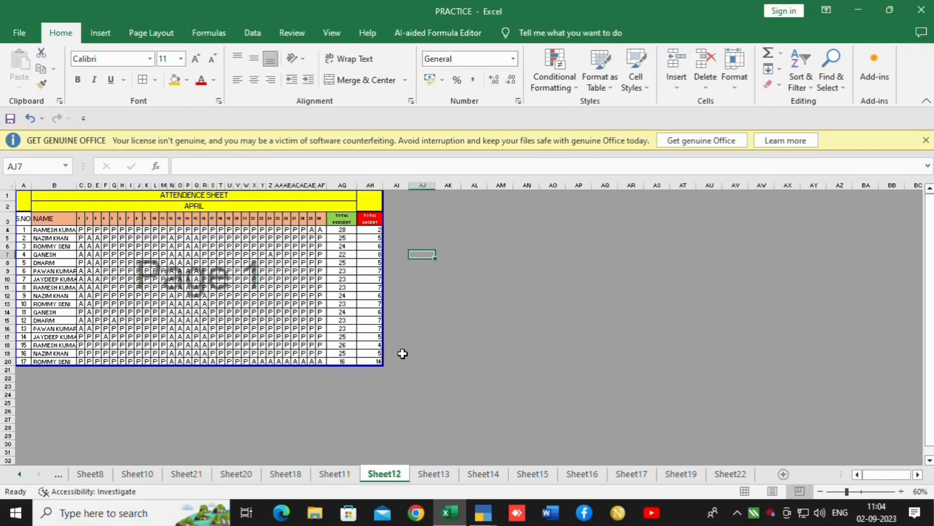
key("ctrl+p")
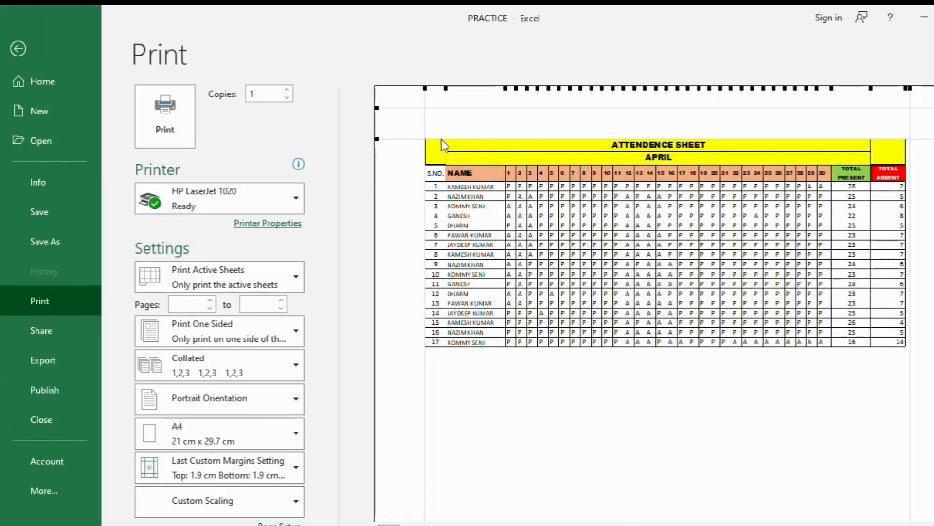
left_click(18, 49)
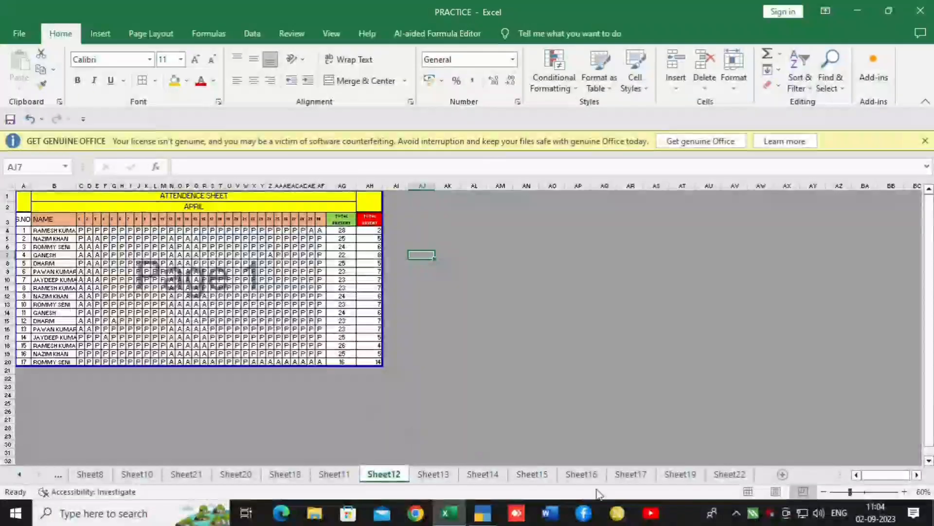
Switch back to Normal view and check the print preview once more.
left_click(749, 491)
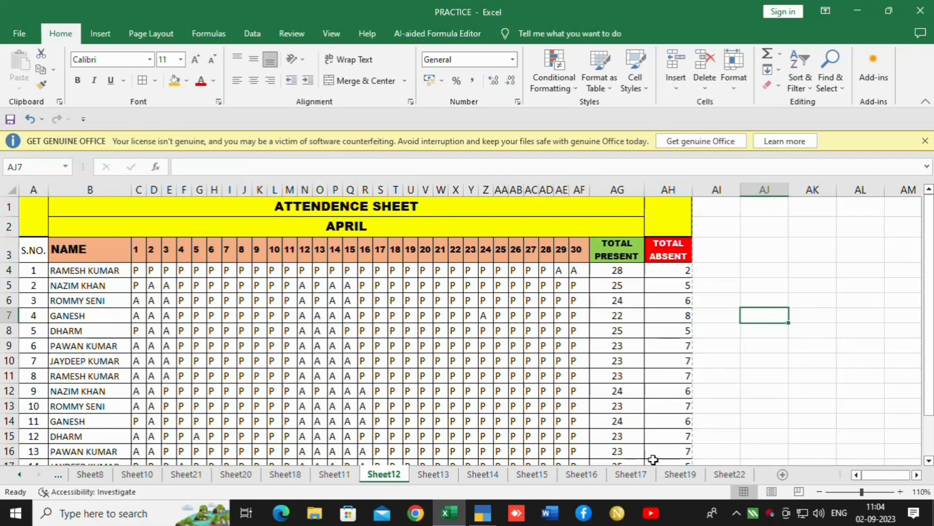
key("ctrl+p")
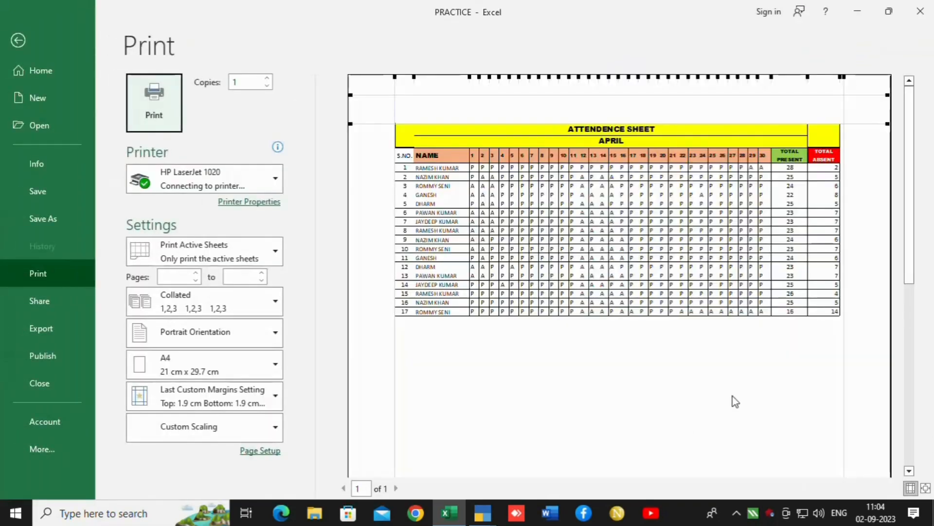
left_click(17, 41)
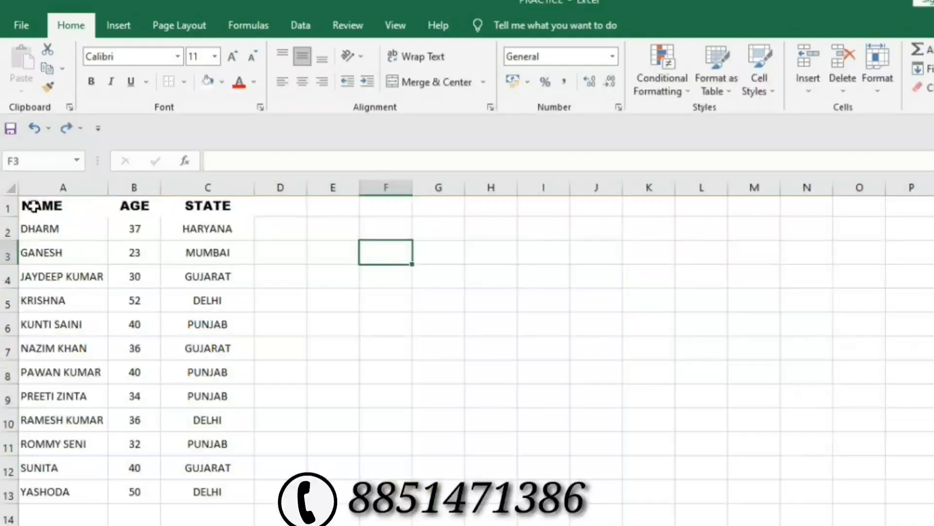
Move around the NAME, AGE and STATE list with the arrow keys, starting from A1.
left_click(32, 206)
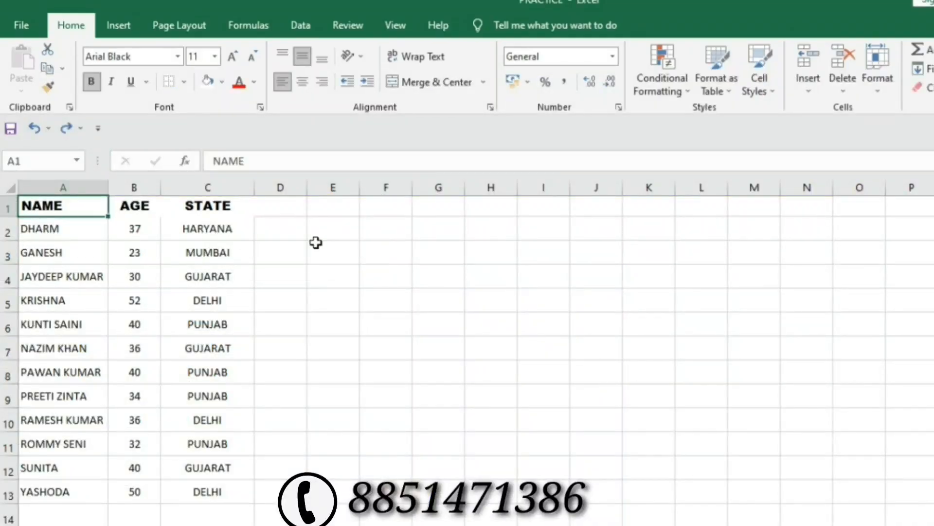
key("Down")
key("Down")
key("Down")
key("Down")
key("Down")
key("Down")
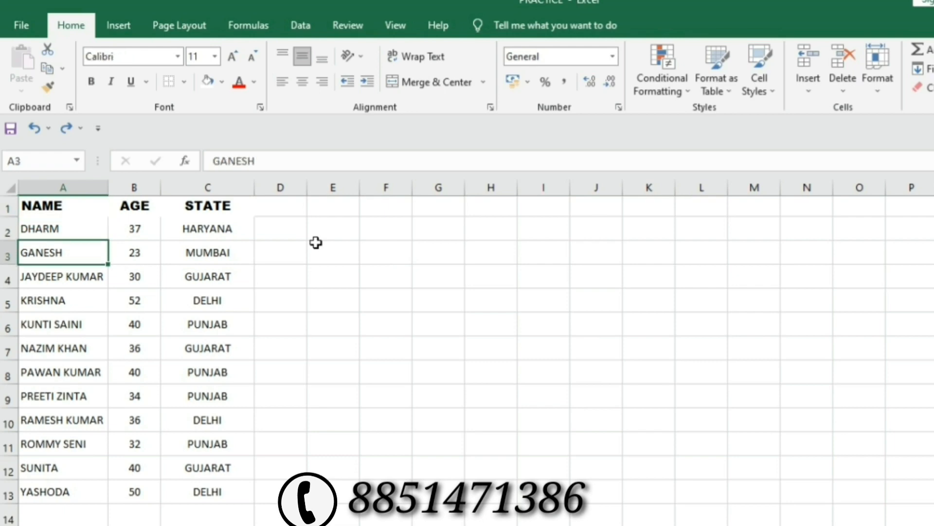
key("Down")
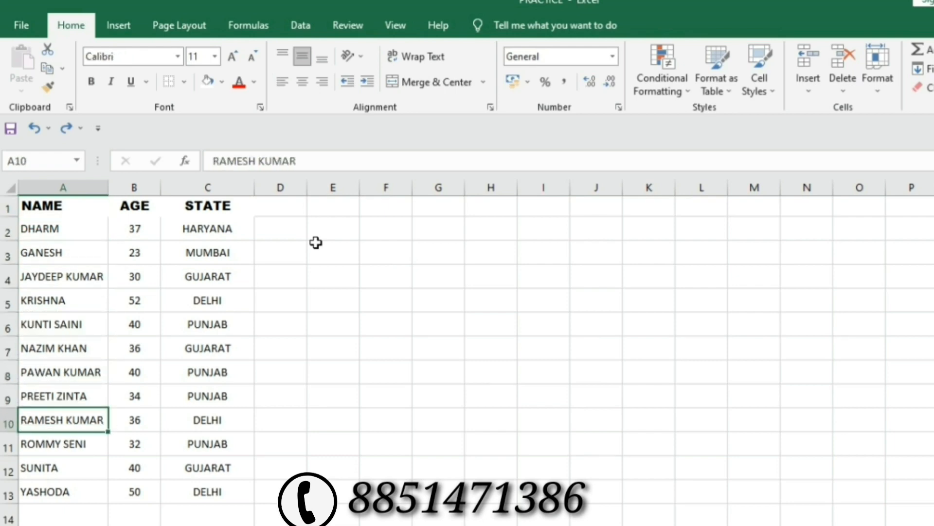
key("Up")
key("Up")
key("Up")
key("Up")
key("Up")
key("Up")
key("Up")
key("Up")
key("Up")
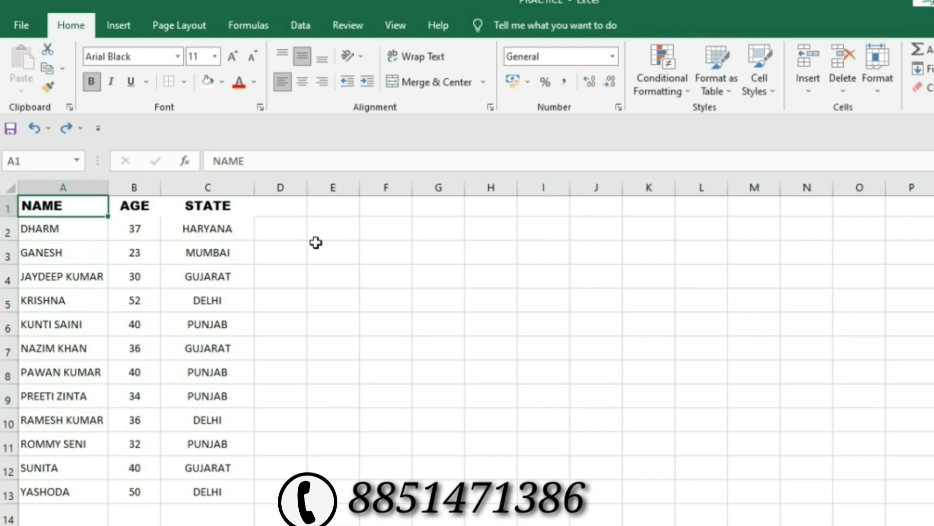
key("Right")
key("Right")
key("Down")
key("Down")
key("Down")
key("Down")
key("Down")
key("Down")
key("Down")
key("Down")
key("Down")
key("Down")
key("Down")
key("Down")
key("Down")
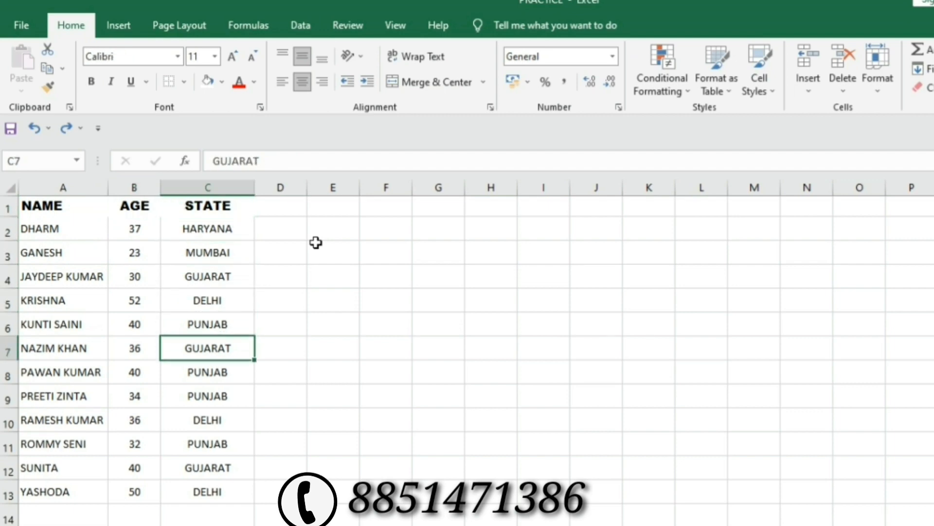
key("Up")
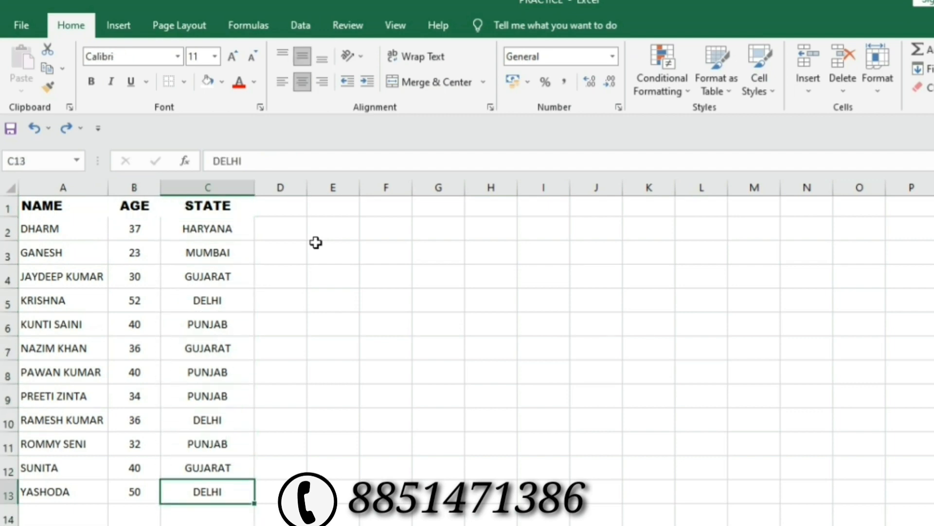
key("Left")
key("Left")
key("Up")
key("Up")
key("Up")
key("Up")
key("Up")
key("Up")
key("Up")
key("Up")
key("Up")
key("Up")
key("Up")
key("Up")
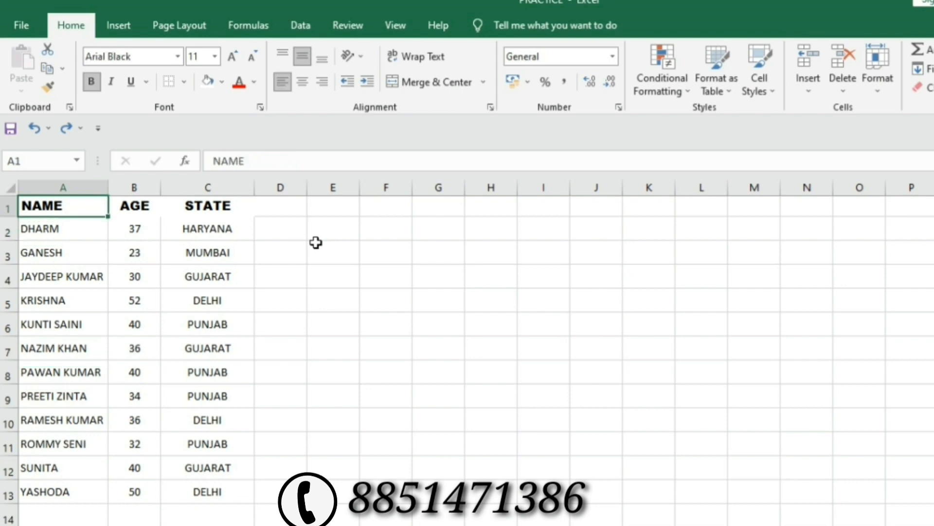
key("Right")
key("Right")
key("Down")
key("Down")
key("Down")
key("Down")
key("Down")
key("Down")
key("Down")
key("Down")
key("Down")
key("Down")
key("Down")
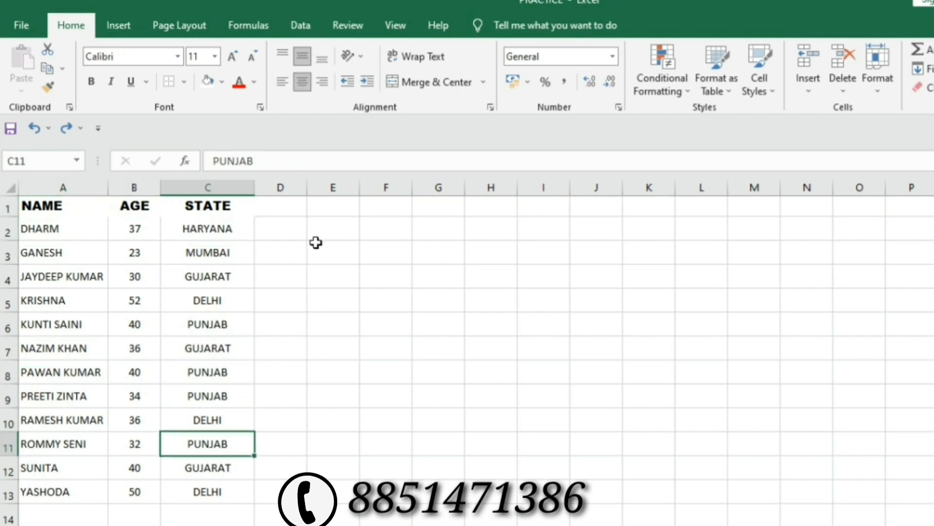
key("Down")
key("Left")
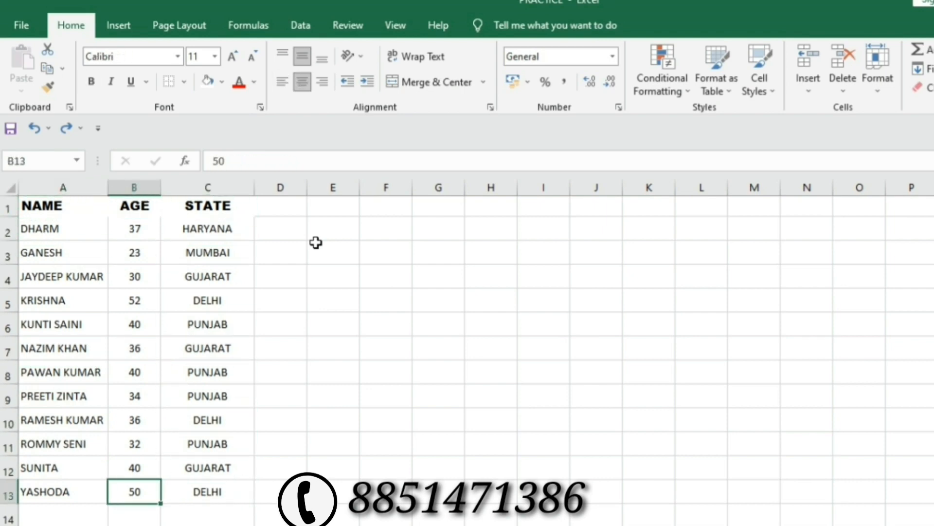
key("Left")
key("Up")
key("Up")
key("Up")
key("Up")
key("Up")
key("Up")
key("Up")
key("Up")
key("Up")
key("Up")
key("Up")
key("Up")
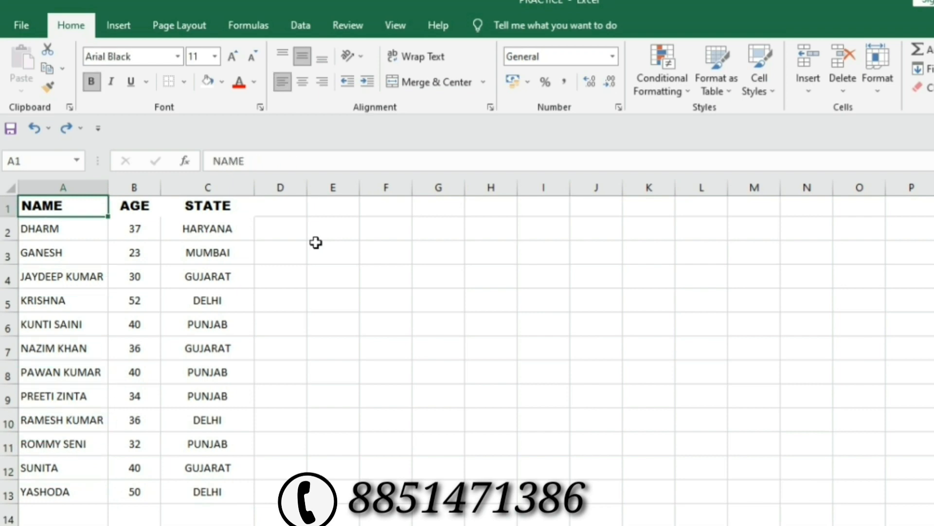
Extend the selection with Shift+arrows to cover A1:C13.
key("shift+Right")
key("shift+Right")
key("shift+Down")
key("shift+Down")
key("shift+Down")
key("shift+Down")
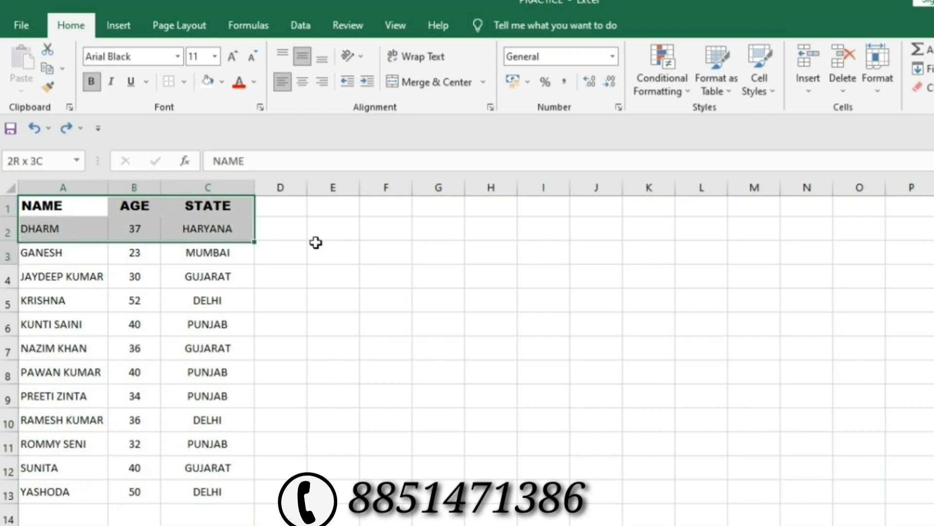
key("shift+Down")
key("shift+Down")
key("shift+Down")
key("shift+Down")
key("shift+Down")
key("shift+Down")
key("shift+Down")
key("shift+Down")
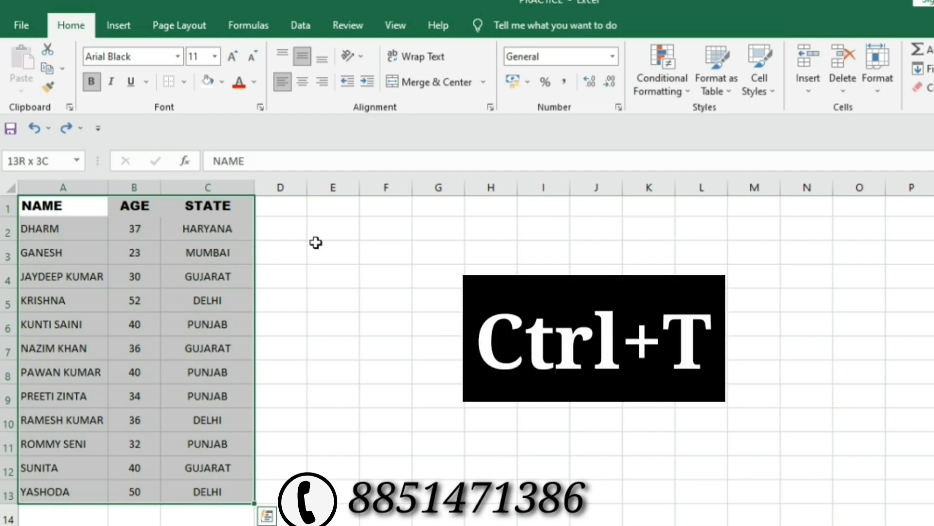
Create Table5 with headers, try orange banding, then settle on a light blue banded style.
key("ctrl+t")
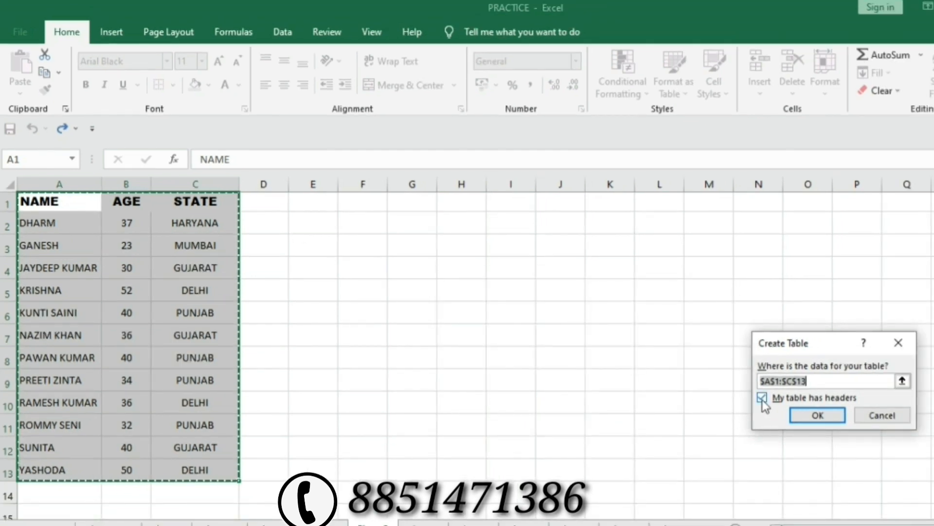
left_click(803, 418)
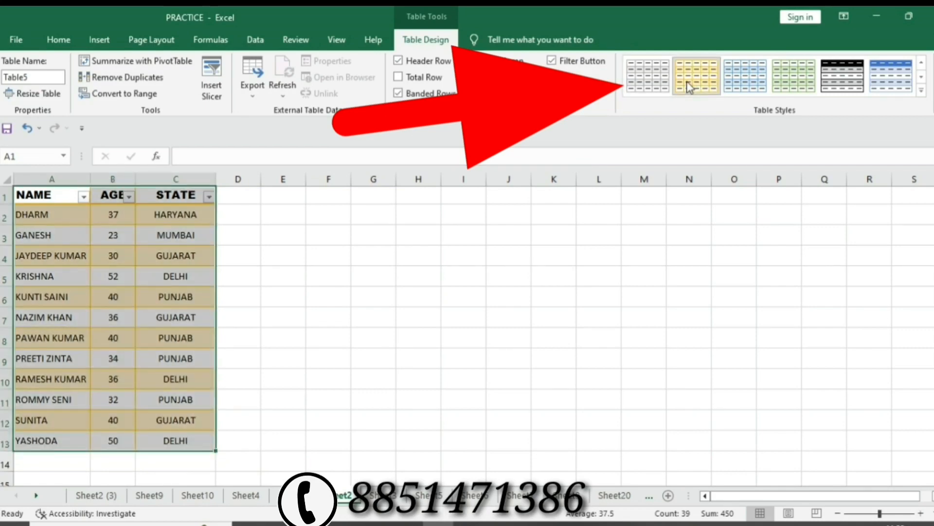
left_click(748, 90)
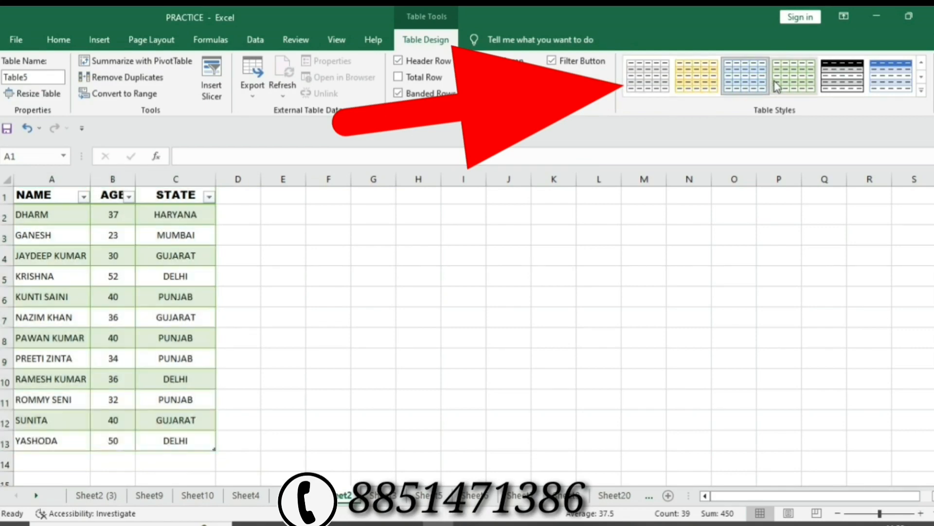
left_click(921, 91)
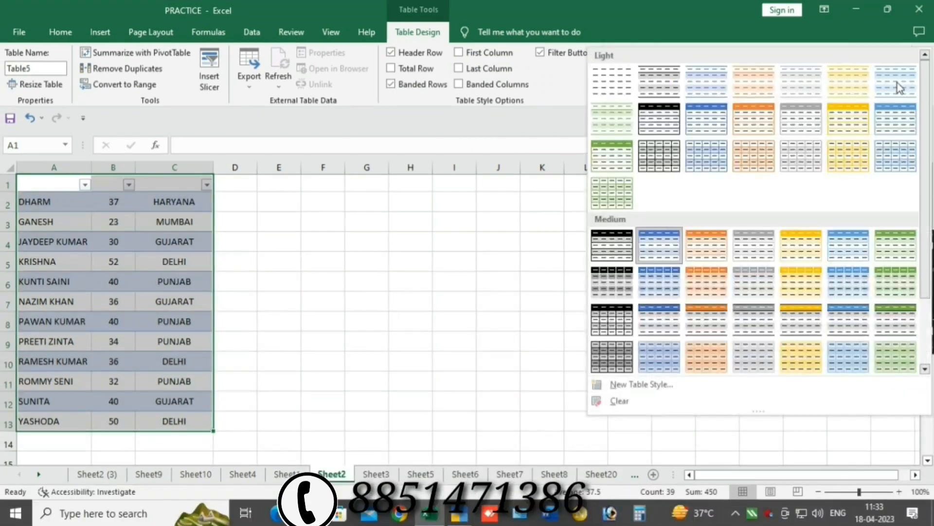
left_click(769, 154)
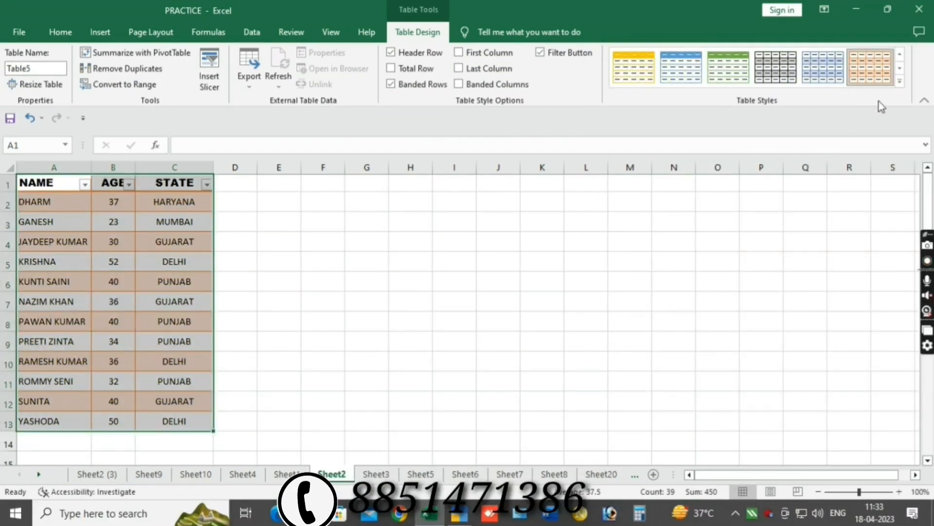
left_click(899, 81)
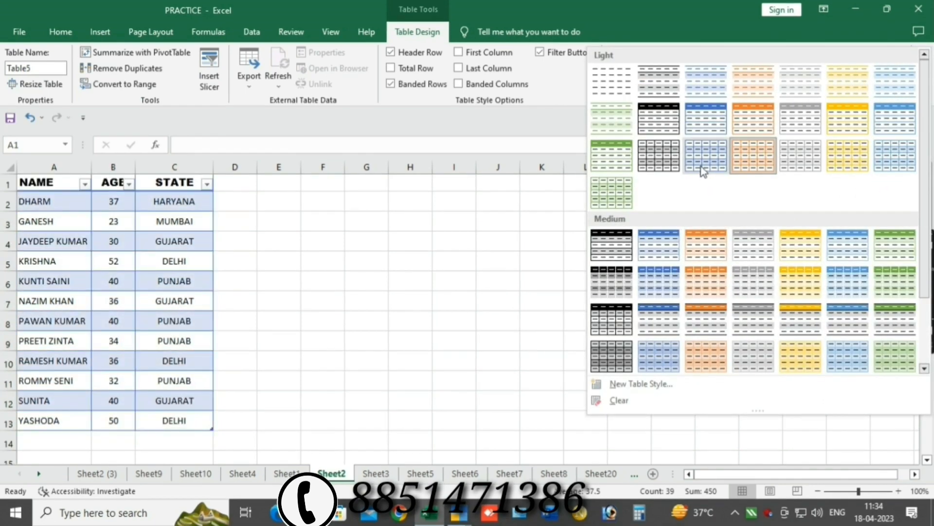
left_click(703, 170)
left_click(444, 296)
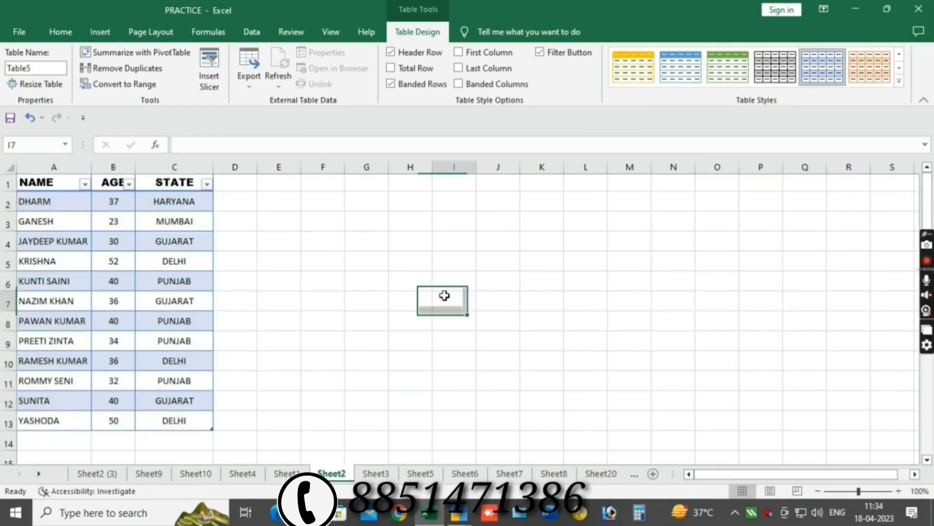
Filter the AGE column to exclude age 23.
left_click(104, 218)
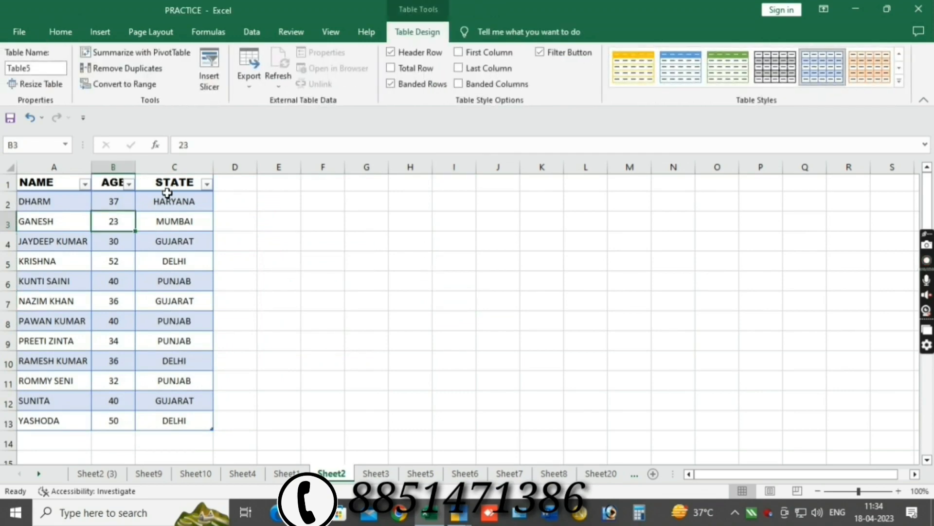
left_click(129, 185)
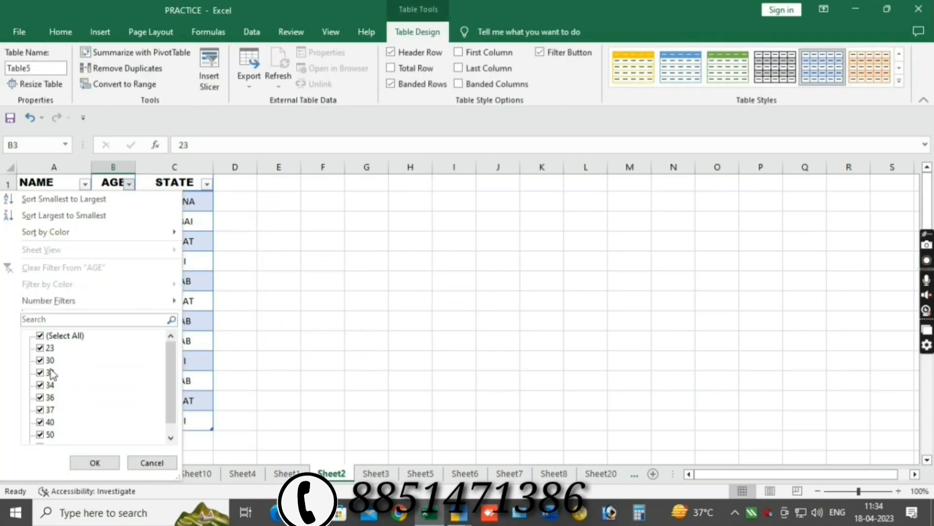
scroll(53, 374, "down", 1)
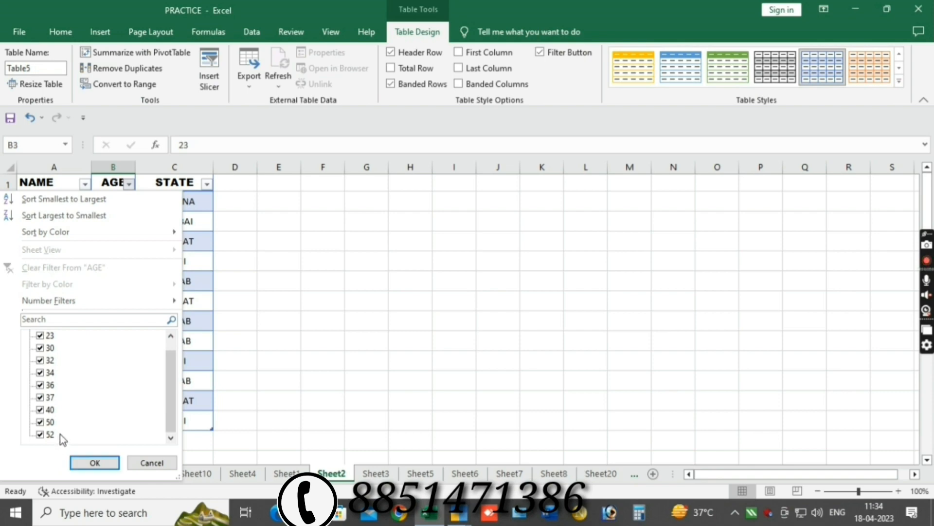
scroll(156, 390, "up", 1)
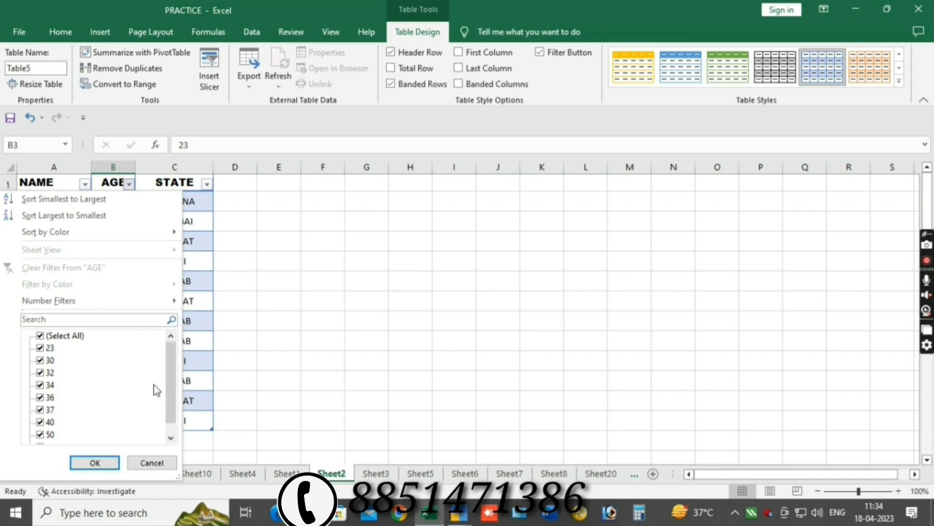
left_click(40, 335)
left_click(40, 336)
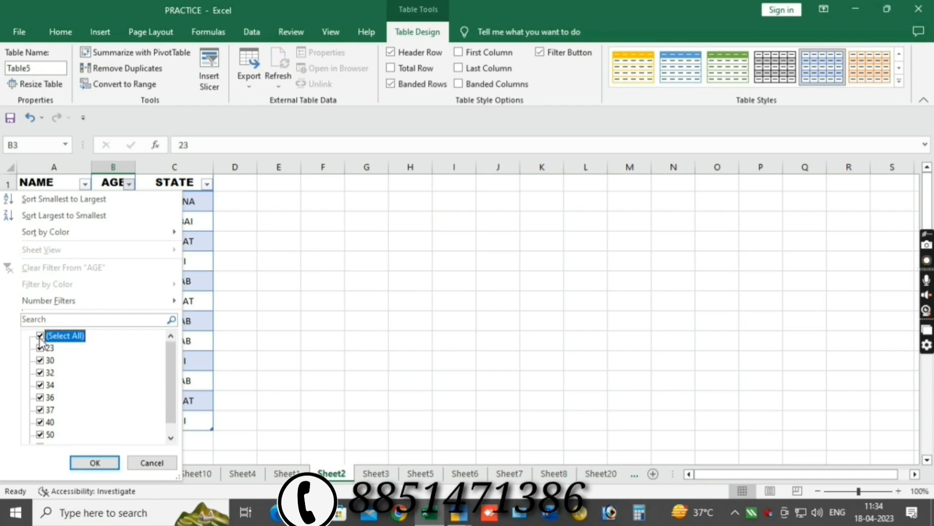
left_click(40, 347)
left_click(95, 462)
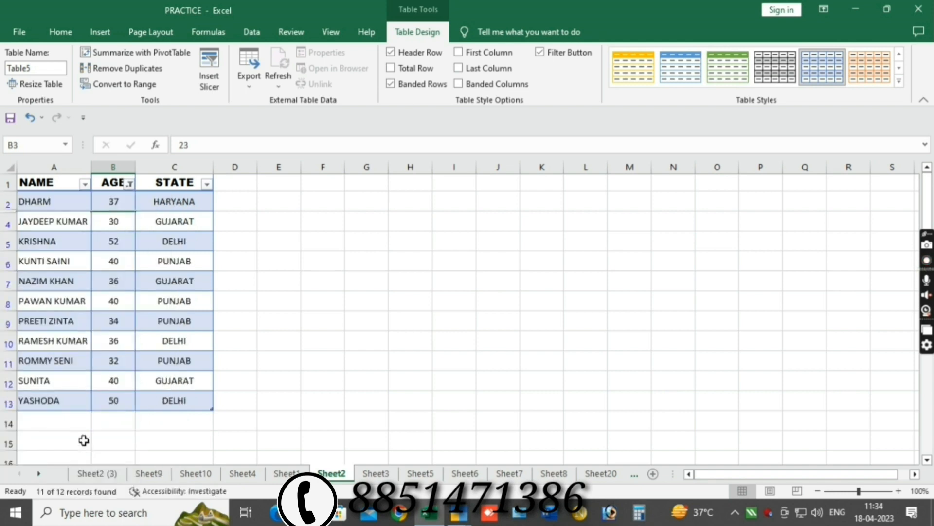
Refilter the AGE column to show only age 23.
left_click(133, 195)
left_click(130, 185)
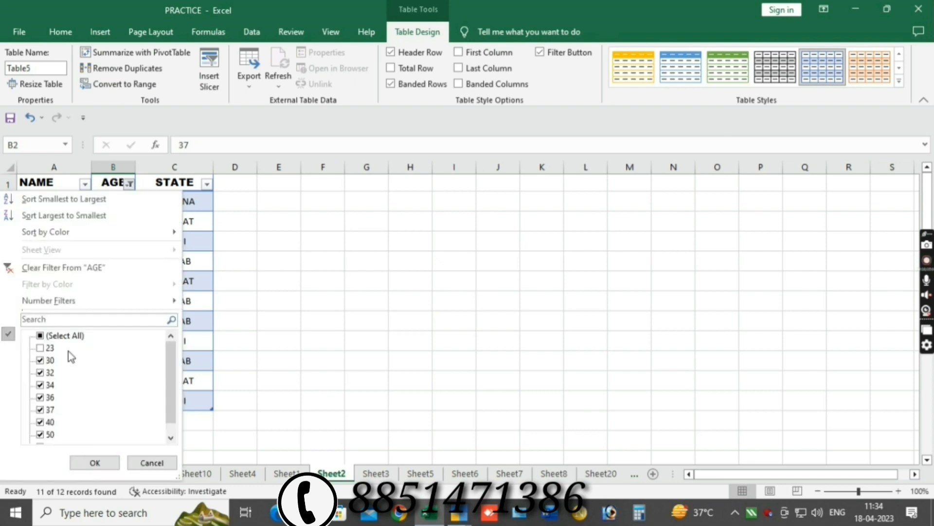
left_click(40, 336)
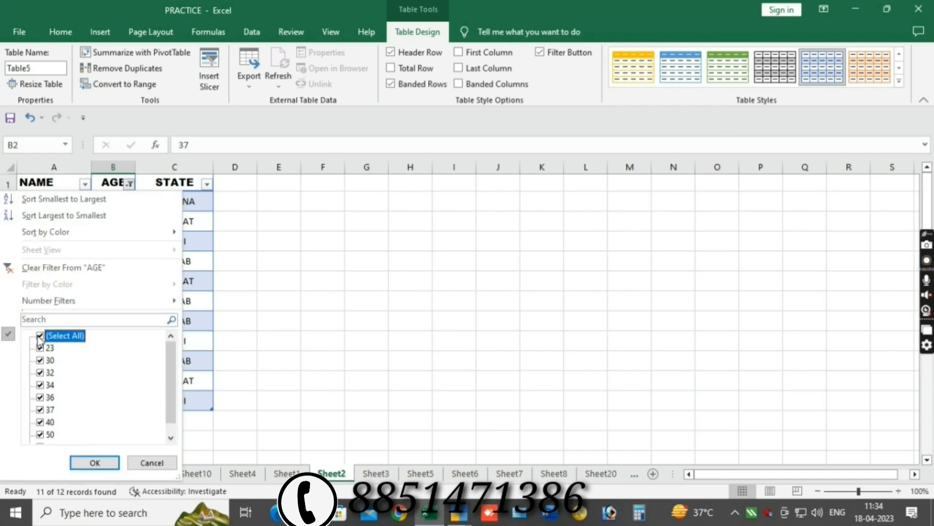
left_click(40, 335)
left_click(40, 348)
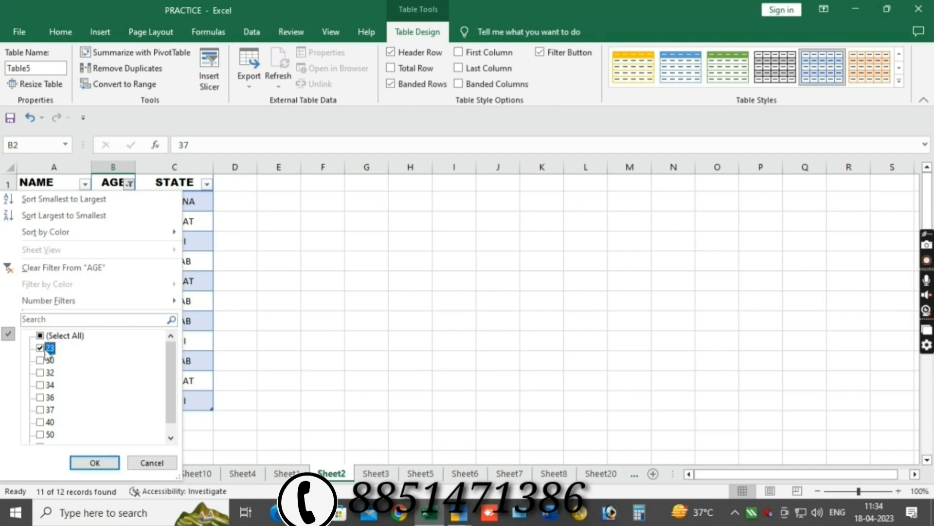
left_click(95, 463)
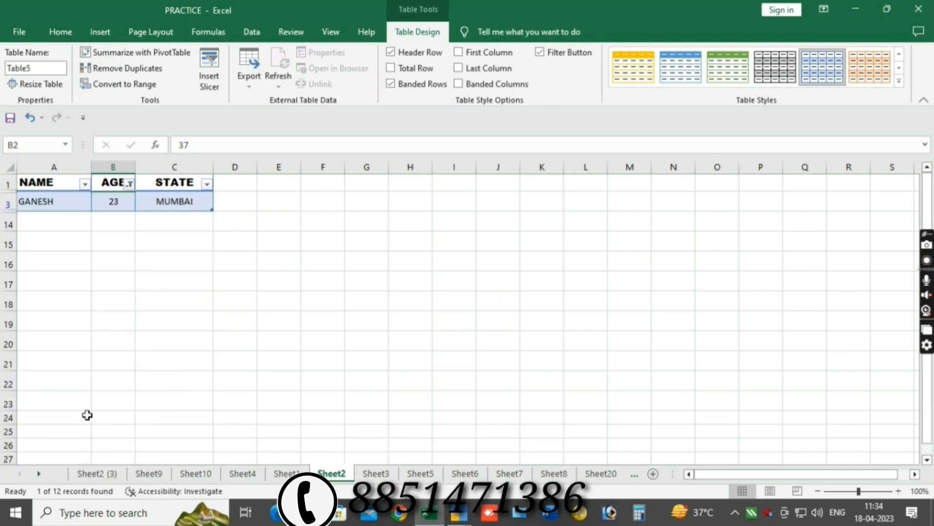
Tick (Select All) in the AGE filter so all twelve people show again.
left_click(129, 184)
left_click(58, 338)
left_click(93, 461)
left_click(78, 246)
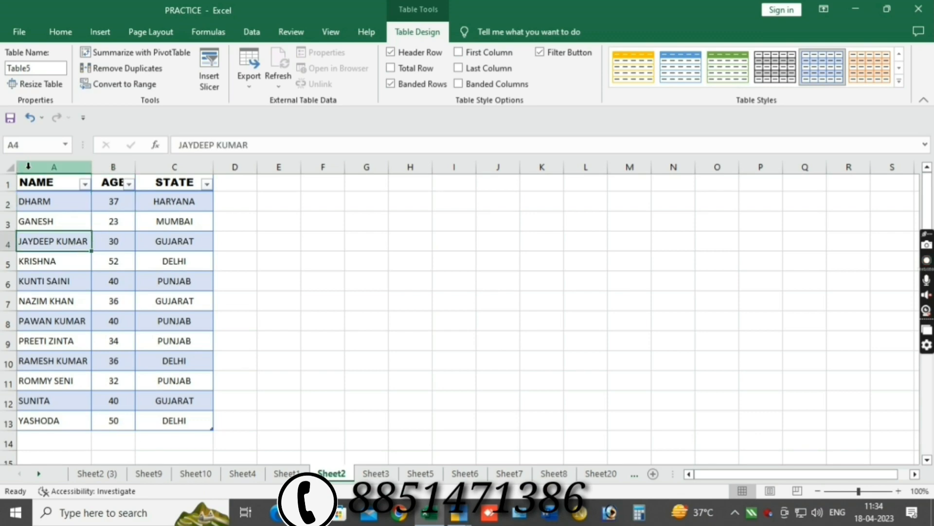
Insert a column before the table with heading S.NO. and the values 1 and 2.
left_click(32, 166)
key("ctrl+plus")
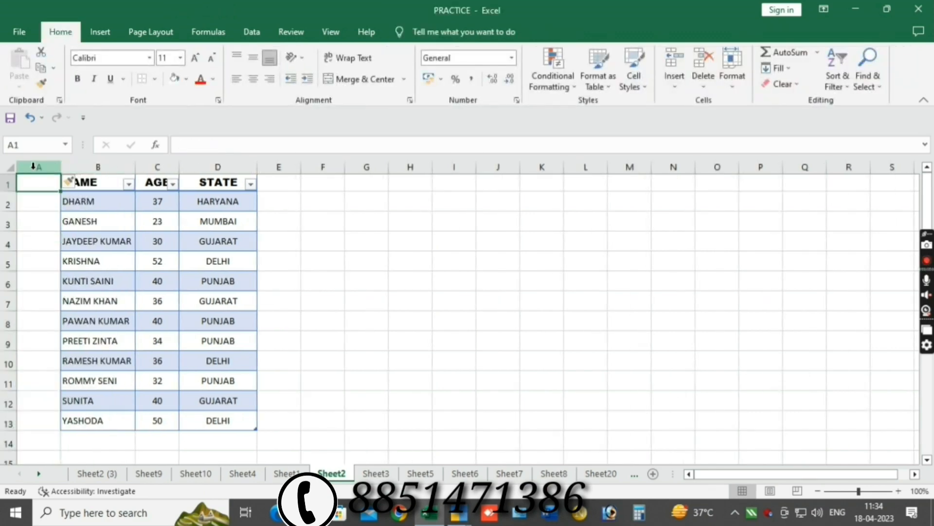
type("S")
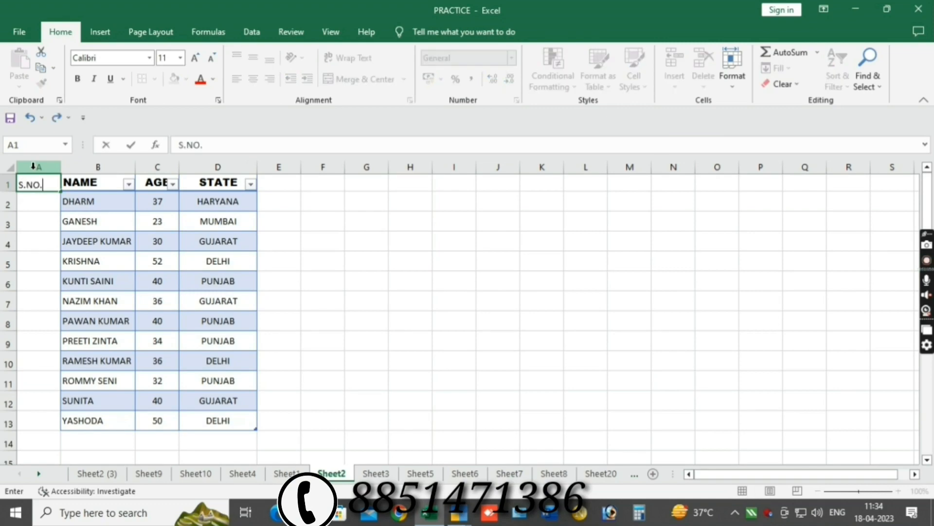
type(".NO.")
key("Return")
type("1")
key("Return")
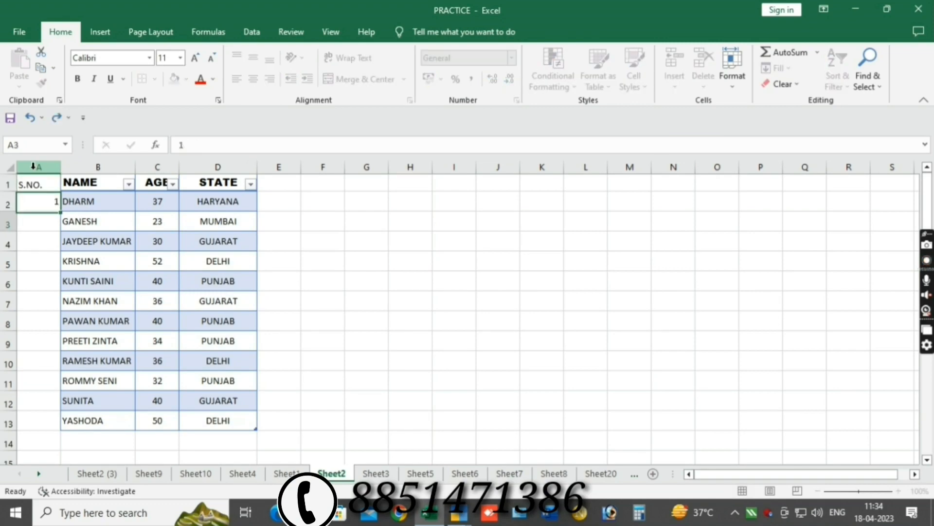
type("2")
key("Return")
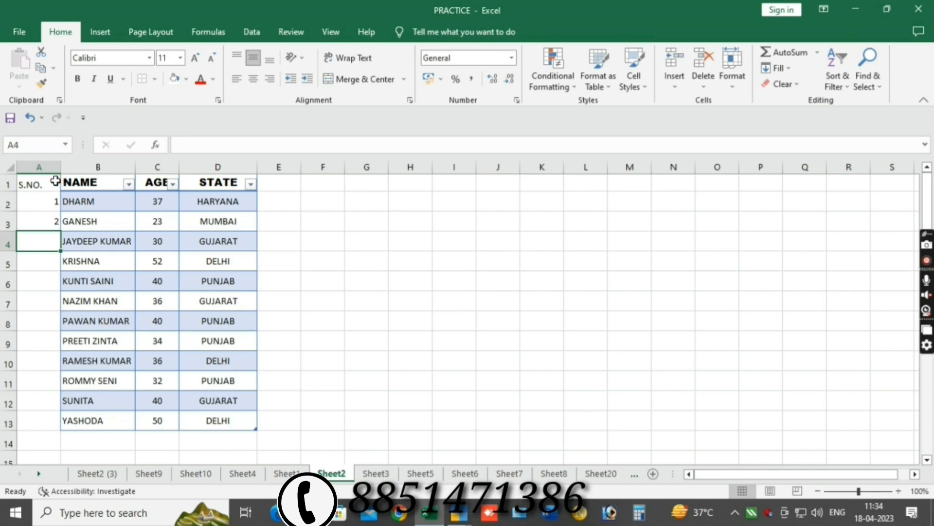
Centre column A, fill the serial numbers down to 12, and bold the S.NO. heading.
left_click(45, 163)
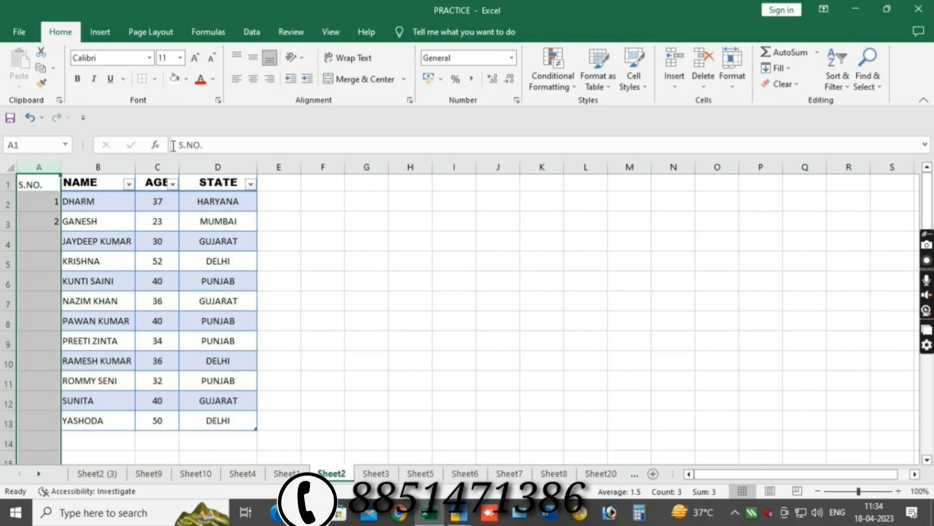
left_click(253, 79)
left_click_drag(47, 201, 58, 426)
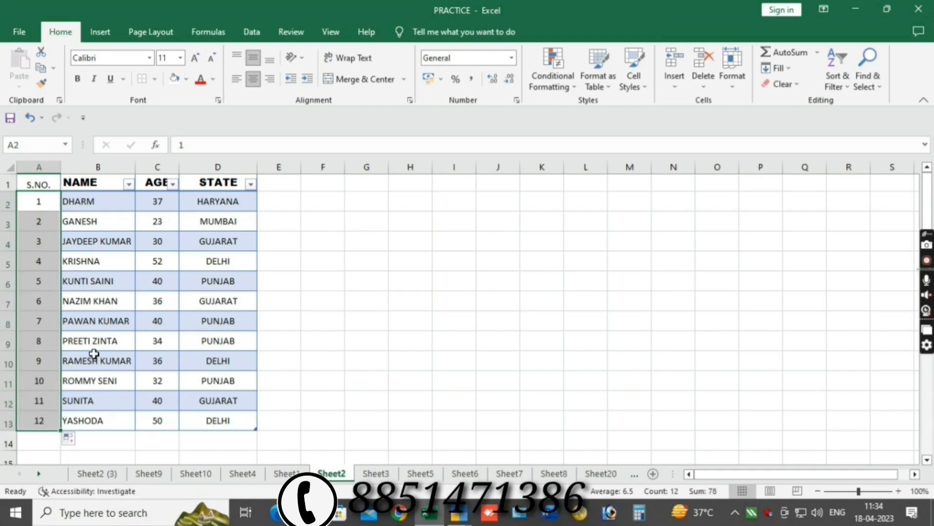
left_click(21, 182)
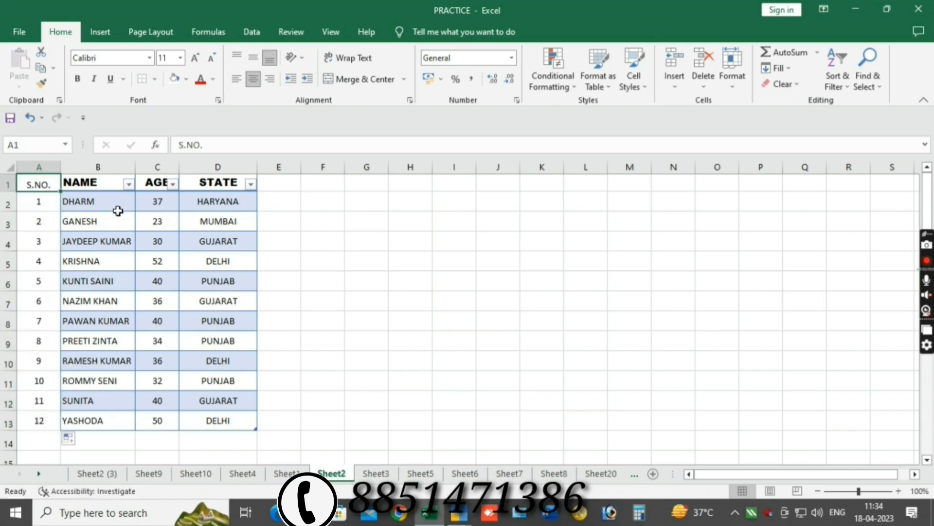
key("ctrl+b")
left_click(105, 262)
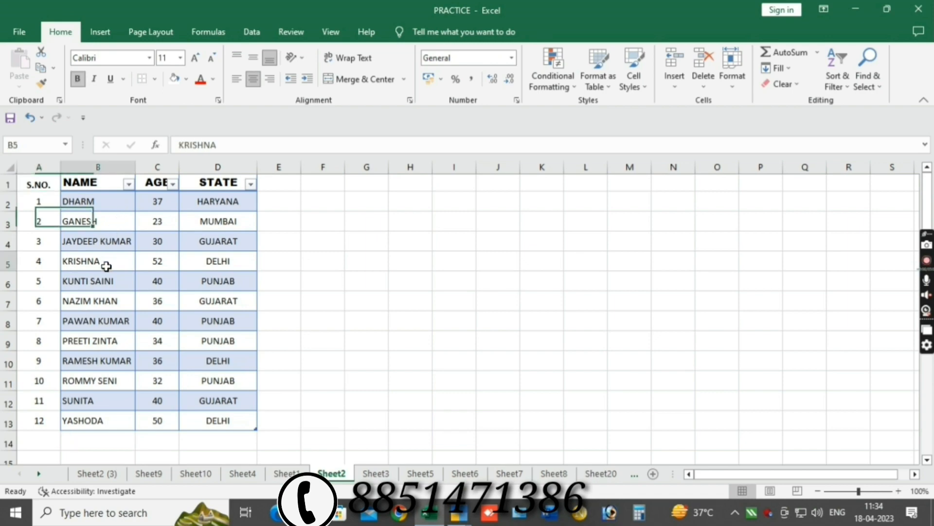
left_click(100, 203)
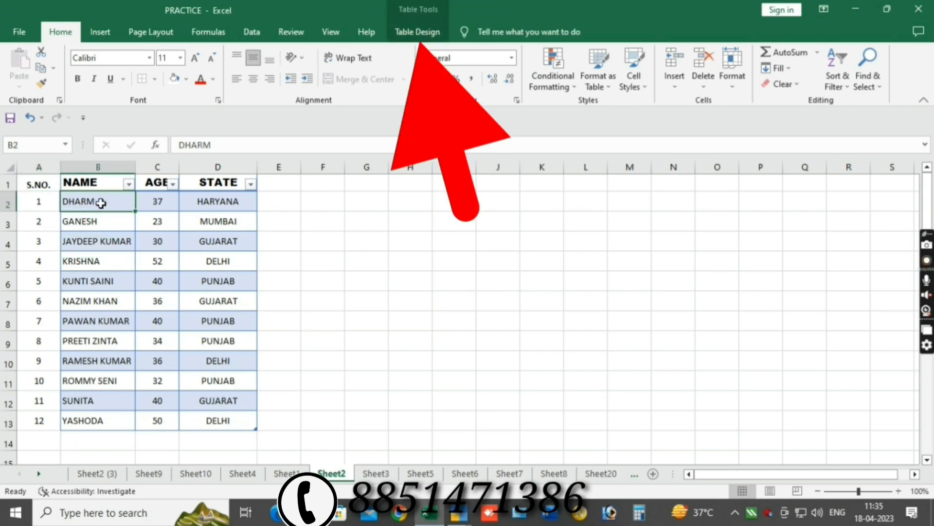
Convert Table5 to a normal range via Table Design's Convert to Range, confirming Yes.
left_click(412, 31)
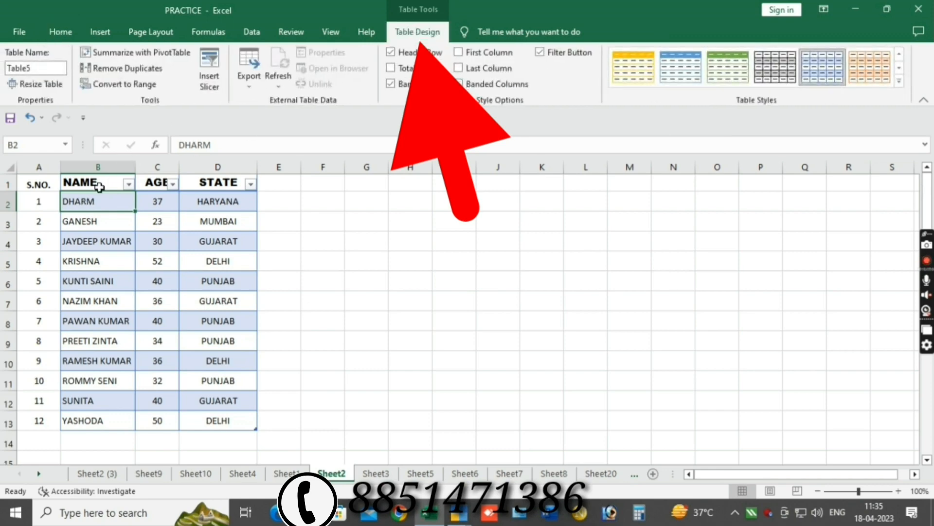
left_click(42, 201)
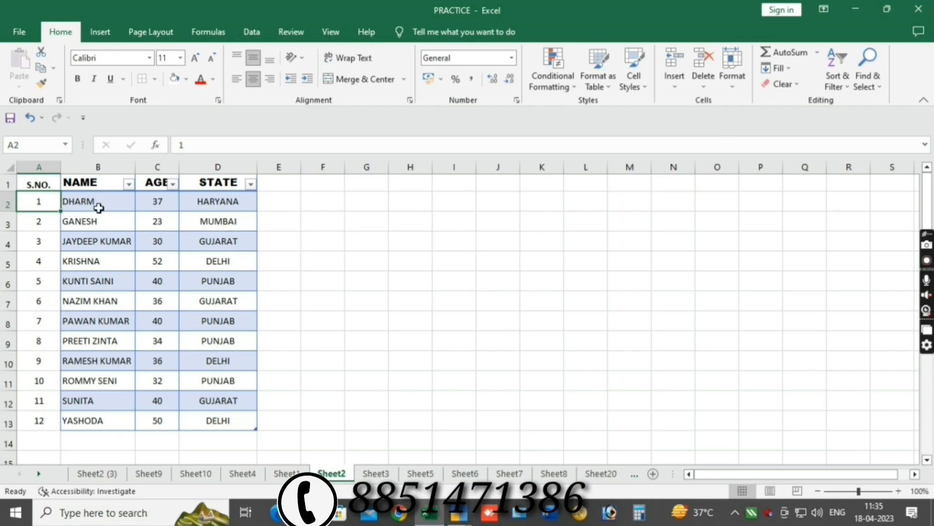
left_click(99, 208)
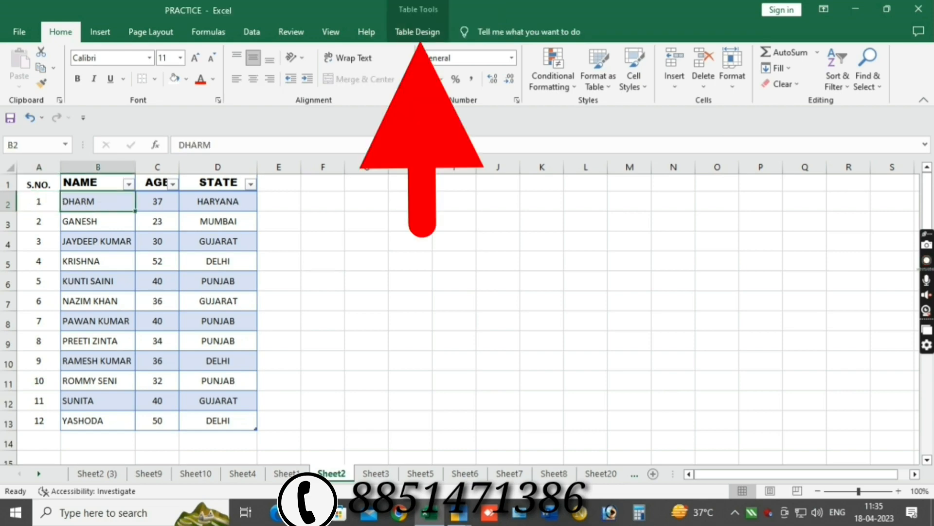
left_click(424, 38)
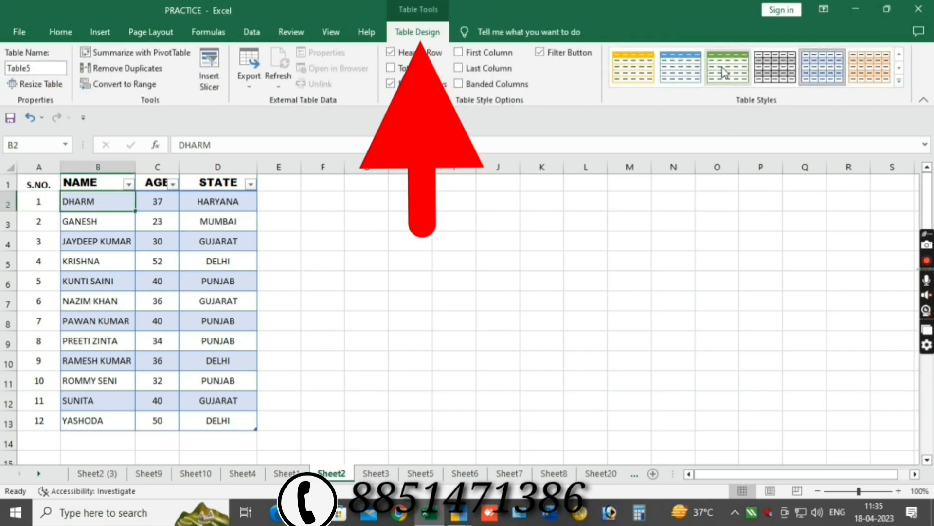
left_click(23, 209)
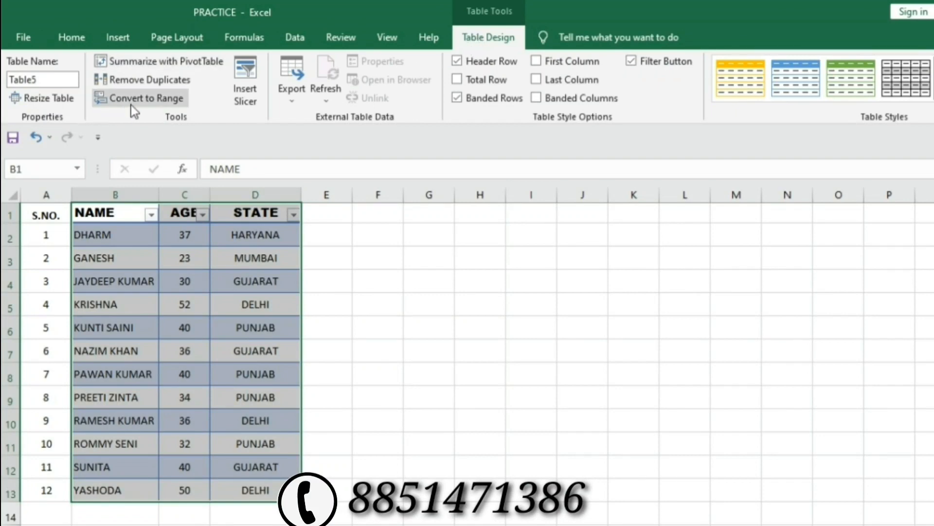
left_click(162, 98)
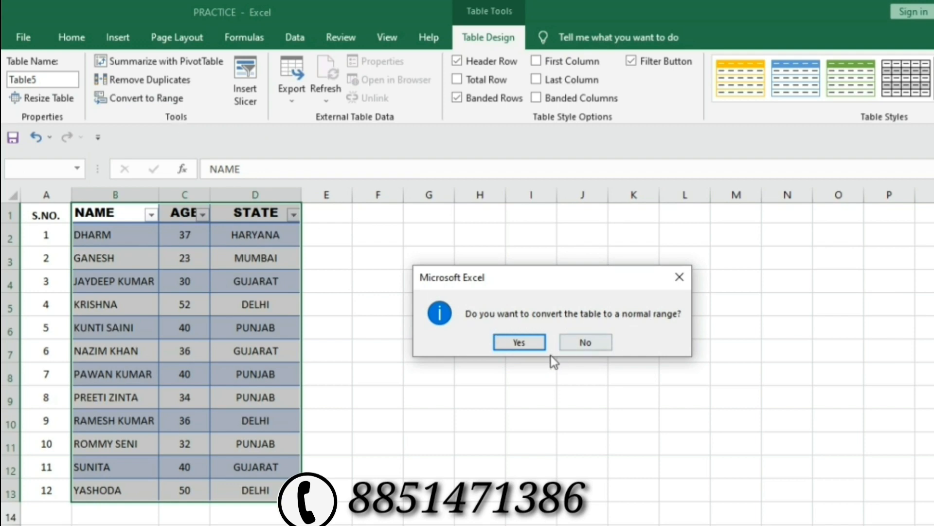
left_click(525, 341)
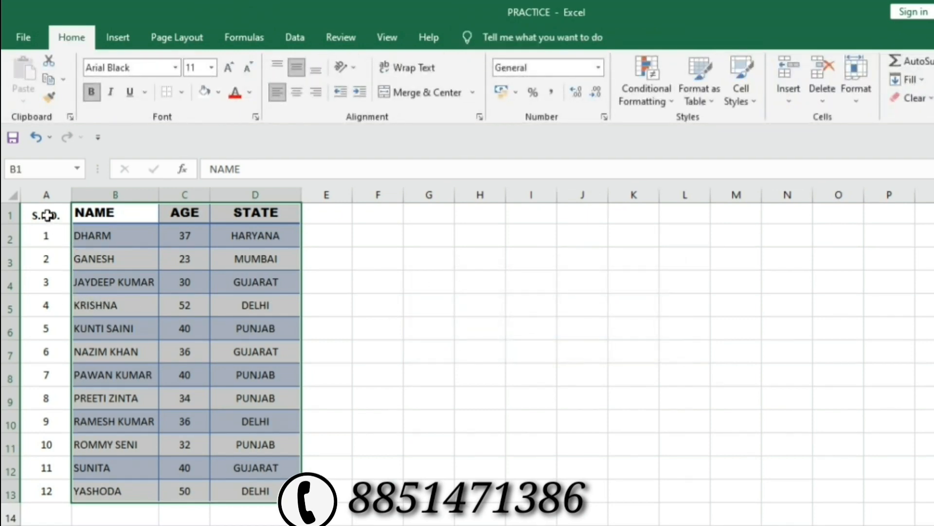
Turn A1:D13 into a table with headers, creating Table6.
mouse_move(39, 215)
left_mouse_down()
mouse_move(89, 233)
mouse_move(267, 445)
mouse_move(263, 511)
left_mouse_up()
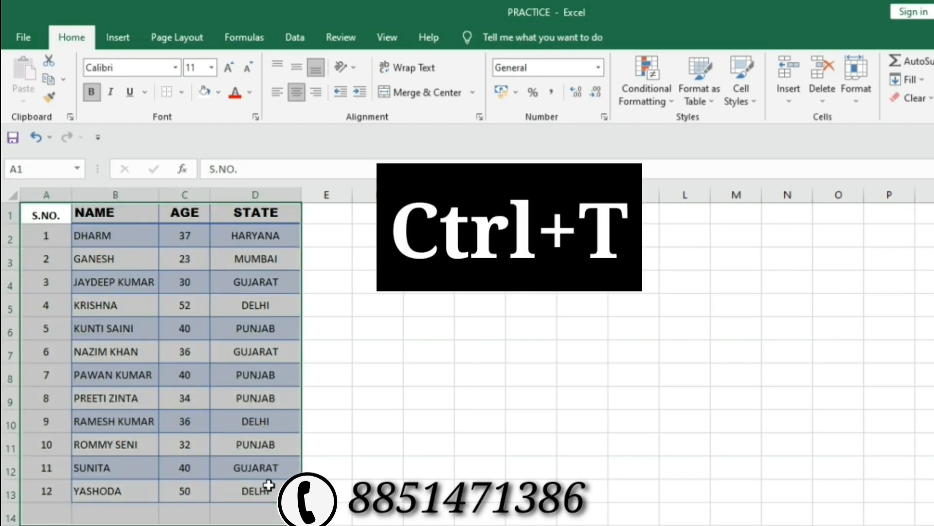
left_click(268, 485, "shift")
key("ctrl+t")
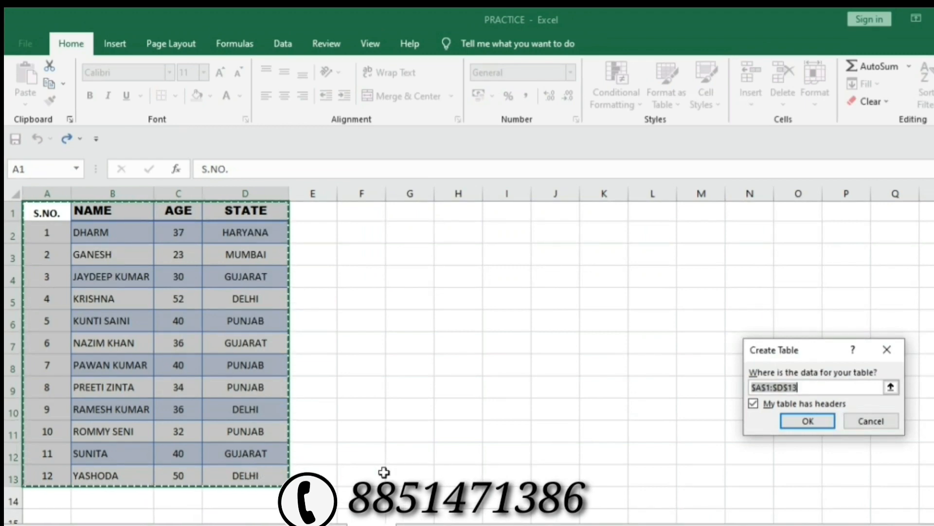
left_click(805, 425)
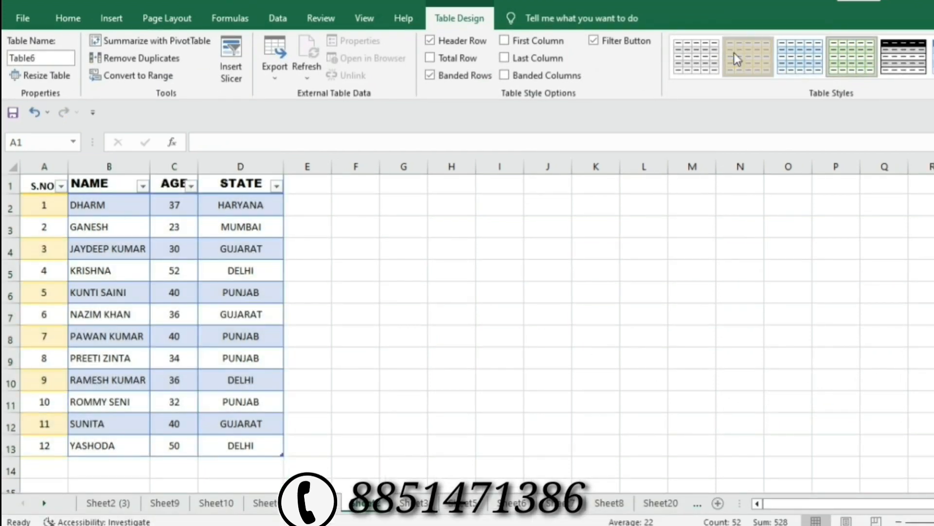
left_click(606, 268)
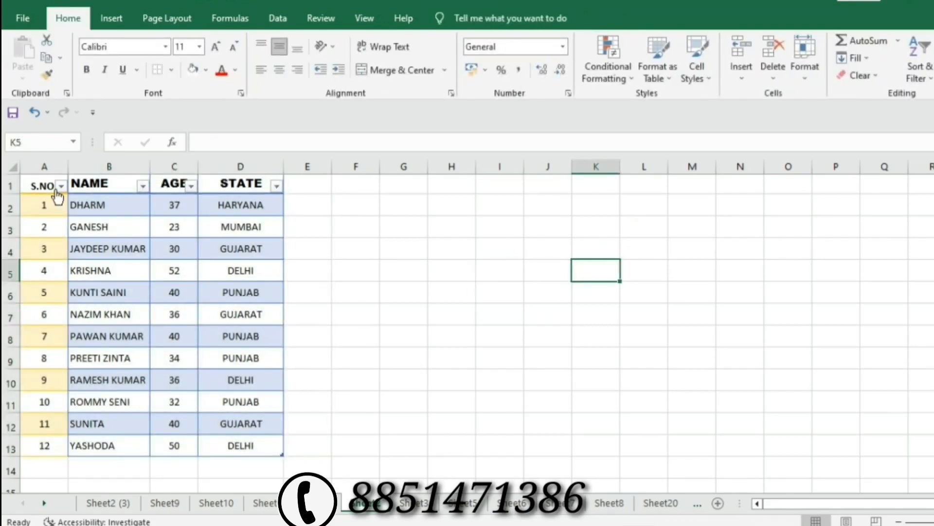
Copy the NAME heading's Arial Black formatting onto the S.NO. heading with Format Painter.
left_click(99, 183)
left_click(46, 181)
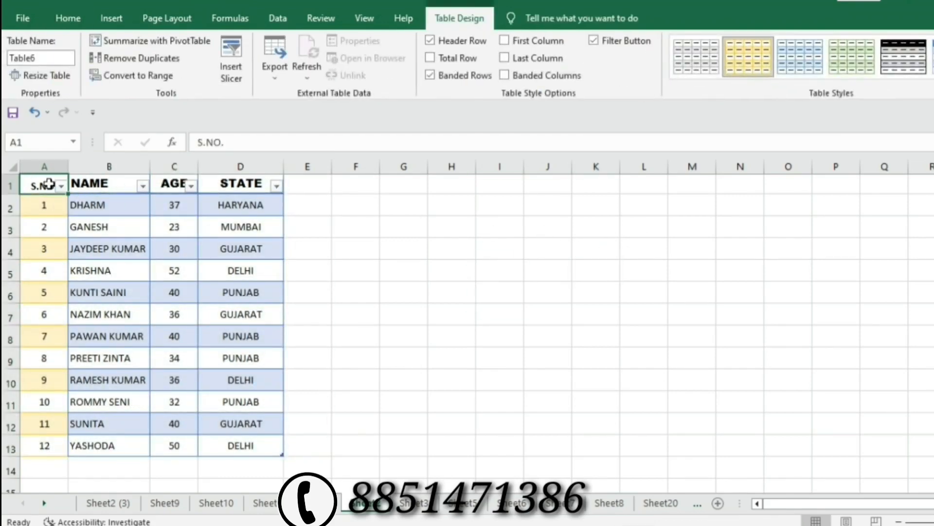
left_click(117, 182)
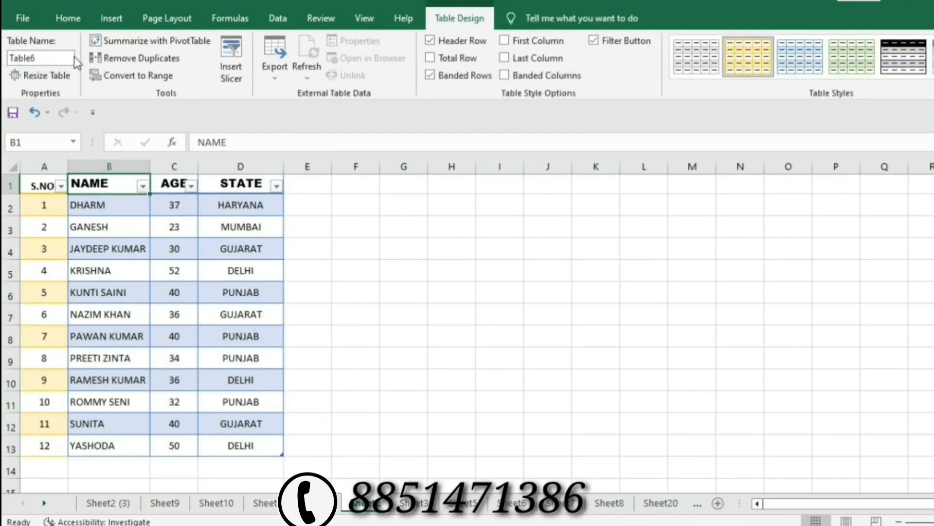
left_click(75, 19)
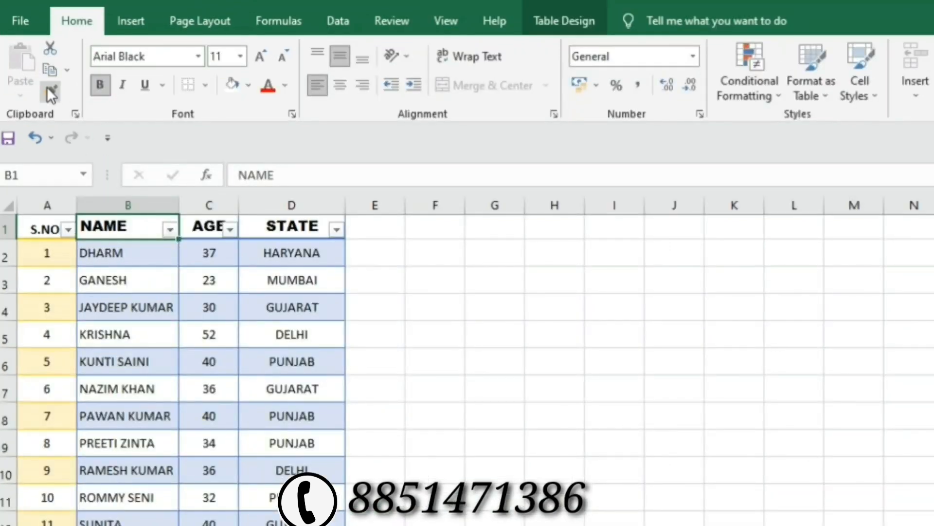
left_click(47, 89)
left_click(39, 226)
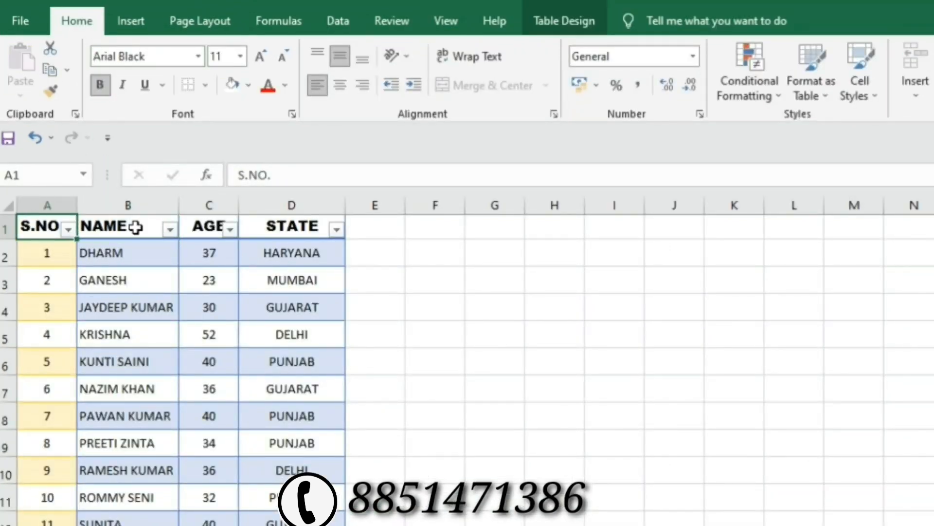
left_click(392, 281)
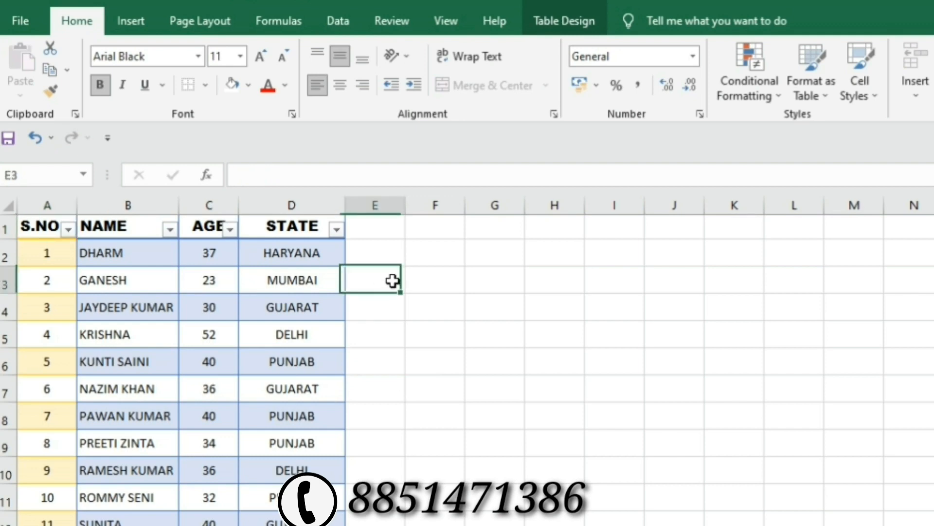
left_click(42, 226)
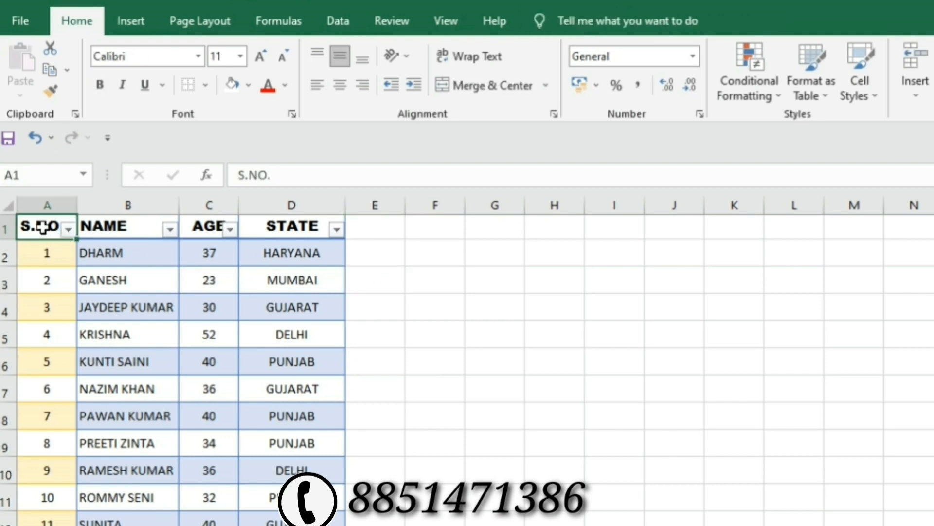
left_click_drag(42, 227, 292, 525)
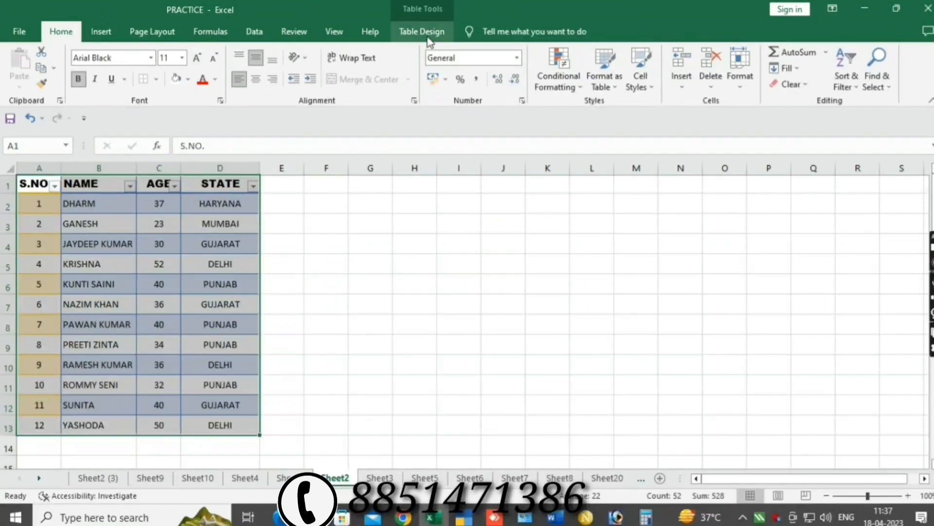
Apply the light blue banded-row style to Table6 from the Table Styles gallery.
left_click(506, 20)
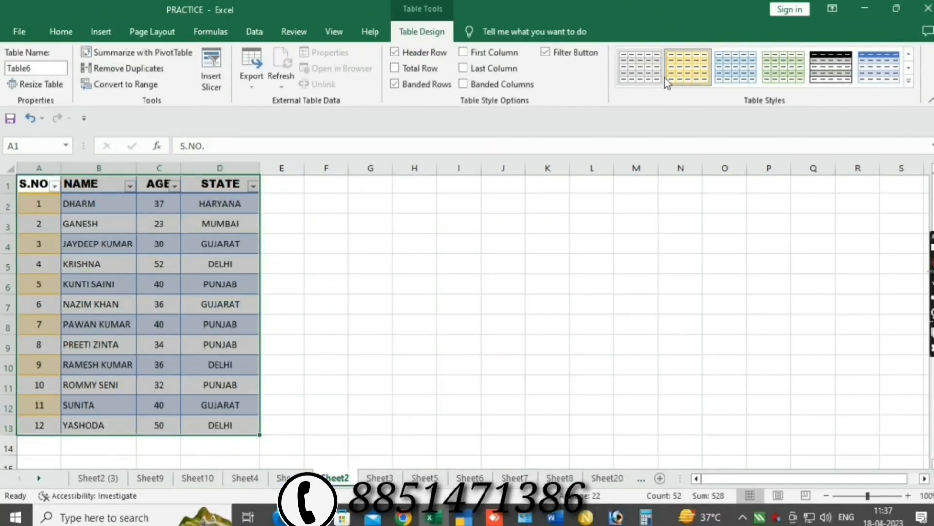
left_click(719, 76)
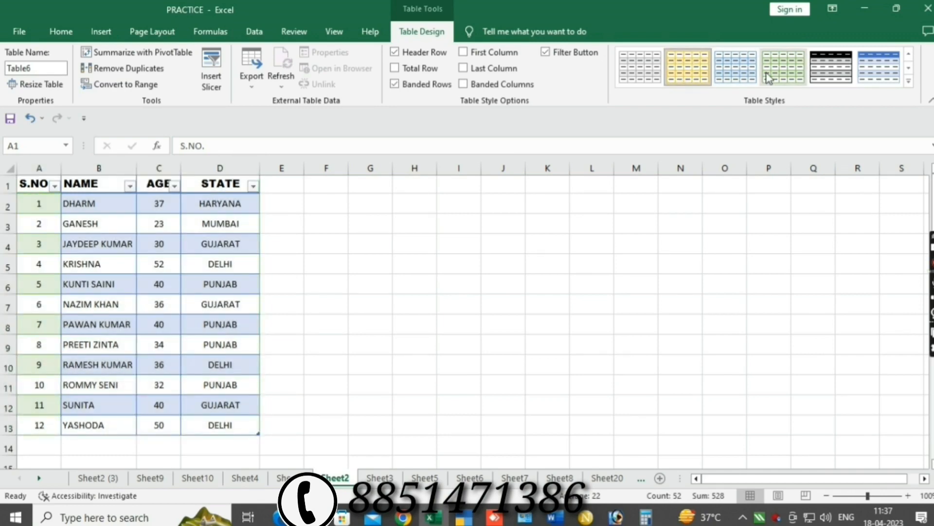
left_click(734, 69)
left_click(531, 223)
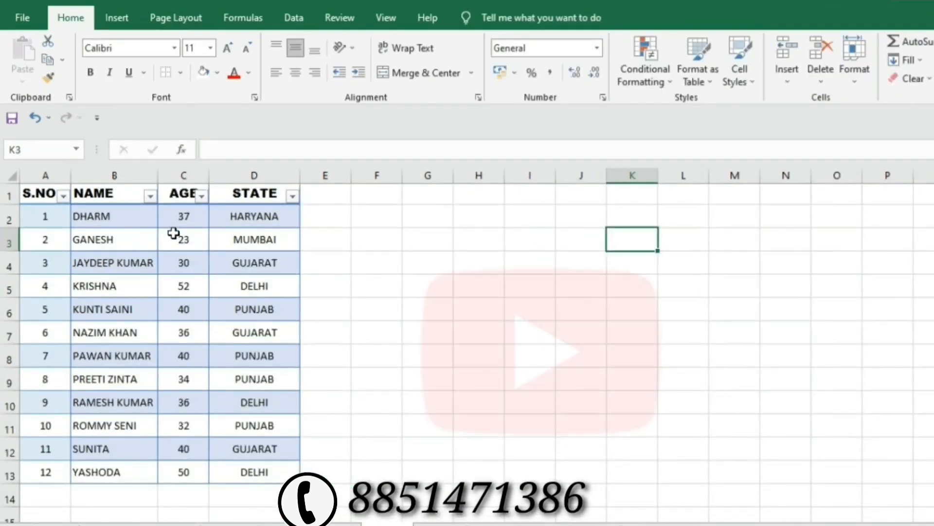
left_click(205, 193)
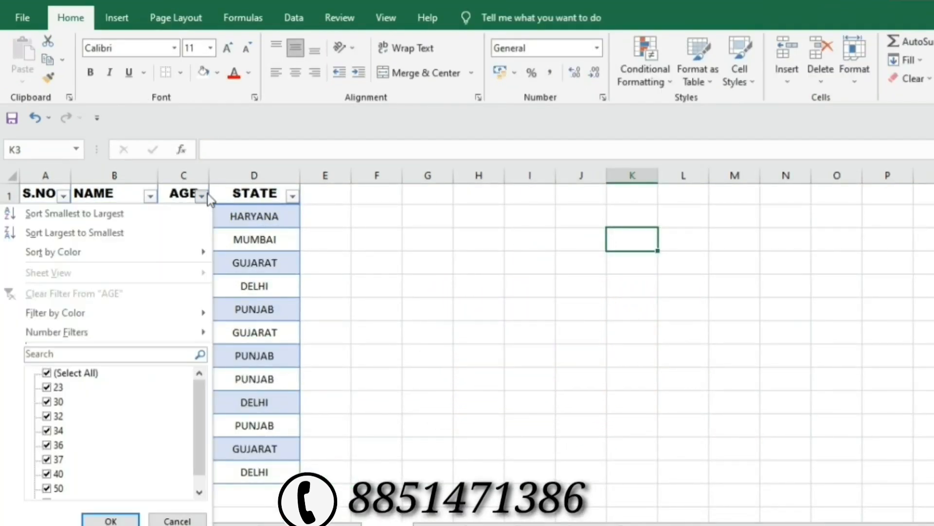
left_click(254, 226)
left_click(292, 197)
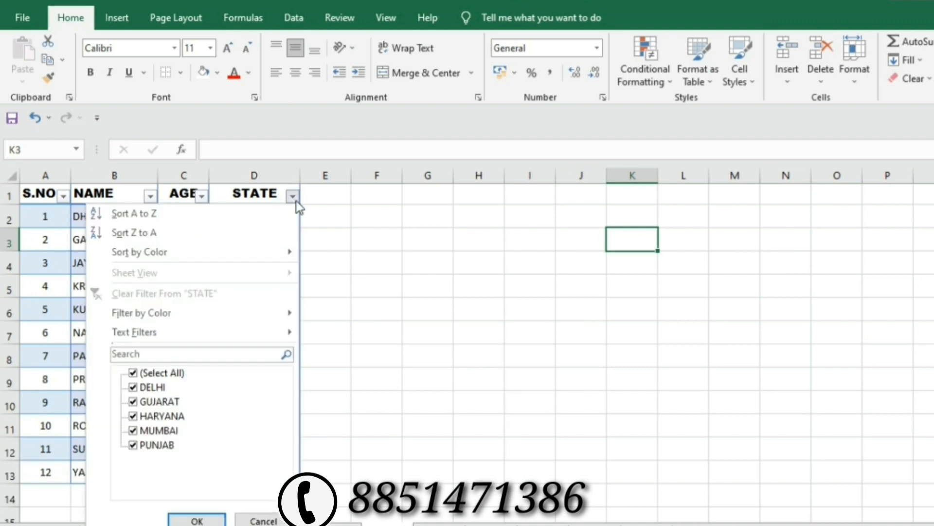
left_click(136, 373)
left_click(143, 389)
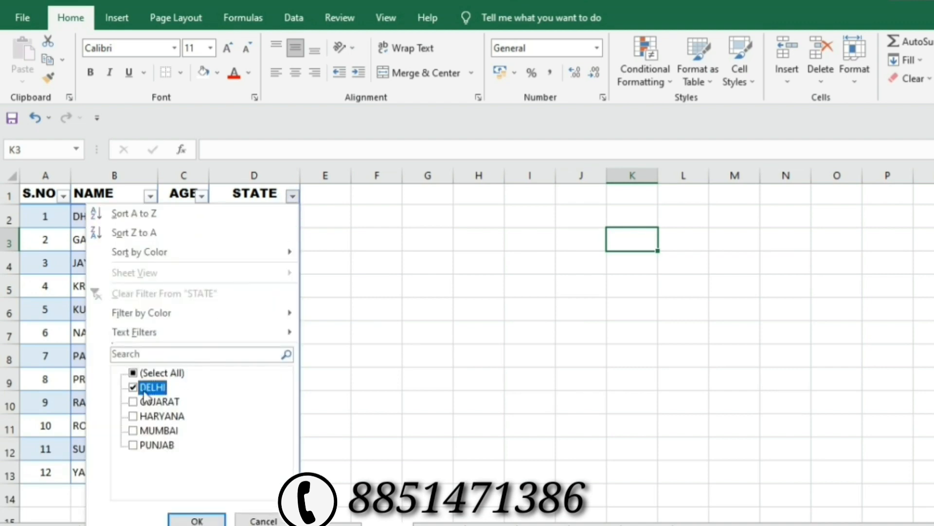
left_click(197, 520)
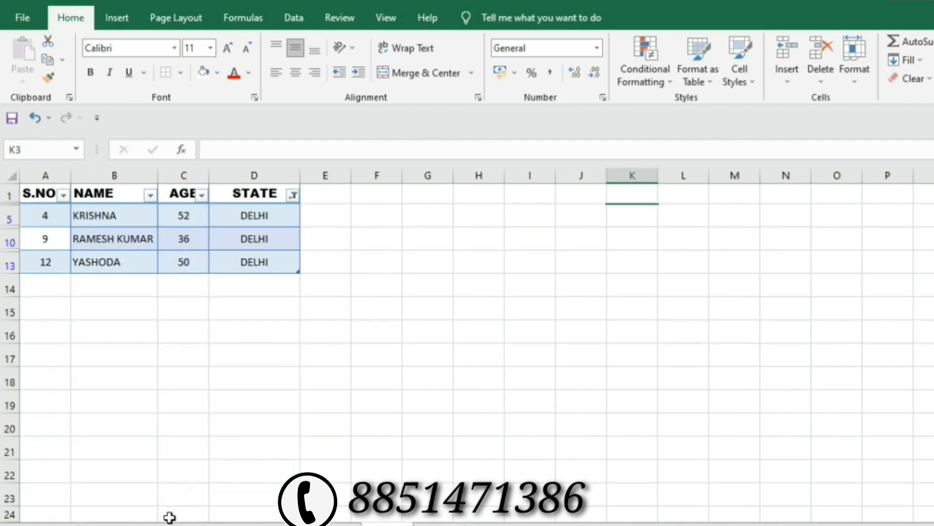
left_click(293, 196)
left_click(136, 372)
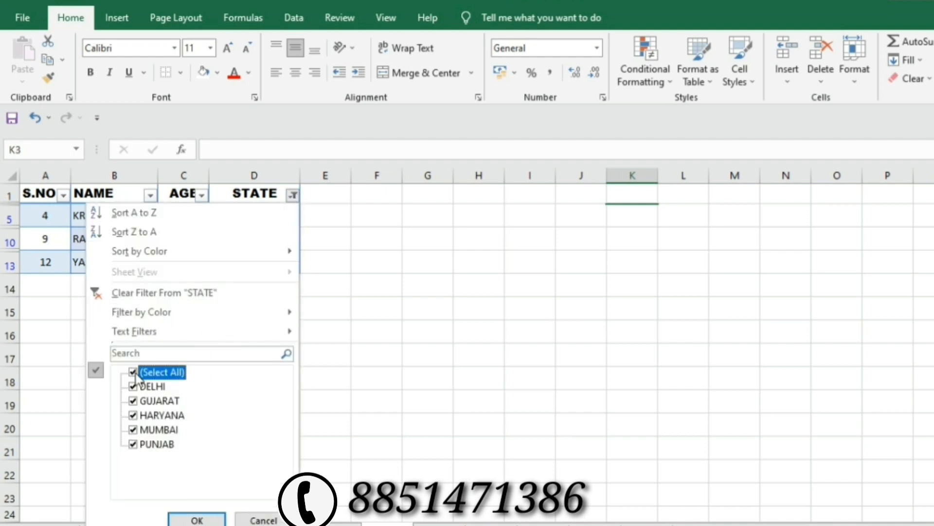
left_click(194, 519)
left_click(46, 195)
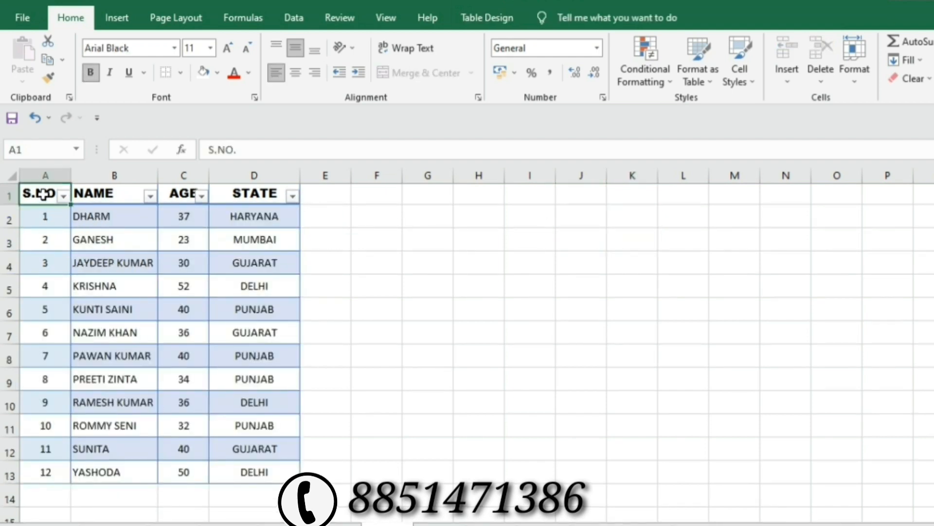
On Sheet8, select the EMPLOYEE NAME, ITEM and BRANCH columns and their headers.
left_click_drag(40, 194, 254, 463)
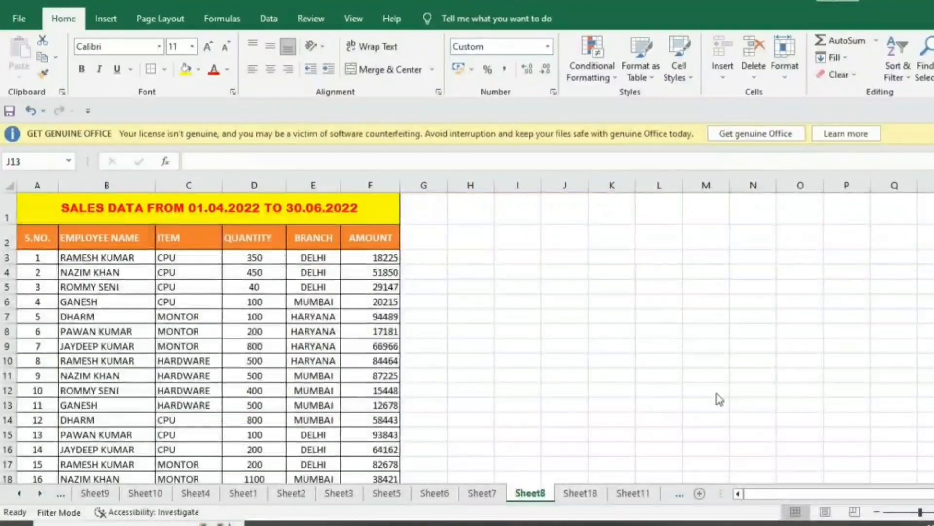
left_click(38, 237)
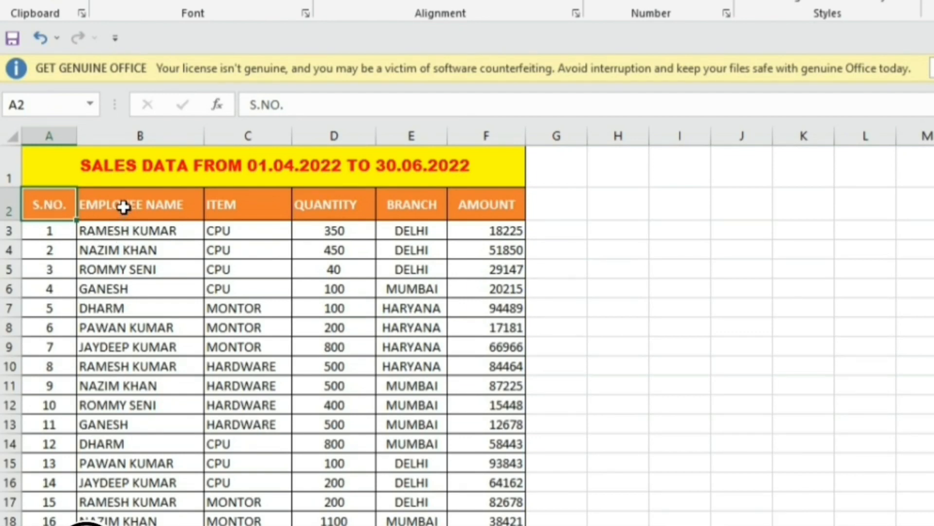
left_click_drag(124, 207, 178, 463)
scroll(199, 416, "up", 1)
left_click_drag(221, 202, 238, 477)
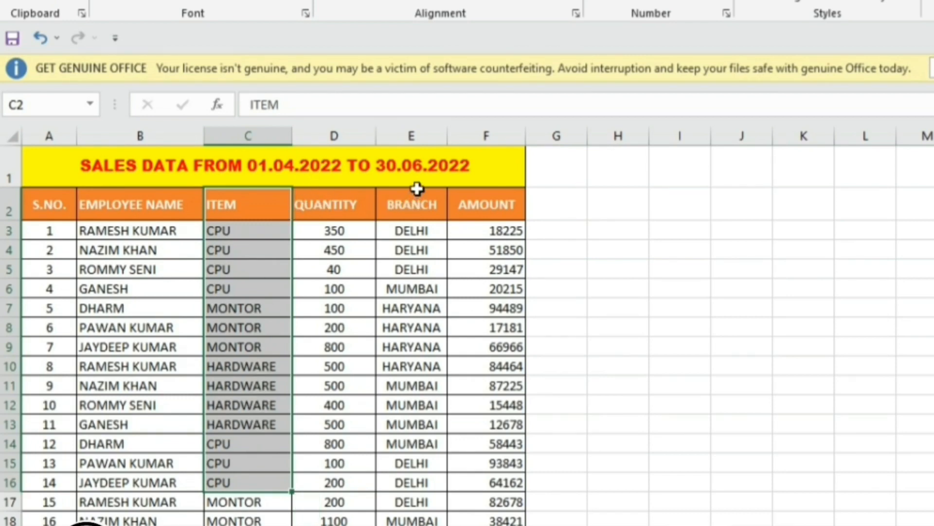
left_click_drag(415, 204, 409, 461)
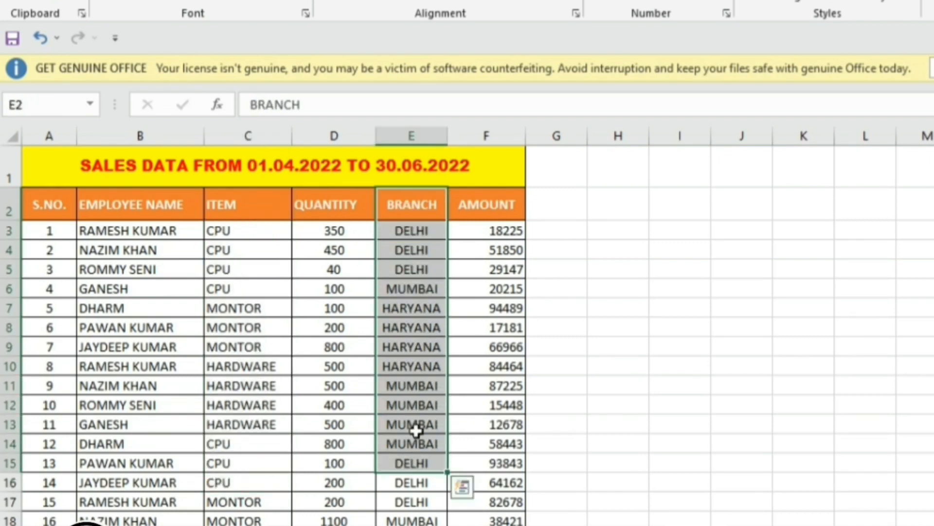
left_click(122, 212)
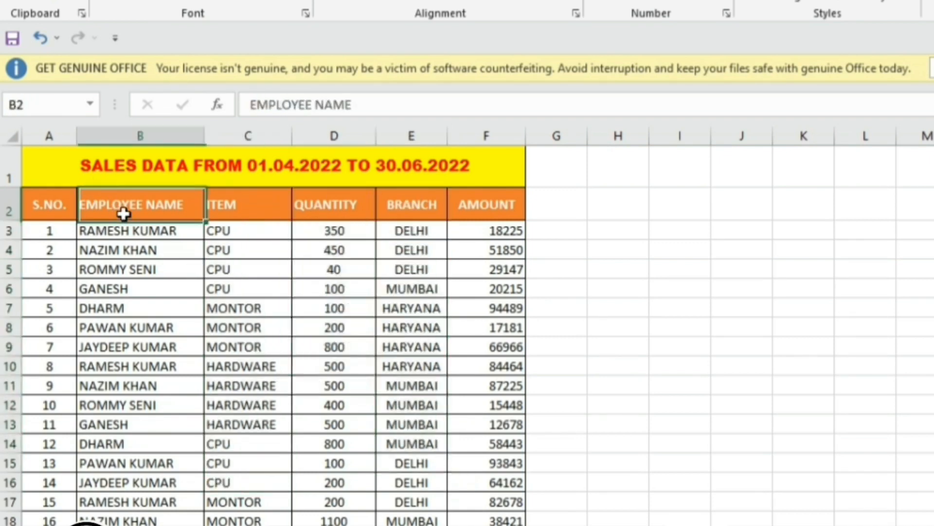
left_click(236, 205)
left_click(423, 203)
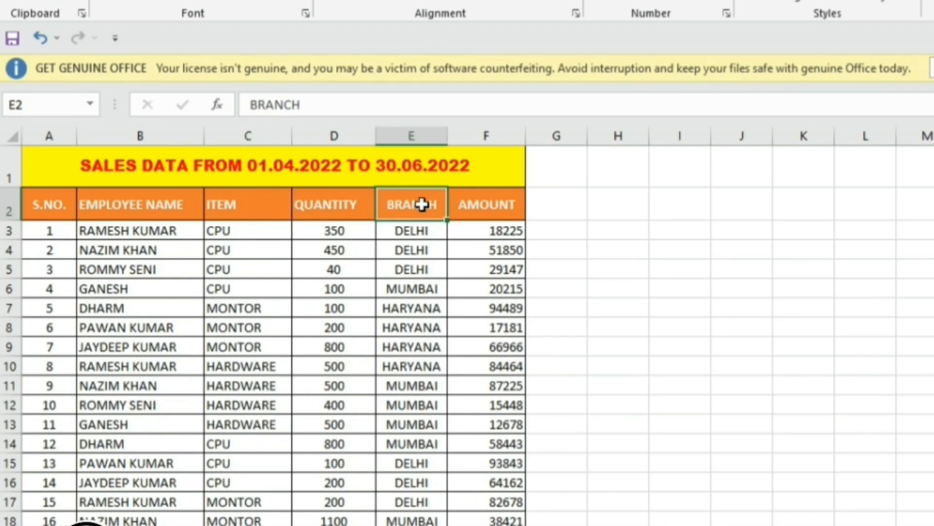
Select the QUANTITY and AMOUNT cells, then the full sales range A2:F19.
left_click_drag(322, 203, 321, 306)
left_click_drag(487, 203, 506, 363)
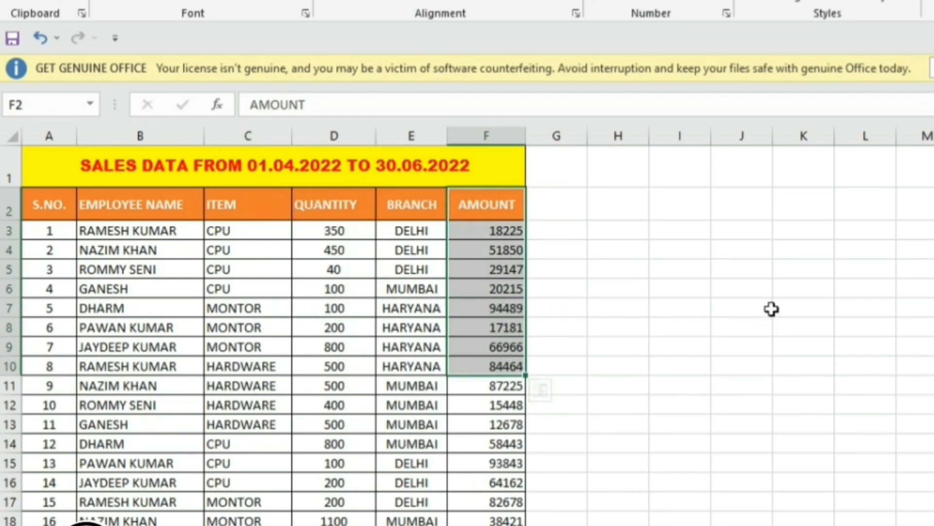
left_click(714, 266)
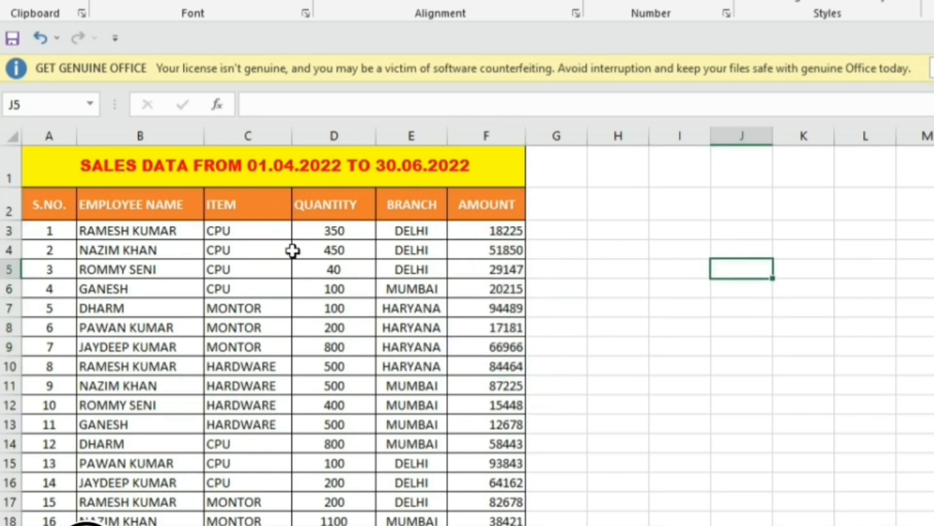
left_click_drag(45, 203, 492, 471)
scroll(411, 414, "up", 1)
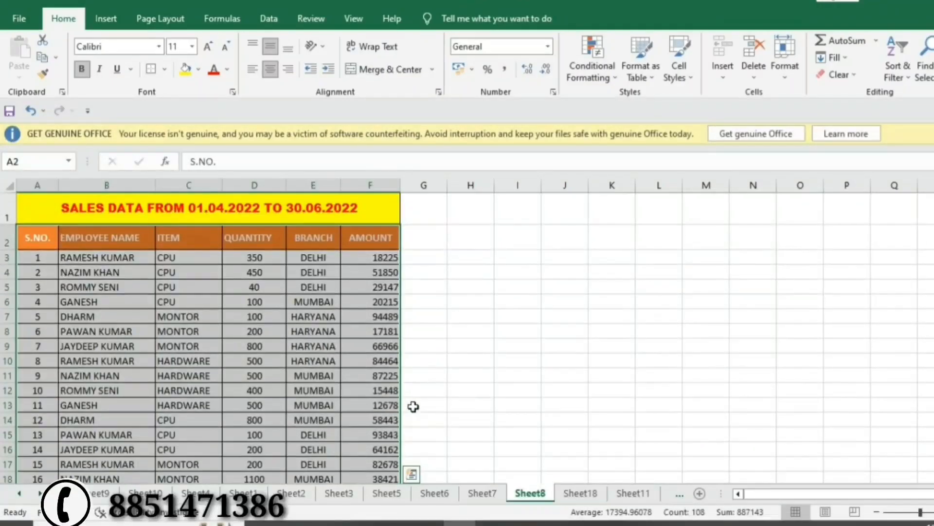
Convert $A$2:$F$19 into a table with headers using Ctrl+T, creating Table5.
scroll(413, 405, "down", 1)
scroll(413, 405, "down", 1)
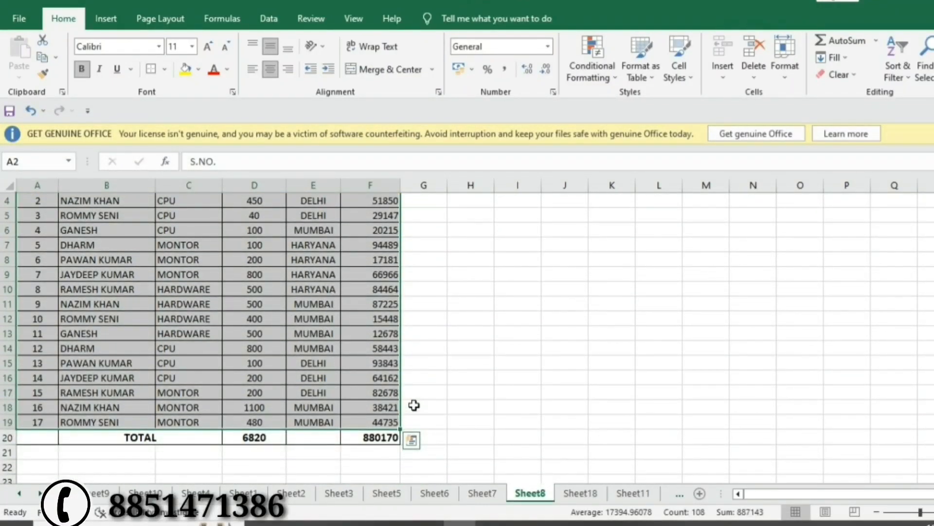
key("ctrl+t")
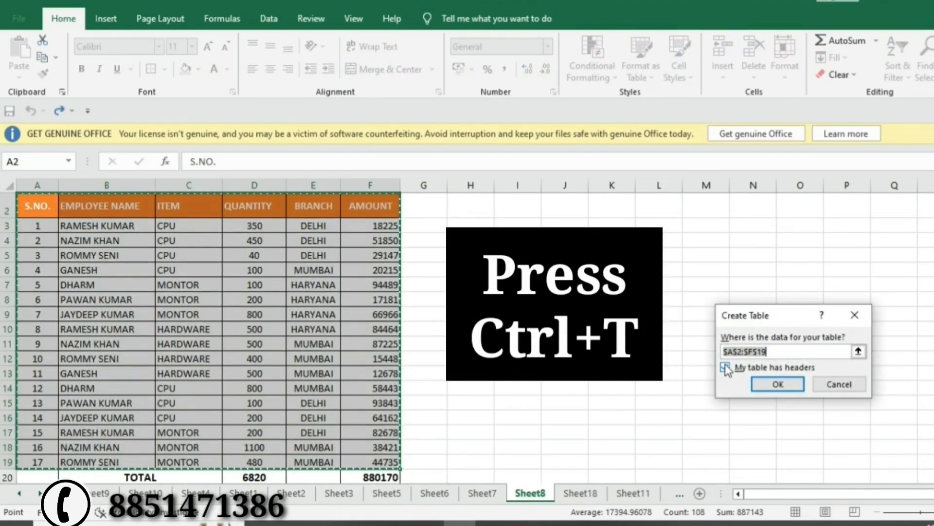
left_click(778, 383)
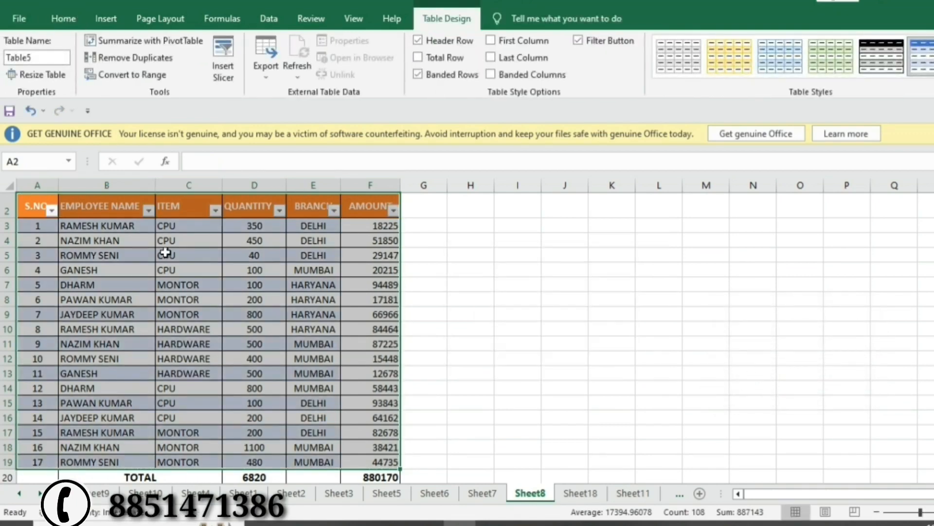
Preview green and blue banded styles, then apply the light orange banded style to Table5.
scroll(450, 304, "up", 1)
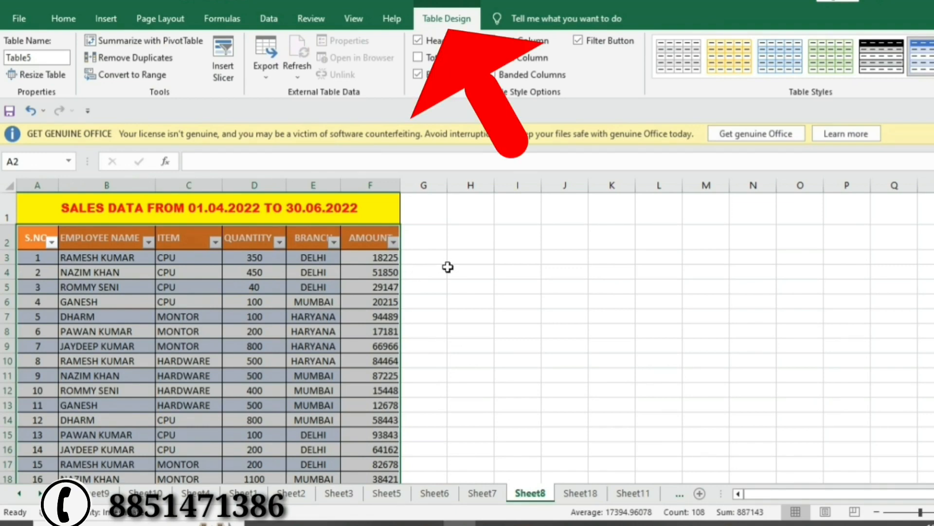
scroll(448, 267, "down", 1)
scroll(449, 267, "up", 1)
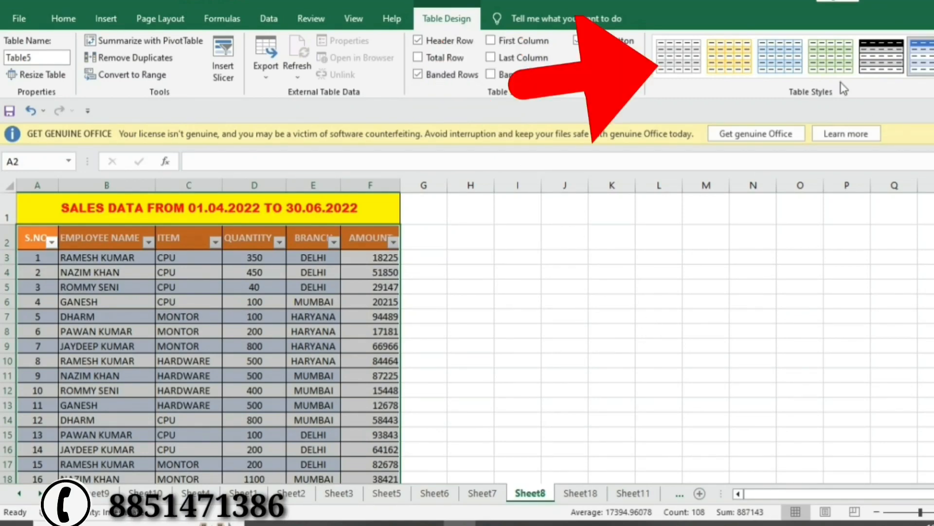
left_click(837, 63)
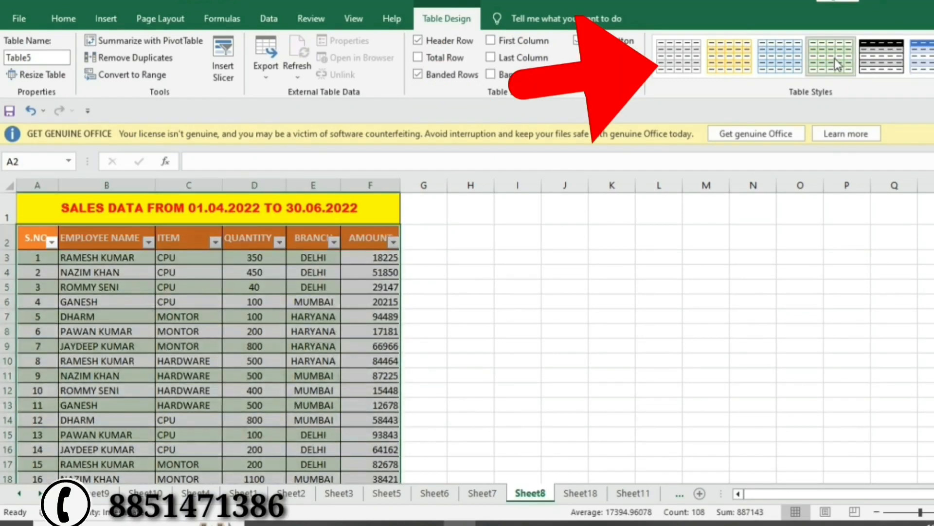
left_click(780, 56)
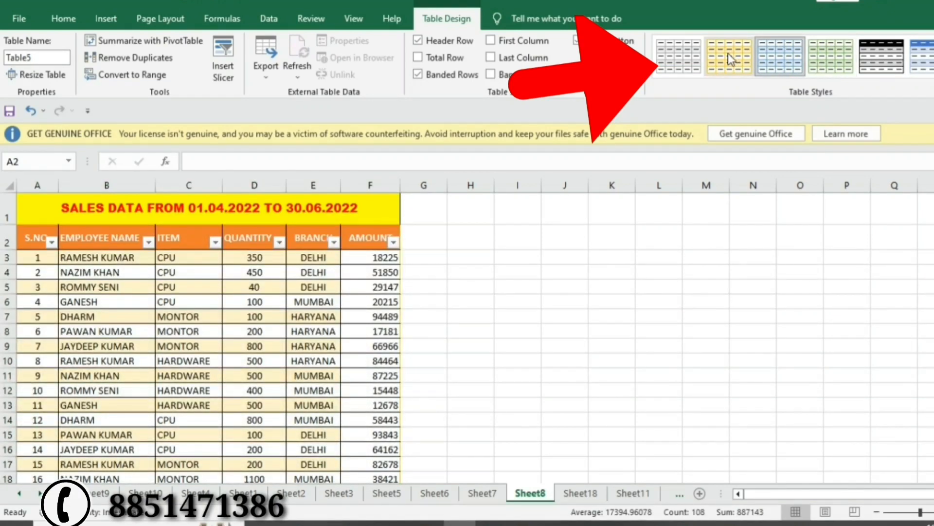
left_click(726, 60)
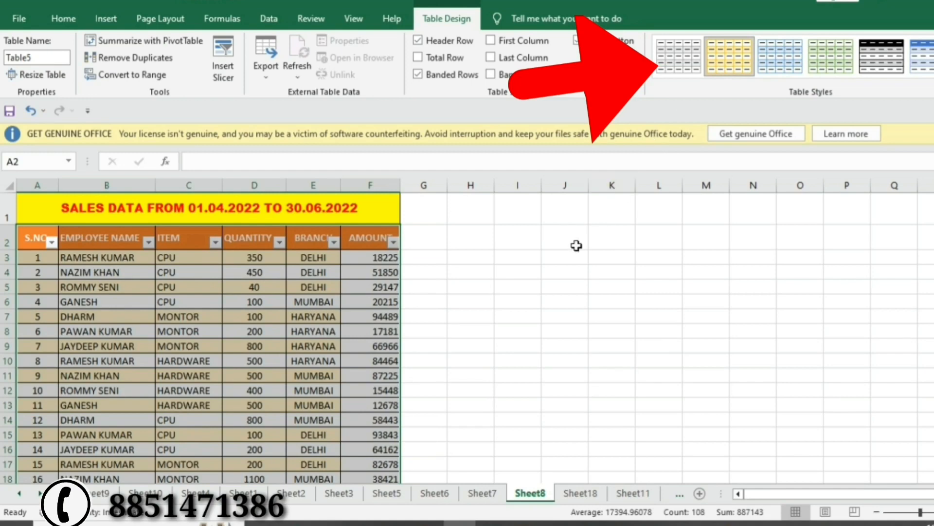
left_click(503, 275)
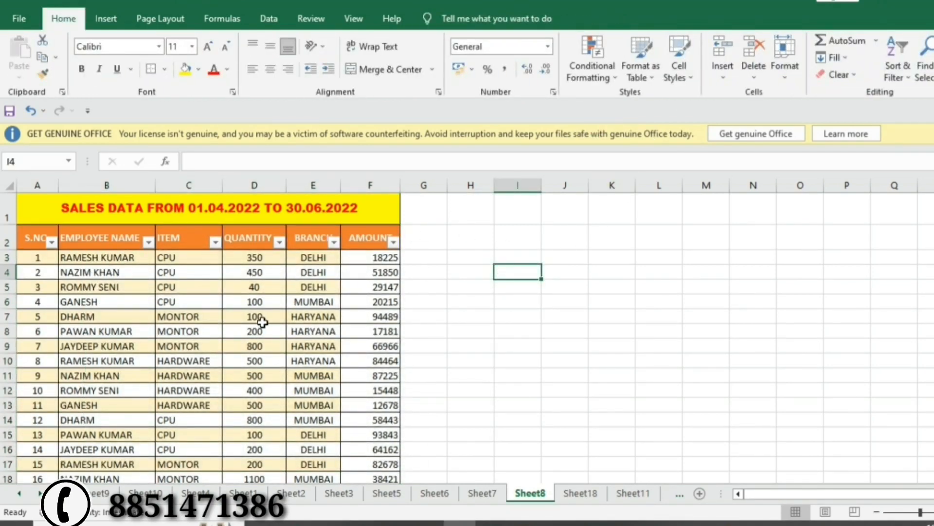
From cell A2, insert slicers ticking EMPLOYEE NAME, ITEM and BRANCH.
scroll(262, 321, "down", 2)
scroll(263, 319, "up", 2)
left_click(40, 239)
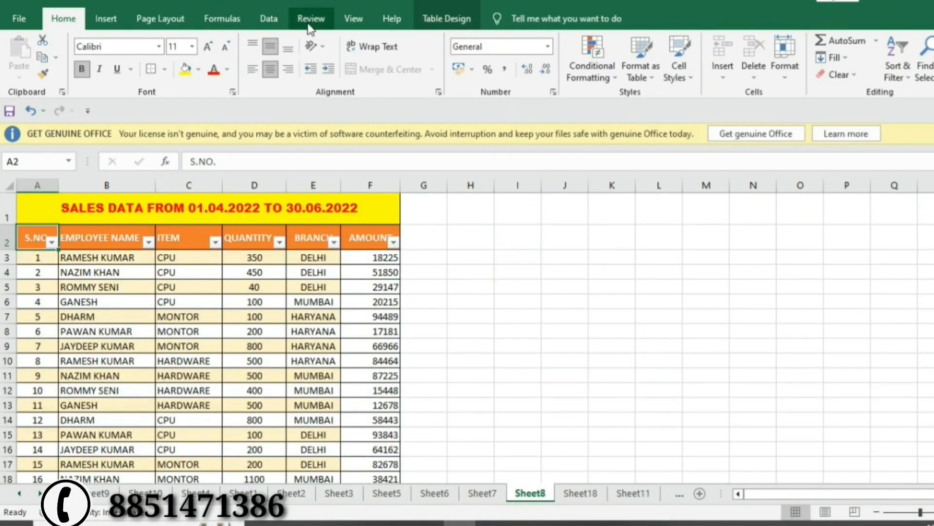
left_click(107, 19)
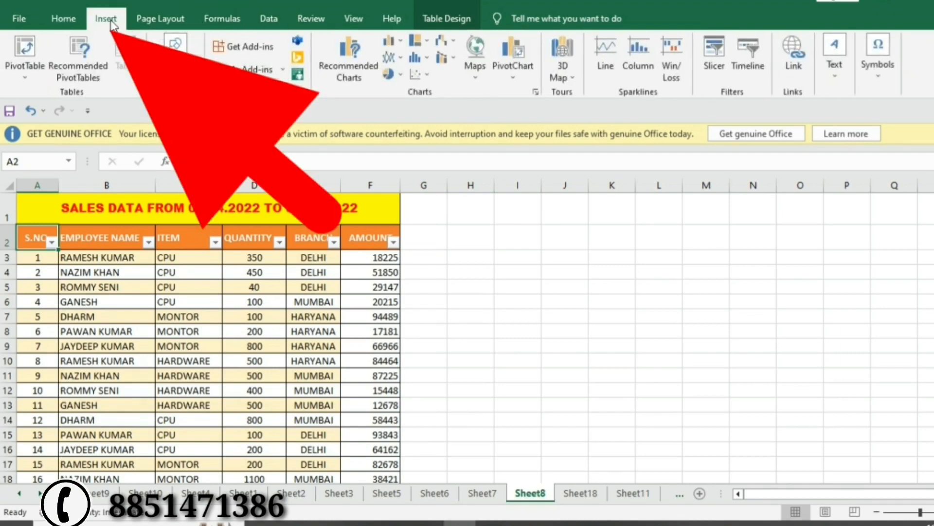
left_click(724, 71)
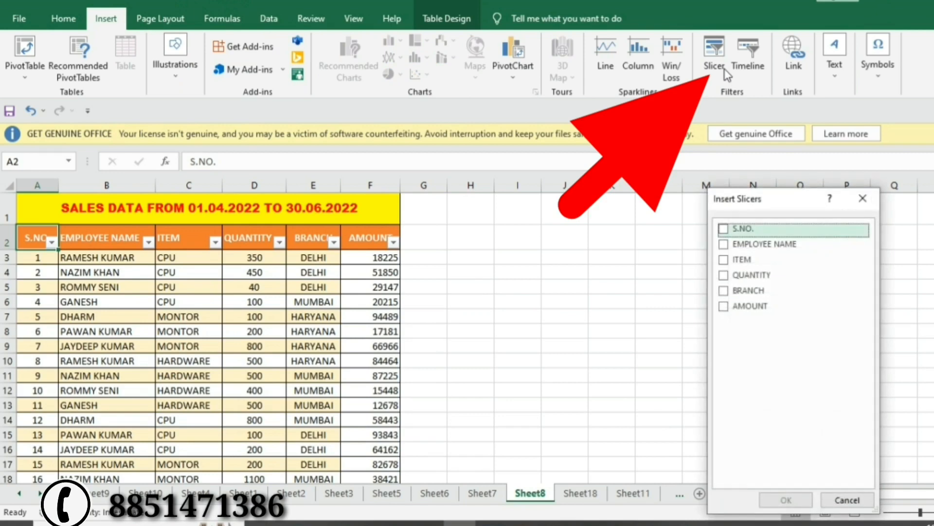
left_click(728, 244)
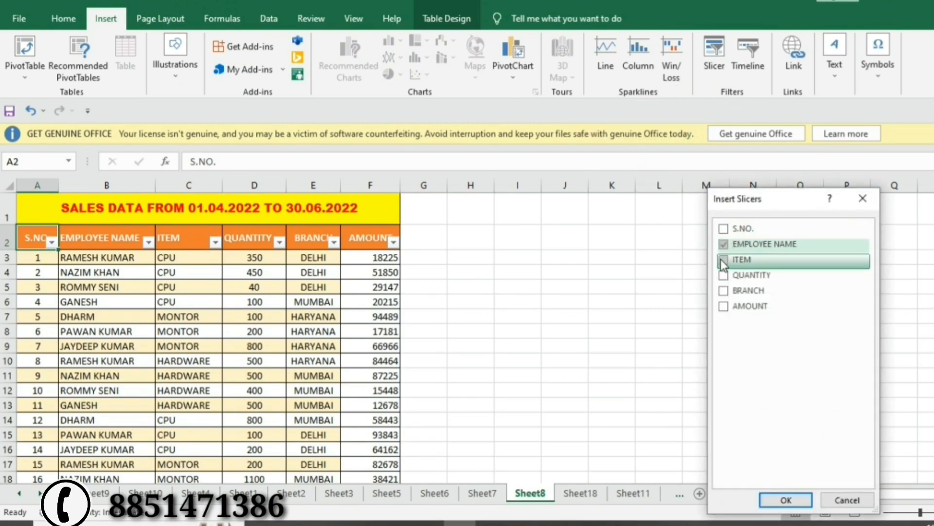
left_click(725, 260)
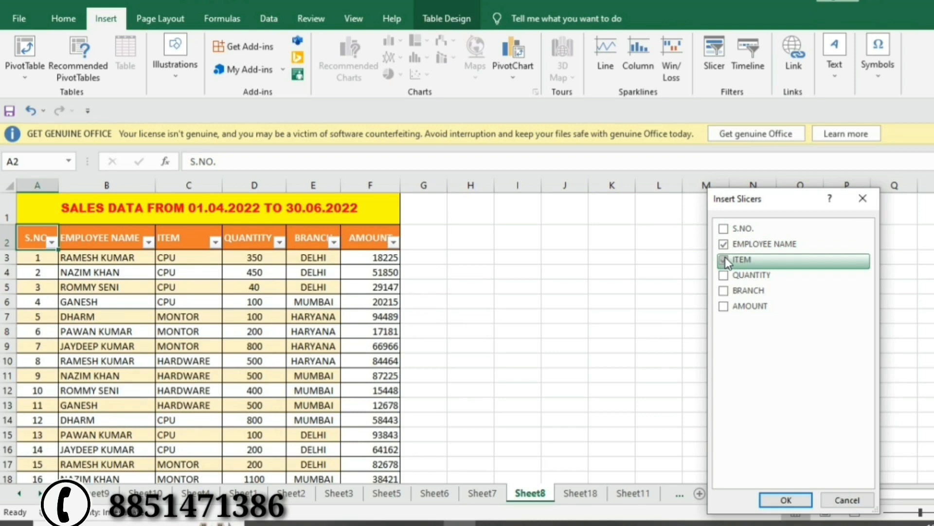
left_click(726, 292)
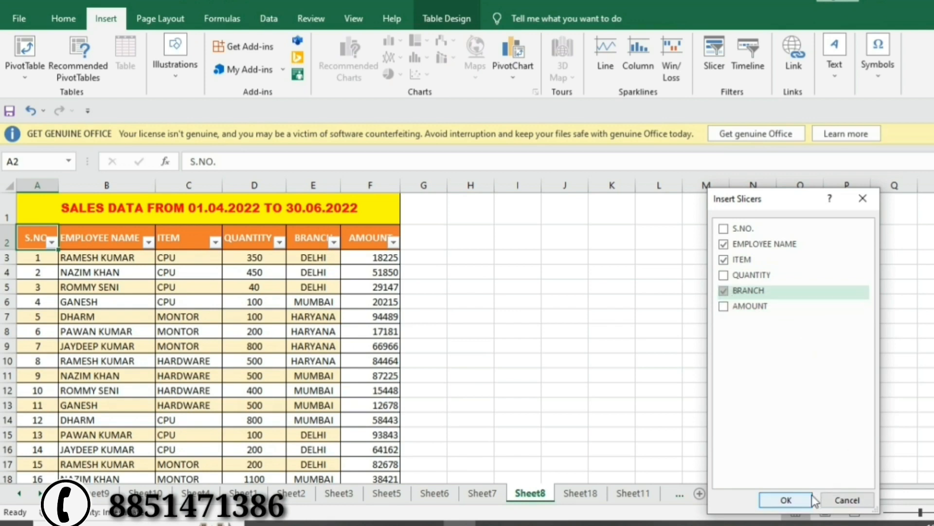
left_click(794, 507)
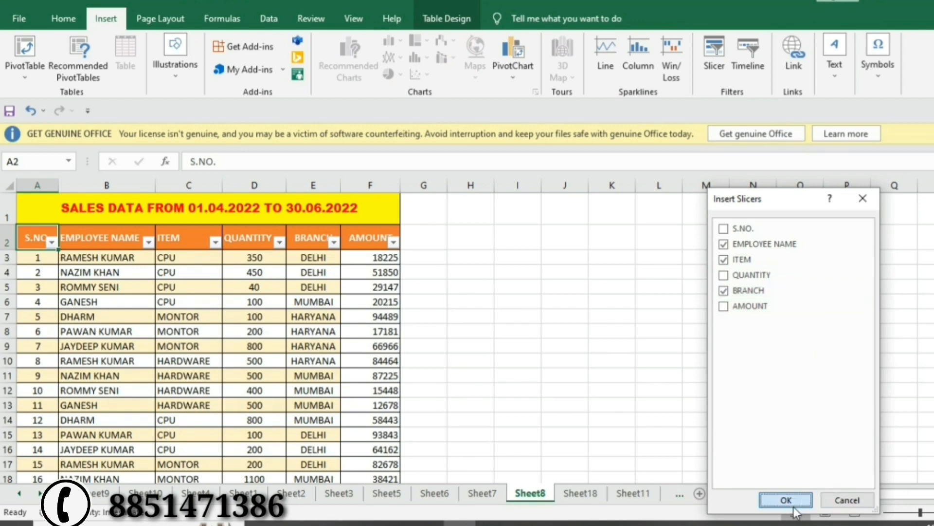
left_click_drag(557, 291, 889, 234)
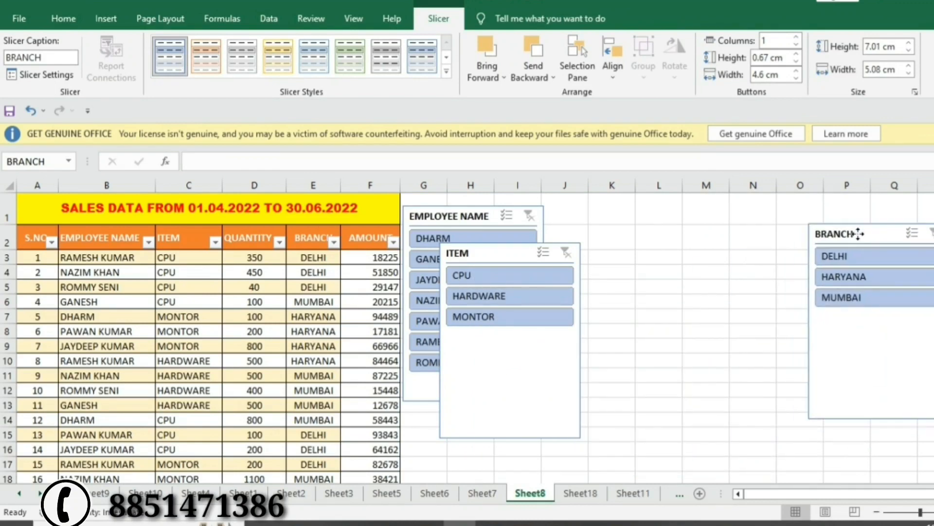
left_click_drag(514, 252, 704, 225)
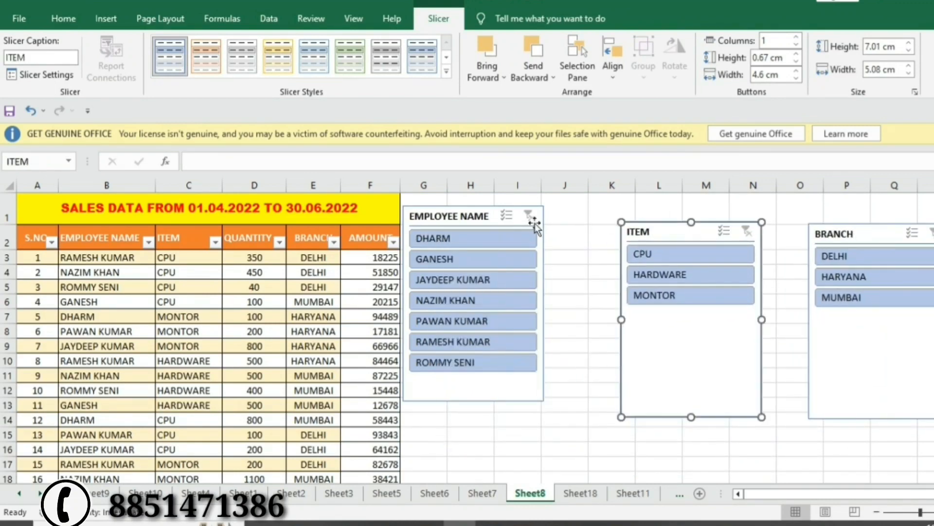
left_click_drag(487, 206, 527, 240)
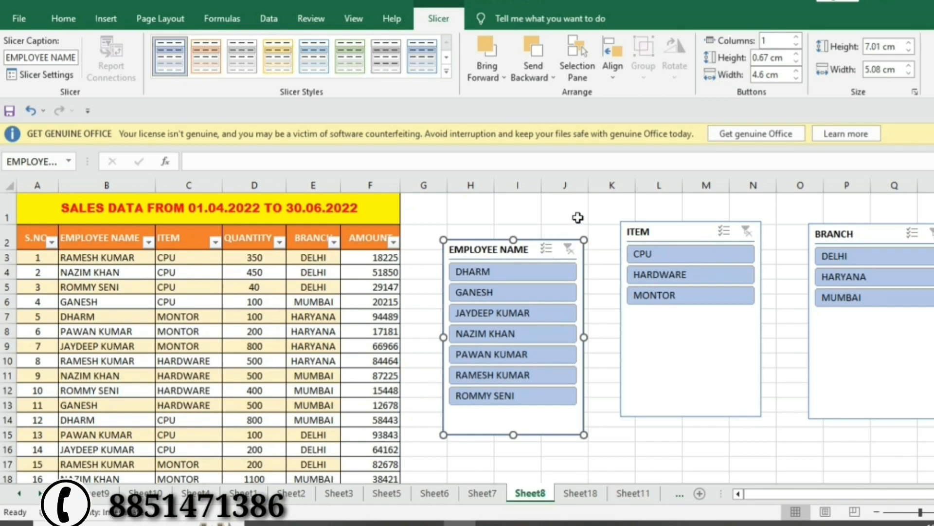
left_click(501, 315)
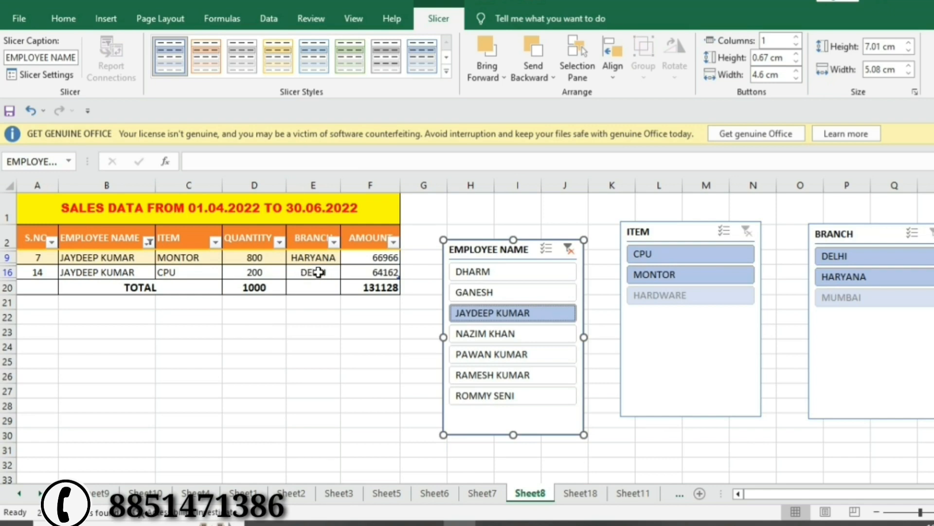
left_click(470, 336)
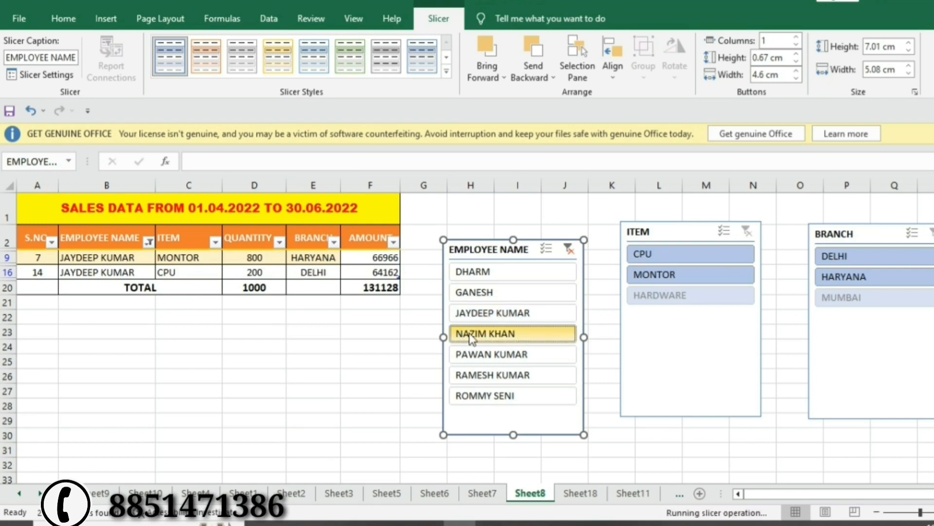
left_click(488, 376)
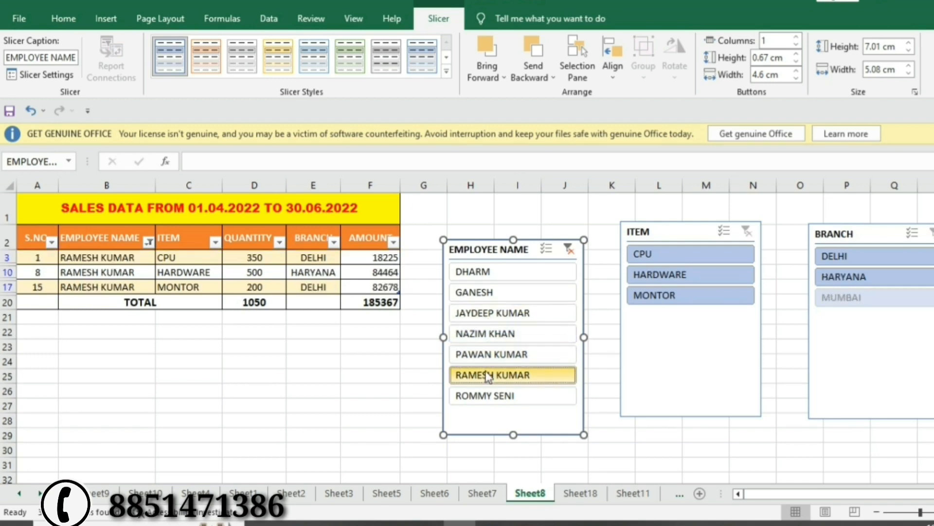
left_click(477, 394)
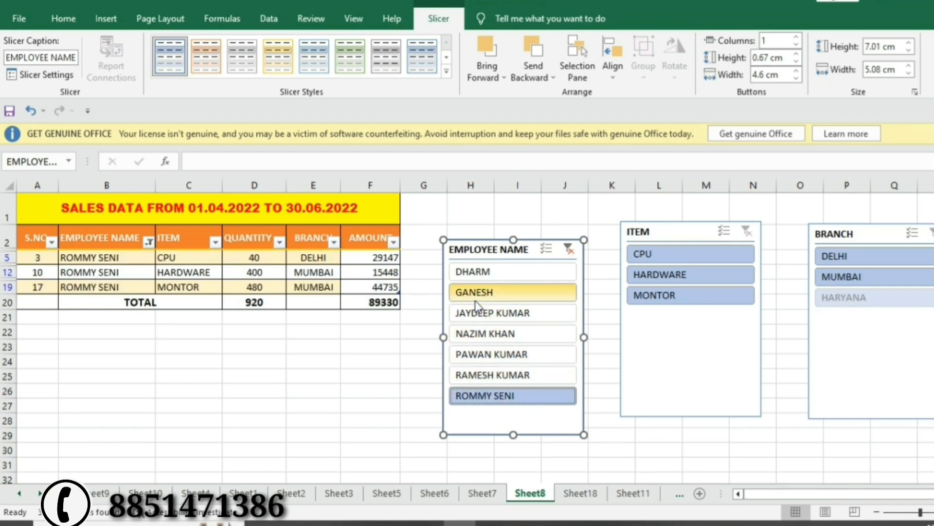
left_click(481, 273)
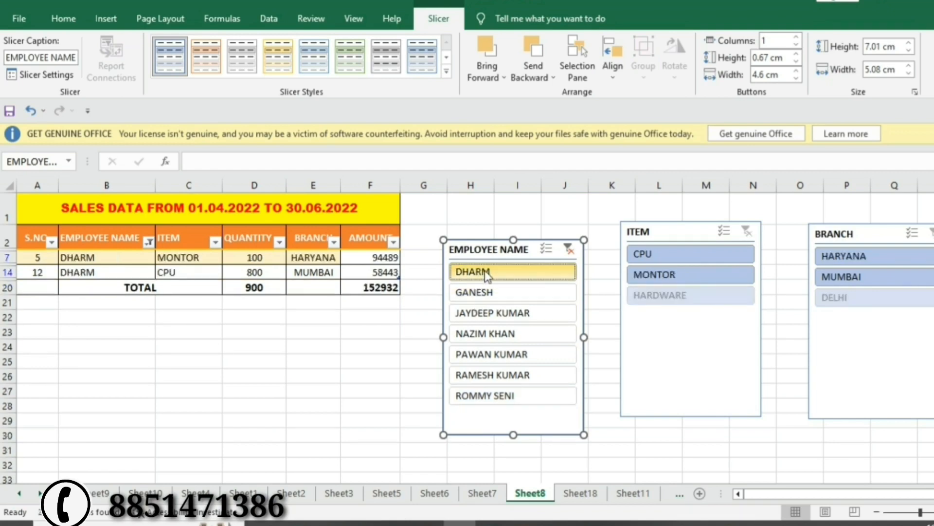
left_click(492, 312)
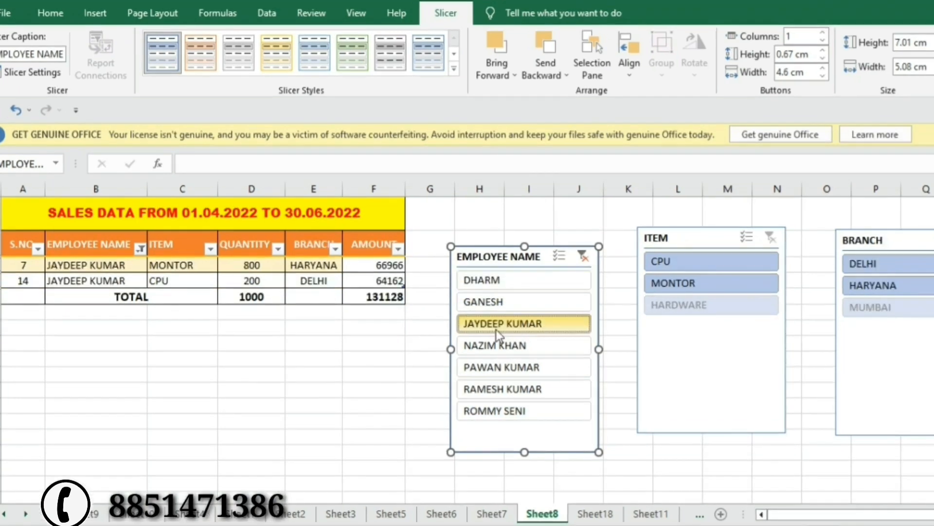
right_click(491, 313)
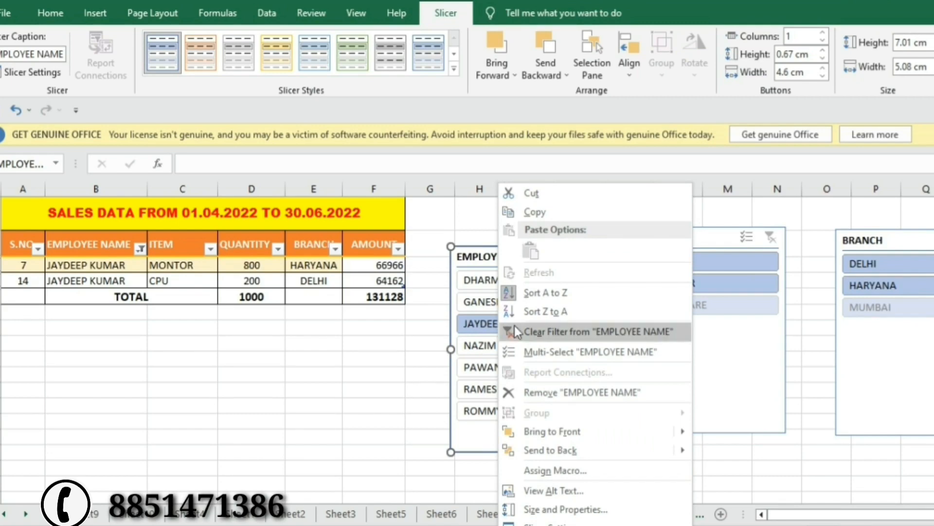
left_click(557, 331)
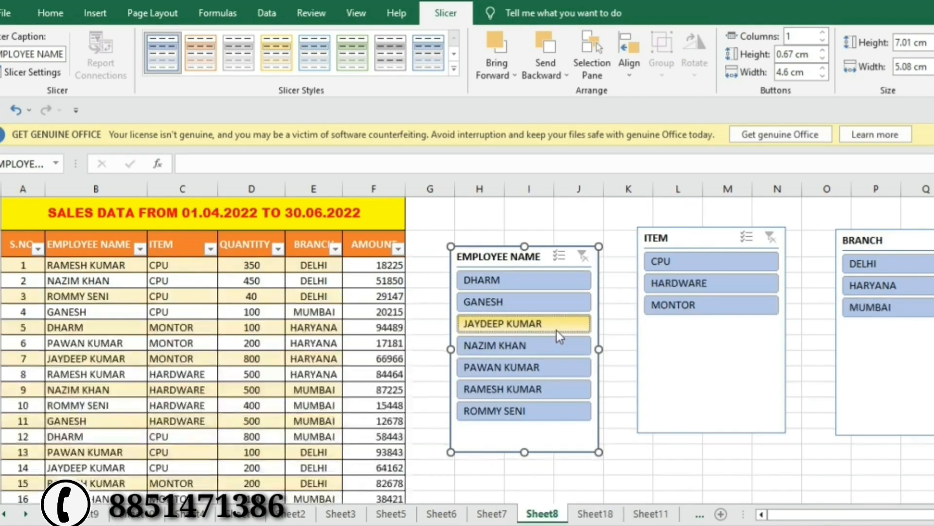
Filter the ITEM slicer through CPU, HARDWARE and MONTOR, checking the quantity total in D20.
left_click(687, 263)
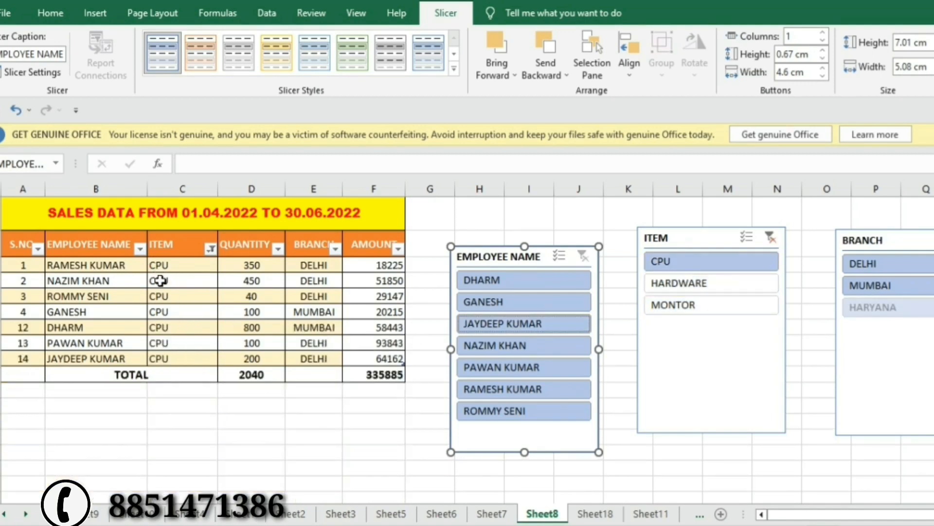
left_click(263, 373)
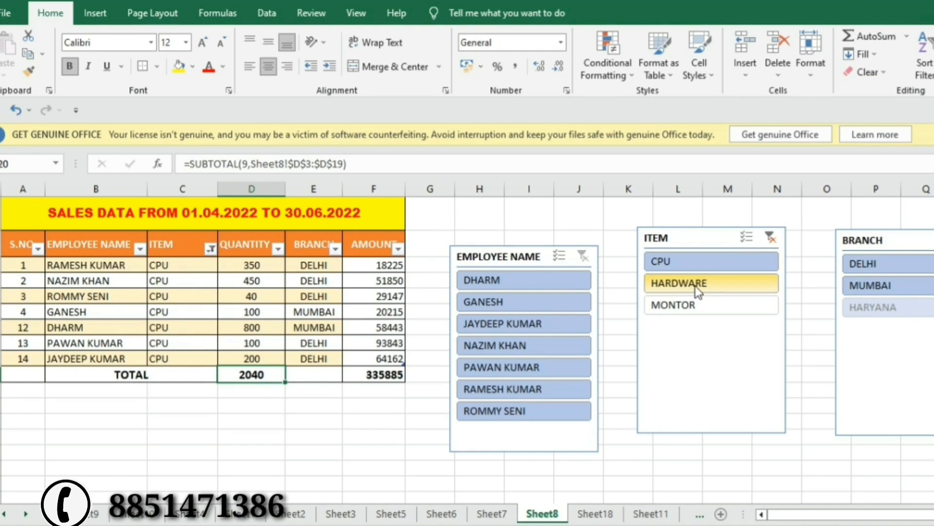
left_click(682, 288)
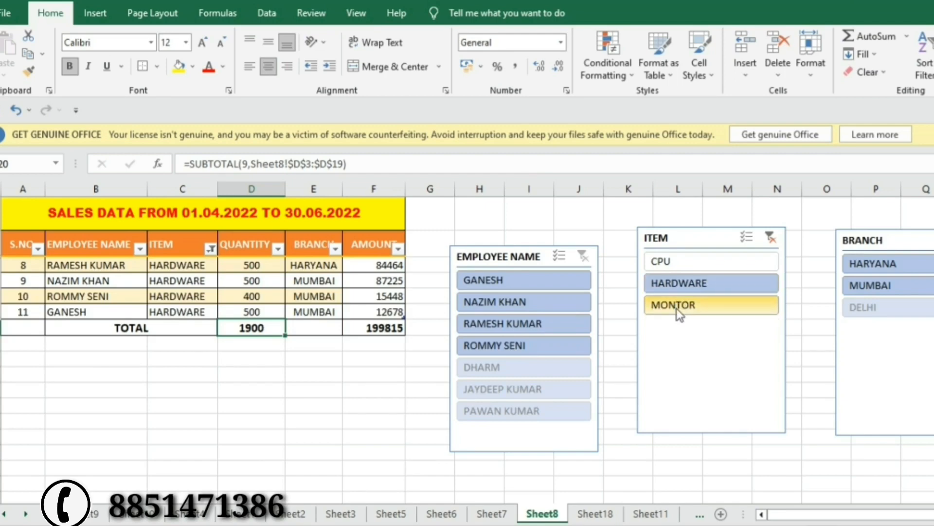
left_click(678, 310)
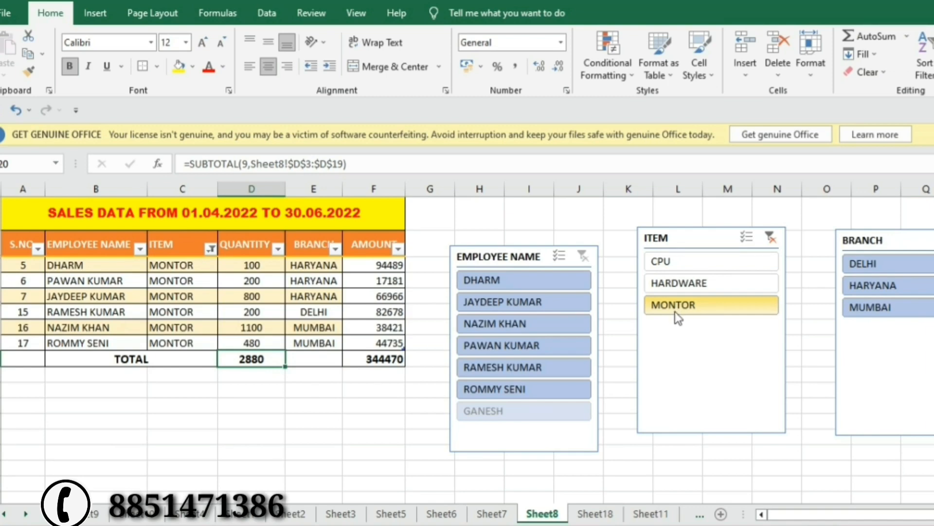
left_click(680, 300)
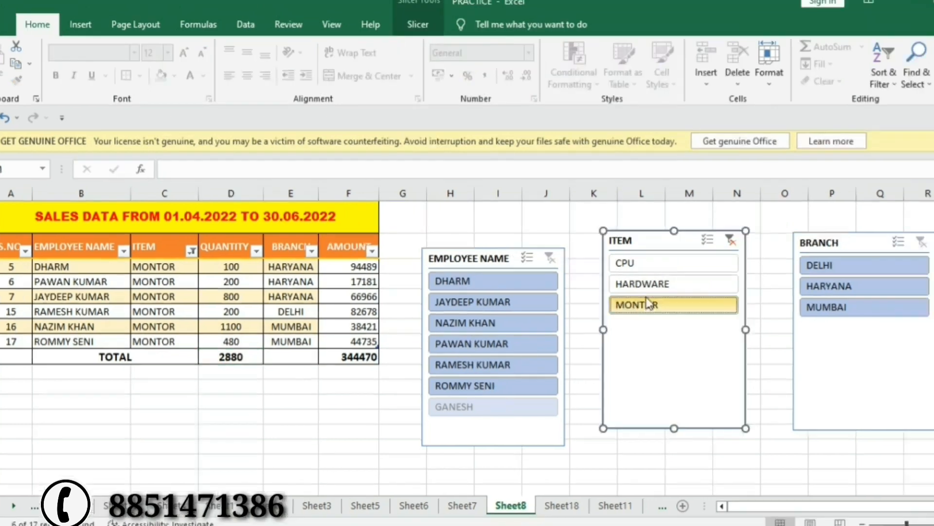
Clear the ITEM filter, then filter branches DELHI, HARYANA and finally MUMBAI.
right_click(647, 289)
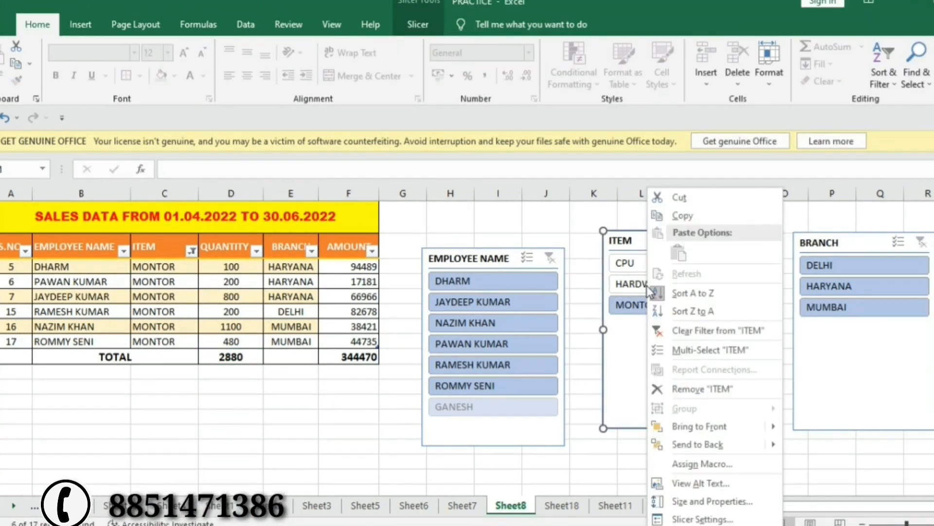
left_click(689, 330)
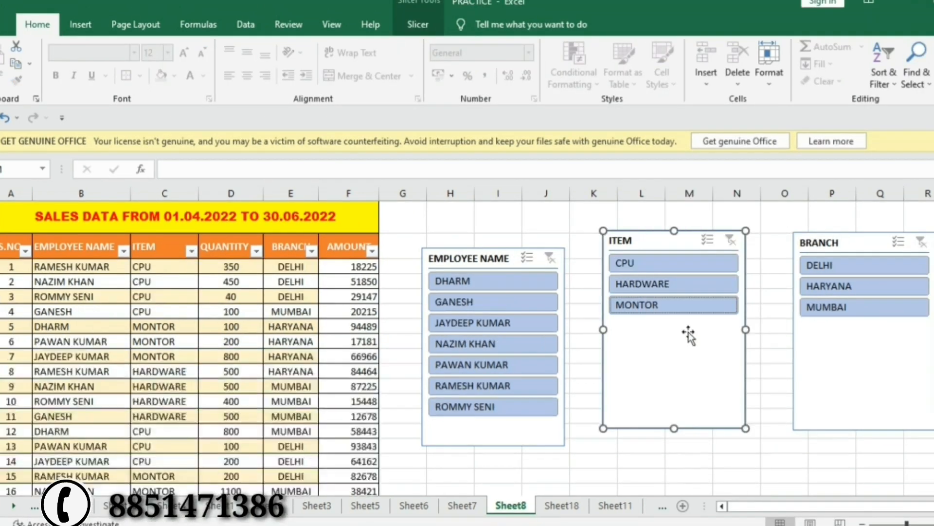
left_click(850, 263)
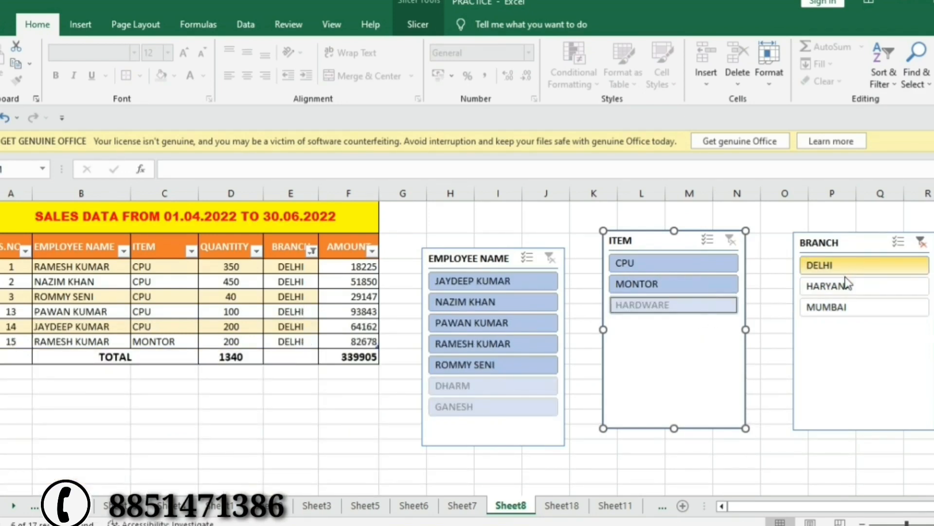
left_click(847, 287)
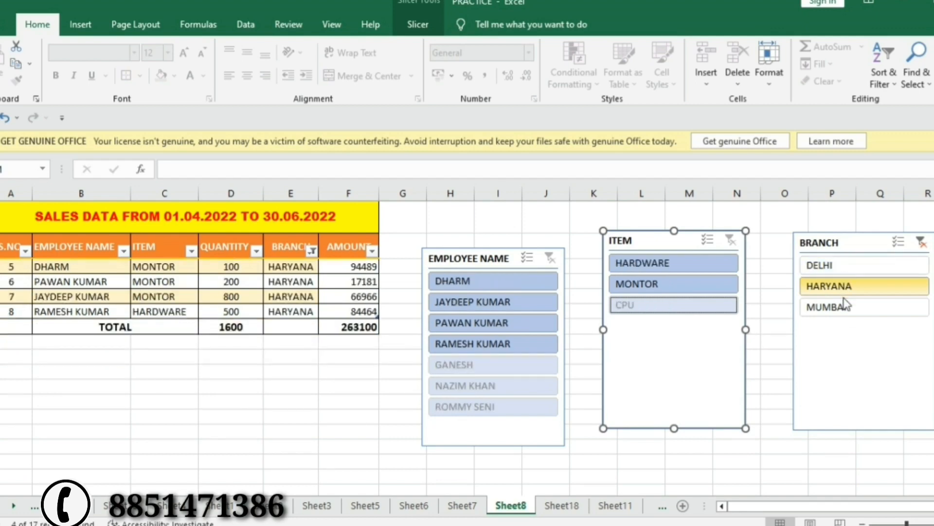
left_click(849, 317)
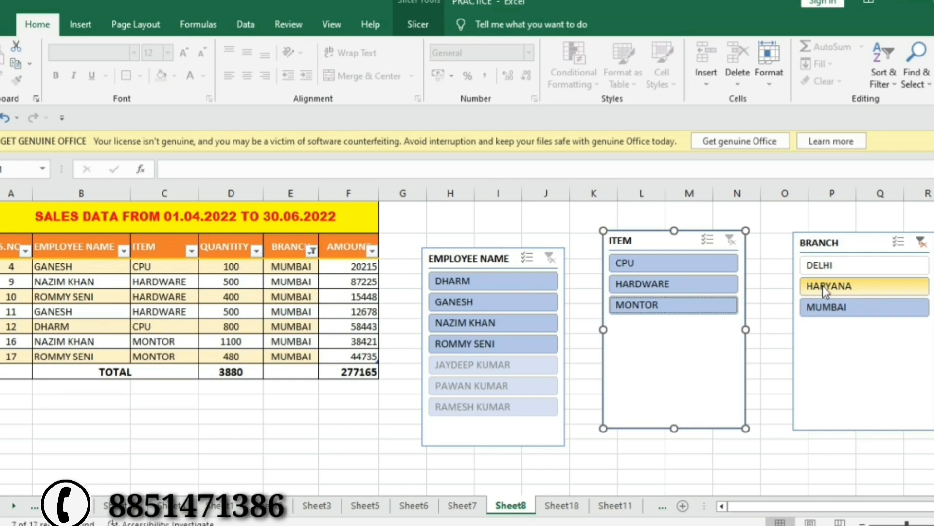
Clear the BRANCH filter and delete the BRANCH slicer.
right_click(822, 285)
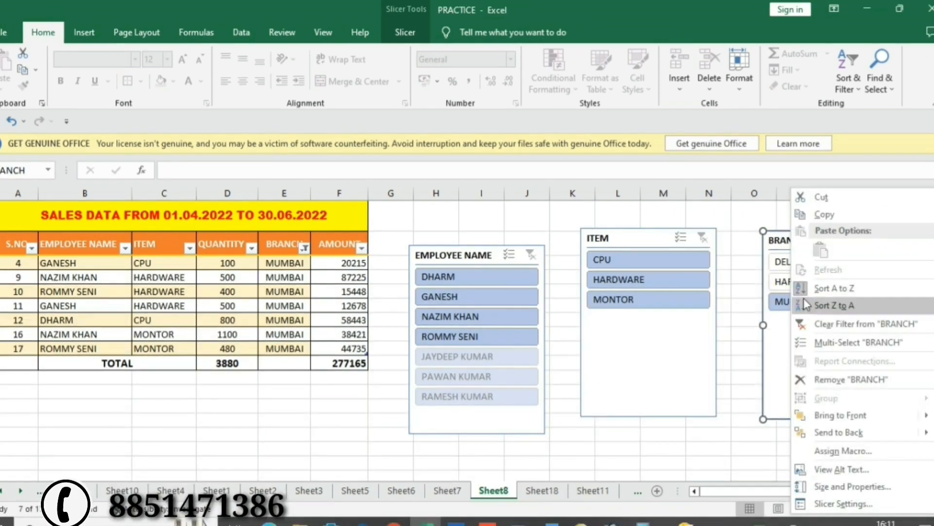
left_click(831, 326)
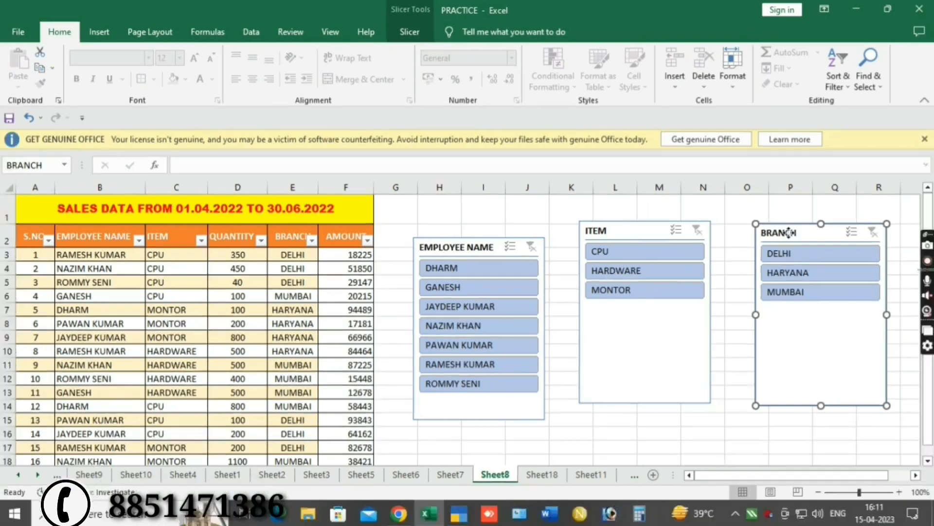
right_click(800, 246)
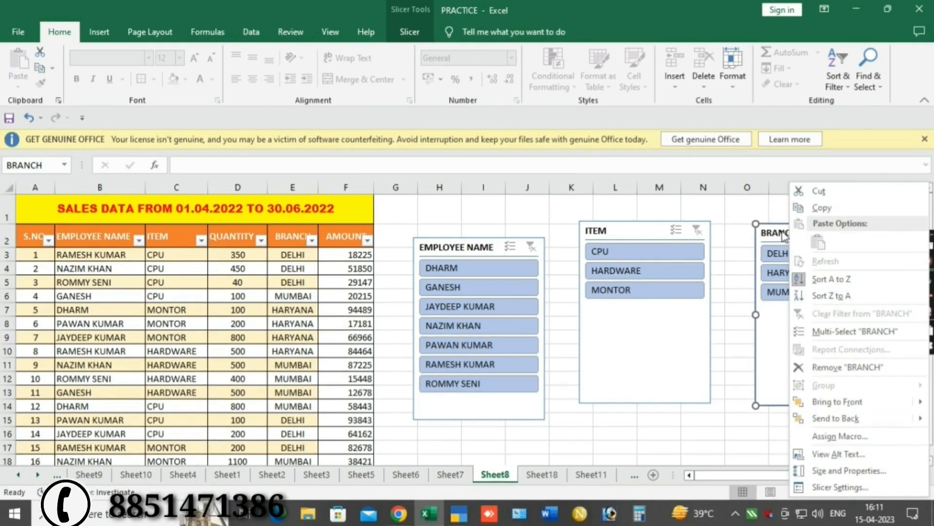
right_click(782, 237)
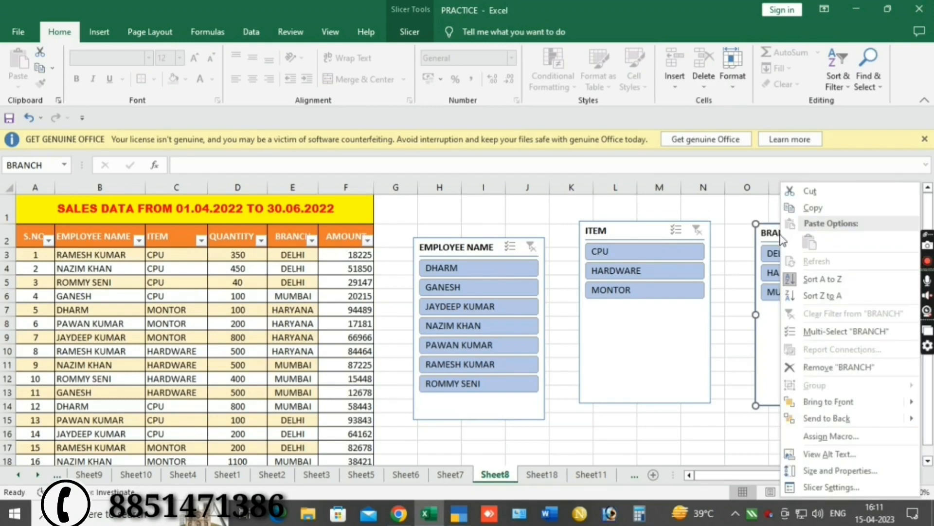
left_click(833, 367)
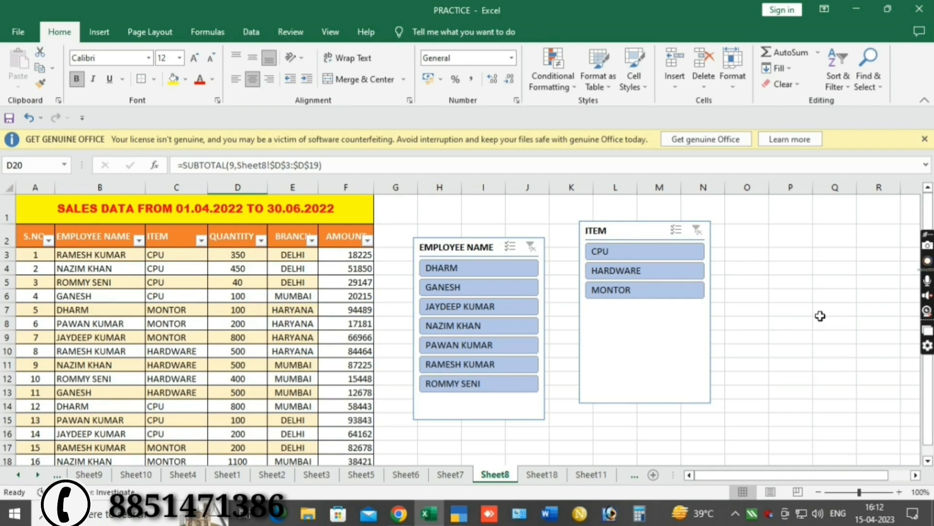
Delete the ITEM slicer and move the EMPLOYEE NAME slicer further right.
right_click(598, 230)
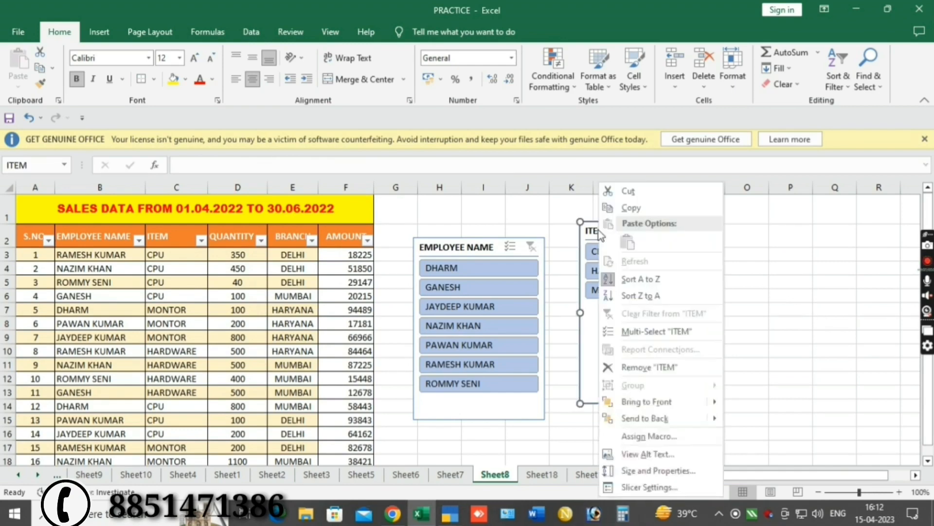
left_click(645, 368)
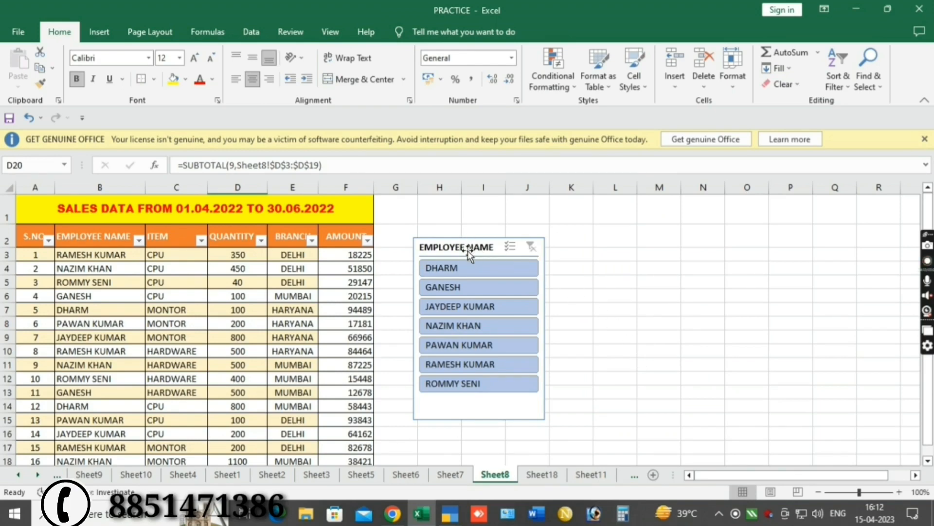
left_click_drag(468, 254, 619, 244)
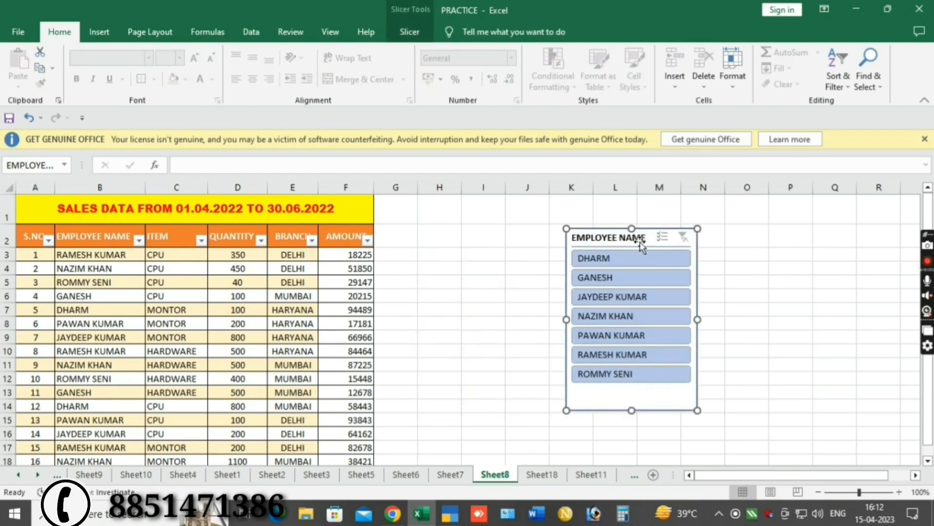
left_click(152, 268)
Add a new ITEM slicer to the sales table via Insert > Slicer.
left_click(106, 254)
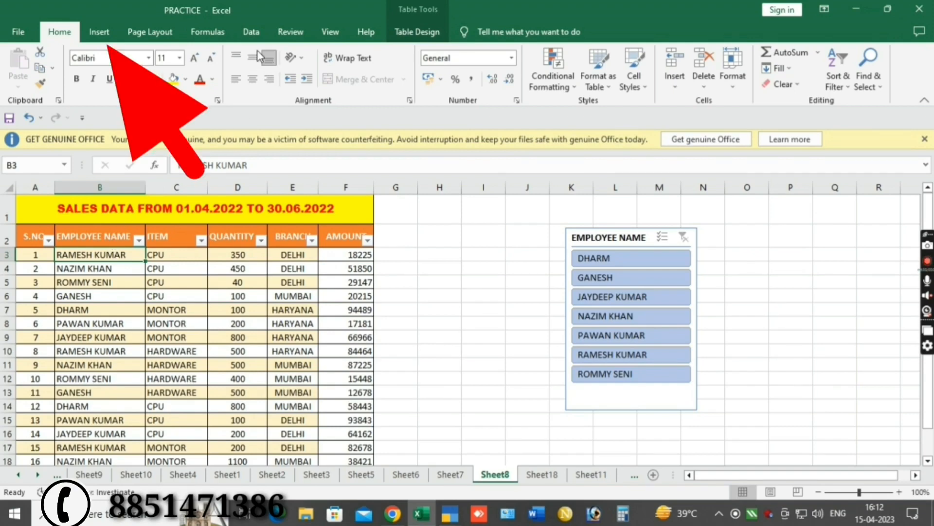
left_click(108, 32)
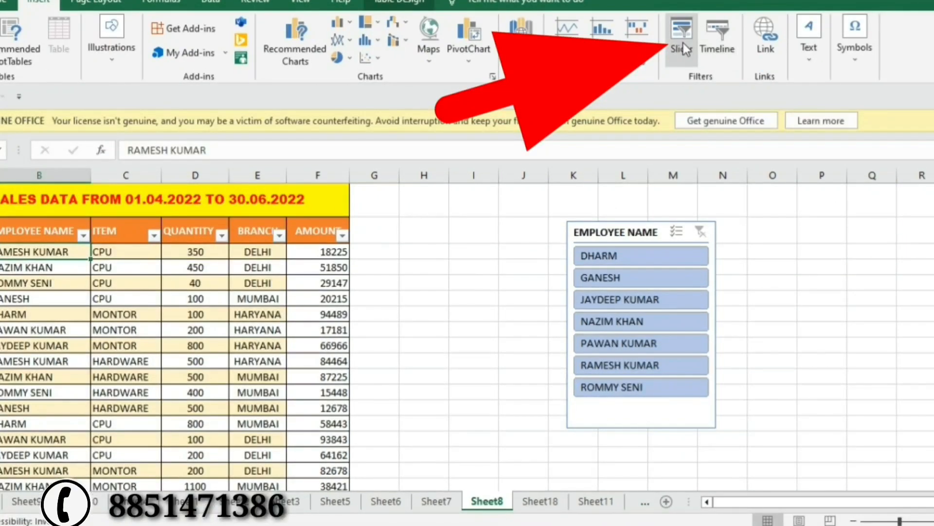
left_click(684, 43)
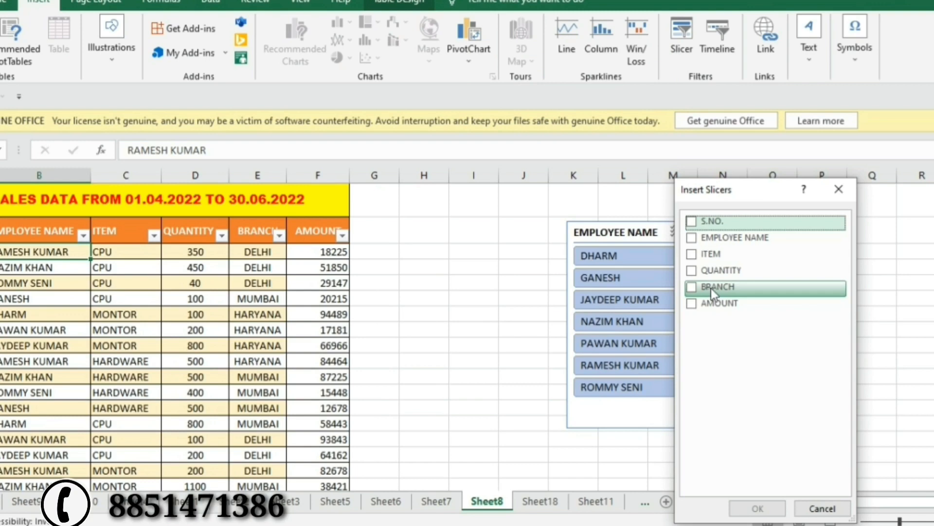
left_click(693, 255)
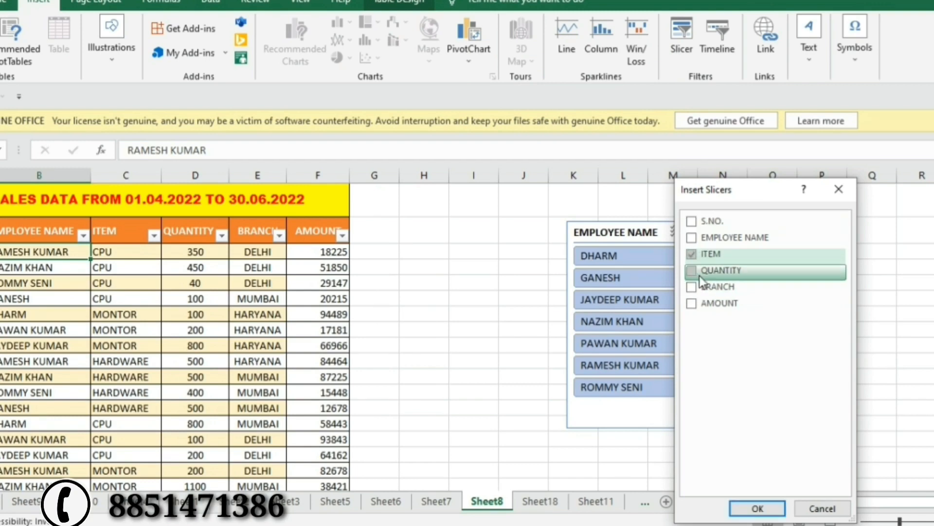
left_click(757, 508)
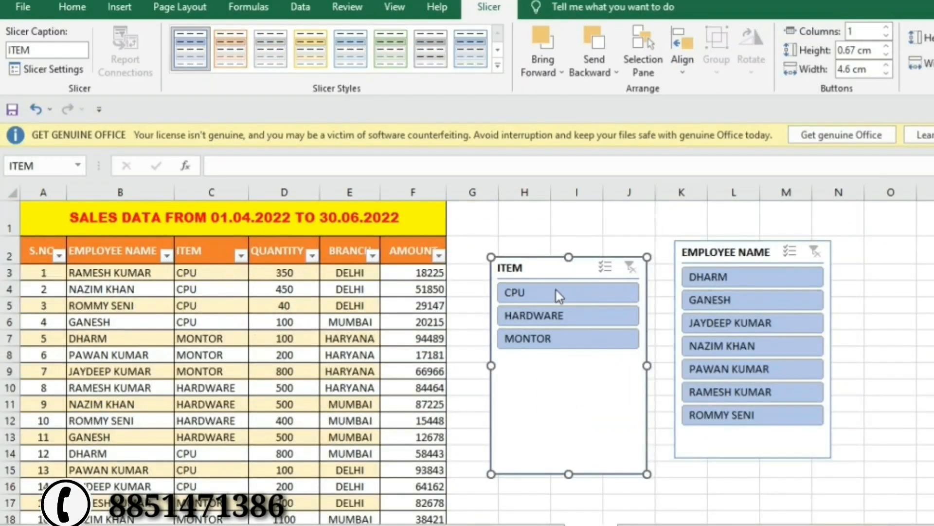
Filter the table through CPU, HARDWARE and MONTOR, ending on CPU.
left_click(557, 291)
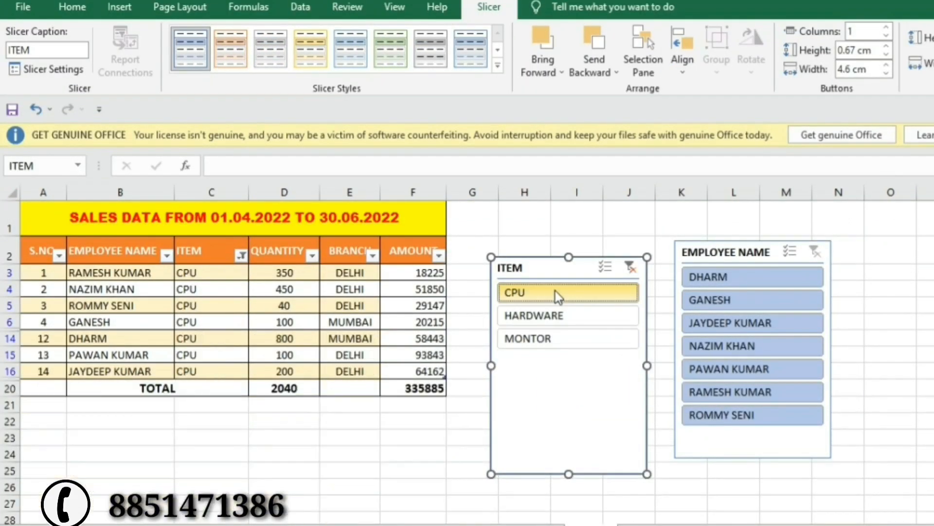
left_click(556, 315)
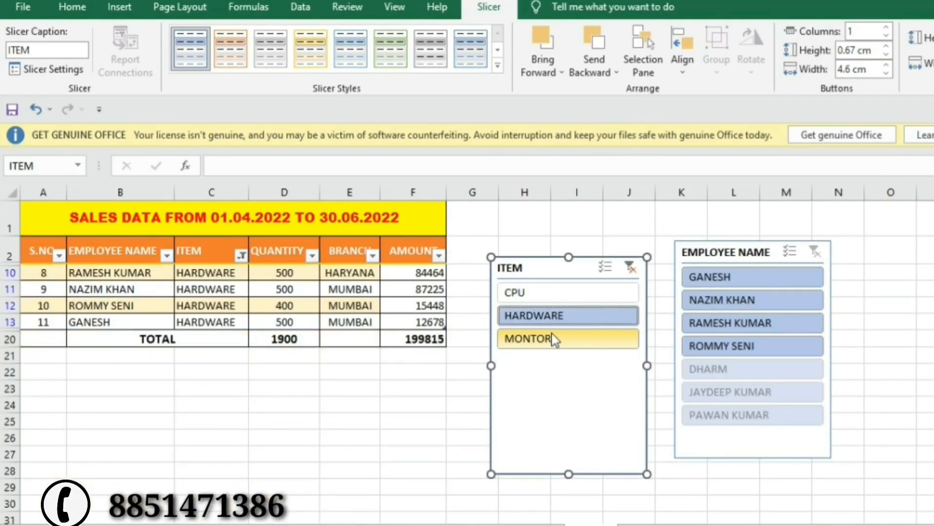
left_click(555, 339)
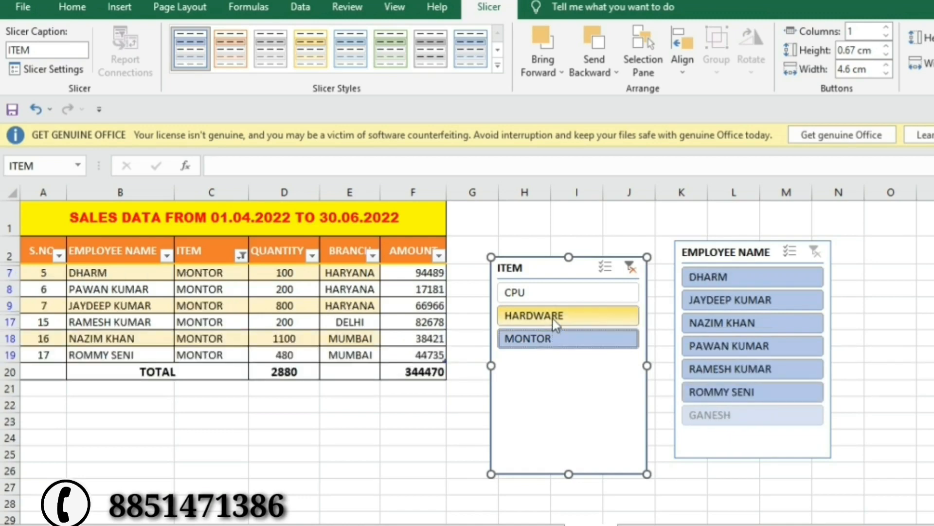
left_click(556, 321)
left_click(549, 294)
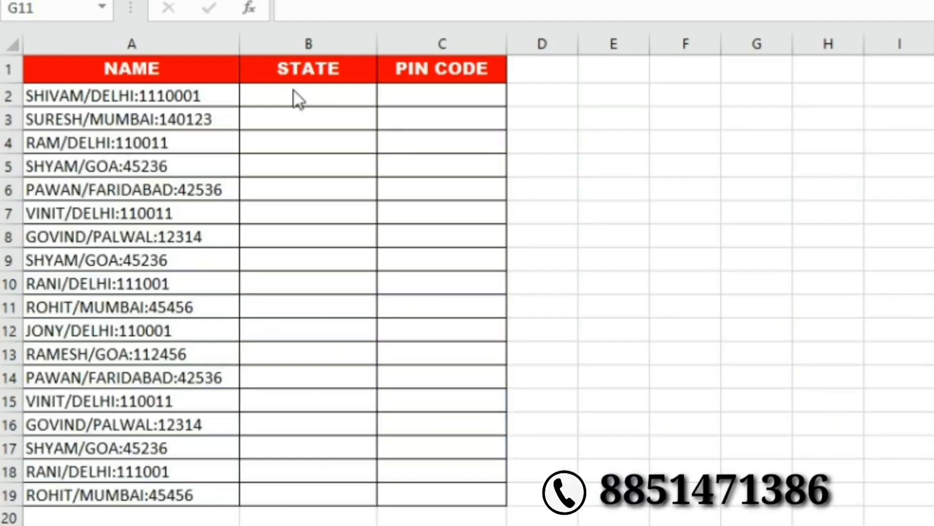
Enter sample values DELHI in B2 and 1110 001 in C2.
left_click(293, 91)
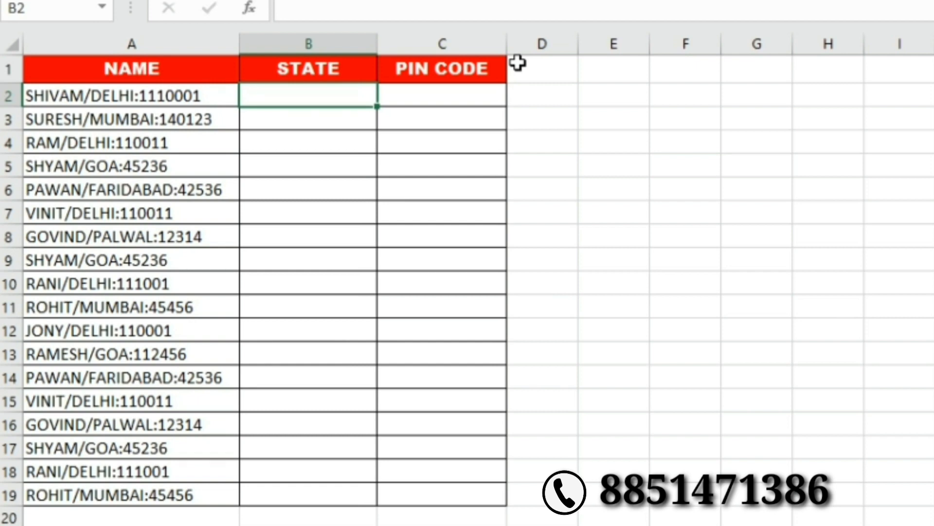
key("Right")
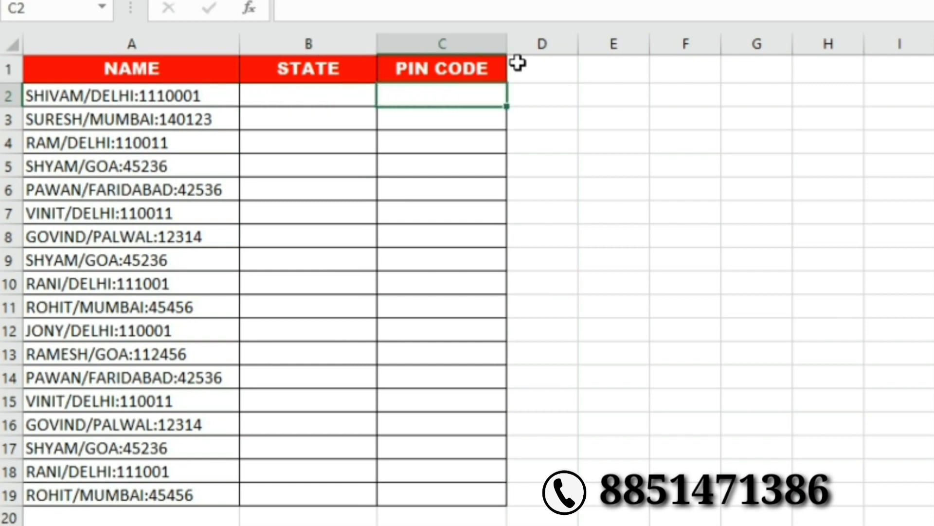
key("Left")
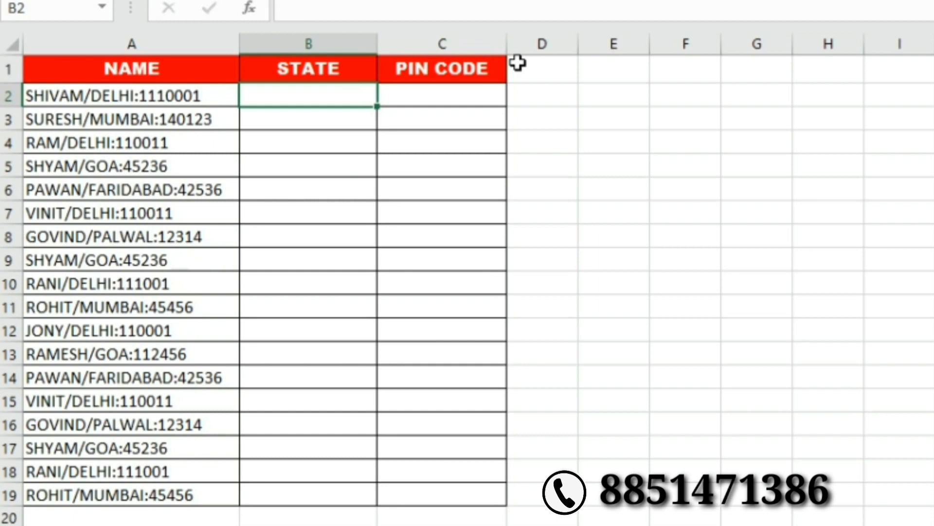
type("DELHI")
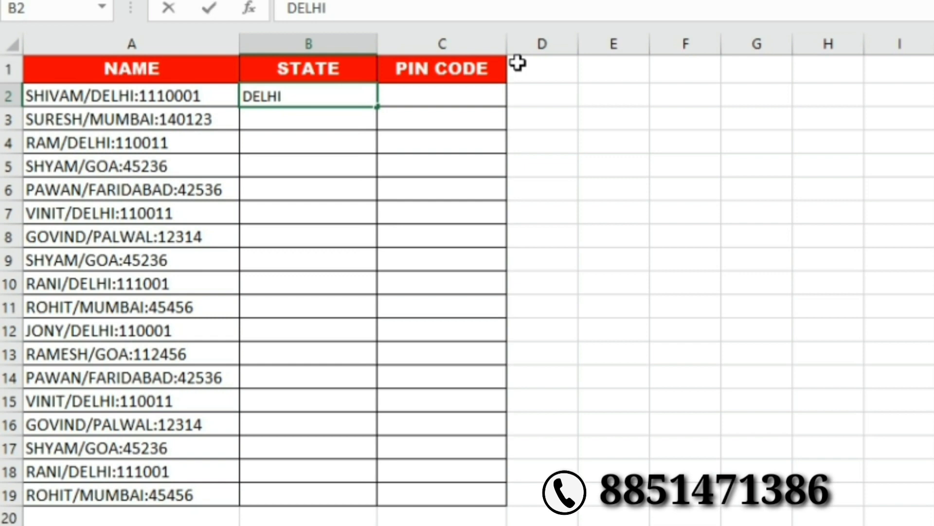
key("Tab")
type("11")
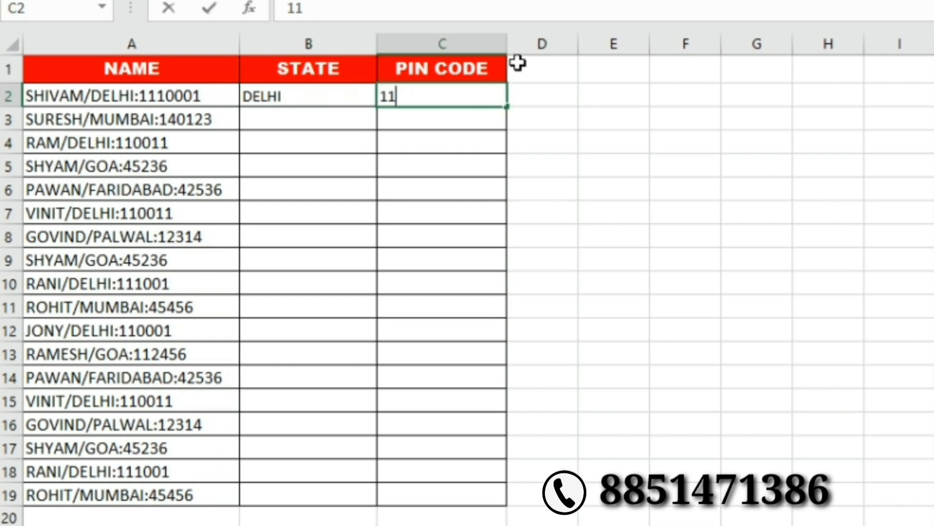
type("10 001")
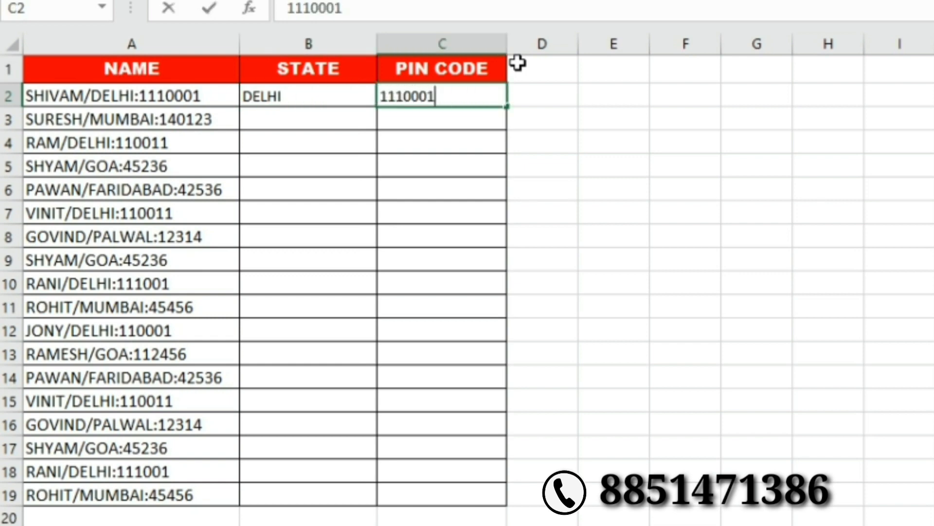
key("Return")
Trim A2 to the name SHIVAM by removing state and PIN, then clear C2.
key("Up")
key("Up")
key("Left")
key("Left")
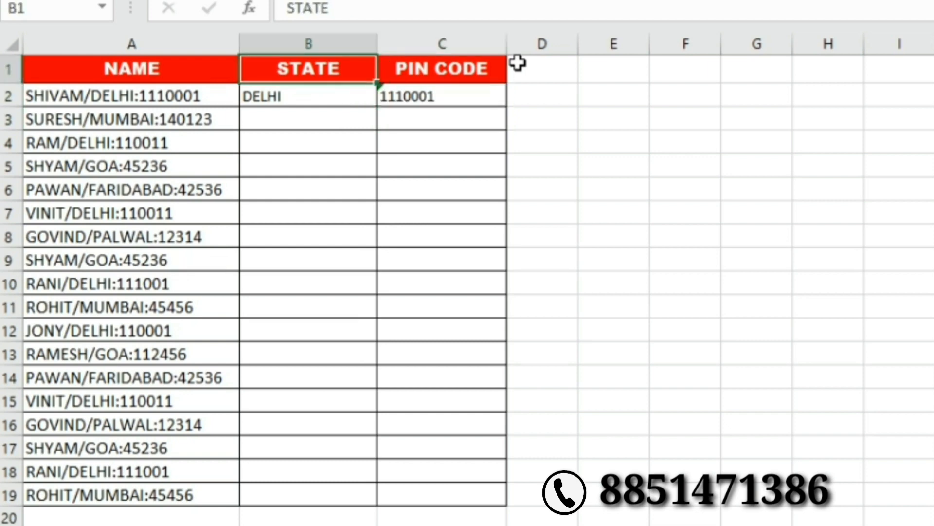
key("Down")
key("F2")
key("BackSpace")
key("BackSpace")
key("BackSpace")
key("BackSpace")
key("BackSpace")
key("BackSpace")
key("BackSpace")
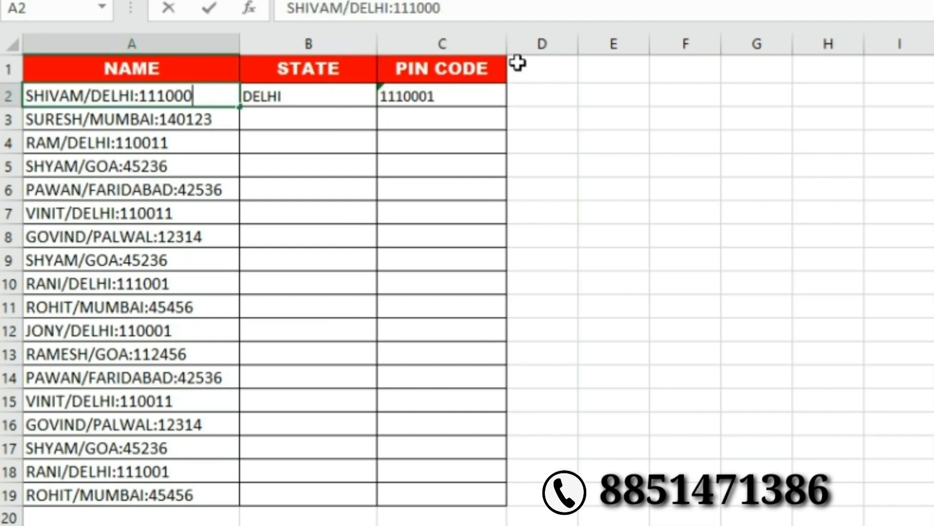
key("BackSpace")
key("BackSpace")
key("BackSpace")
key("BackSpace")
key("BackSpace")
key("BackSpace")
key("BackSpace")
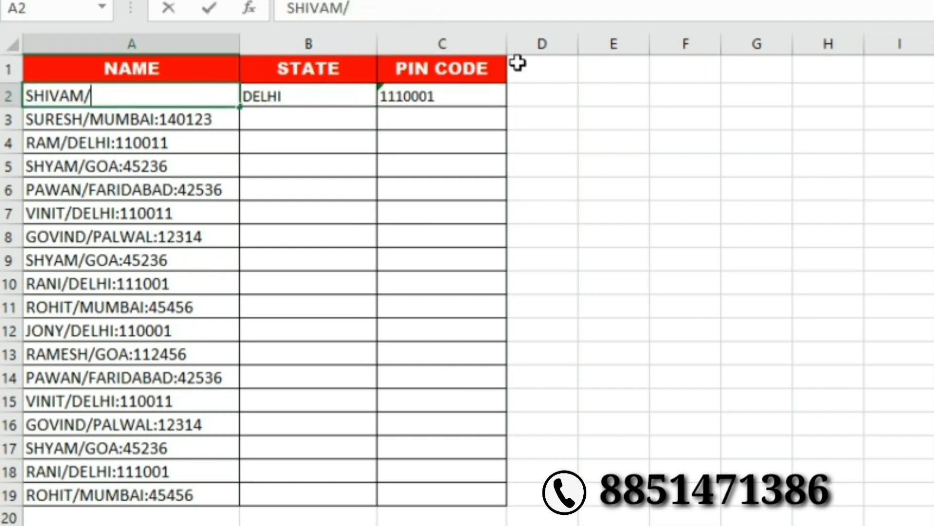
key("Return")
key("Up")
key("Right")
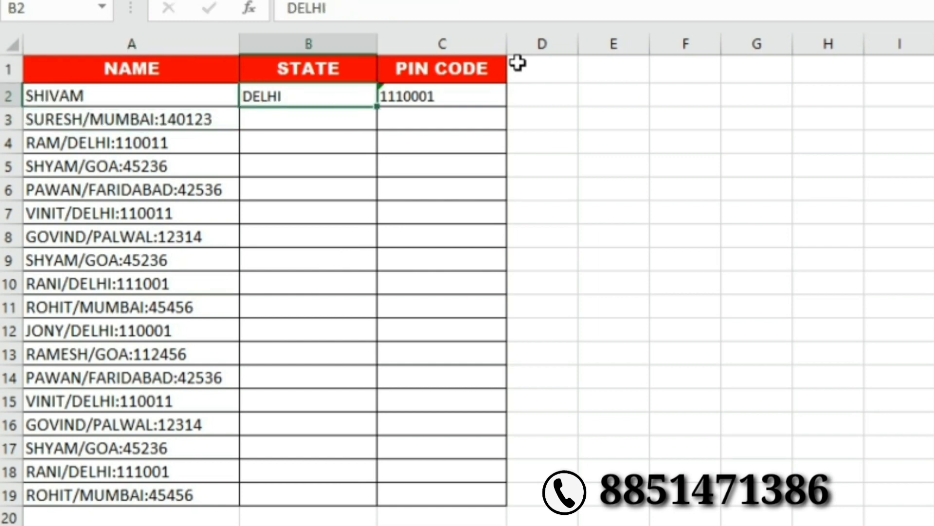
key("Down")
key("Up")
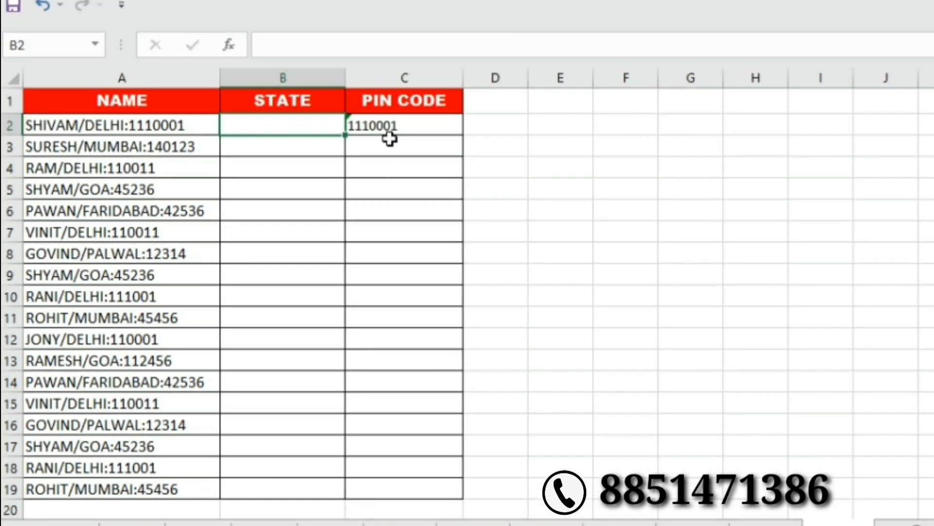
key("Delete")
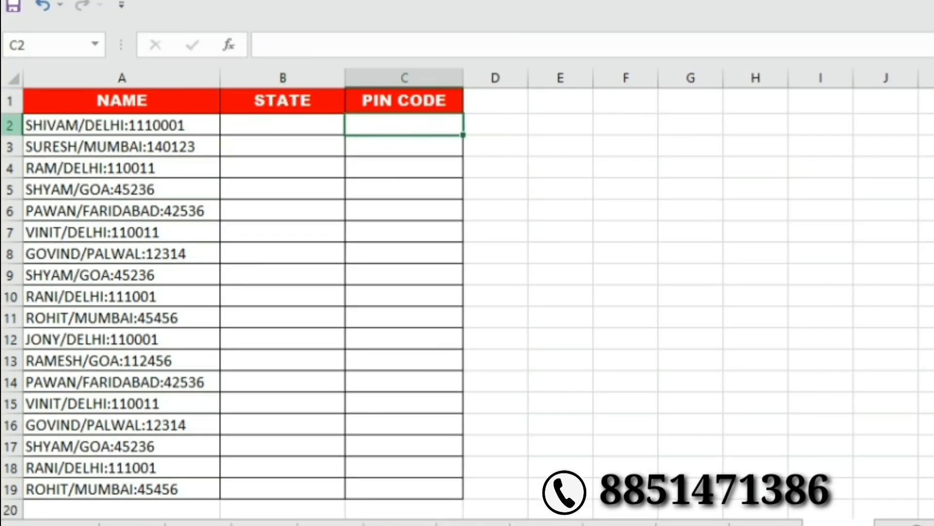
Split names in A2:A19 at the '/' delimiter with Text to Columns, replacing existing cells.
left_click_drag(61, 128, 74, 487)
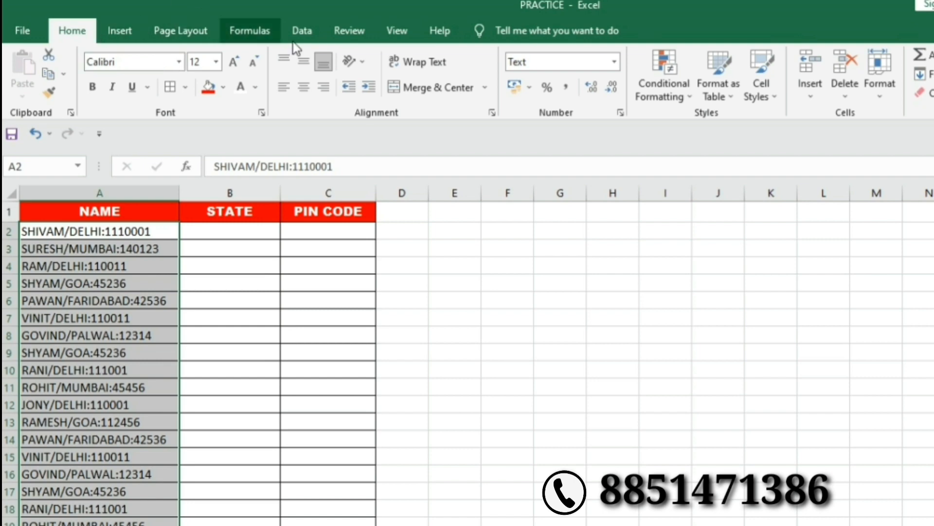
left_click(301, 31)
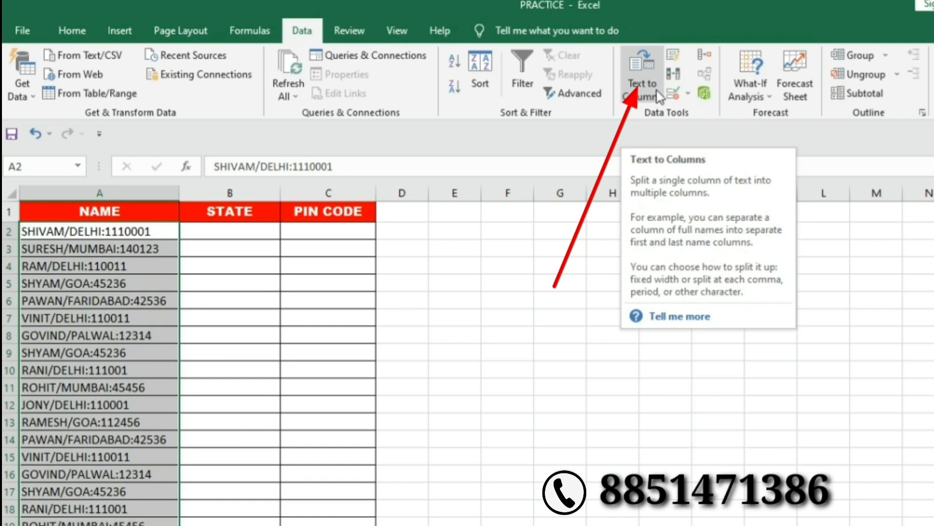
left_click(660, 96)
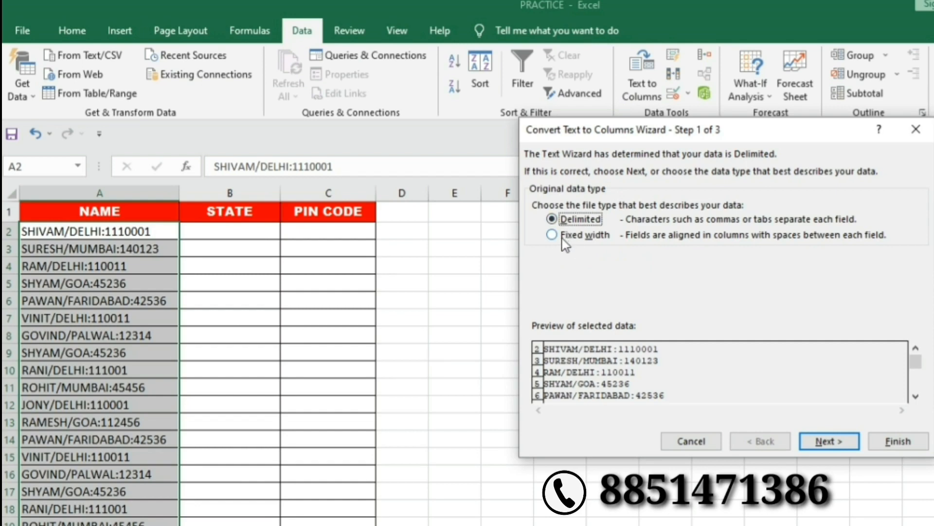
left_click(835, 442)
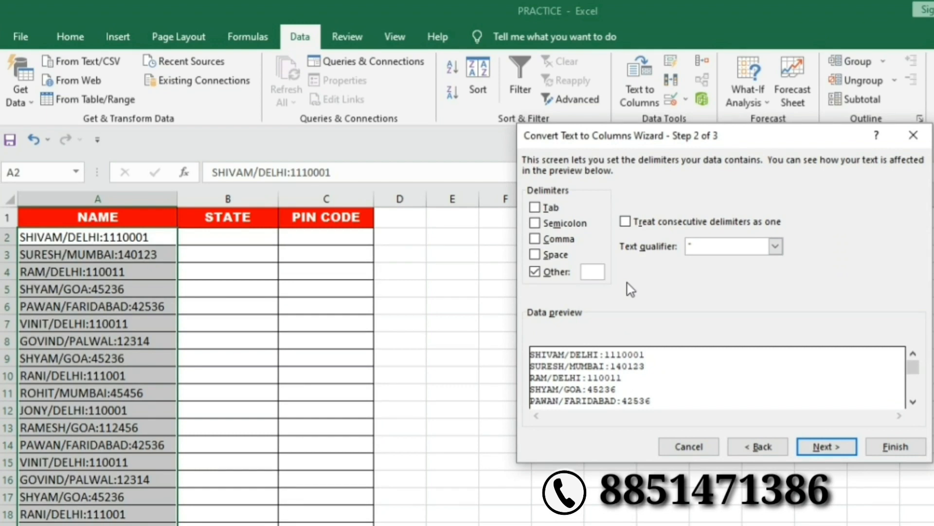
type("/")
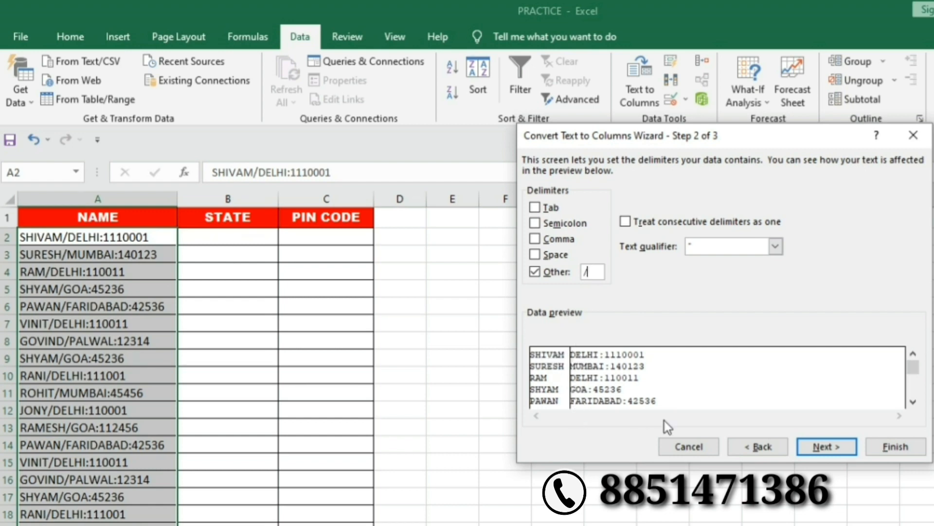
left_click(839, 446)
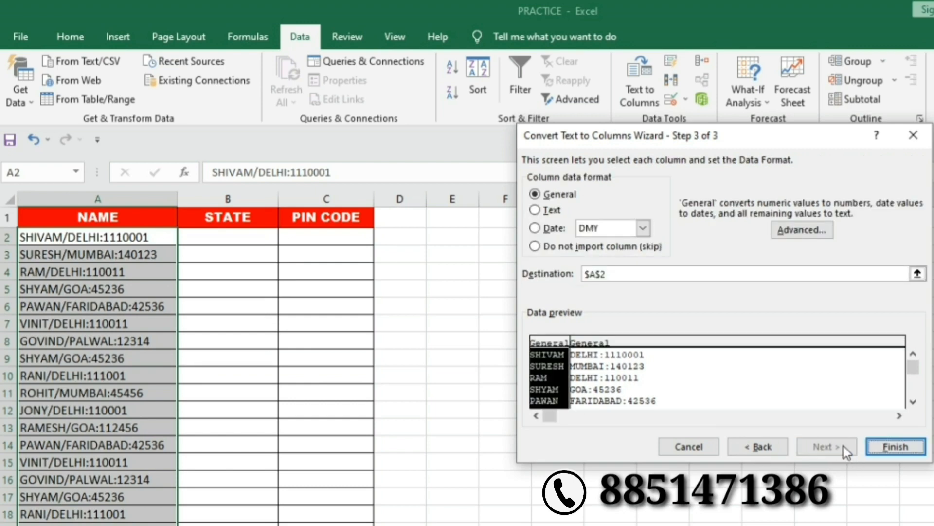
left_click(895, 446)
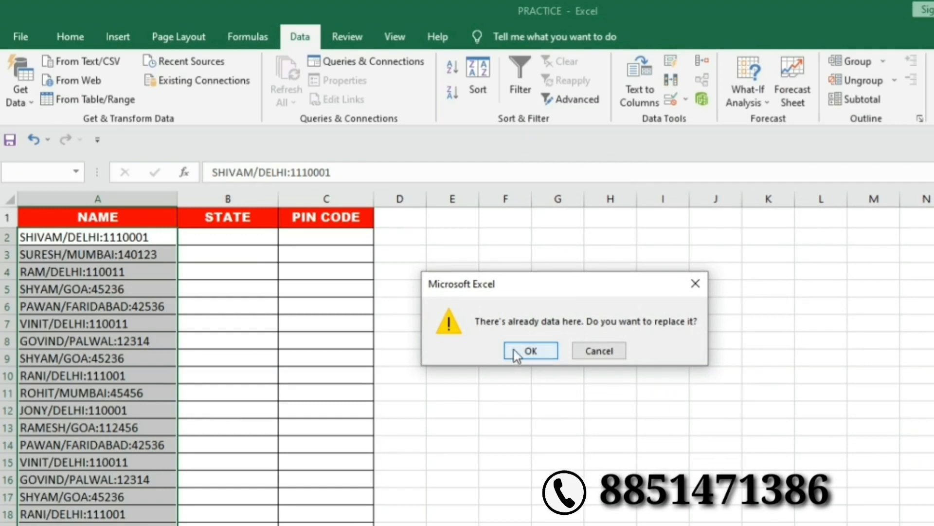
left_click(522, 352)
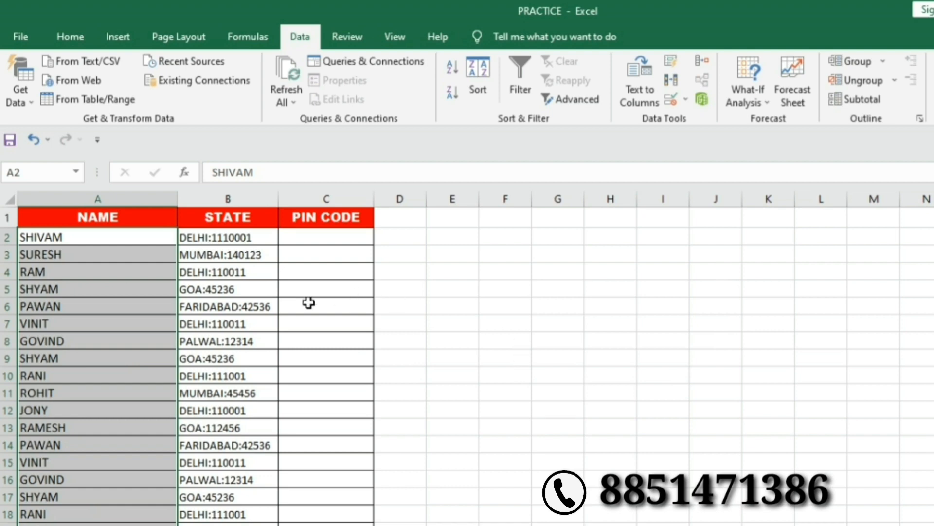
Split the STATE entries in B2:B19 at the ':' delimiter, overwriting the existing cells.
left_click(217, 240)
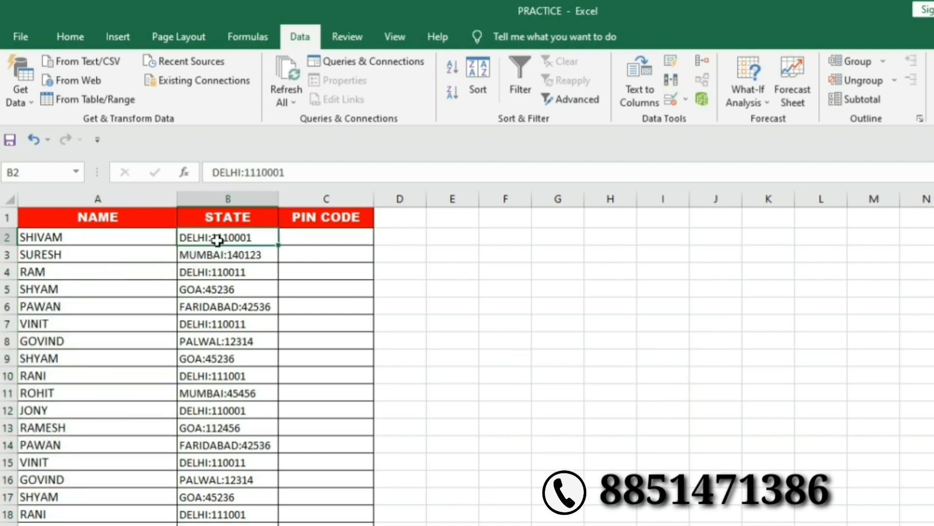
left_click_drag(217, 239, 215, 497)
scroll(231, 461, "up", 1)
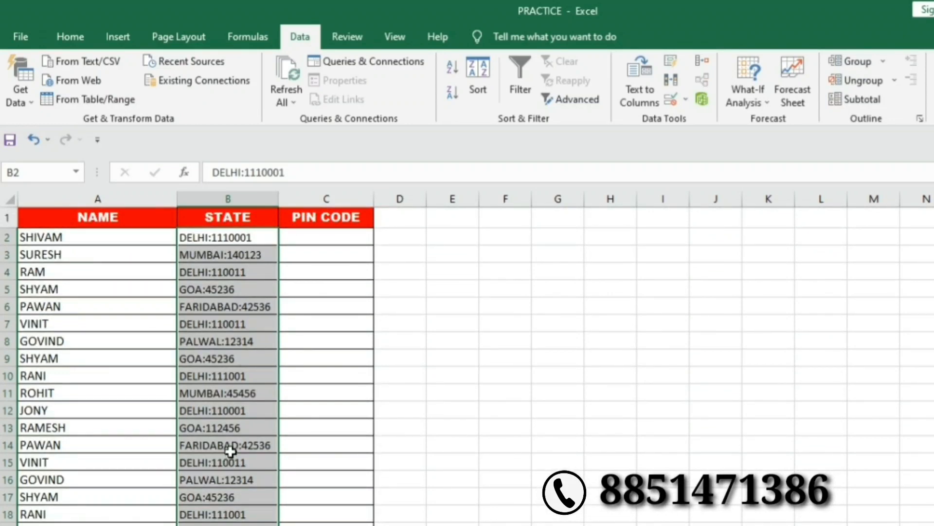
left_click(636, 88)
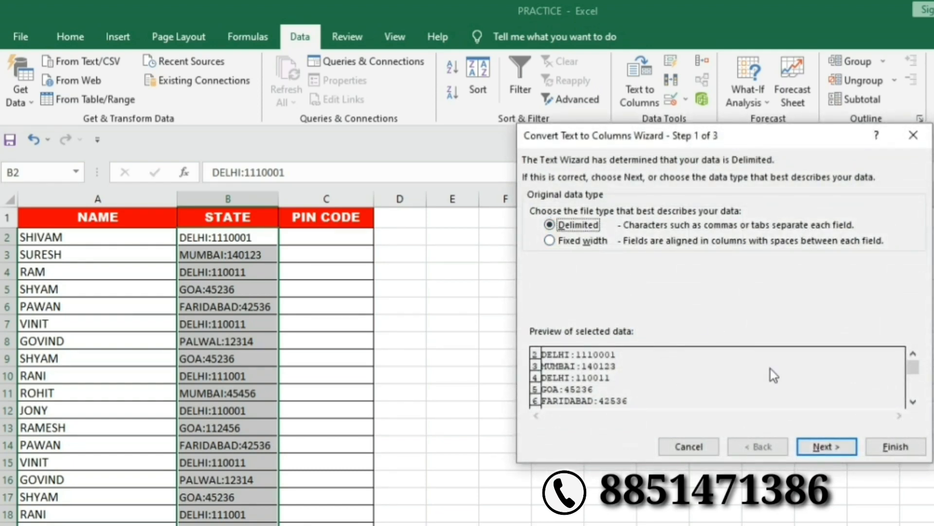
left_click(817, 451)
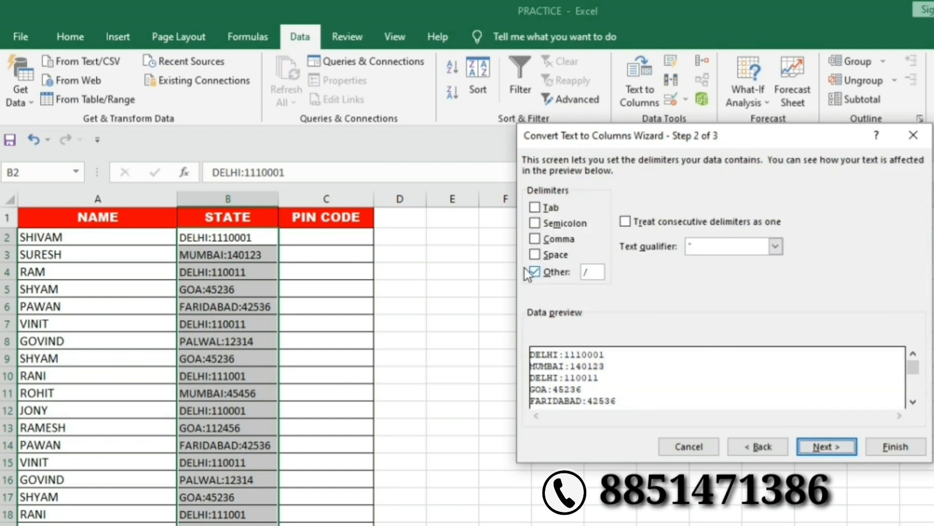
left_click(591, 272)
type(":")
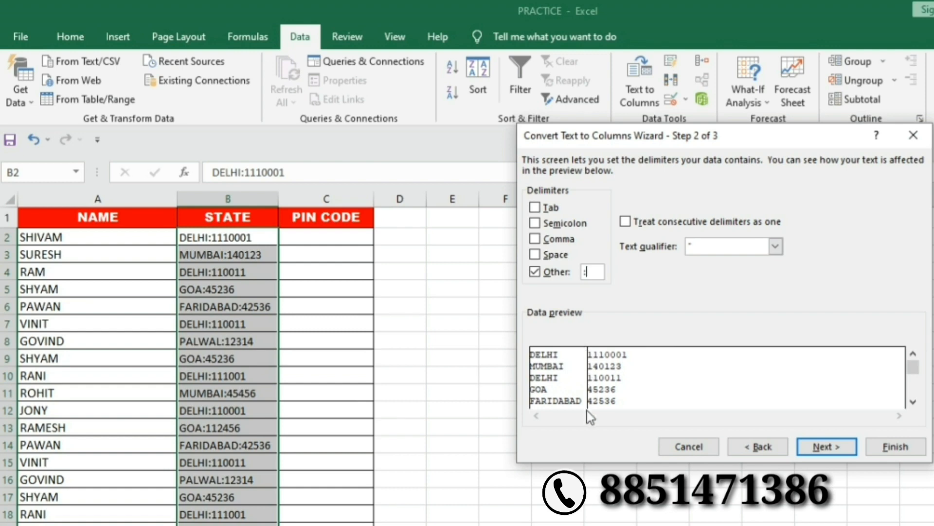
left_click(823, 451)
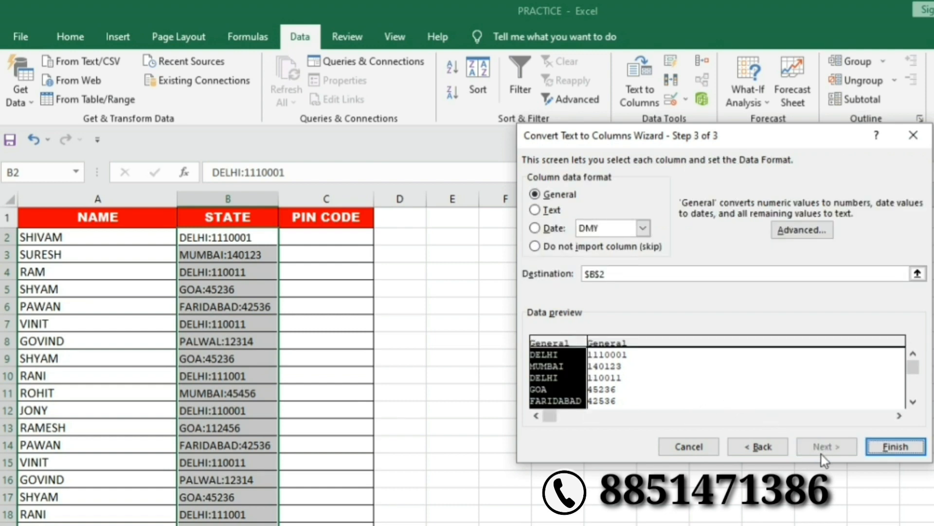
left_click(894, 449)
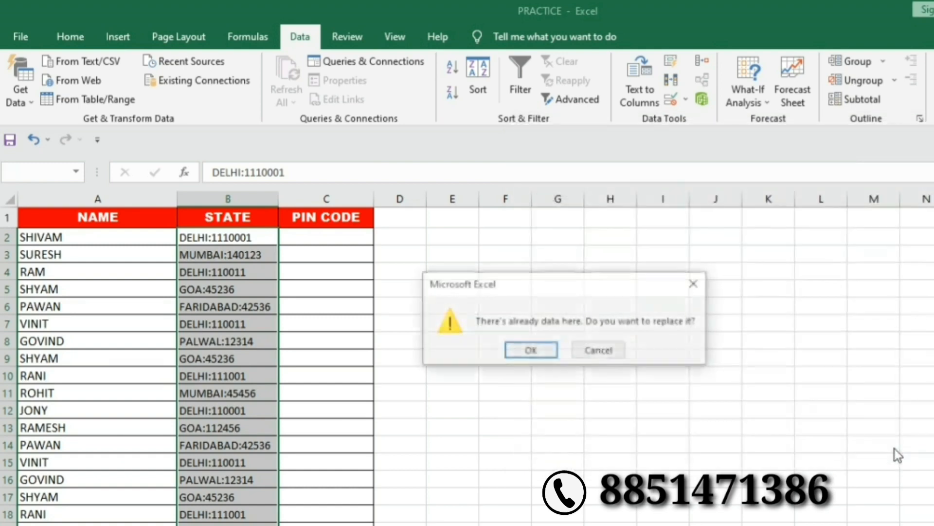
left_click(531, 351)
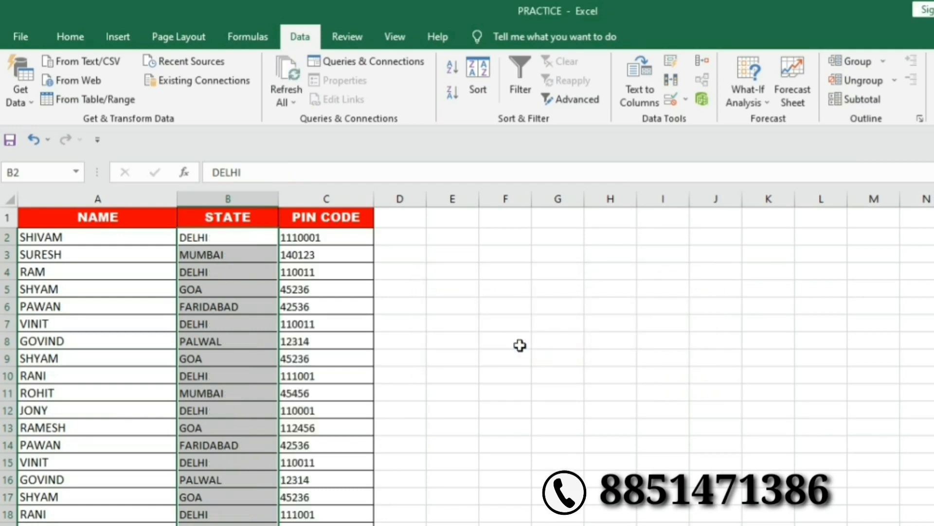
left_click(368, 344)
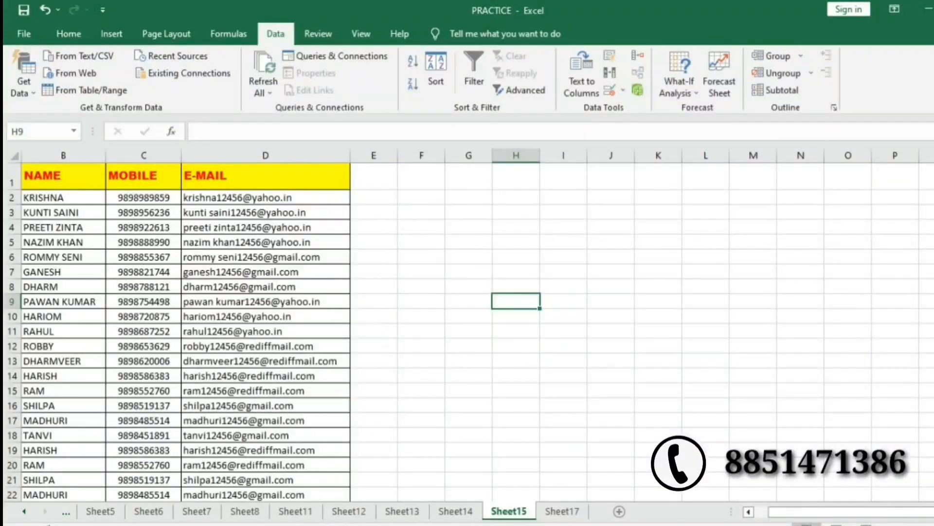
Highlight the sample gmail records in rows 6, 17 and 22, and check that Sheet17 is empty.
left_click_drag(819, 515, 793, 522)
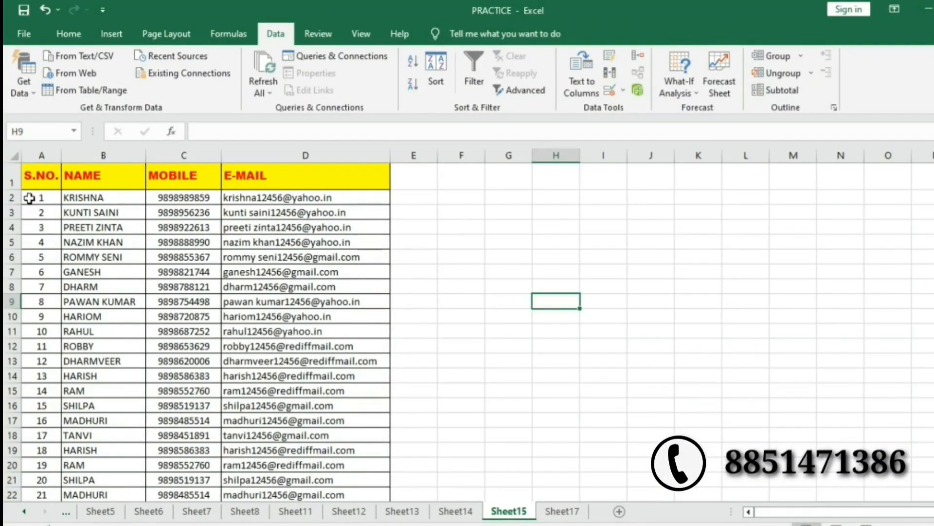
left_click(27, 178)
left_click_drag(27, 178, 34, 212)
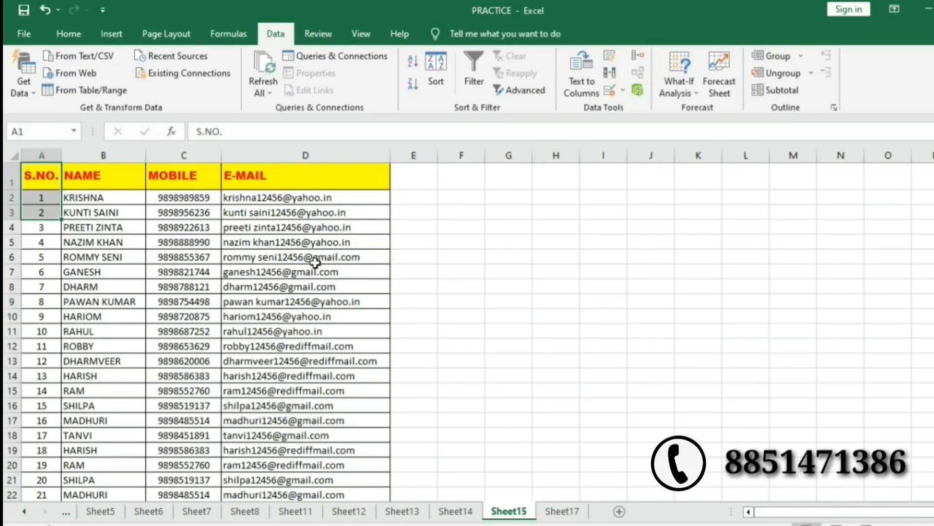
left_click(254, 257)
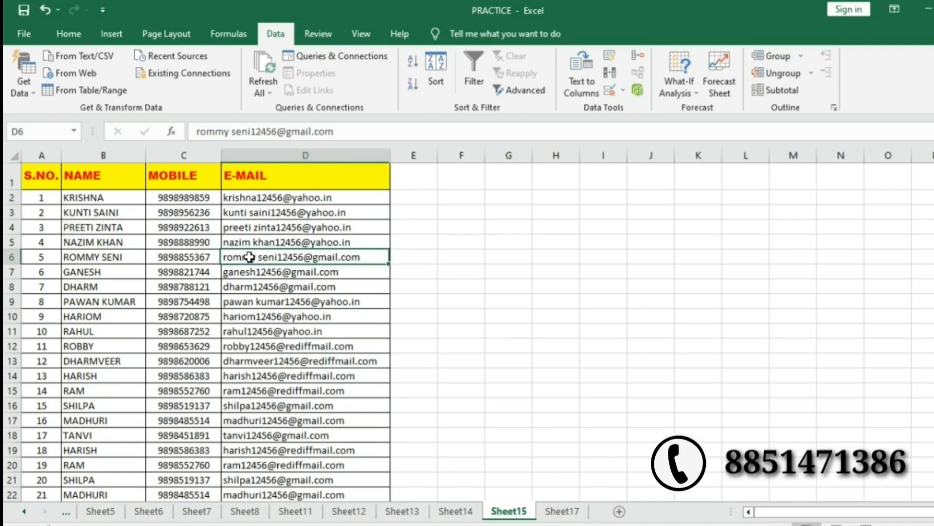
left_click_drag(284, 255, 34, 262)
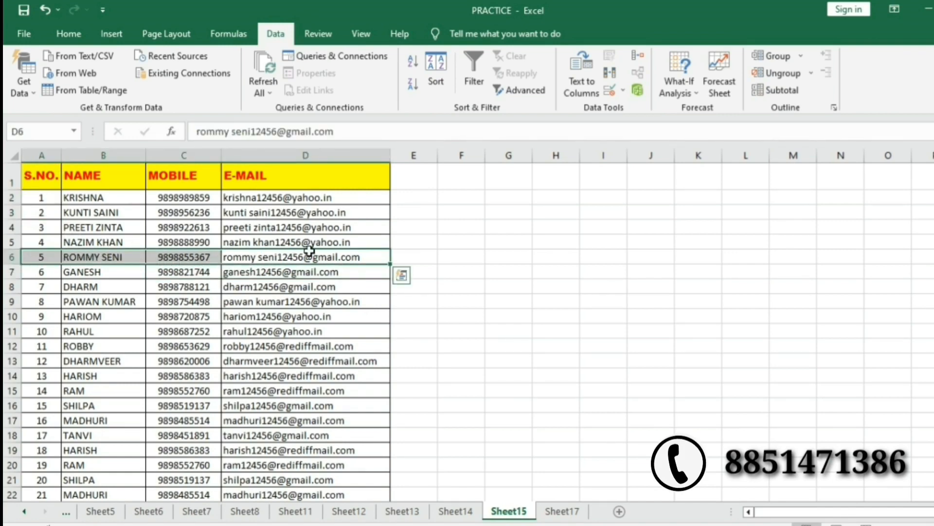
left_click(331, 421)
left_click_drag(331, 421, 36, 422)
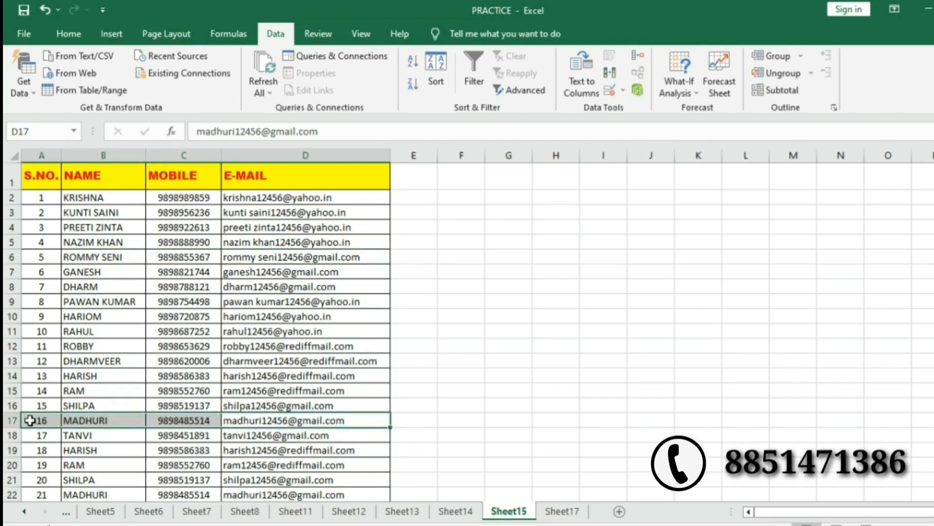
scroll(358, 468, "down", 1)
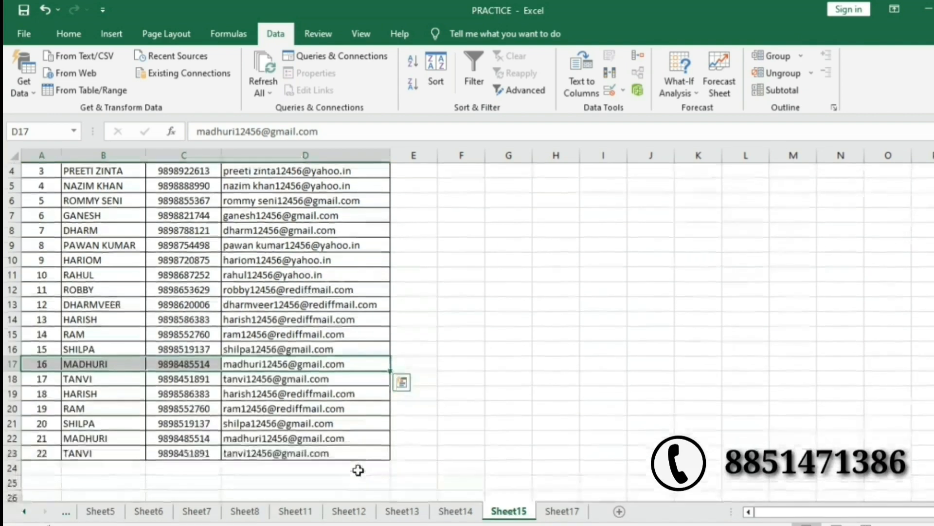
left_click_drag(349, 441, 41, 438)
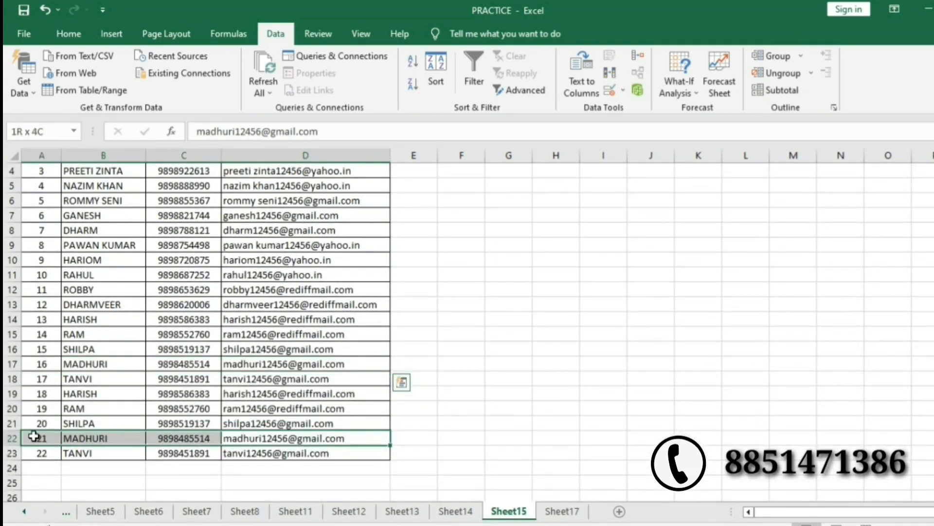
scroll(584, 399, "up", 1)
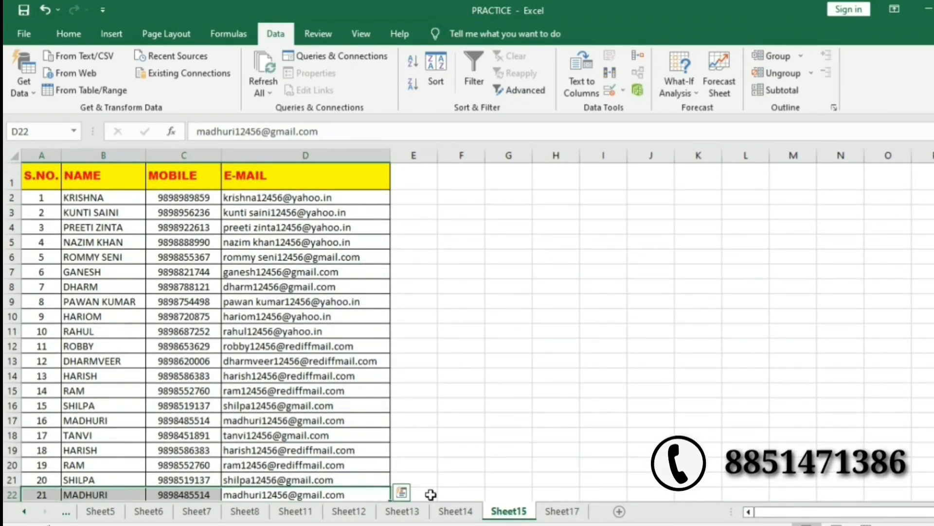
left_click(547, 513)
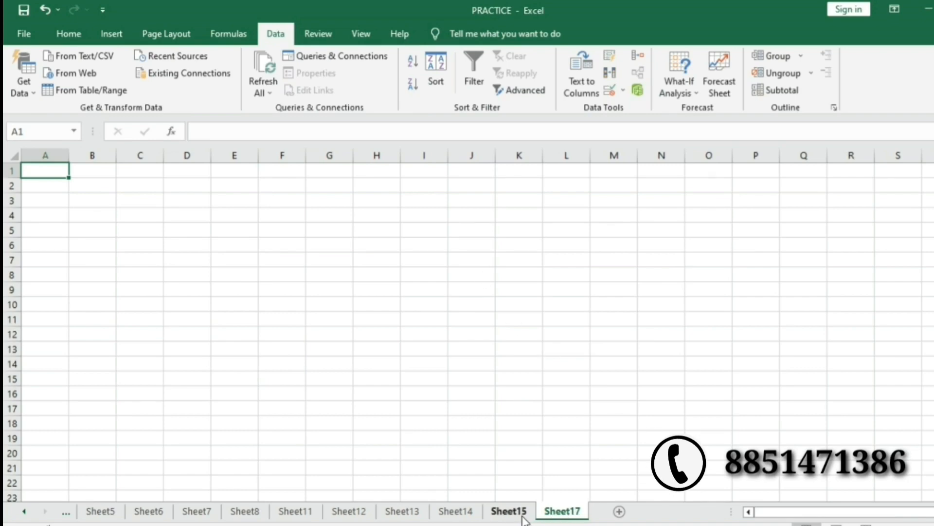
left_click(509, 511)
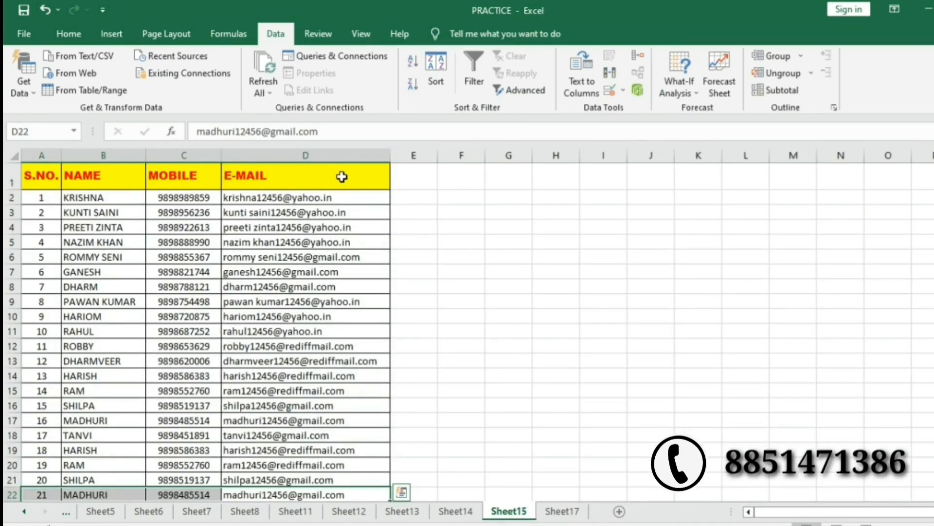
Copy the E-MAIL header from D1 into E1 as the criteria header.
left_click(342, 177)
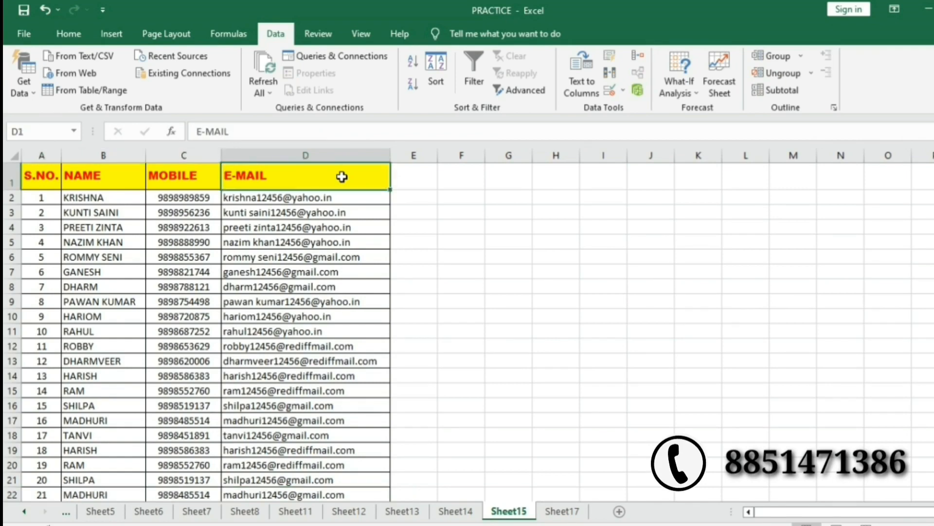
key("ctrl+c")
left_click(422, 176)
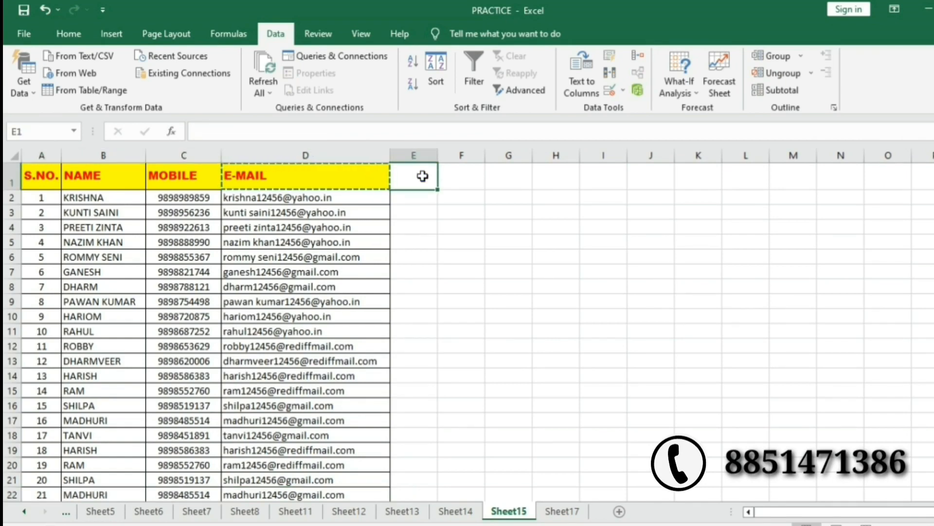
key("ctrl+v")
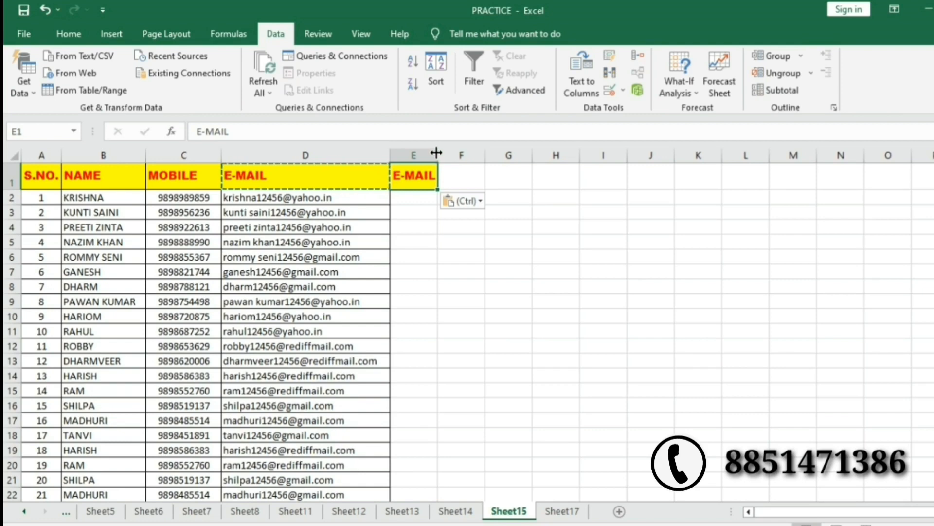
left_click_drag(436, 153, 440, 153)
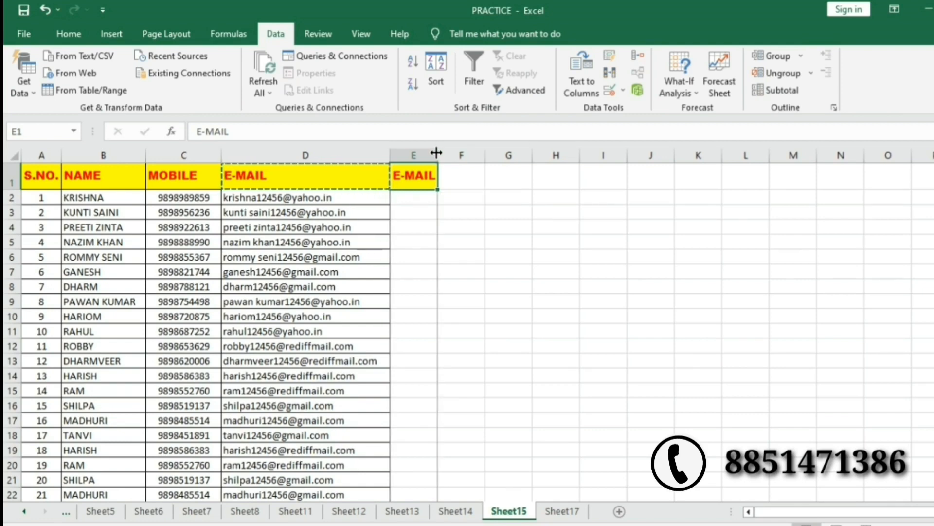
Enter the criterion *gmail.com* in E2 and widen column E to fit it.
left_click(429, 200)
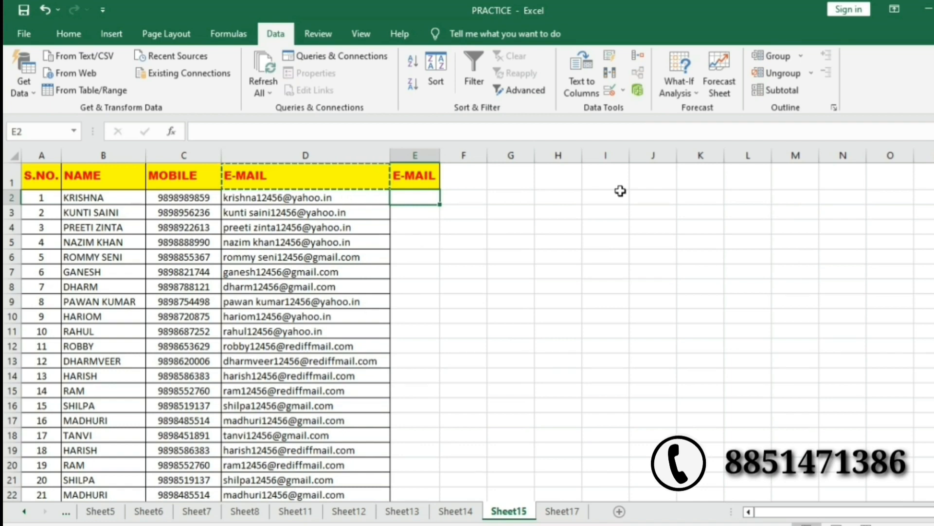
type("*")
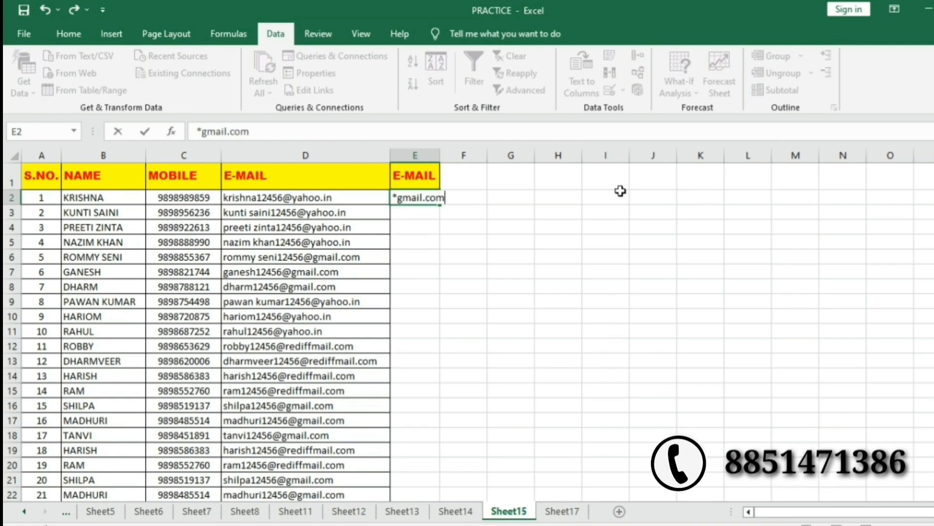
left_click(479, 304)
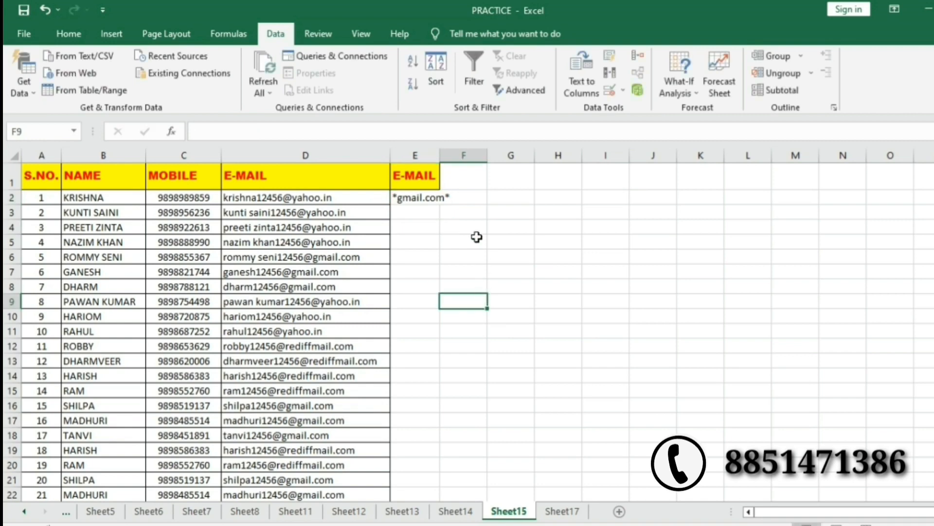
left_click_drag(441, 159, 462, 156)
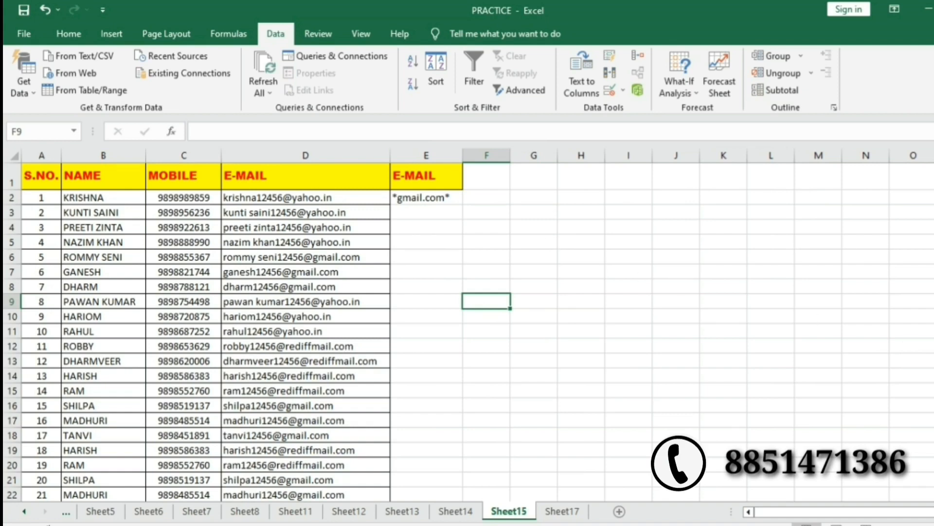
left_click(579, 516)
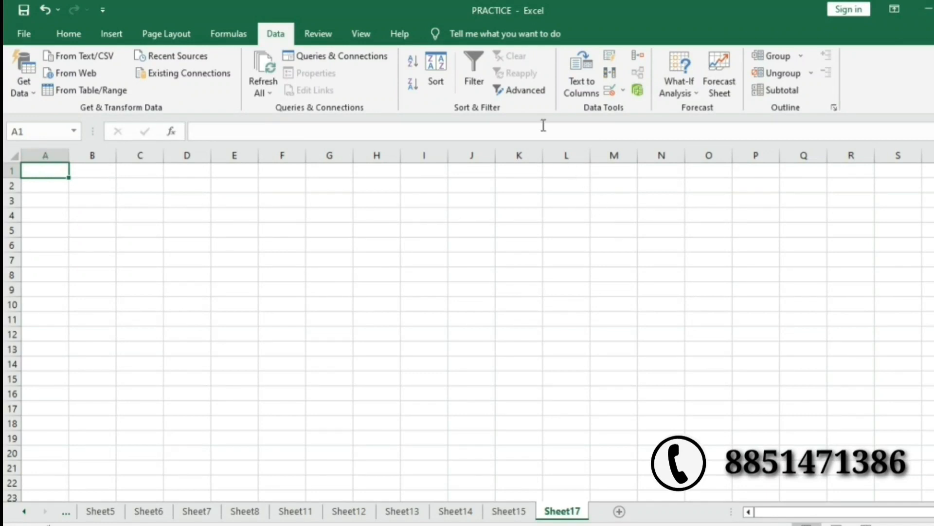
In Advanced Filter, set list range Sheet15!$A:$D, criteria $E$1:$E$2, and copy to Sheet17!$A$1.
left_click(523, 91)
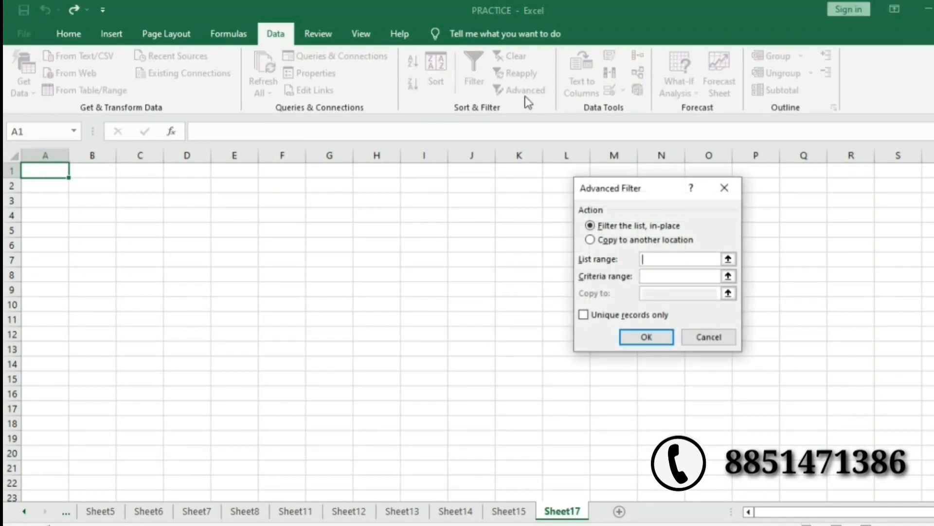
left_click(511, 512)
left_click(26, 153)
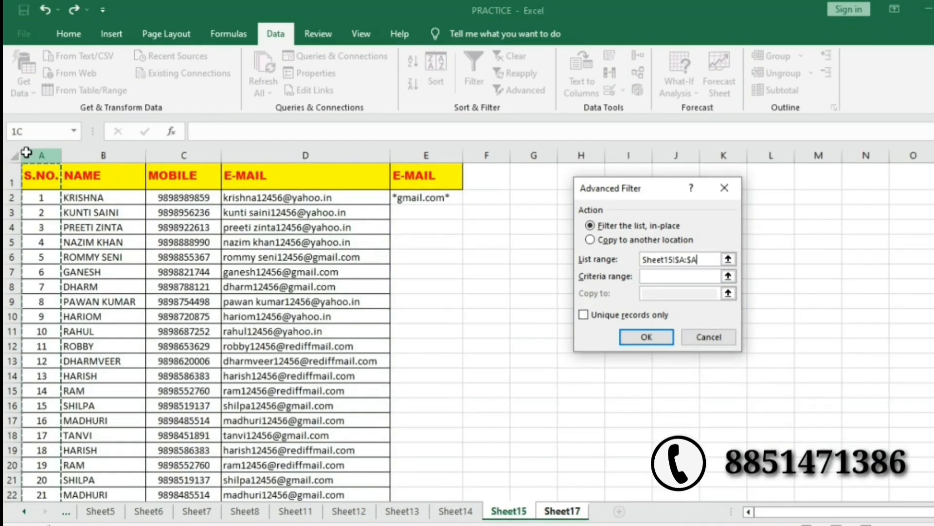
left_click_drag(26, 153, 306, 166)
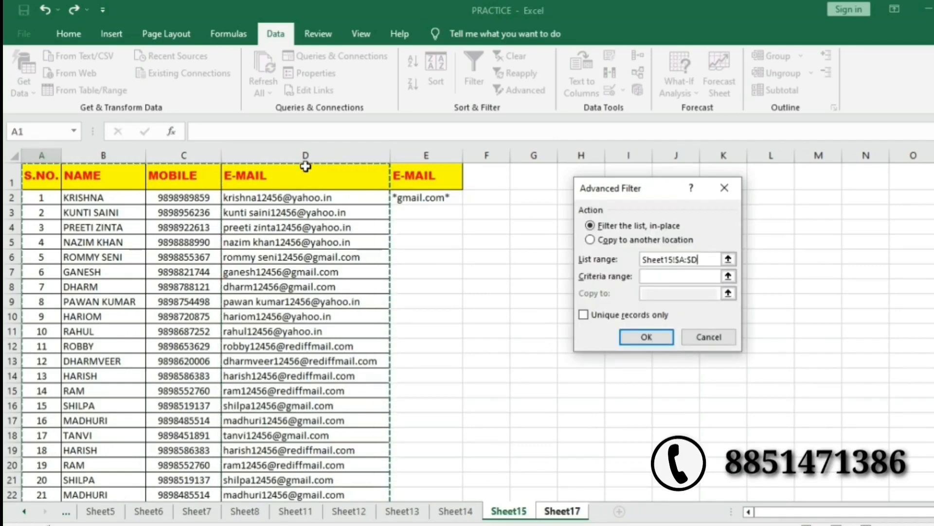
left_click(682, 274)
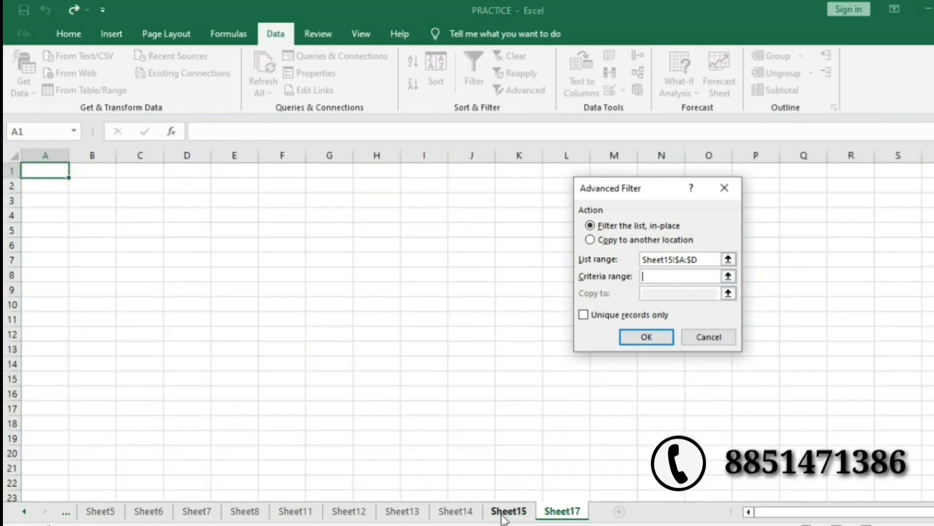
left_click(506, 511)
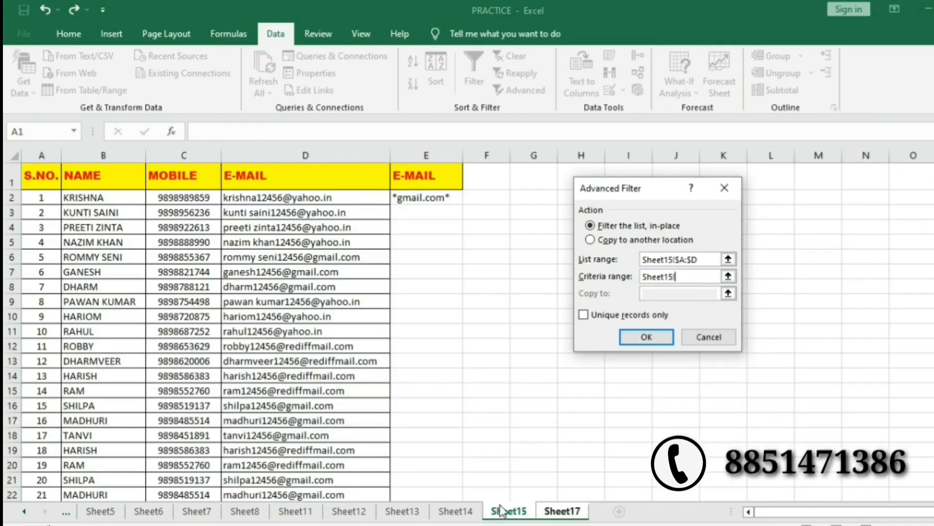
left_click(415, 178)
left_click_drag(415, 178, 417, 194)
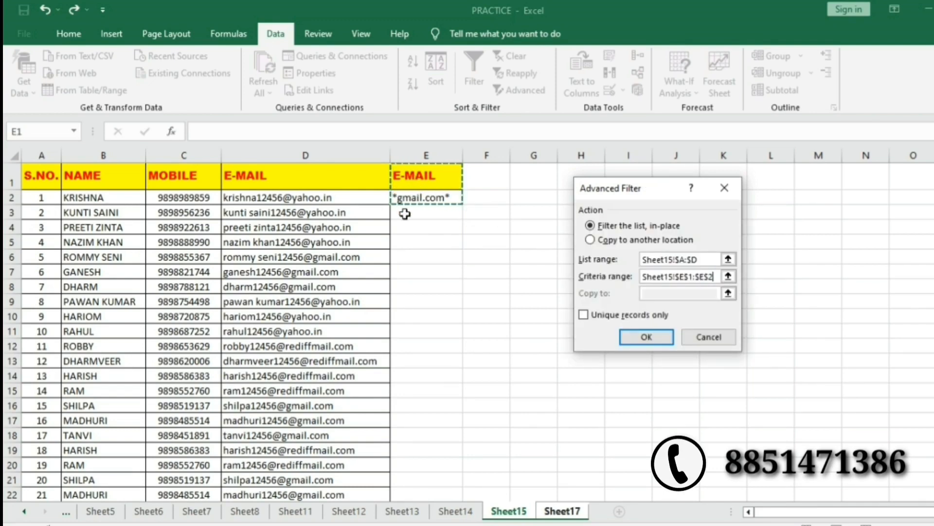
left_click(589, 240)
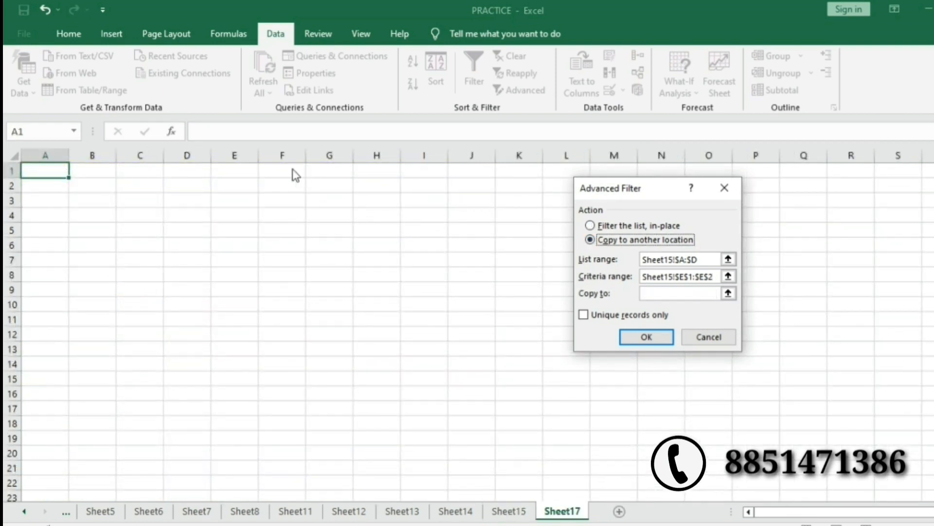
left_click(667, 294)
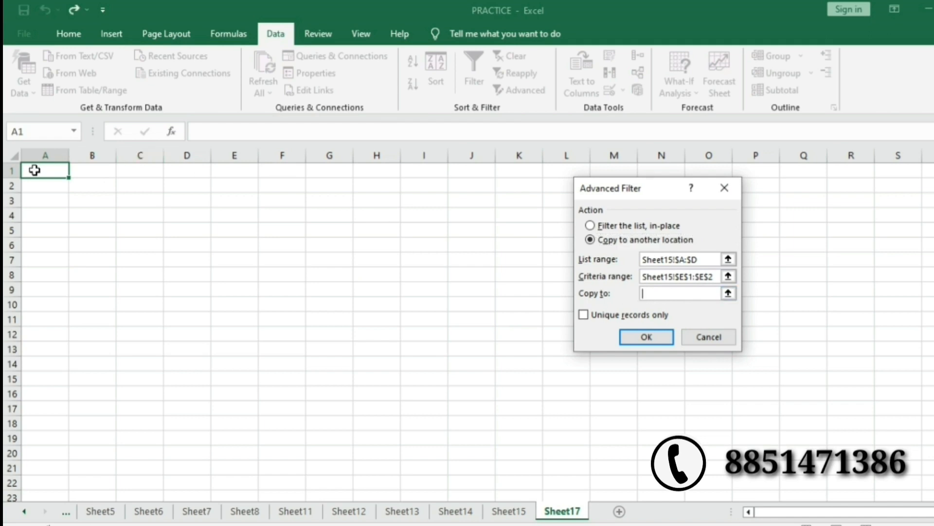
left_click(34, 170)
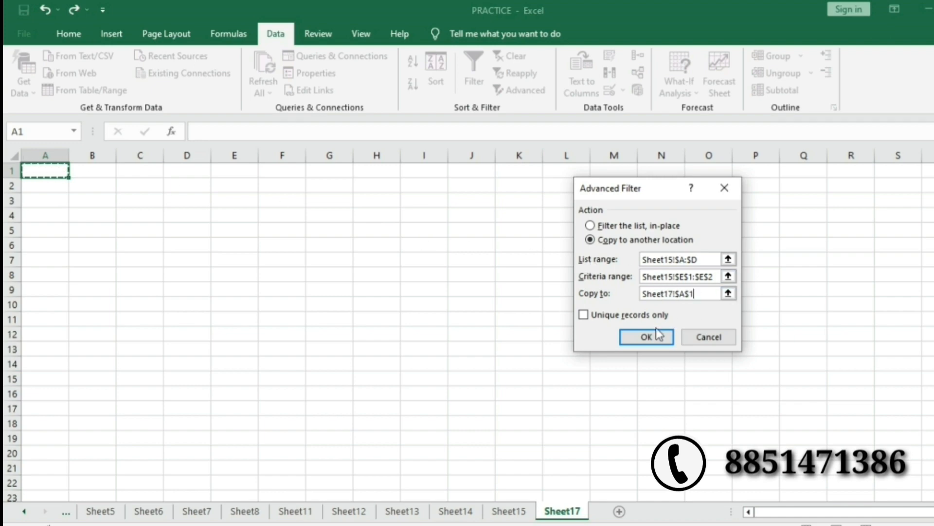
Run the filter to copy nine gmail contacts to Sheet17 and autofit the MOBILE and E-MAIL columns.
left_click(646, 338)
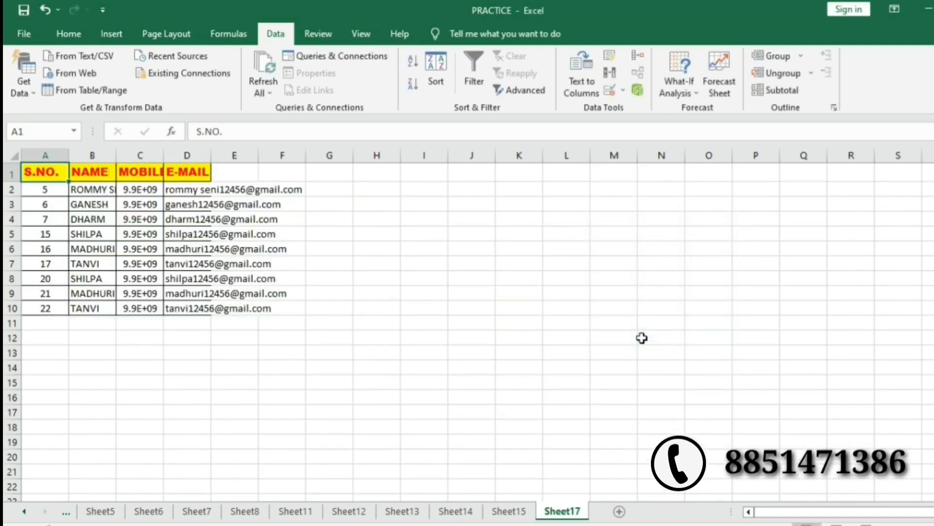
left_click(186, 309)
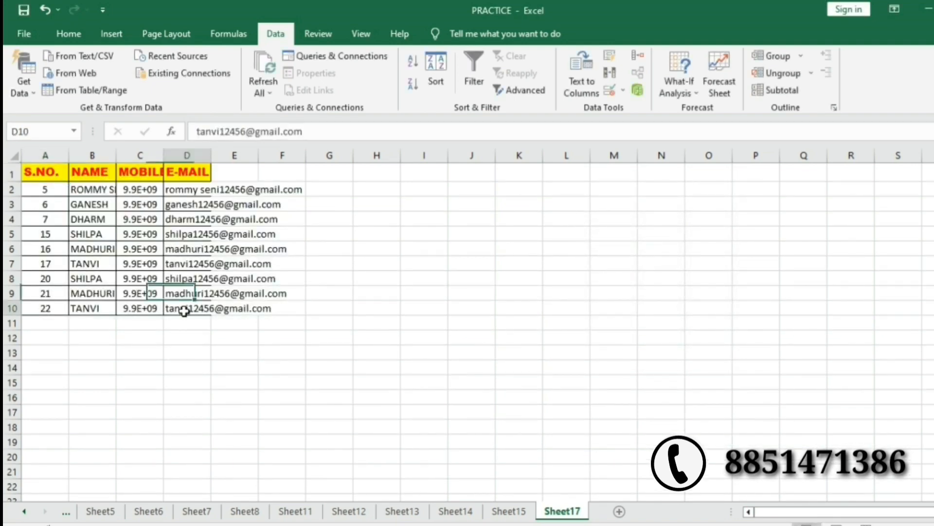
double_click(163, 152)
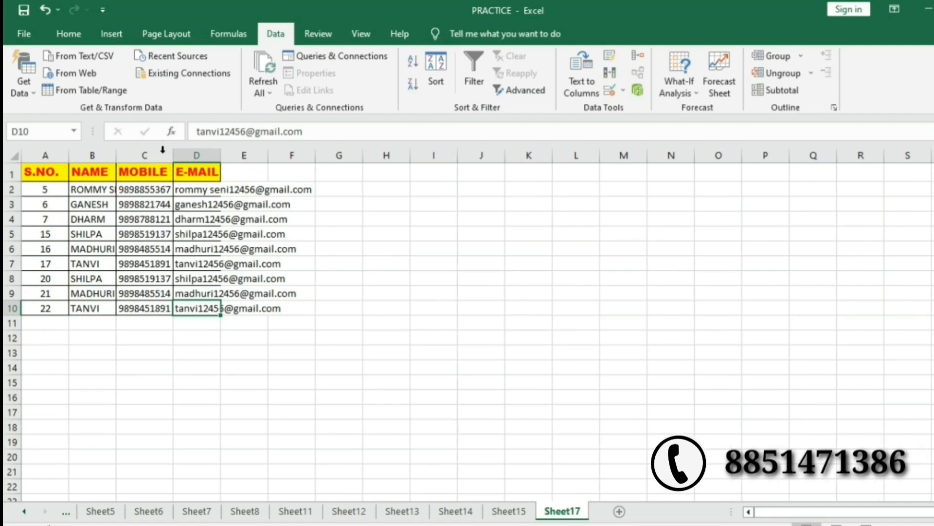
double_click(220, 155)
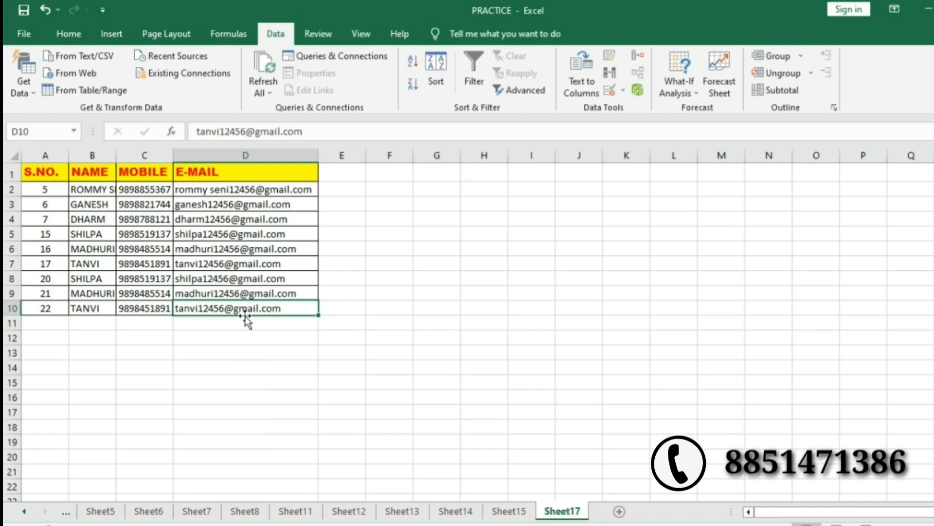
left_click(42, 308)
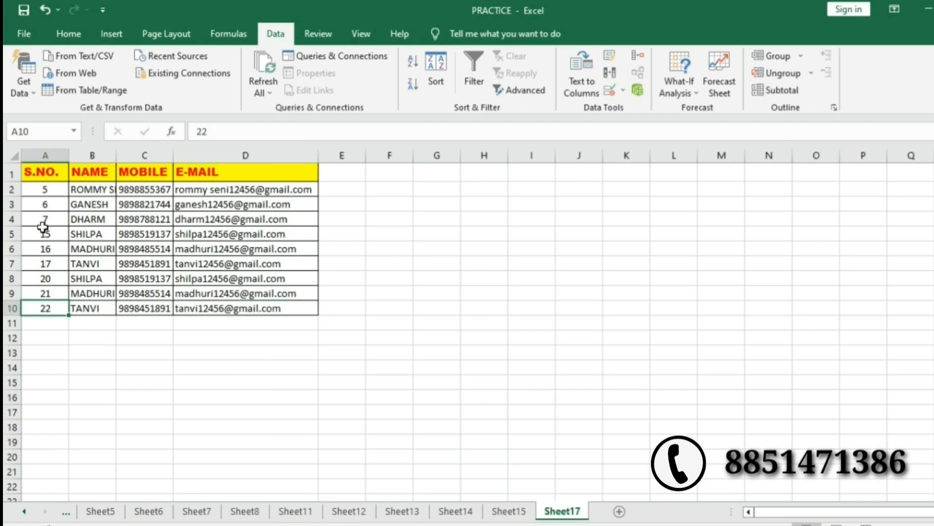
left_click(43, 192)
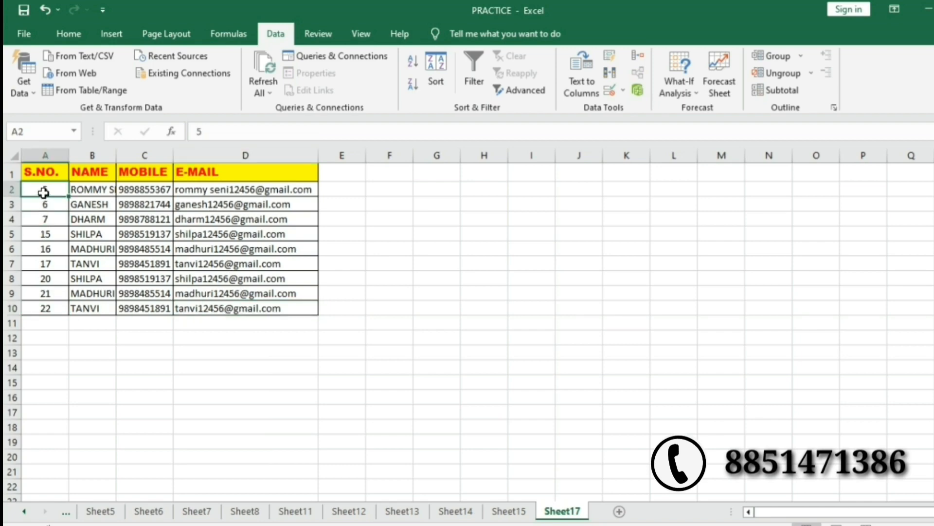
Edit Sheet15 cell E2 in the formula bar so the criterion reads *yahoo.in*.
left_click(508, 511)
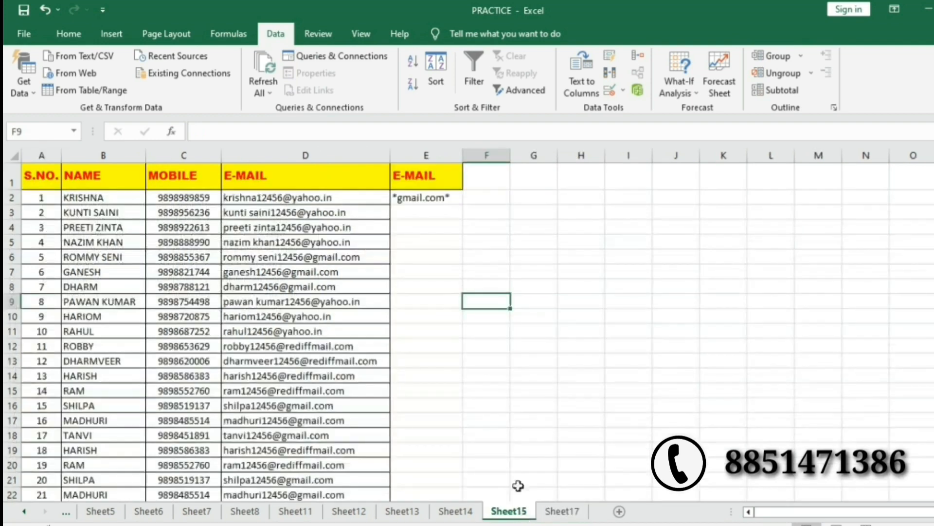
left_click(426, 198)
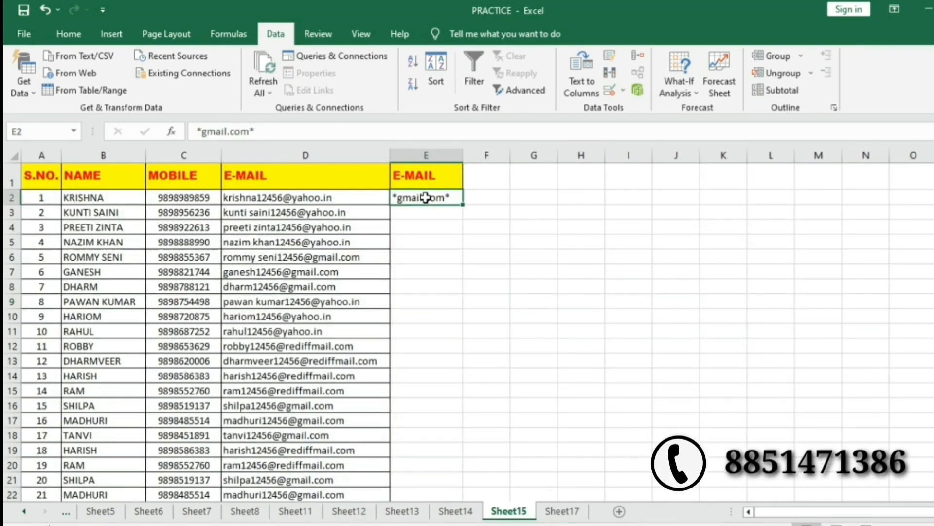
left_click(244, 131)
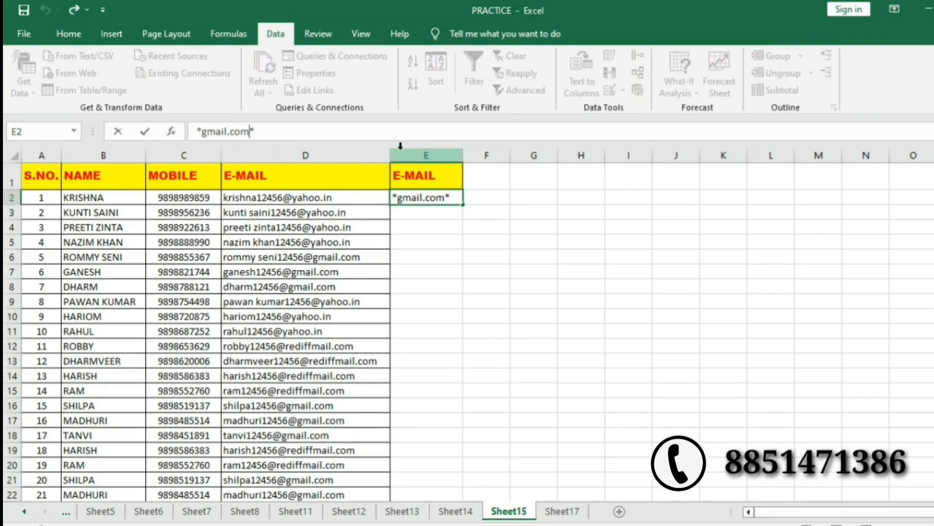
key("BackSpace")
key("BackSpace")
key("BackSpace")
key("BackSpace")
key("BackSpace")
key("BackSpace")
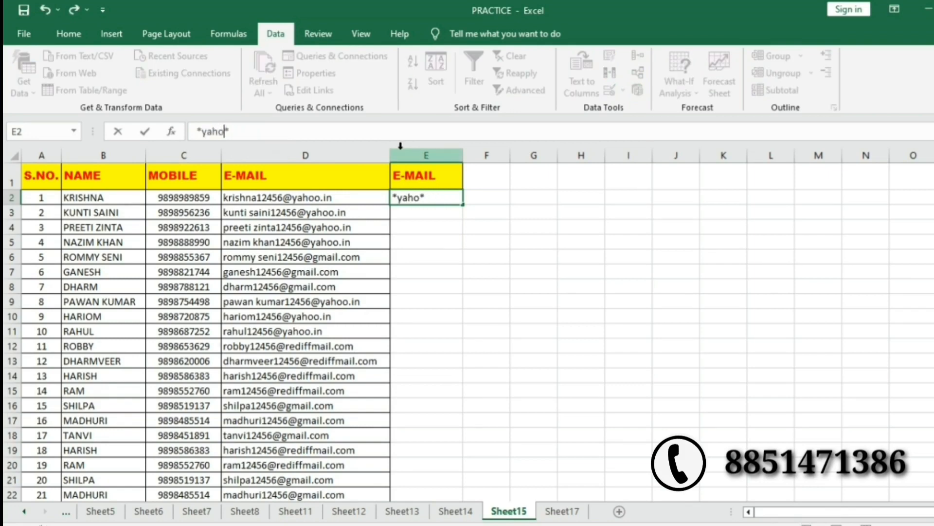
type("yahoo.in")
key("Return")
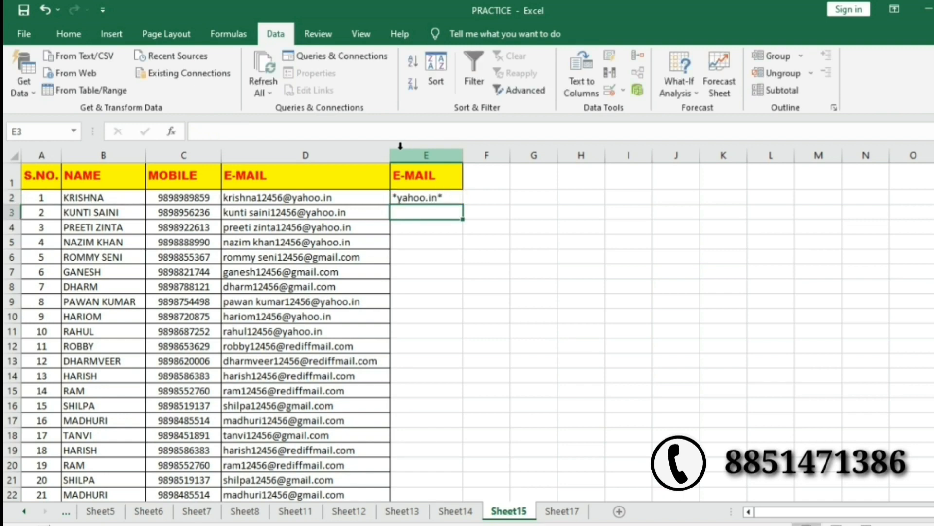
Set Advanced Filter to list Sheet15!$A:$D, criteria $E$1:$E$2, copying results to Sheet17!$A$15.
left_click(566, 515)
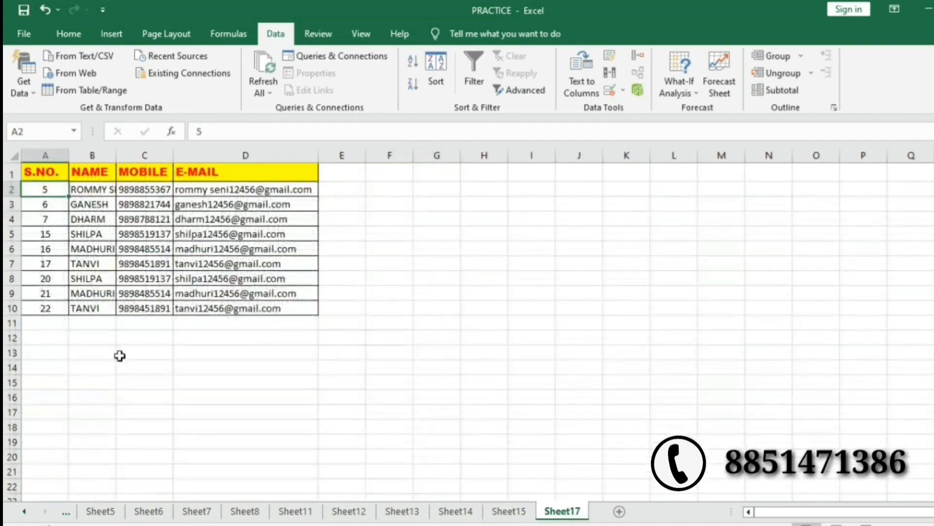
left_click(50, 383)
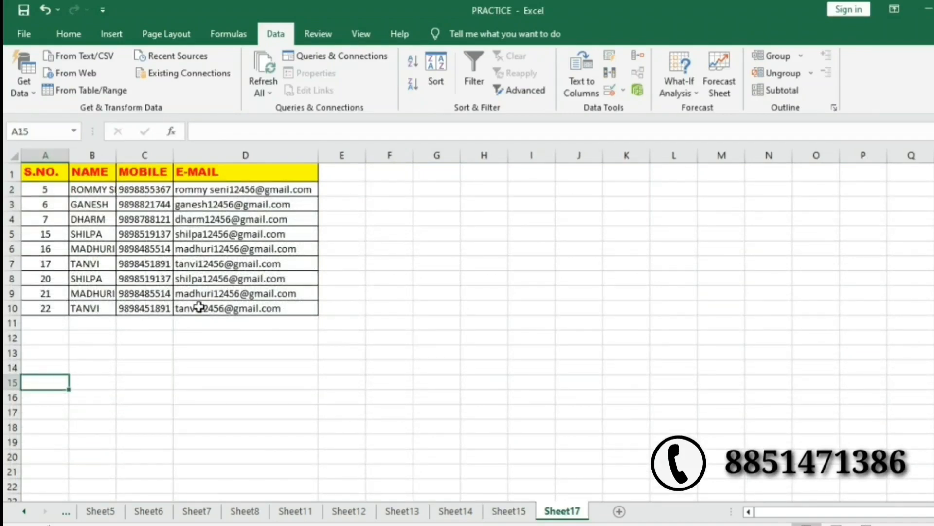
left_click(518, 86)
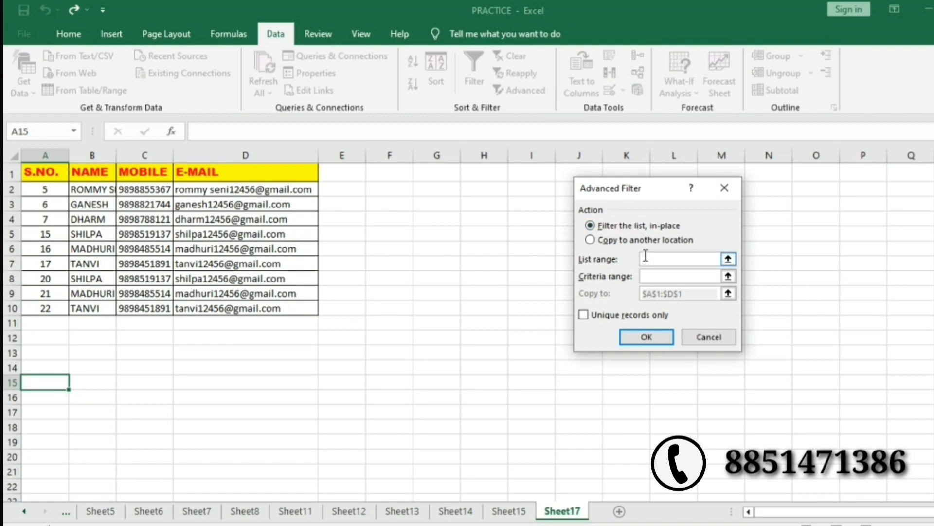
left_click(508, 511)
left_click_drag(44, 154, 322, 186)
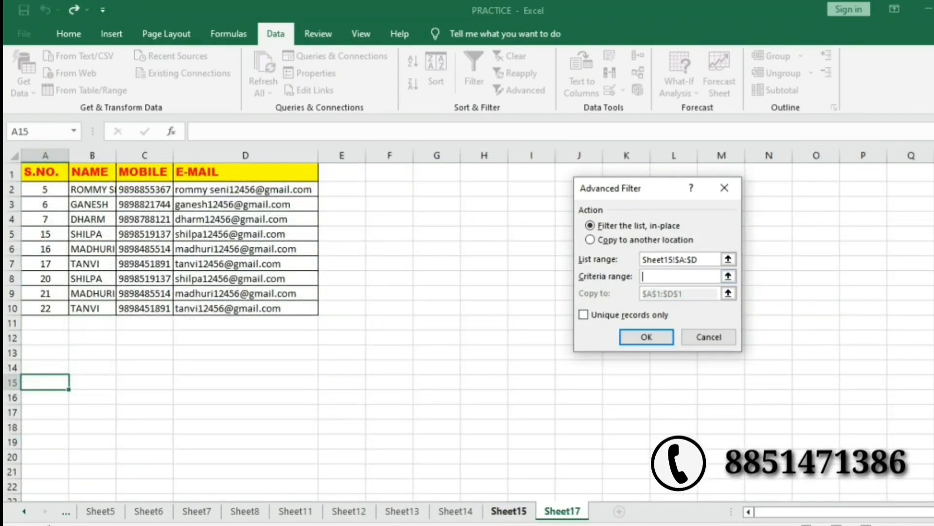
left_click(509, 510)
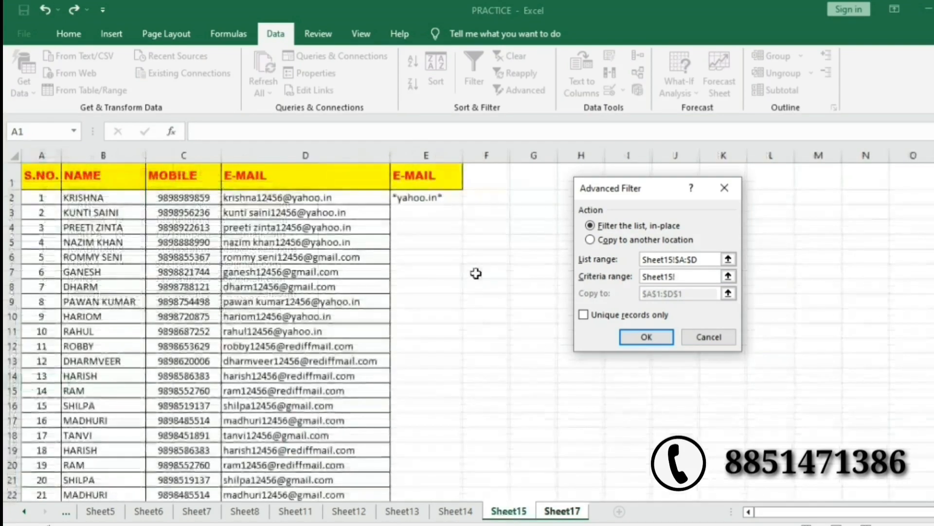
left_click(425, 168)
left_click_drag(425, 168, 427, 193)
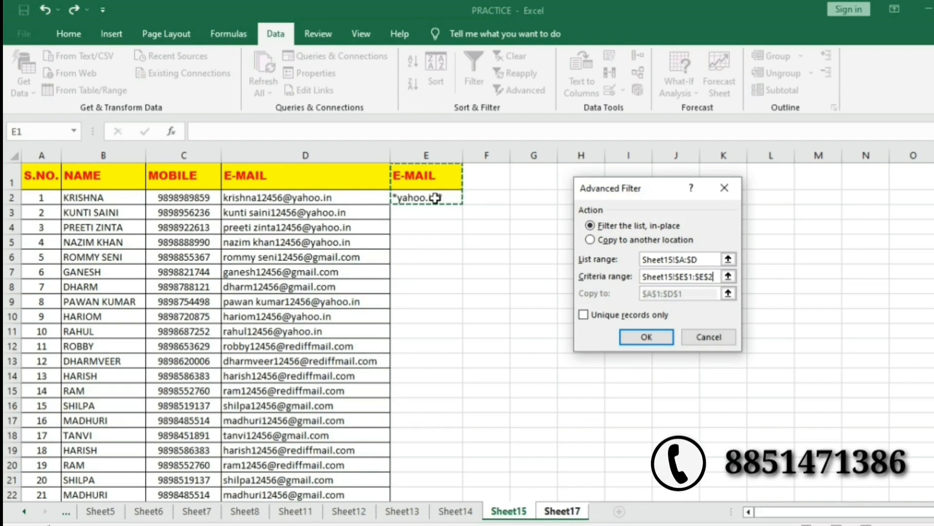
left_click(590, 242)
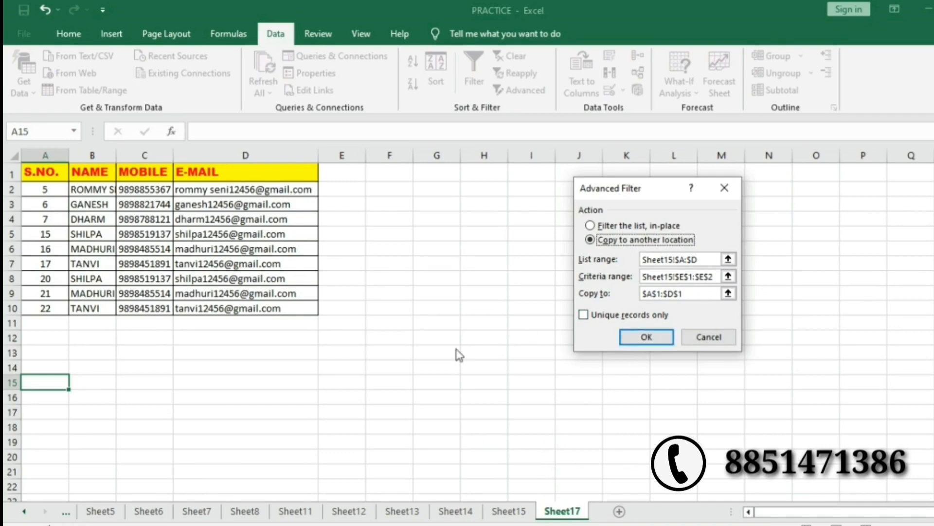
left_click_drag(690, 295, 628, 291)
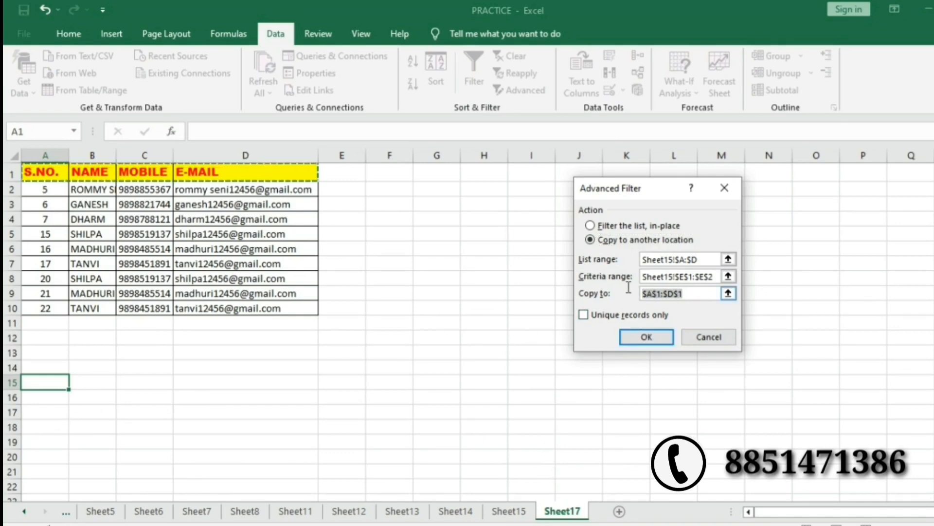
key("BackSpace")
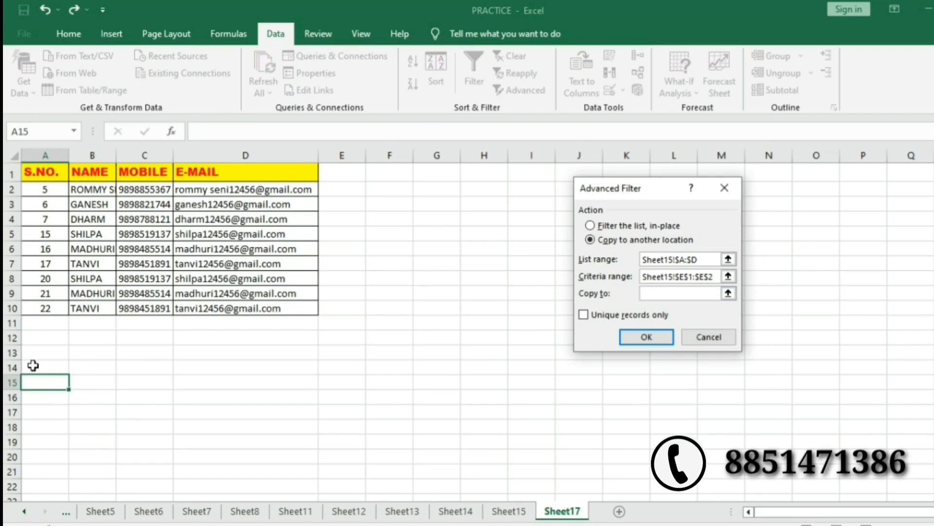
left_click(35, 383)
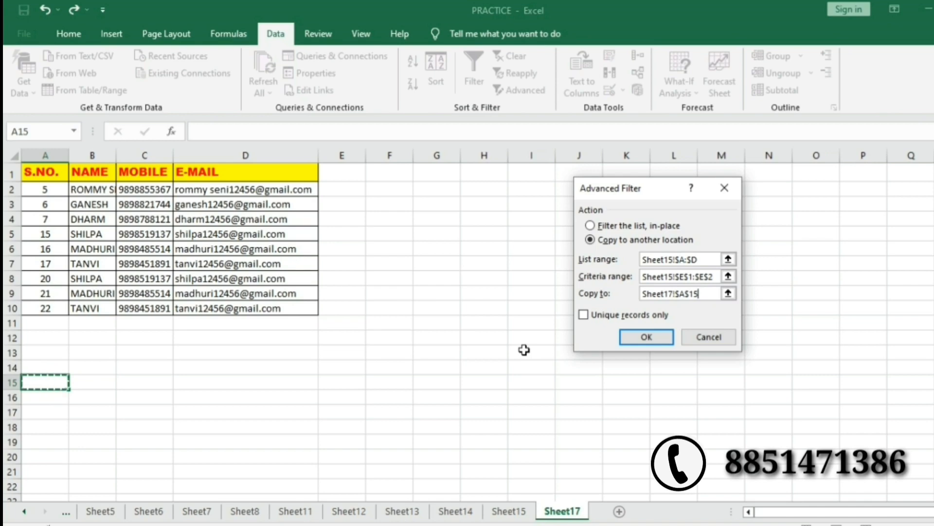
Run the filter to add seven yahoo.in contacts from row 15 and scroll through them.
left_click(645, 340)
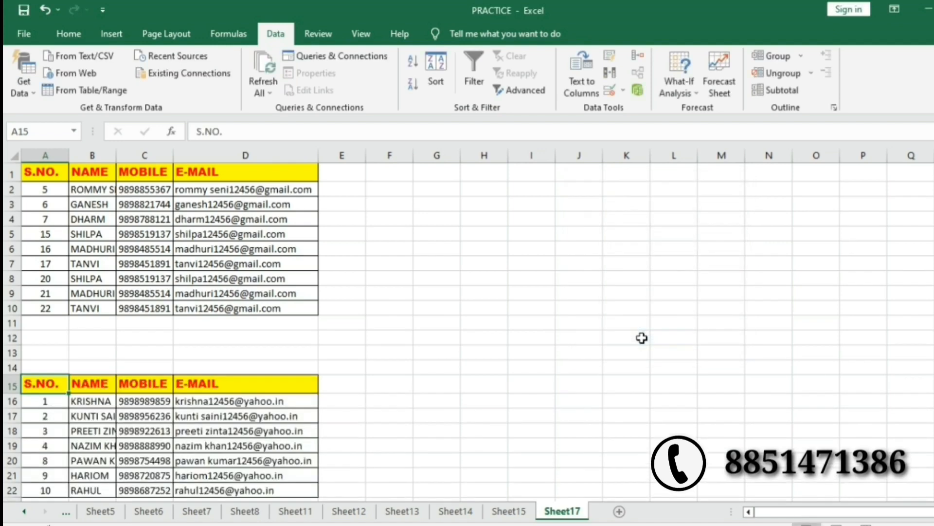
scroll(532, 416, "down", 2)
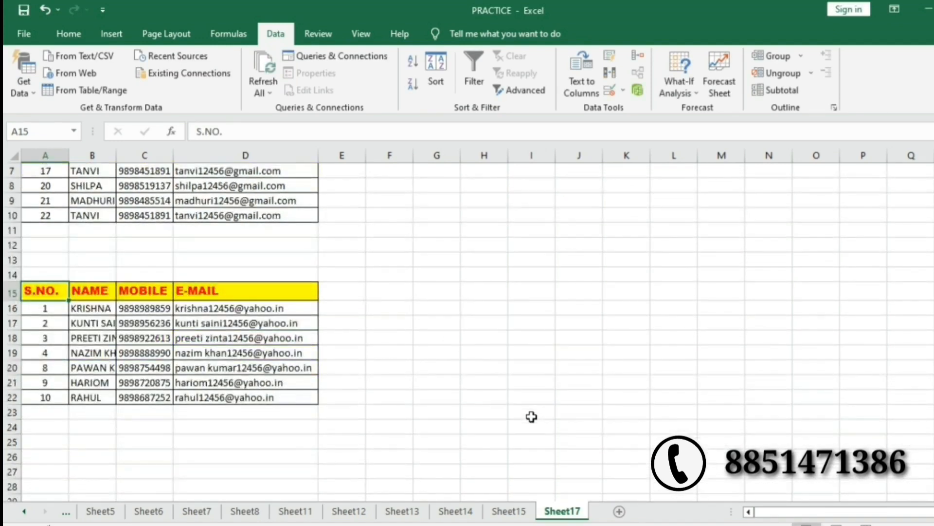
scroll(532, 415, "up", 2)
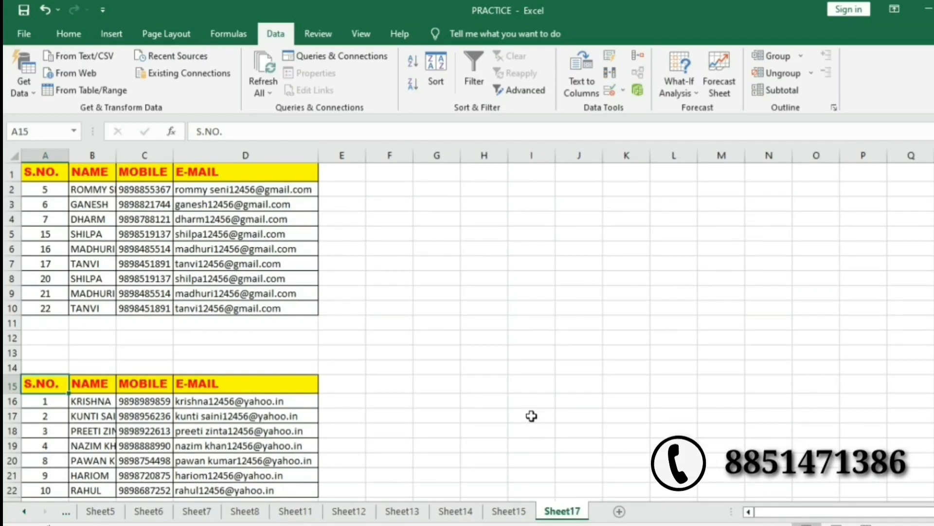
scroll(532, 416, "down", 1)
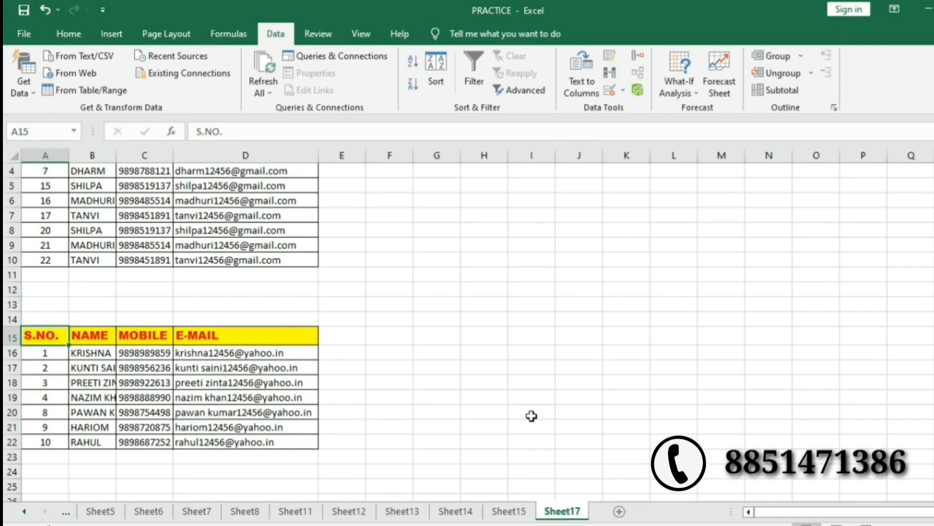
scroll(532, 415, "up", 1)
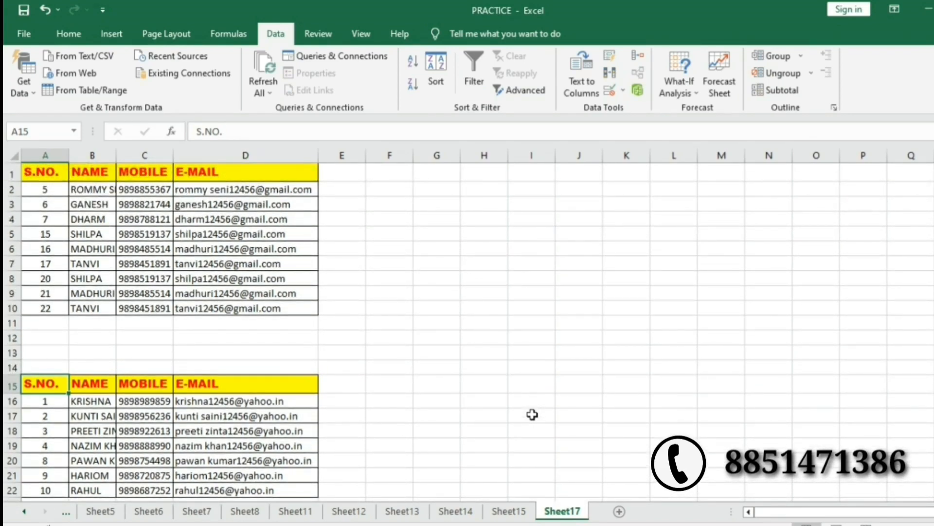
scroll(506, 474, "down", 2)
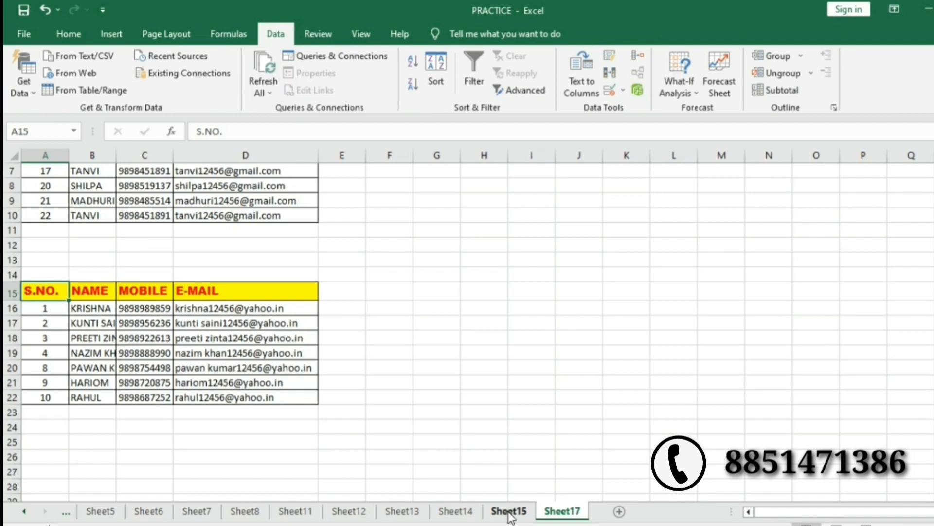
scroll(388, 446, "up", 2)
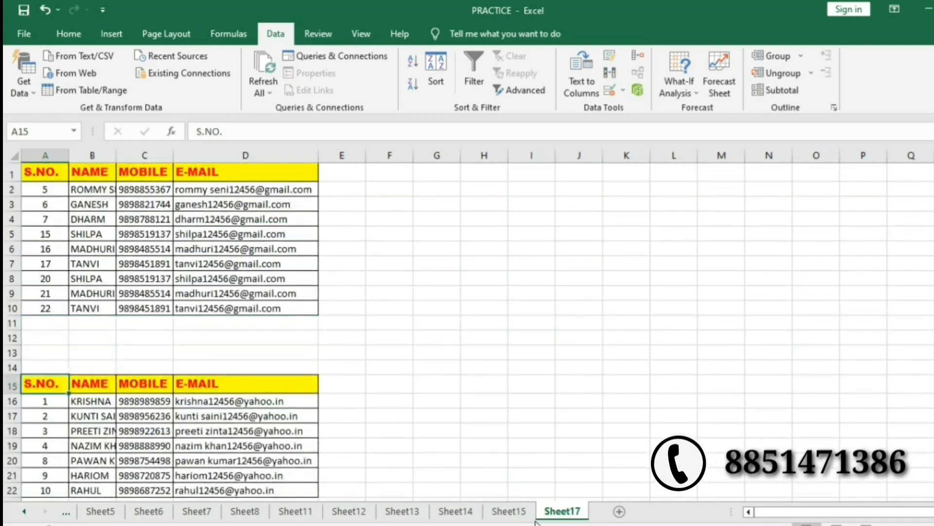
Change the Sheet15 E2 criterion from *yahoo.in* to *rediffmail.com*.
left_click(508, 510)
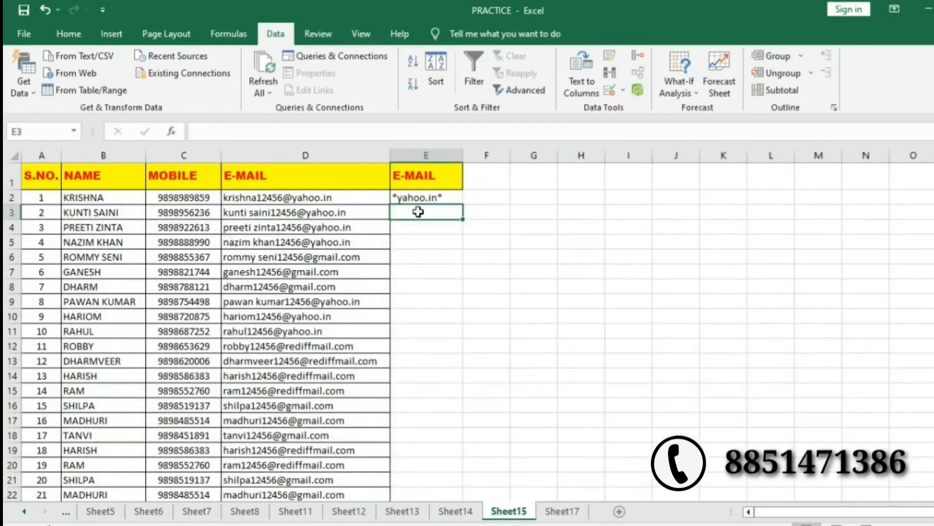
left_click(419, 197)
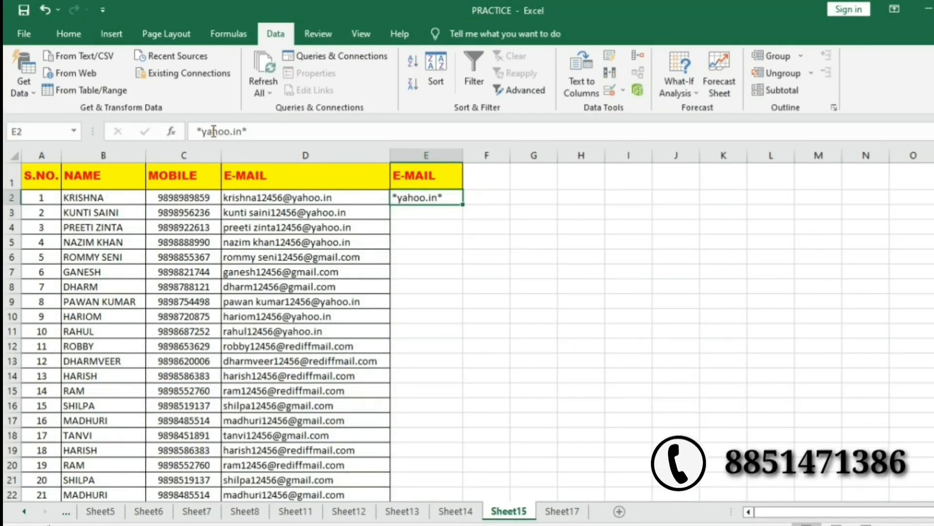
left_click(241, 131)
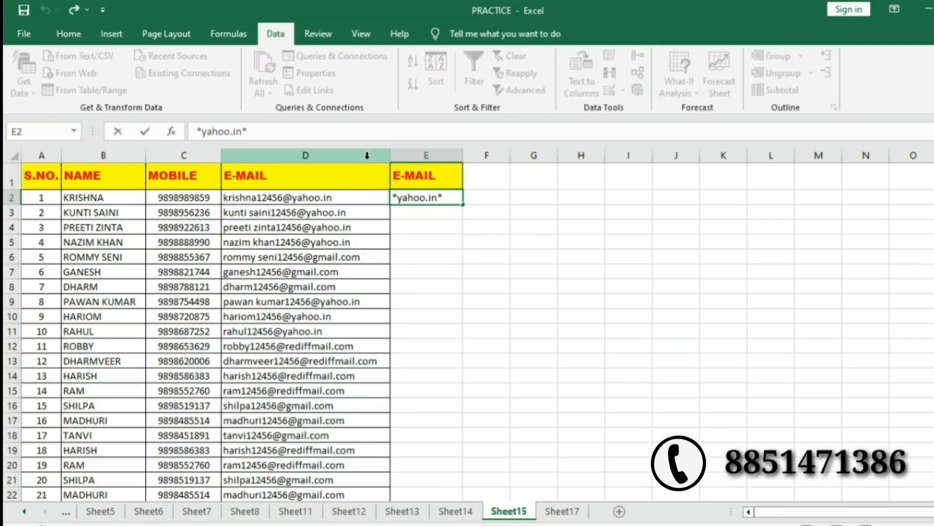
key("BackSpace")
key("BackSpace")
key("BackSpace")
key("BackSpace")
key("BackSpace")
key("BackSpace")
key("BackSpace")
key("BackSpace")
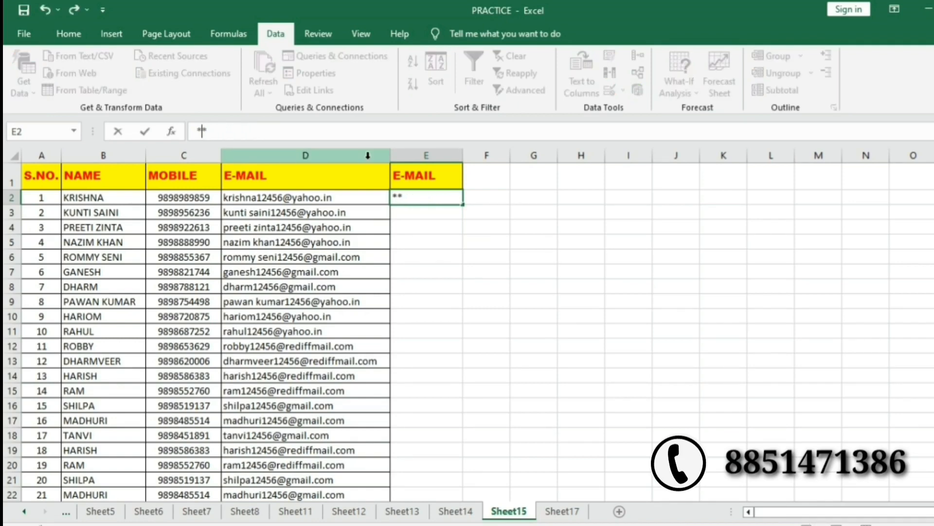
type("rediffmail.com")
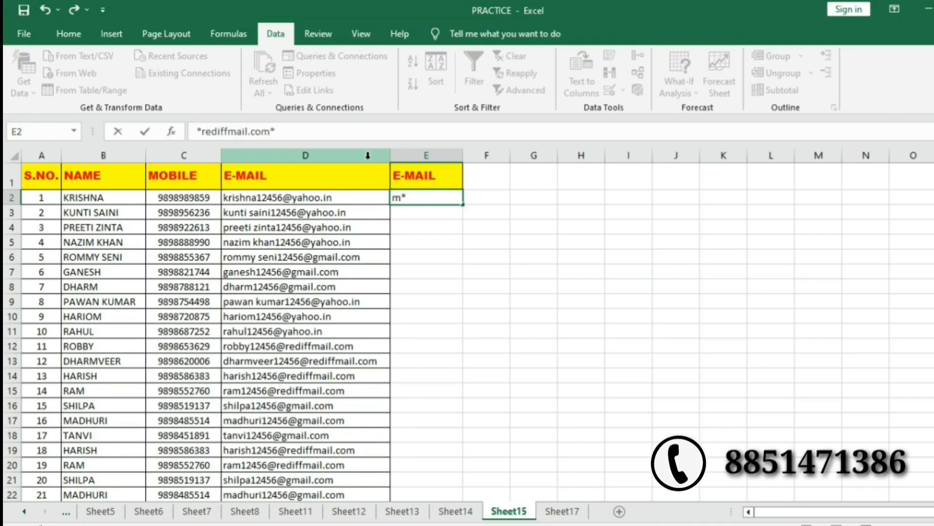
key("Return")
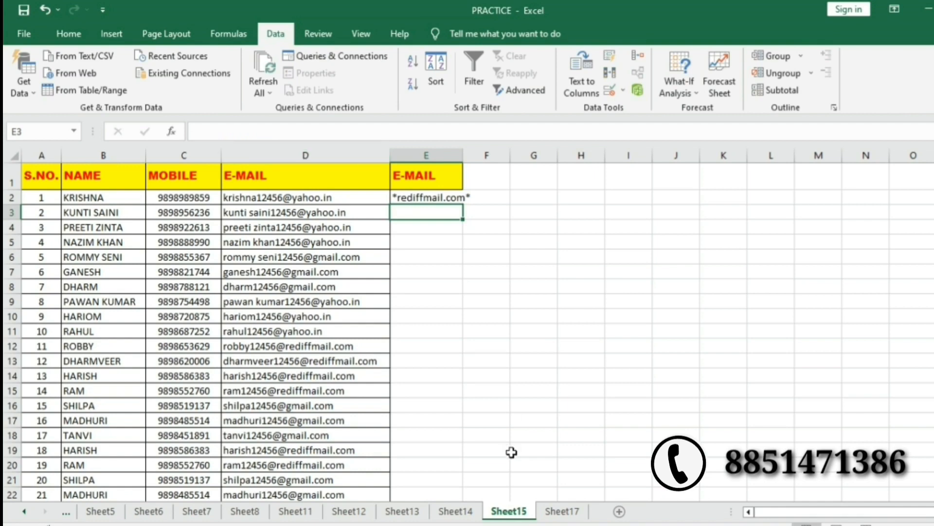
Widen column E to fit the new criterion and go back to the Sheet17 results.
left_click_drag(462, 154, 474, 155)
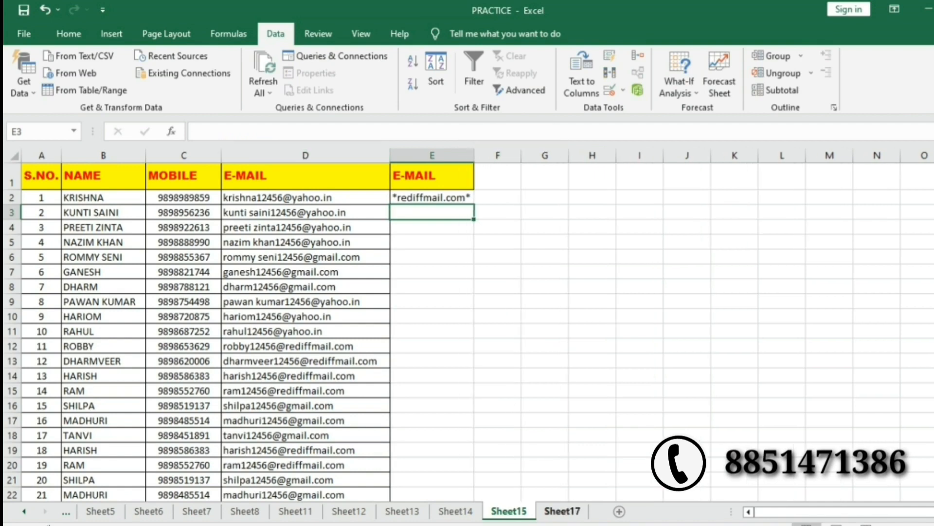
left_click(564, 511)
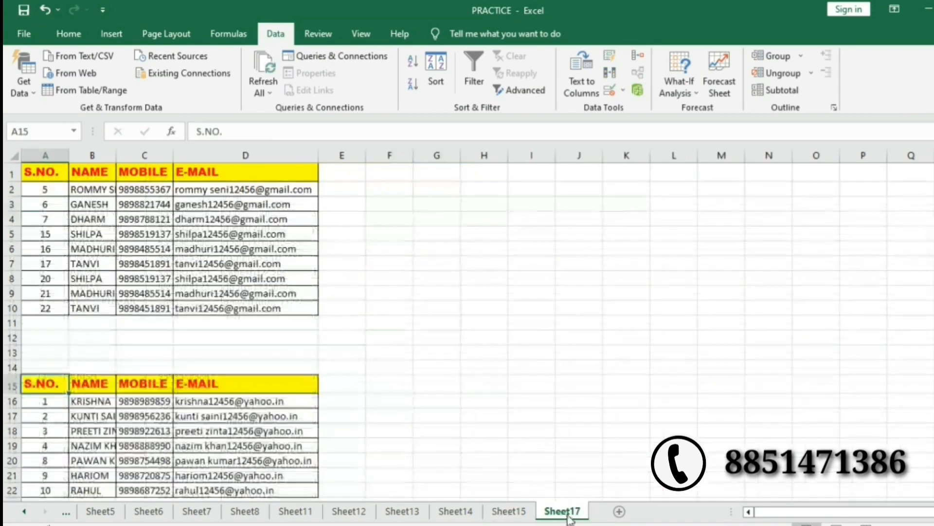
scroll(462, 307, "down", 1)
scroll(449, 311, "down", 4)
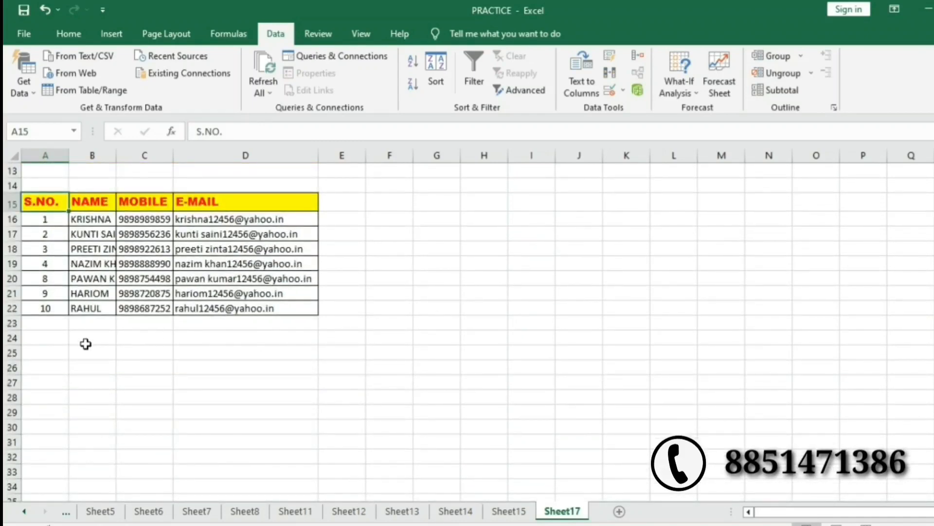
Set Advanced Filter to list range Sheet15!A:D, criteria E1:E2, copying to Sheet17!A26.
left_click(41, 365)
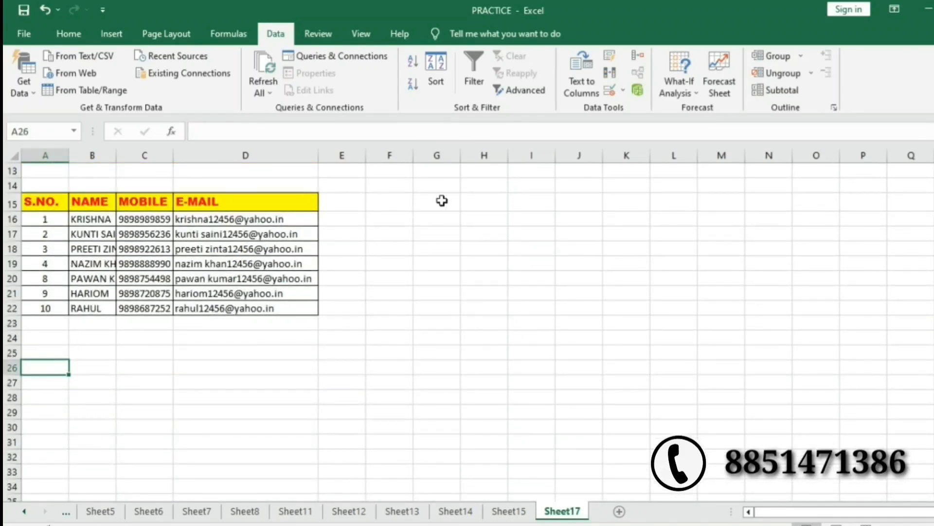
left_click(499, 90)
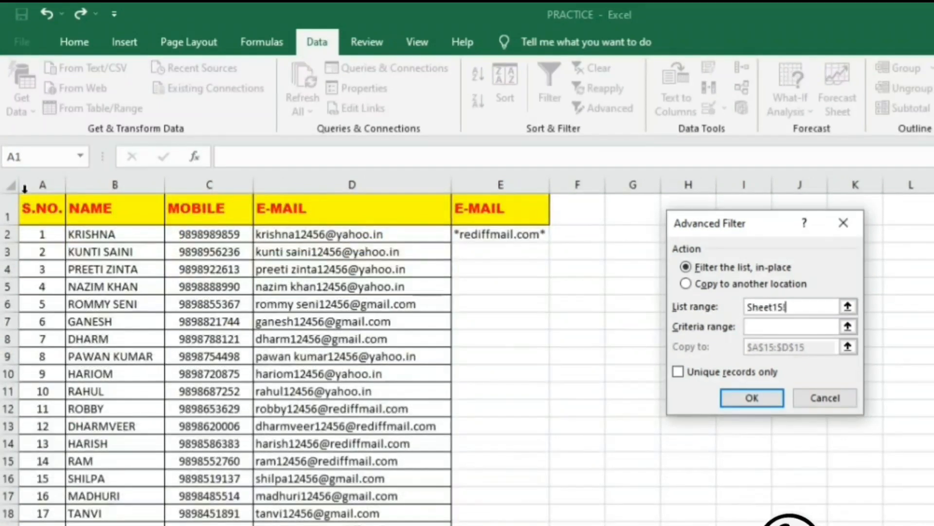
left_click(25, 184)
left_click_drag(24, 184, 345, 209)
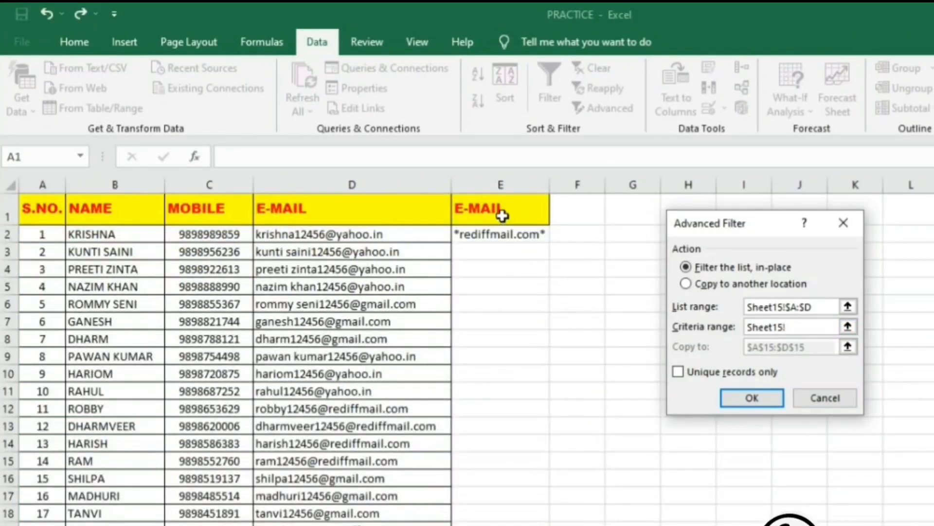
left_click_drag(502, 209, 501, 236)
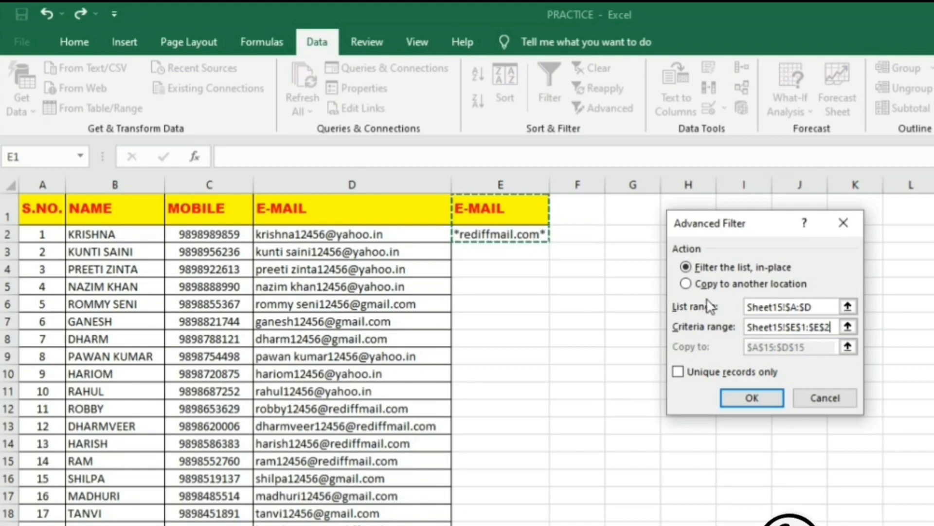
left_click(686, 284)
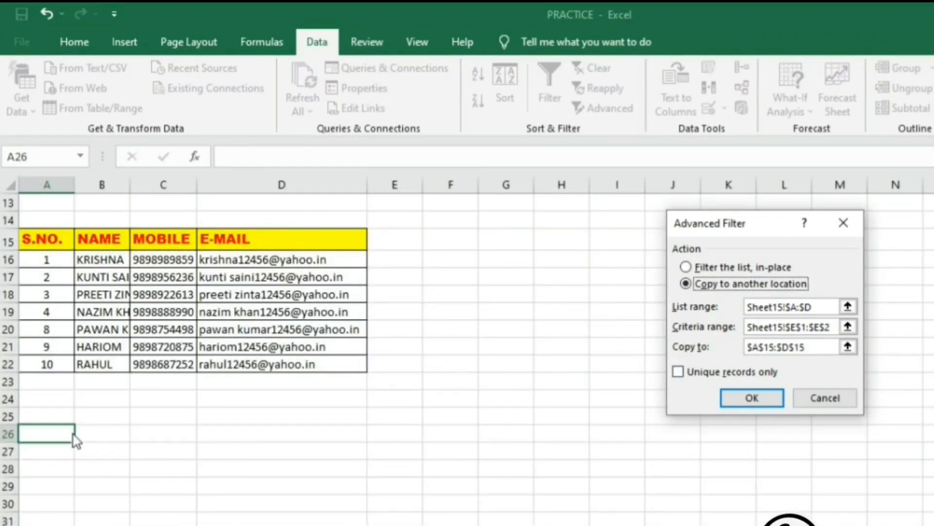
left_click(814, 346)
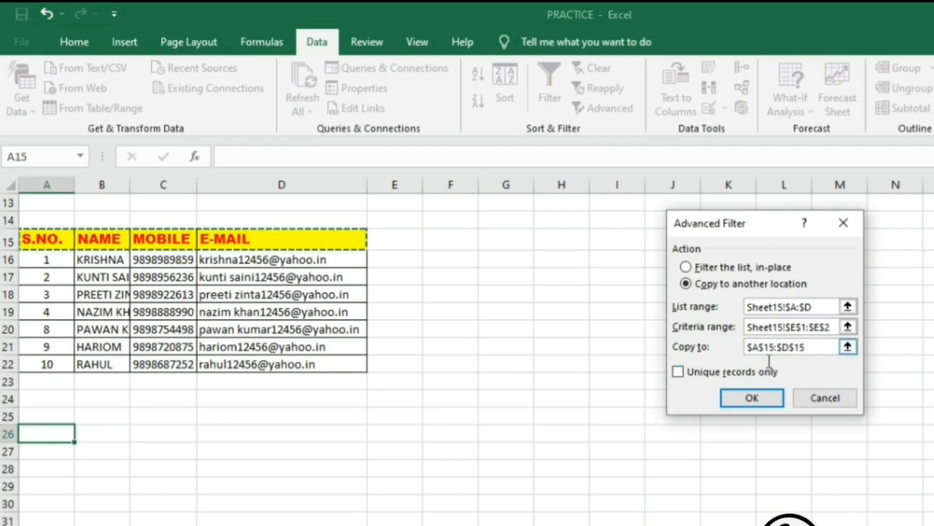
key("BackSpace")
key("BackSpace")
key("BackSpace")
key("BackSpace")
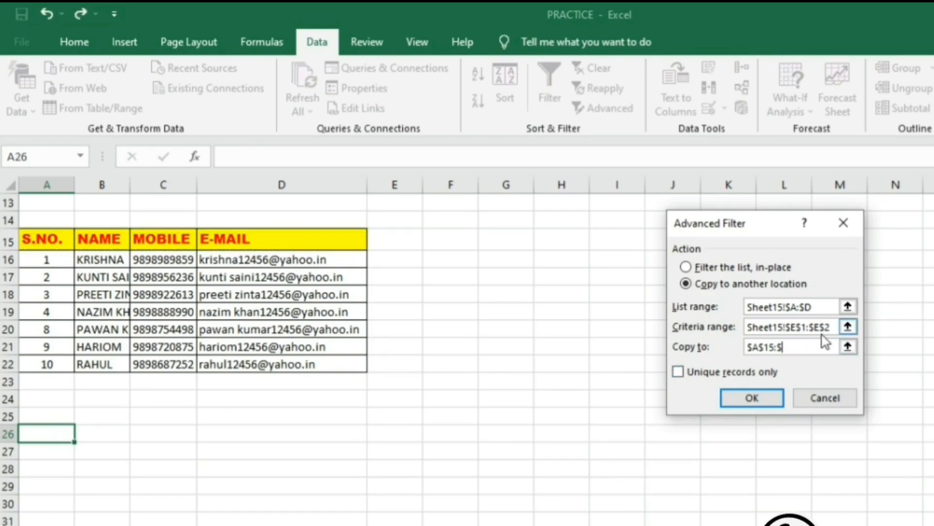
key("BackSpace")
key("BackSpace")
key("BackSpace")
key("BackSpace")
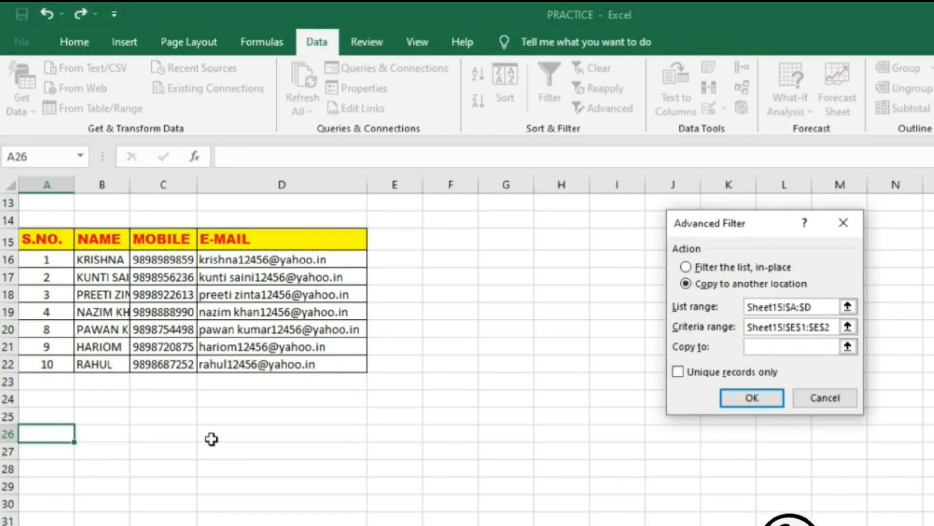
left_click(33, 440)
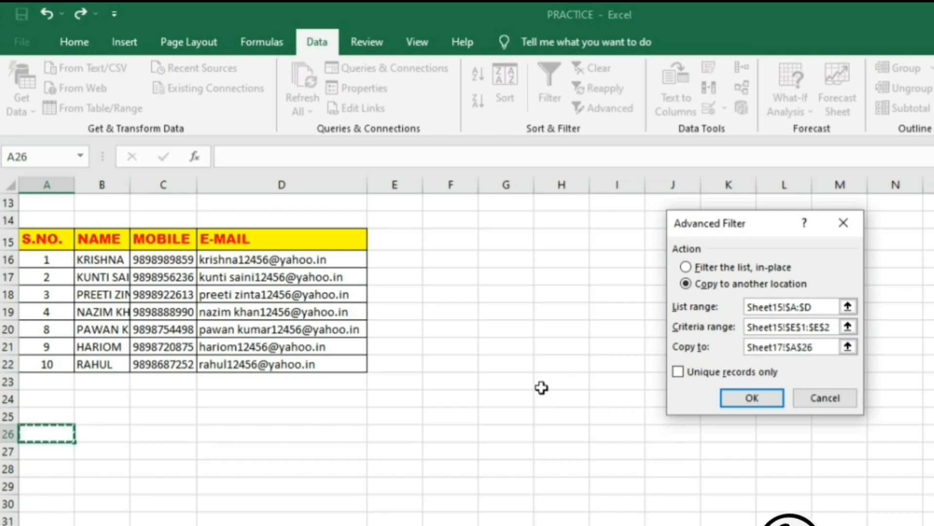
Copy the six rediffmail.com rows to Sheet17 from row 26 and widen column D for the emails.
left_click(745, 400)
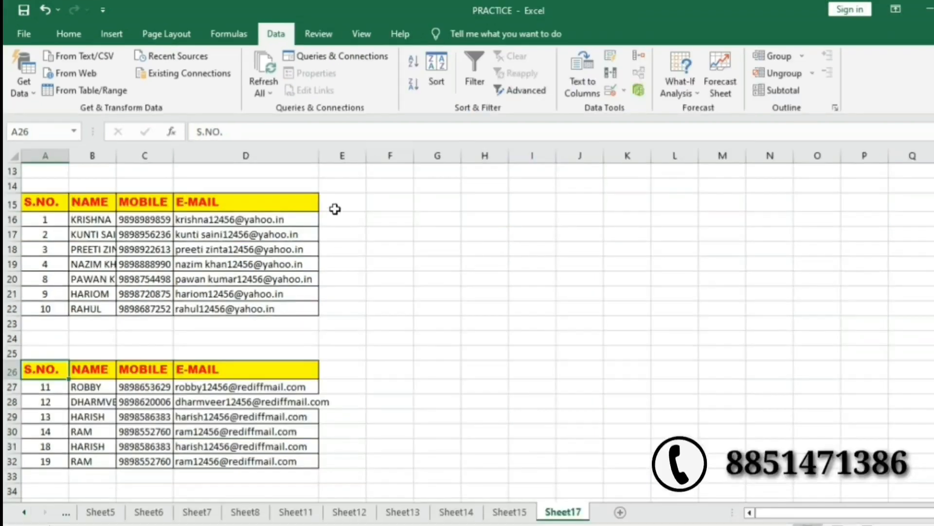
left_click_drag(319, 156, 346, 156)
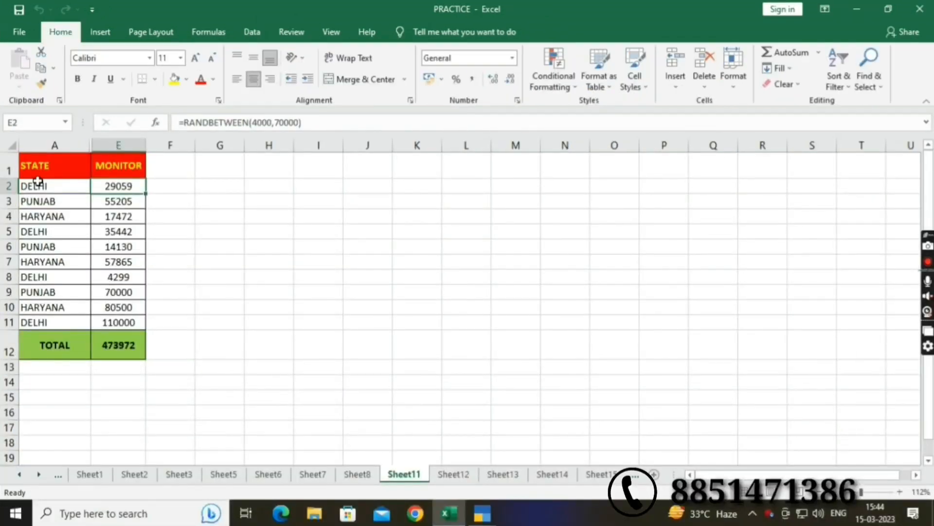
Select the STATE header cell A1 on Sheet11 and show the Review commands.
left_click(27, 168)
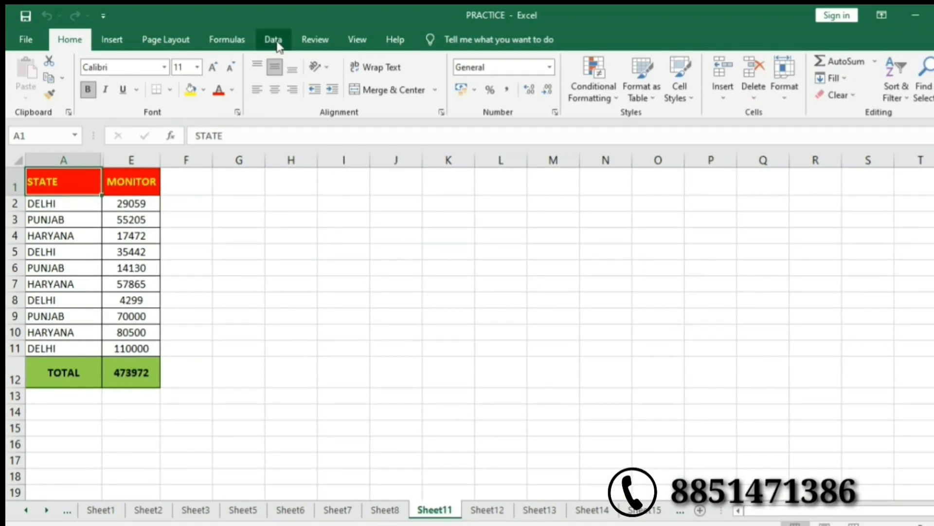
left_click(312, 41)
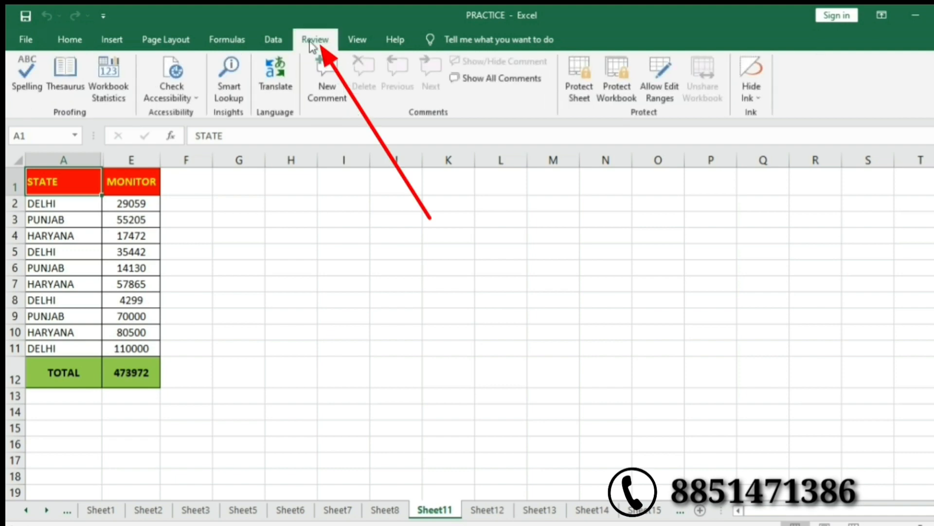
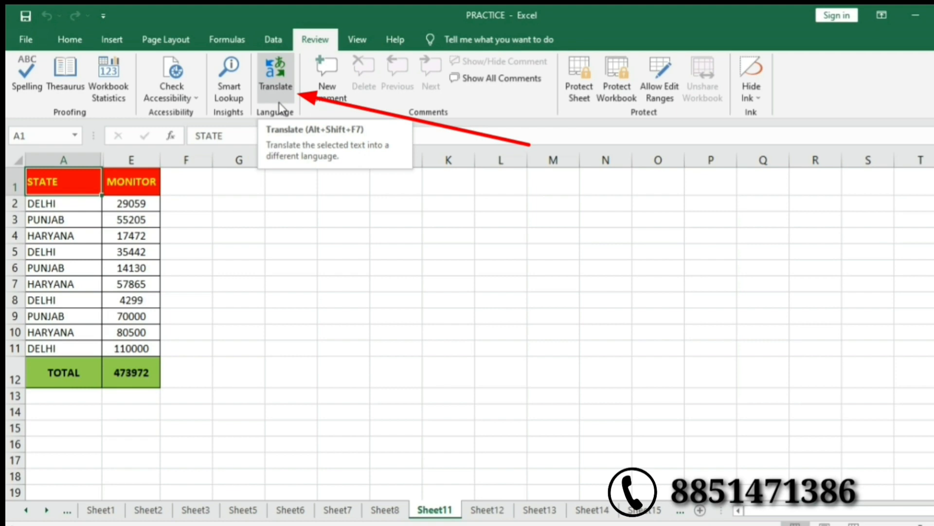
Translate the selected STATE header with Review > Translate, showing Hindi 'राज्य'.
left_click(279, 102)
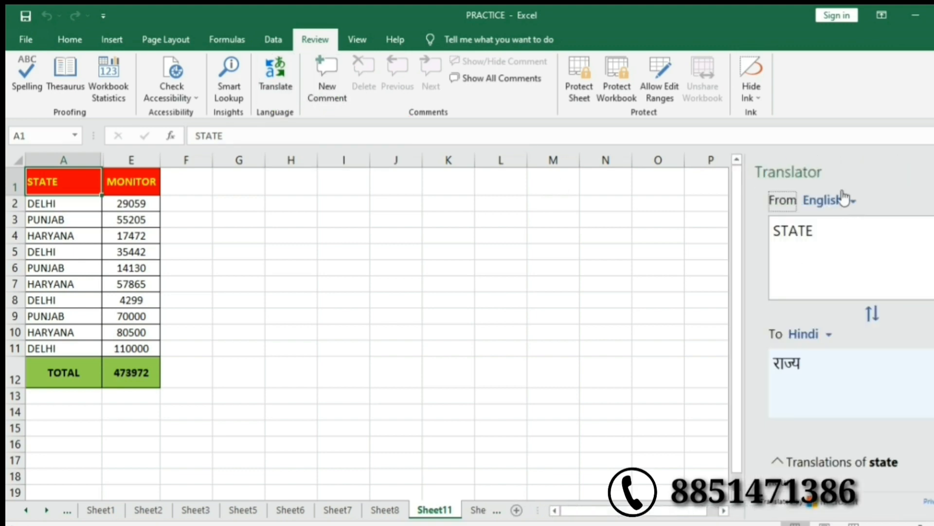
Replace STATE in the Translator with GOD, GOD HEAVENS, MARVELLOUS and WONDERFUL to see their Hindi.
left_click(853, 234)
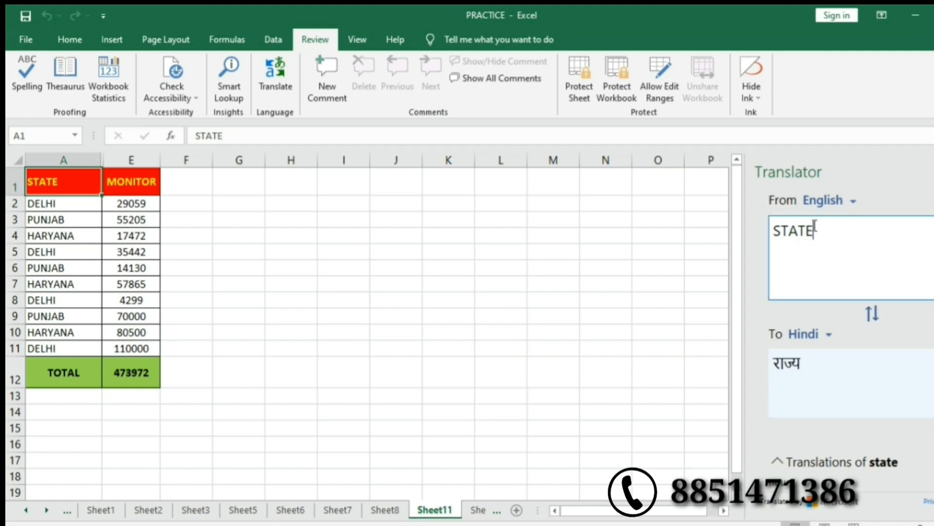
key("BackSpace")
key("BackSpace")
key("BackSpace")
key("BackSpace")
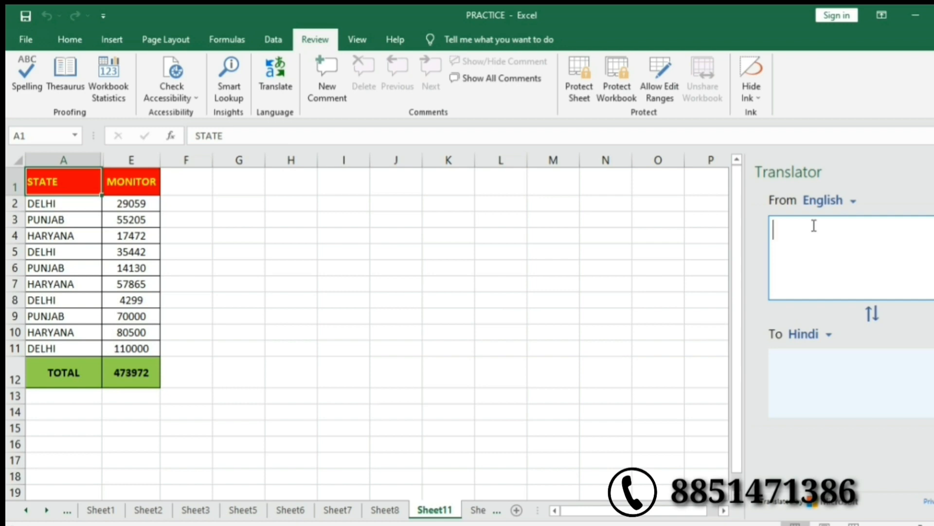
type("GOD")
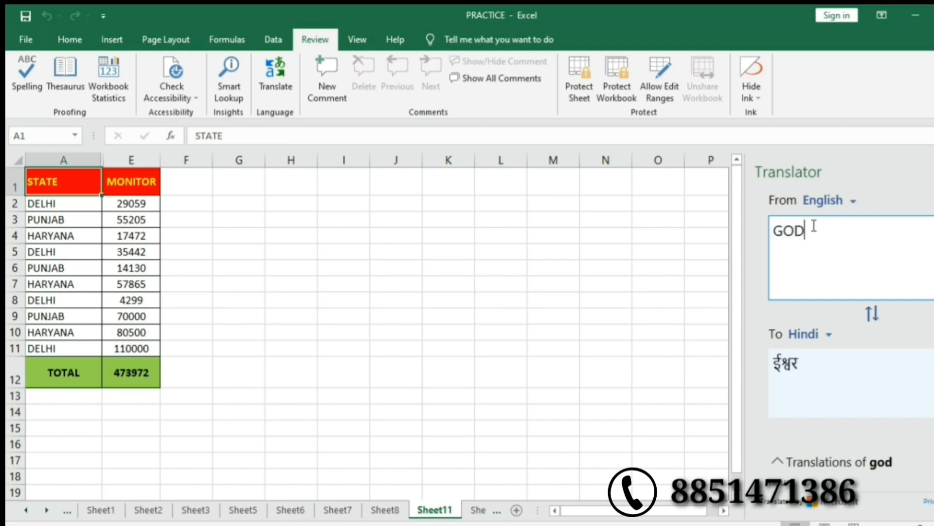
key("BackSpace")
key("BackSpace")
key("BackSpace")
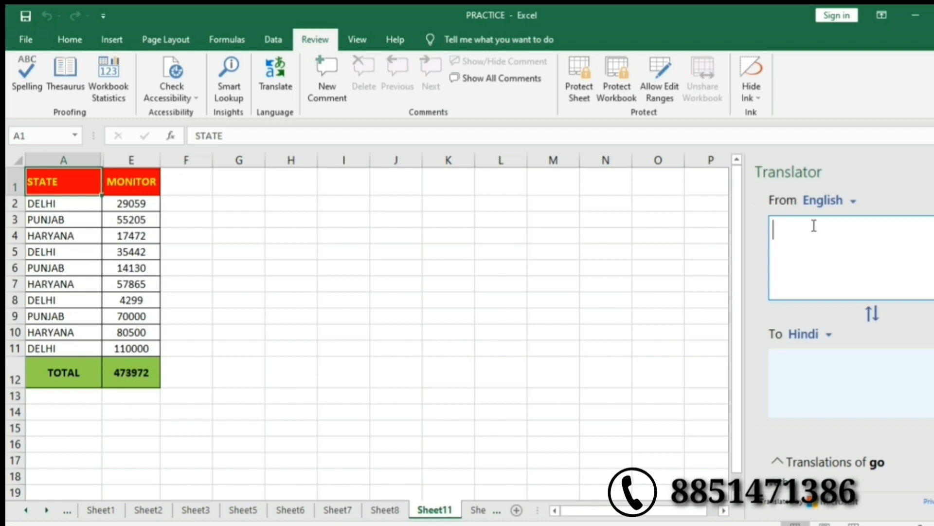
type("GOD ")
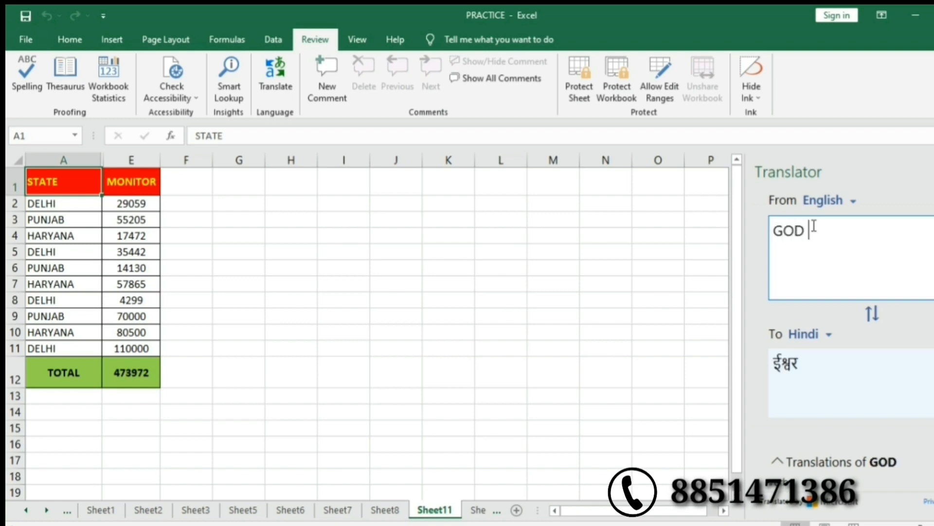
type("HEAVE")
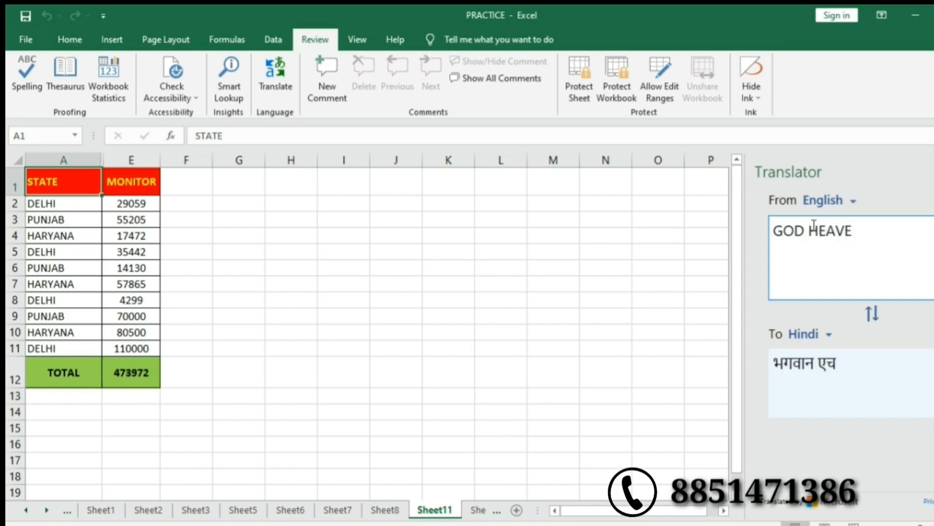
type("NS")
key("BackSpace")
key("BackSpace")
key("BackSpace")
key("BackSpace")
key("BackSpace")
key("BackSpace")
key("BackSpace")
key("BackSpace")
key("BackSpace")
key("BackSpace")
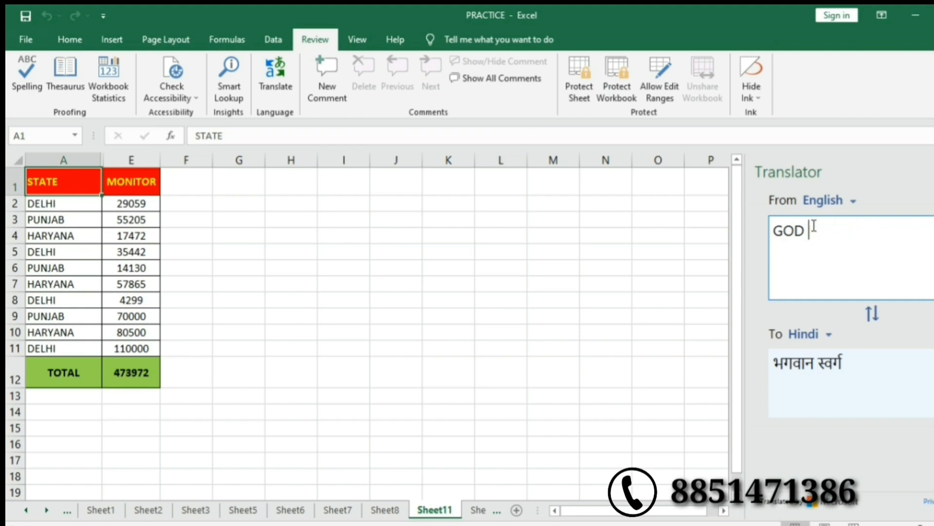
key("BackSpace")
type("MA")
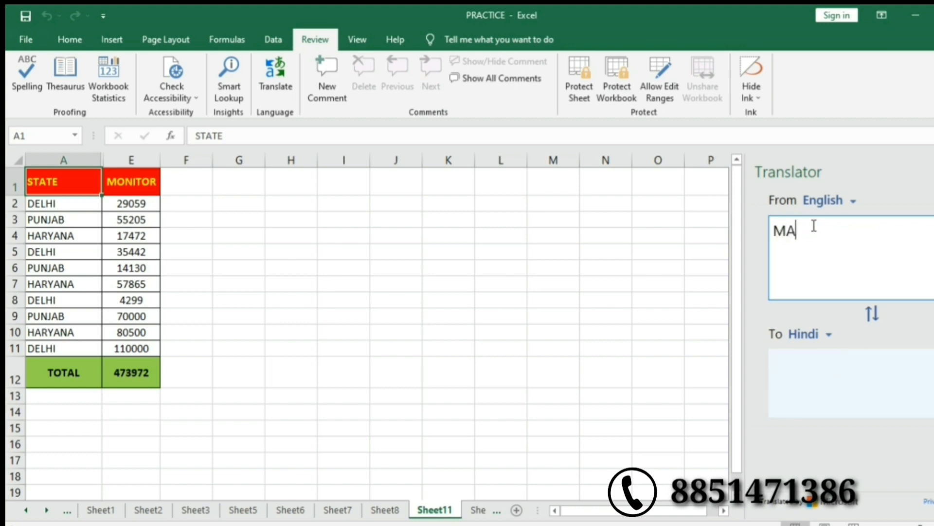
type("RVELLOUS")
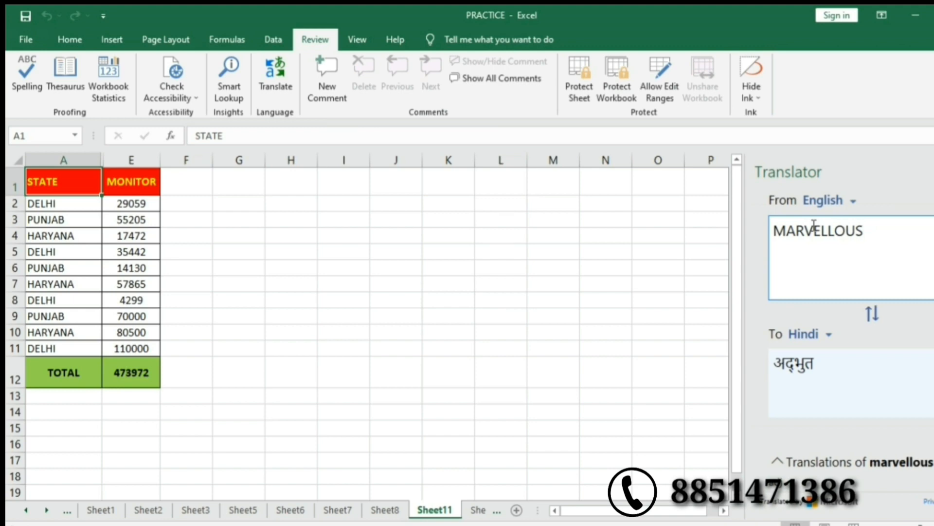
key("BackSpace")
key("BackSpace")
key("BackSpace")
key("BackSpace")
key("BackSpace")
key("BackSpace")
key("BackSpace")
key("BackSpace")
key("BackSpace")
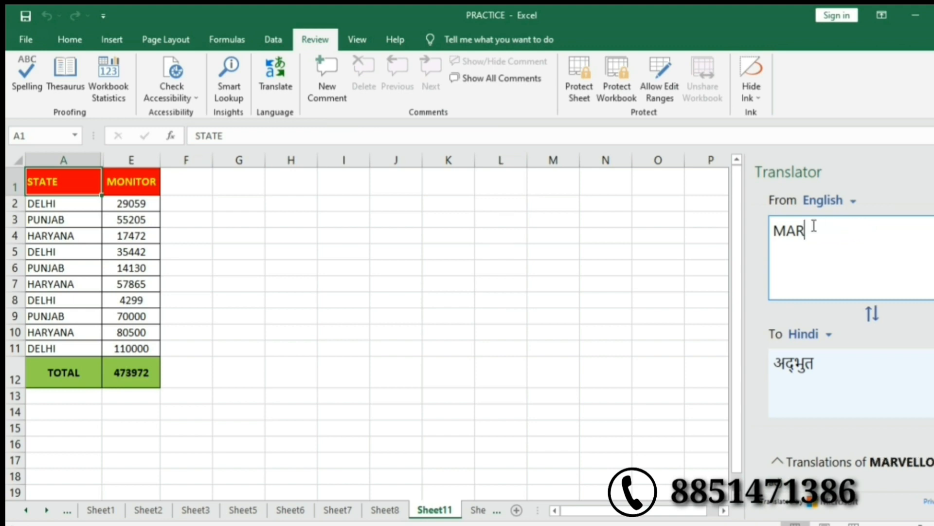
key("BackSpace")
type("WO")
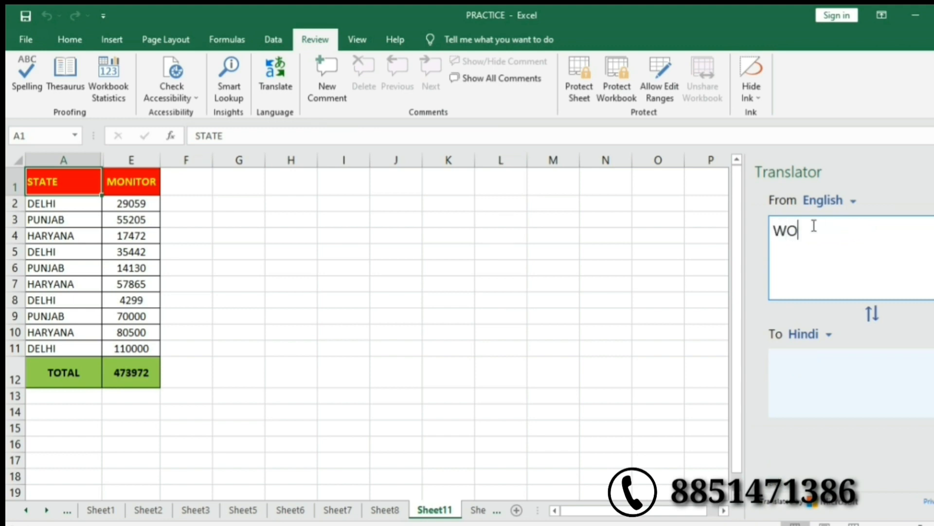
type("NDERF")
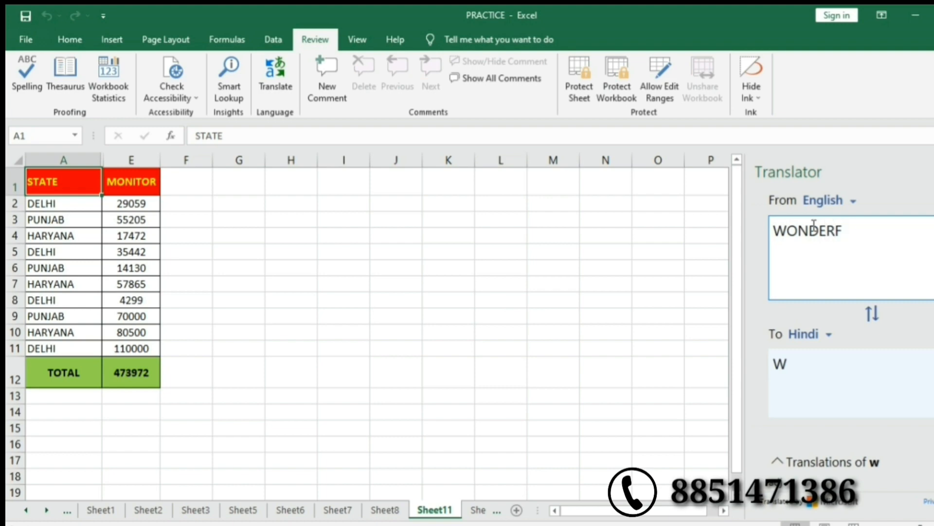
type("UL")
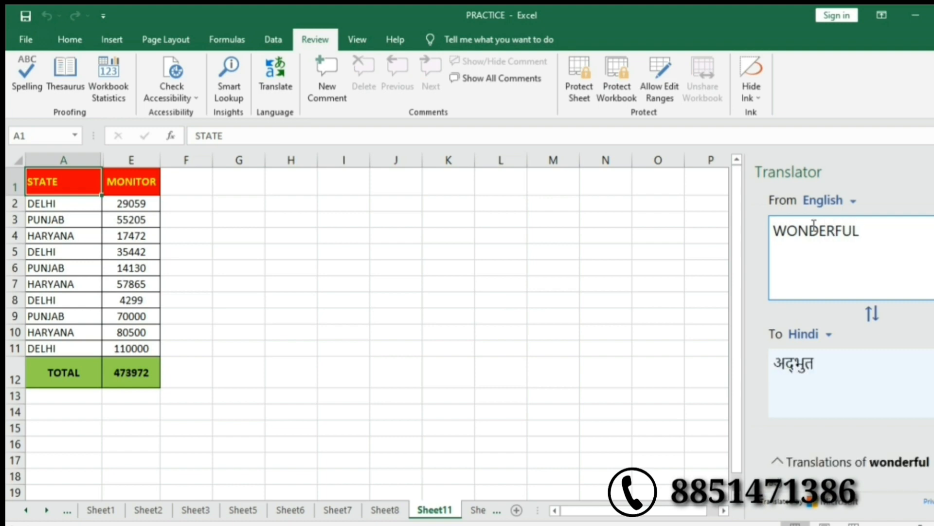
Try Hindi translations of BRAVO, SEX, REALLY, WELCOME and then BEHAVIOUR.
key("BackSpace")
key("BackSpace")
key("BackSpace")
key("BackSpace")
key("BackSpace")
key("BackSpace")
key("BackSpace")
key("BackSpace")
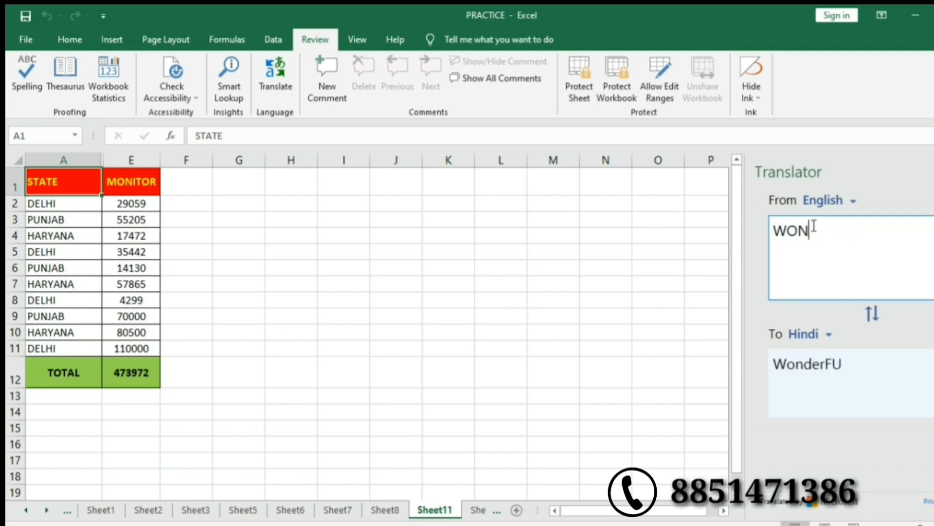
type("BRAVO")
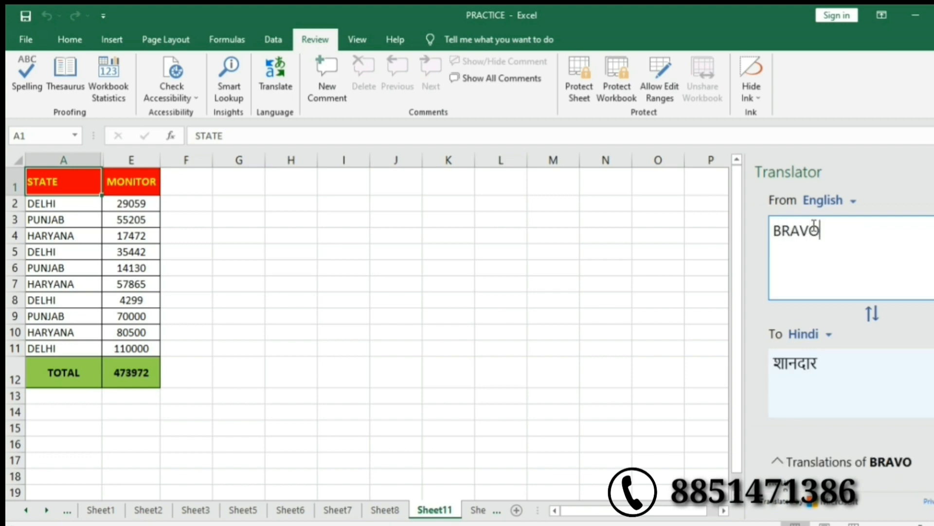
key("BackSpace")
key("BackSpace")
key("BackSpace")
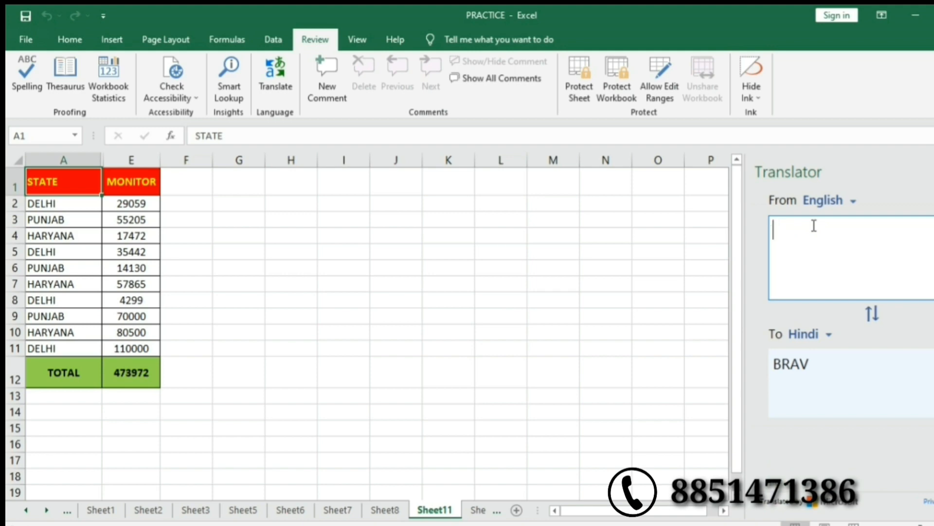
type("SEX")
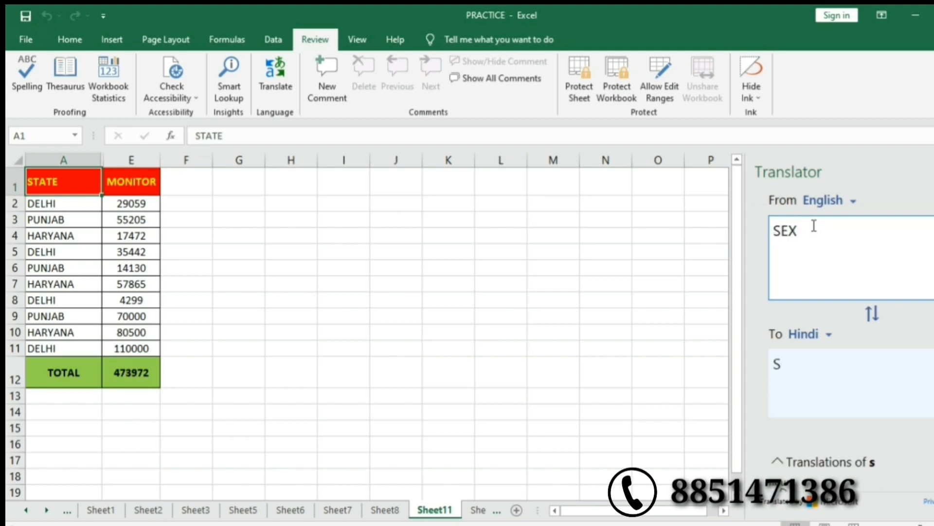
key("BackSpace")
key("BackSpace")
key("BackSpace")
type("RE")
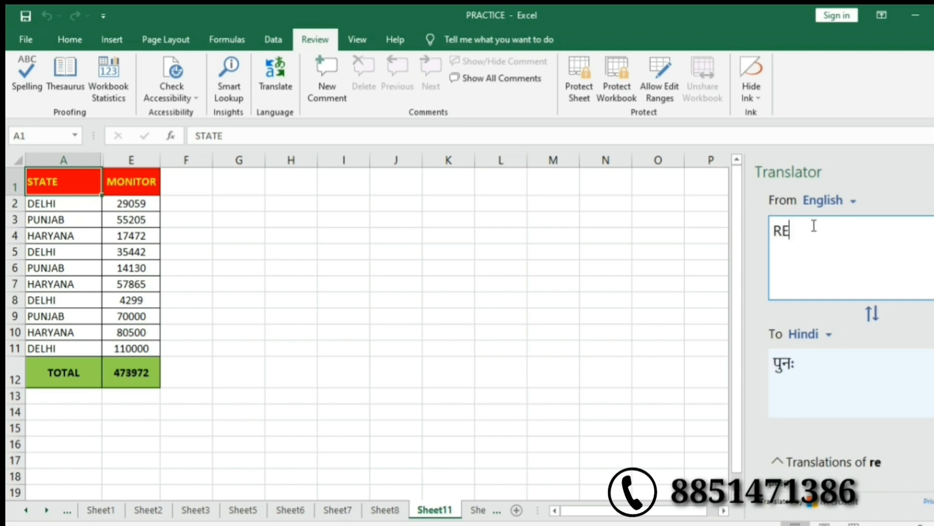
type("ALLY")
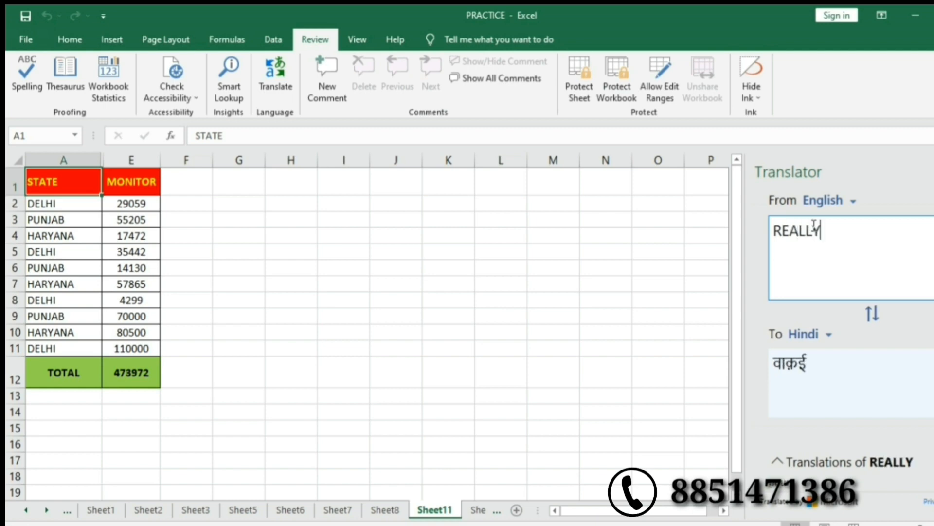
key("BackSpace")
key("BackSpace")
key("BackSpace")
key("BackSpace")
key("BackSpace")
key("BackSpace")
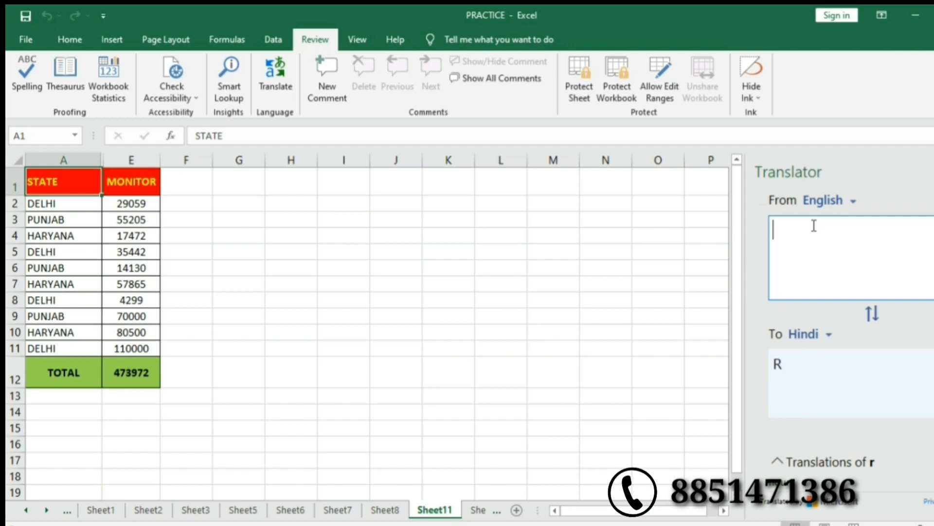
type("WELCOME")
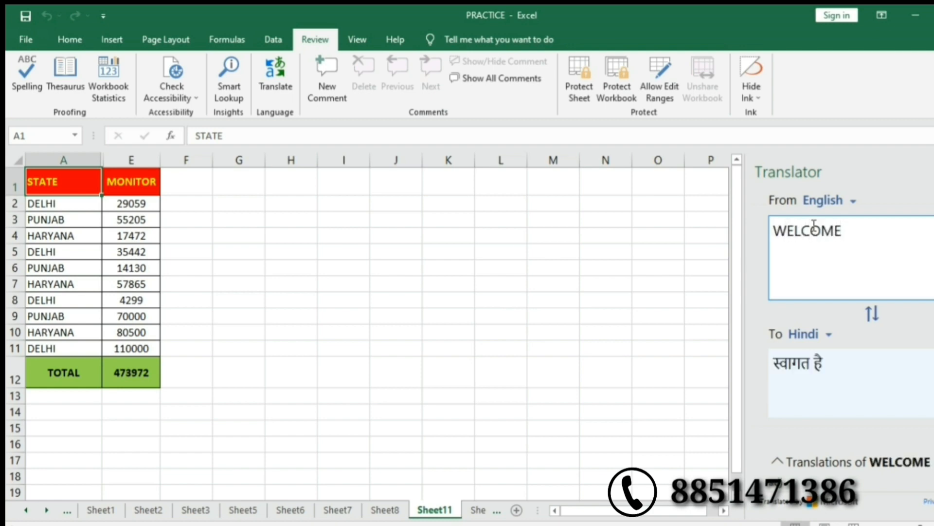
key("BackSpace")
key("BackSpace")
key("BackSpace")
key("BackSpace")
key("BackSpace")
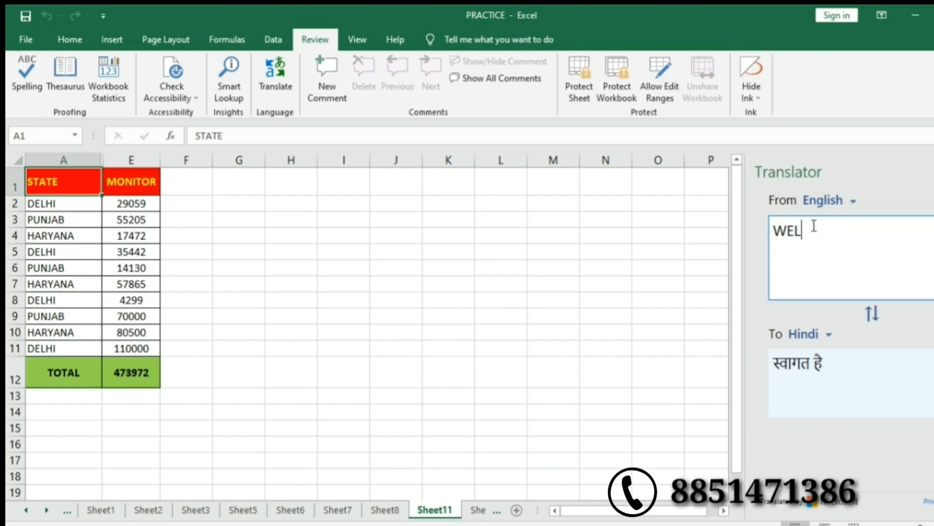
key("BackSpace")
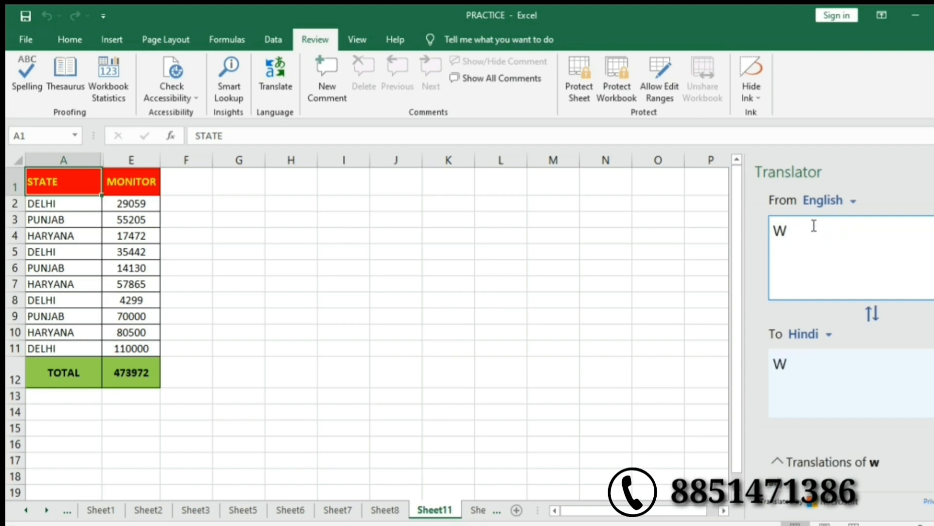
key("BackSpace")
type("BEH")
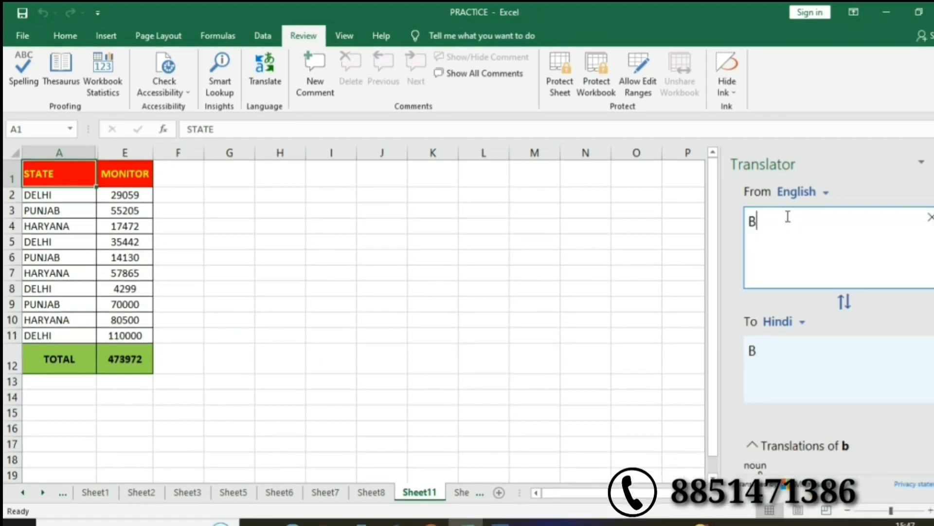
type("AVIOUR")
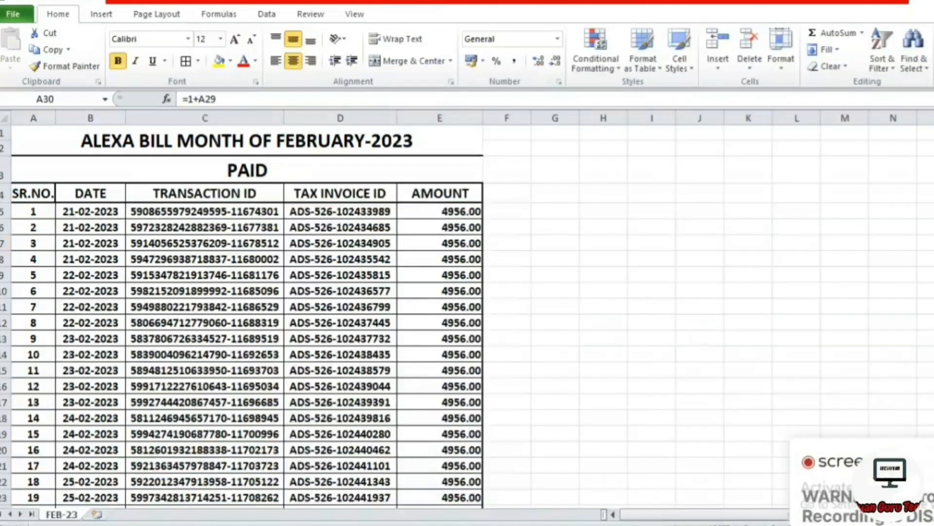
Page through the FEB-23 bill records to the end and back to the top, then select F10.
key("shift+space")
left_click(500, 213)
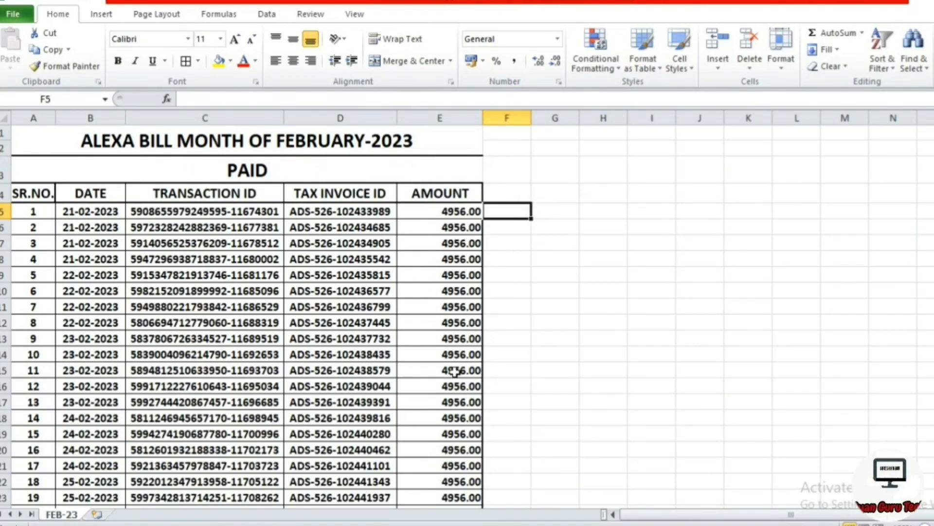
key("Page_Down")
key("Page_Down")
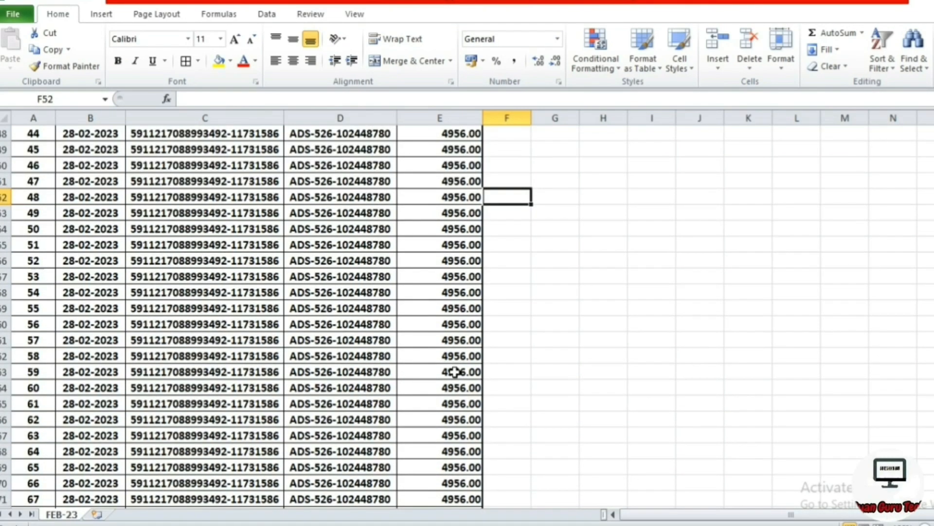
key("Page_Down")
key("Page_Down")
key("Page_Down")
key("Page_Down")
key("Page_Down")
key("Page_Down")
key("Page_Down")
key("Page_Down")
key("Page_Down")
key("Page_Down")
key("Page_Down")
key("Page_Down")
key("Page_Down")
key("Page_Down")
key("Page_Down")
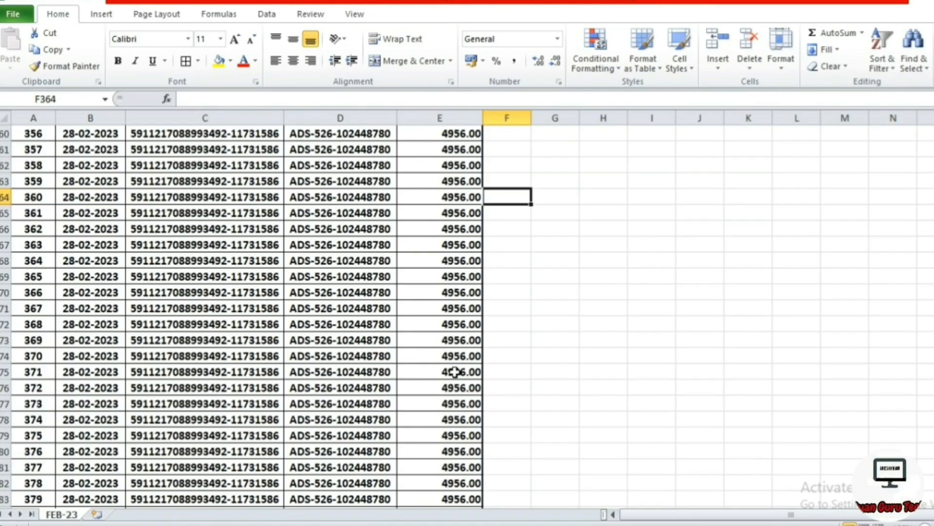
key("Page_Down")
key("Page_Down")
key("Page_Down")
key("Page_Down")
key("Page_Down")
key("Page_Down")
key("Page_Down")
key("Page_Down")
key("Page_Down")
key("Page_Down")
key("Page_Down")
key("Page_Down")
key("Page_Down")
key("Page_Down")
key("Page_Down")
key("Page_Down")
key("Page_Down")
key("Page_Down")
key("Page_Down")
key("Page_Down")
key("Page_Down")
key("Page_Down")
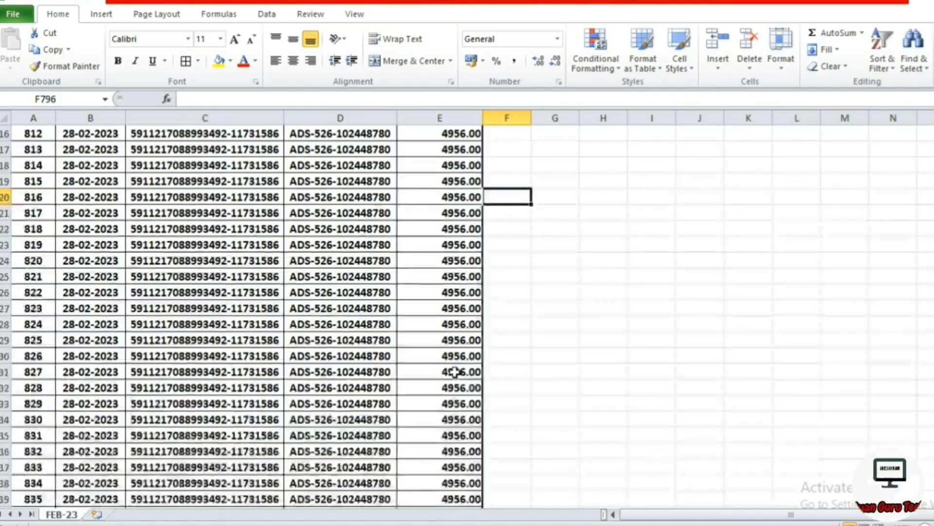
key("Page_Down")
key("Page_Down")
key("Page_Down")
key("Page_Down")
key("Page_Down")
key("Page_Down")
key("Page_Down")
key("Page_Down")
key("Page_Down")
key("Page_Down")
key("Page_Down")
key("Page_Down")
key("Page_Down")
key("Page_Down")
key("Page_Down")
key("Page_Down")
key("Page_Down")
key("Page_Down")
key("Page_Down")
key("Page_Down")
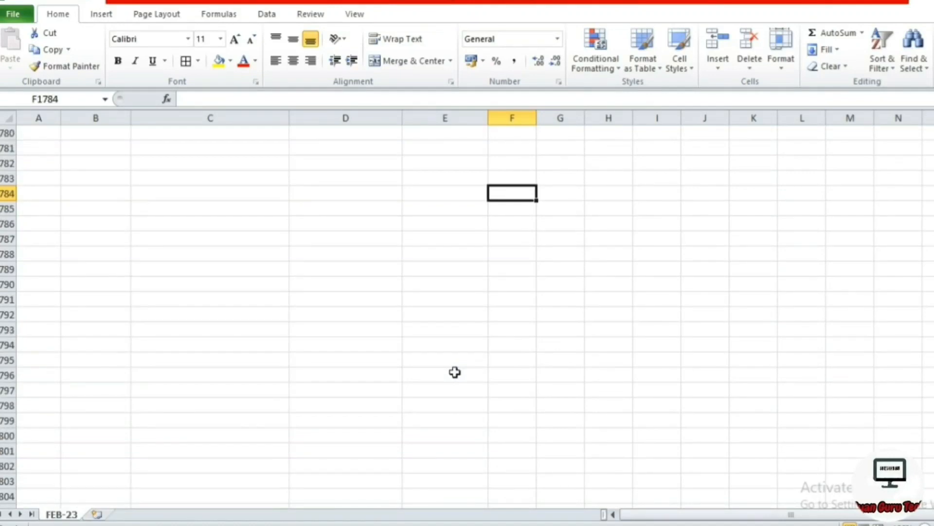
key("Page_Up")
key("Page_Up")
key("Page_Up")
key("Page_Up")
key("Page_Up")
key("Page_Up")
key("Page_Up")
key("Page_Down")
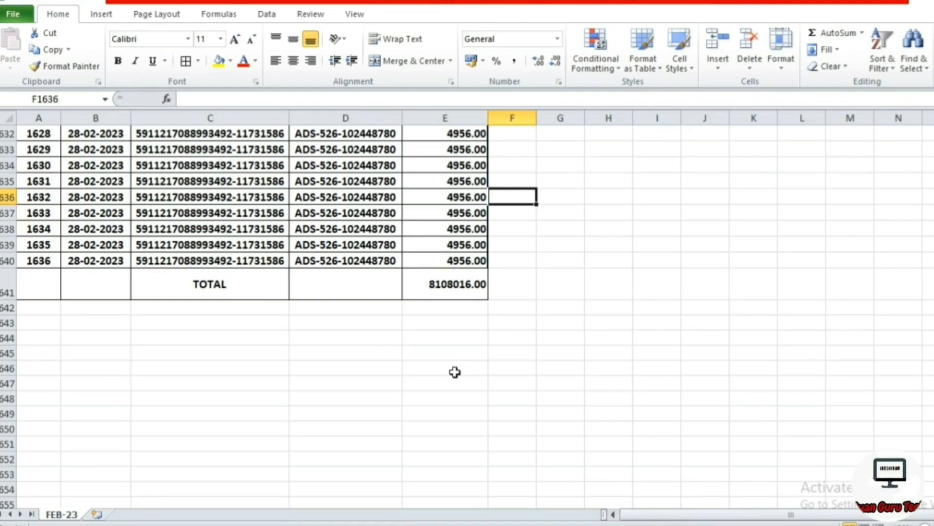
key("Page_Up")
key("Page_Up")
key("Page_Up")
key("Page_Up")
key("Page_Up")
key("Page_Up")
key("Page_Up")
key("Page_Up")
key("Page_Up")
key("Page_Up")
key("Page_Up")
key("Page_Up")
key("Page_Up")
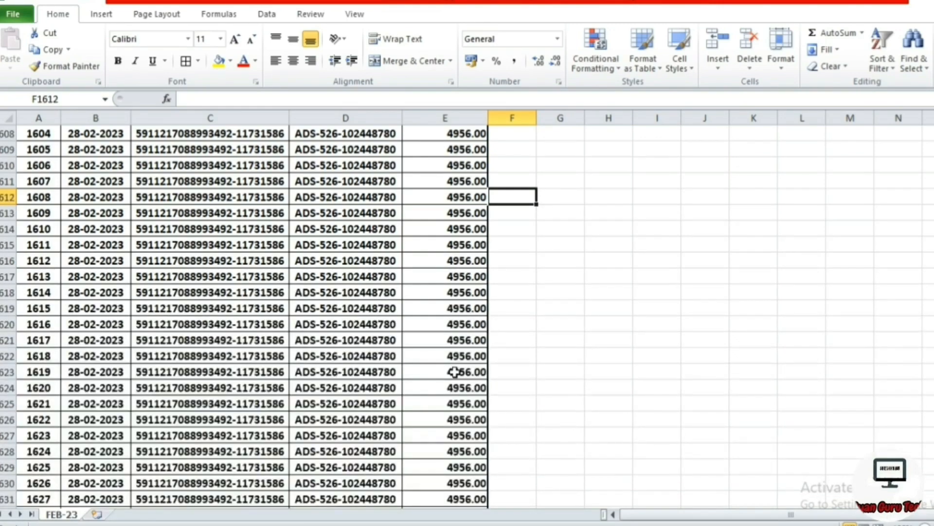
key("Page_Up")
key("Page_Up")
key("Page_Up")
key("Page_Up")
key("Page_Up")
key("Page_Up")
key("Page_Up")
key("Page_Up")
key("Page_Up")
key("Page_Up")
key("Page_Up")
key("Page_Up")
key("Page_Up")
key("Page_Up")
key("Page_Up")
key("Page_Up")
key("Page_Up")
key("Page_Up")
key("Page_Up")
key("Page_Up")
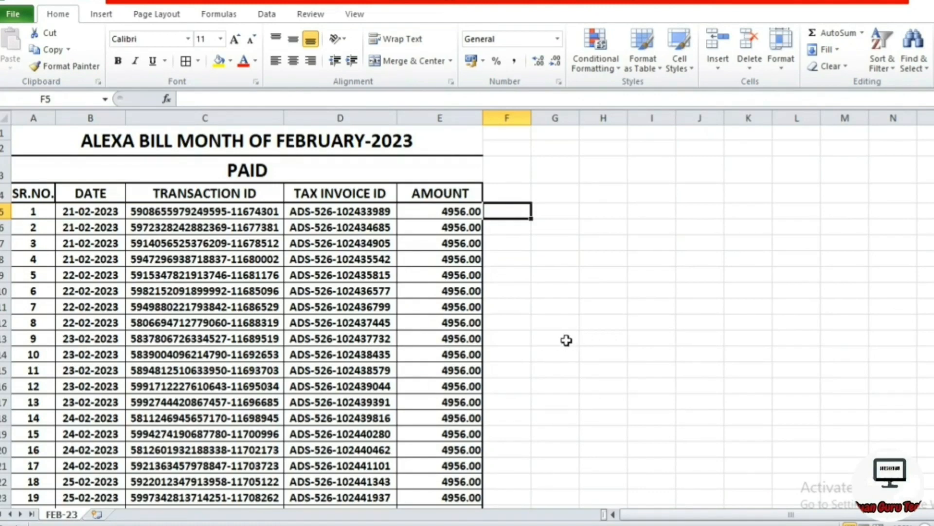
left_click(500, 289)
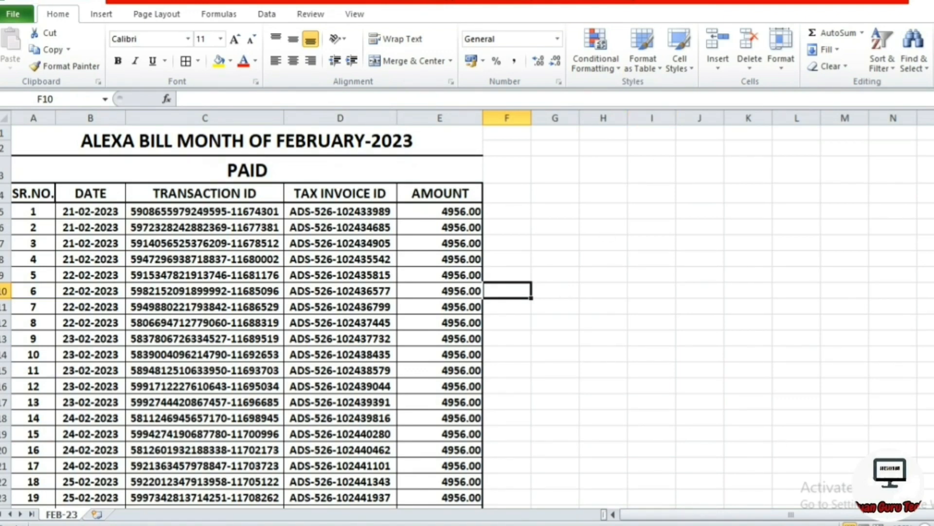
Insert blank rows above entries 6, 11 and 16 at rows 10, 16 and 22.
left_click_drag(6, 299, 5, 298)
left_click(5, 291)
key("ctrl+shift+plus")
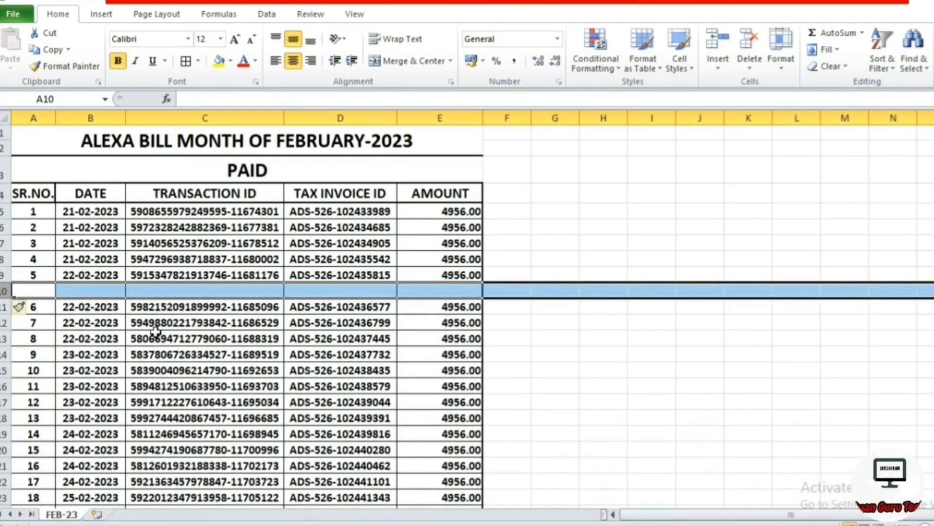
left_click(5, 386)
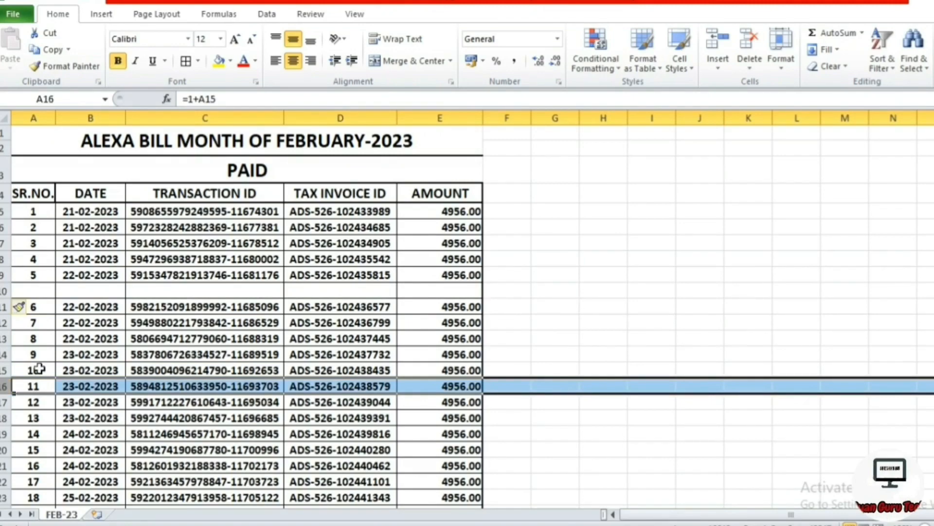
key("ctrl+shift+plus")
scroll(137, 360, "down", 1)
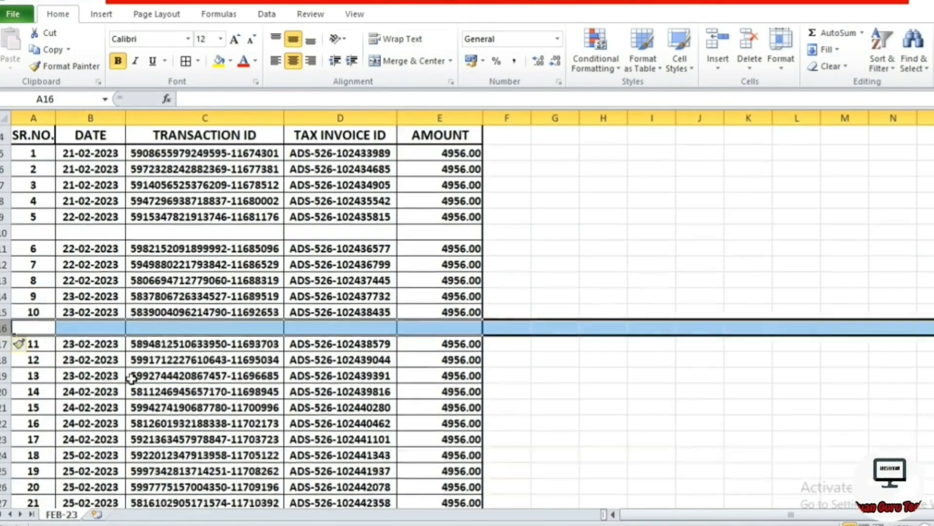
left_click(5, 502)
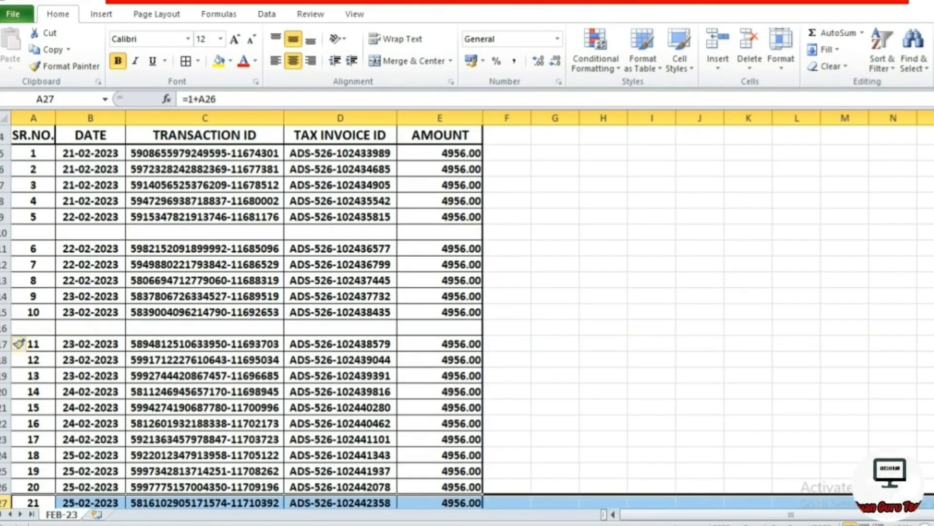
left_click(5, 423)
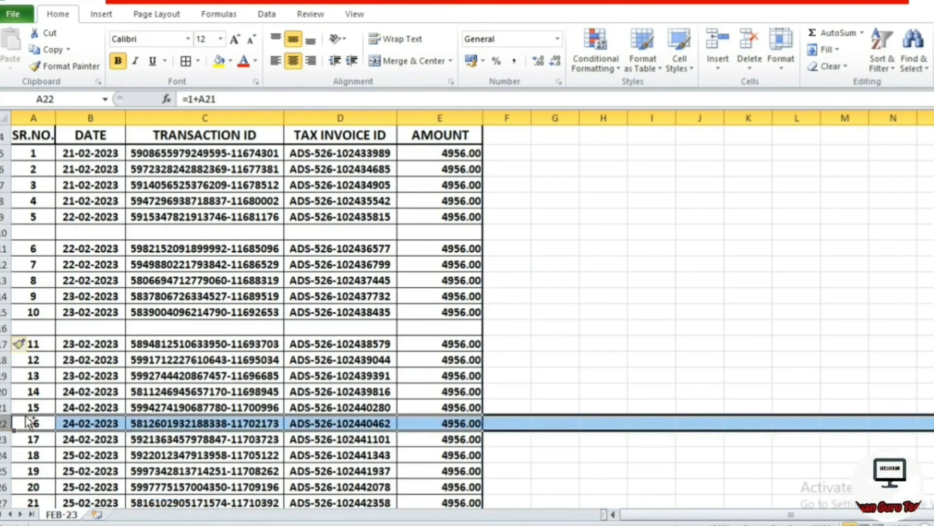
key("ctrl+shift+plus")
left_click(638, 392)
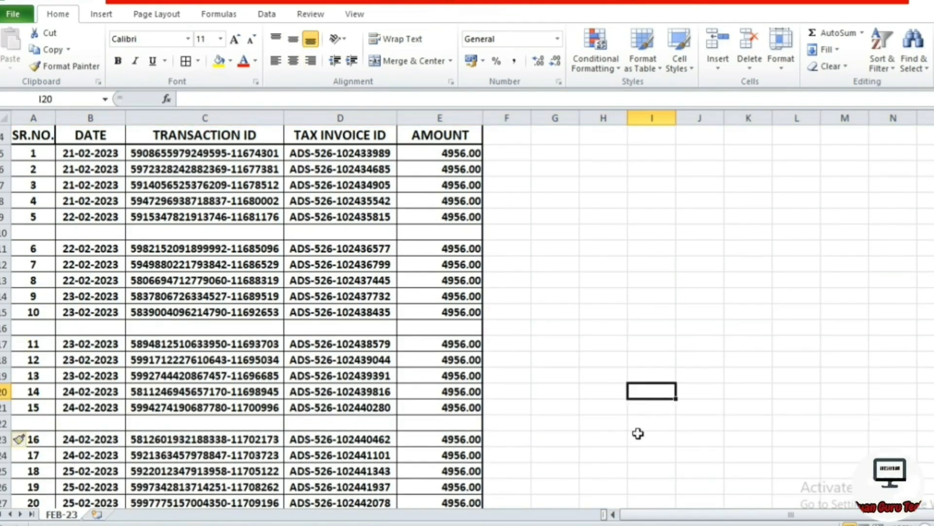
scroll(643, 430, "down", 12)
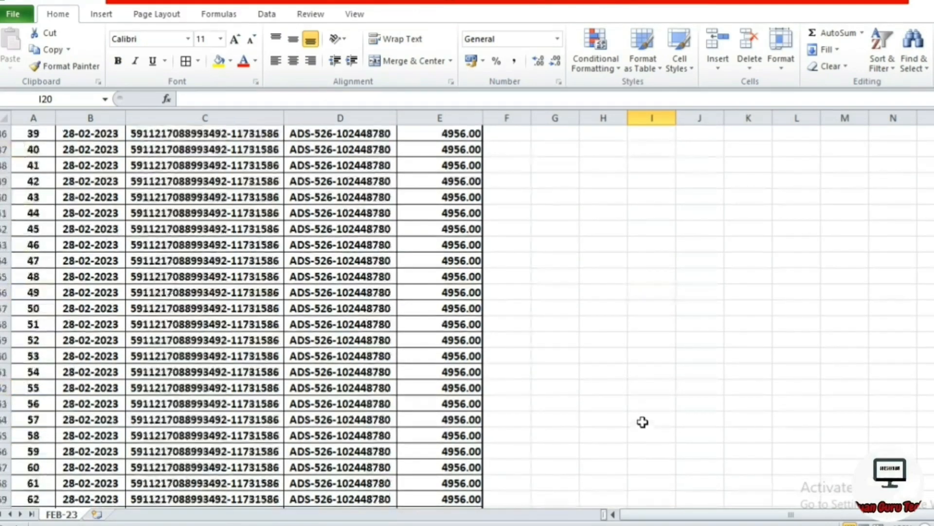
scroll(645, 419, "up", 7)
scroll(645, 419, "up", 6)
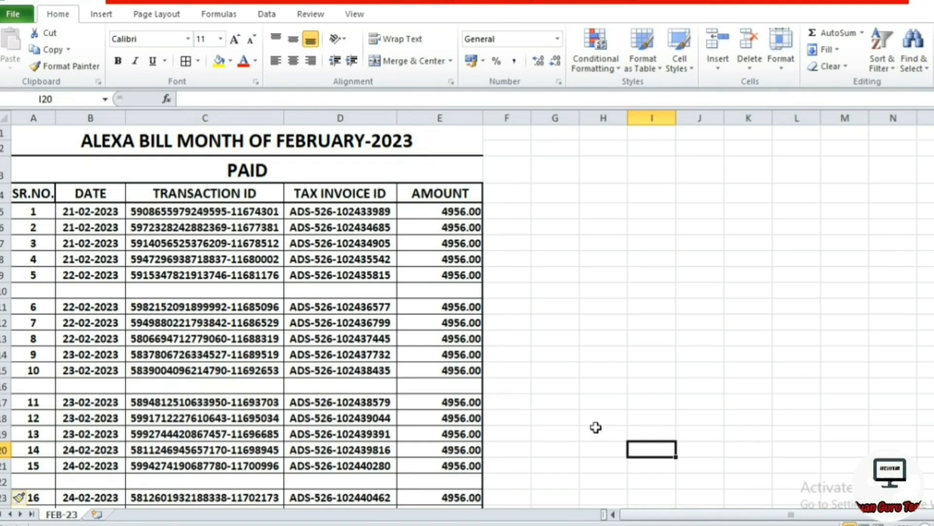
Undo the blank-row insertions in the FEB-23 ledger.
key("ctrl+z")
key("ctrl+z")
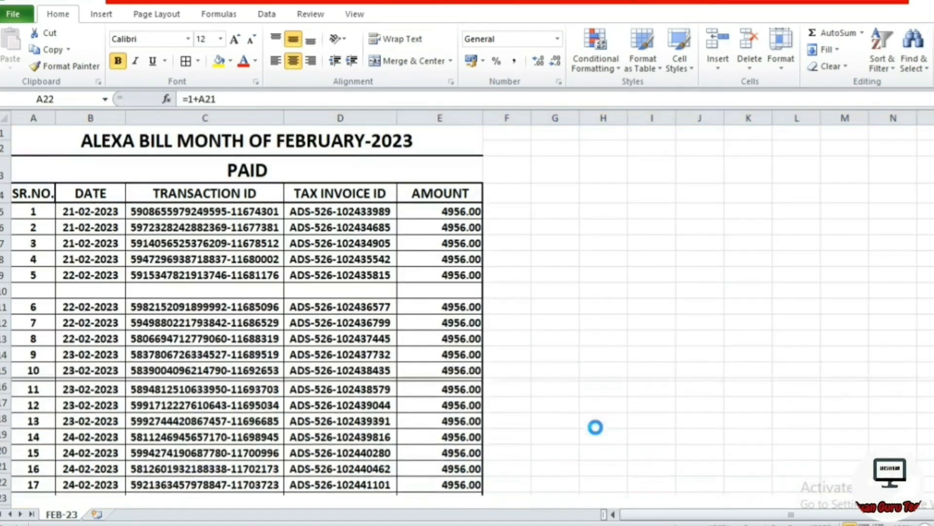
key("ctrl+z")
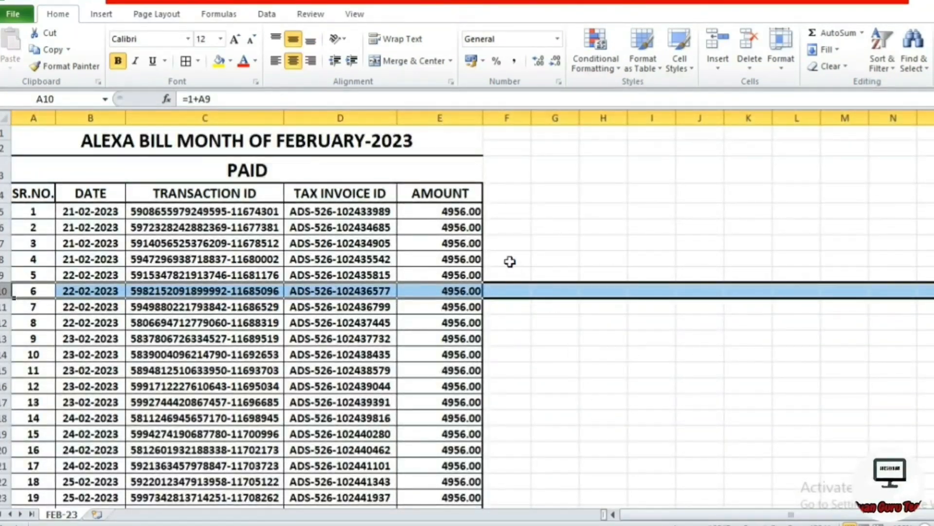
left_click(510, 215)
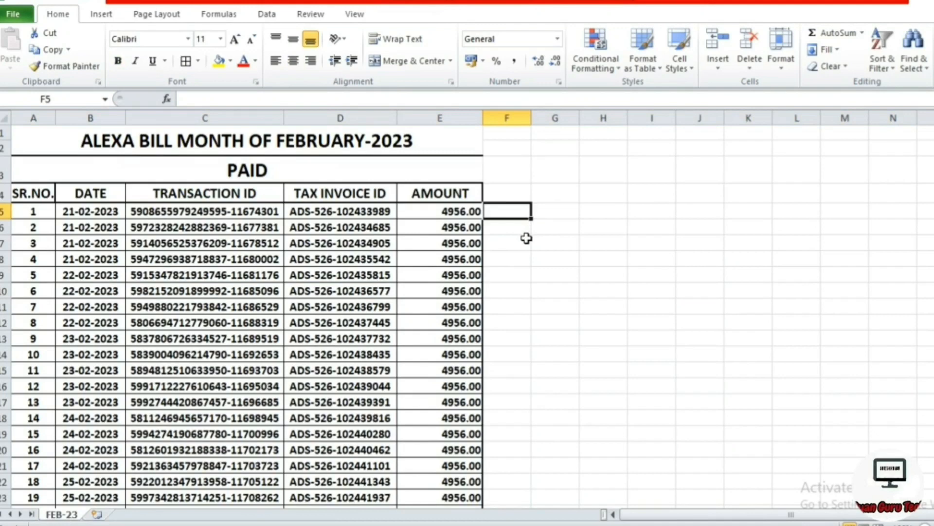
Enter 1 in F10 beside entry 6 and 2 in F15 beside entry 11.
left_click(490, 294)
type("1")
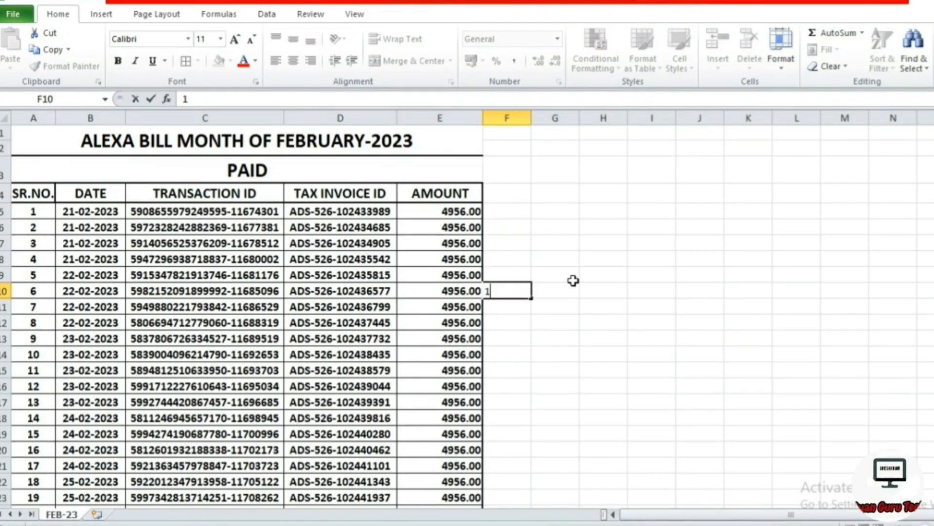
key("Return")
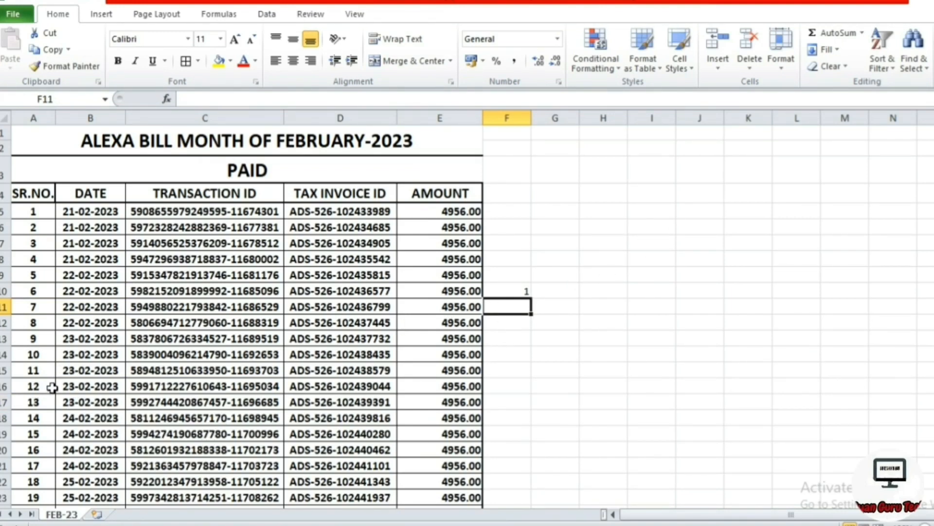
left_click(501, 368)
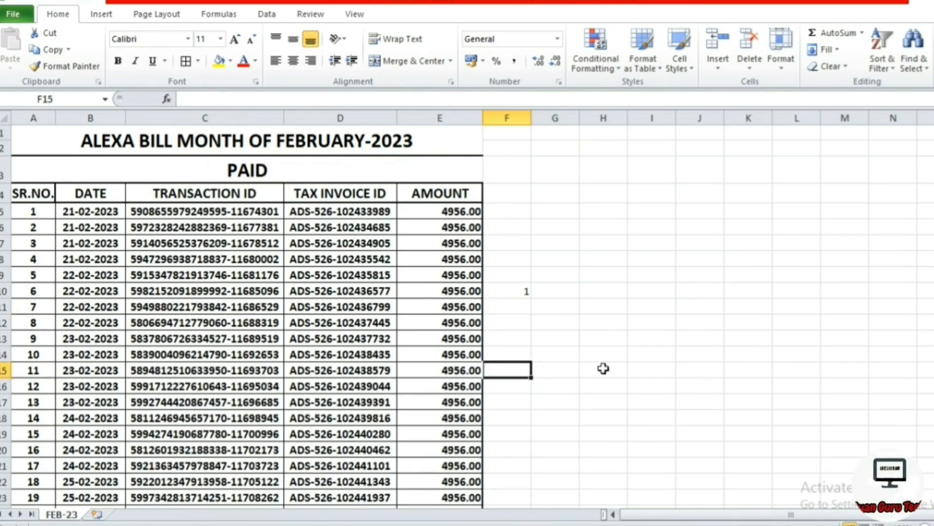
type("2")
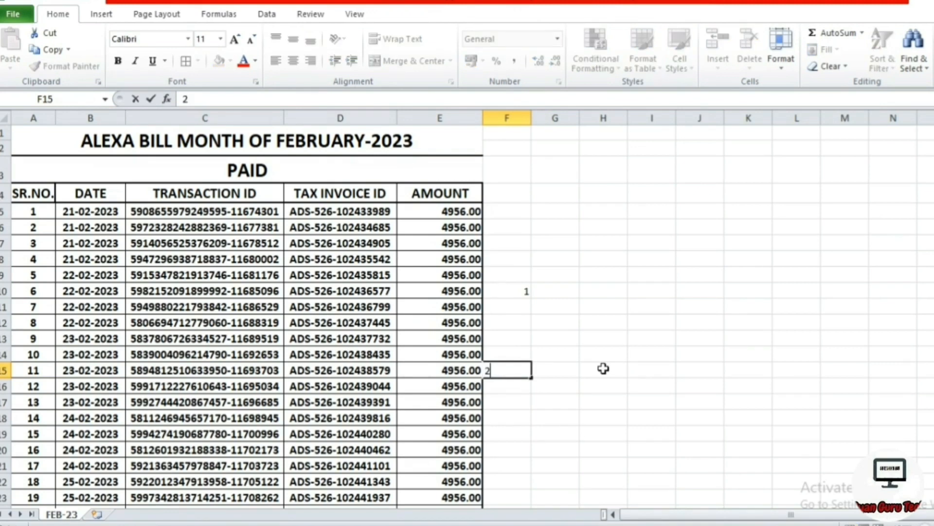
key("Return")
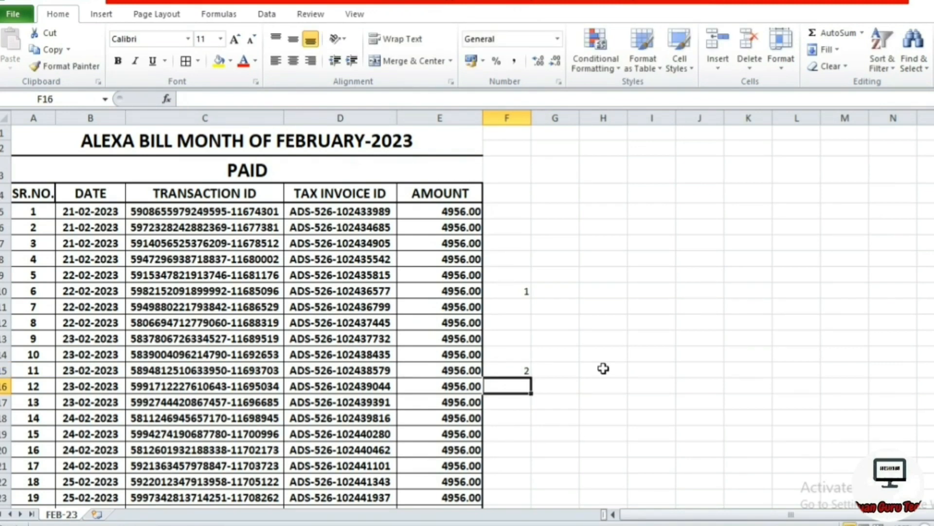
left_click(522, 230)
Fill the F6:F15 numbering pattern down column F to row 1640, ending at 327.
left_click_drag(522, 231, 519, 363)
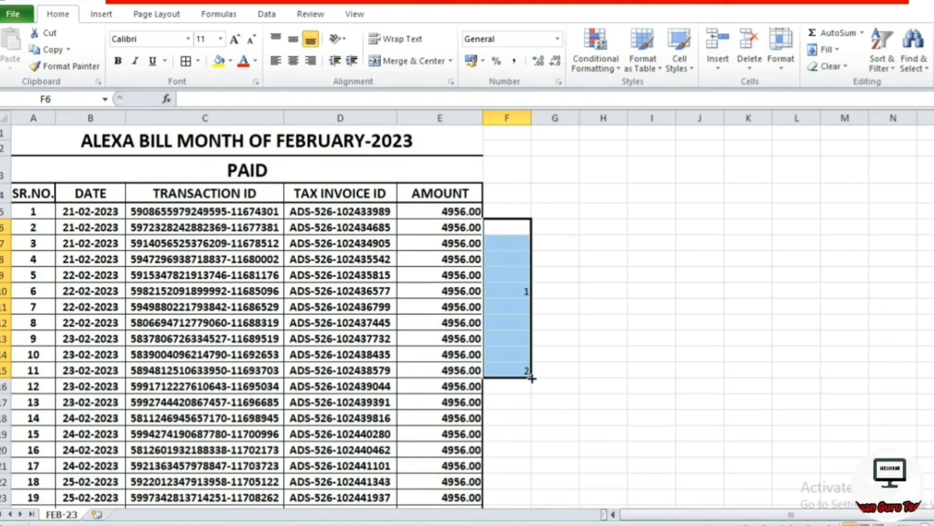
left_click_drag(531, 385, 535, 510)
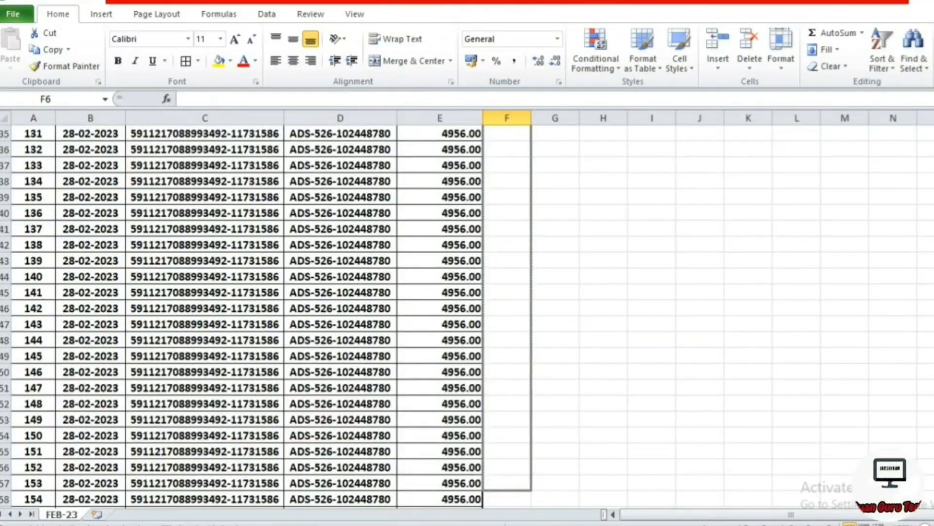
left_click_drag(535, 510, 535, 510)
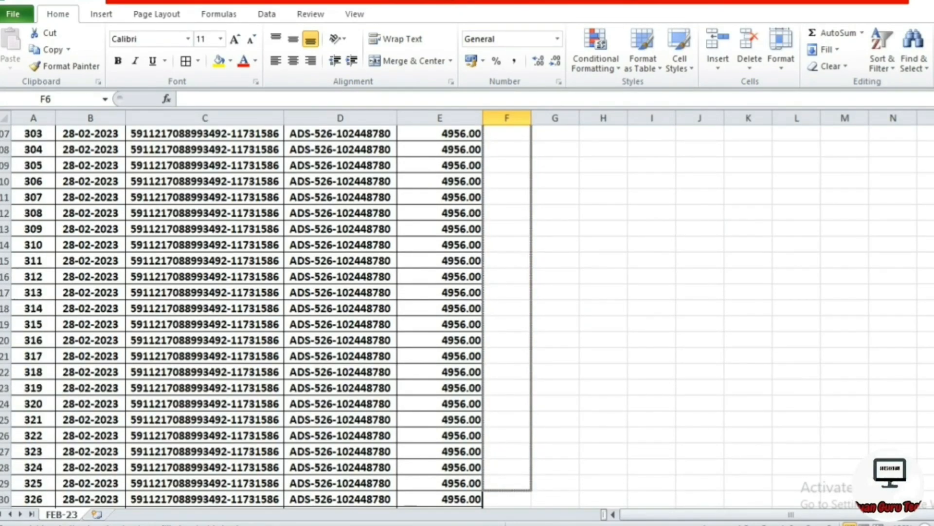
left_click_drag(535, 510, 538, 458)
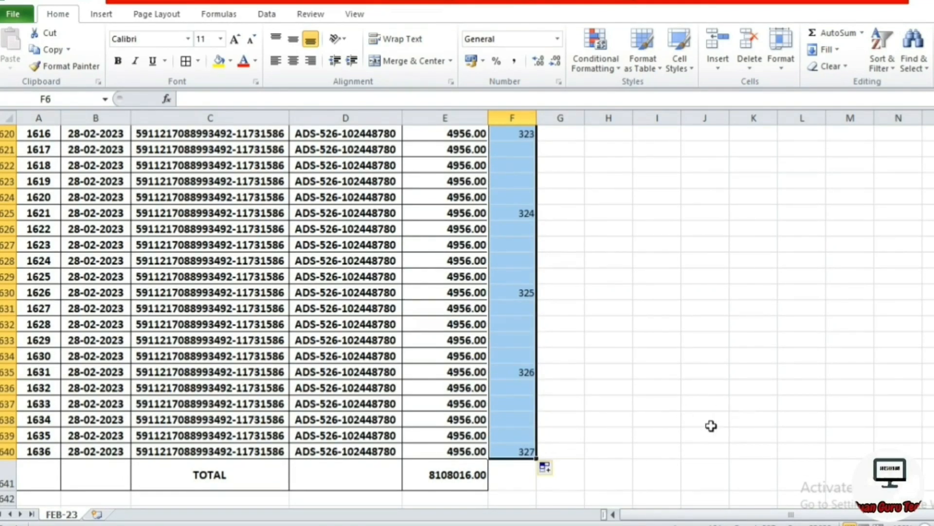
scroll(685, 437, "up", 18)
scroll(685, 437, "up", 20)
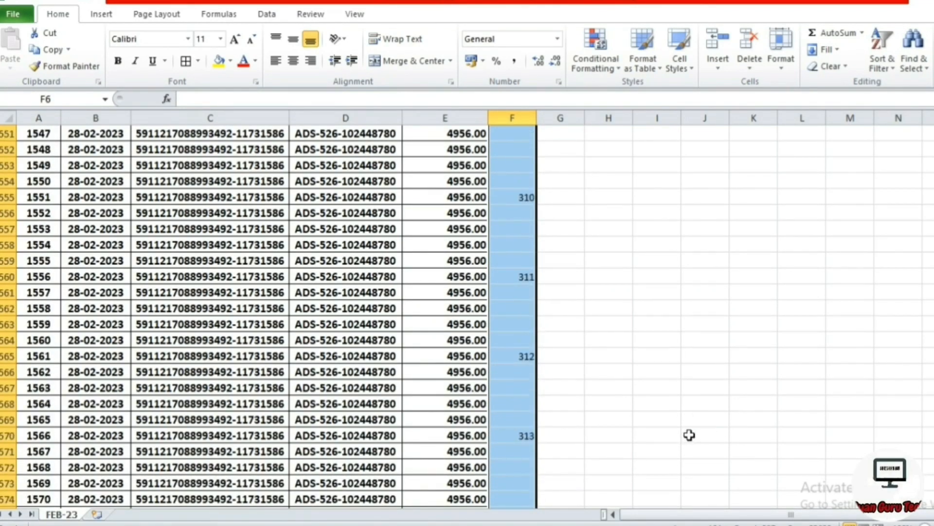
scroll(696, 427, "up", 20)
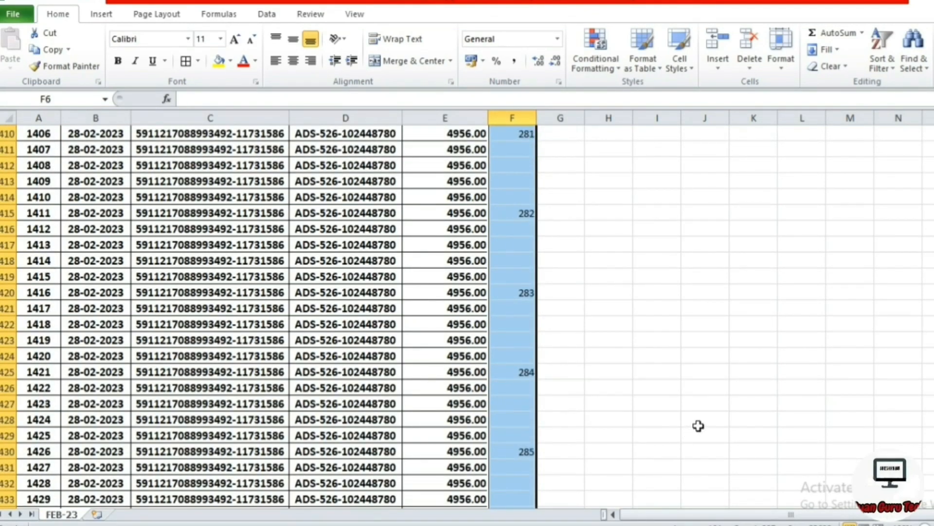
key("Page_Up")
key("Page_Up")
key("Page_Up")
key("Page_Up")
key("Page_Up")
key("Page_Up")
key("Page_Up")
key("Page_Up")
key("Page_Up")
key("Page_Up")
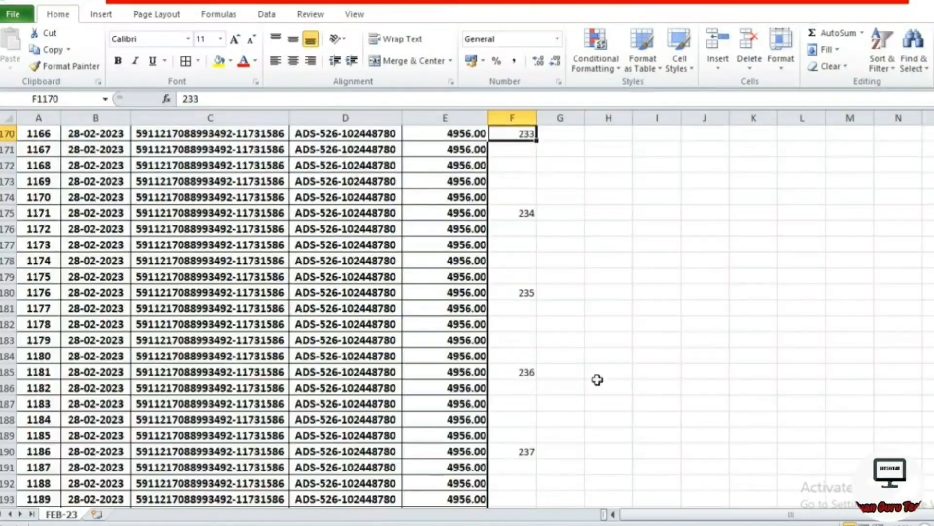
key("Page_Up")
key("Page_Up")
key("Page_Up")
key("Page_Up")
key("Page_Up")
key("Page_Up")
key("Page_Up")
key("Page_Up")
key("Page_Up")
key("Page_Up")
key("Page_Up")
key("Page_Up")
key("Page_Up")
key("Page_Up")
key("Page_Up")
key("Page_Up")
key("Page_Up")
key("Page_Up")
key("Page_Up")
key("Page_Up")
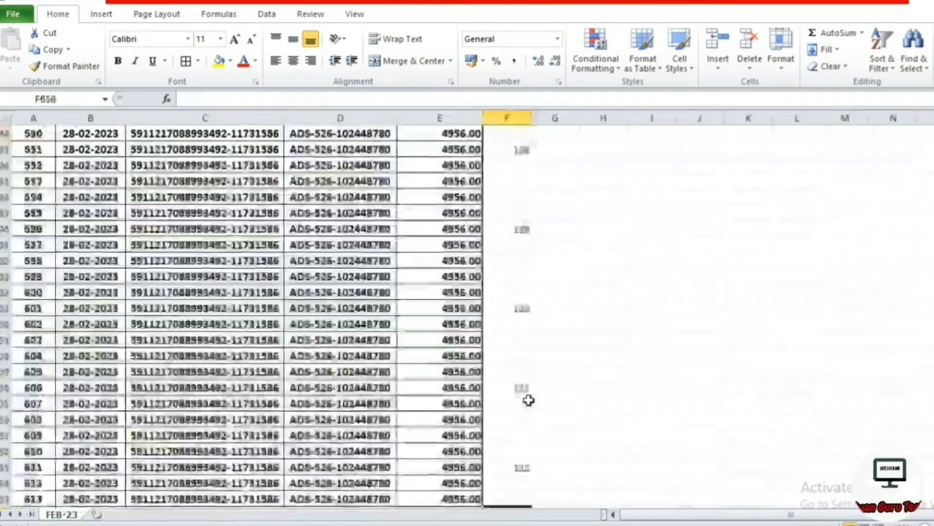
key("Page_Up")
key("Page_Up")
key("Page_Up")
key("Page_Up")
key("Page_Up")
key("Page_Up")
key("Page_Up")
key("Page_Up")
key("Page_Up")
key("Page_Up")
key("Page_Up")
key("Page_Up")
key("Page_Up")
key("Page_Up")
key("Page_Up")
key("Page_Up")
key("Page_Up")
key("Page_Up")
key("Page_Up")
key("Page_Up")
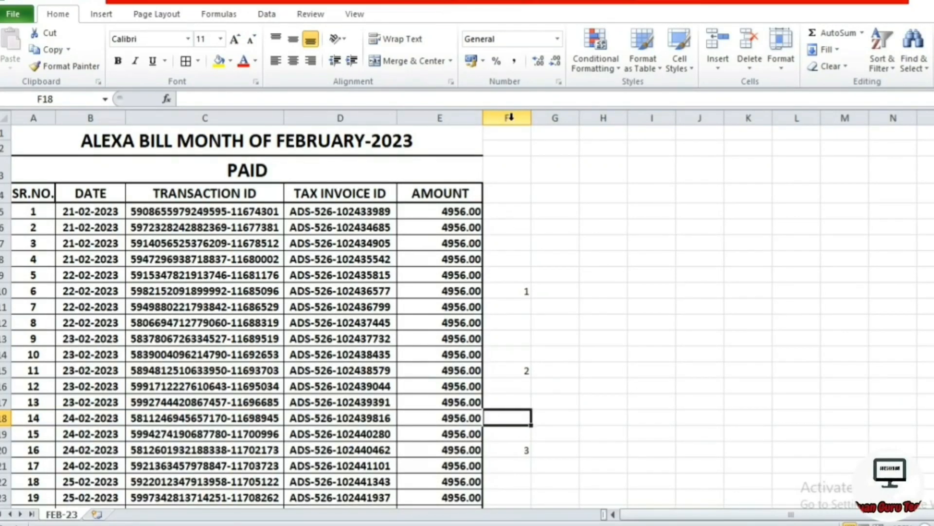
Select column F's numeric constants via Go To Special, with Text, Logicals and Errors unticked.
left_click(510, 117)
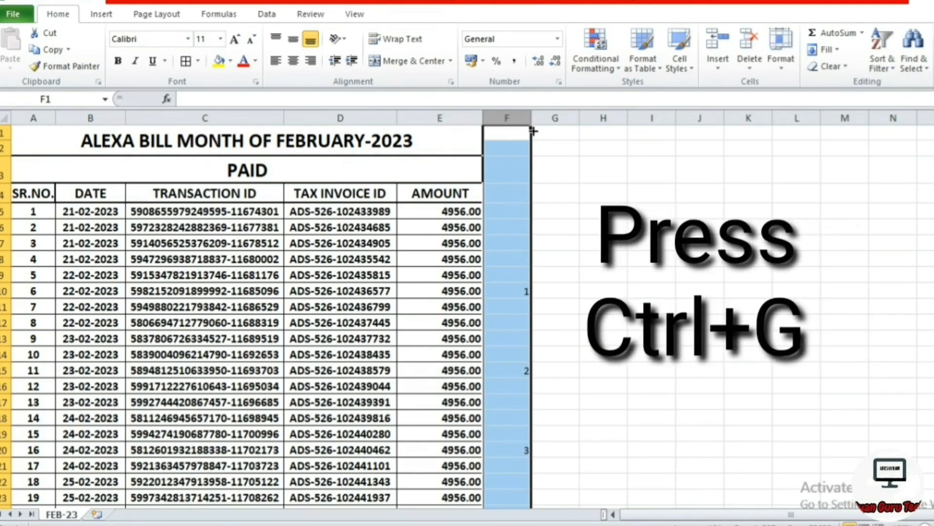
key("ctrl+g")
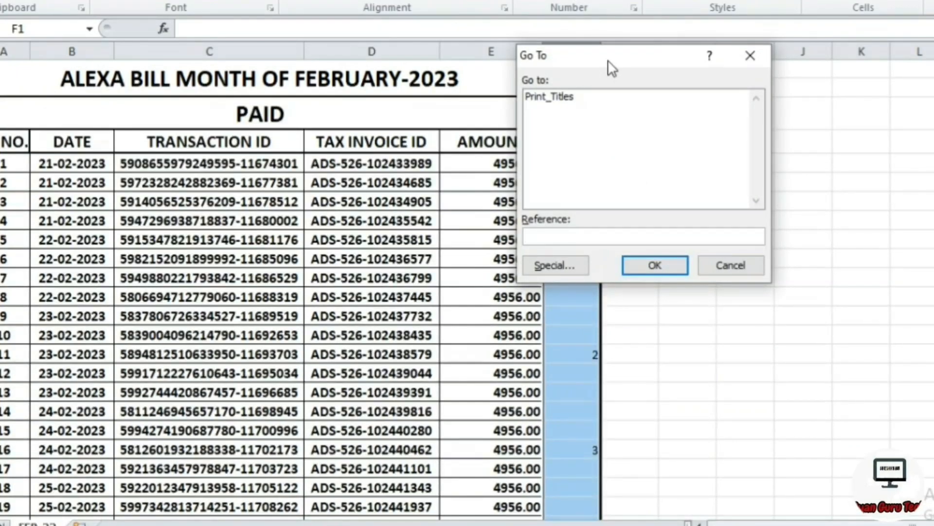
left_click_drag(608, 60, 780, 62)
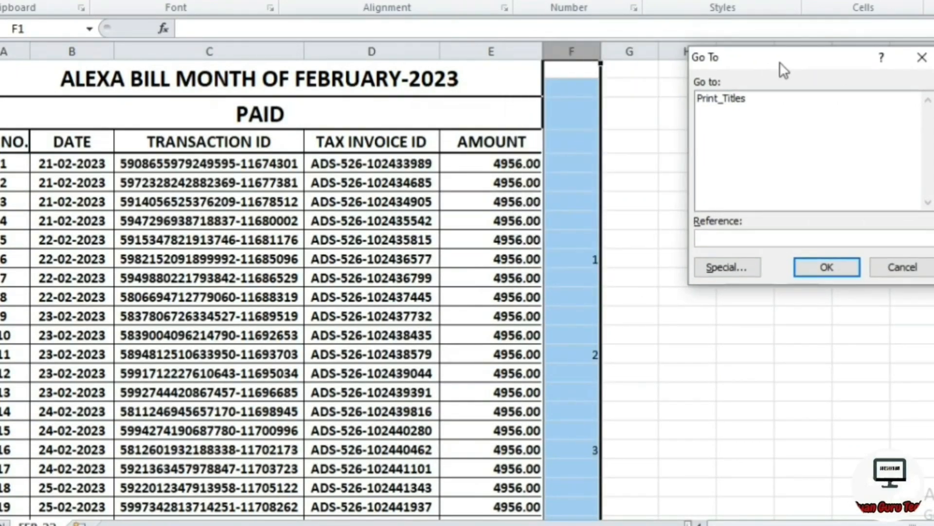
left_click(732, 271)
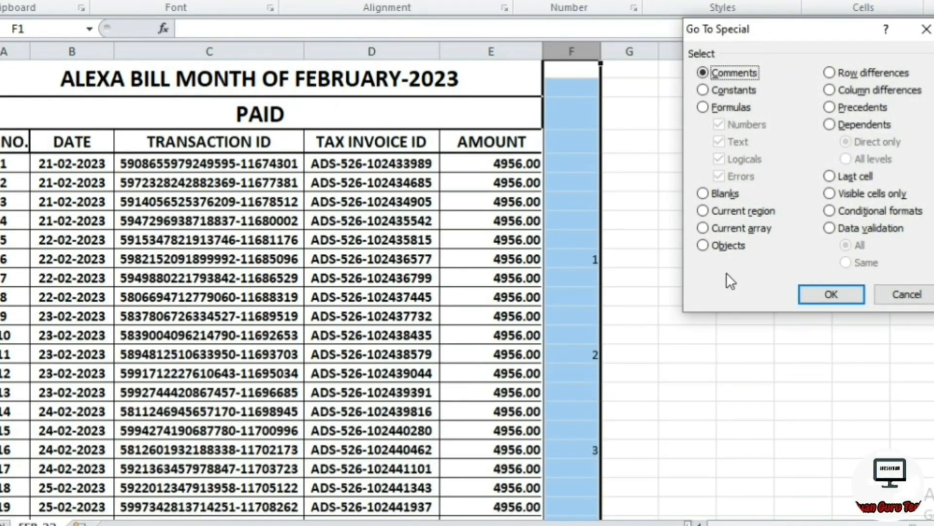
left_click(703, 90)
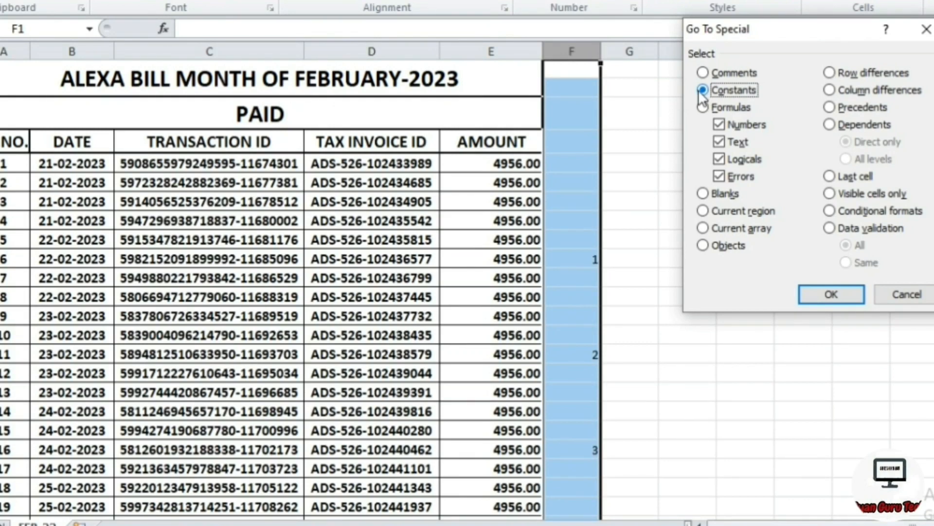
left_click(718, 142)
left_click(718, 159)
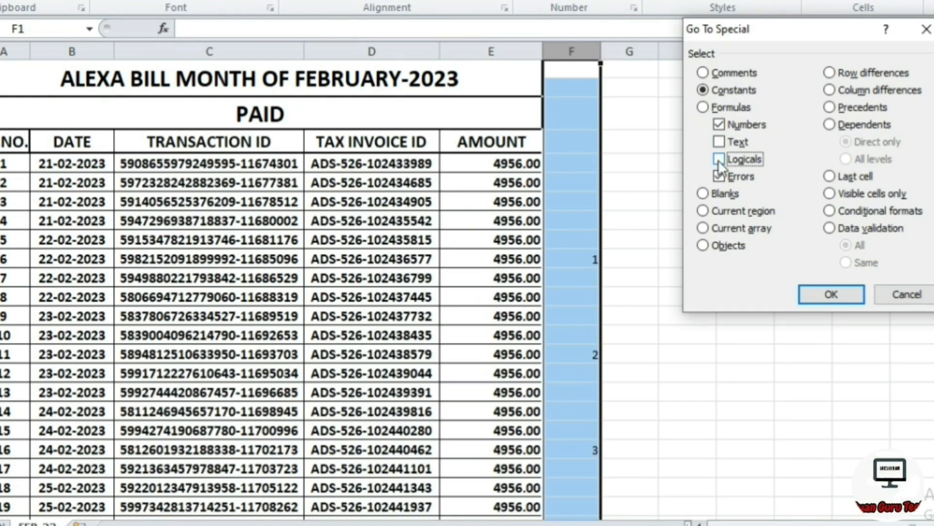
left_click(718, 176)
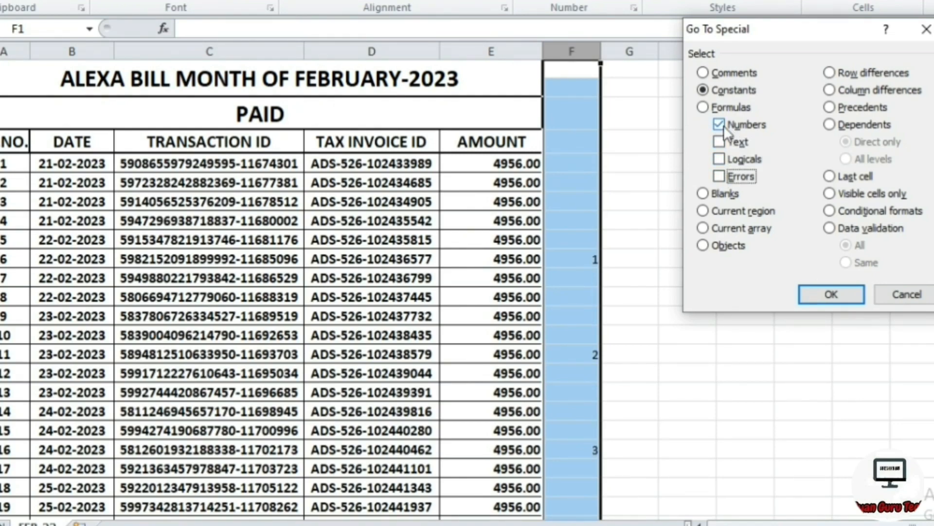
left_click(833, 294)
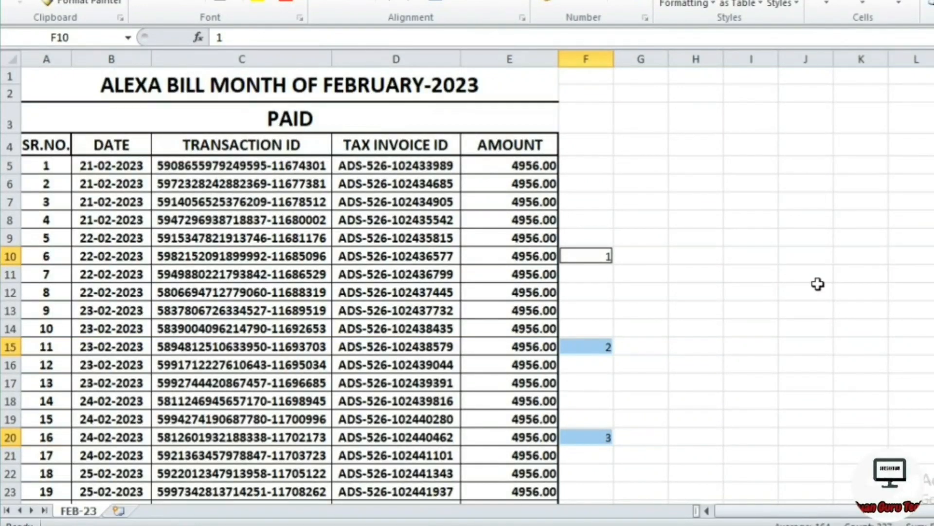
Insert an entire blank row above each selected marker cell and review the grouped list.
key("ctrl+plus")
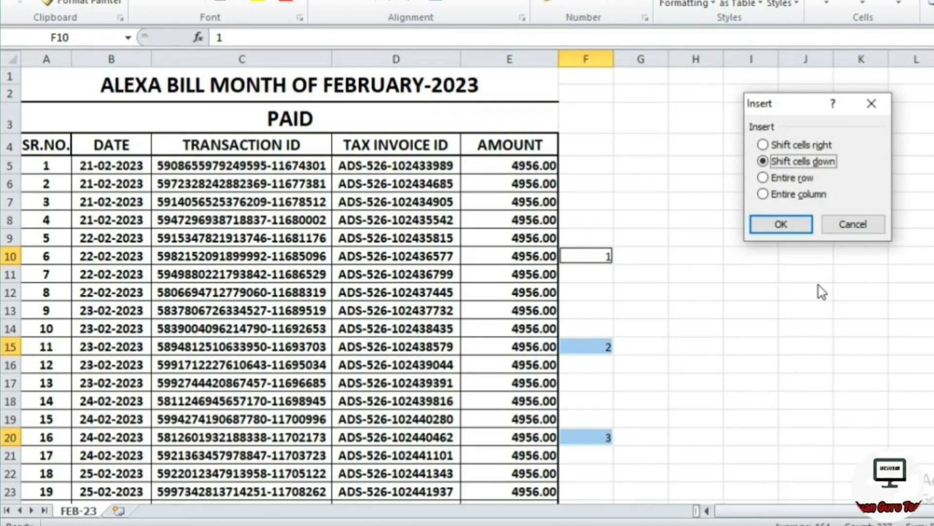
key("alt+r")
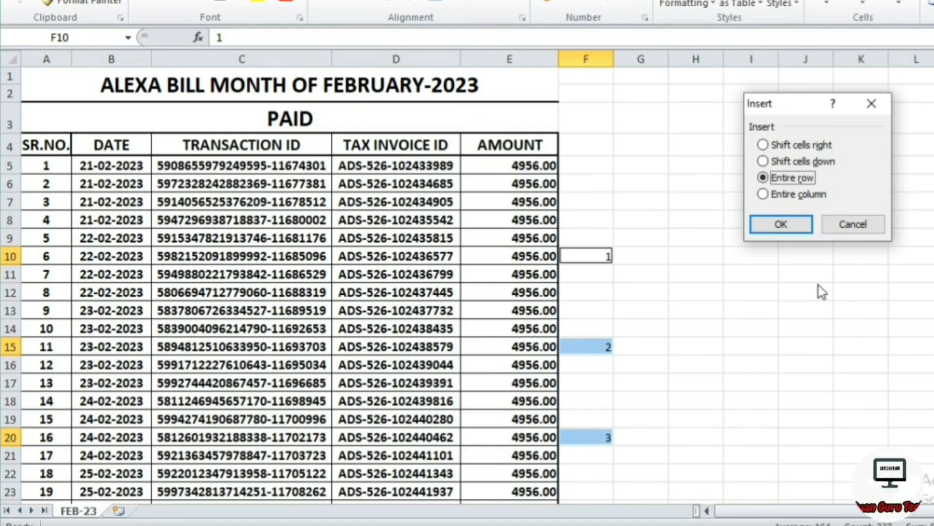
key("Return")
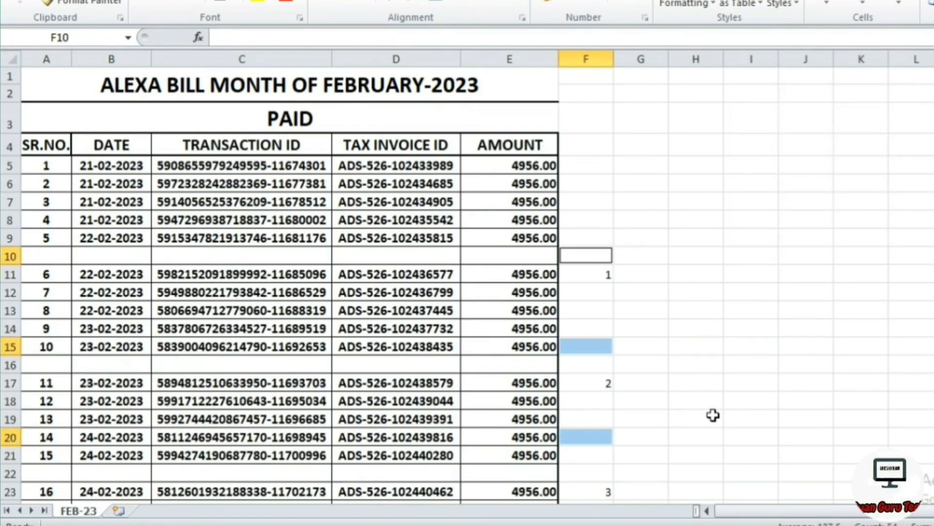
scroll(713, 415, "down", 5)
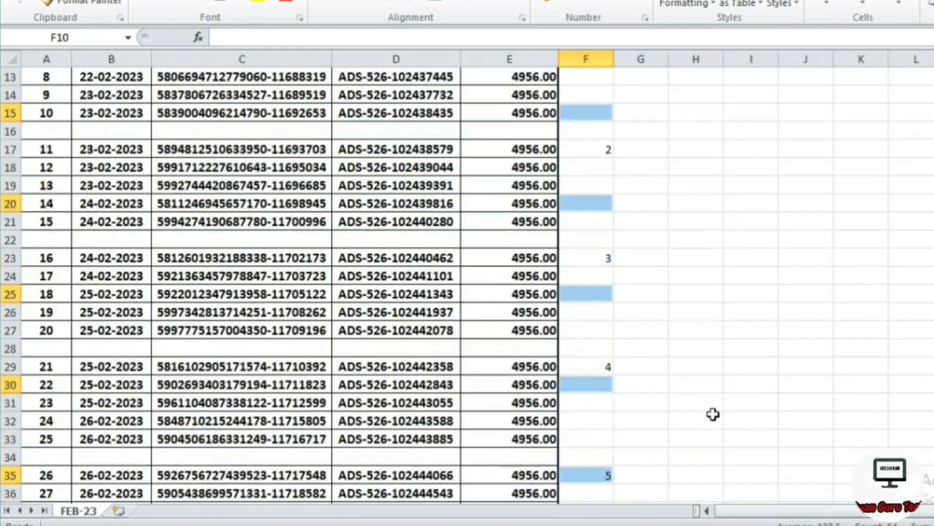
scroll(713, 415, "down", 2)
scroll(713, 415, "down", 3)
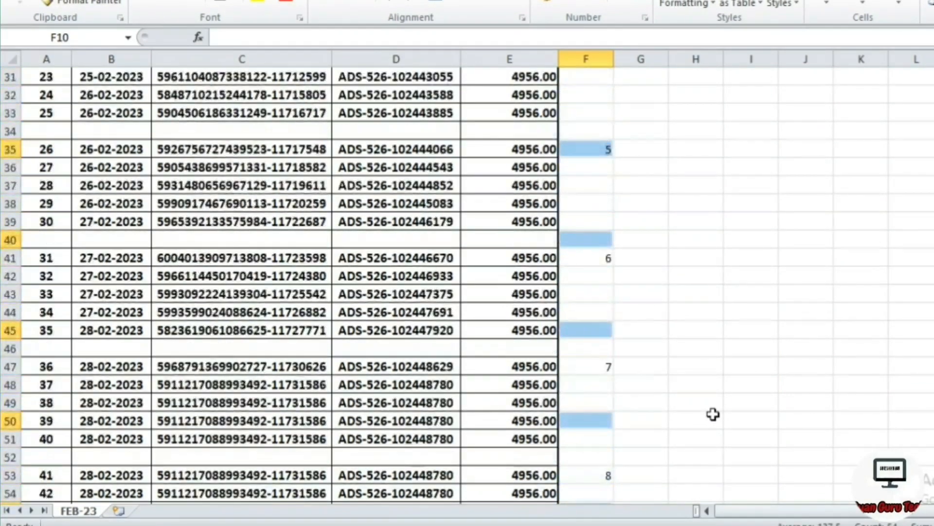
scroll(712, 415, "down", 3)
scroll(713, 415, "down", 1)
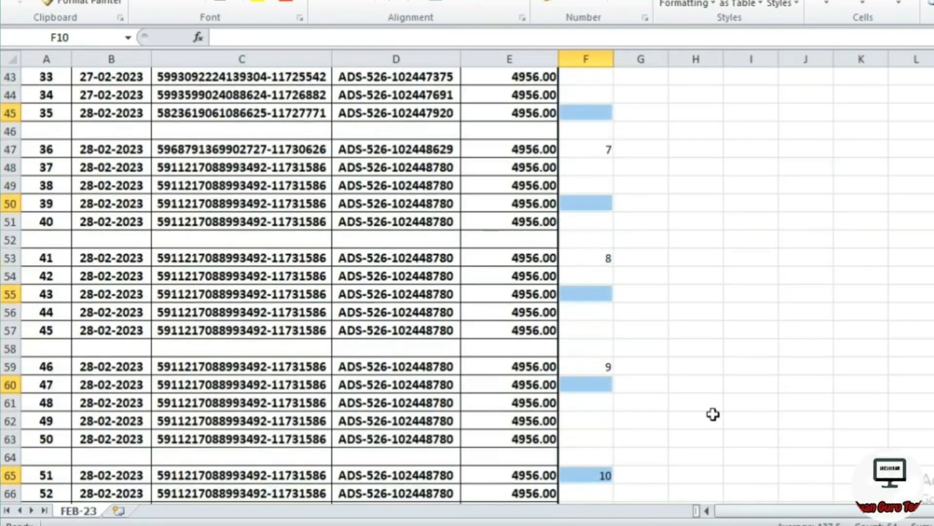
scroll(712, 414, "down", 5)
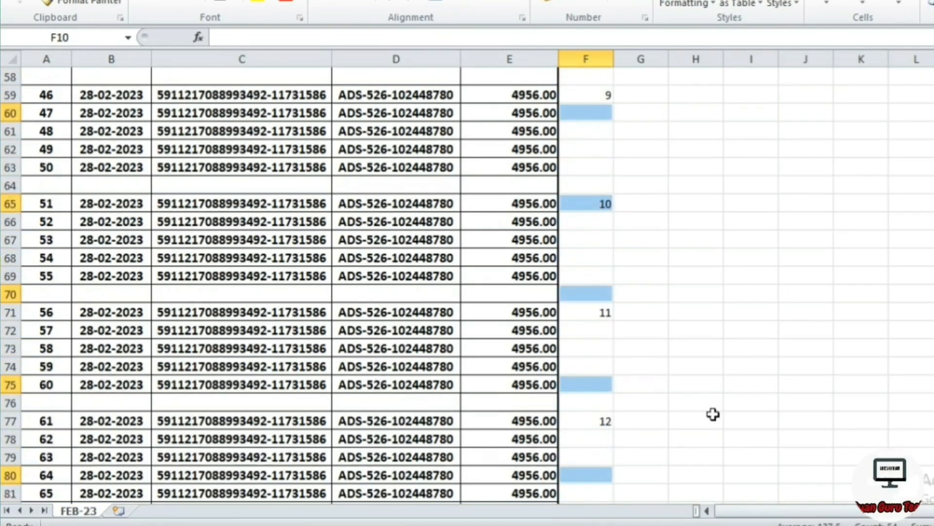
scroll(713, 414, "down", 2)
scroll(713, 413, "down", 2)
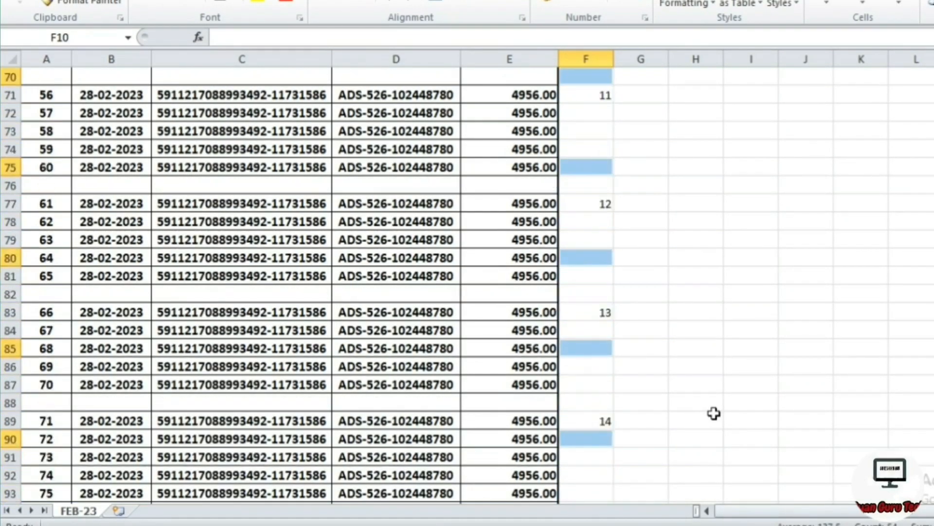
scroll(713, 413, "down", 2)
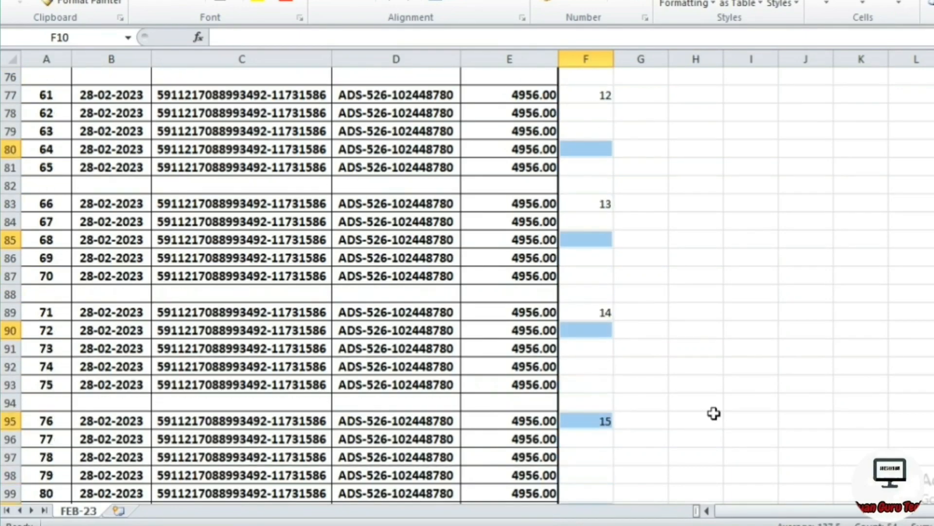
scroll(713, 413, "down", 1)
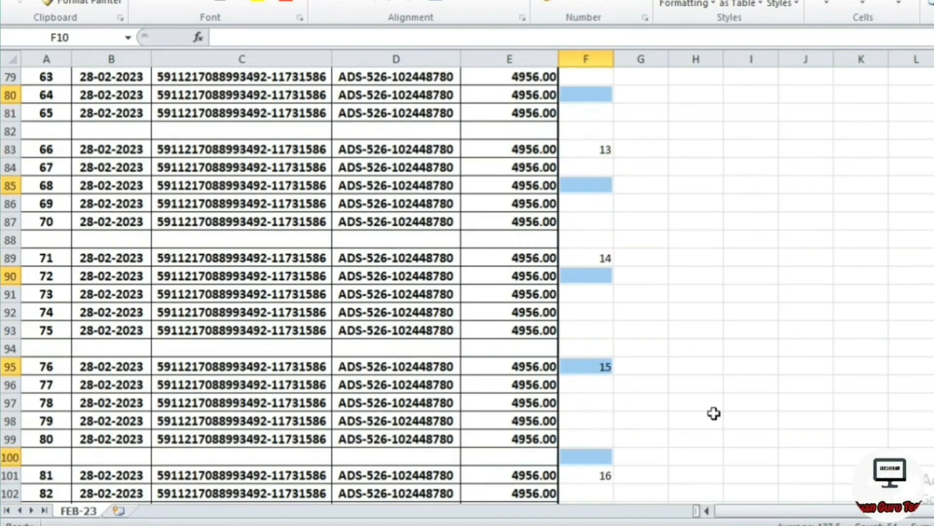
scroll(713, 414, "down", 5)
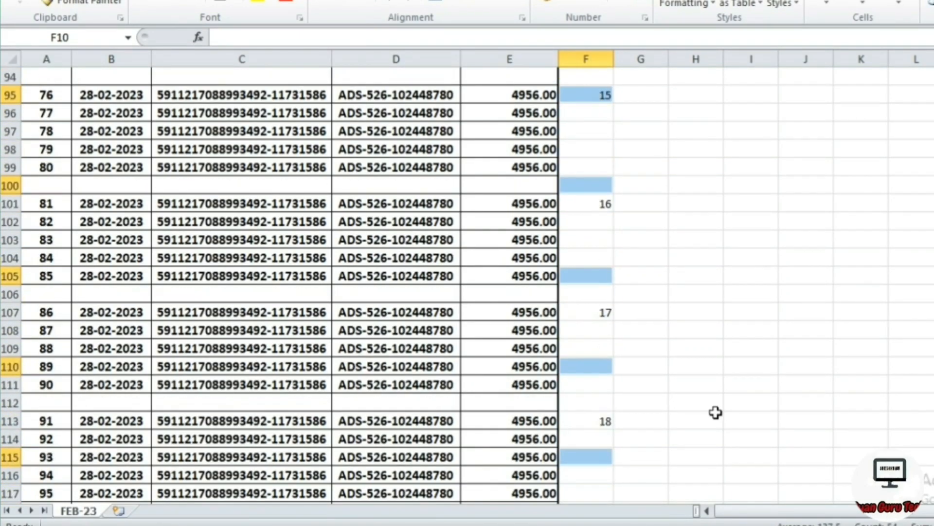
scroll(716, 413, "down", 2)
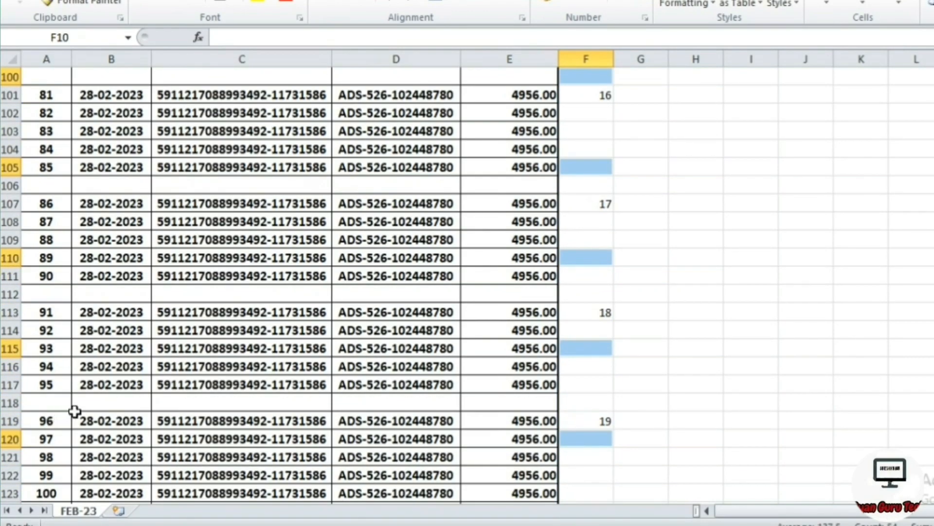
scroll(77, 410, "down", 4)
scroll(227, 400, "down", 5)
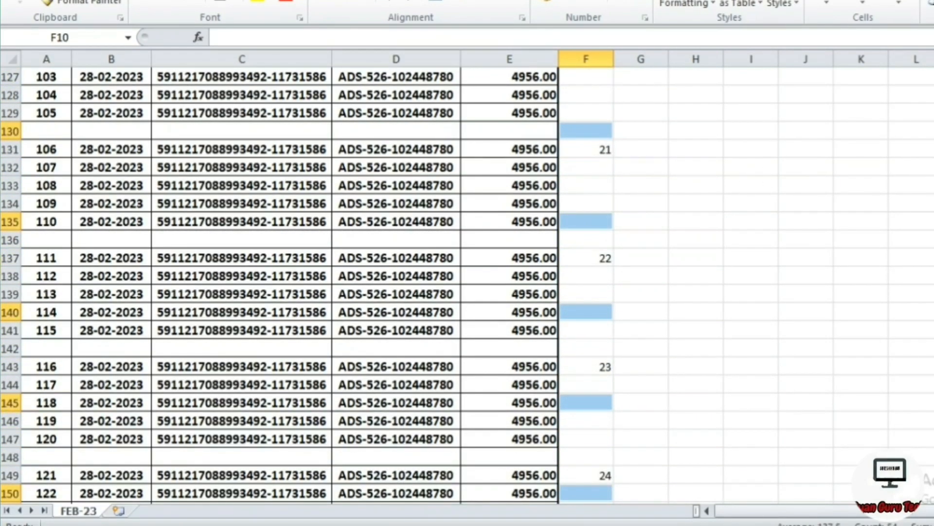
scroll(306, 287, "up", 1)
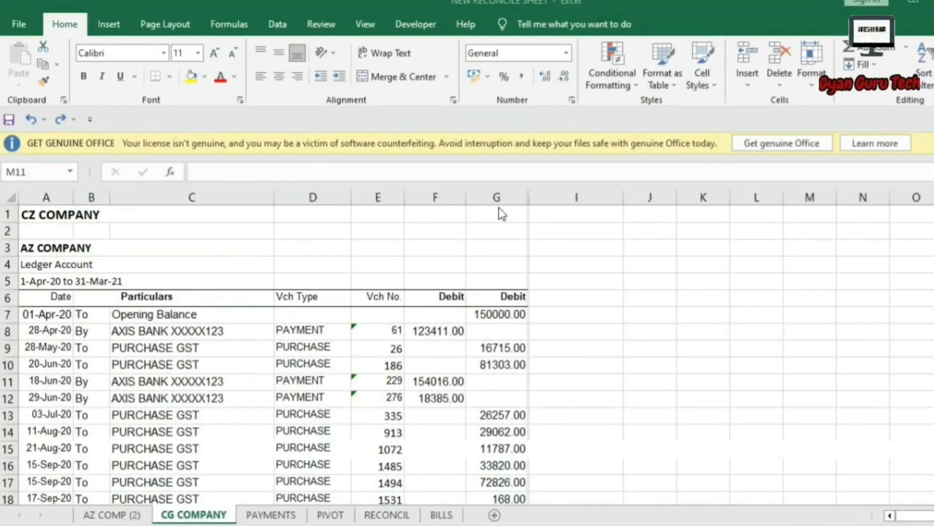
Apply a Greater Than 50000 rule with Light Red Fill and Dark Red Text to column G.
left_click(494, 197)
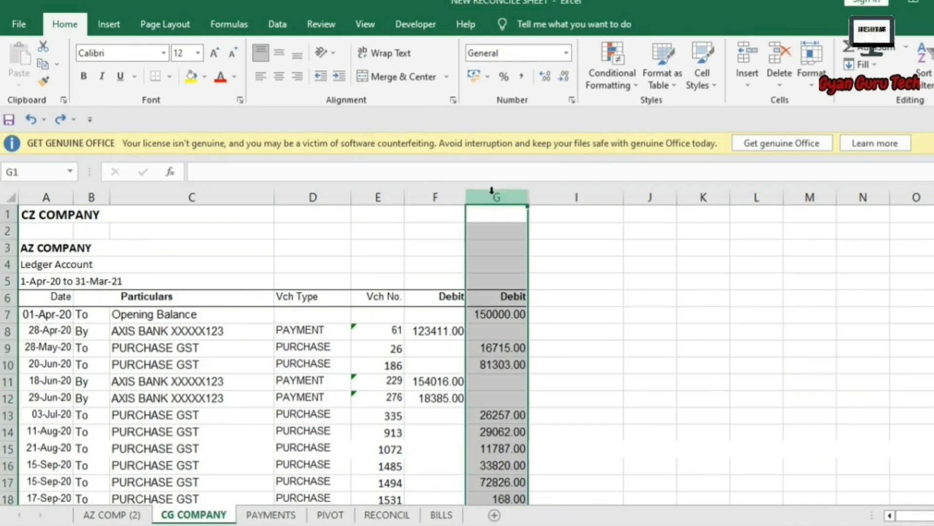
left_click(603, 75)
mouse_move(617, 112)
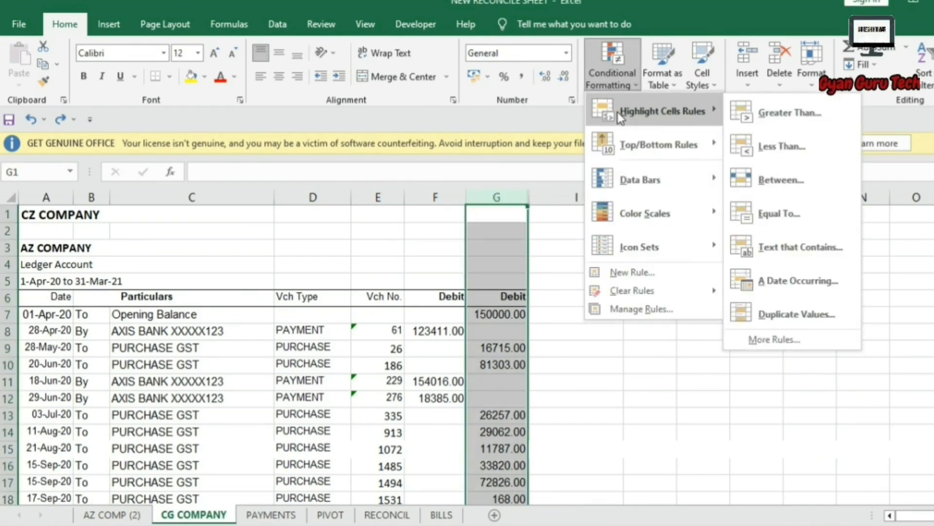
left_click(774, 121)
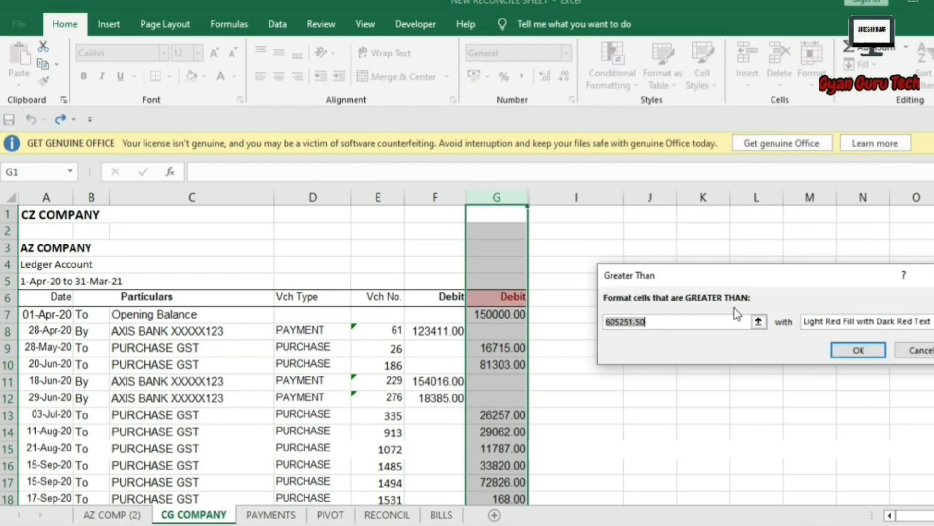
type("5000")
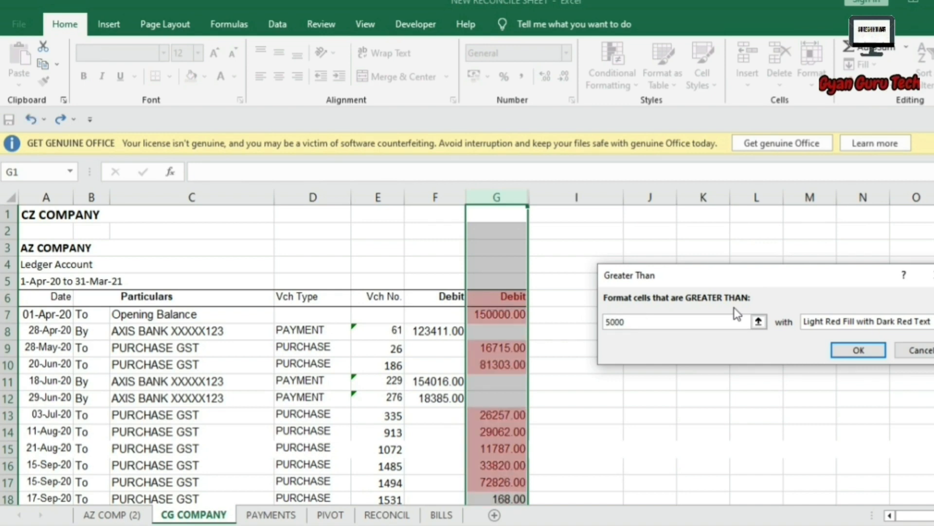
type("0")
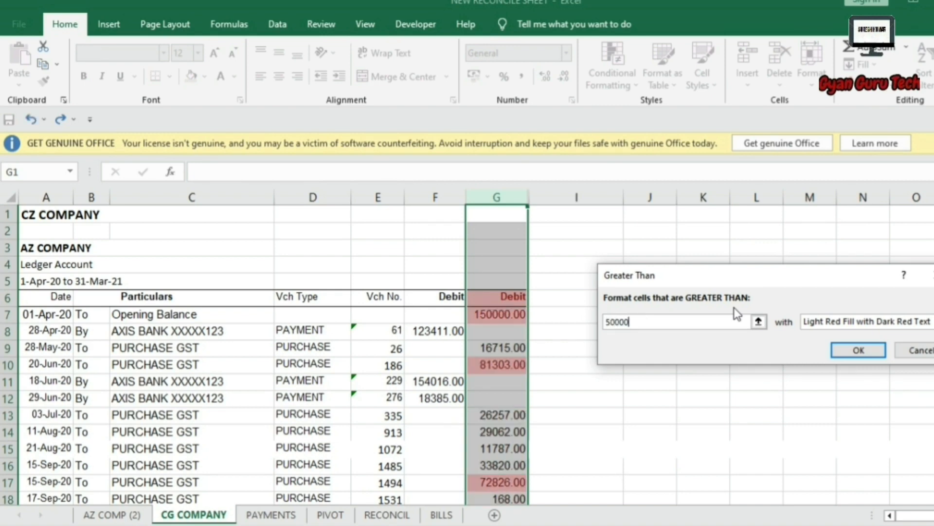
left_click(874, 350)
Check the highlighted debits 81303, 72826, 78523, 63764, 51156 and 73488, then reselect column G.
left_click(500, 362)
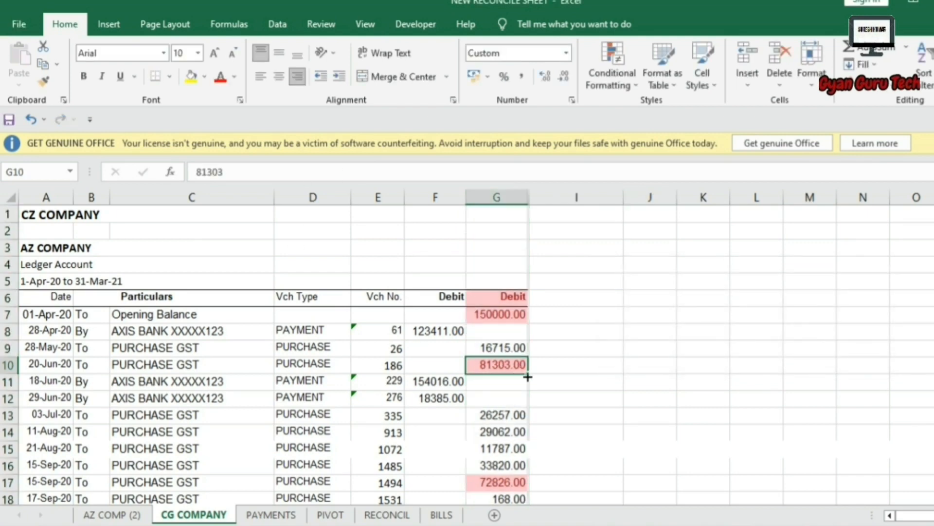
scroll(501, 374, "down", 1)
left_click(510, 431)
scroll(509, 431, "down", 3)
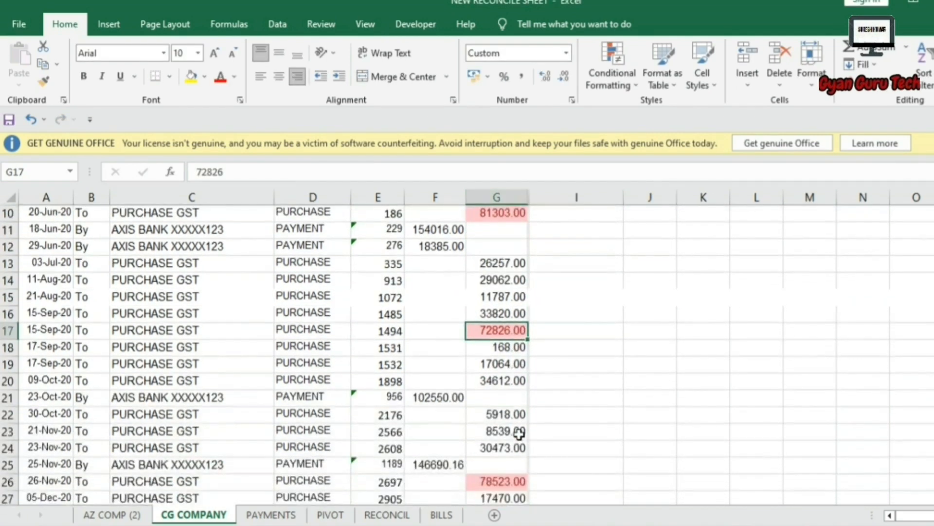
left_click(510, 430)
scroll(516, 433, "down", 2)
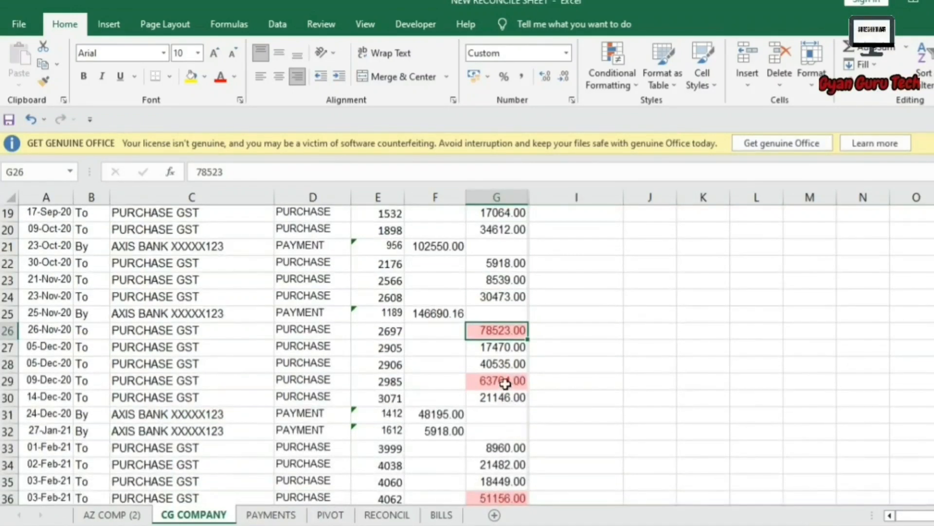
left_click(506, 382)
scroll(514, 401, "down", 2)
left_click(515, 403)
scroll(504, 412, "down", 3)
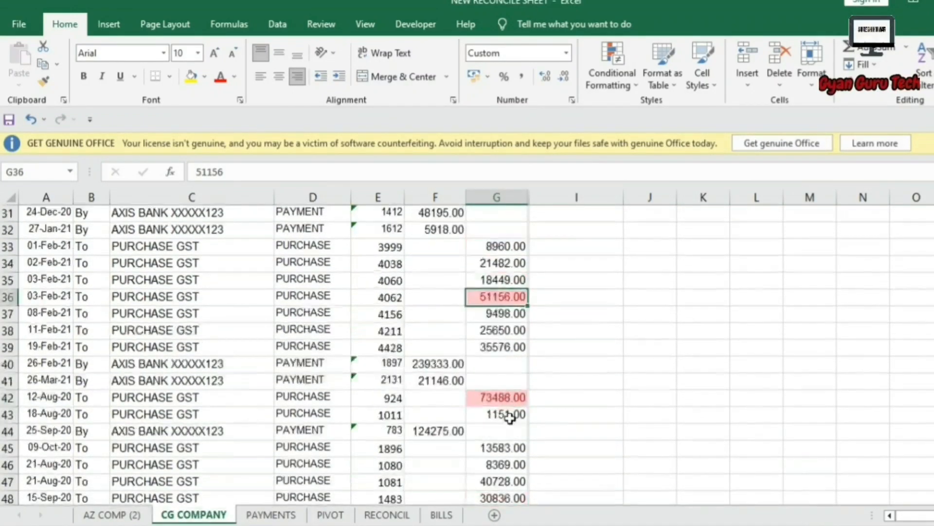
left_click(486, 354)
scroll(492, 396, "down", 2)
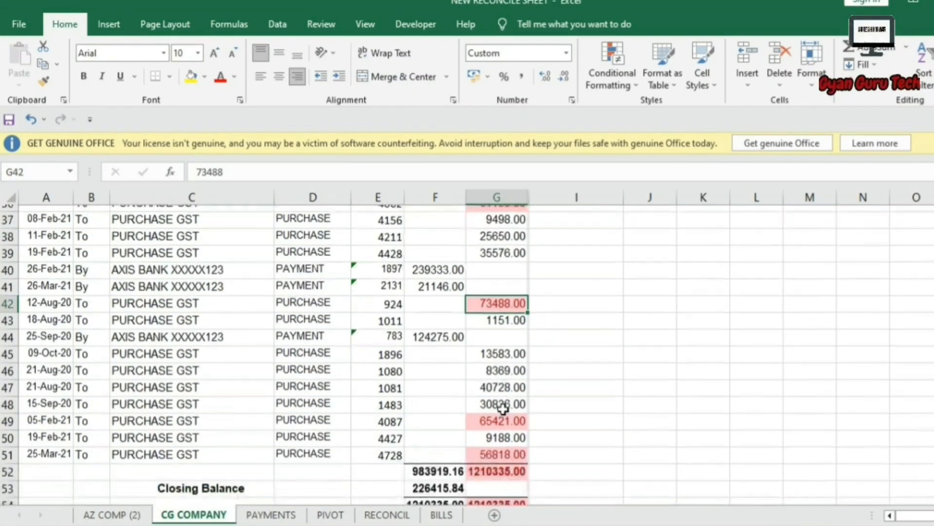
scroll(503, 411, "up", 4)
scroll(507, 408, "up", 9)
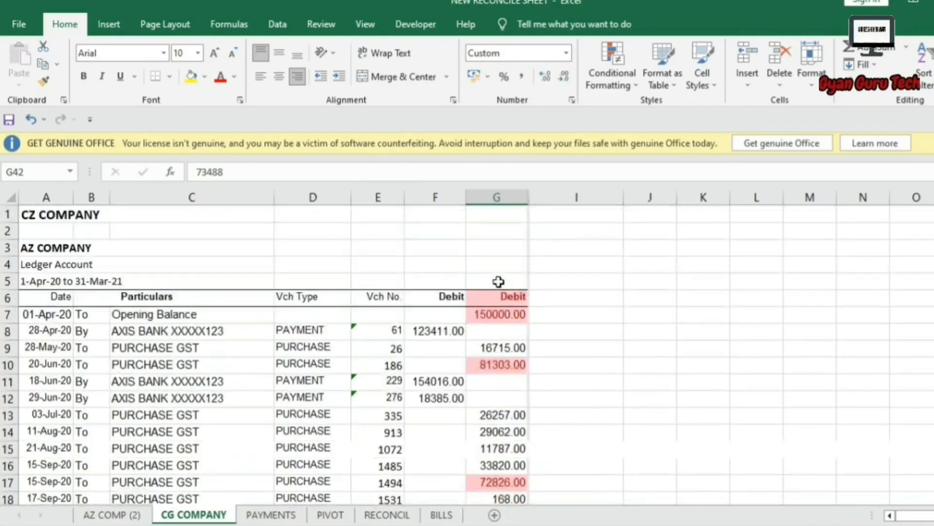
left_click(496, 196)
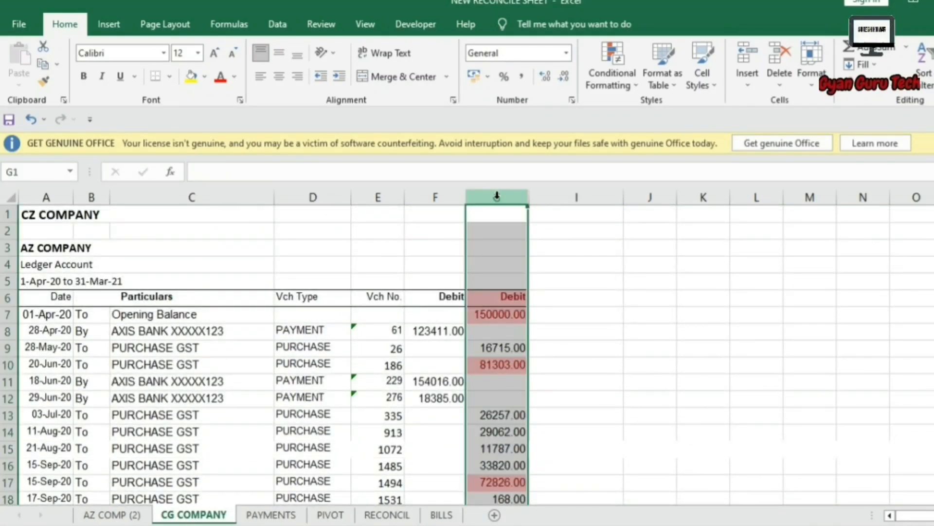
key("ctrl+z")
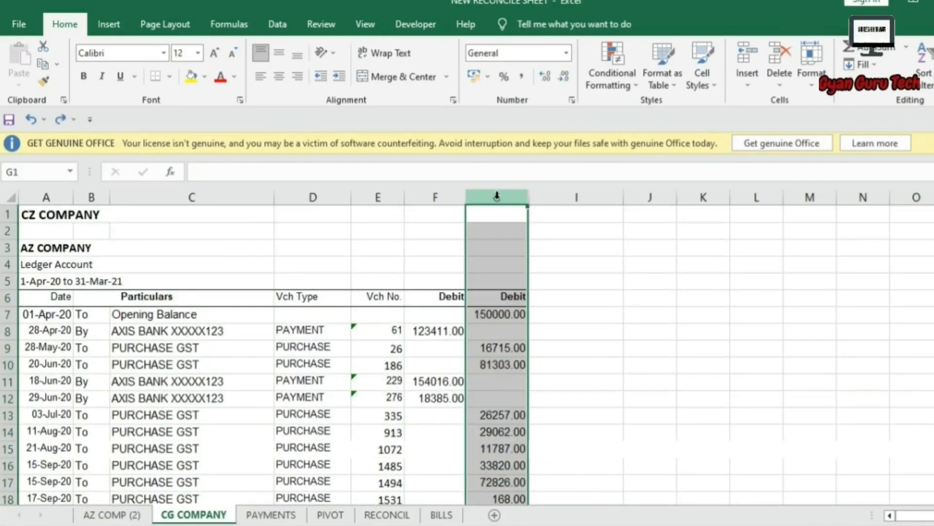
left_click(602, 83)
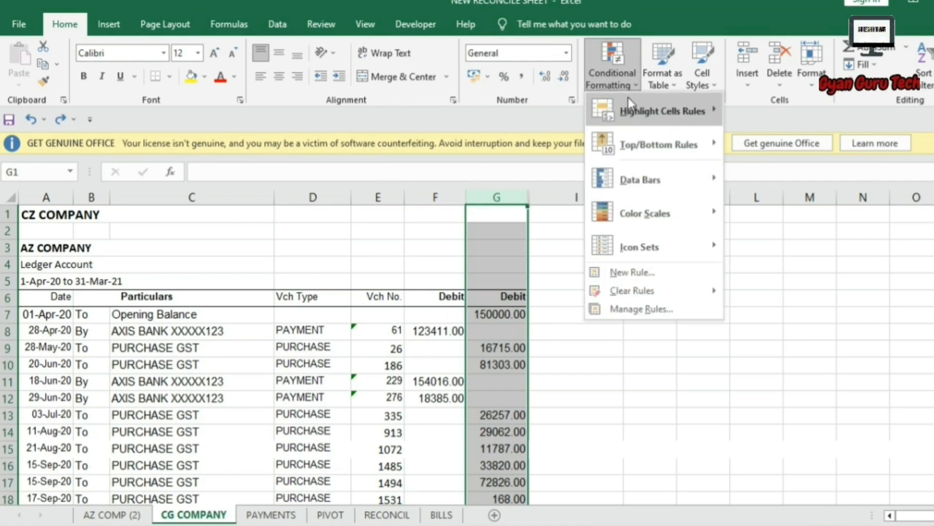
mouse_move(634, 104)
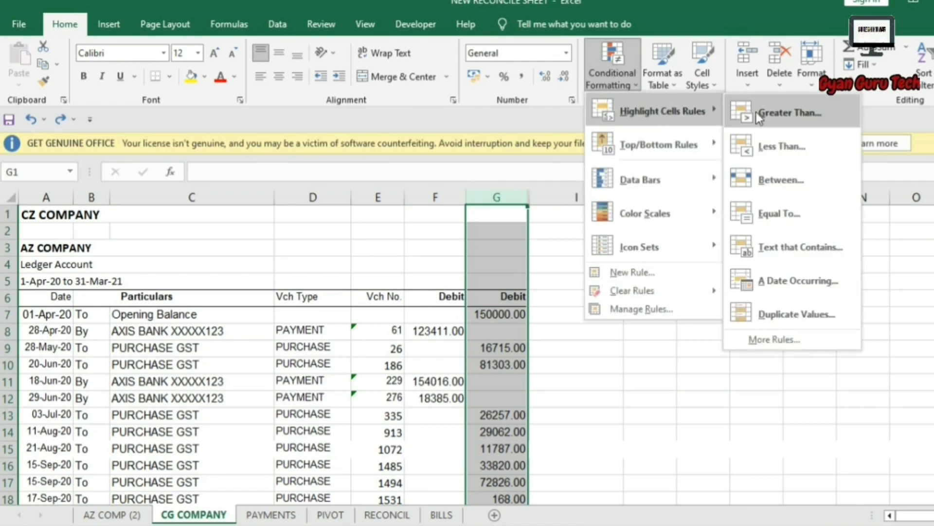
left_click(768, 153)
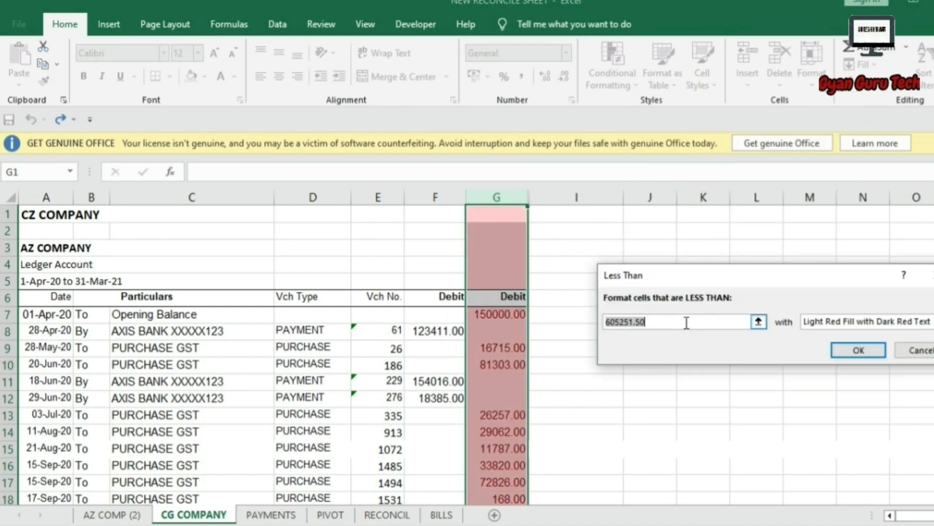
type("1000")
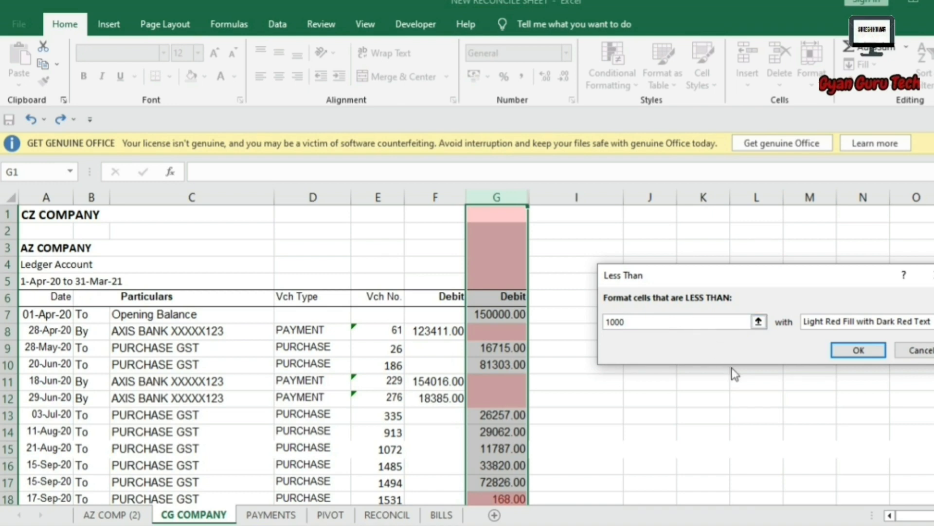
type("0")
left_click(859, 350)
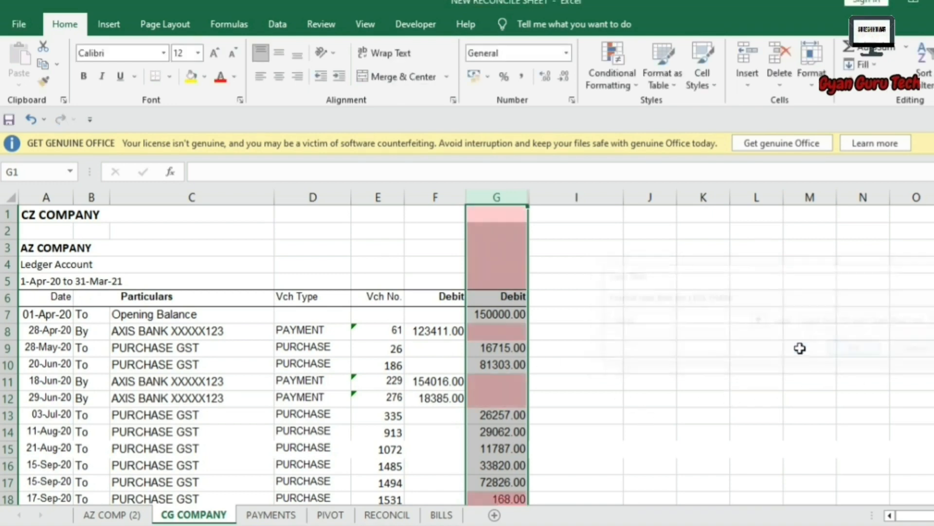
scroll(684, 393, "down", 3)
left_click(532, 411)
scroll(549, 408, "down", 3)
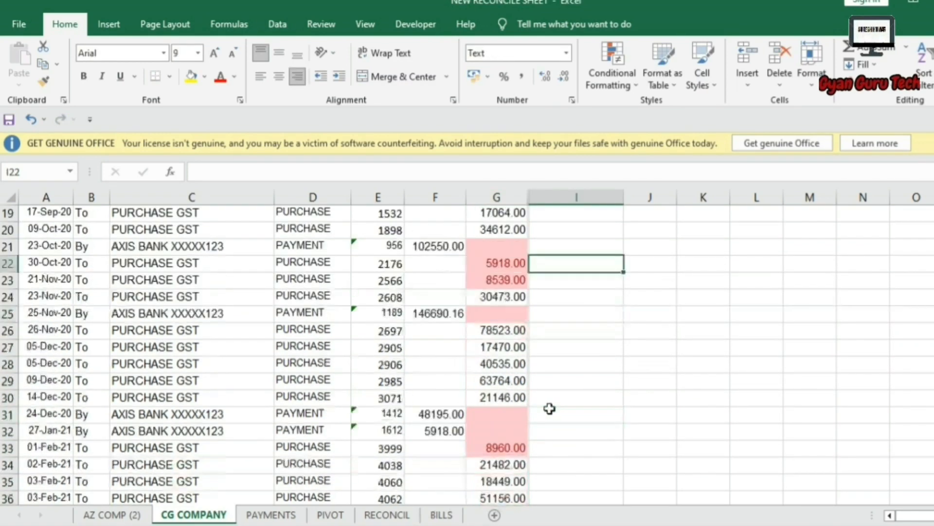
scroll(550, 408, "down", 6)
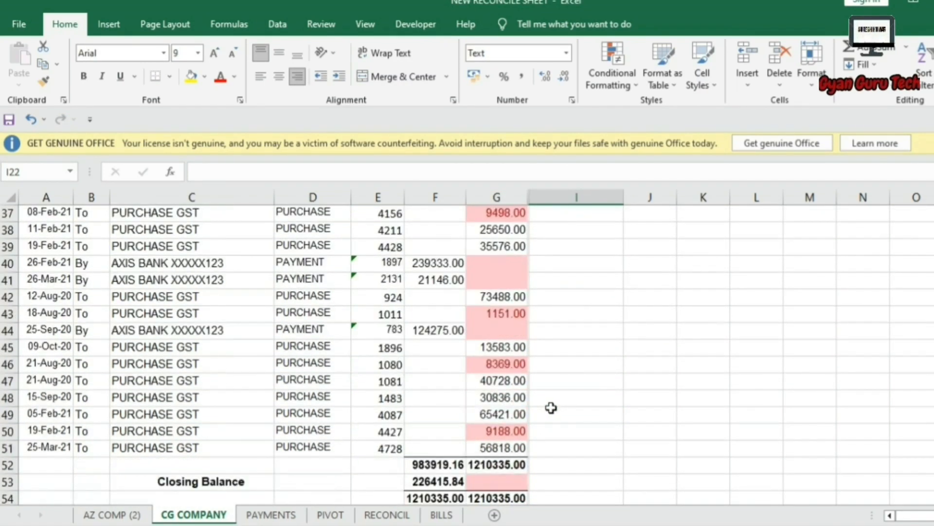
left_click(519, 428)
left_click(514, 361)
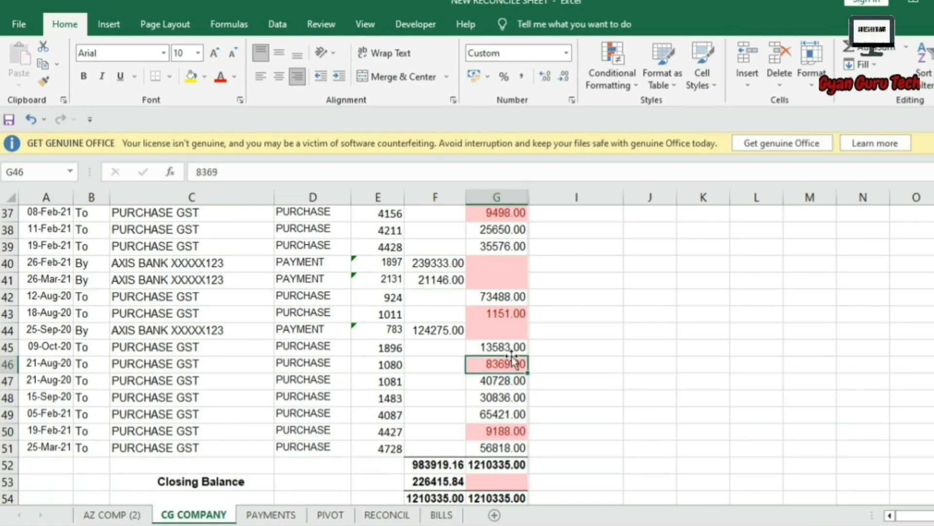
left_click(512, 313)
scroll(524, 288, "up", 2)
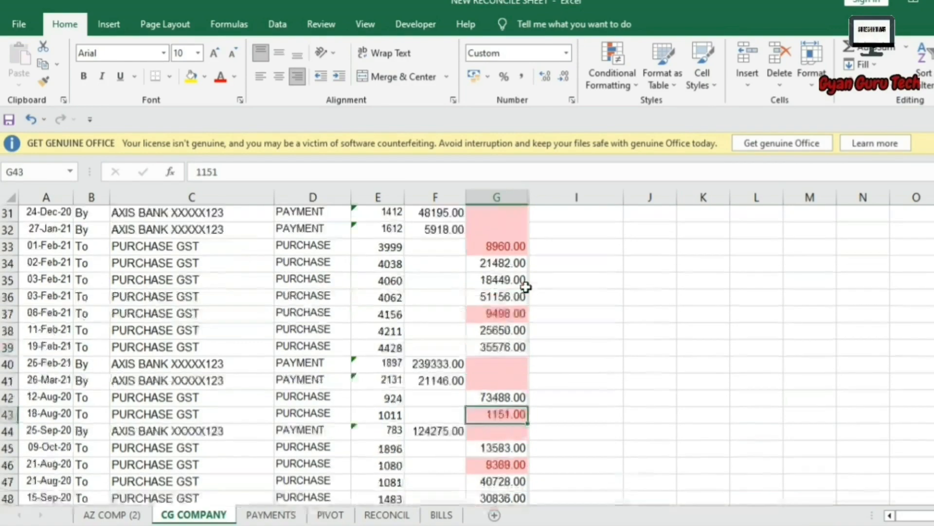
left_click(501, 313)
scroll(509, 311, "up", 5)
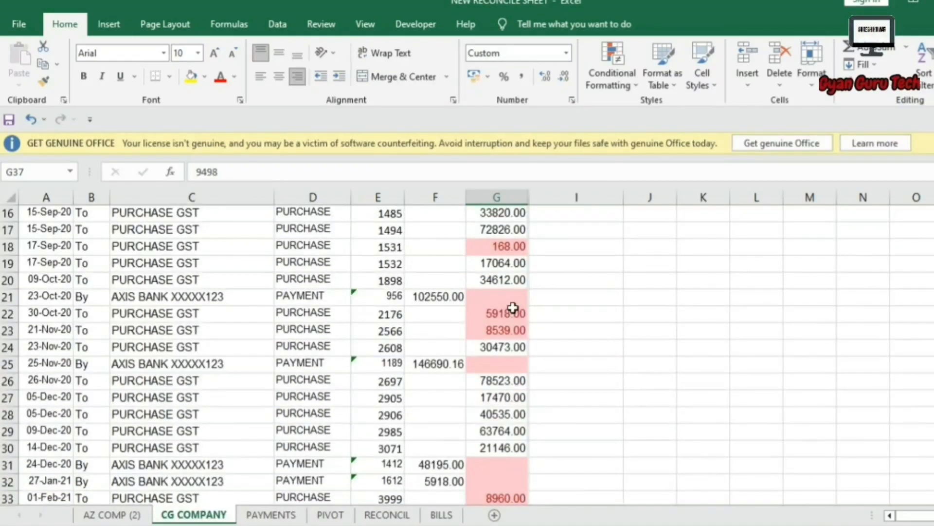
scroll(513, 307, "up", 5)
left_click(497, 197)
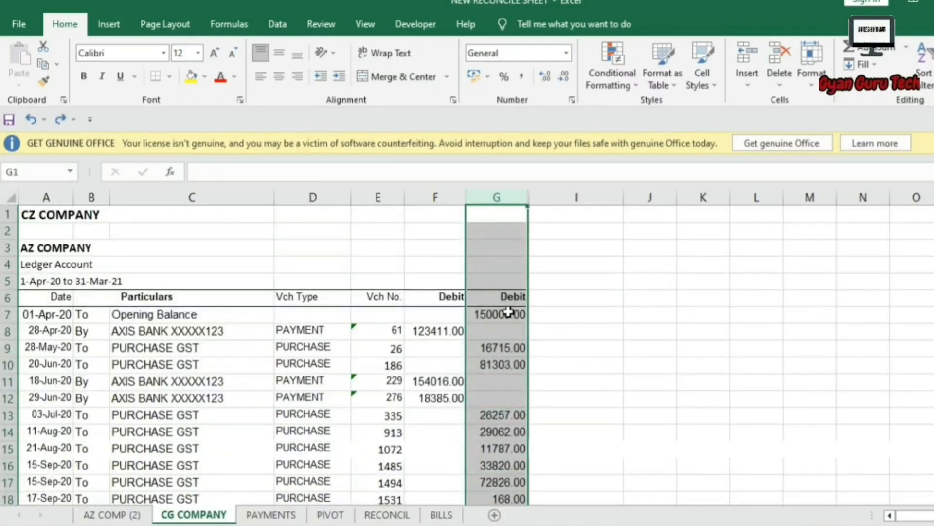
Add a Between rule highlighting column G debits from 1000 to 2000 in light red.
left_click(615, 67)
mouse_move(643, 109)
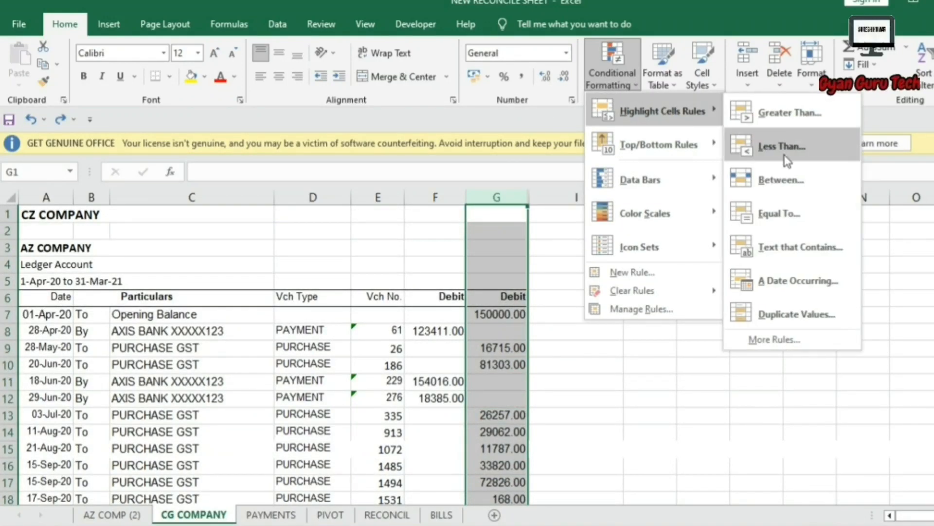
left_click(779, 179)
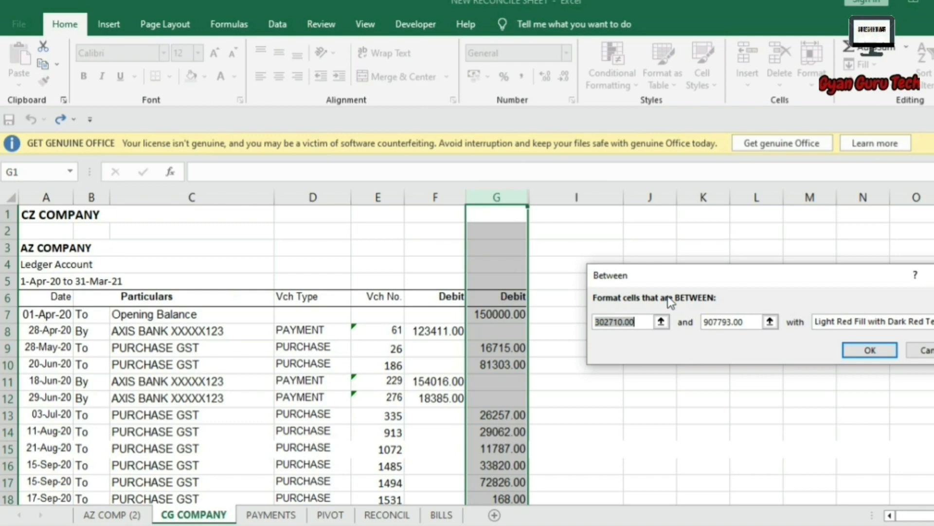
type("1000")
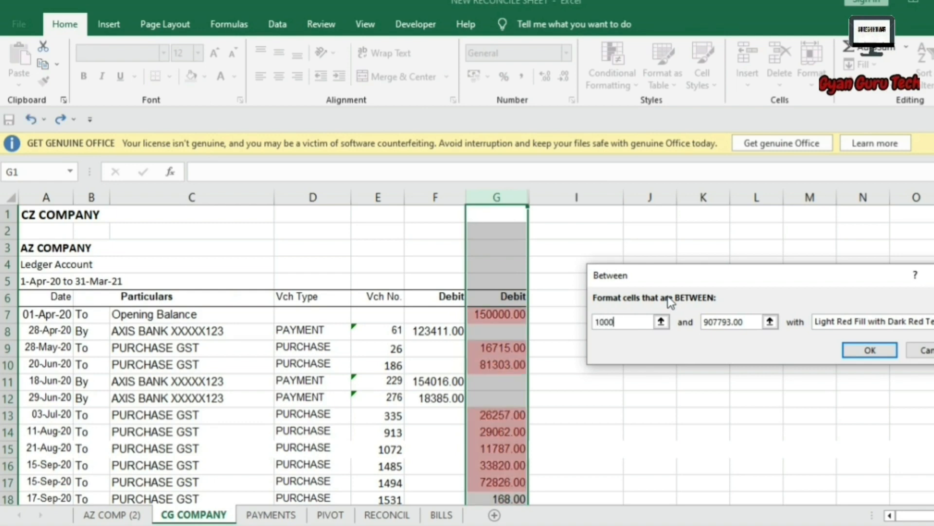
key("Tab")
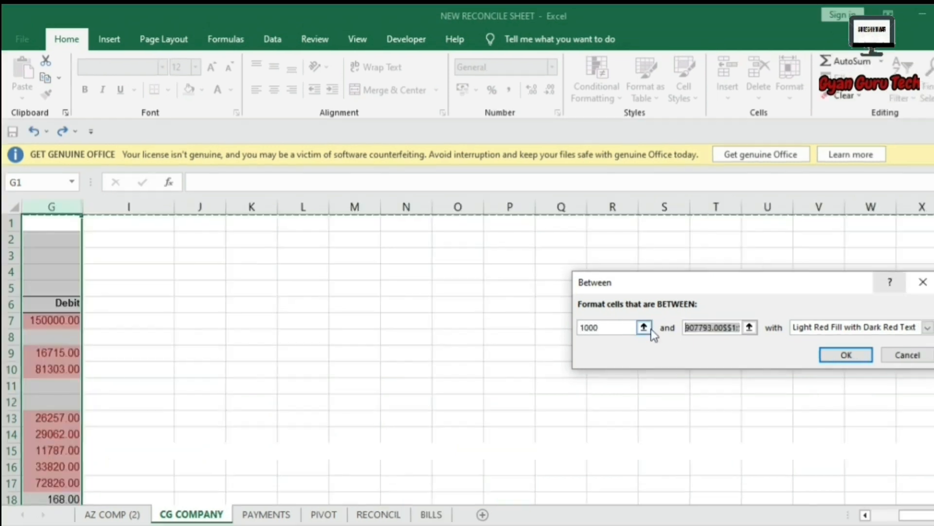
type("2000")
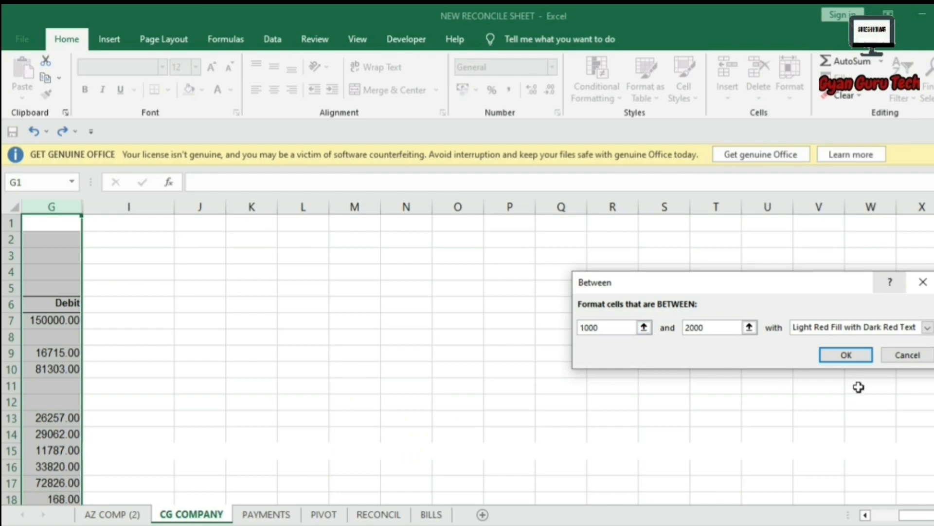
left_click(849, 358)
Confirm the debit 1151 in G43 is highlighted, then reselect column G.
left_click_drag(907, 515, 871, 520)
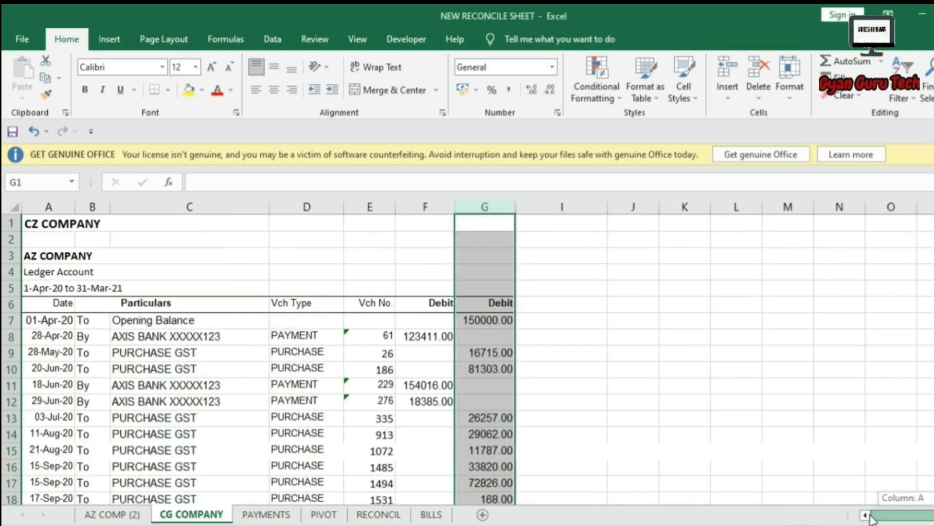
scroll(694, 389, "down", 11)
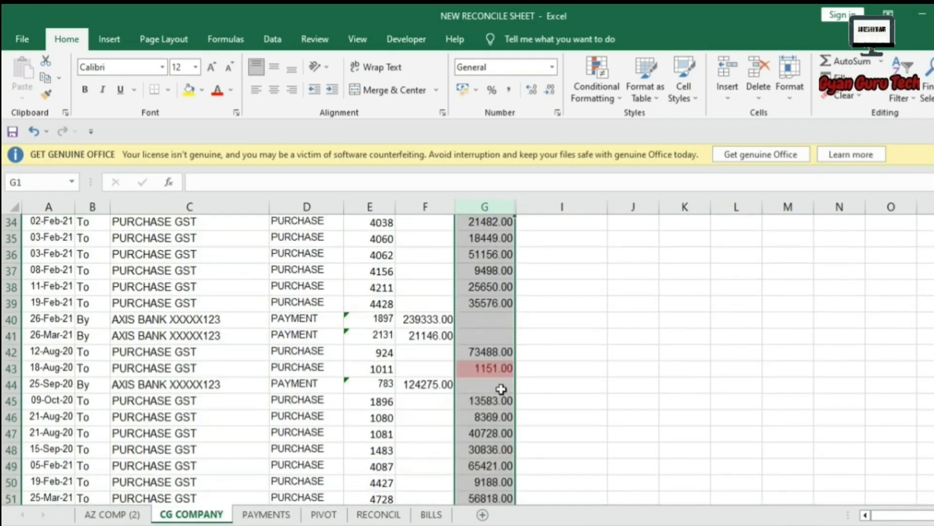
left_click(488, 368)
scroll(527, 393, "down", 3)
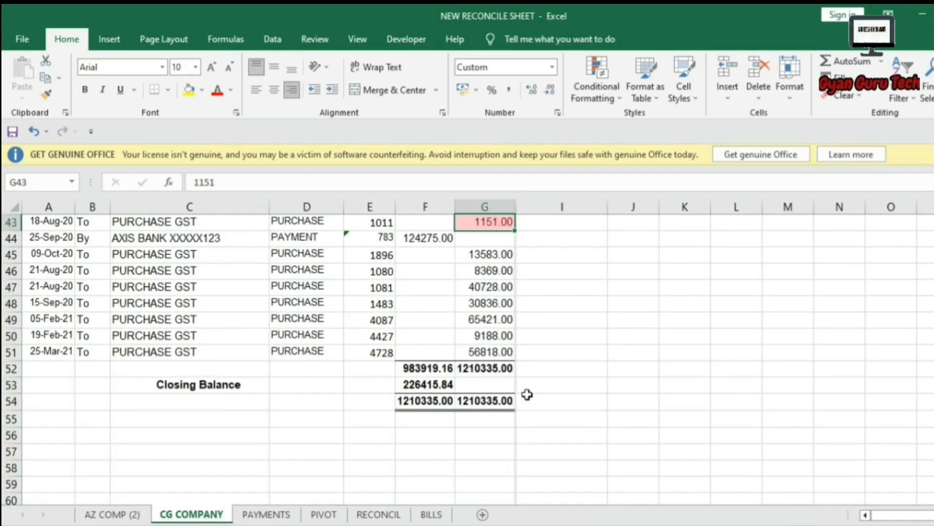
scroll(527, 394, "up", 11)
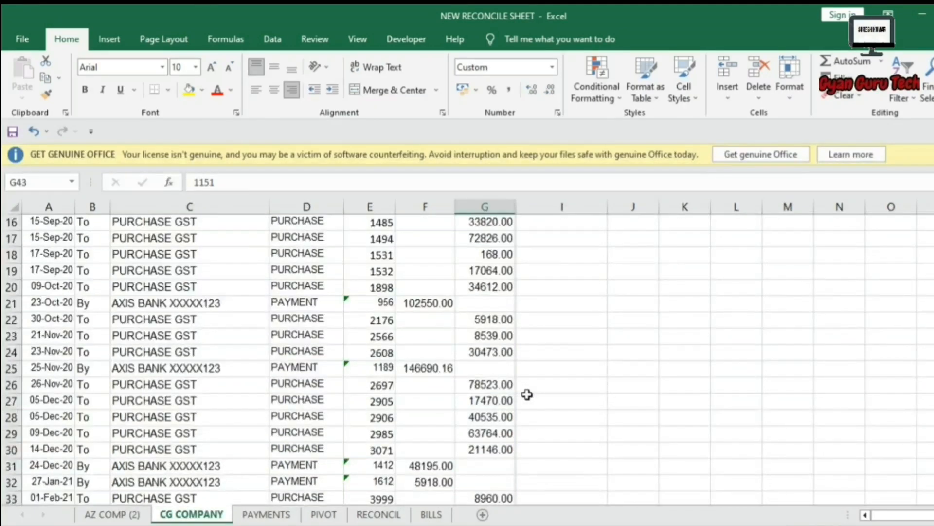
scroll(527, 394, "up", 1)
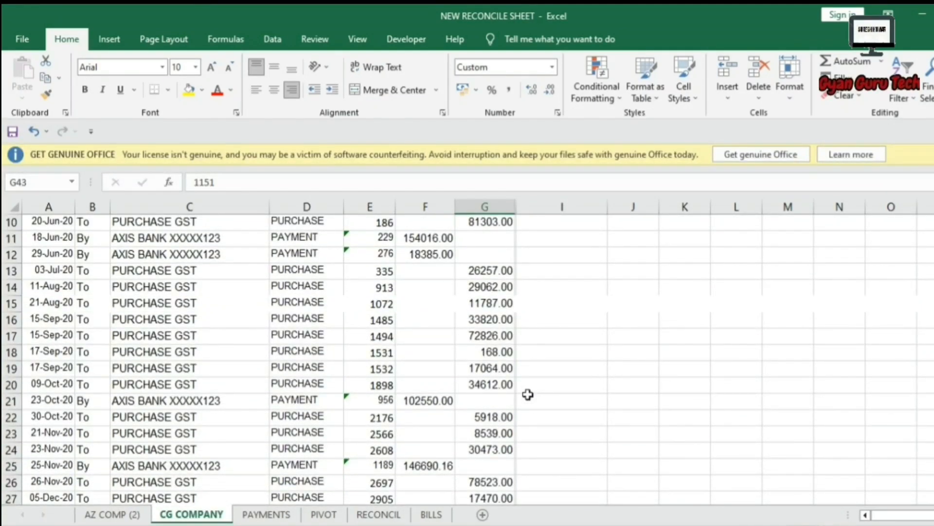
scroll(527, 394, "up", 2)
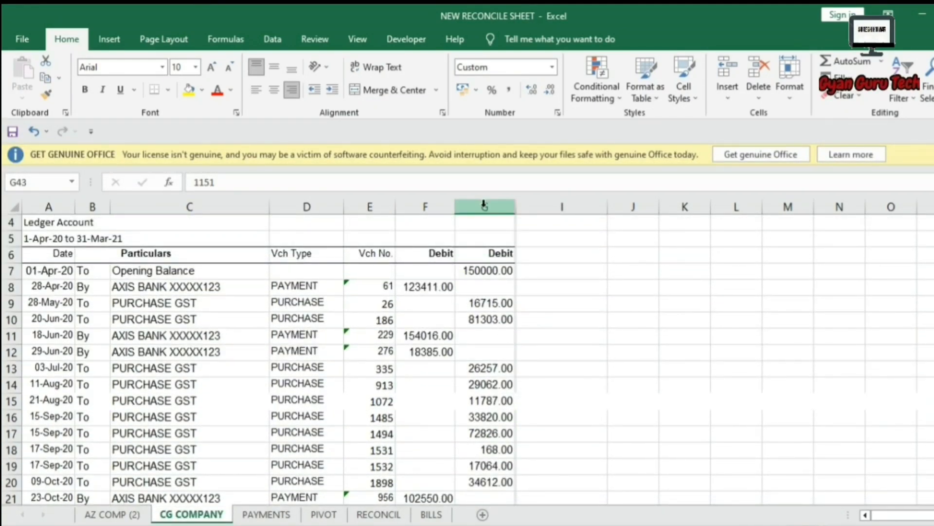
scroll(483, 203, "up", 1)
left_click(483, 203)
left_click(604, 97)
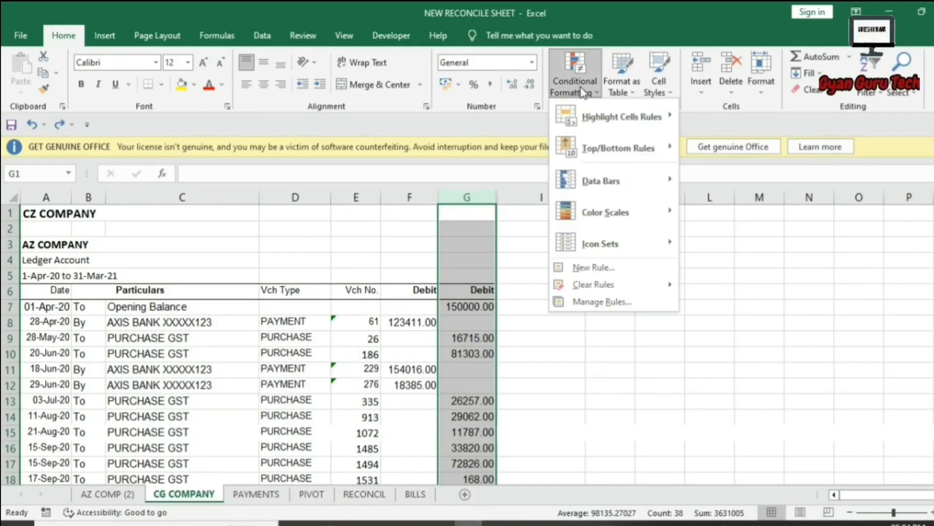
mouse_move(595, 111)
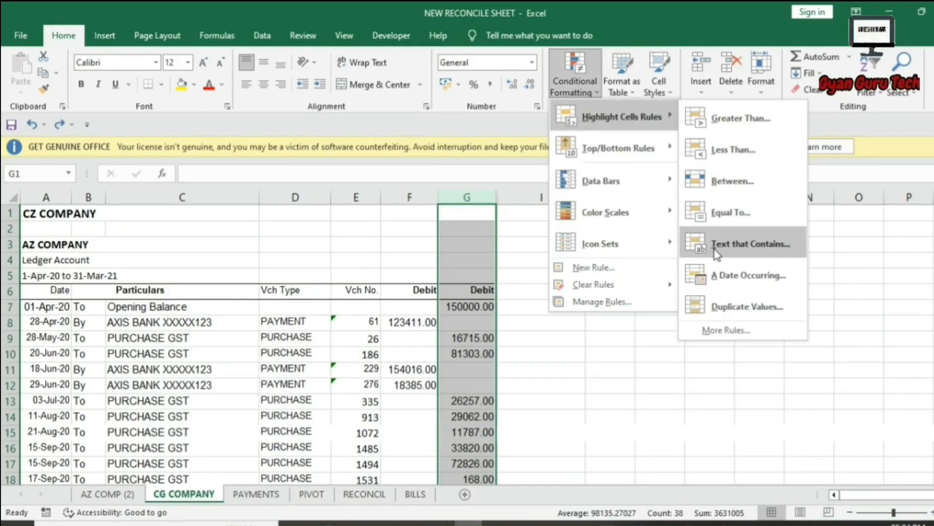
left_click(722, 209)
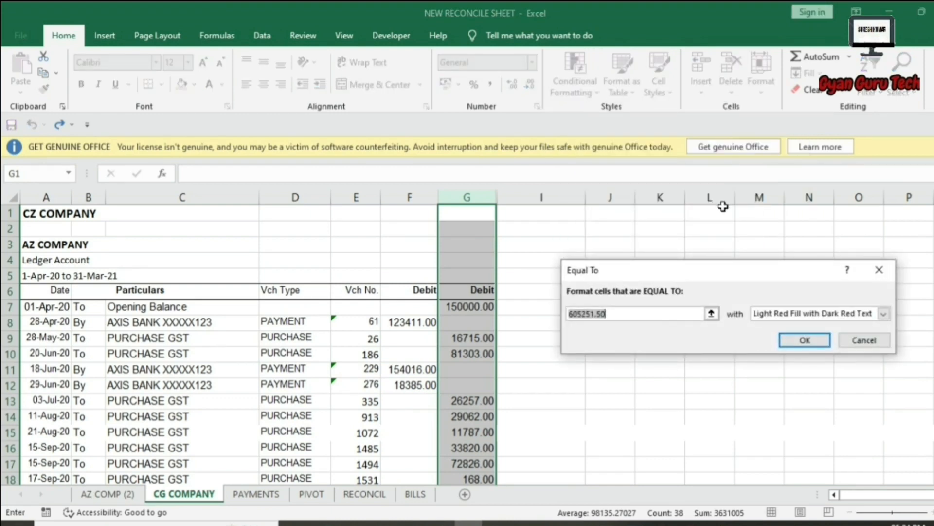
type("16715")
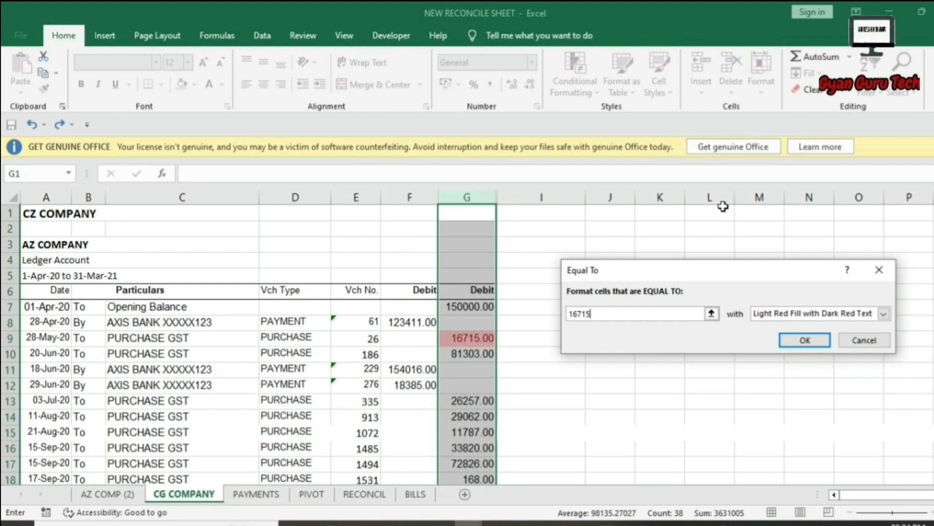
left_click(799, 339)
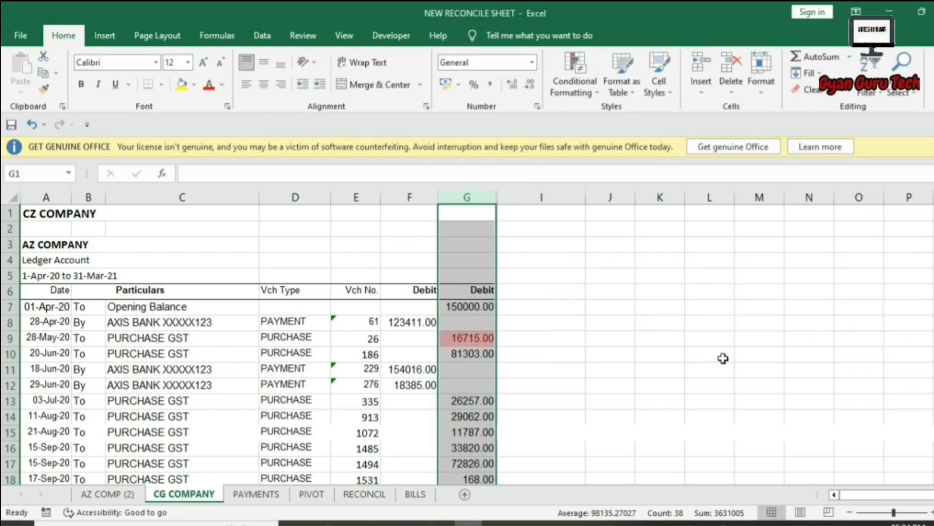
scroll(723, 367, "down", 1)
scroll(724, 367, "down", 3)
scroll(663, 360, "up", 3)
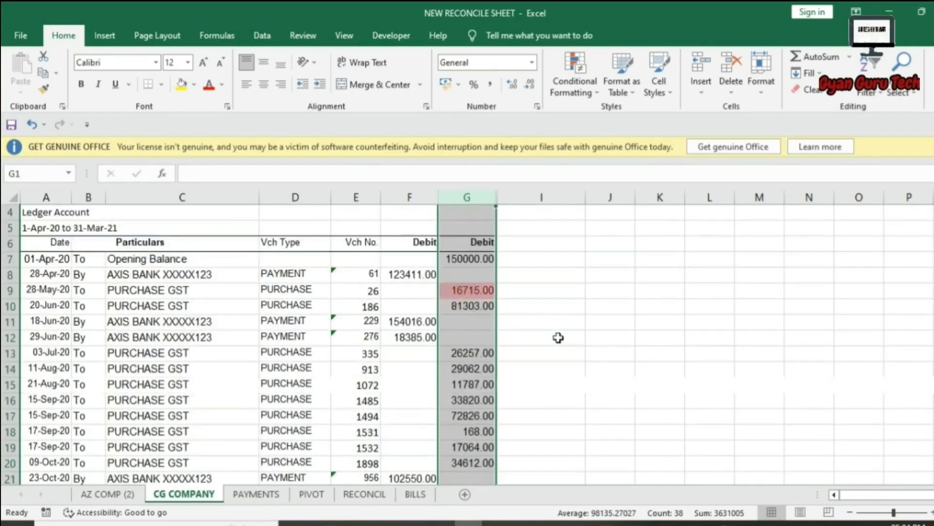
left_click(446, 289)
scroll(535, 316, "down", 14)
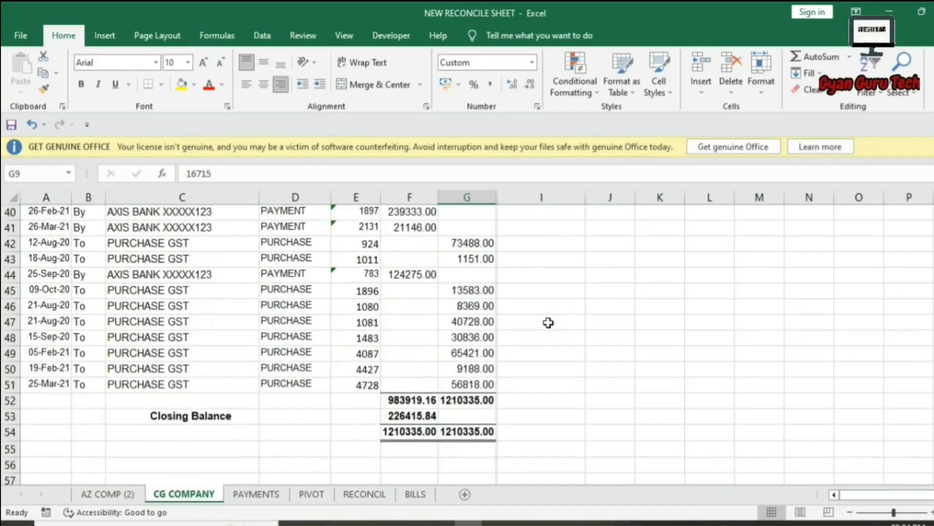
scroll(548, 322, "up", 15)
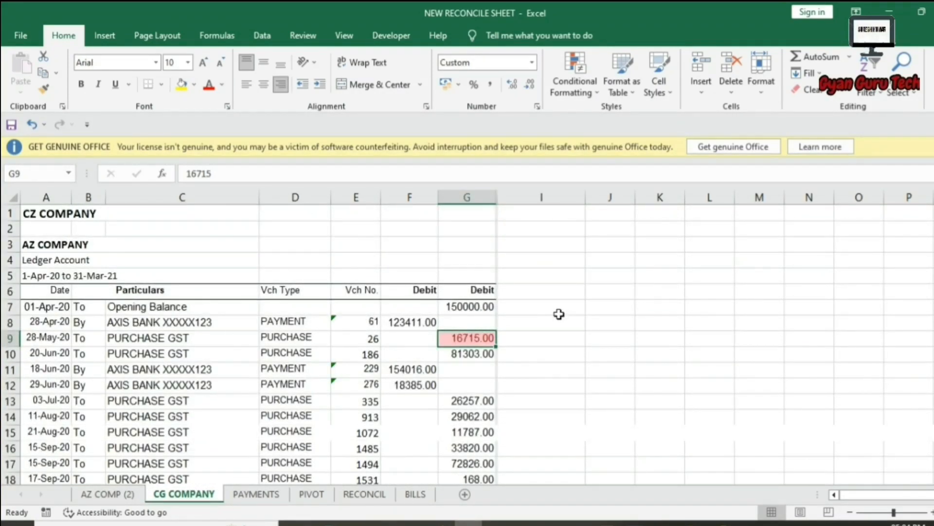
key("ctrl+z")
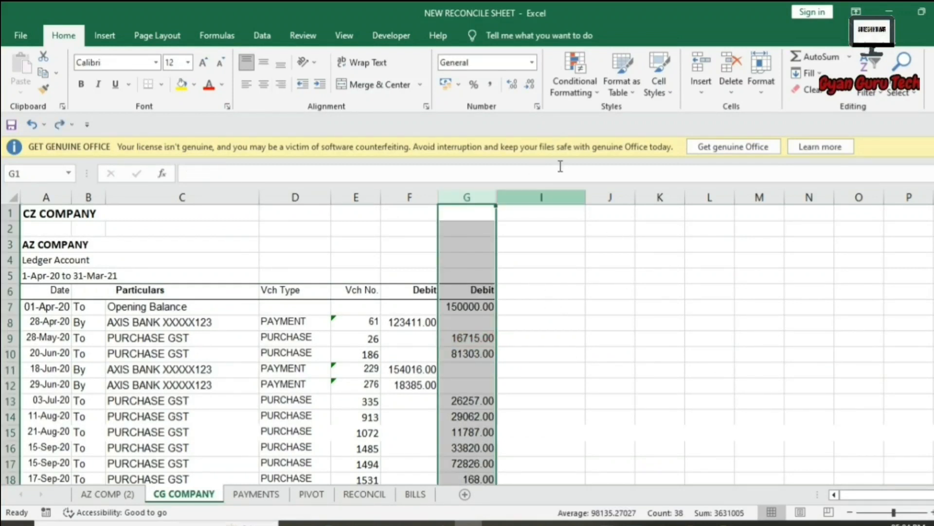
left_click(575, 81)
mouse_move(586, 109)
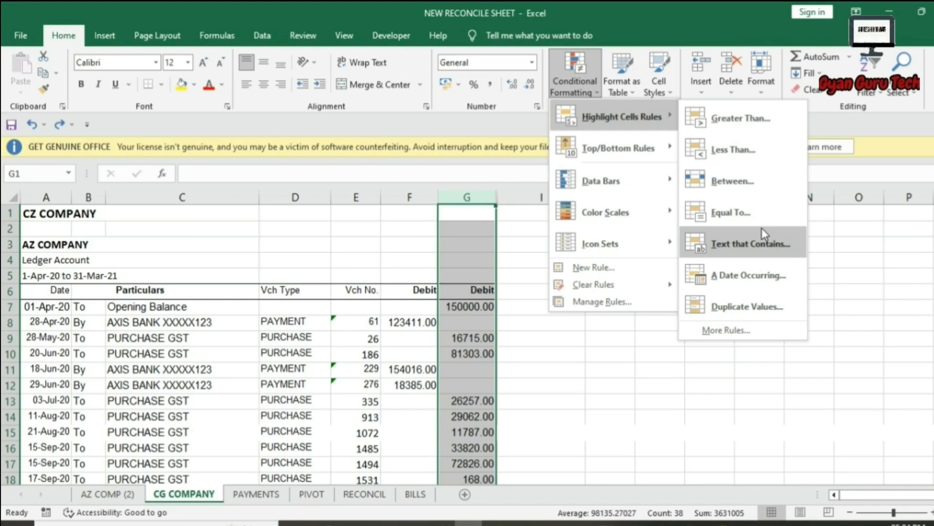
left_click(613, 351)
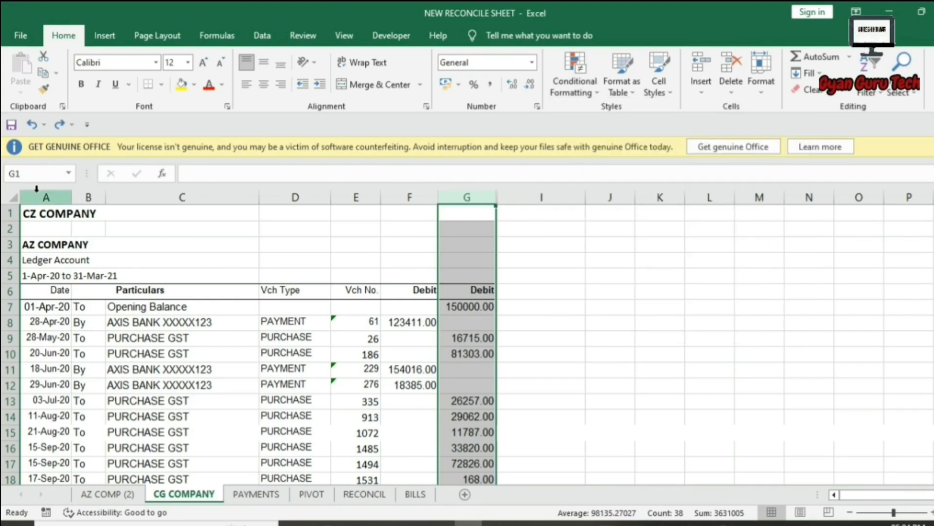
left_click_drag(36, 194, 482, 196)
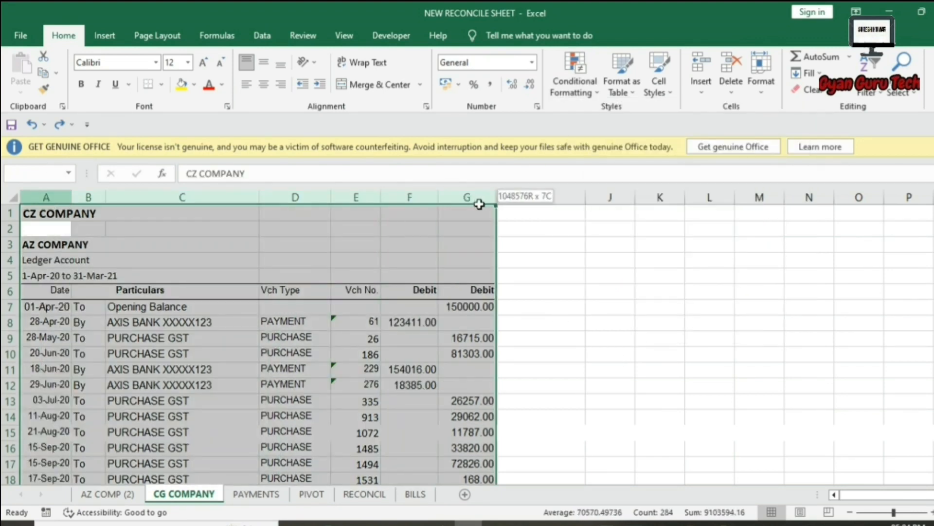
Add a light red 'Text that Contains' rule for 'comp', then inspect the highlighted company titles.
left_click(572, 90)
mouse_move(579, 116)
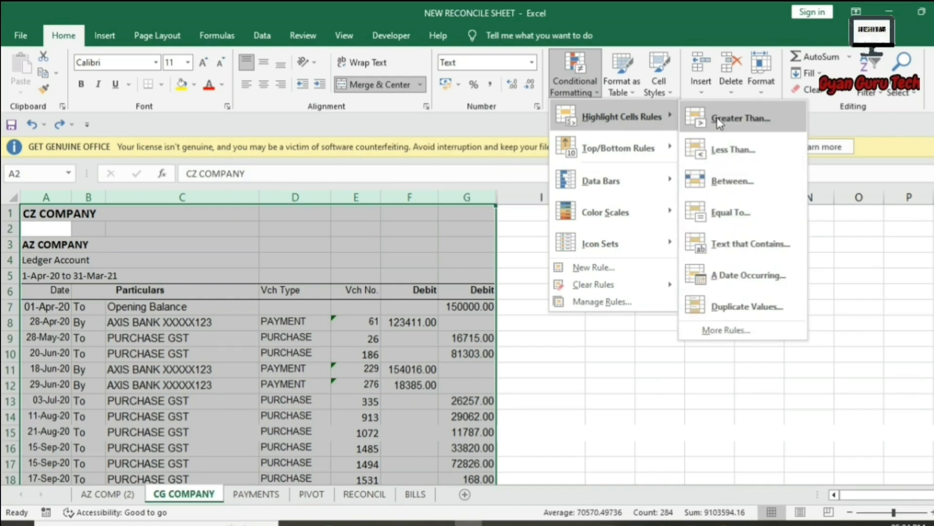
left_click(748, 253)
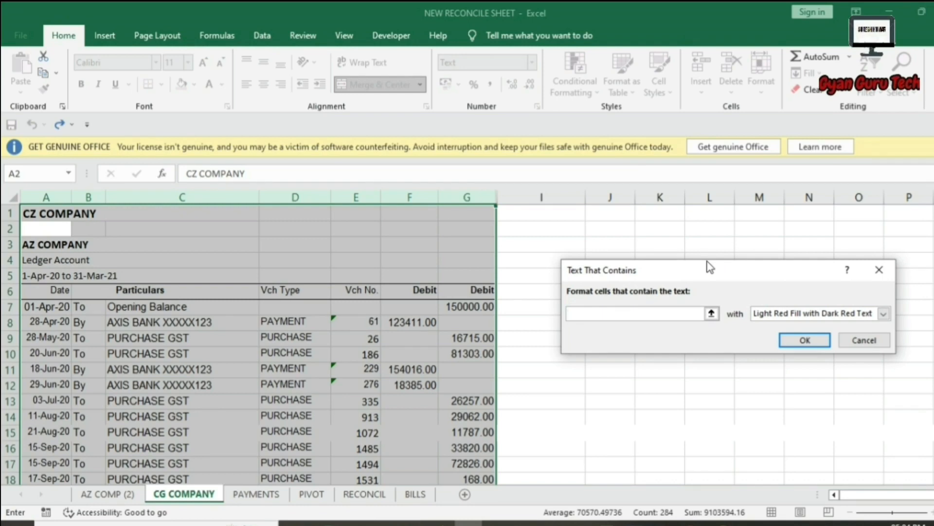
type("company")
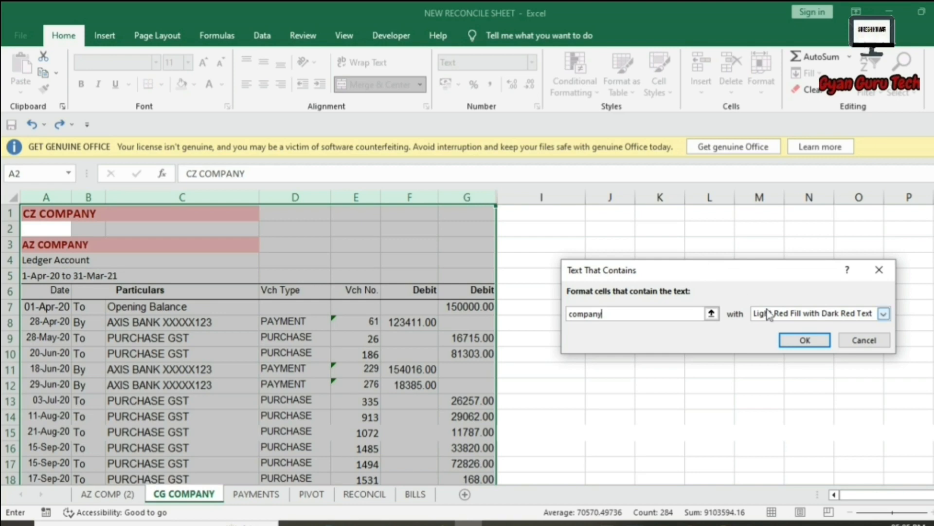
left_click(805, 340)
left_click(45, 213)
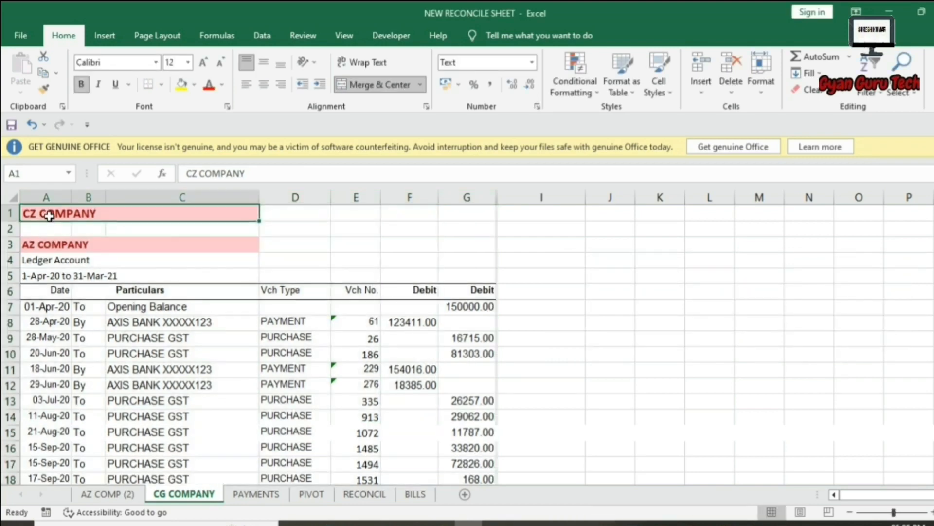
left_click(35, 243)
scroll(106, 286, "down", 3)
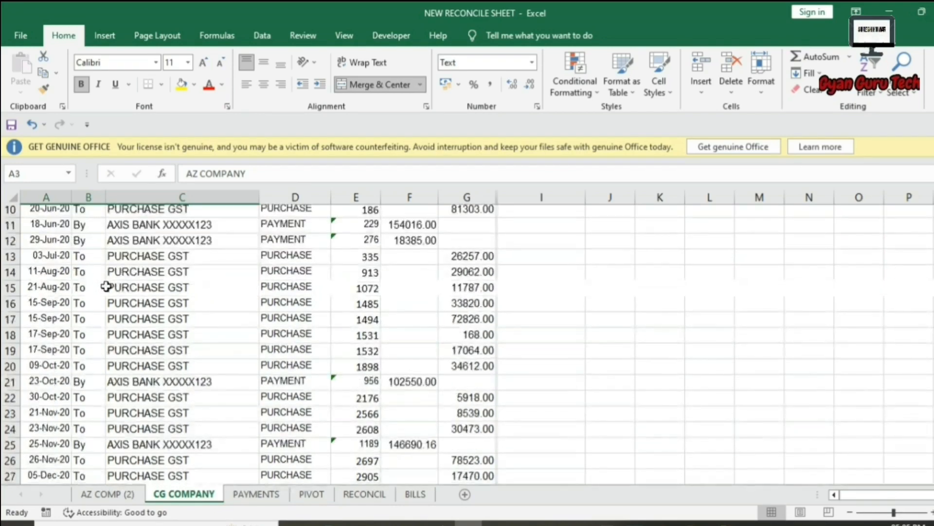
scroll(106, 286, "down", 10)
scroll(117, 287, "up", 13)
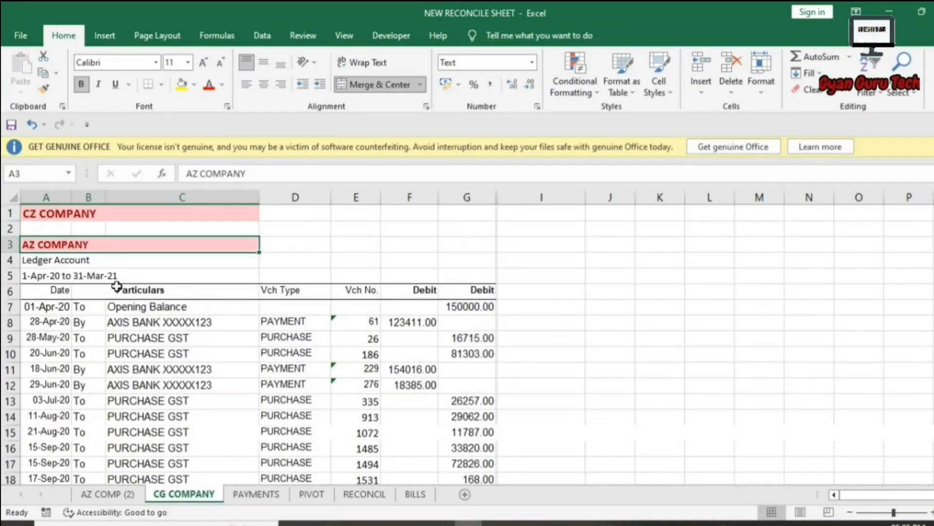
Undo the company highlight and add a light red 'A Date Occurring: Yesterday' rule.
key("ctrl+z")
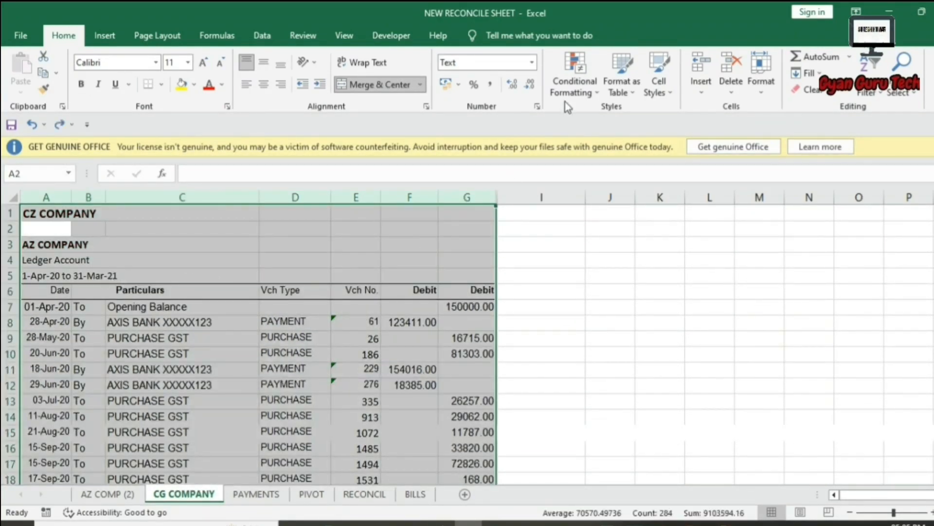
left_click(573, 89)
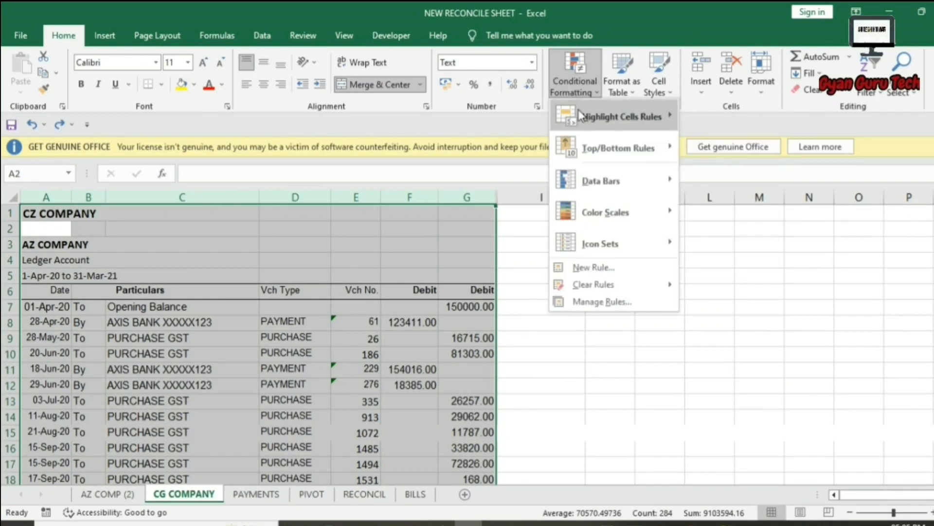
mouse_move(579, 116)
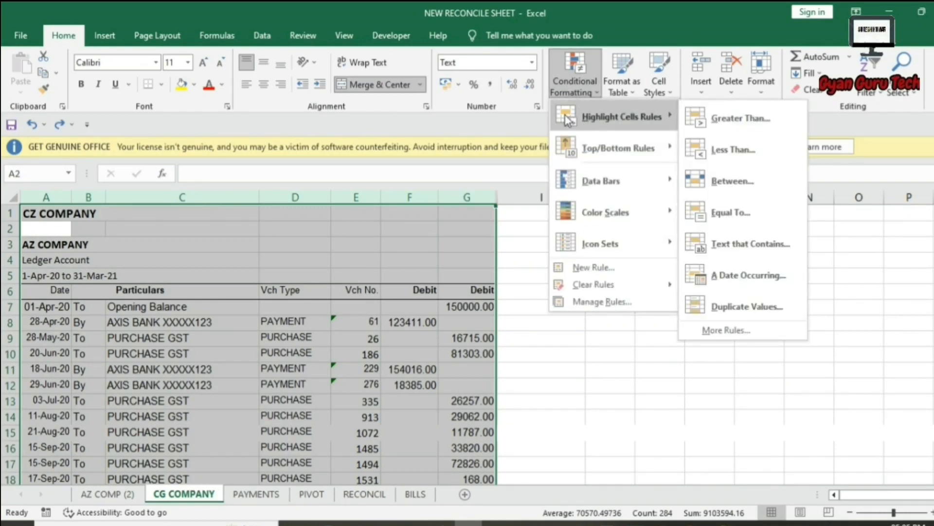
left_click(754, 286)
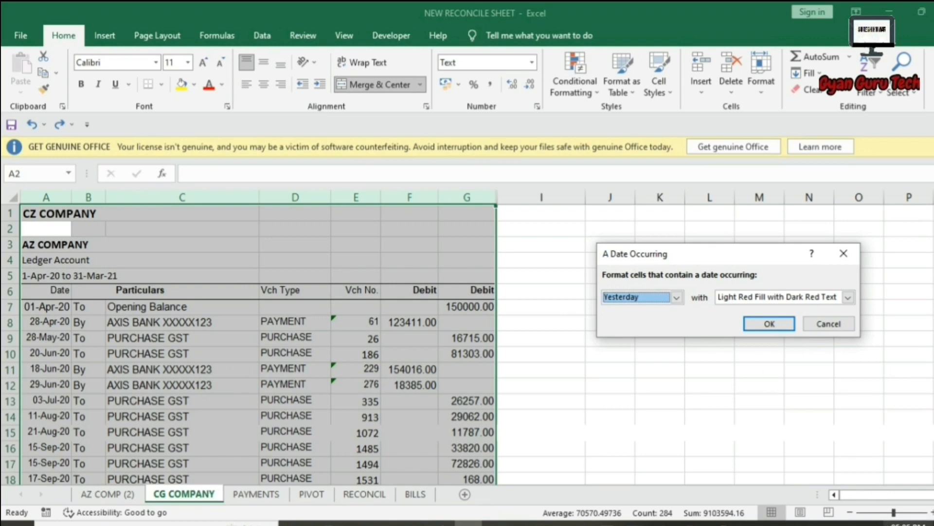
mouse_move(905, 523)
left_click(772, 324)
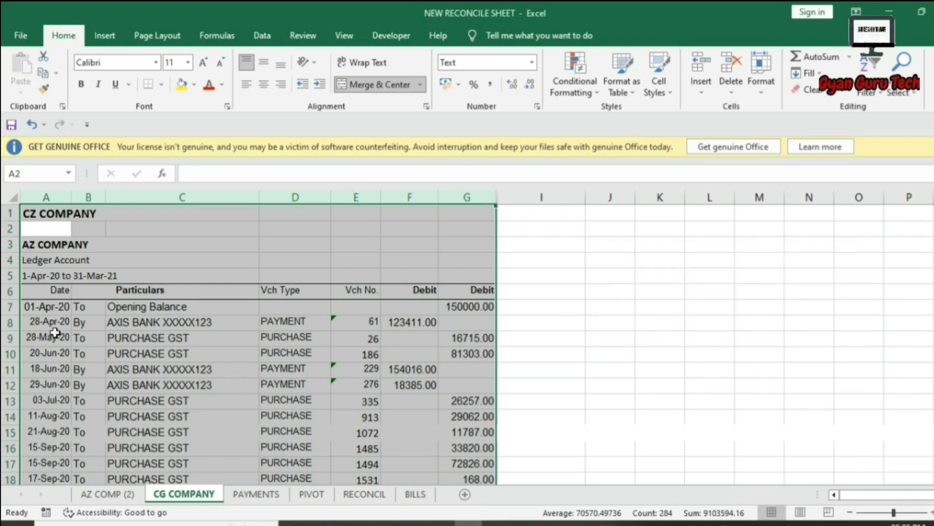
Test the rule by entering 26-12-2022 in A7, then undo back to 01-Apr-20.
left_click(43, 306)
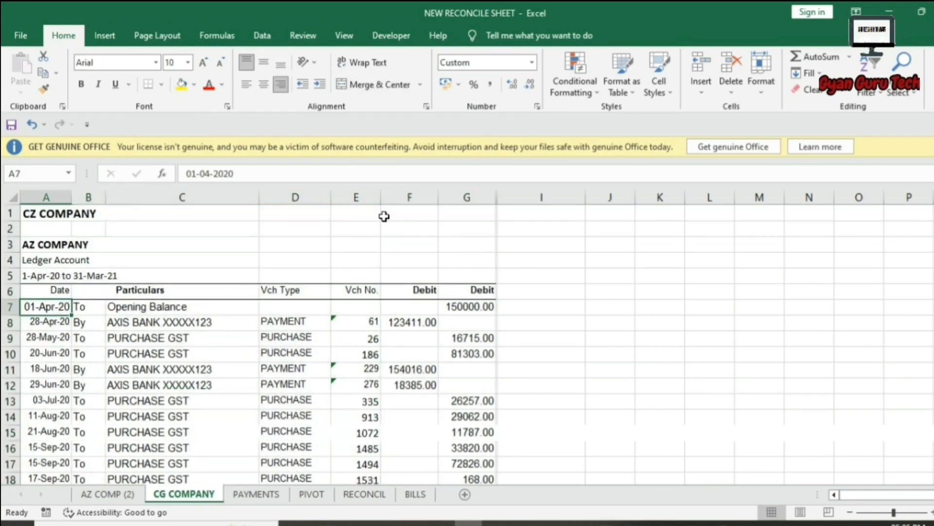
type("26-1")
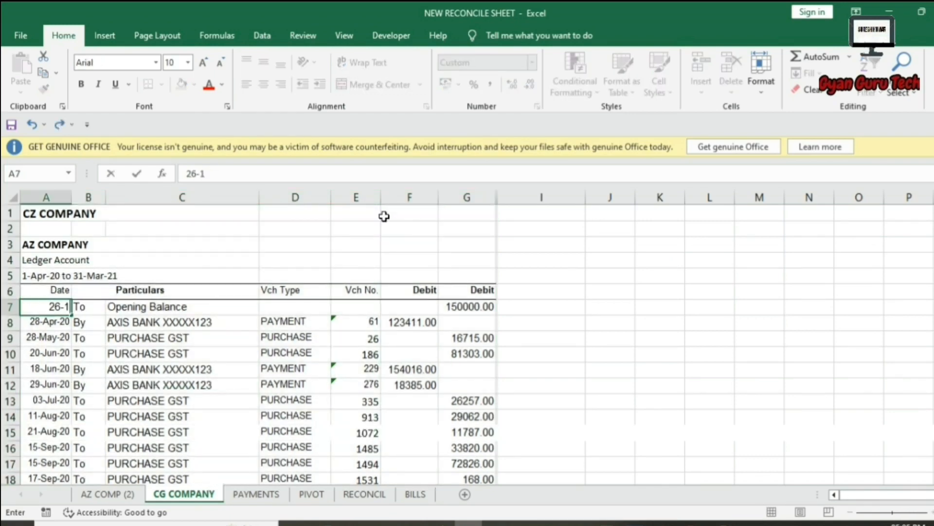
type("2-2022")
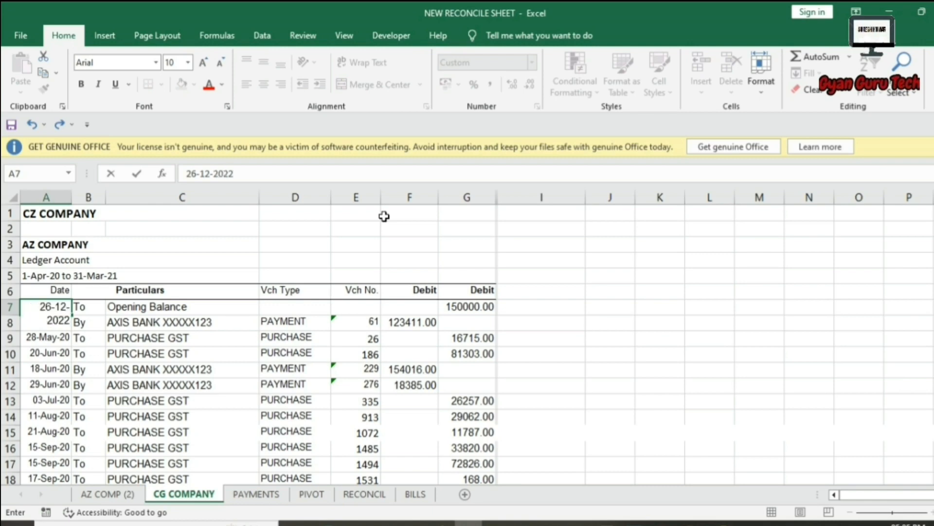
key("Return")
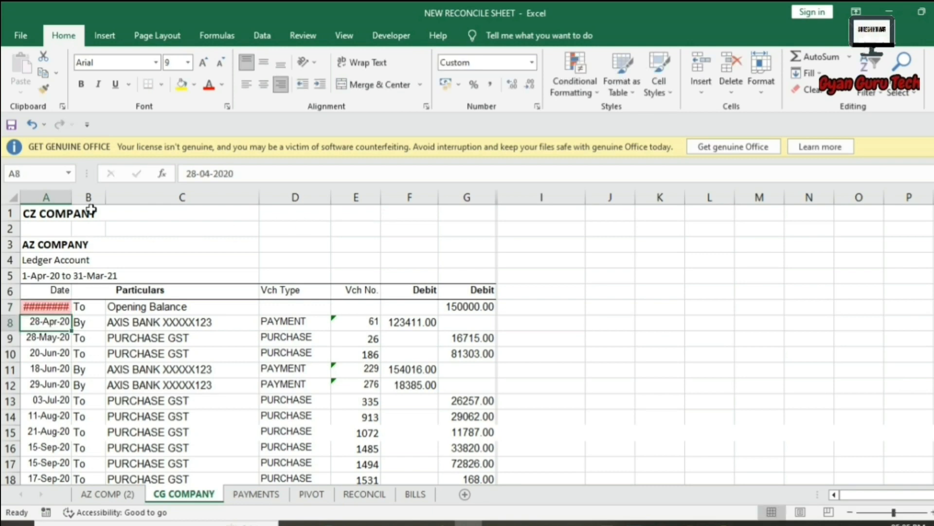
left_click_drag(72, 195, 103, 195)
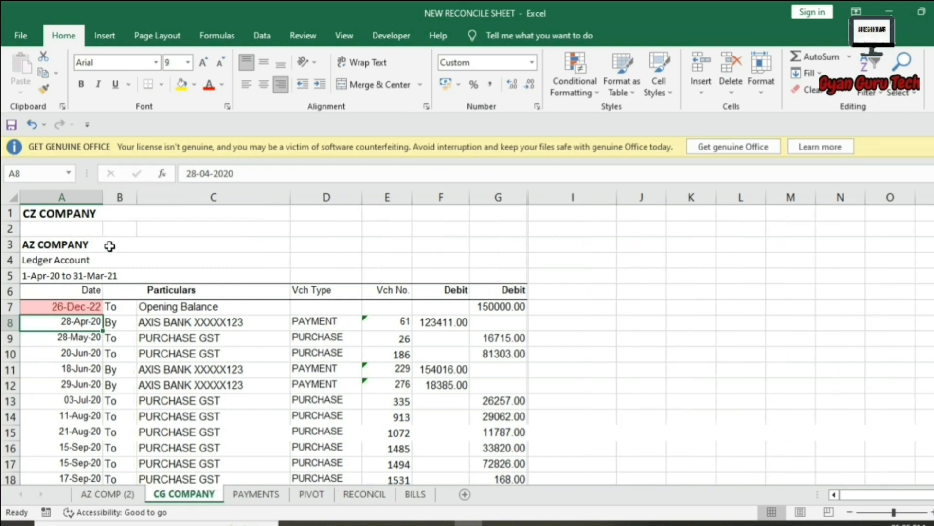
left_click(90, 307)
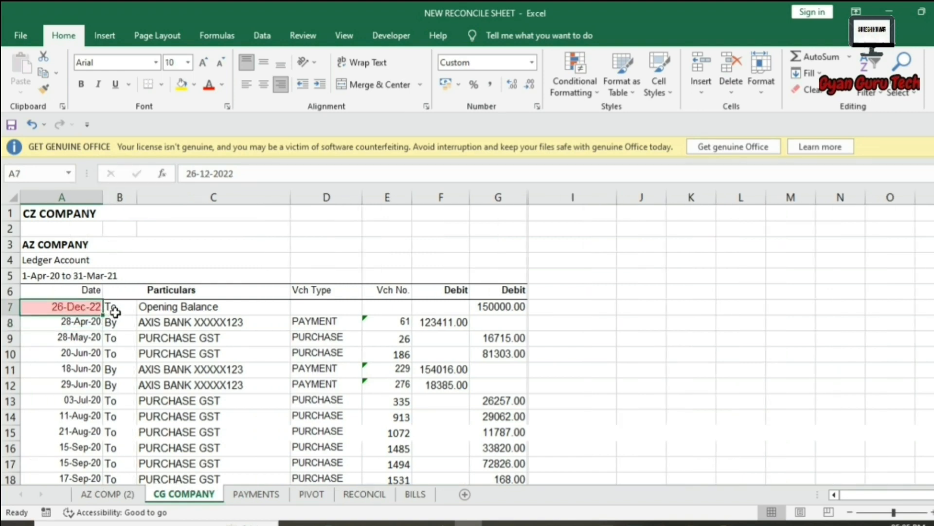
key("ctrl+z")
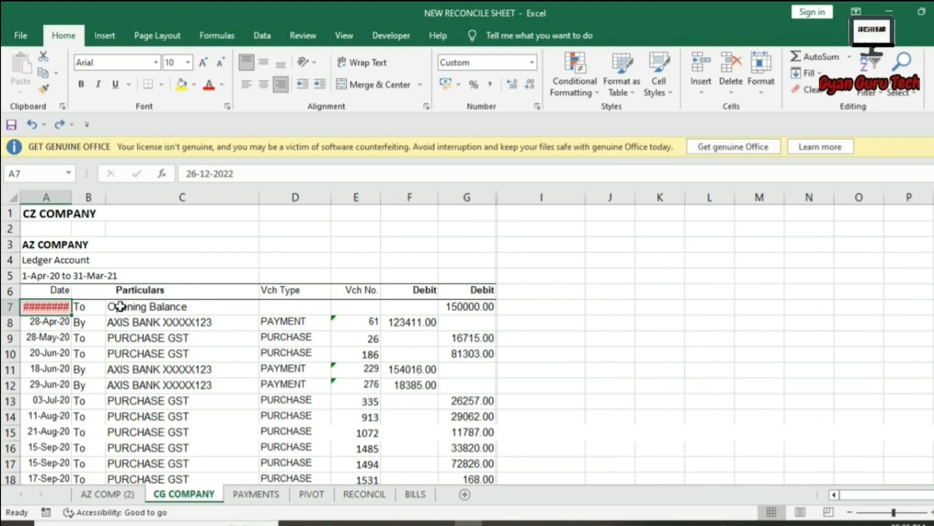
key("ctrl+z")
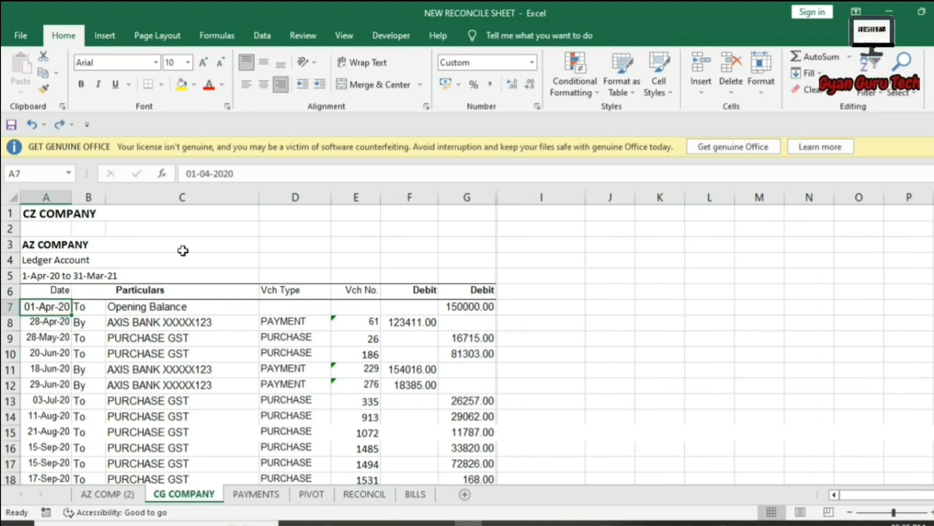
Review the date-occurring period list and close the dialog without applying another rule.
left_click(568, 83)
mouse_move(564, 114)
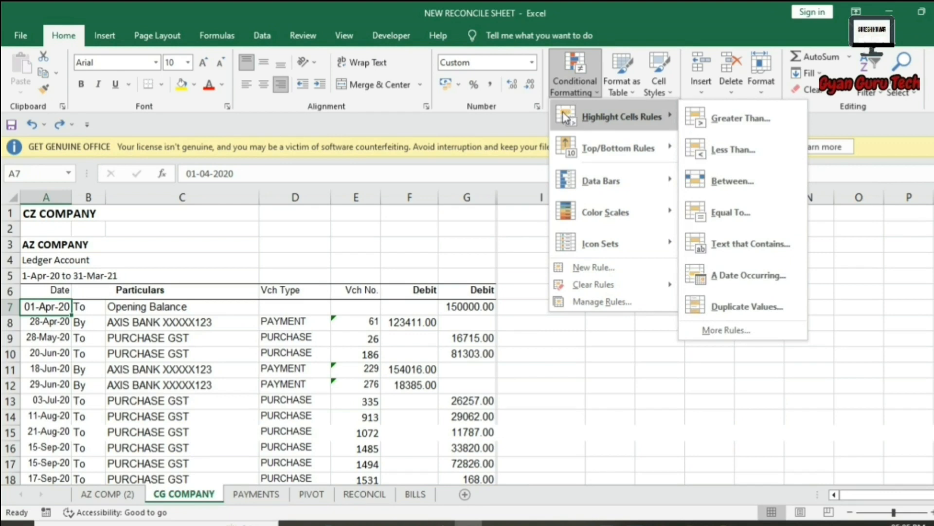
left_click(725, 276)
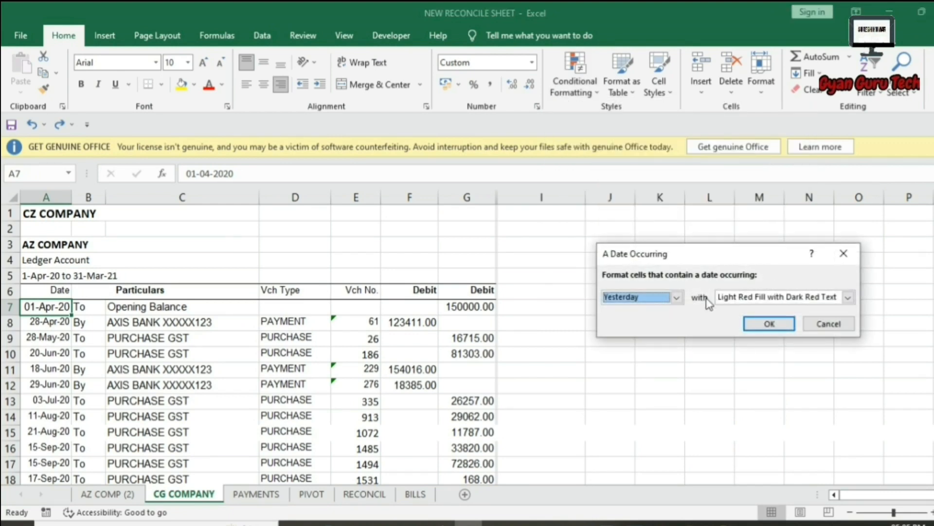
left_click(677, 297)
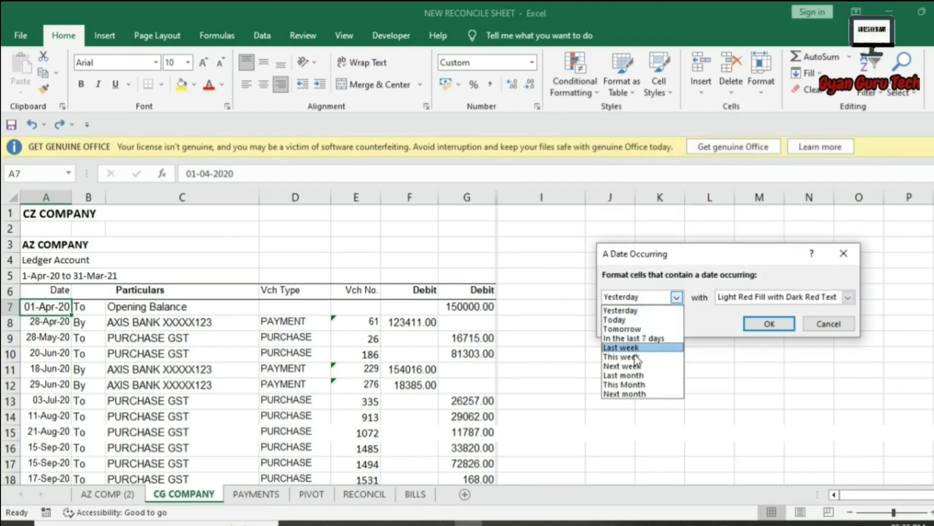
left_click(834, 323)
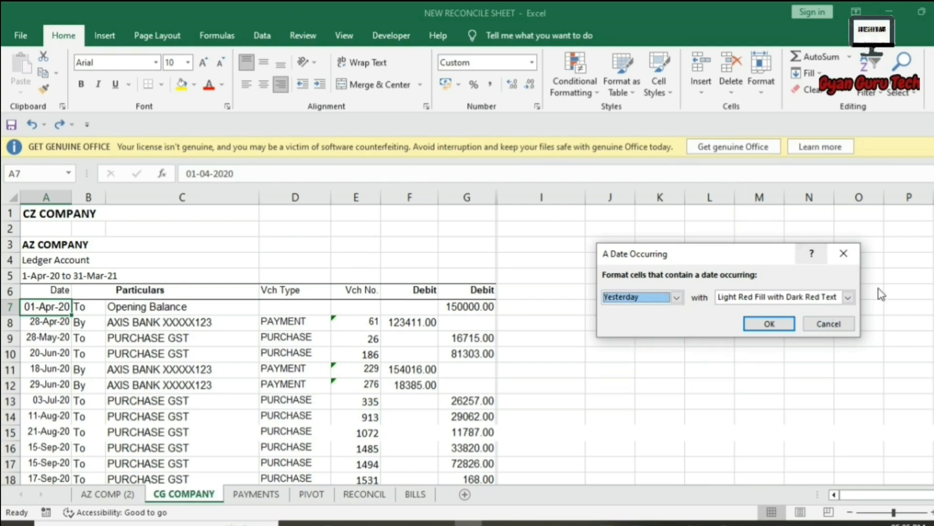
left_click(844, 253)
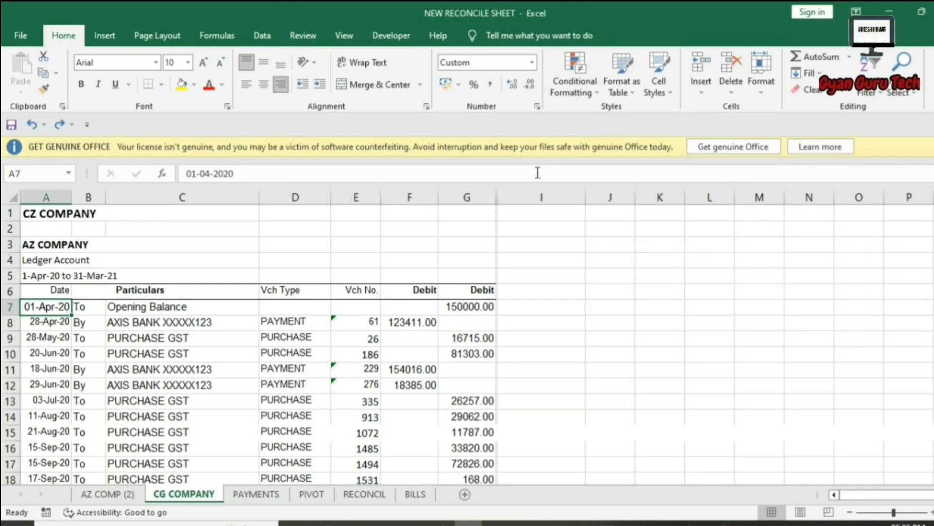
Highlight duplicate values in the Debit column G in light red.
left_click(467, 197)
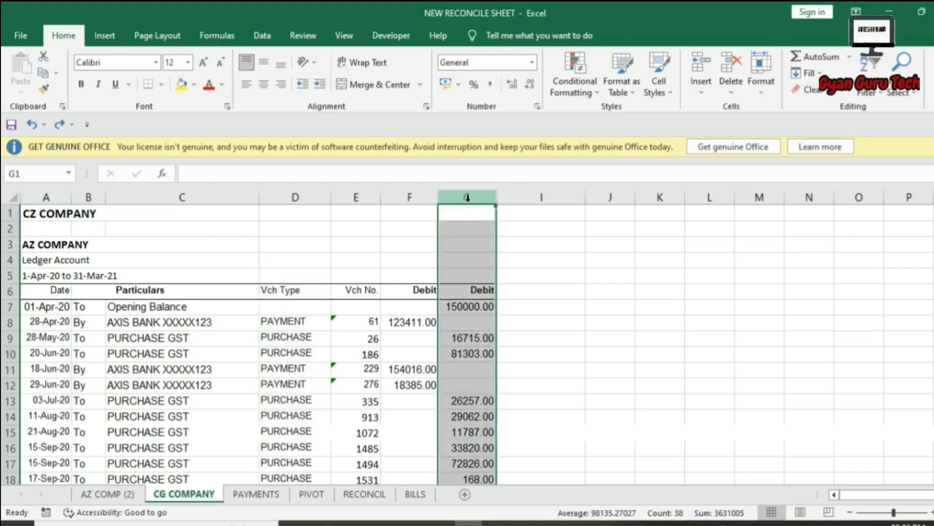
left_click(586, 77)
mouse_move(596, 118)
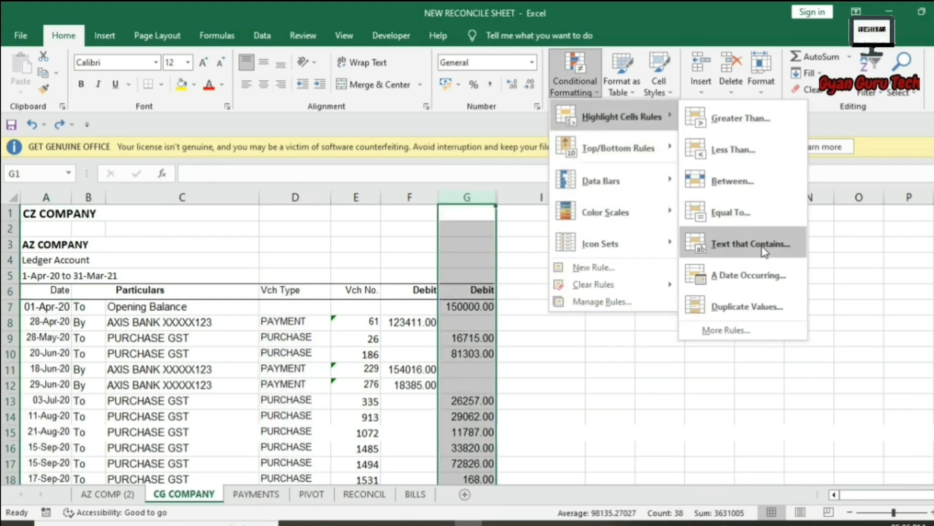
left_click(747, 307)
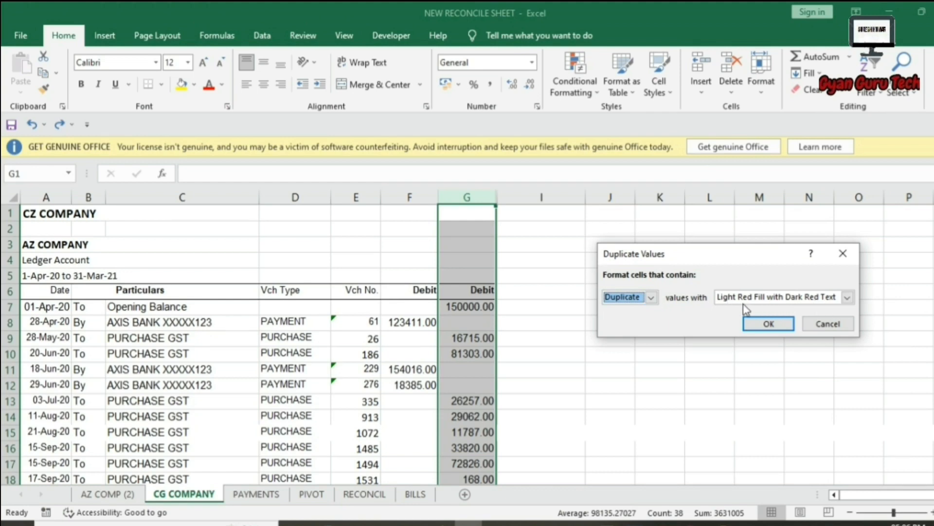
left_click(753, 325)
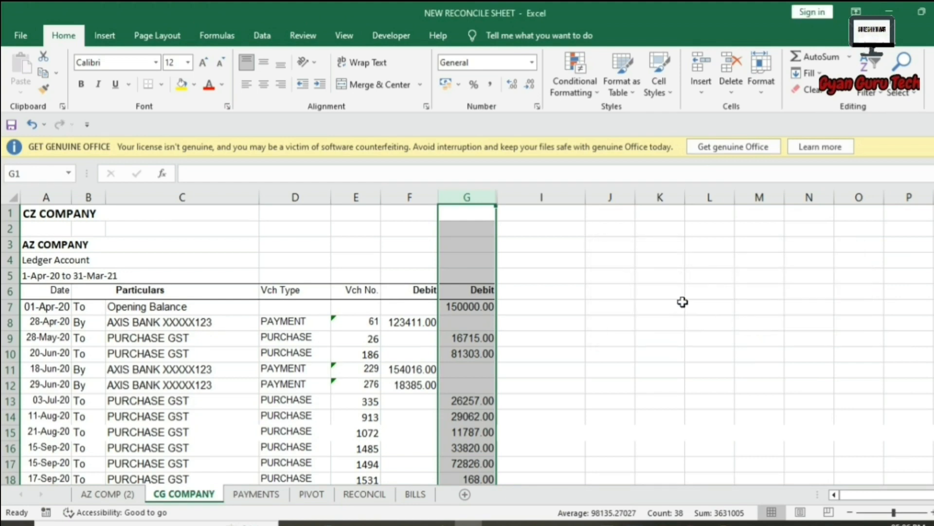
Check the matching 1210335.00 totals in G52 and G54 flagged as duplicates.
scroll(537, 330, "down", 13)
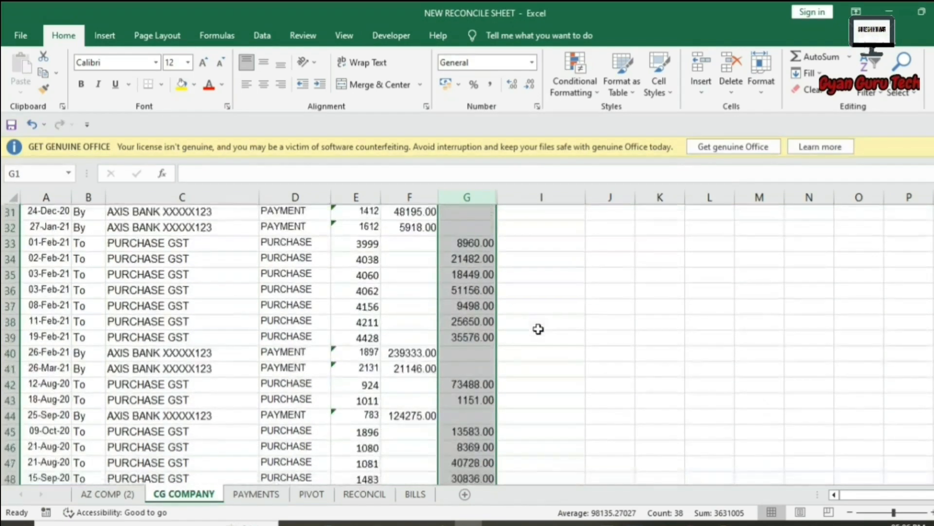
scroll(538, 329, "down", 1)
left_click(453, 400)
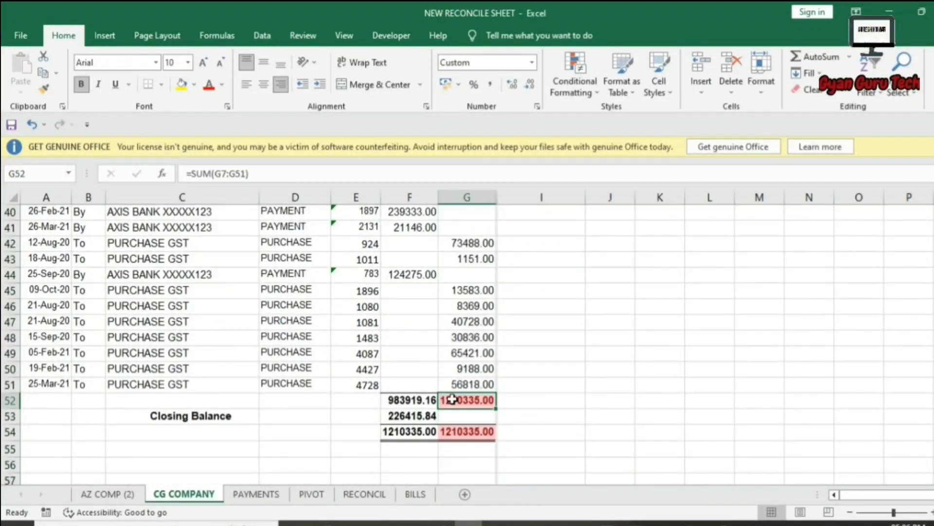
left_click(464, 431)
left_click(465, 400)
left_click(465, 431)
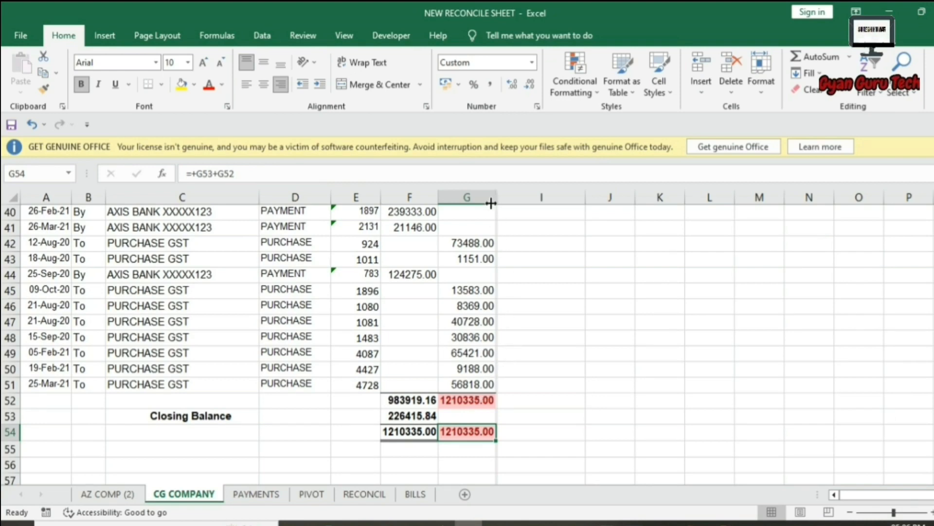
left_click(466, 196)
scroll(559, 267, "up", 13)
left_click(628, 322)
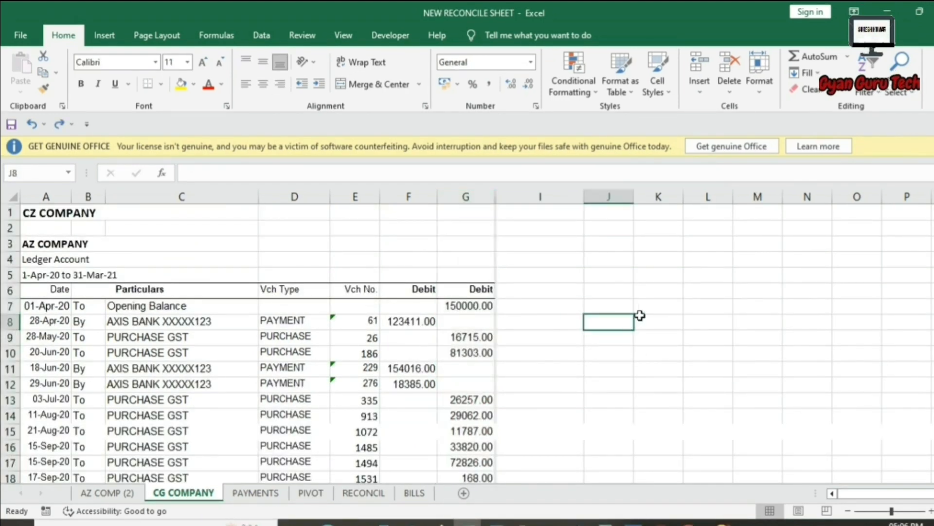
scroll(638, 312, "down", 14)
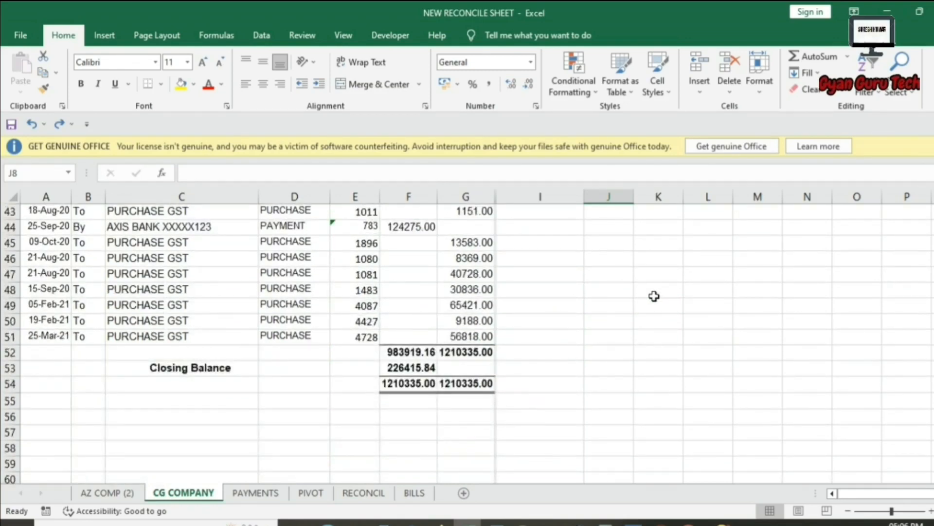
scroll(653, 296, "up", 1)
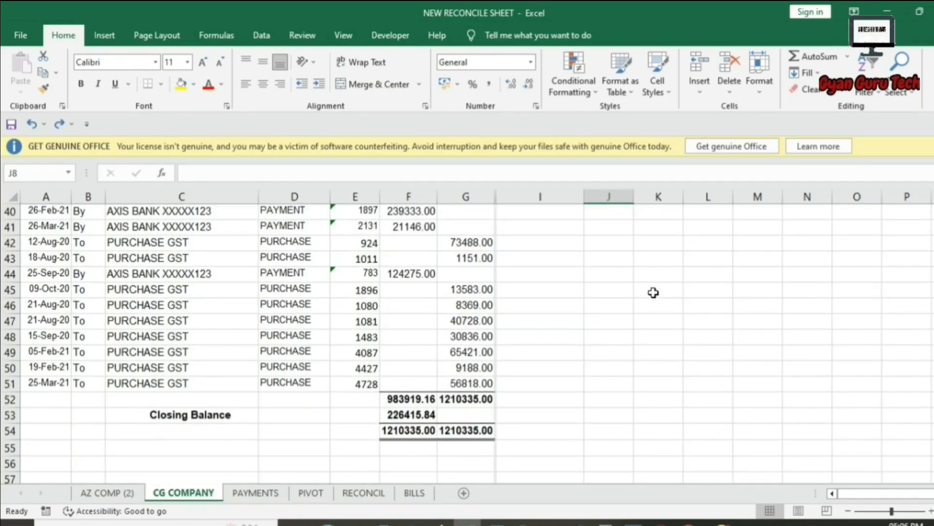
scroll(653, 292, "up", 13)
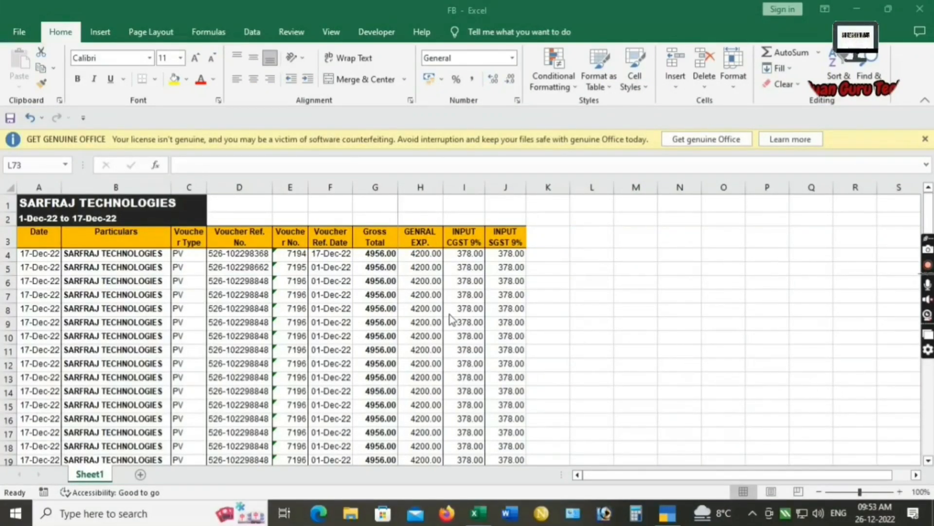
scroll(450, 319, "down", 20)
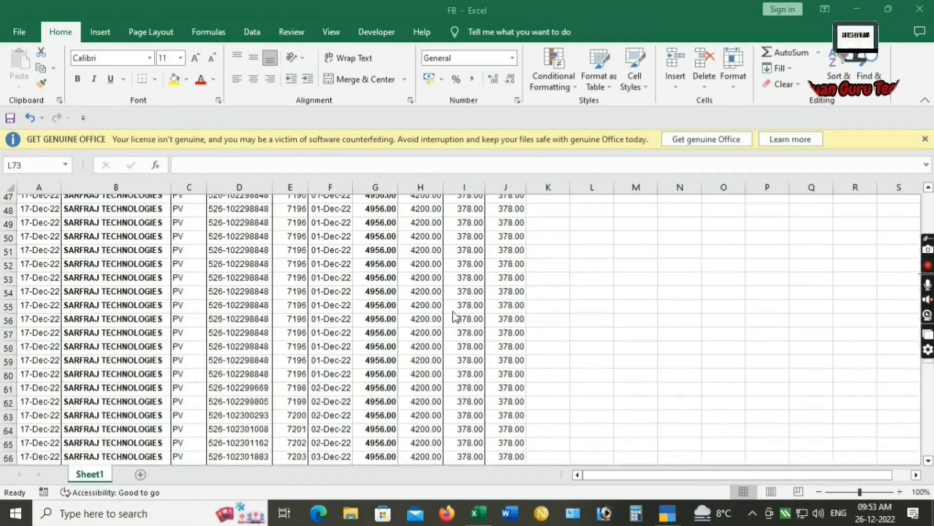
scroll(454, 316, "down", 15)
scroll(455, 315, "up", 14)
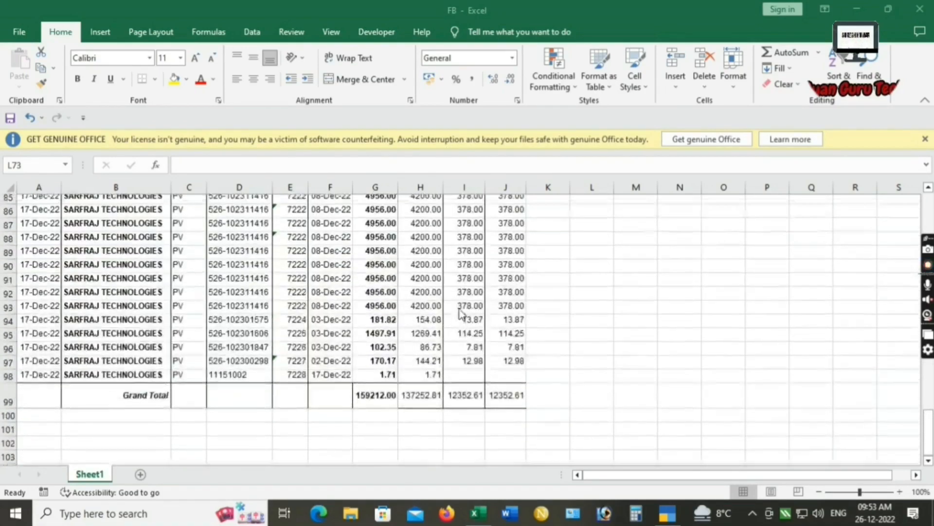
scroll(461, 314, "up", 20)
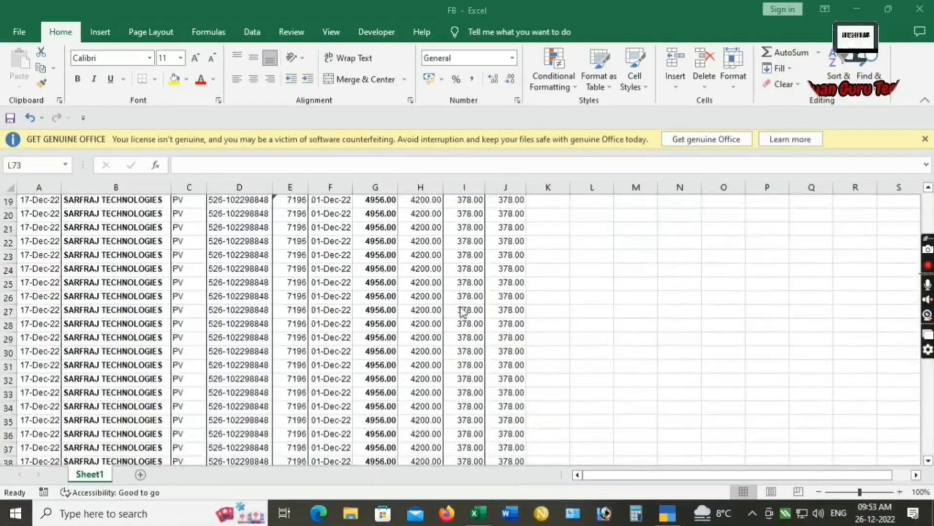
scroll(463, 310, "up", 1)
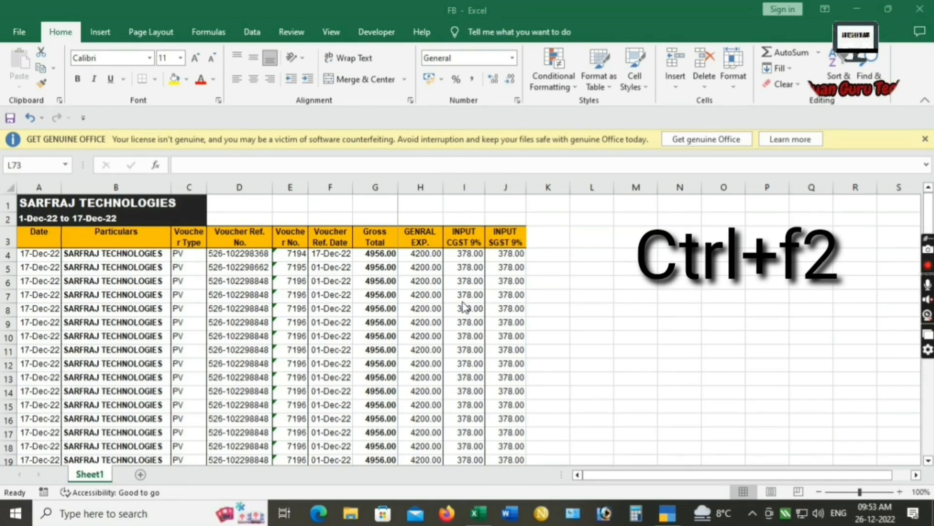
left_click(563, 333)
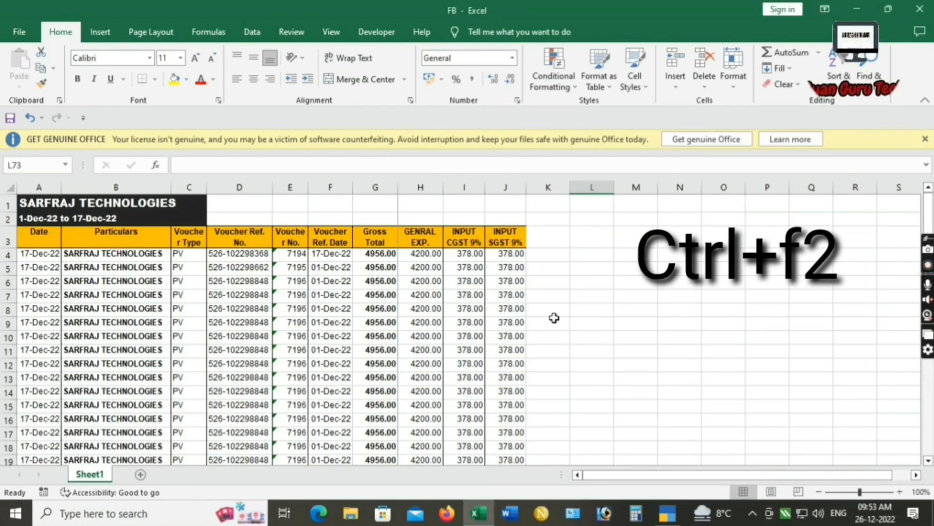
left_click(555, 321)
key("ctrl+F2")
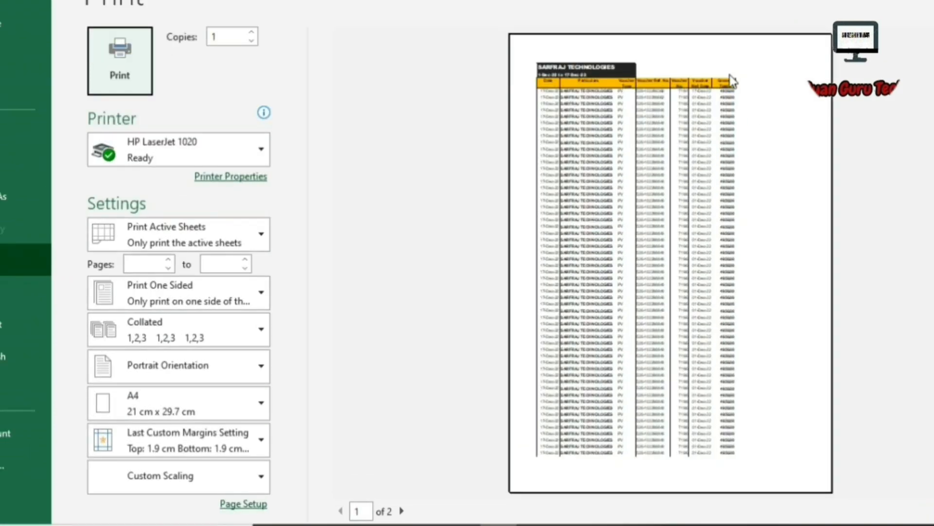
scroll(727, 226, "down", 1)
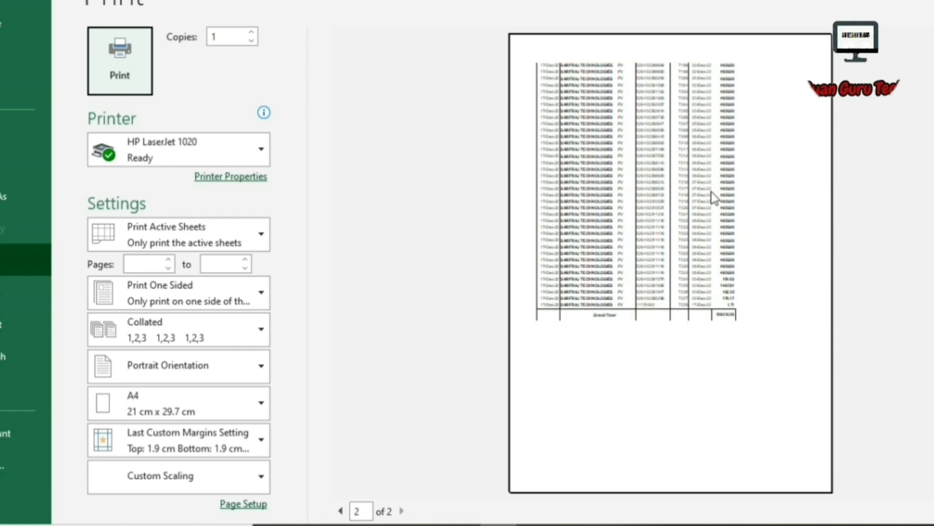
scroll(714, 199, "up", 1)
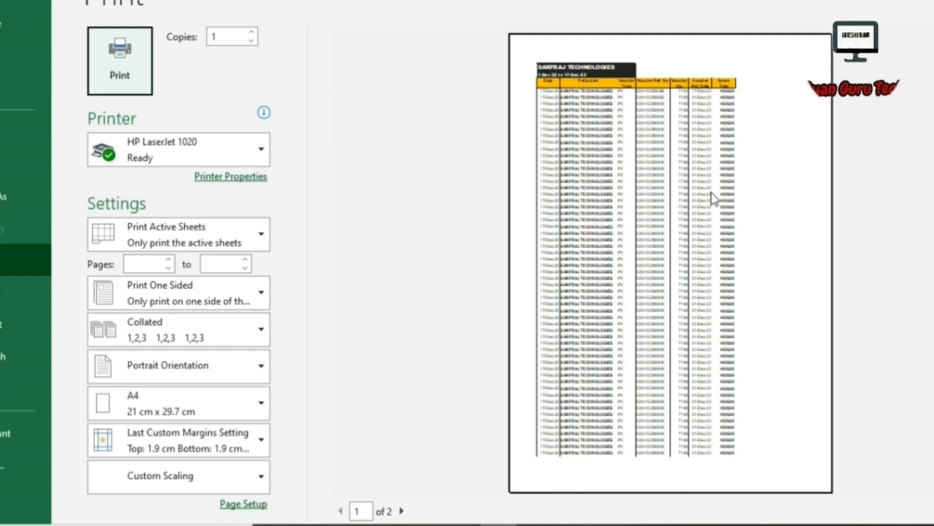
scroll(708, 214, "down", 1)
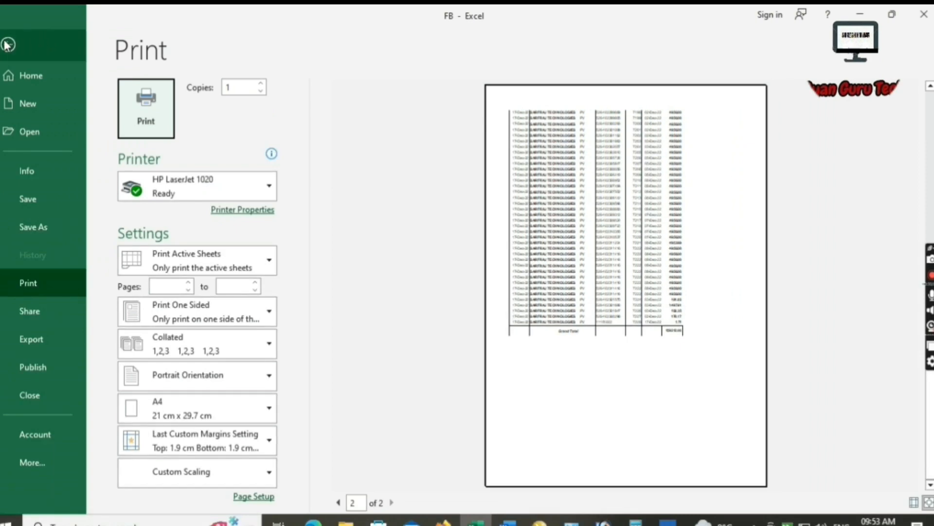
left_click(7, 45)
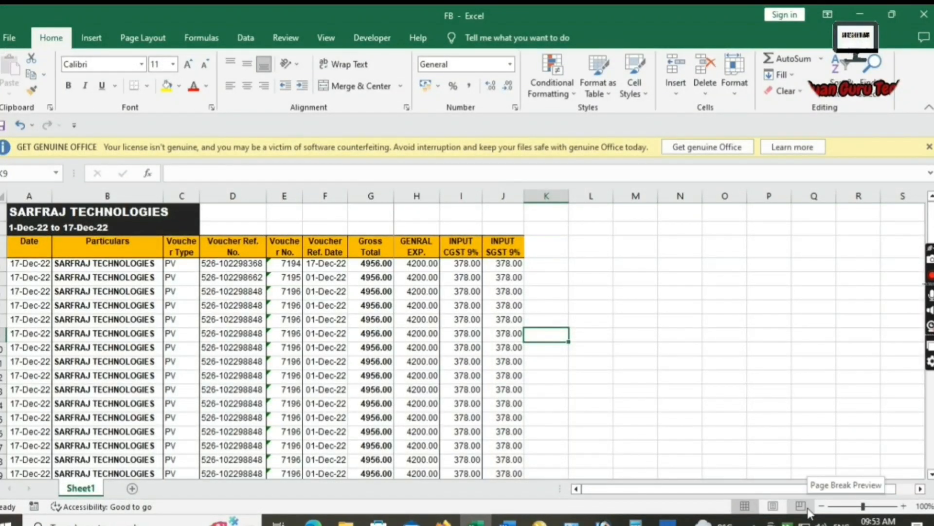
In Page Setup, keep portrait orientation and change scaling from 82% to 100%.
key("ctrl+p")
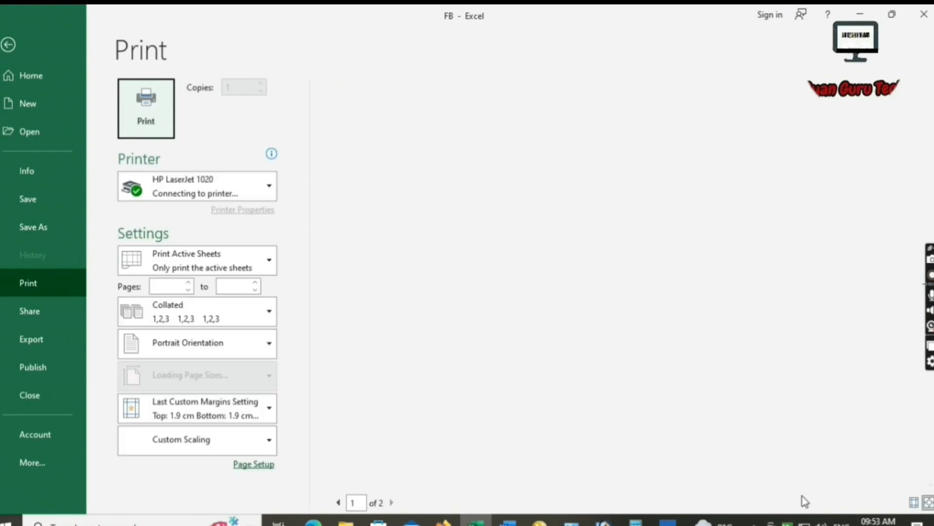
left_click(240, 464)
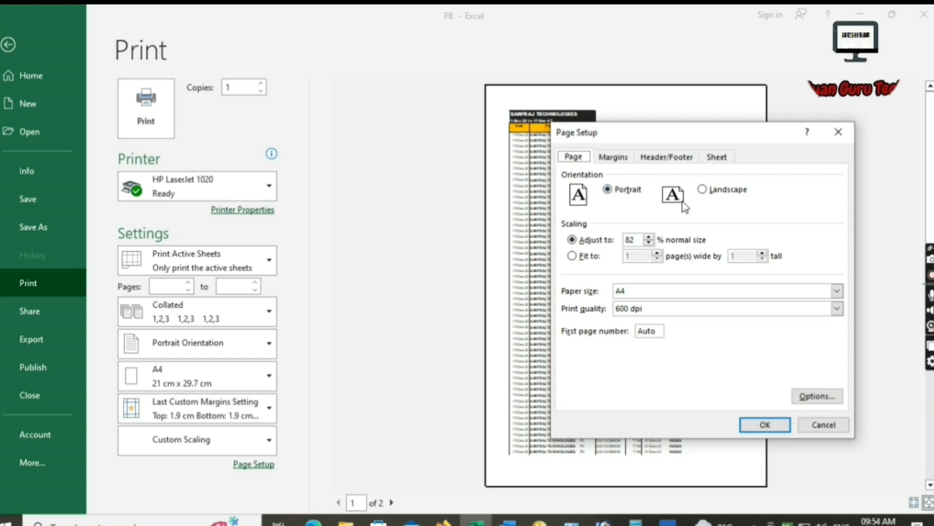
left_click(702, 189)
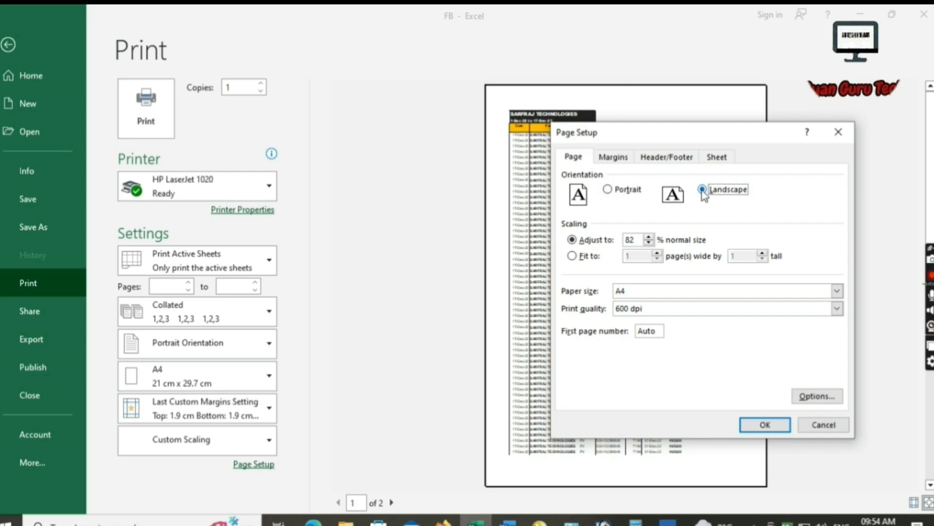
left_click(608, 189)
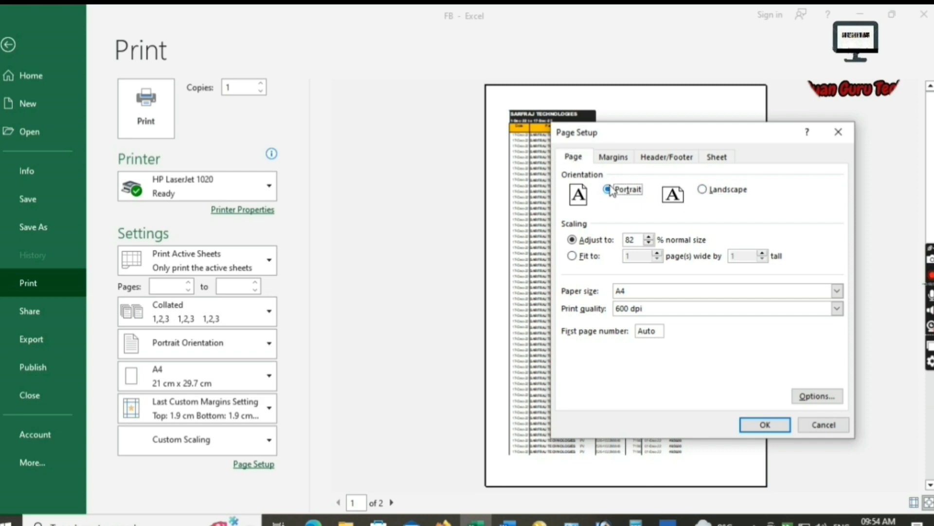
left_click(638, 240)
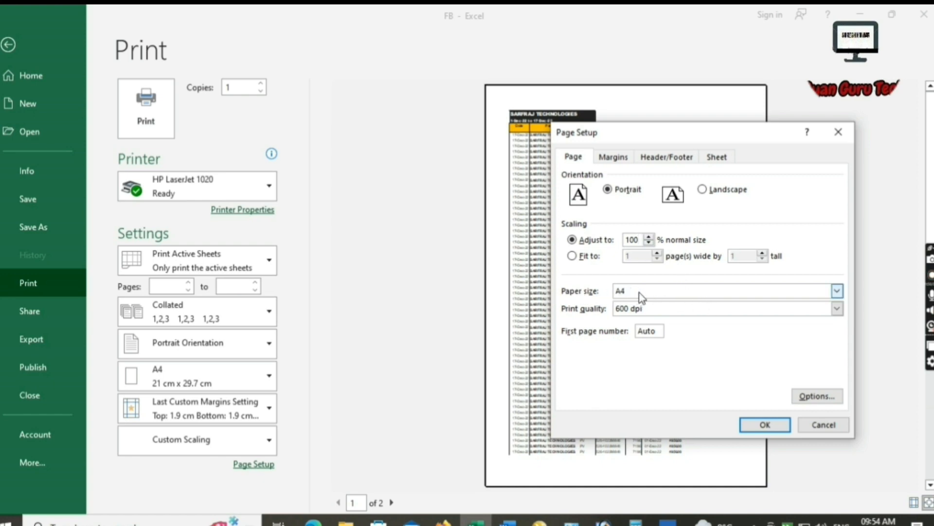
Add the 'Page 1' preset header and review the three-page preview.
left_click(672, 158)
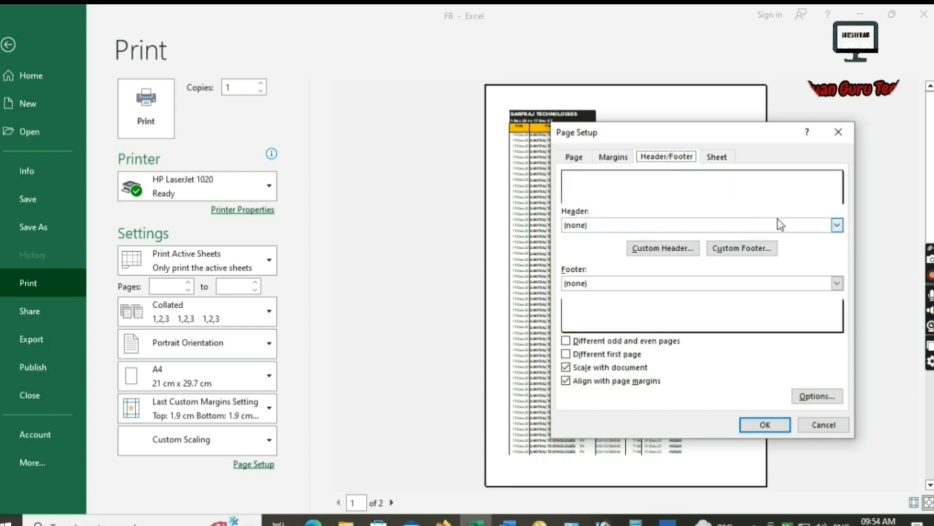
left_click(838, 225)
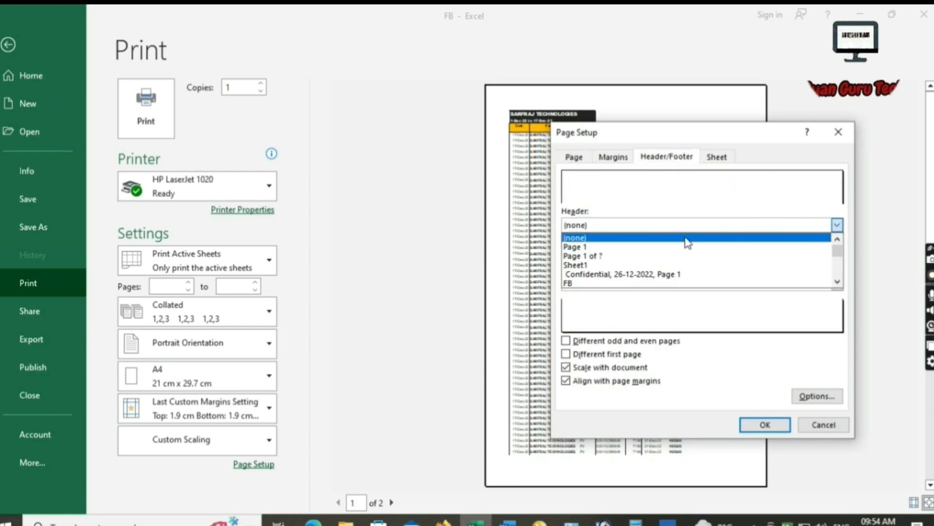
left_click(614, 248)
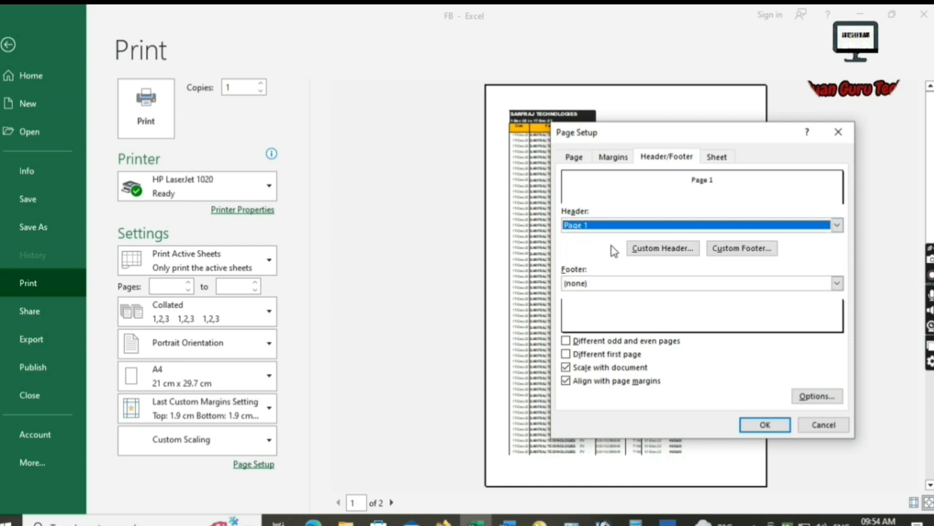
left_click(764, 425)
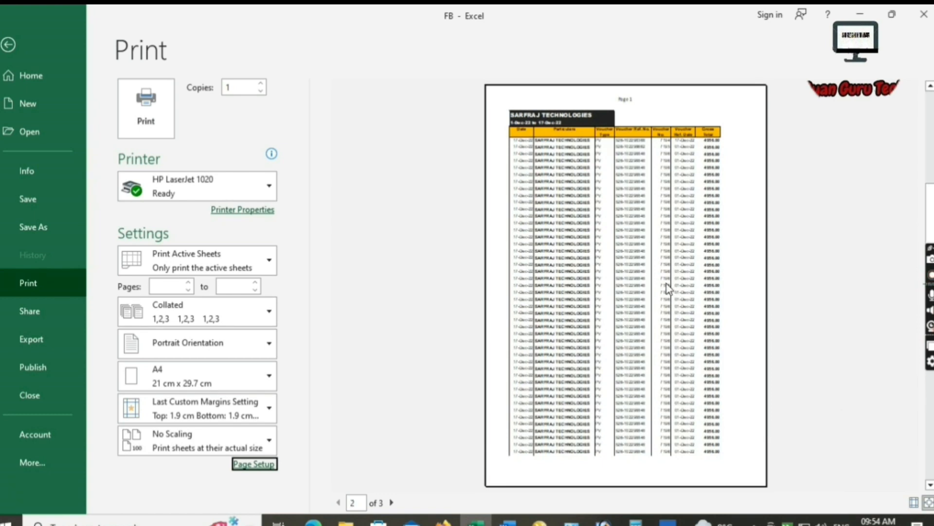
scroll(667, 284, "down", 1)
scroll(641, 125, "up", 1)
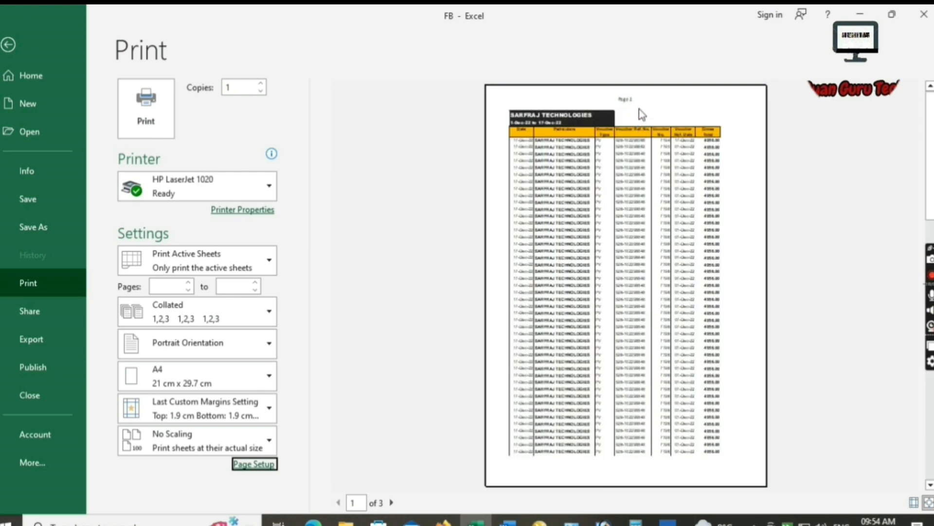
scroll(641, 116, "down", 1)
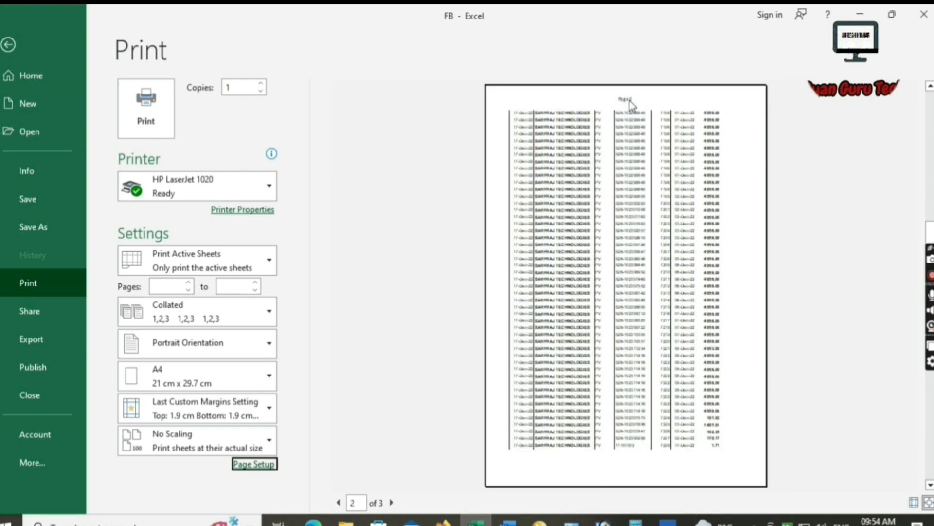
scroll(620, 158, "down", 1)
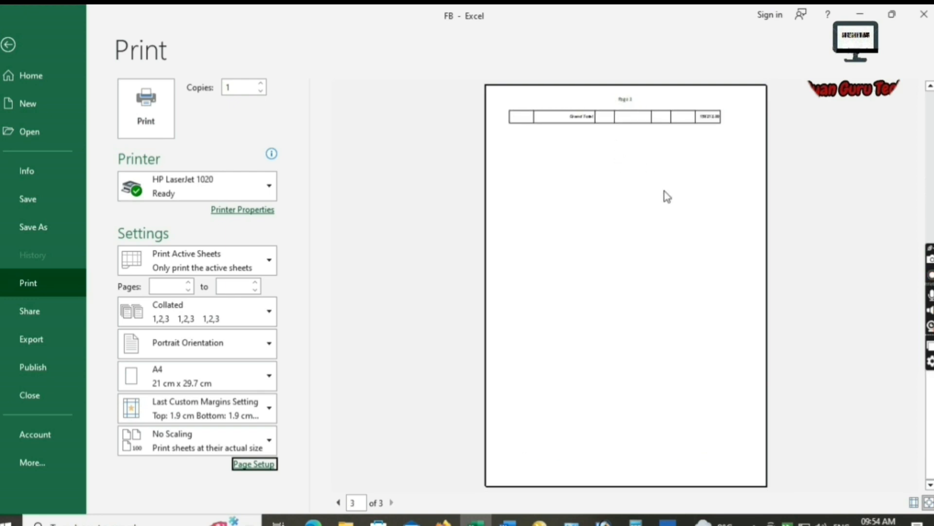
scroll(662, 244, "up", 2)
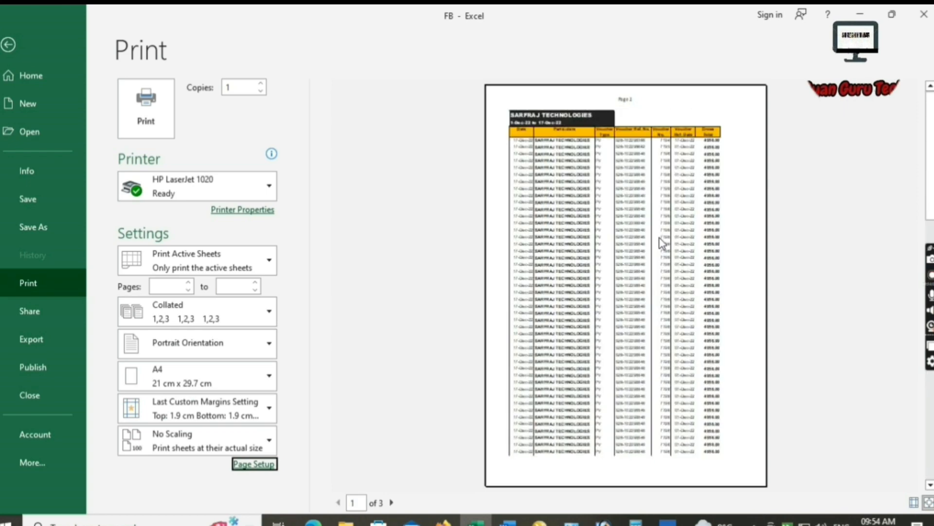
Drag the page break in Page Break Preview to include columns H–J, then return to Normal view.
left_click(9, 45)
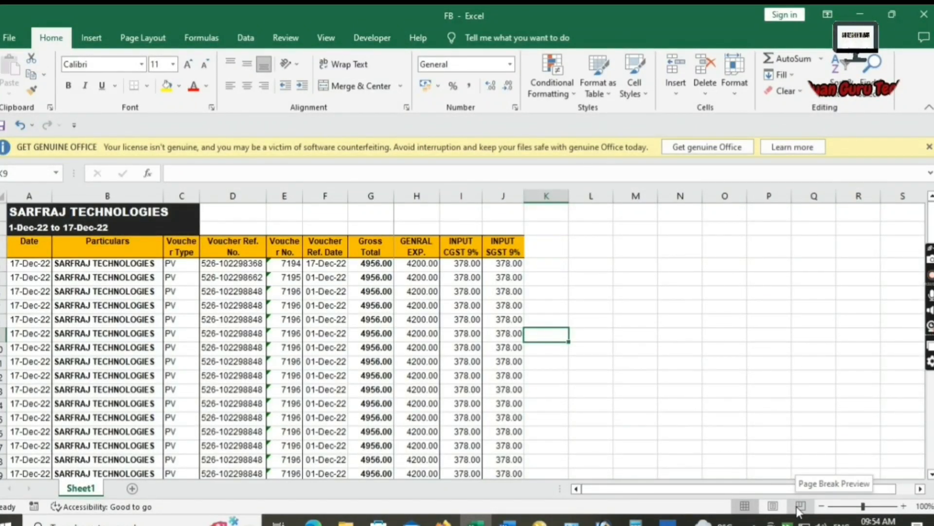
left_click(799, 508)
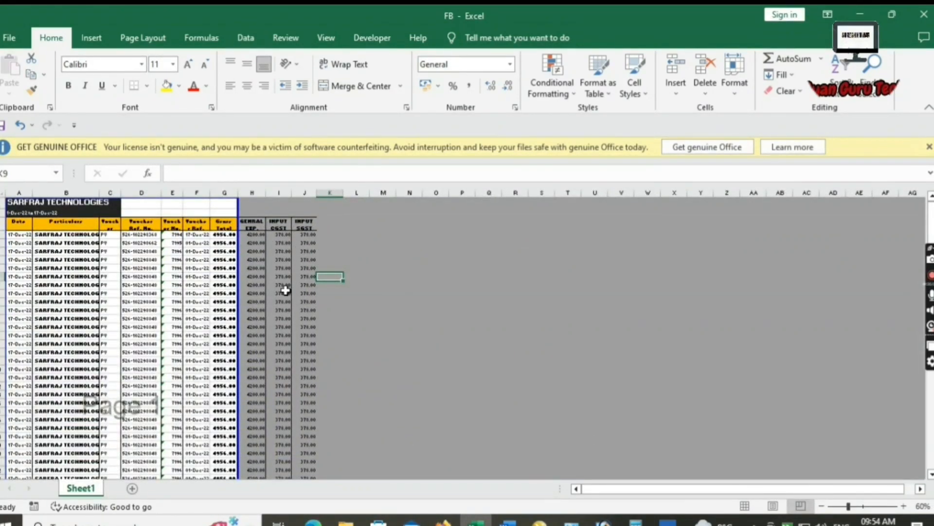
left_click_drag(244, 295, 316, 292)
scroll(300, 347, "down", 4)
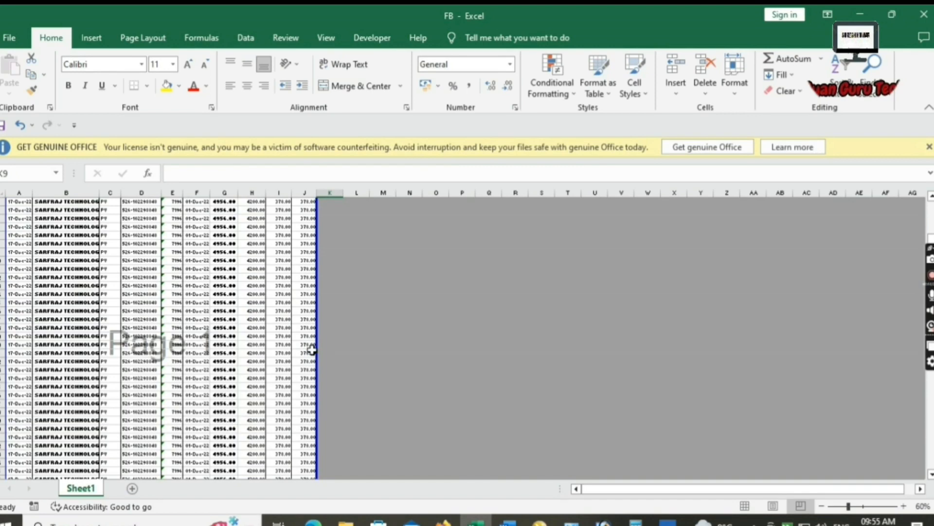
scroll(288, 363, "down", 8)
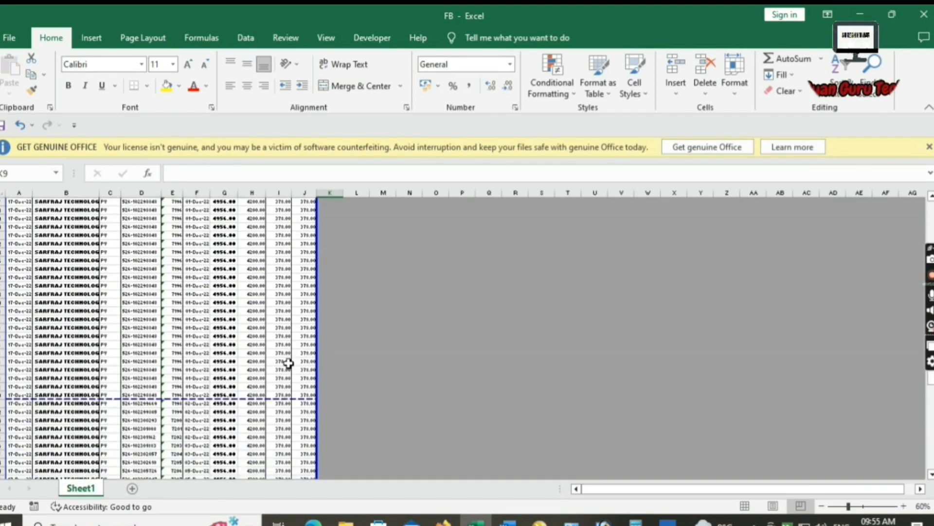
scroll(288, 363, "down", 11)
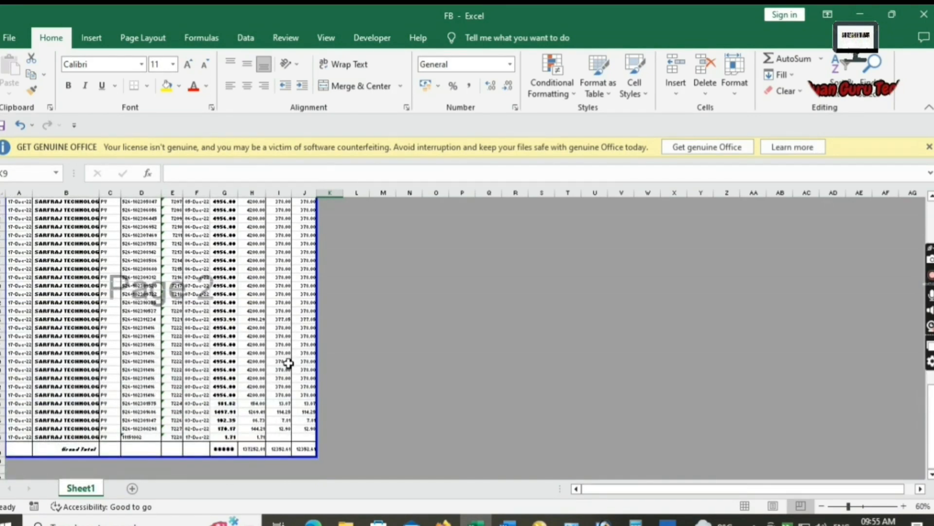
scroll(289, 363, "up", 8)
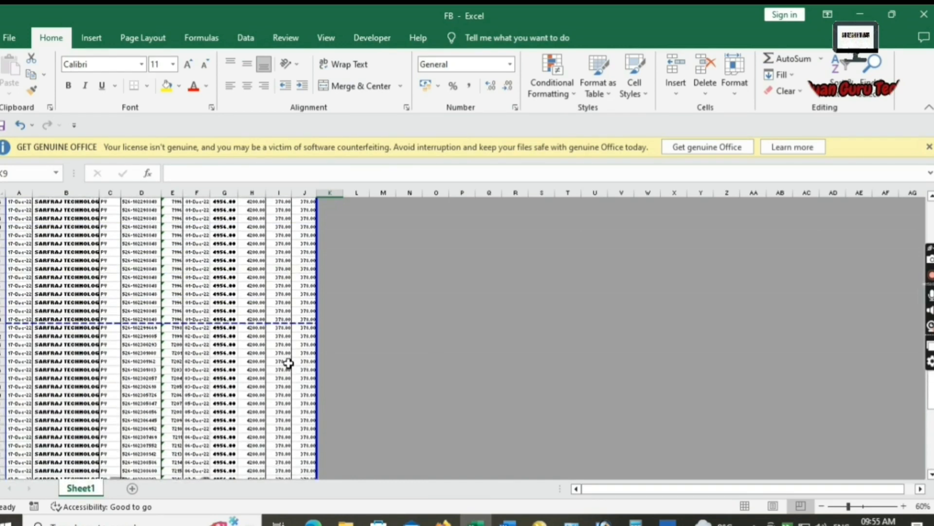
scroll(288, 363, "up", 11)
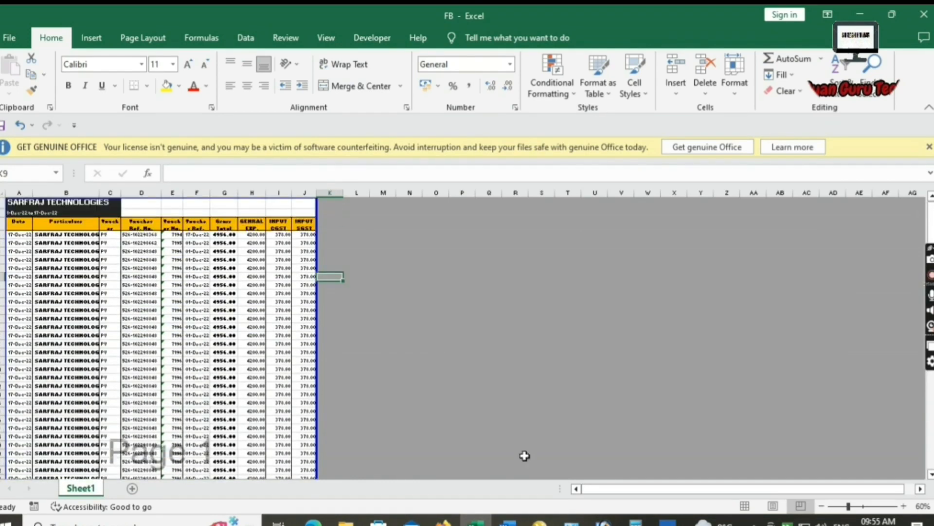
left_click(744, 506)
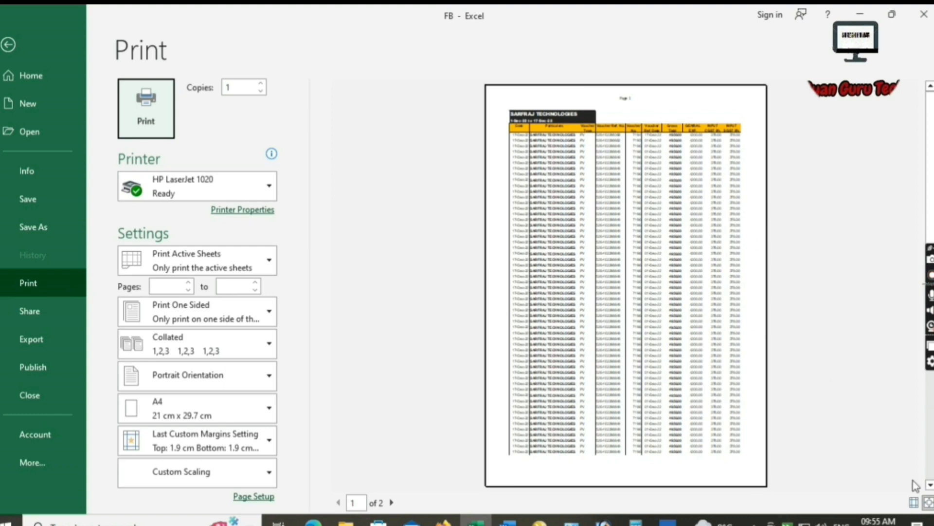
Zoom in and review both preview pages, noting page 2 has no column headings.
left_click(928, 502)
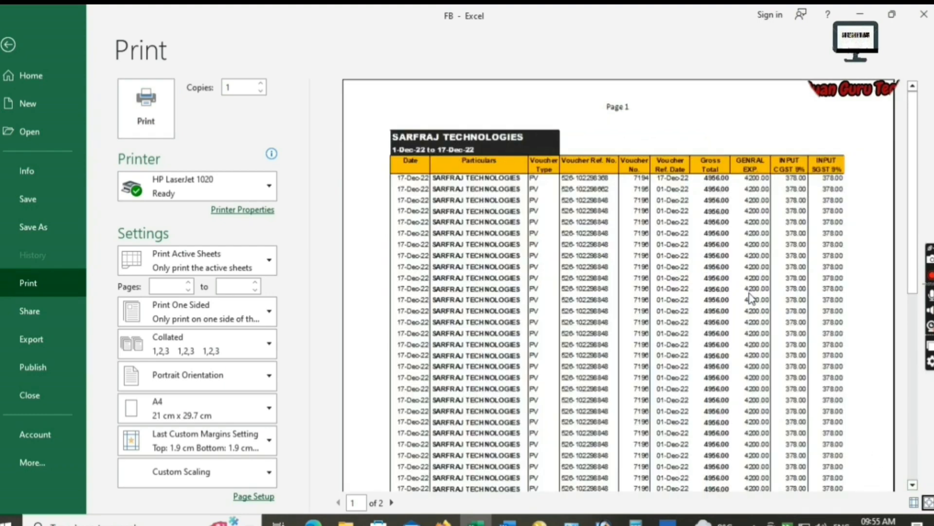
scroll(750, 297, "down", 1)
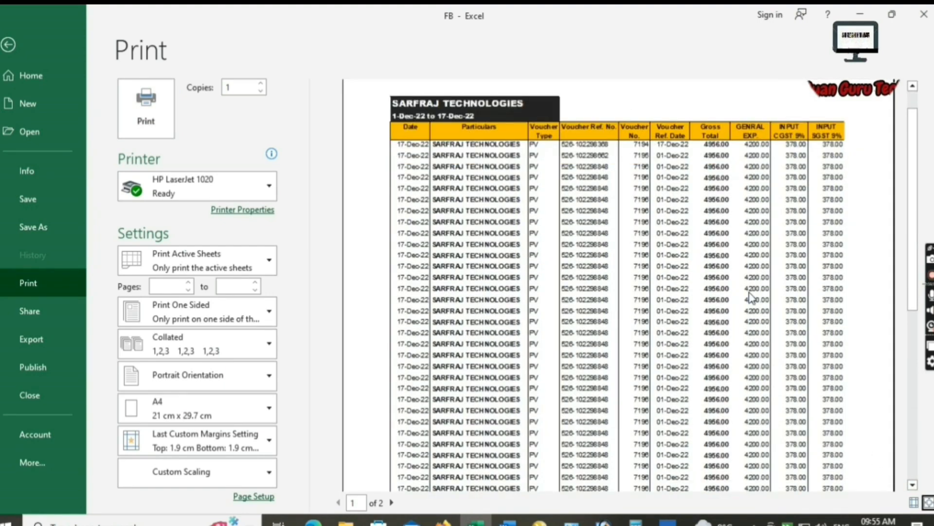
scroll(749, 297, "down", 6)
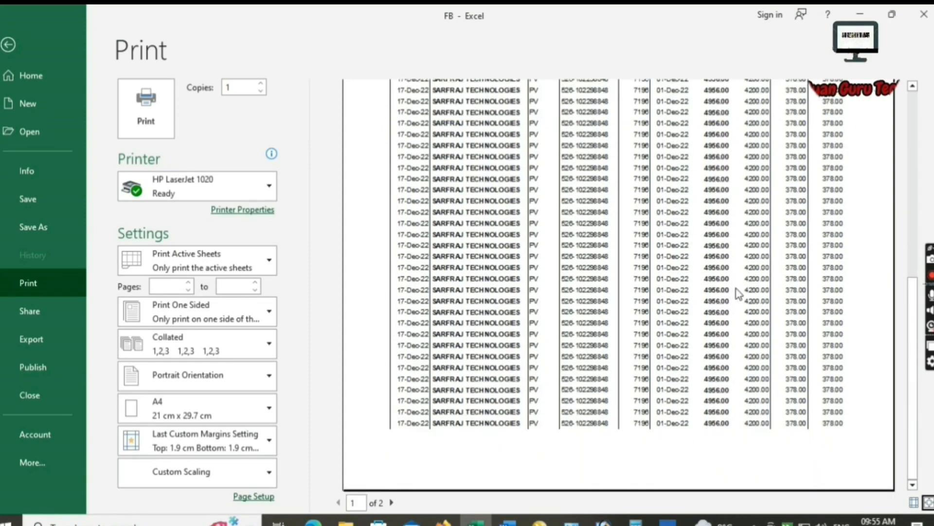
left_click(391, 502)
scroll(697, 368, "up", 5)
scroll(699, 367, "up", 4)
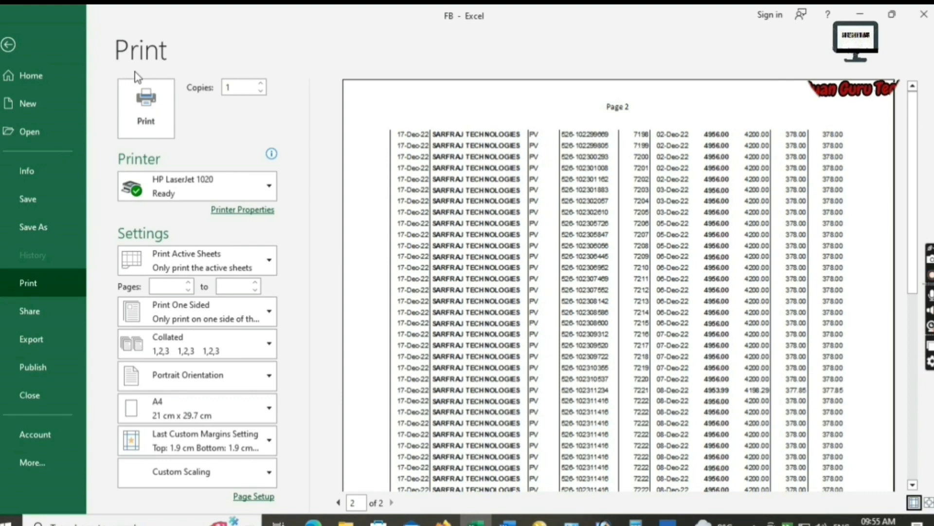
left_click(7, 45)
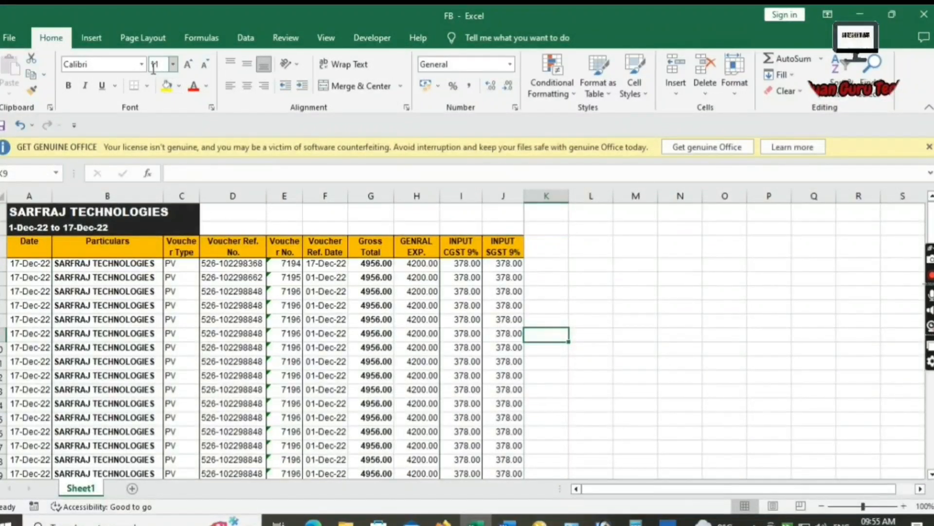
Set $3:$3 as the rows to repeat at top in Print Titles.
left_click(152, 41)
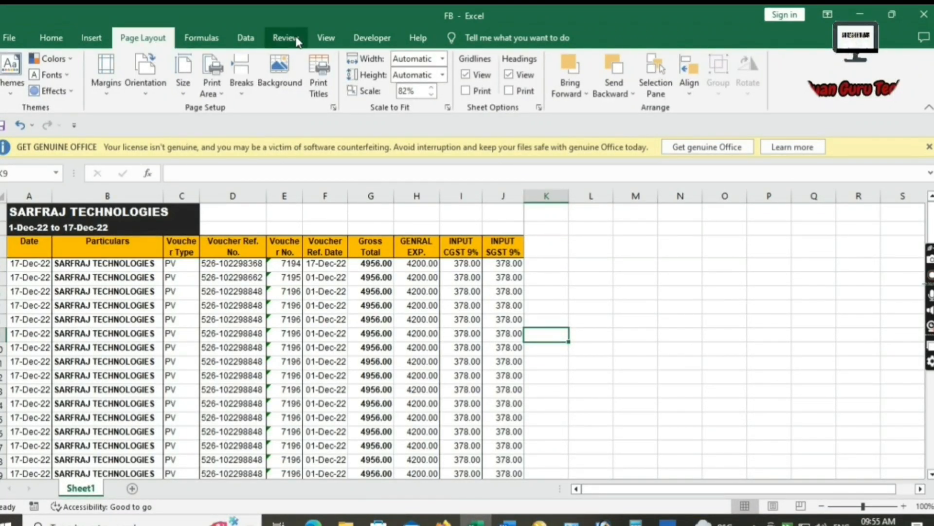
left_click(320, 92)
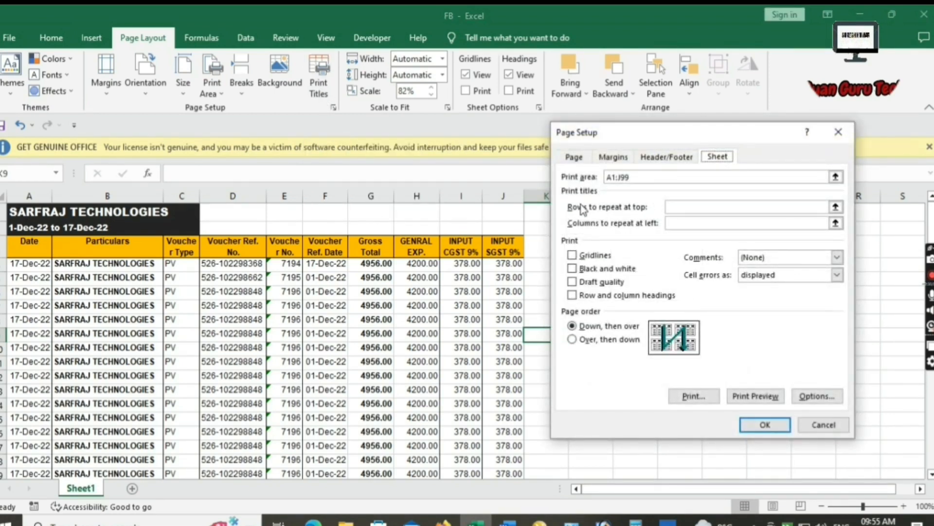
left_click(673, 207)
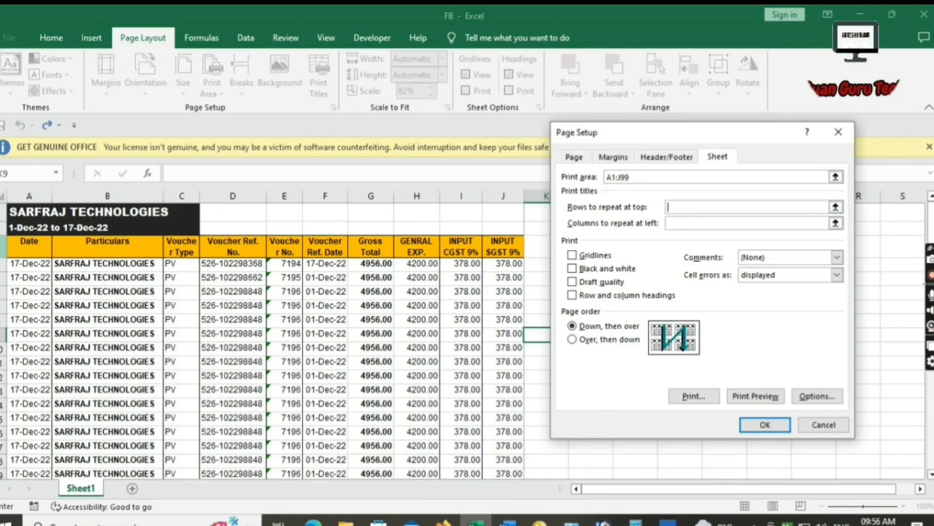
left_click(2, 246)
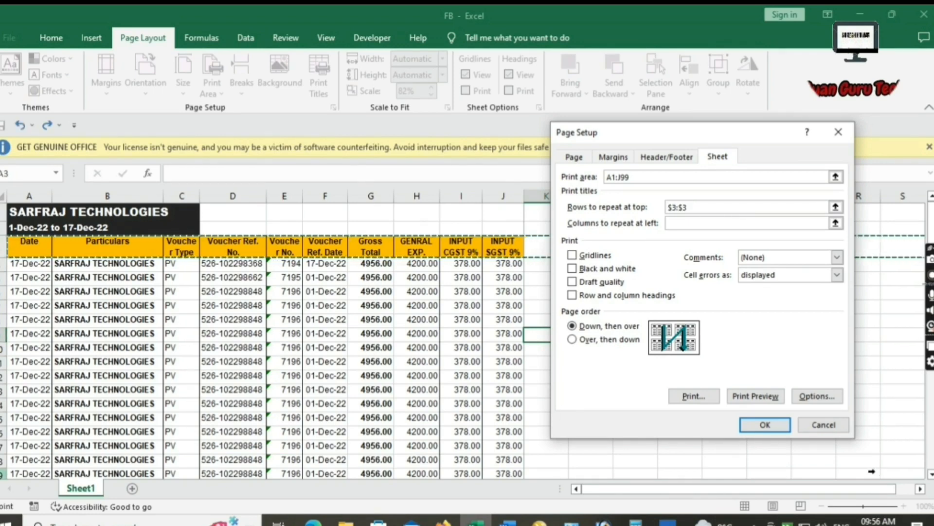
left_click(761, 428)
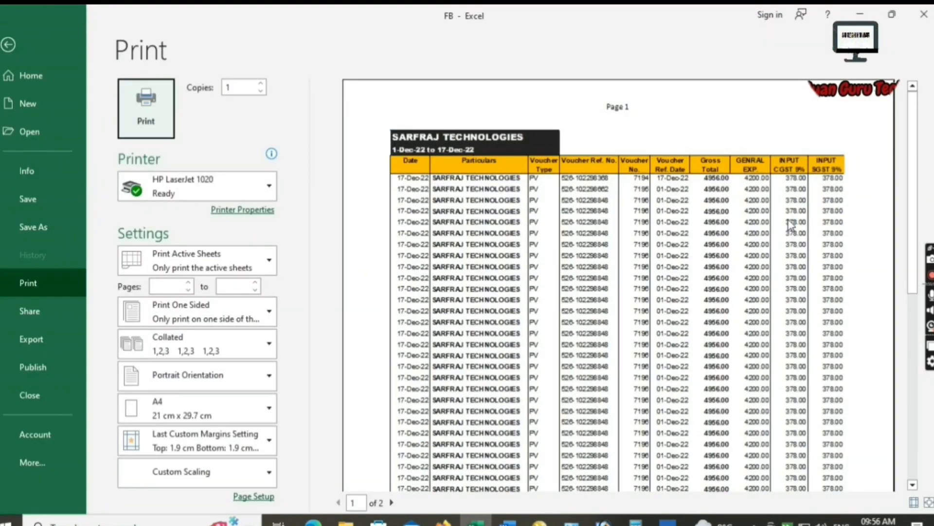
Show margins in the preview and verify page 2 now starts with the column headings.
left_click(915, 502)
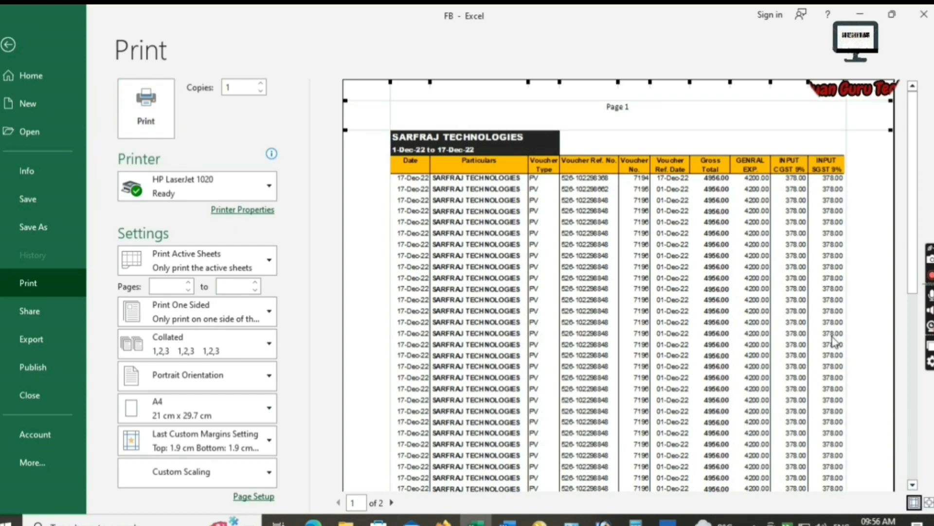
scroll(833, 341, "down", 3)
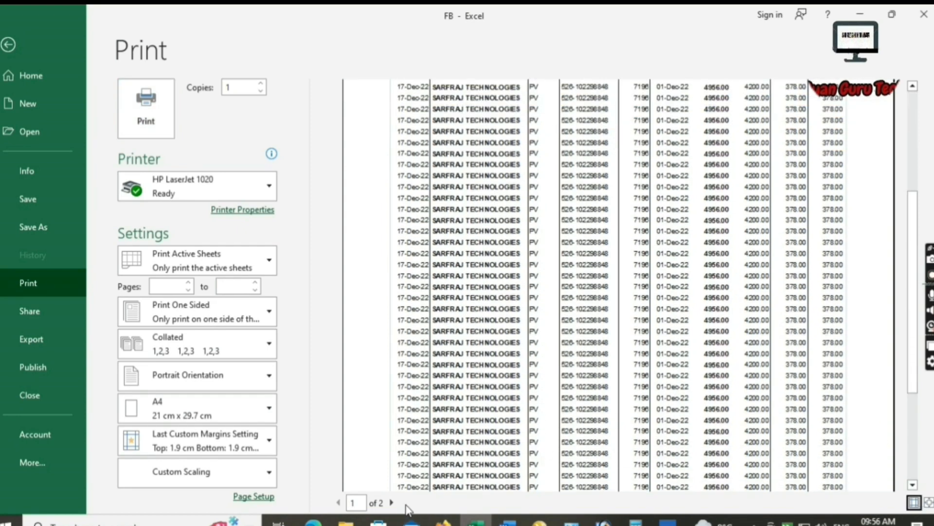
left_click(392, 502)
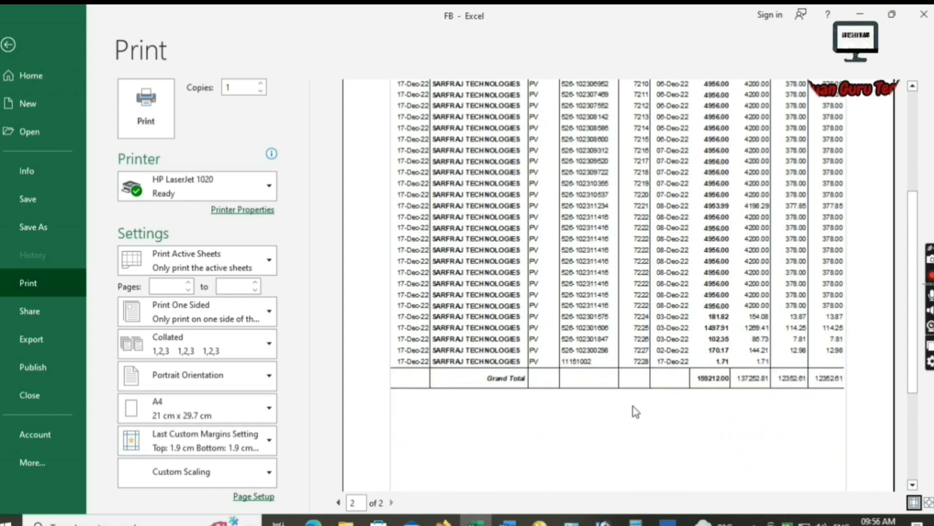
scroll(632, 407, "up", 5)
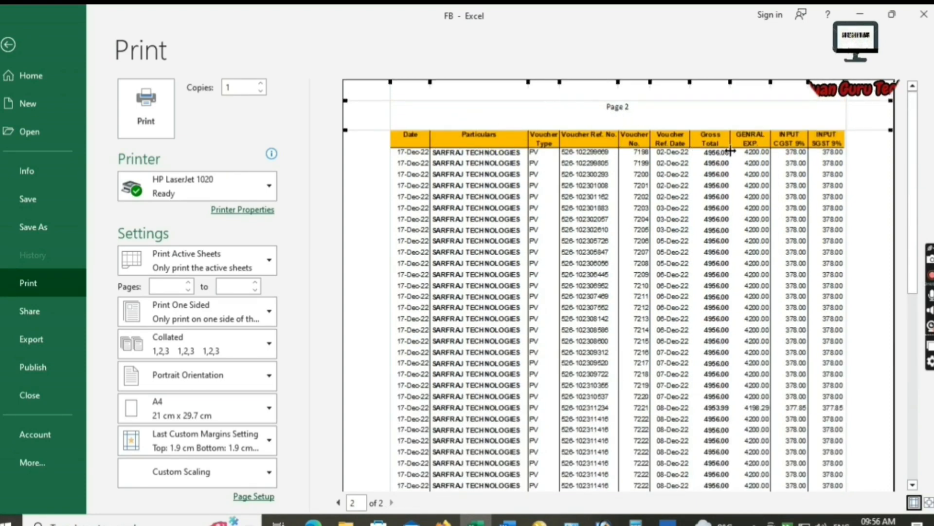
scroll(651, 241, "down", 5)
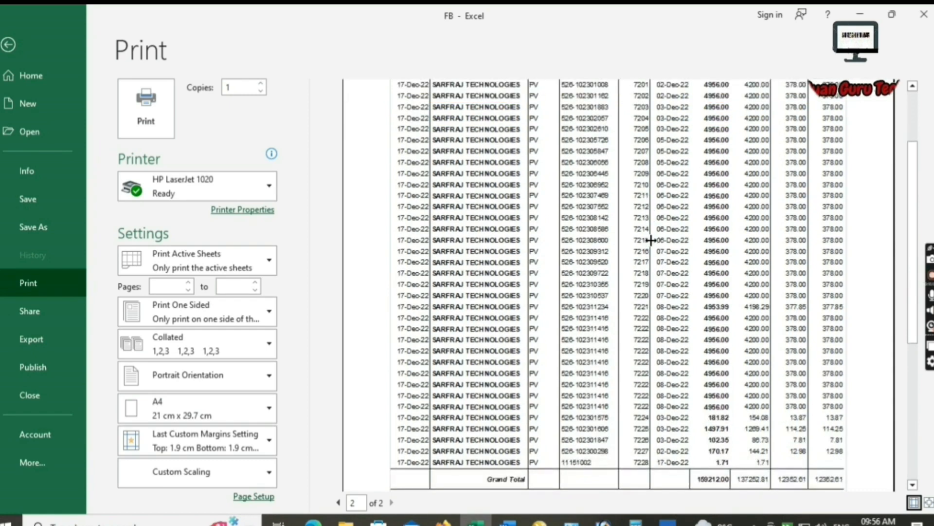
scroll(664, 287, "up", 5)
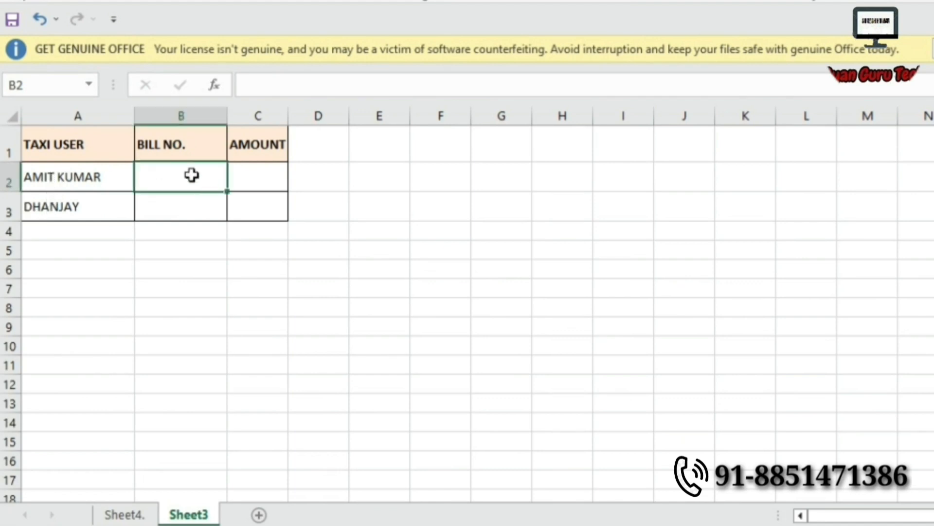
left_click(121, 515)
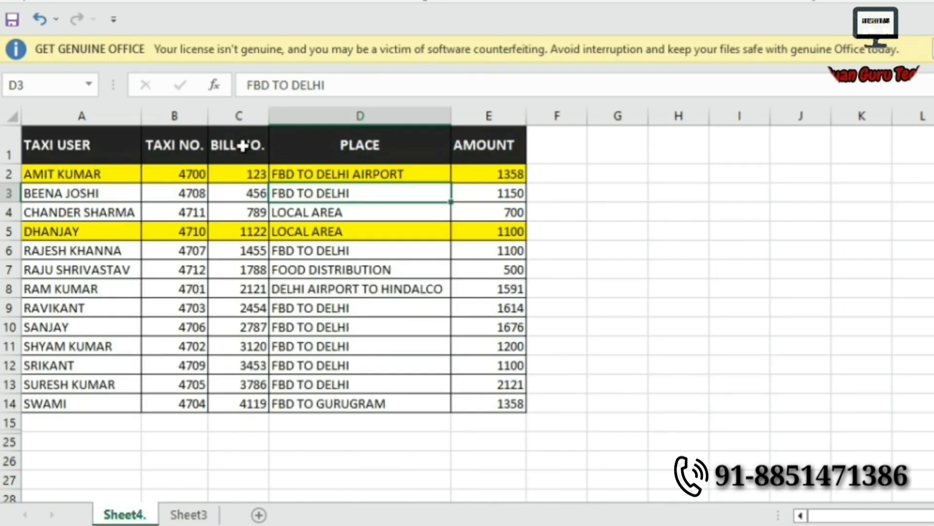
left_click_drag(238, 139, 243, 322)
left_click_drag(483, 146, 484, 329)
left_click(70, 118)
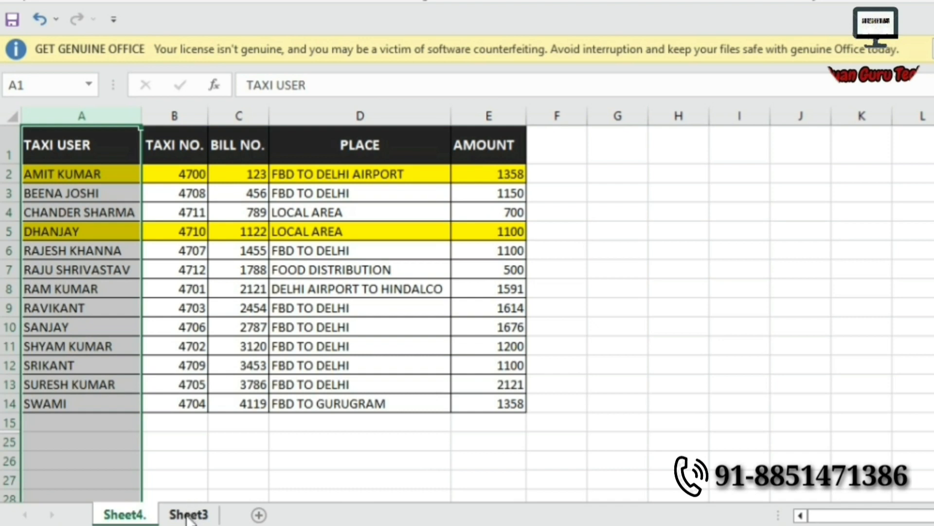
left_click(202, 478)
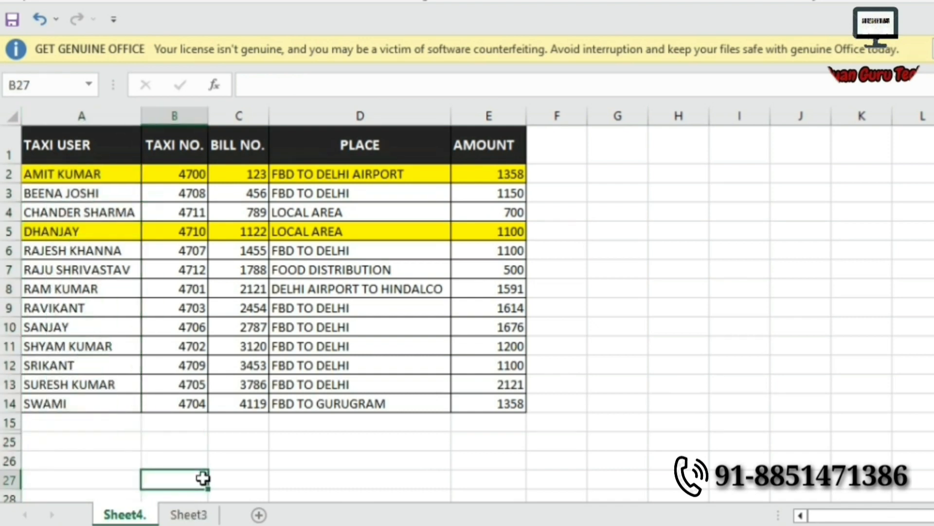
left_click(193, 516)
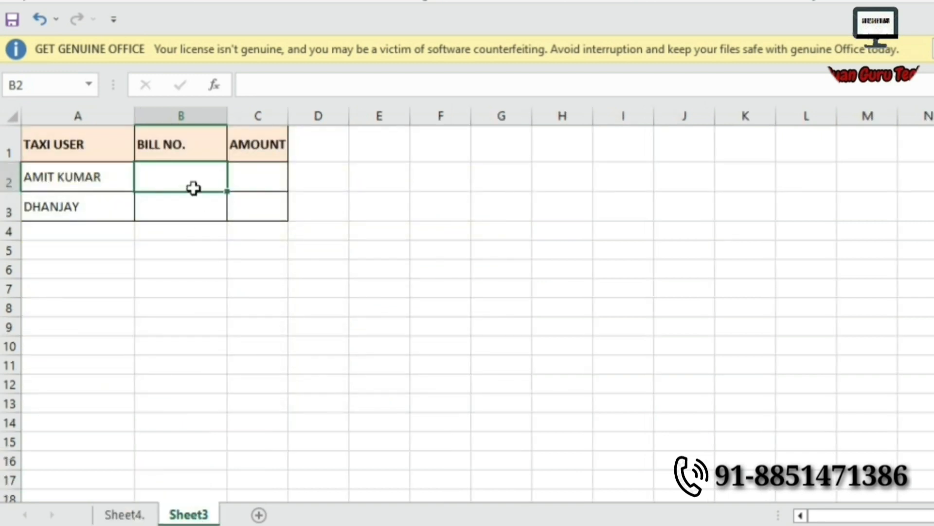
Enter =XLOOKUP(A2,Sheet4.!A:A,Sheet4.!C:C,0) in B2, returning bill number 123.
type("=XLO")
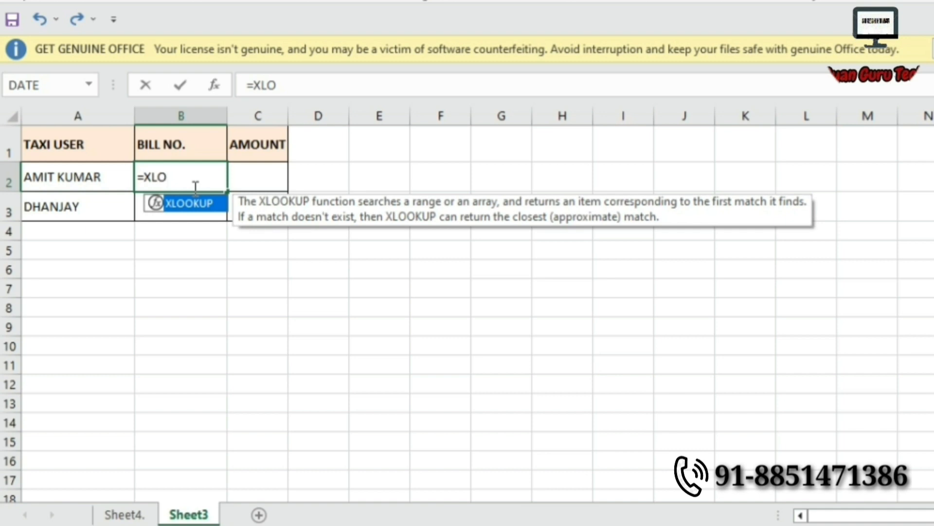
key("Tab")
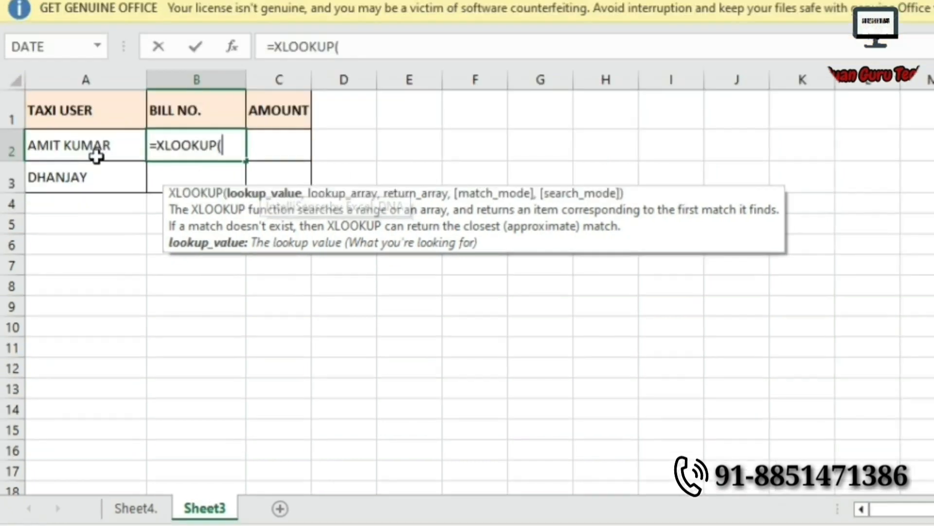
left_click(87, 175)
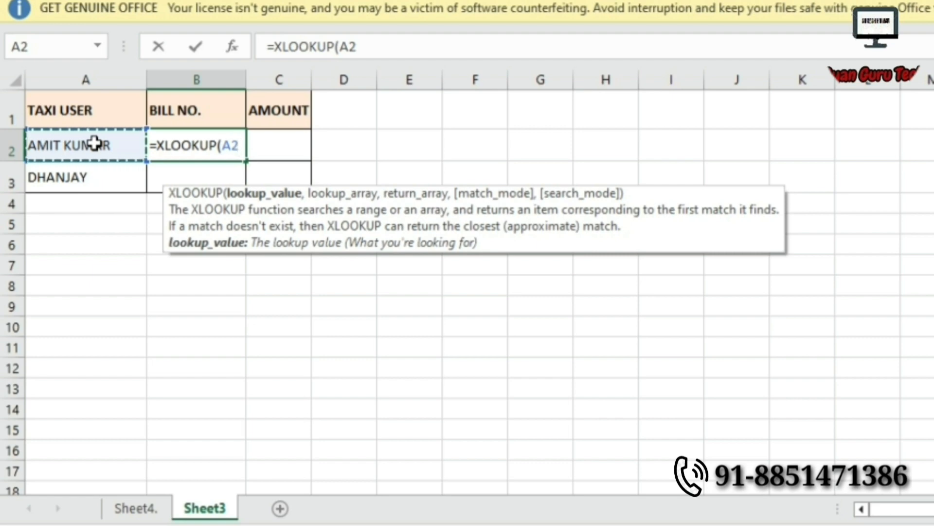
type(",")
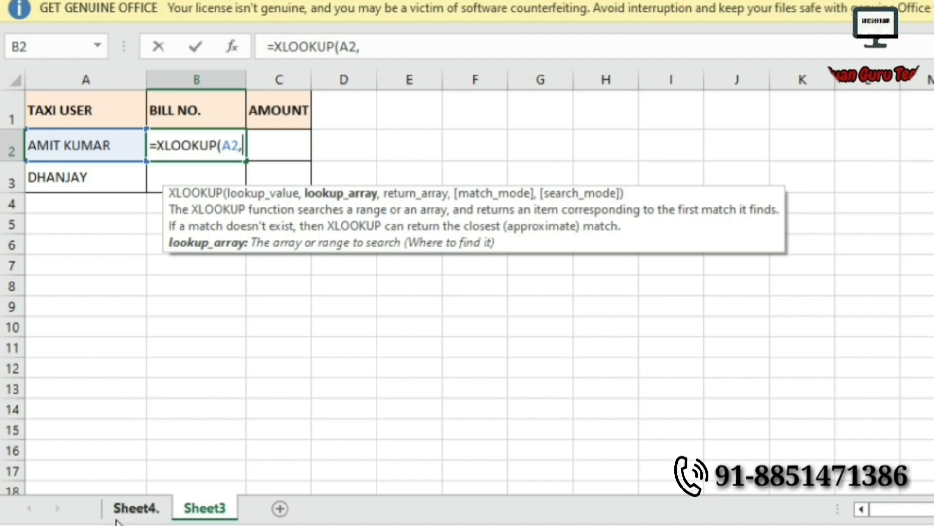
left_click(135, 508)
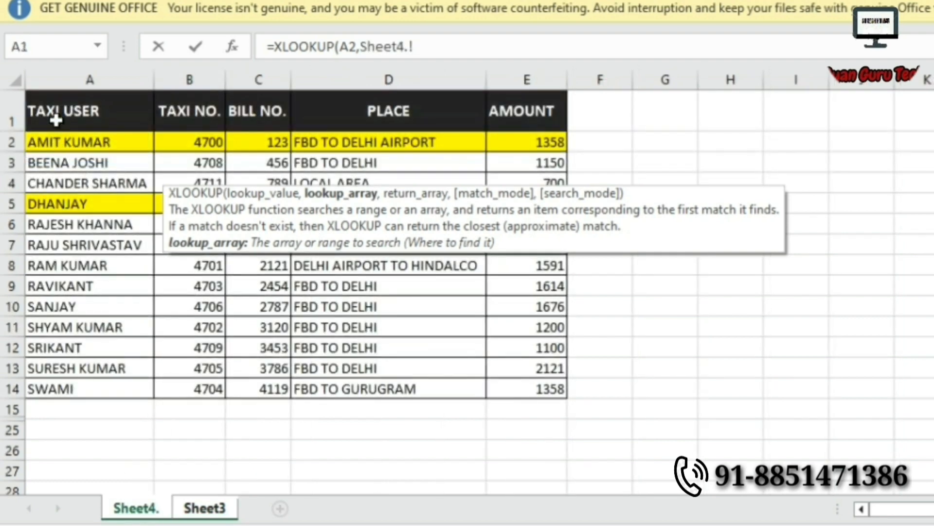
left_click(59, 84)
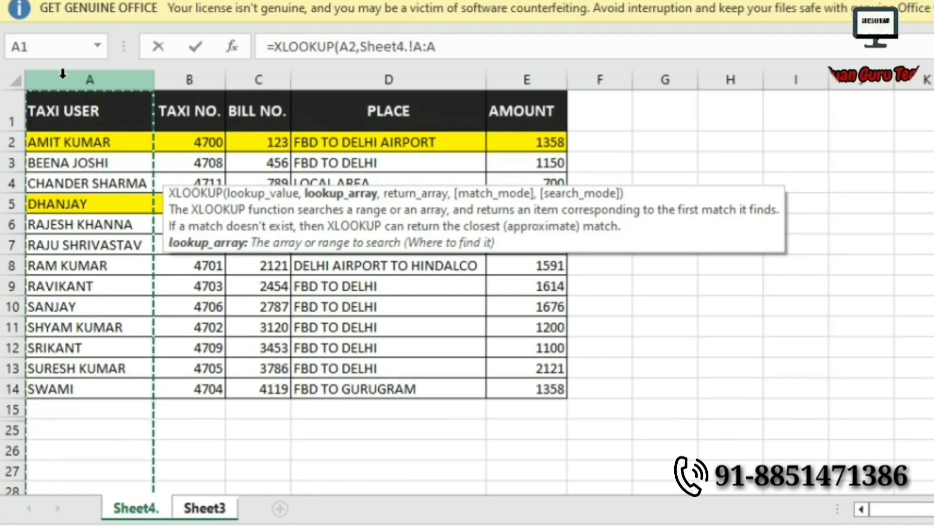
type(",")
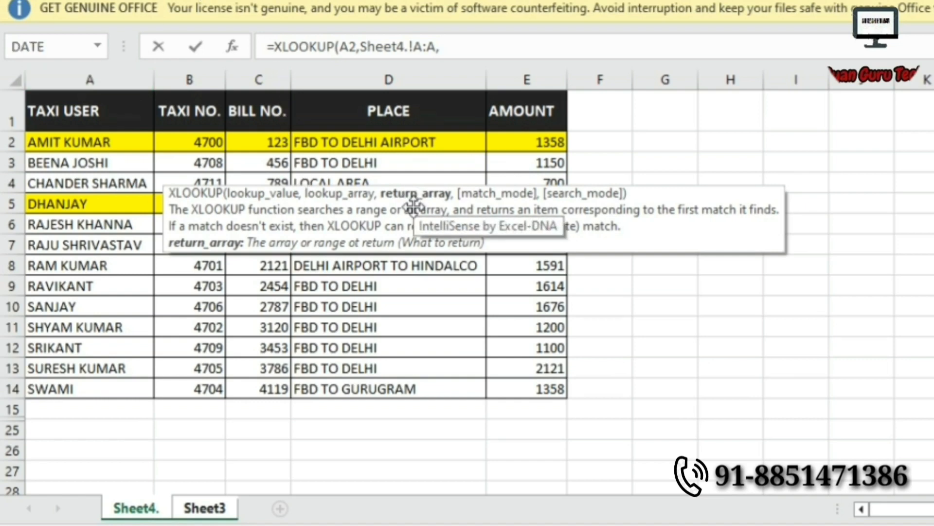
left_click(263, 78)
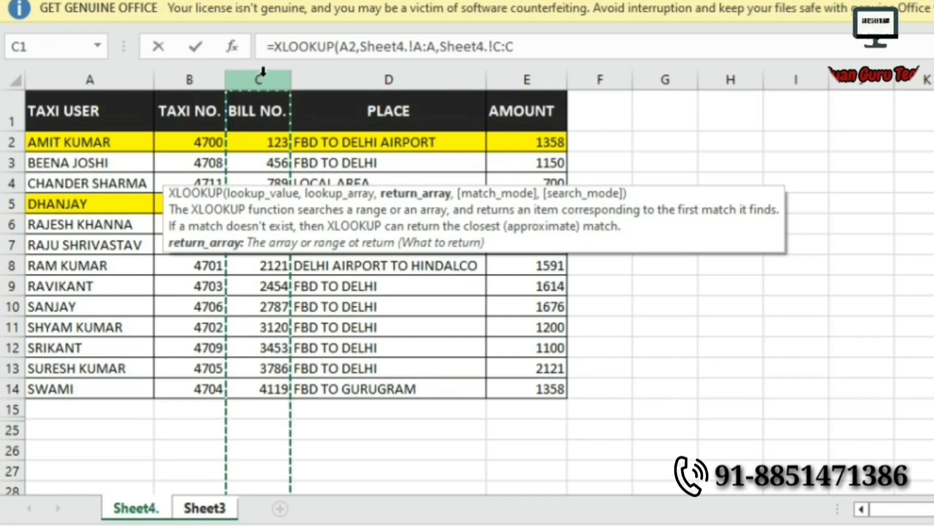
type(",")
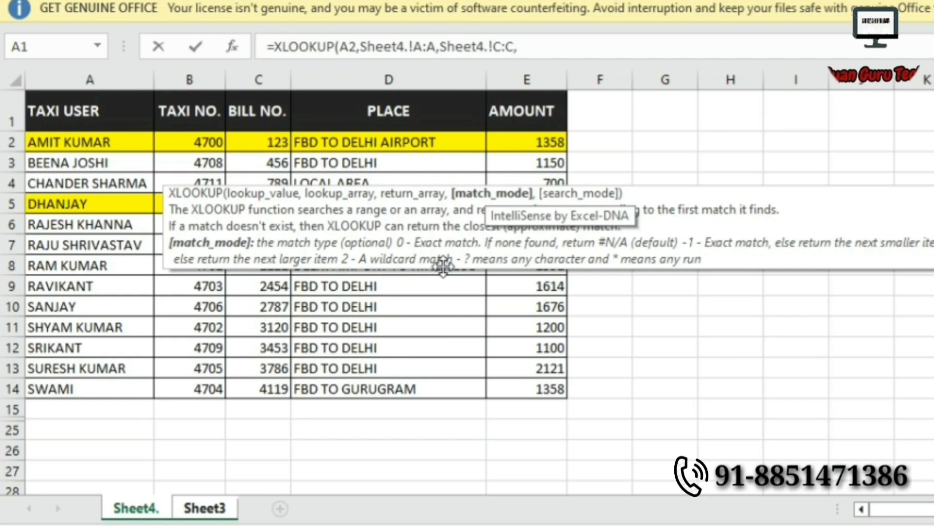
type("0")
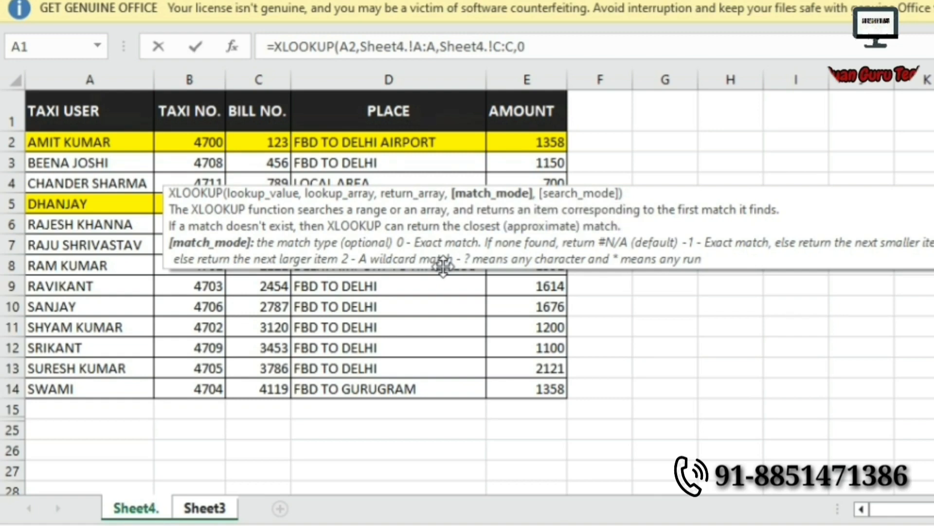
key("Return")
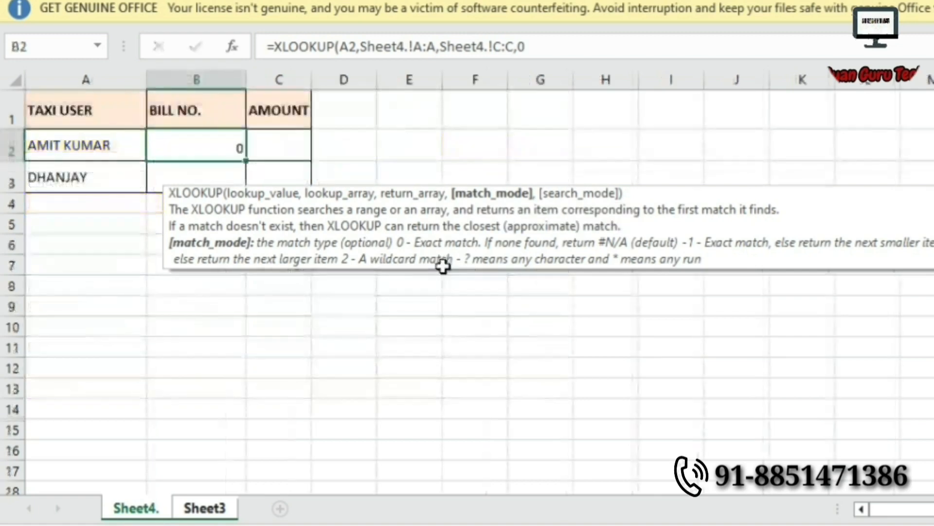
Copy the B2 bill number formula, then cancel the copy.
key("Up")
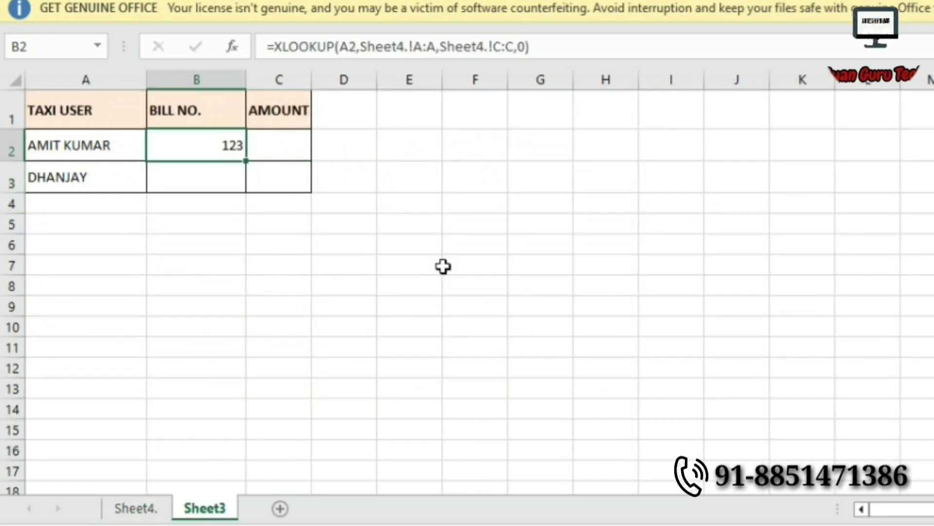
key("ctrl+c")
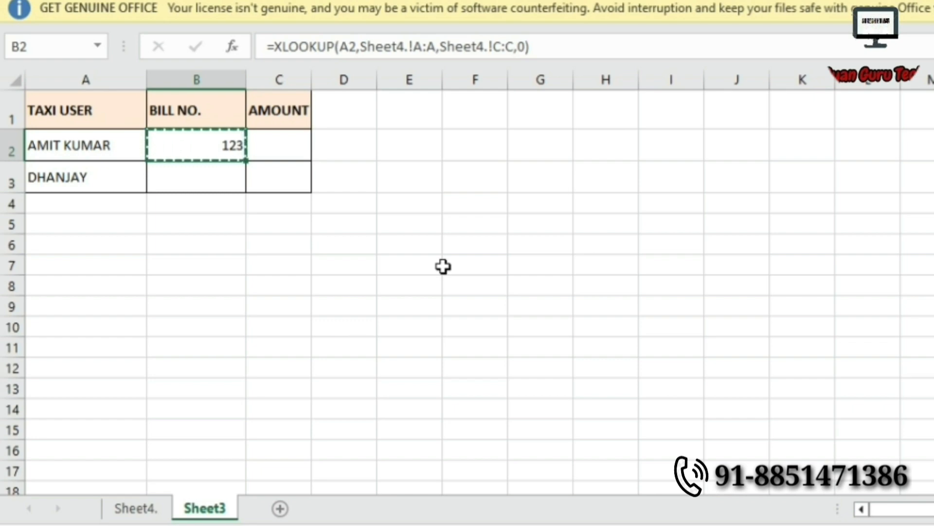
key("Escape")
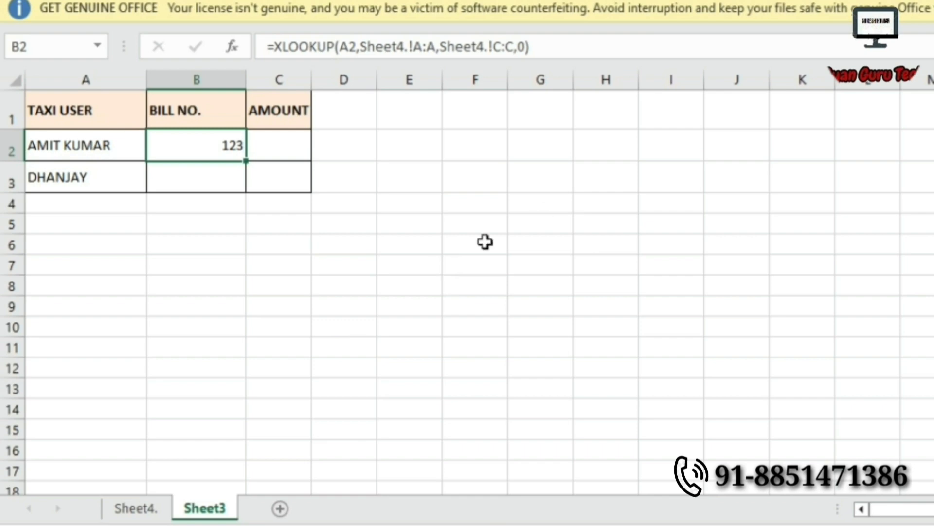
left_click(134, 508)
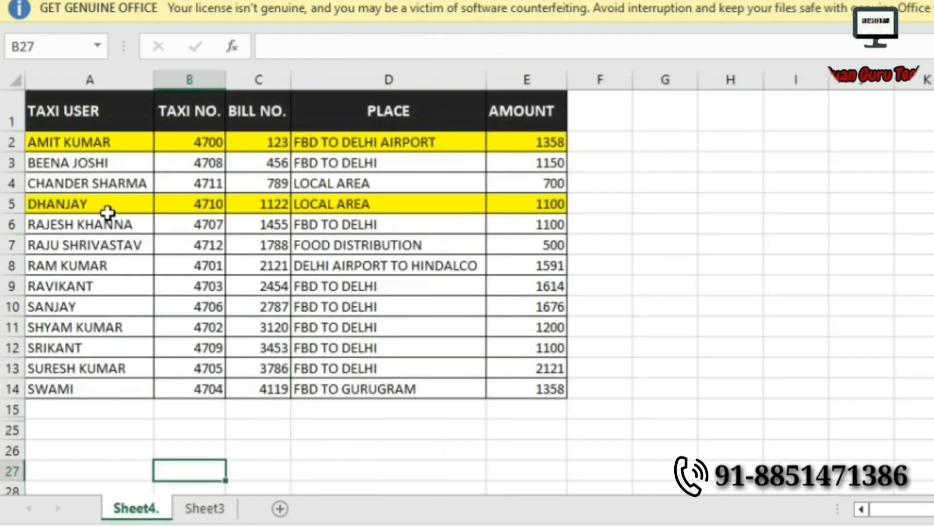
left_click(58, 142)
left_click(278, 141)
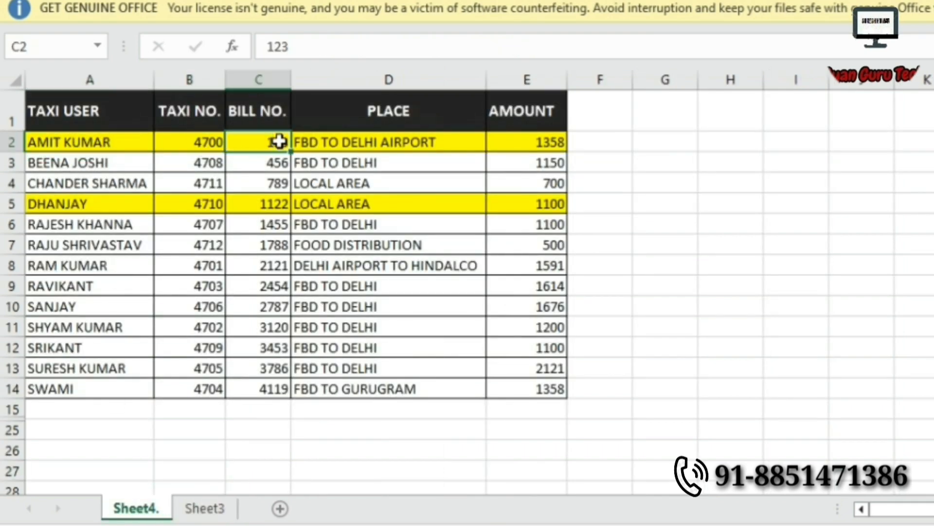
left_click(216, 508)
left_click(93, 142)
left_click(175, 144)
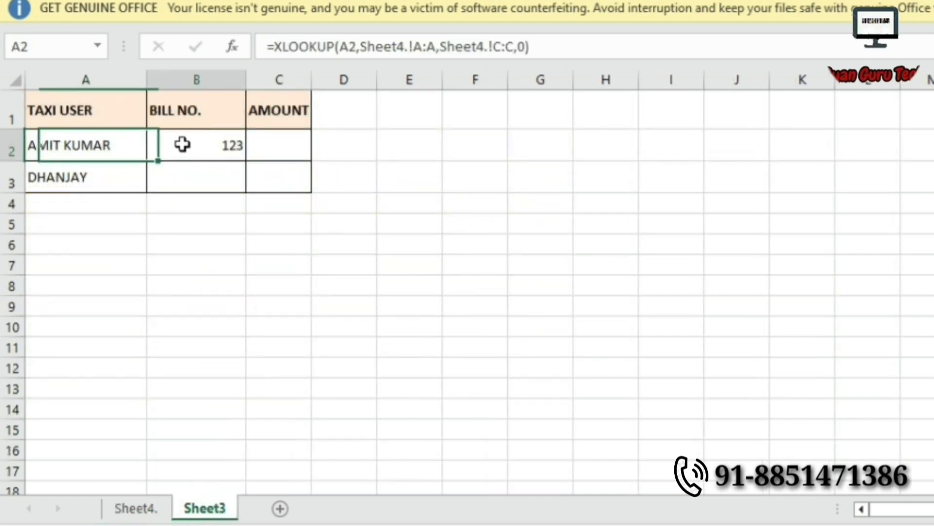
left_click(274, 146)
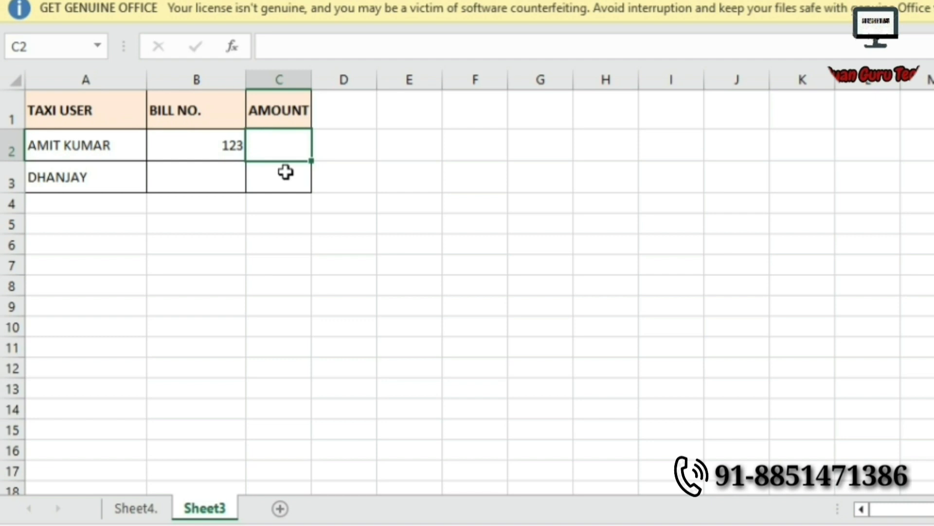
Enter an XLOOKUP in C2 matching B2 against Sheet4.'s column C, returning column E's amount 1358.
type("=")
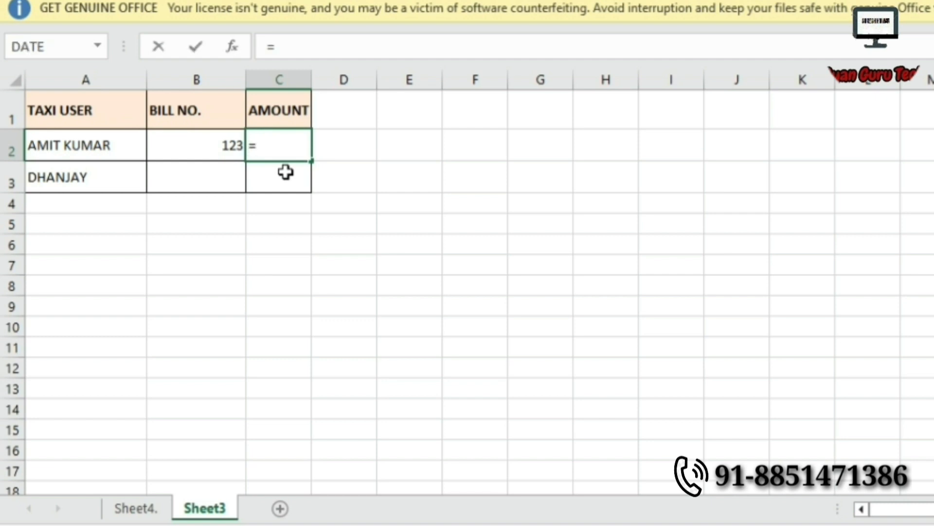
type("XL")
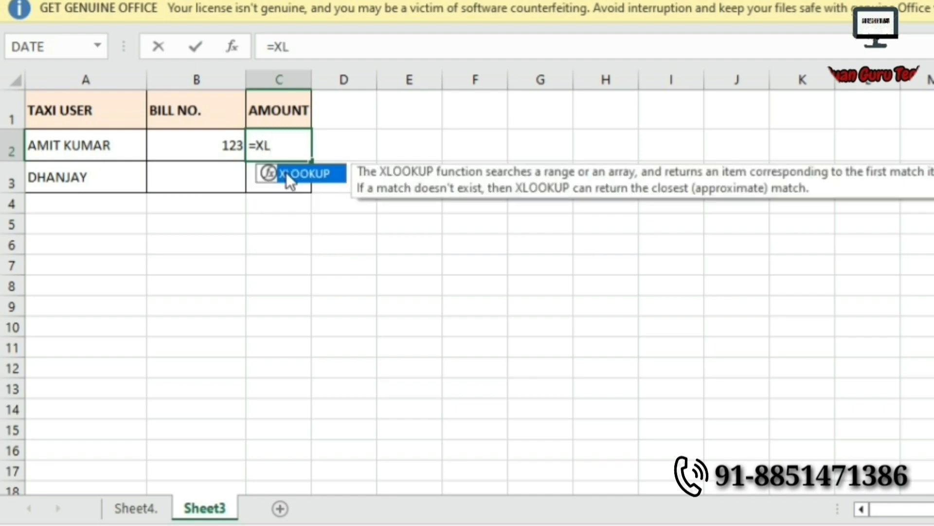
double_click(287, 176)
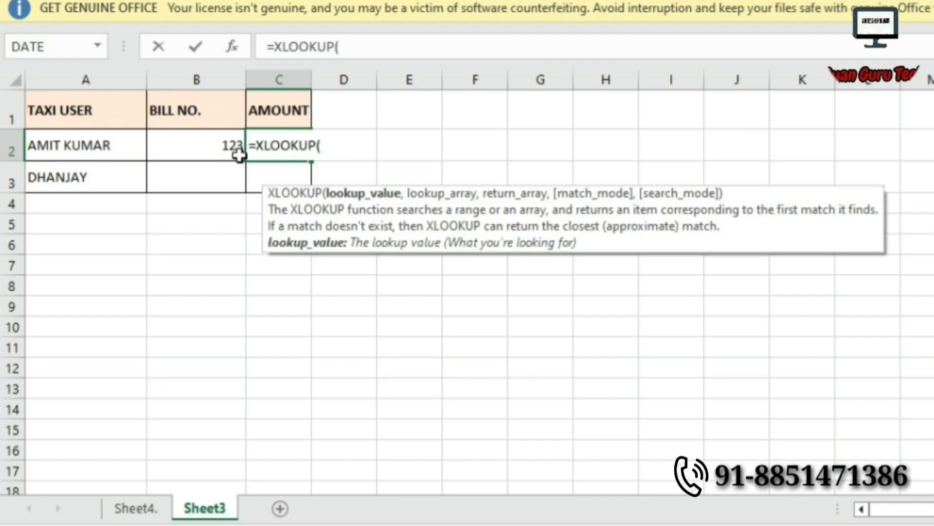
left_click(225, 146)
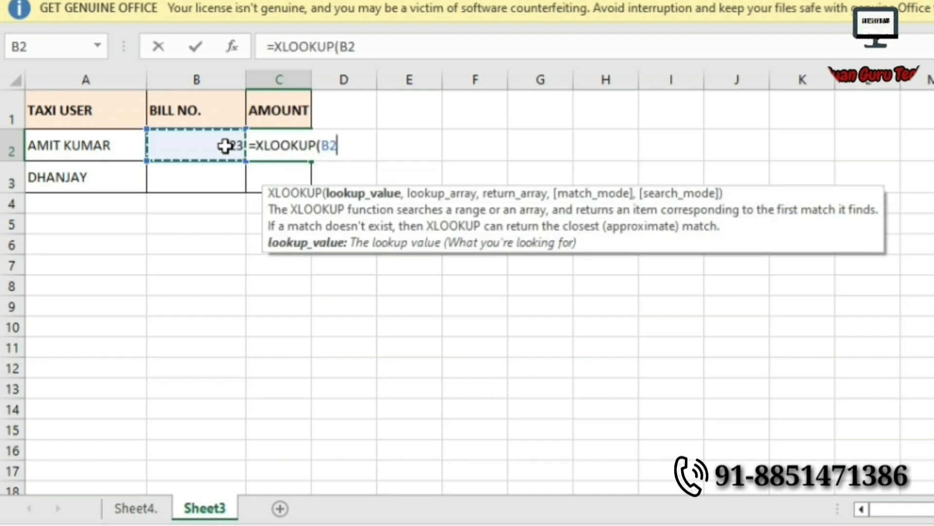
type(",")
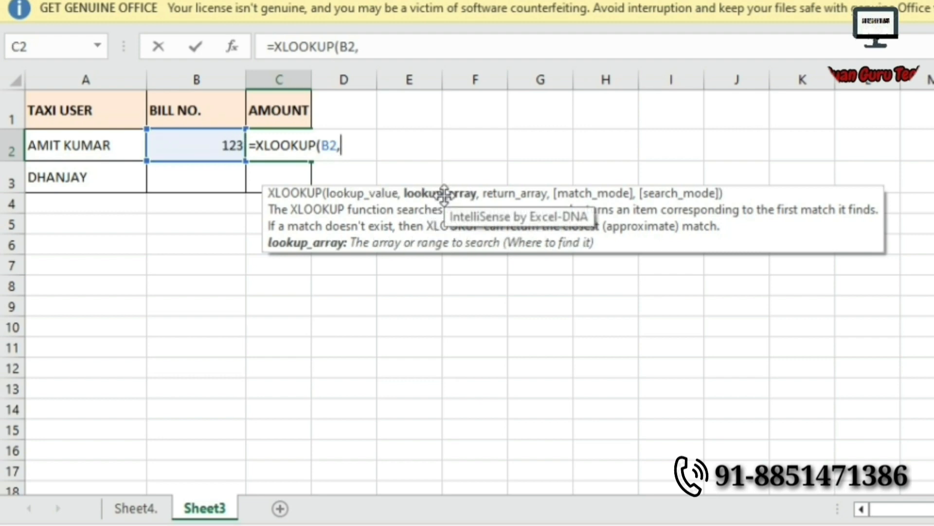
left_click(144, 512)
left_click(248, 75)
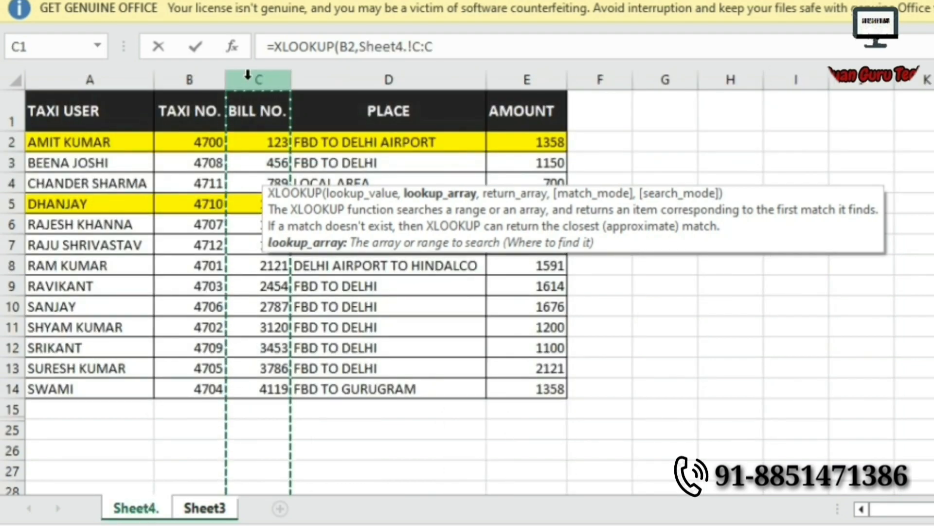
type(",")
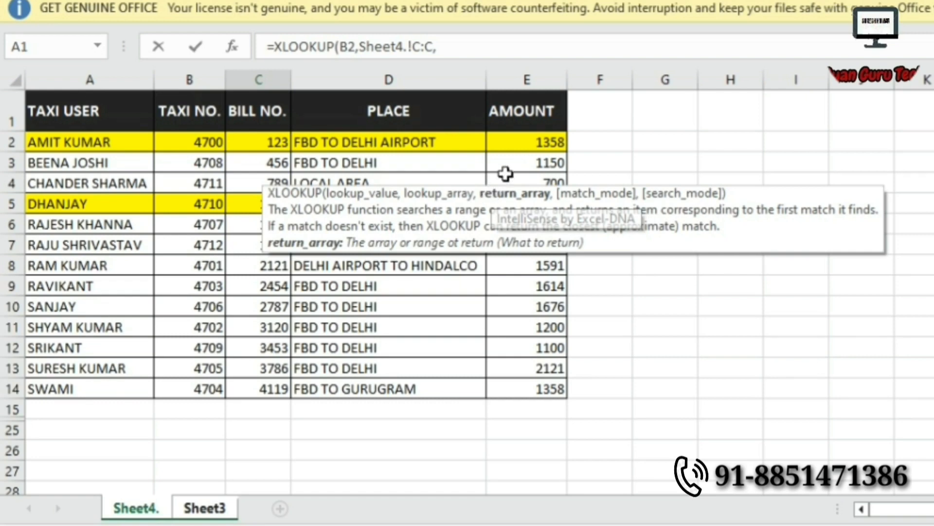
left_click(526, 73)
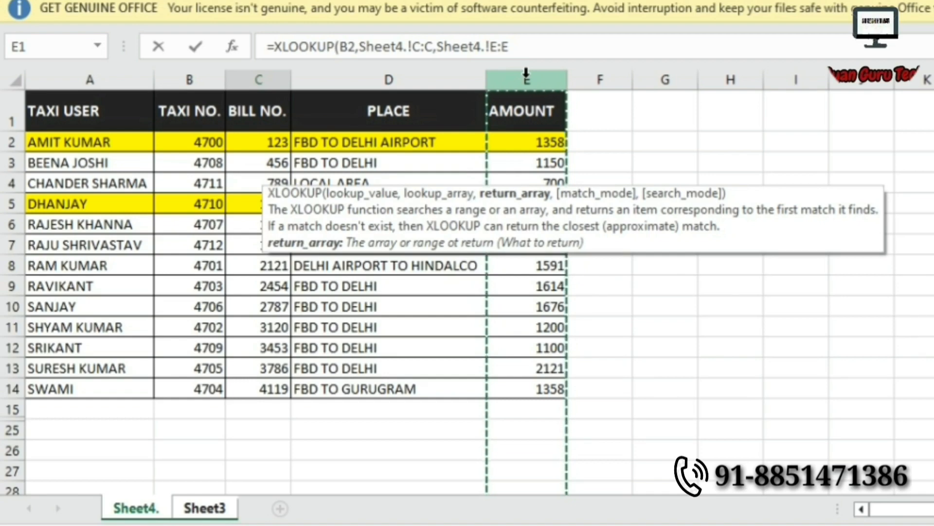
type(",")
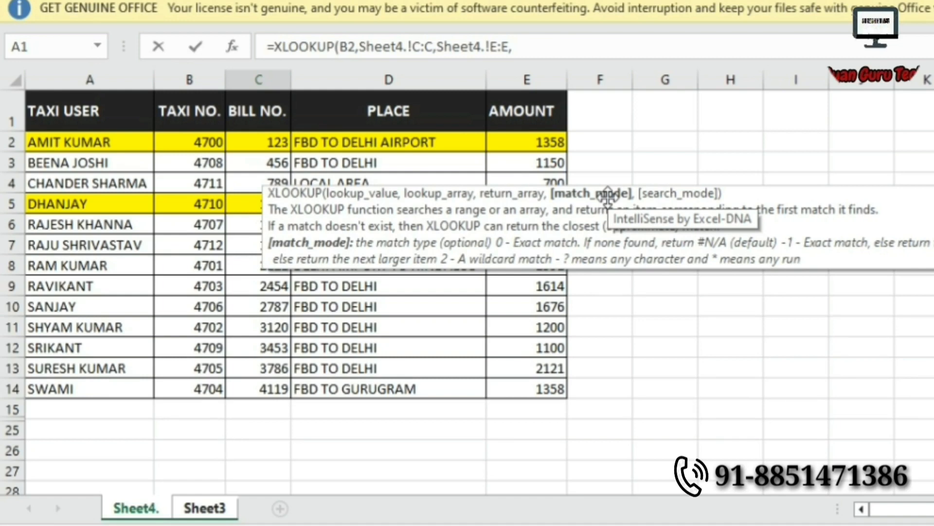
type("0")
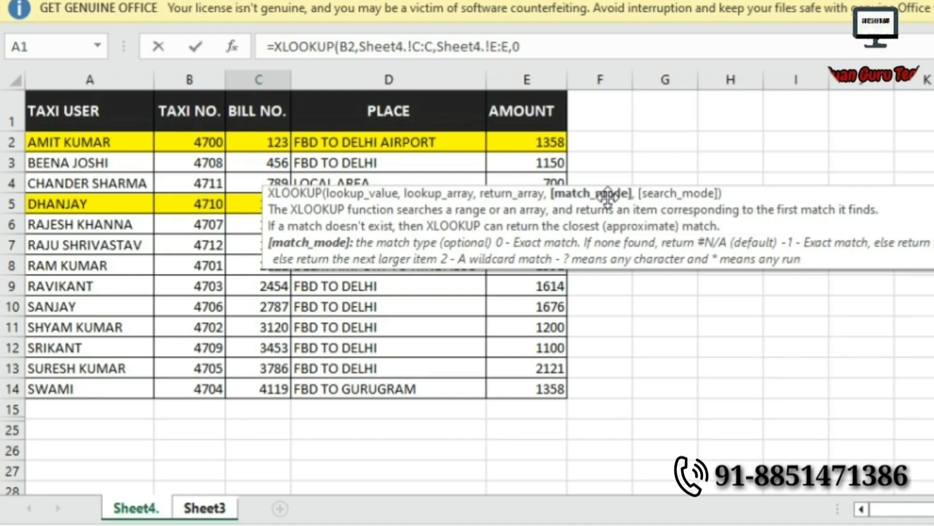
key("Return")
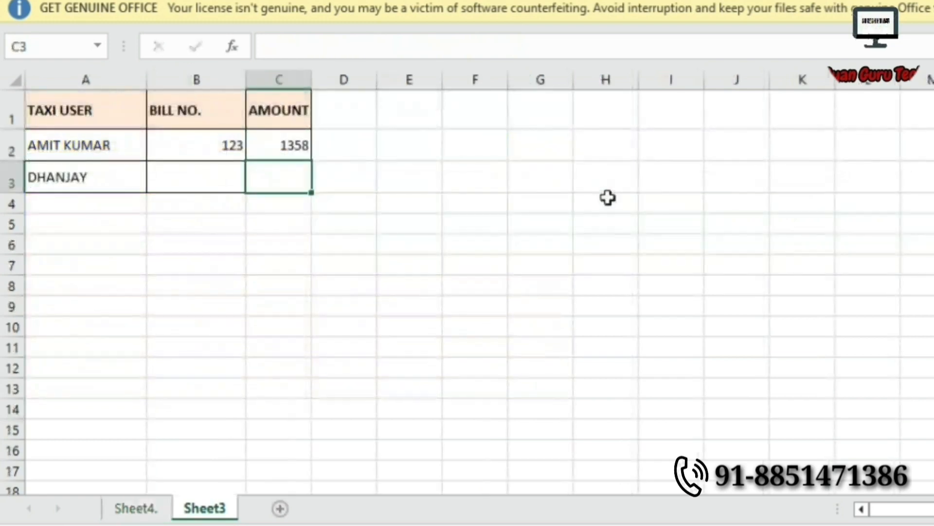
Fill the B2:C2 XLOOKUP formulas down into DHANJAY's row 3 with Ctrl+D.
left_click(219, 143)
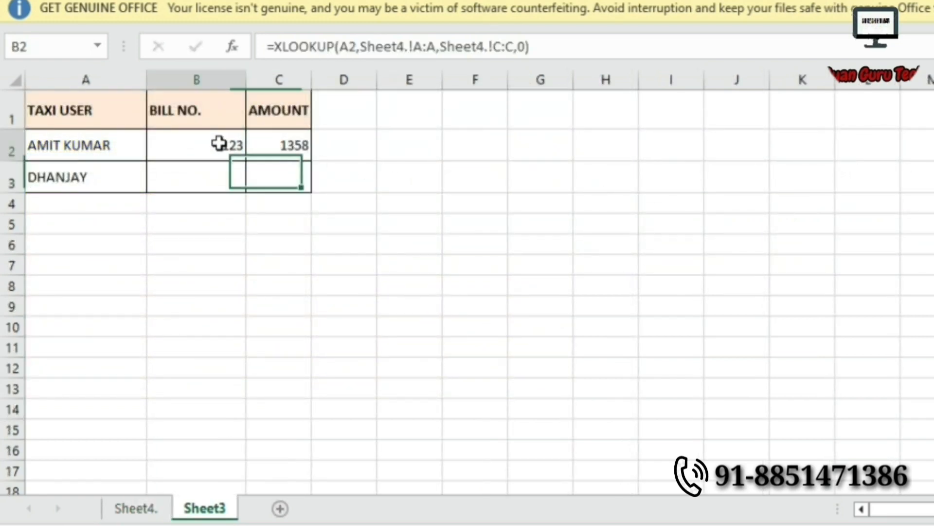
left_click_drag(252, 148, 288, 165)
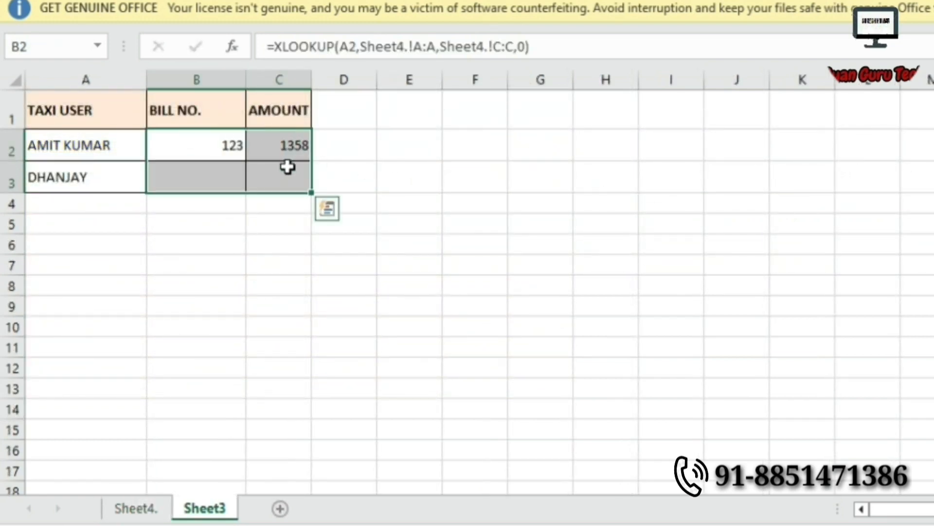
key("ctrl+d")
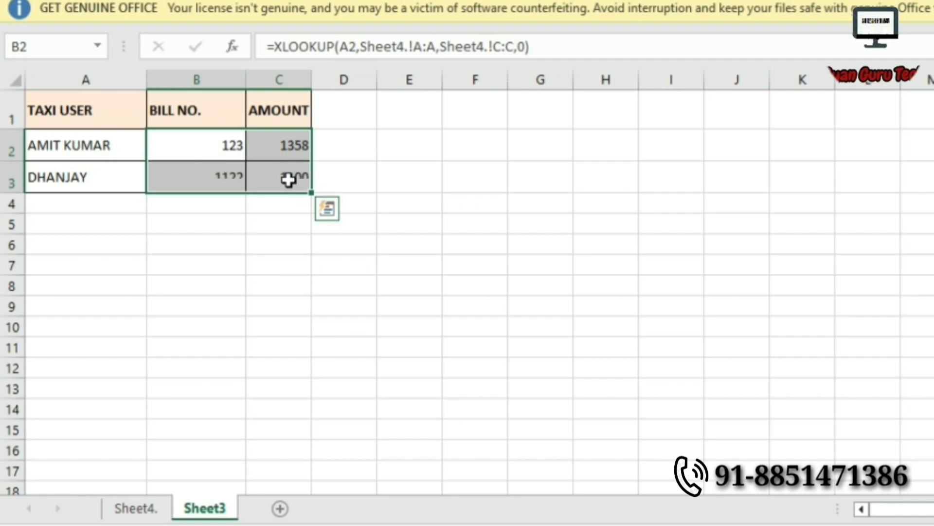
left_click(282, 146)
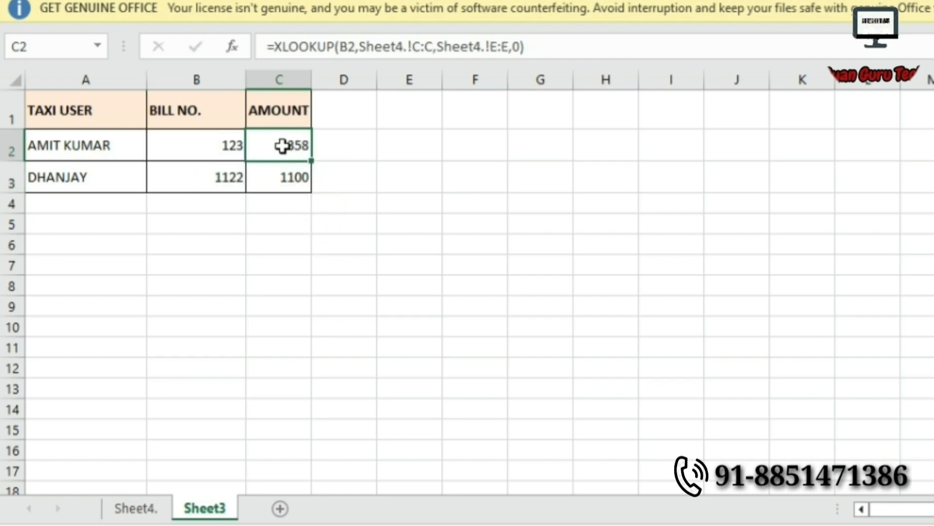
left_click_drag(204, 144, 261, 150)
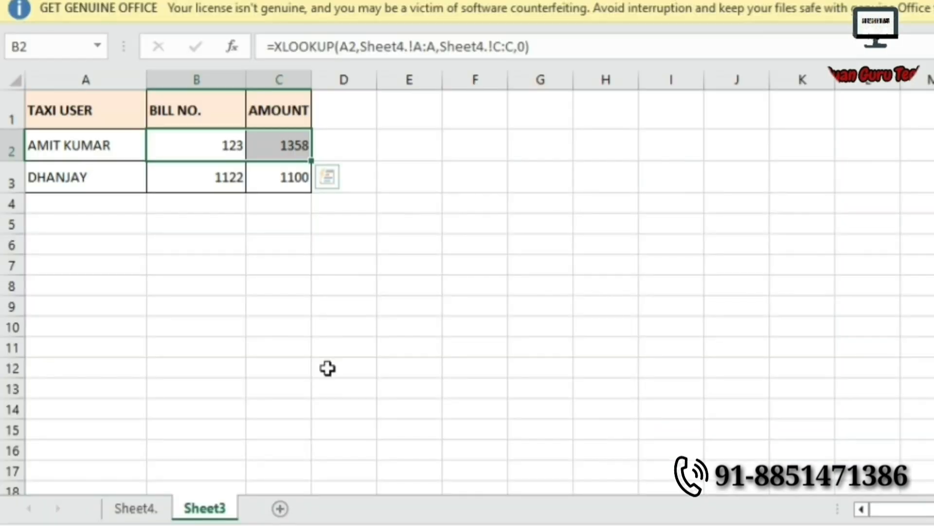
left_click(125, 509)
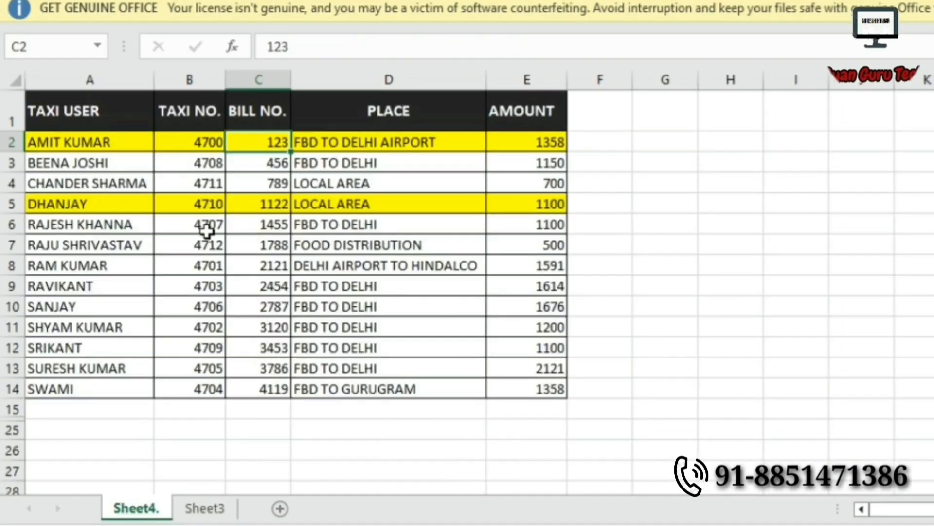
left_click(519, 148)
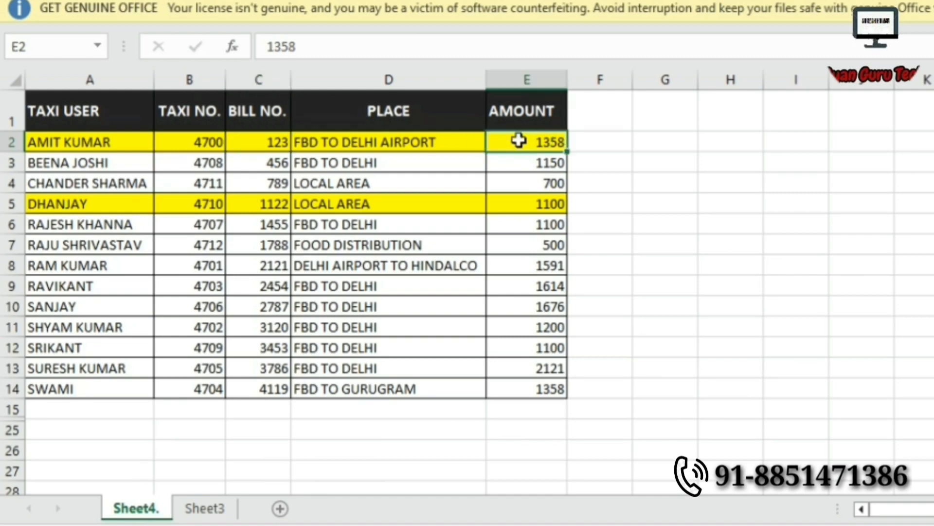
left_click(272, 209)
left_click(558, 201)
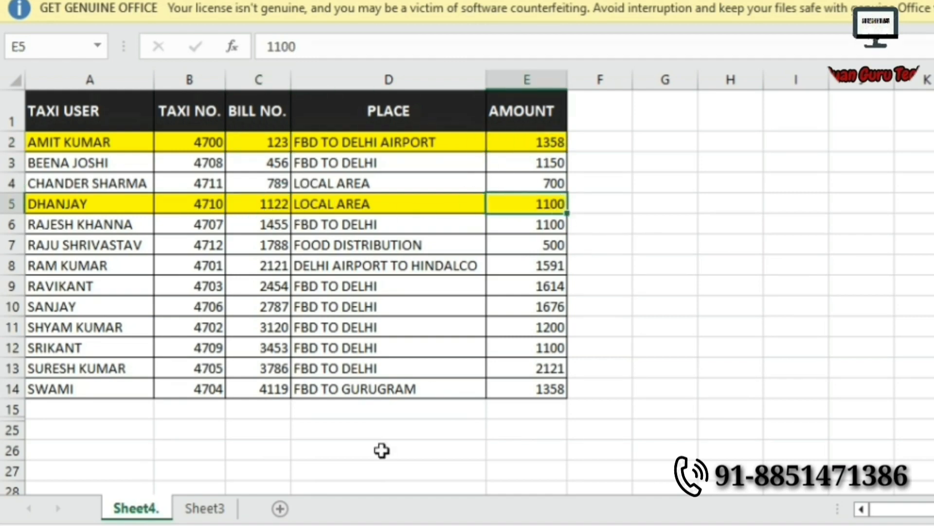
Back on Sheet3, review DHANJAY's filled bill number and amount formulas.
left_click(216, 509)
left_click(222, 180)
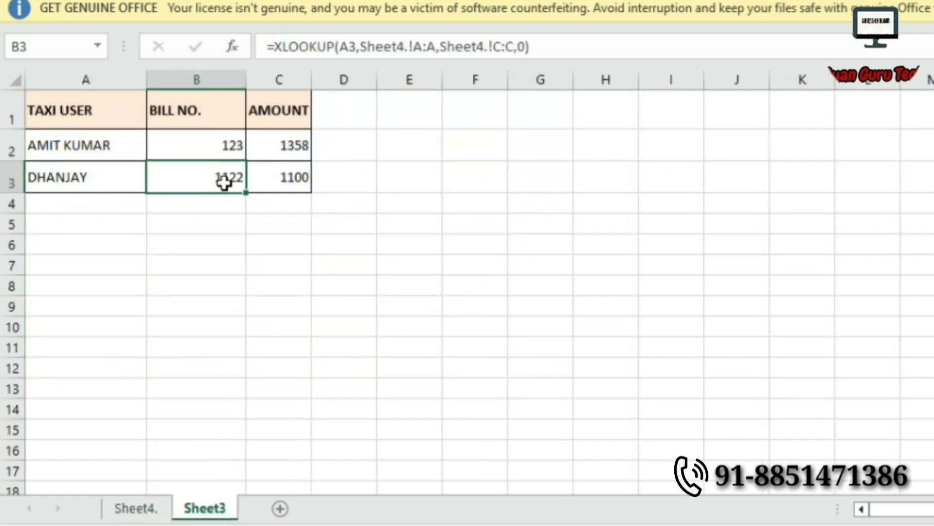
left_click(314, 182)
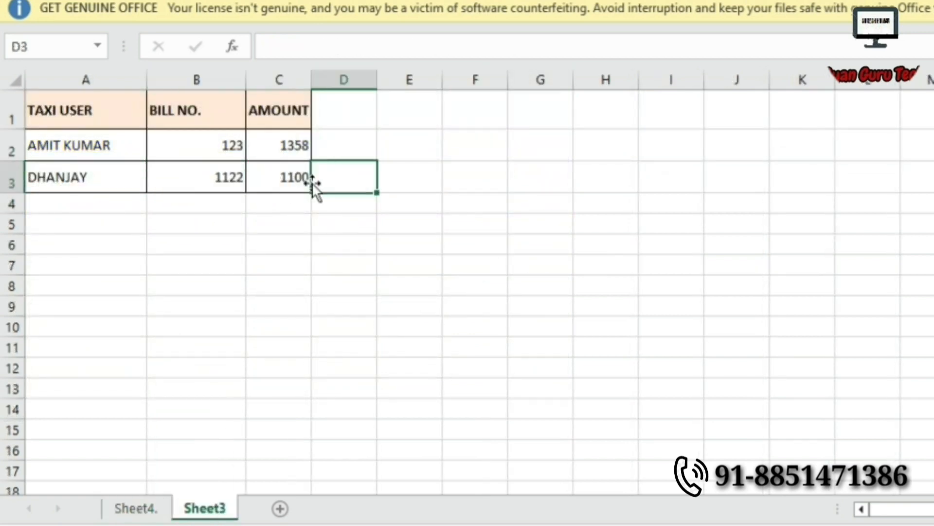
left_click(296, 180)
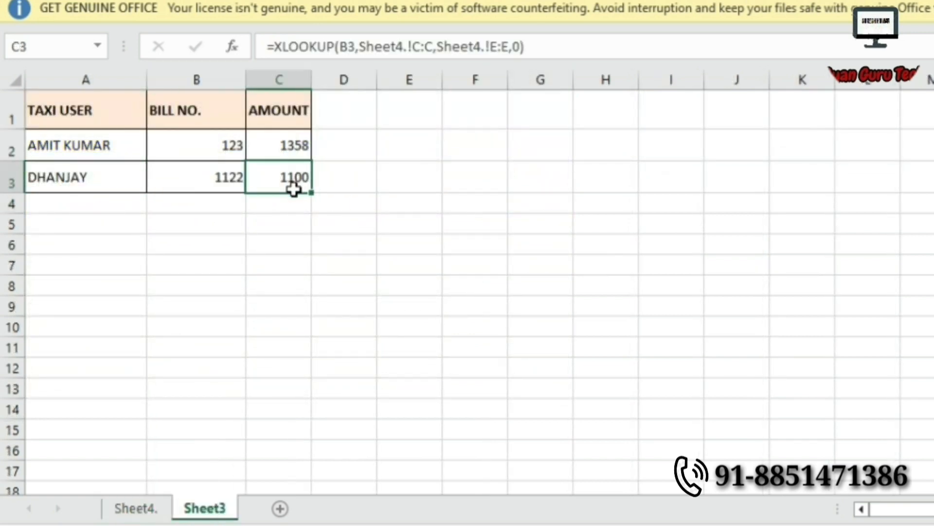
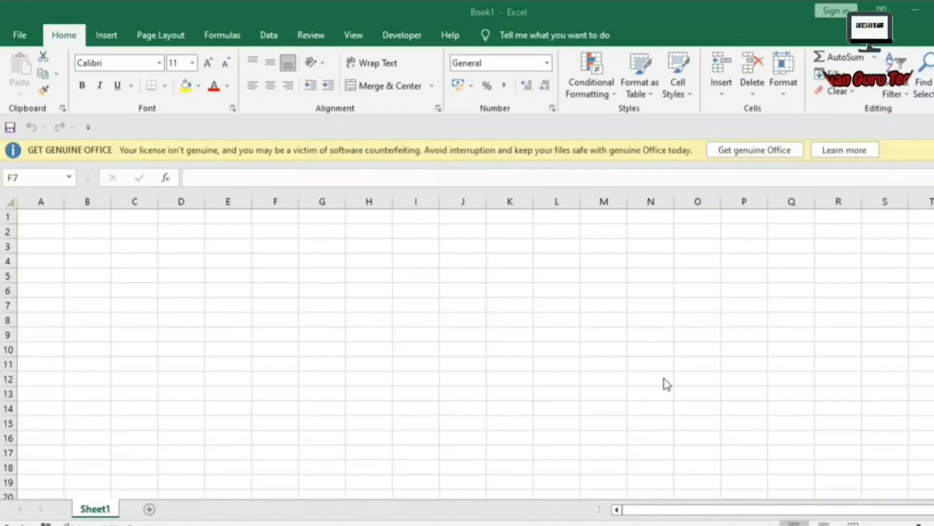
Try starting an XLOOKUP formula in B2, find no XLOOKUP suggestion, and clear it.
left_click(40, 217)
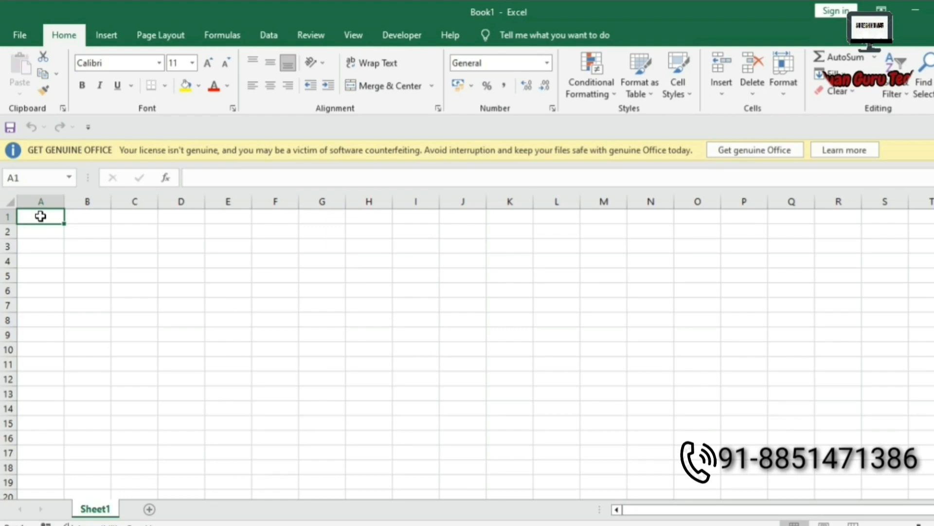
key("Return")
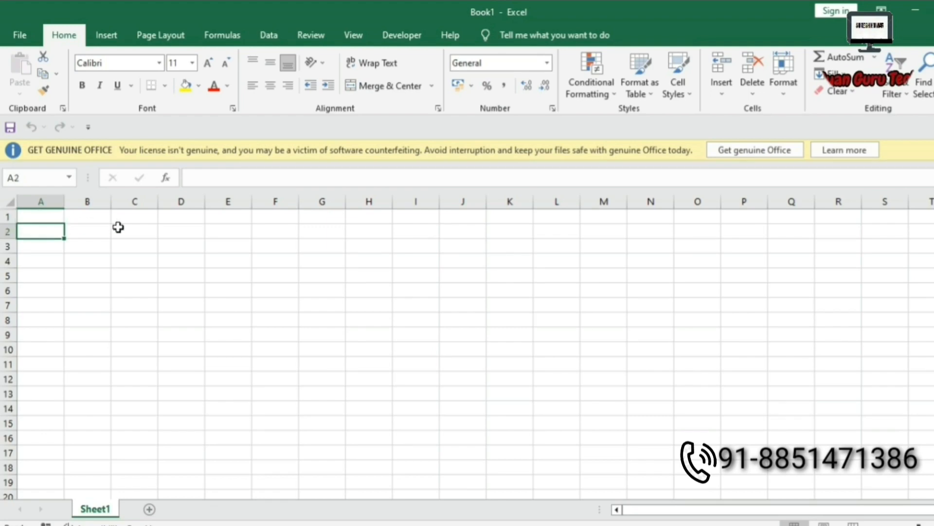
key("Tab")
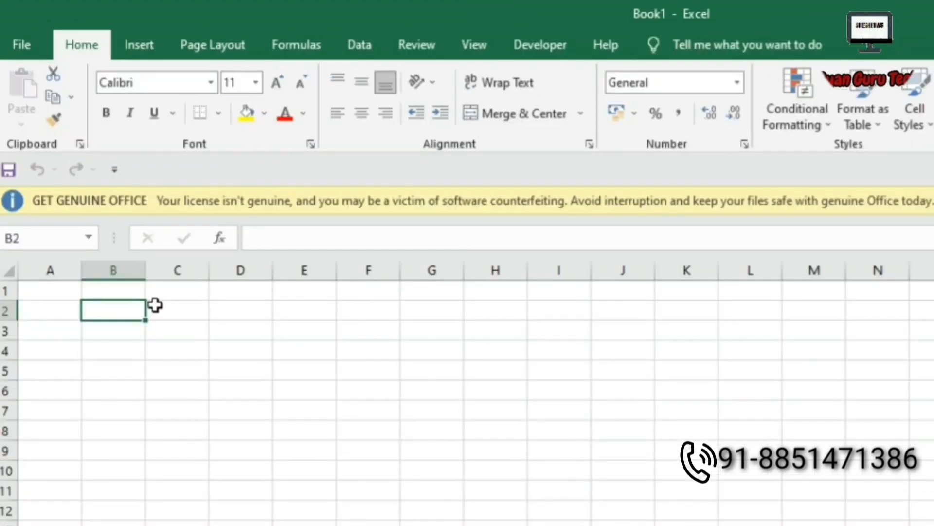
type("=")
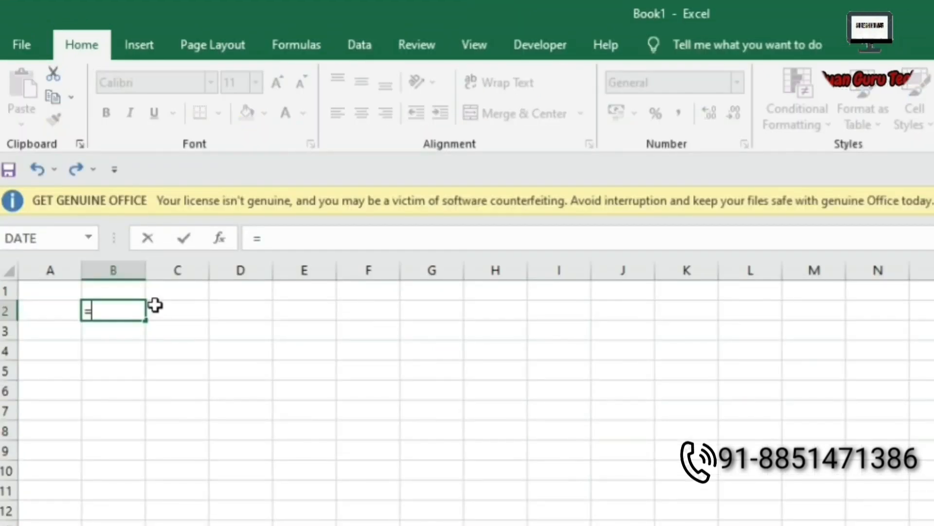
type("X")
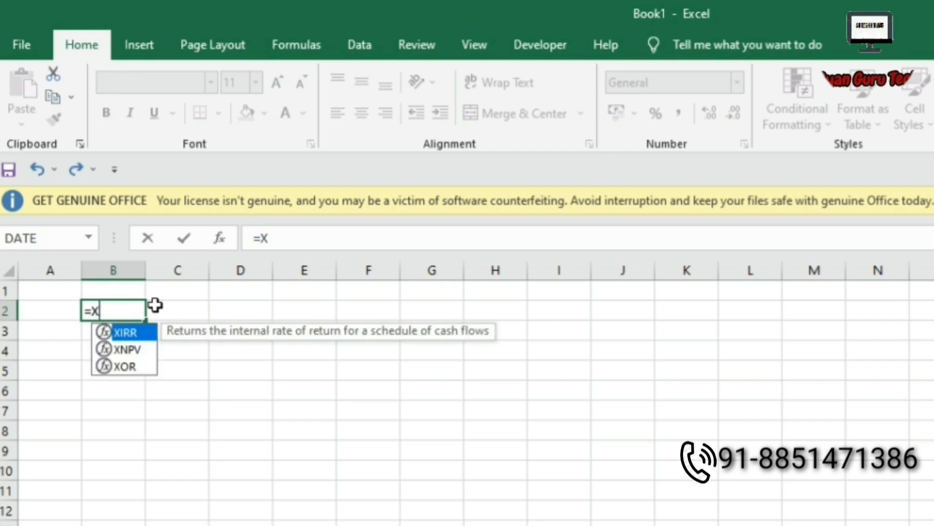
key("BackSpace")
type("V")
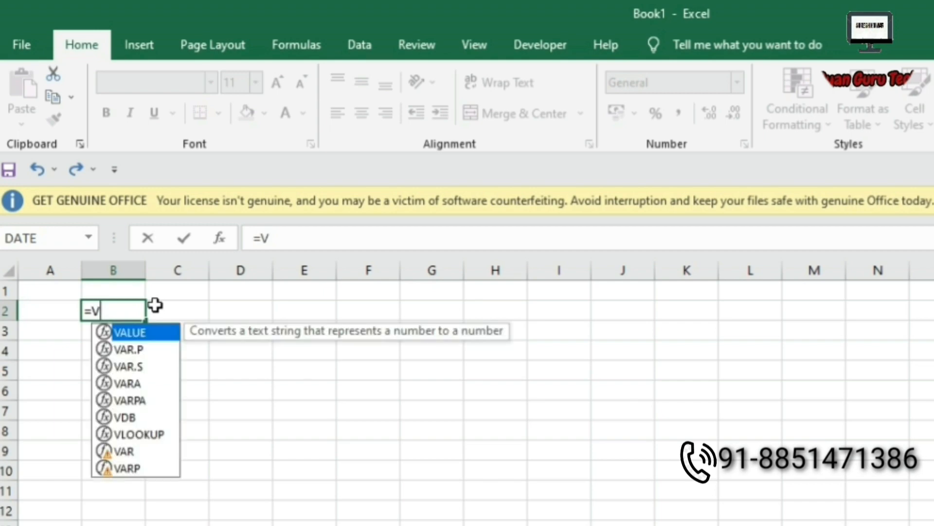
type("L")
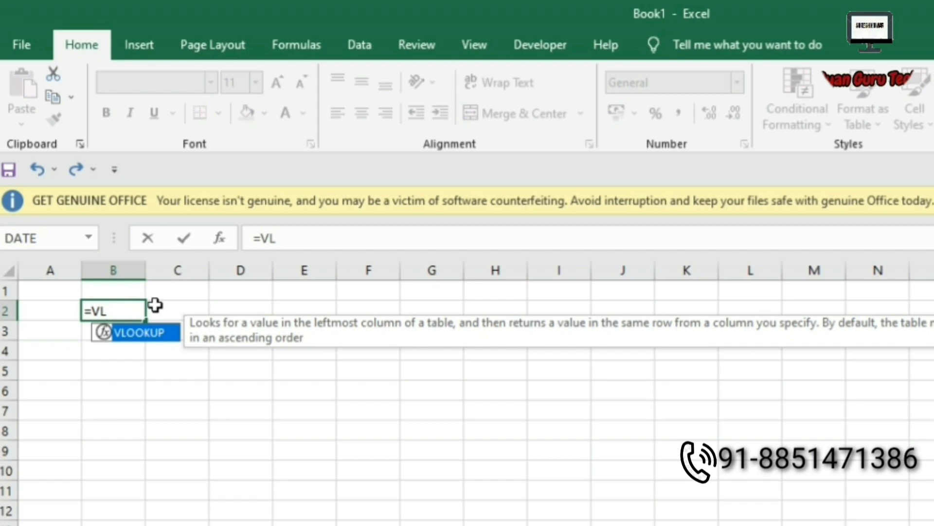
key("BackSpace")
key("BackSpace")
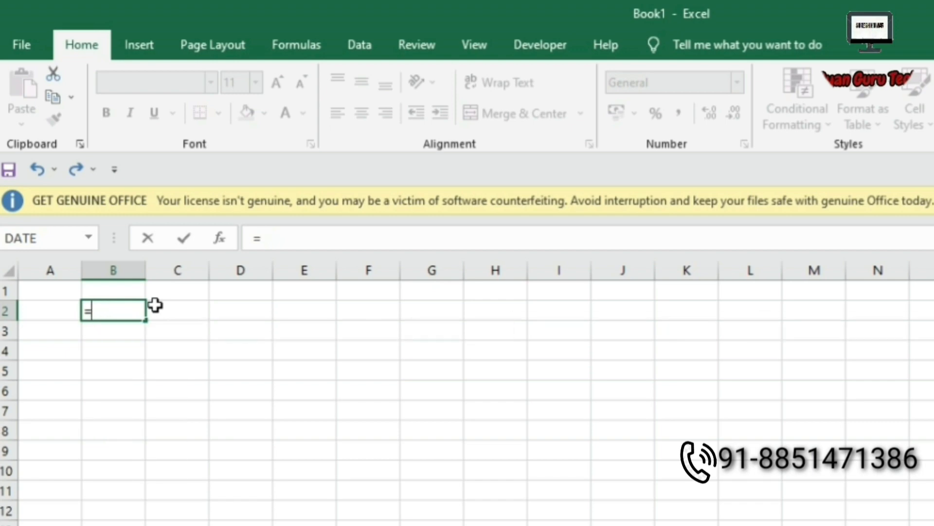
type("X")
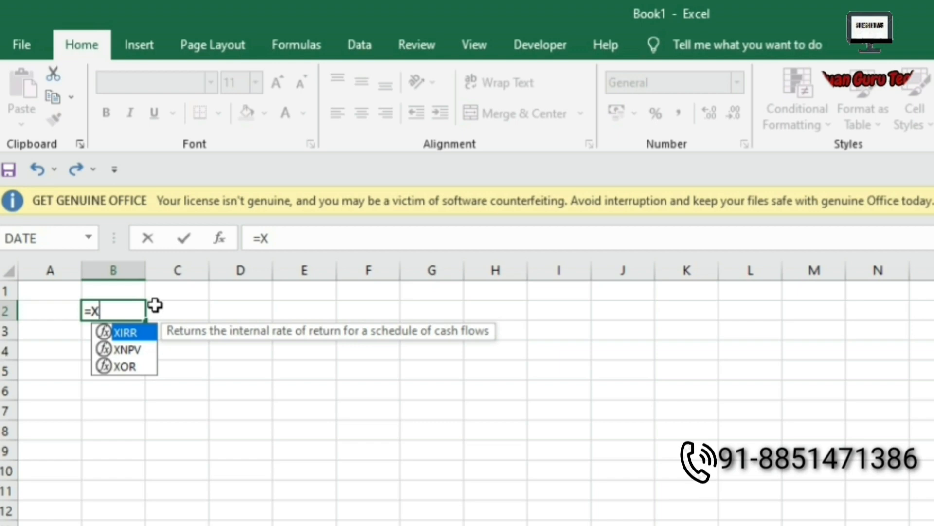
key("BackSpace")
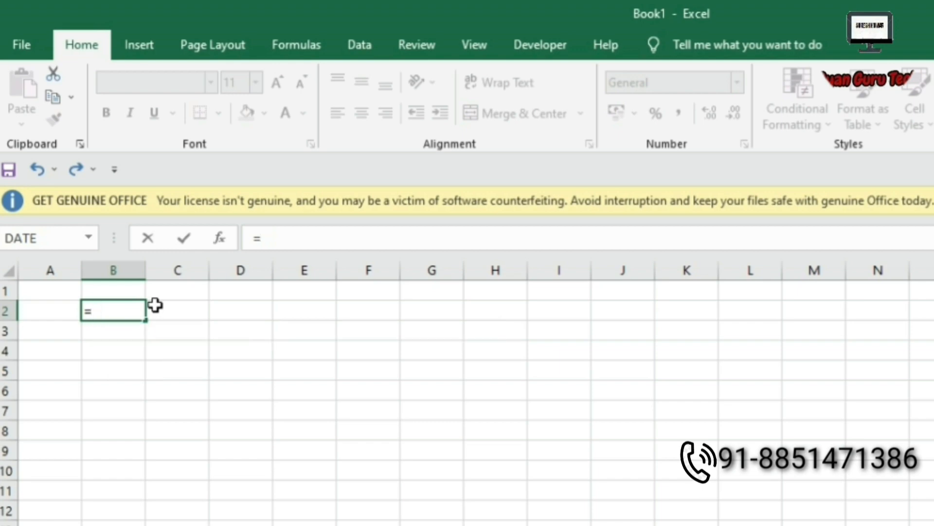
key("BackSpace")
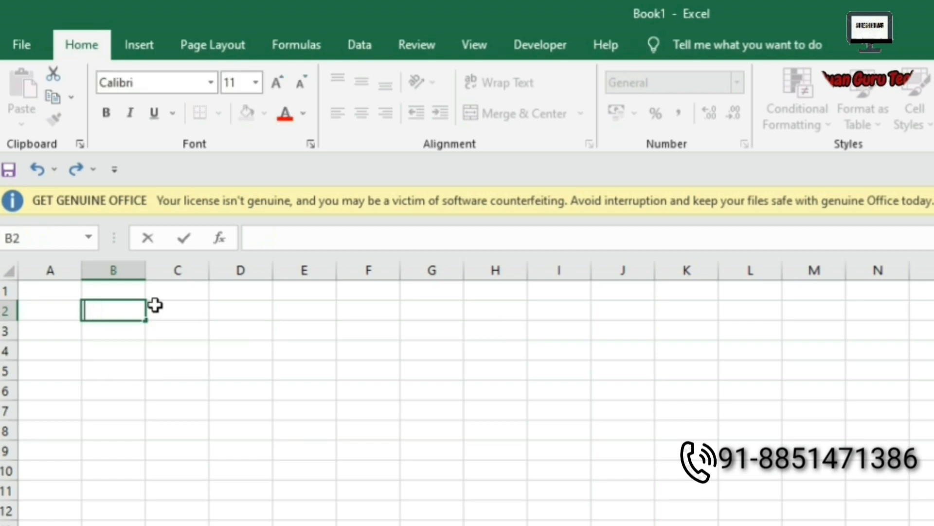
left_click(222, 310)
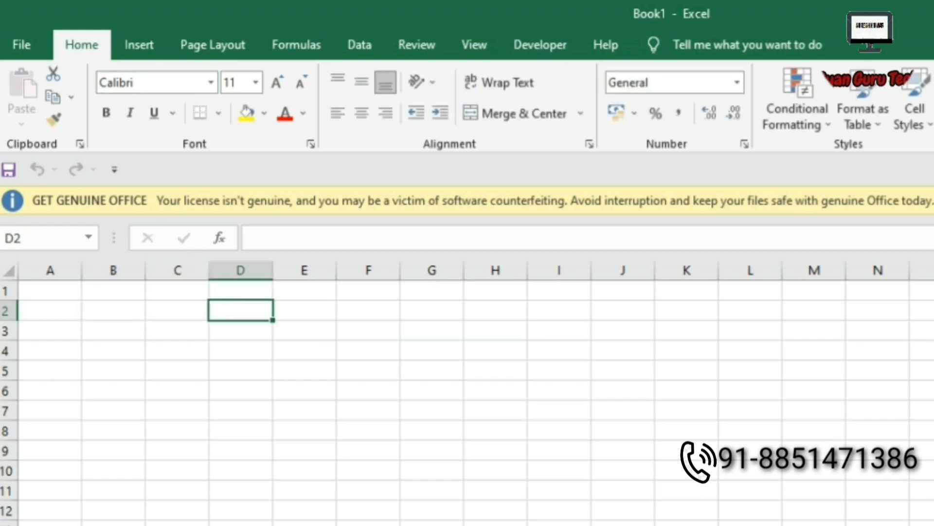
Open Excel Options from File > More and go to the Add-ins category.
left_click(8, 44)
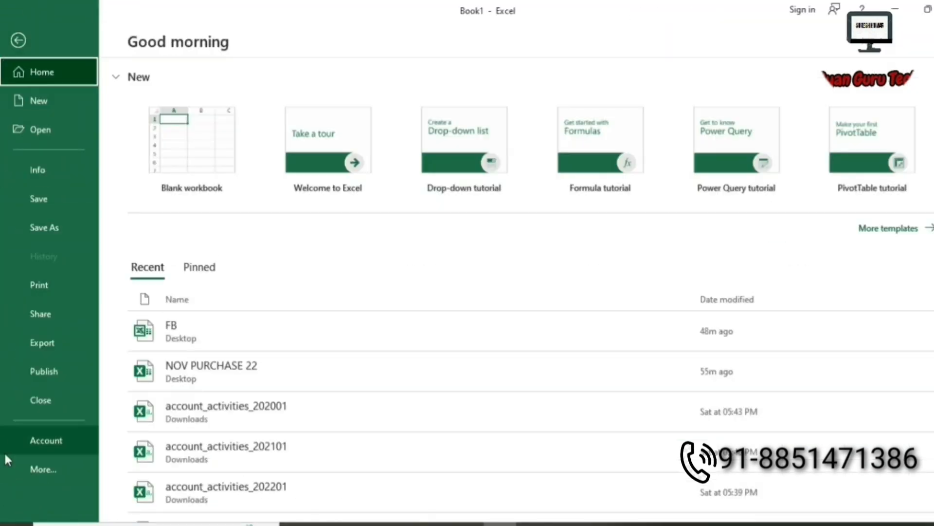
left_click(39, 470)
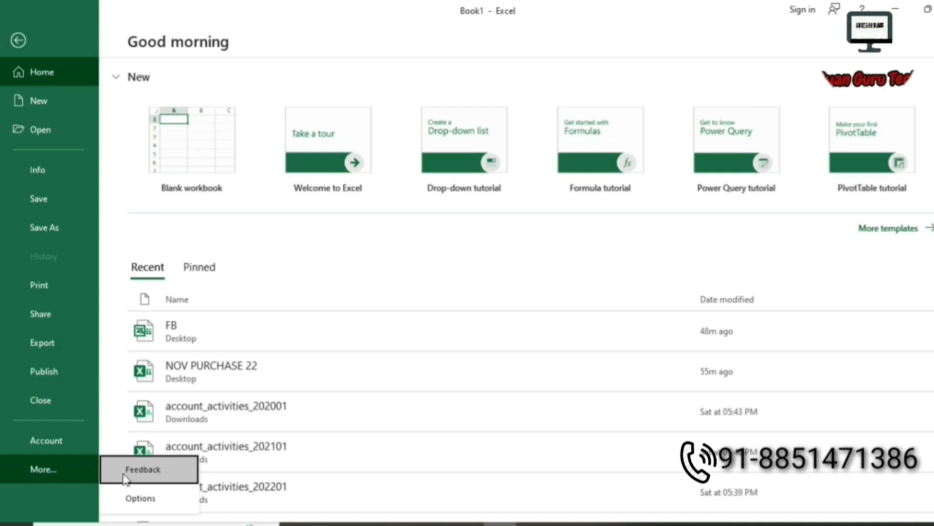
left_click(137, 499)
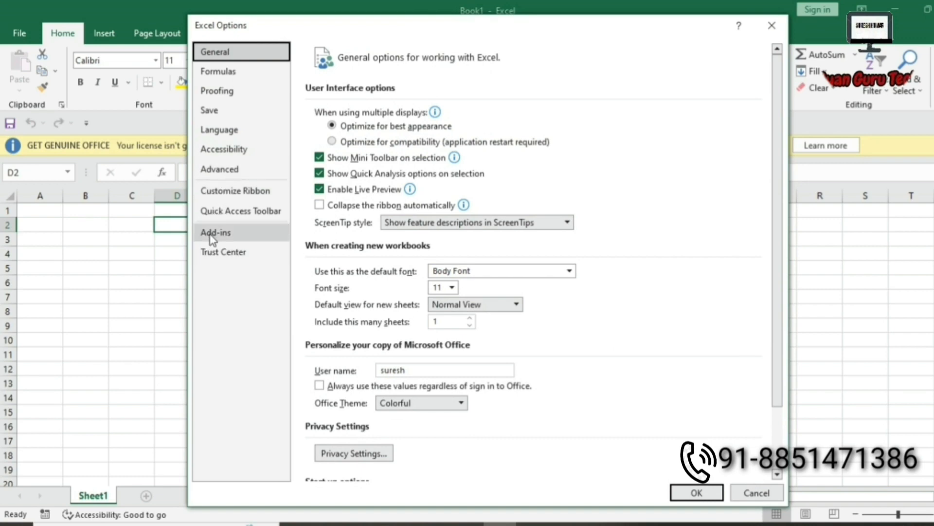
left_click(252, 238)
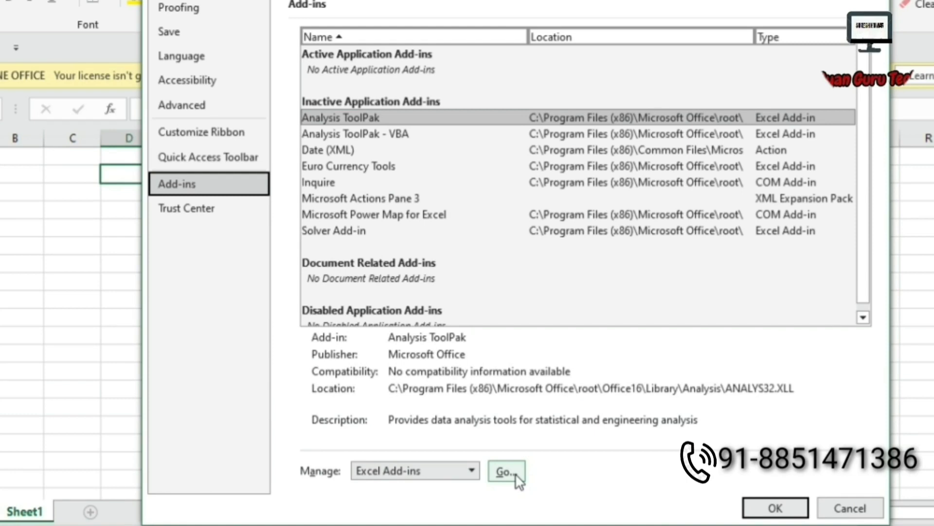
Browse to Desktop > Locker > kujjii > X LOOKUP and enable the XFunctions32 add-in.
left_click(517, 477)
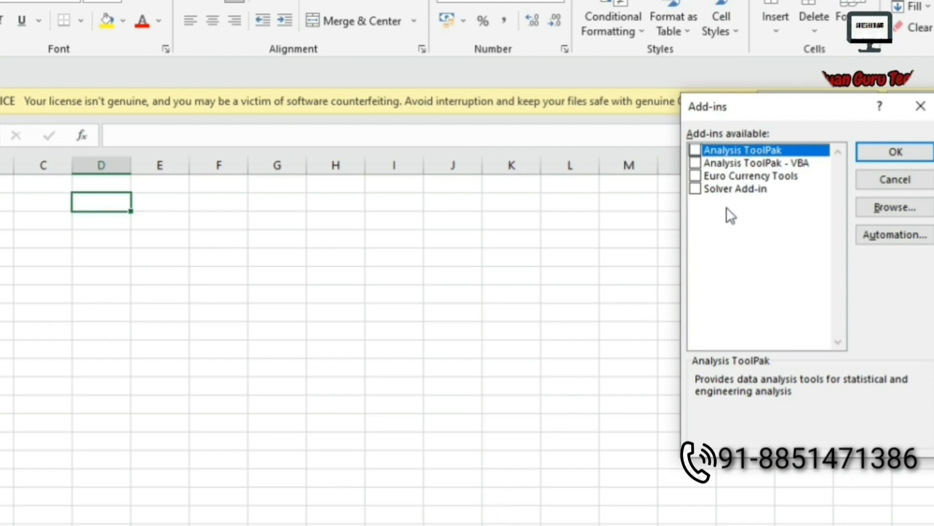
left_click(877, 212)
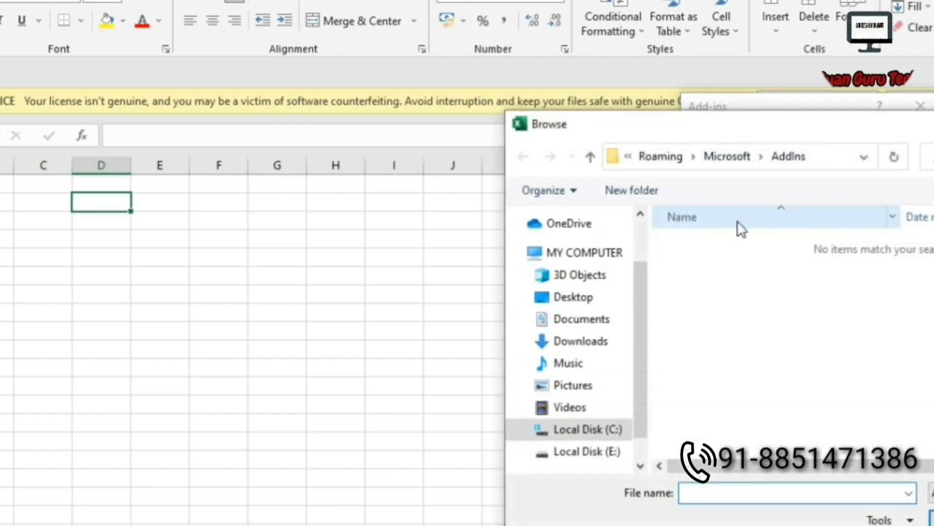
left_click(583, 299)
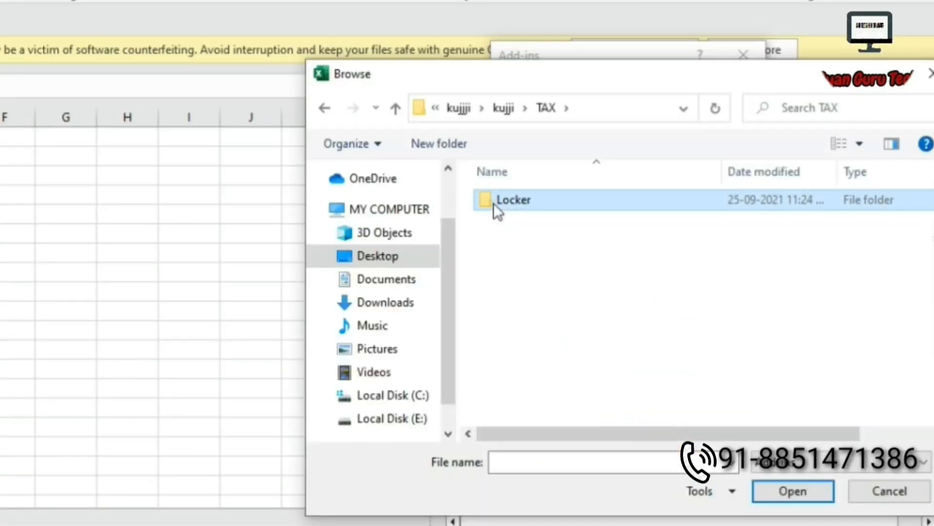
double_click(494, 203)
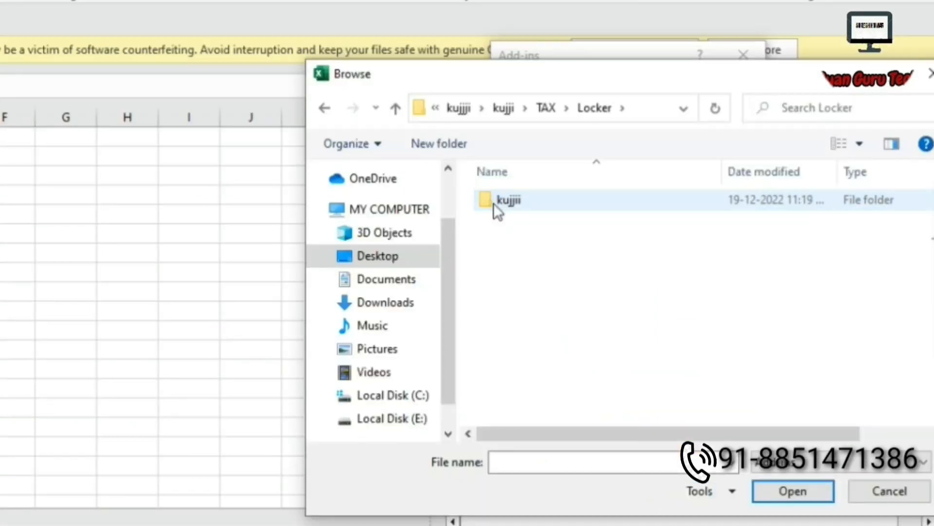
double_click(493, 203)
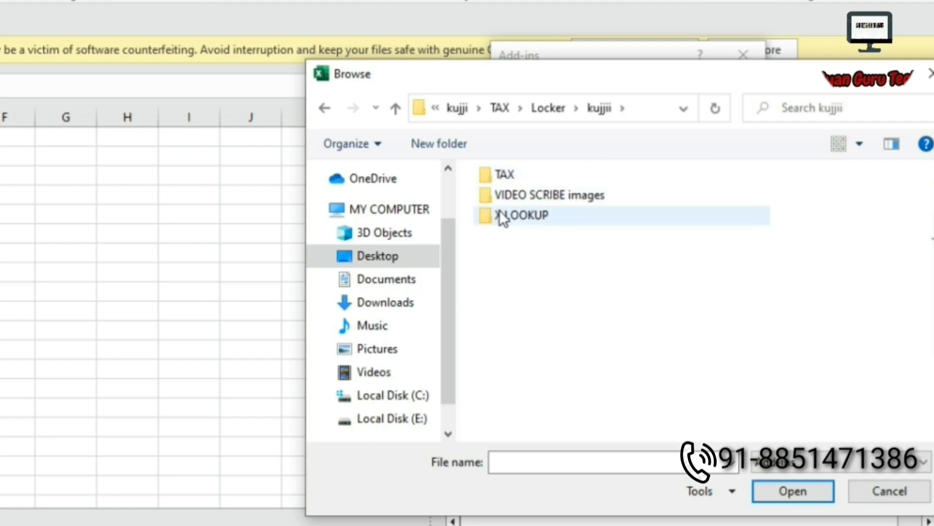
left_click(499, 214)
double_click(499, 214)
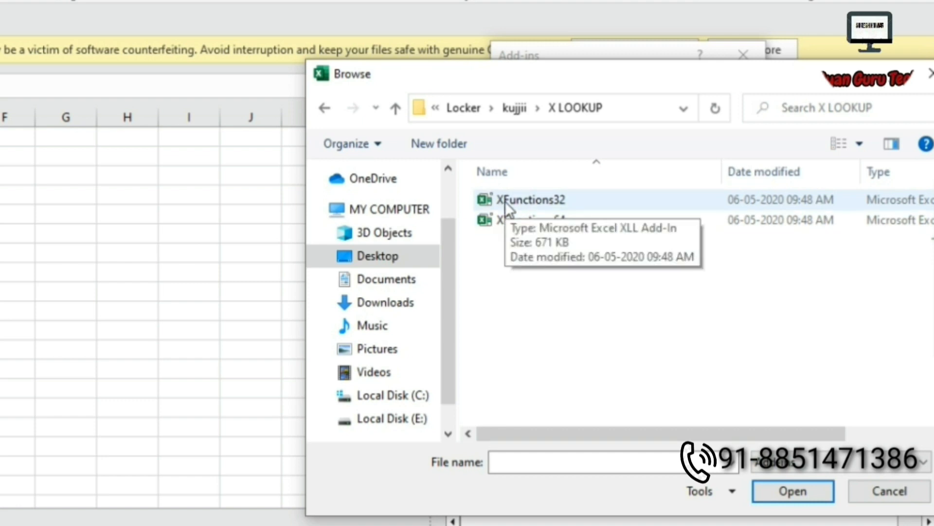
double_click(505, 201)
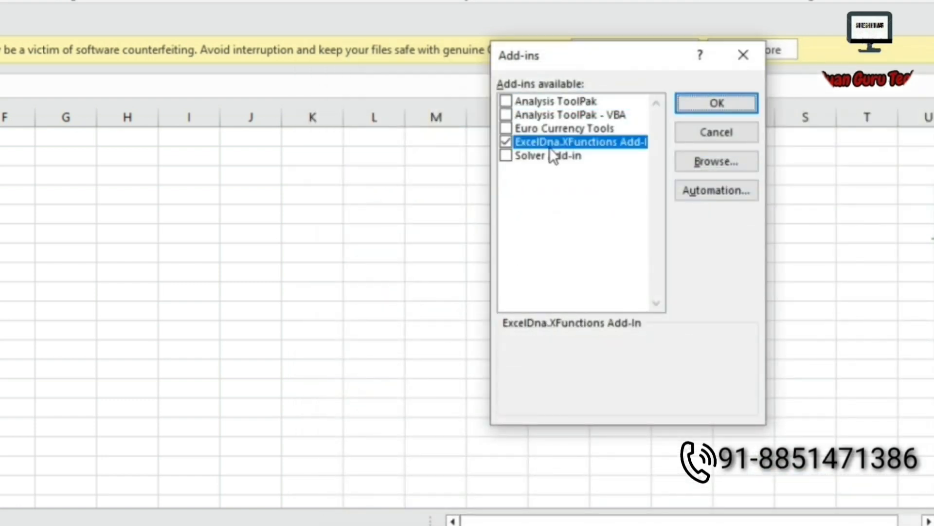
left_click(727, 101)
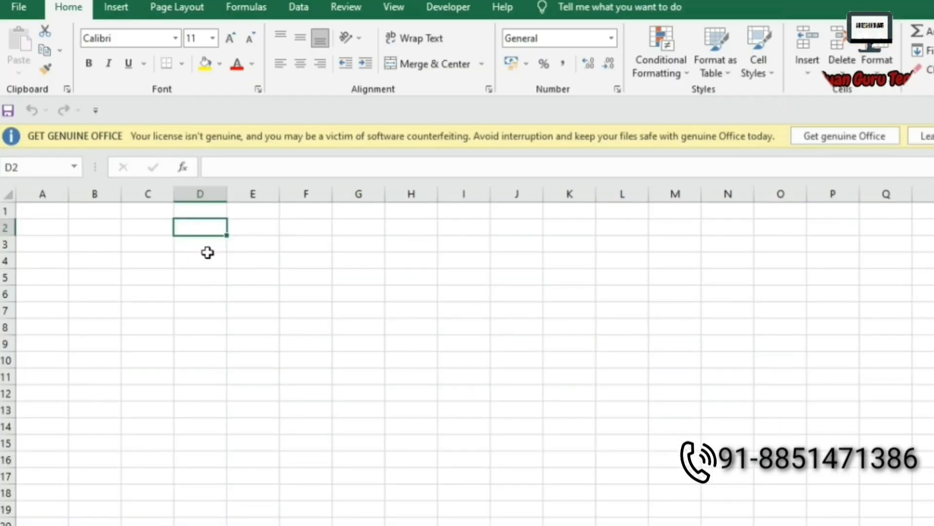
Type =X in D3 and confirm XLOOKUP now appears among the suggested functions.
left_click(206, 249)
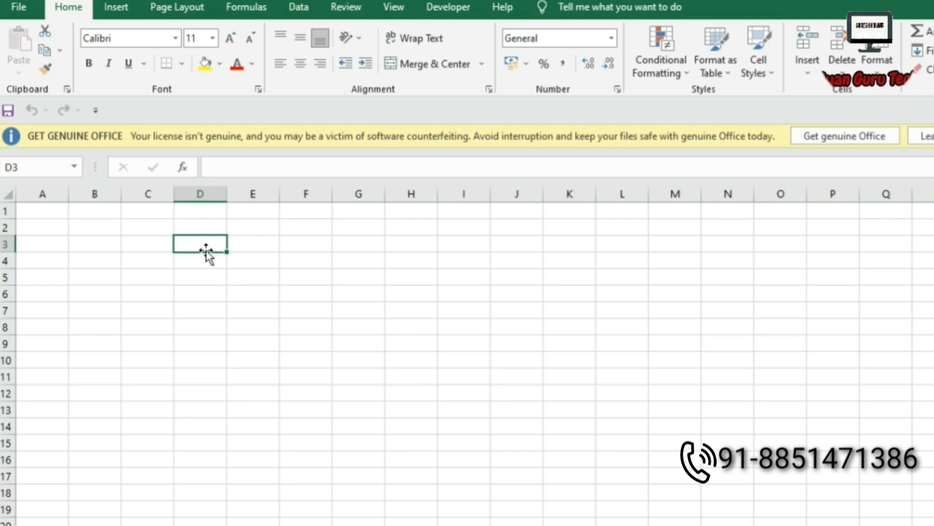
type("=X")
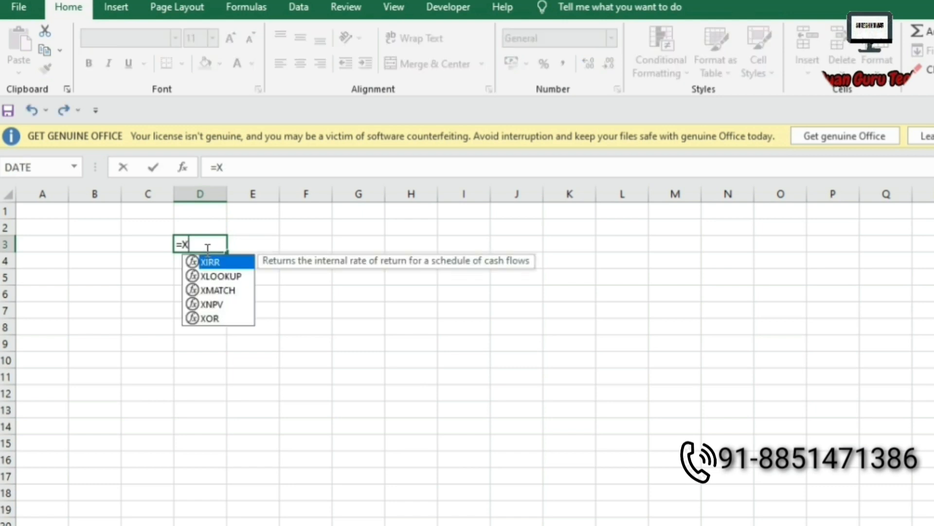
key("Down")
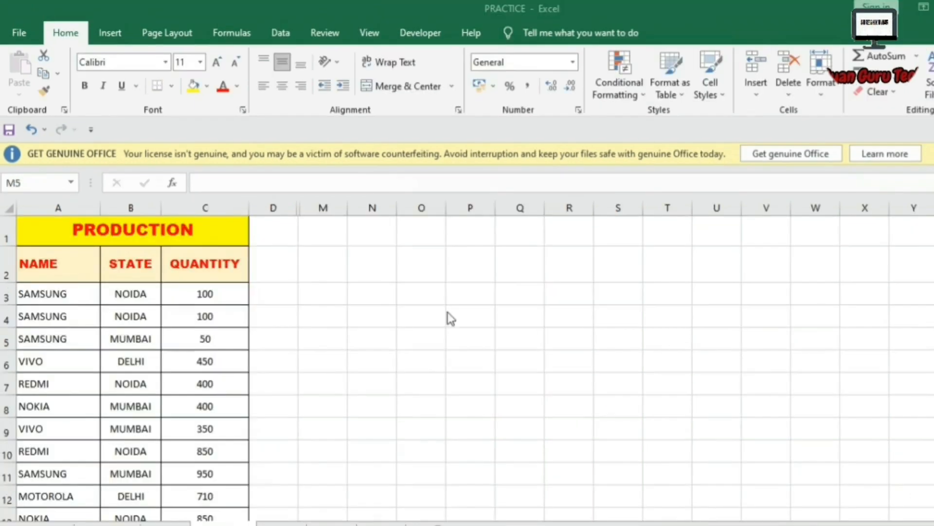
Select sample PRODUCTION rows like SAMSUNG NOIDA 100 and SAMSUNG MUMBAI 50, scrolling the table.
left_click(207, 292)
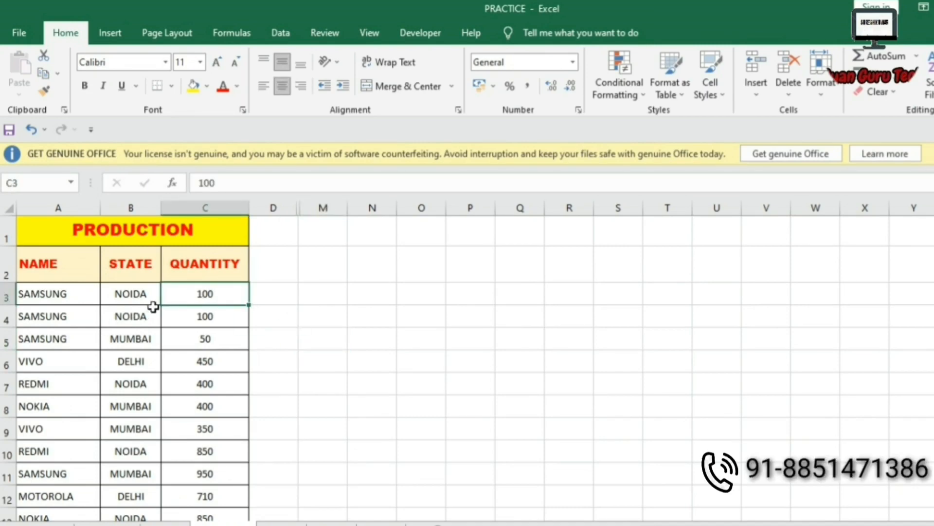
left_click_drag(46, 292, 134, 296)
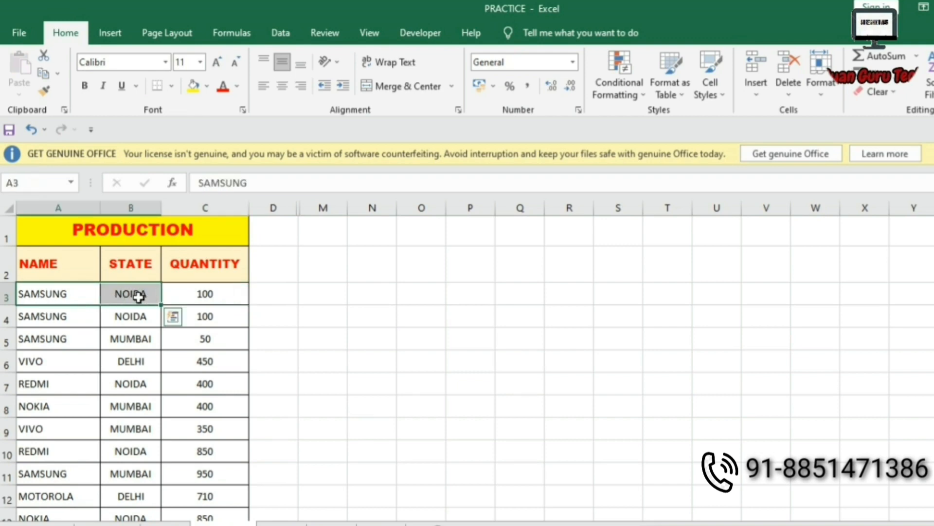
left_click_drag(41, 338, 170, 345)
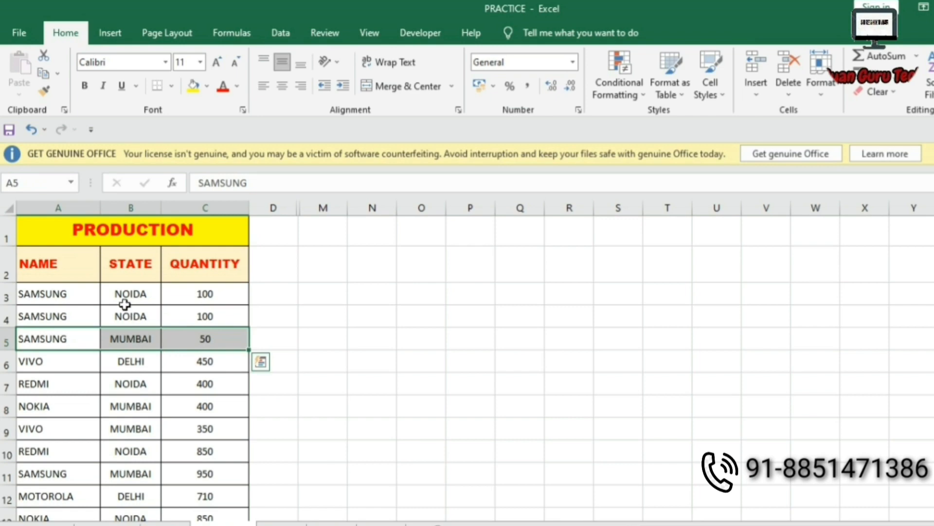
scroll(104, 407, "down", 1)
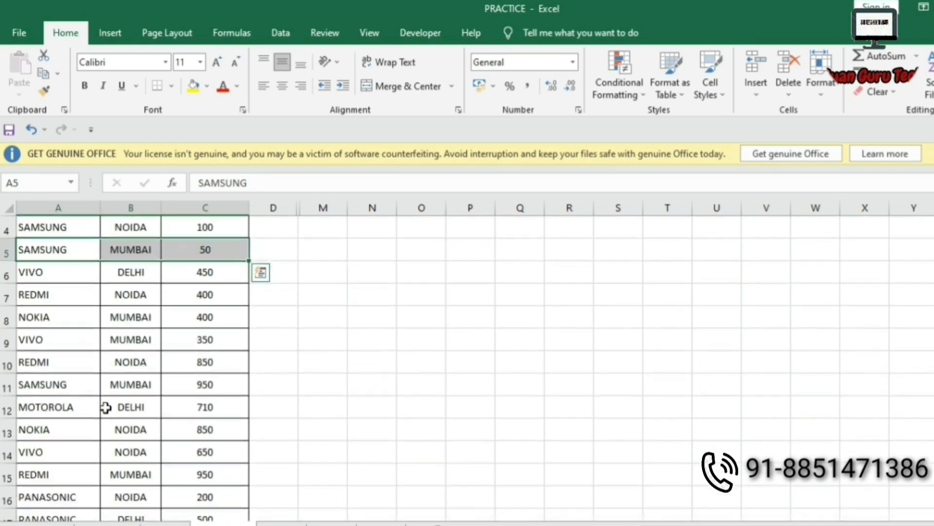
scroll(109, 409, "down", 1)
scroll(113, 406, "down", 2)
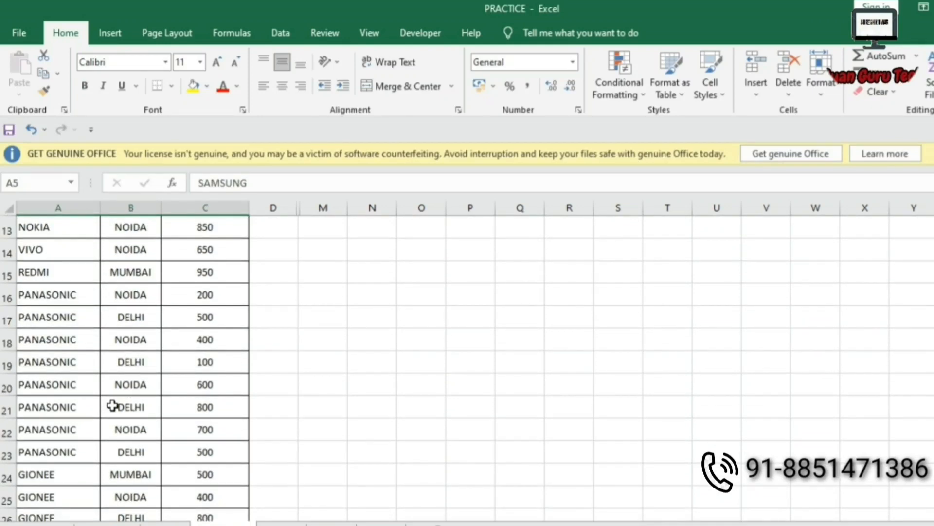
scroll(112, 405, "up", 4)
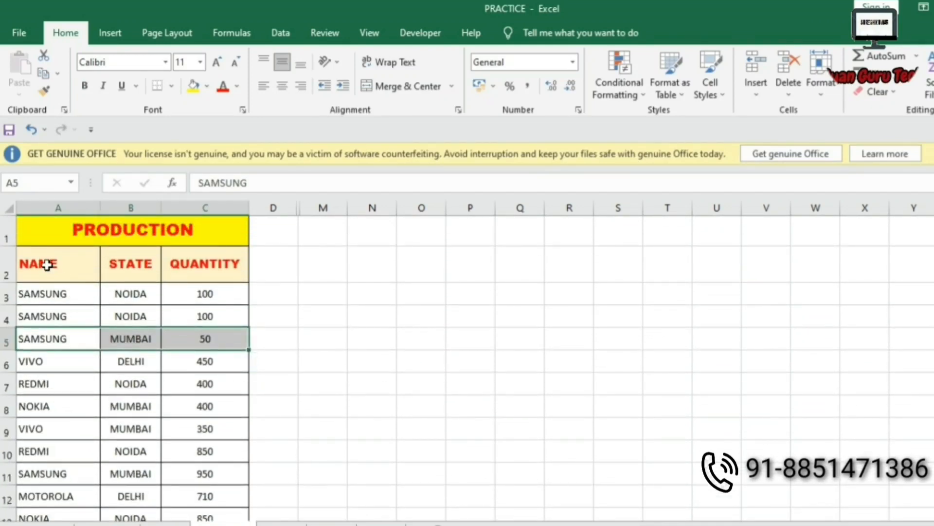
Select the NAME, STATE and QUANTITY header cells and show the Data tools.
left_click_drag(46, 263, 195, 271)
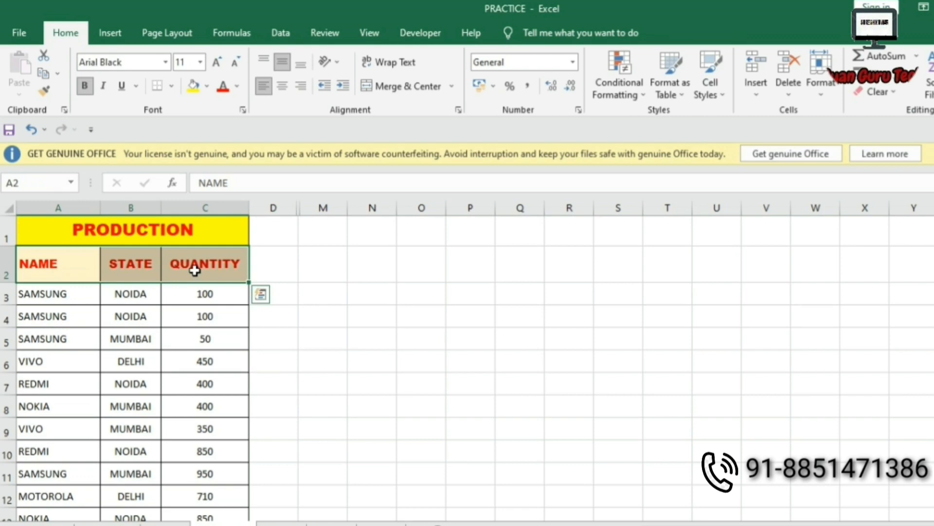
key("ctrl+q")
left_click(281, 32)
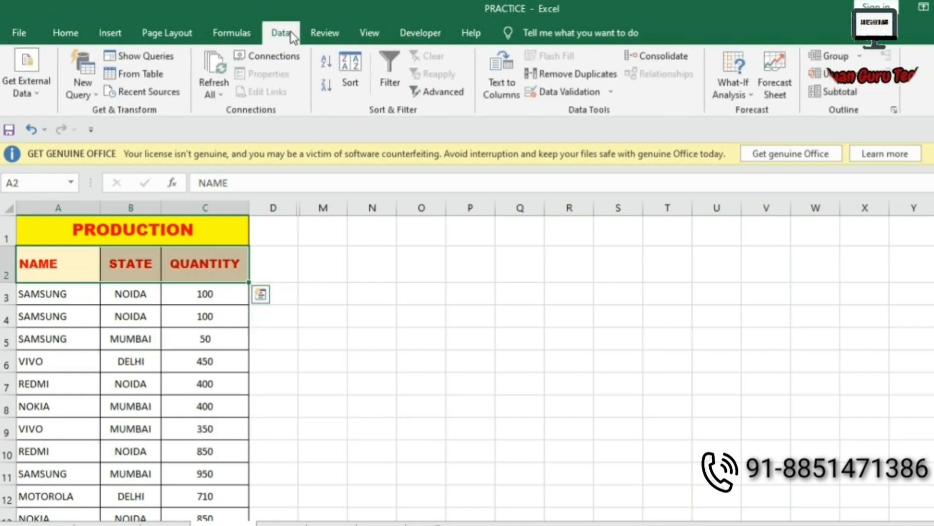
left_click(392, 80)
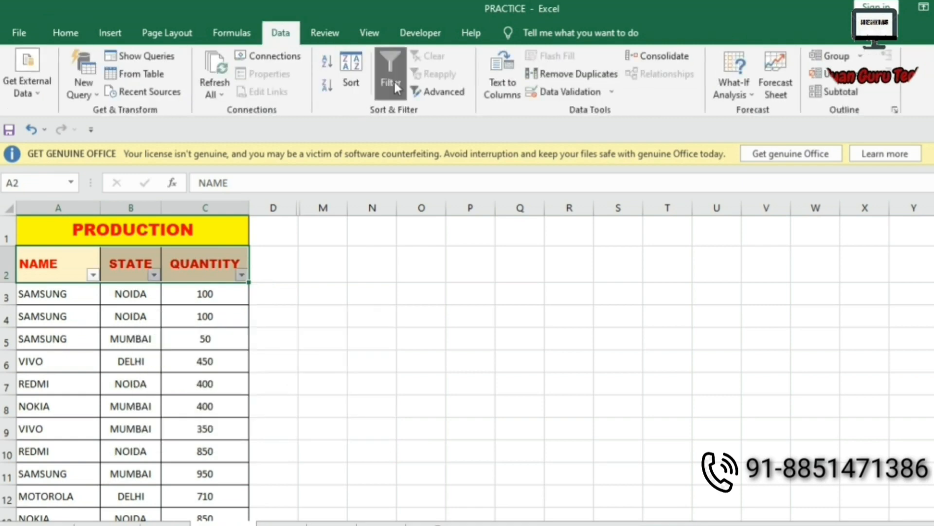
left_click(417, 294)
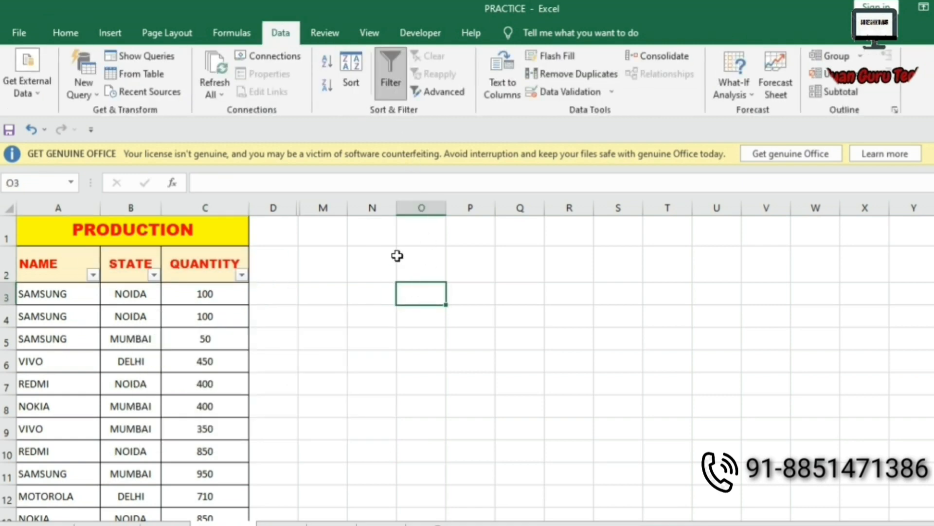
left_click(93, 276)
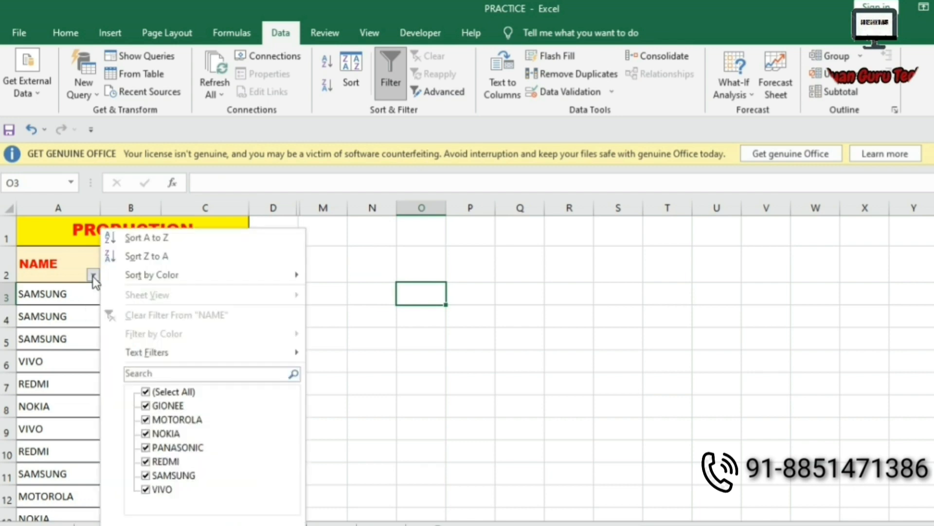
left_click(154, 393)
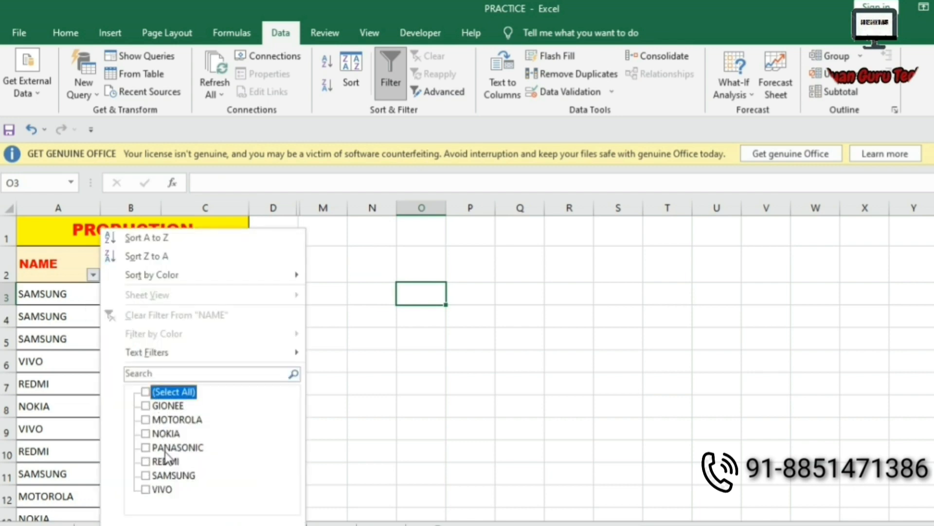
left_click(166, 475)
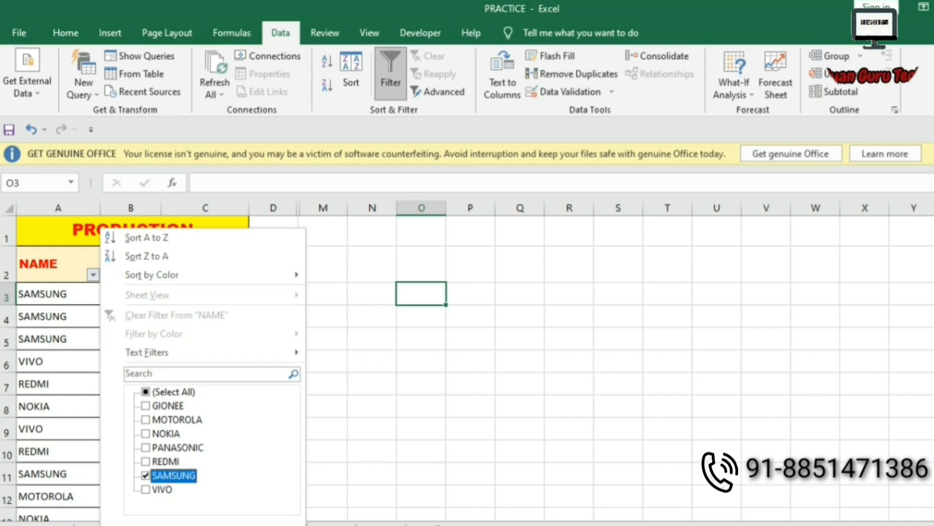
left_click(229, 522)
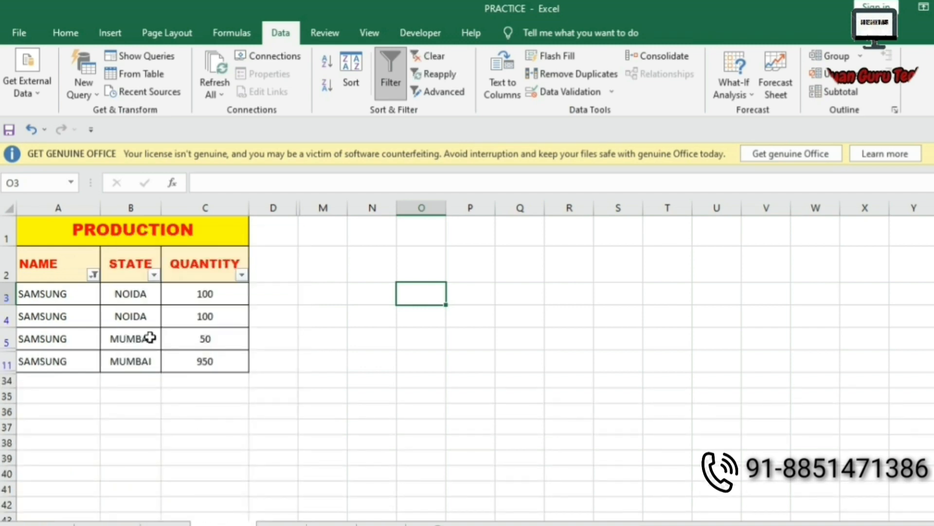
left_click(154, 275)
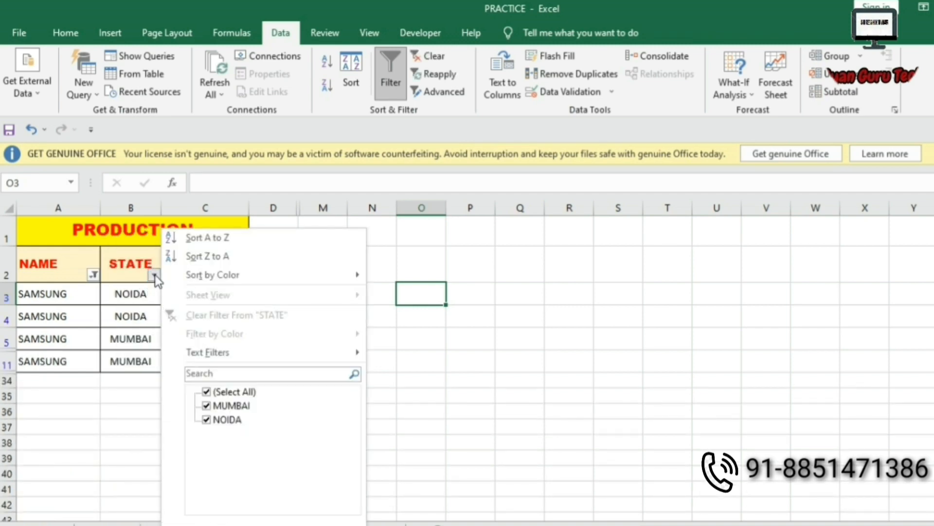
left_click(214, 392)
left_click(225, 420)
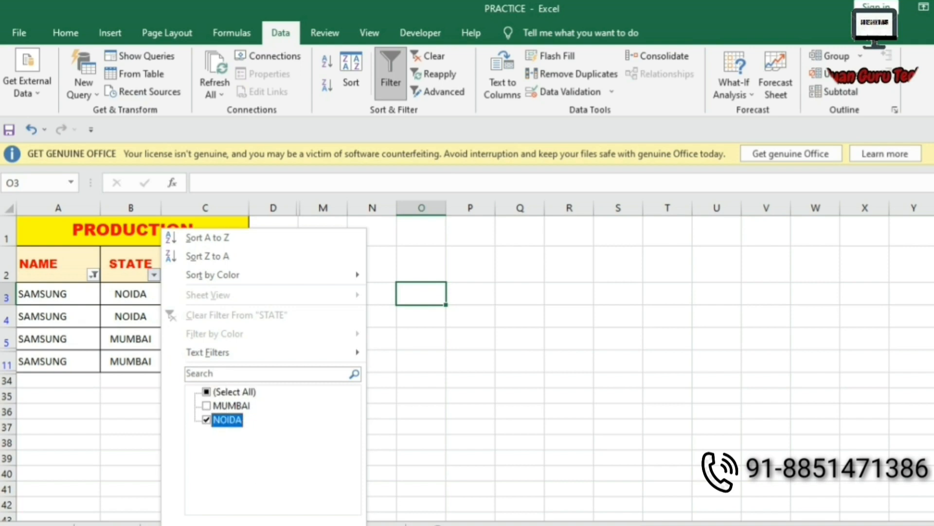
left_click(275, 521)
left_click(247, 416)
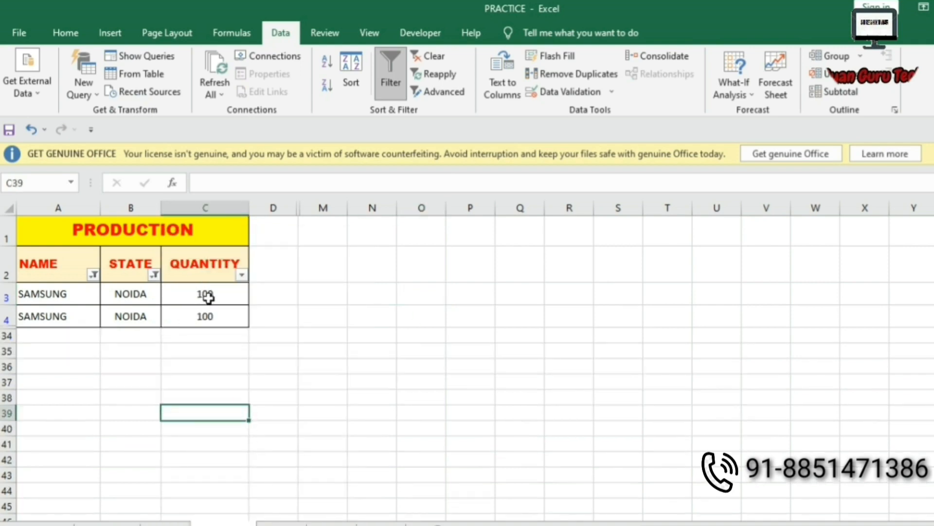
left_click_drag(206, 296, 211, 321)
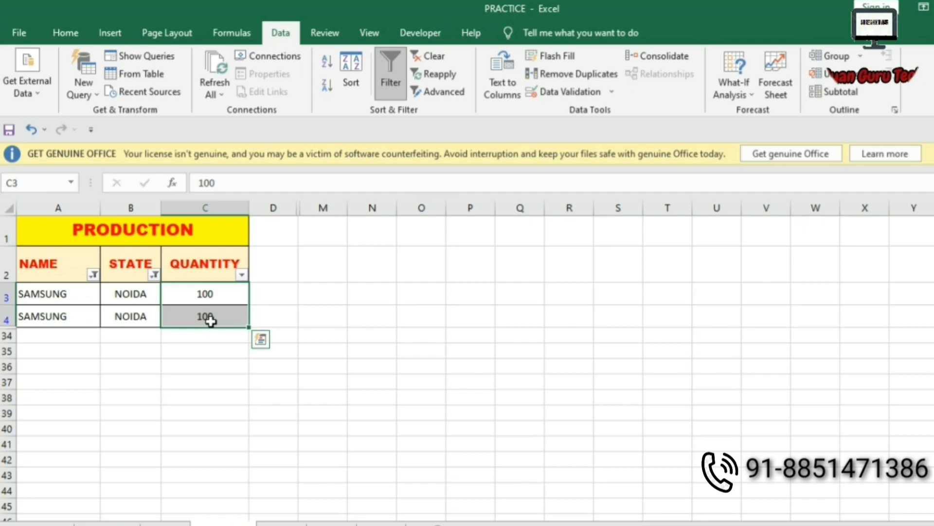
left_click(154, 275)
left_click(214, 419)
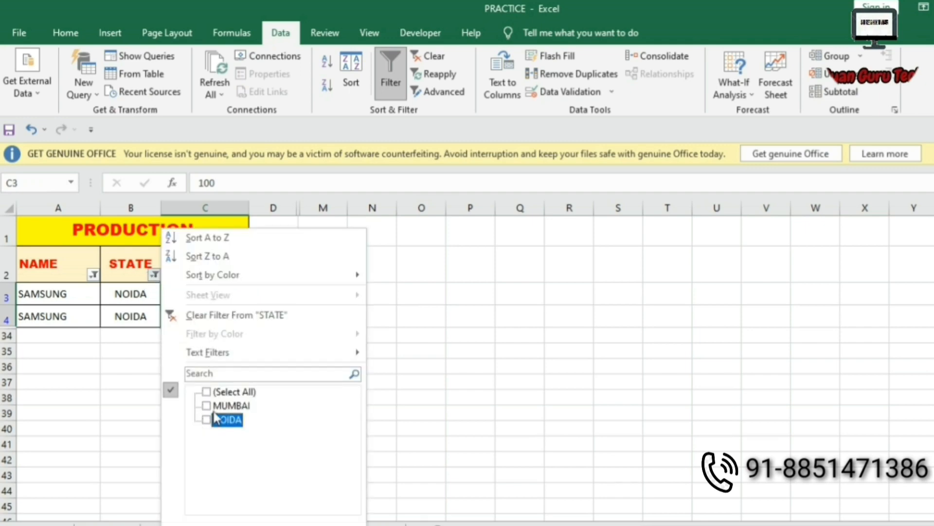
left_click(218, 406)
left_click(287, 525)
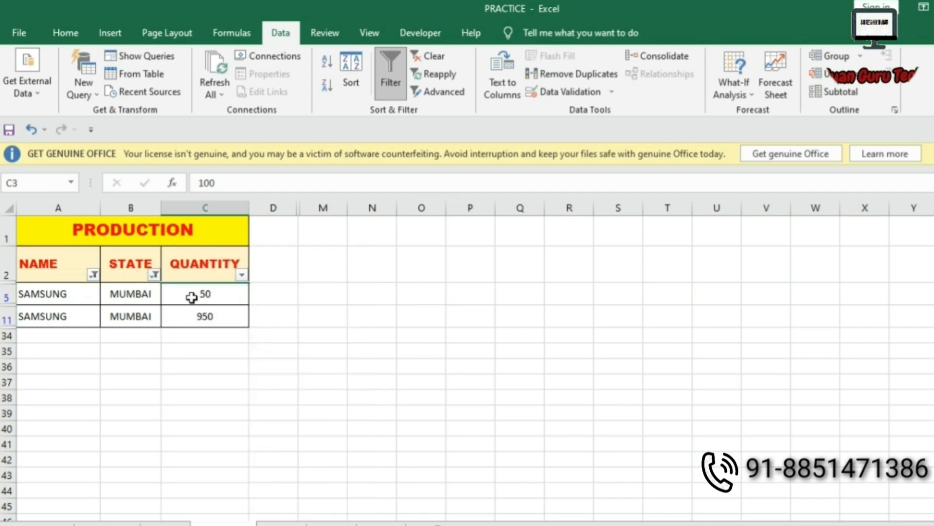
left_click_drag(192, 298, 205, 317)
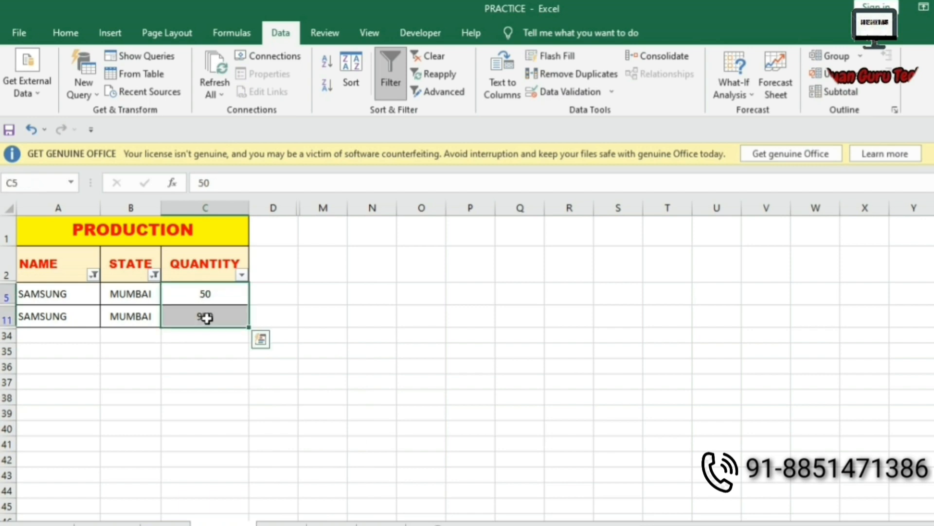
left_click(19, 266)
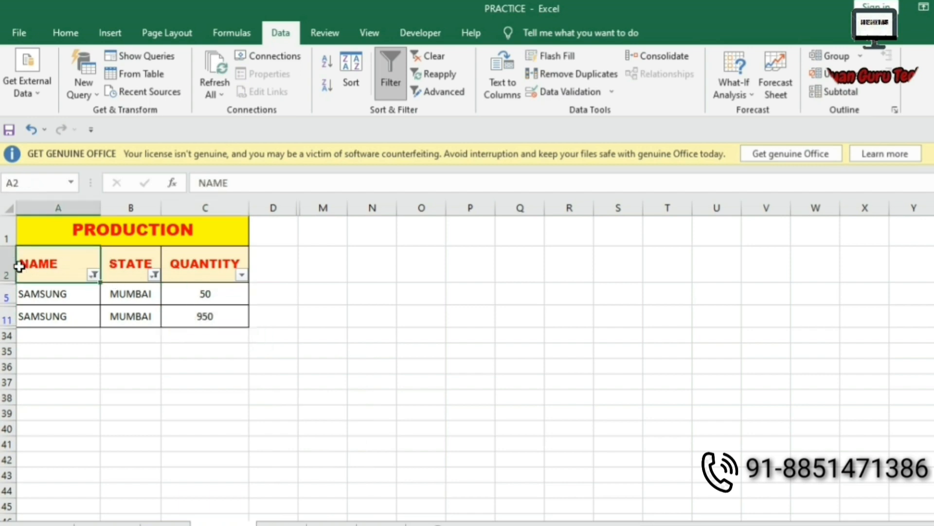
left_click_drag(33, 265, 191, 272)
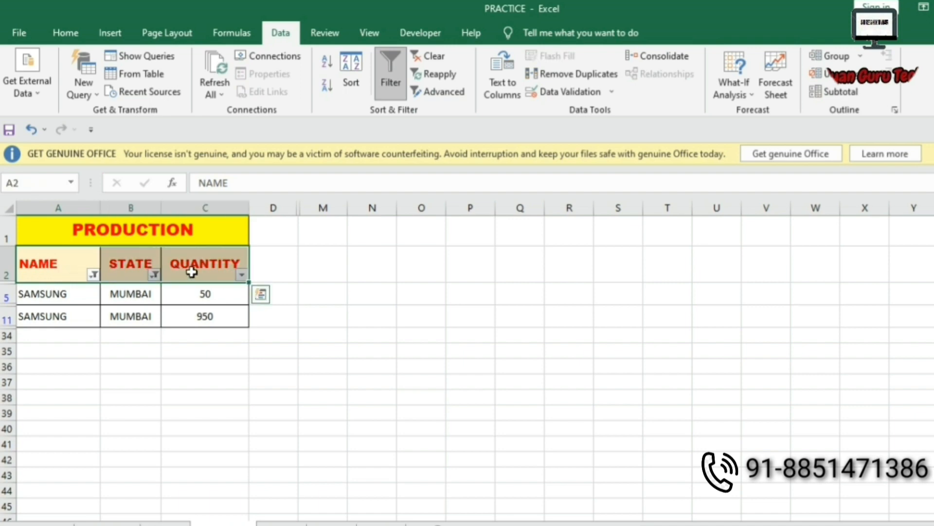
key("ctrl+shift+l")
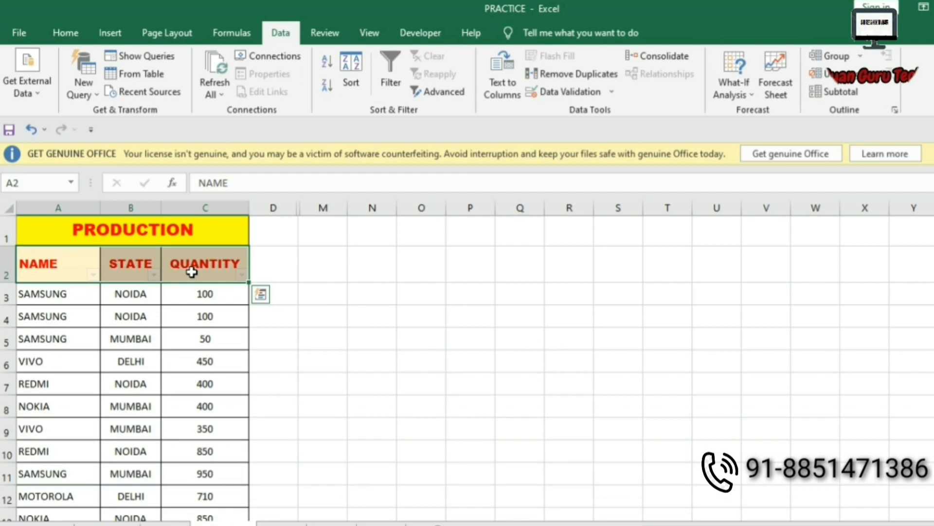
Select the whole PRODUCTION table from A1 down to C33 and show the Insert tools.
left_click(66, 221)
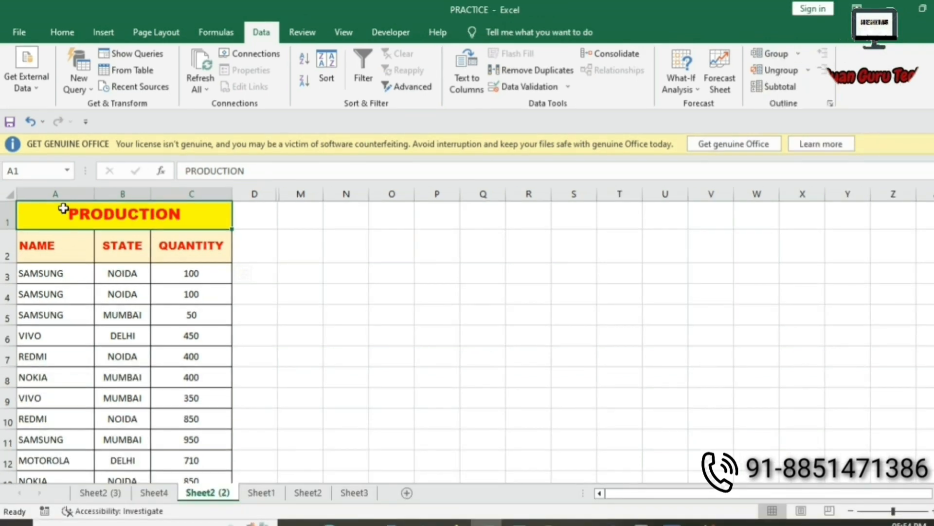
left_click_drag(63, 205, 82, 458)
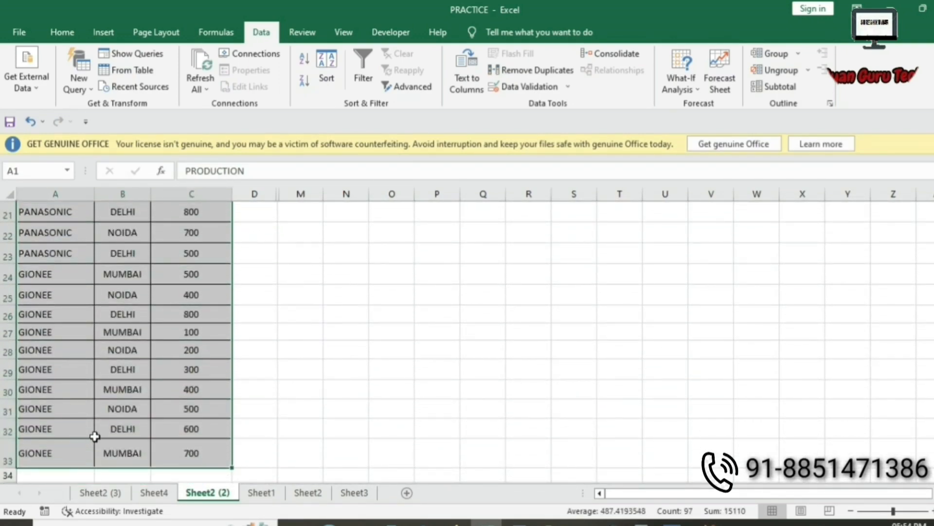
scroll(97, 405, "up", 2)
scroll(97, 405, "up", 5)
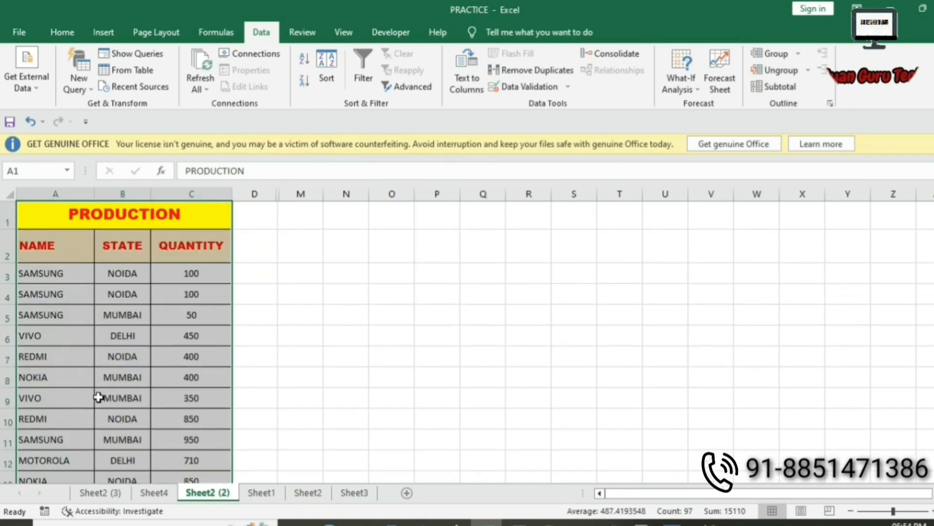
left_click(104, 33)
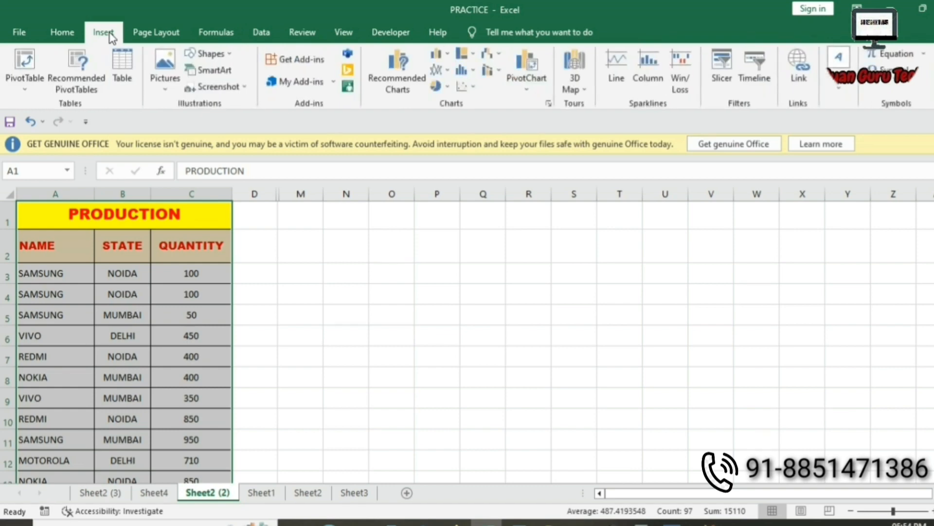
Insert a PivotTable of the PRODUCTION data on a new worksheet.
left_click(30, 71)
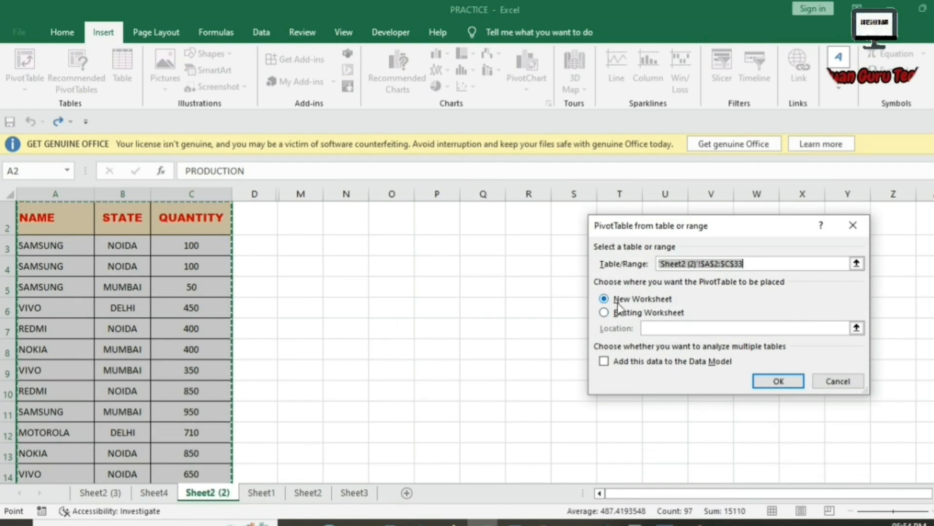
left_click(762, 375)
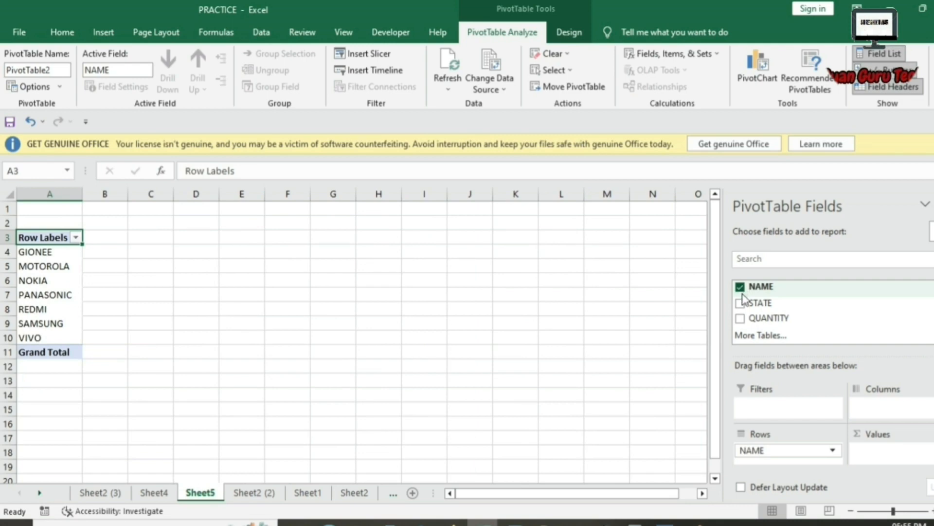
Add STATE and summed QUANTITY to the pivot and inspect GIONEE's 4500 total by state.
left_click(740, 302)
left_click(740, 317)
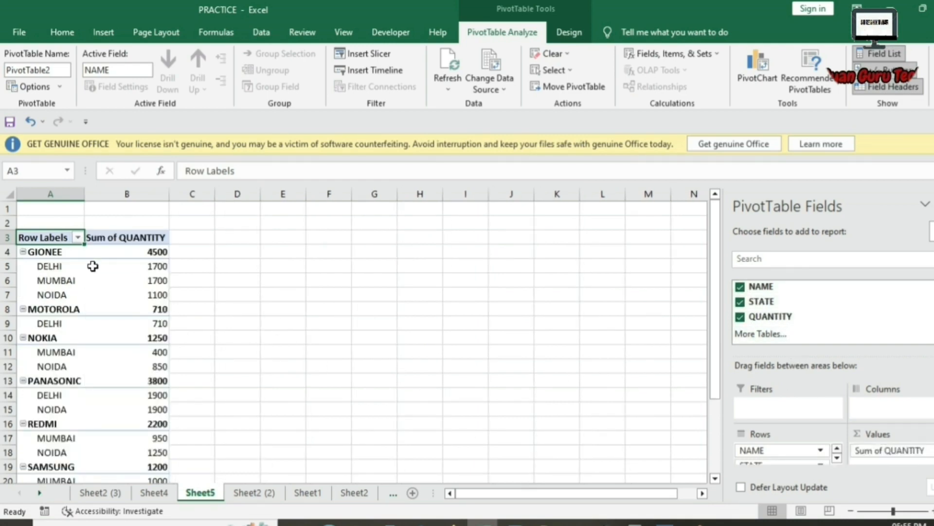
left_click(77, 251)
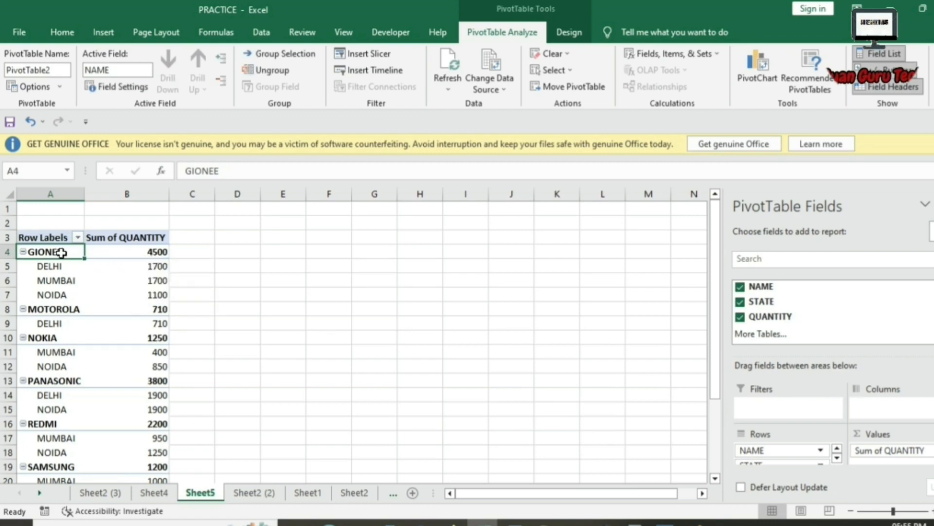
left_click_drag(62, 252, 94, 252)
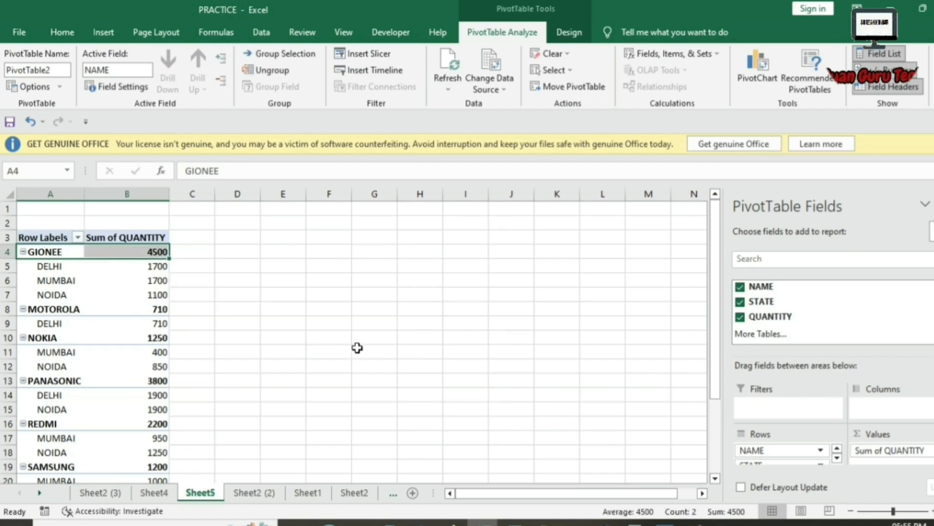
left_click_drag(53, 267, 129, 267)
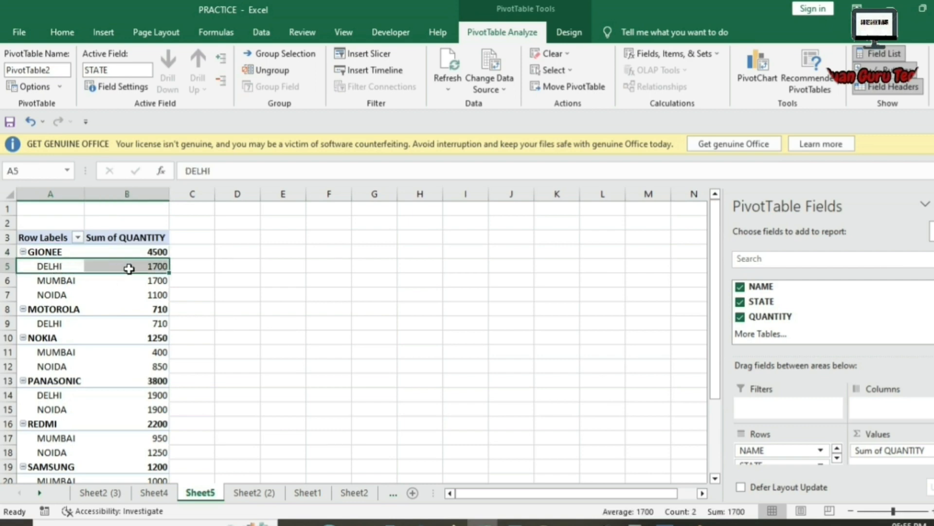
left_click_drag(60, 281, 163, 288)
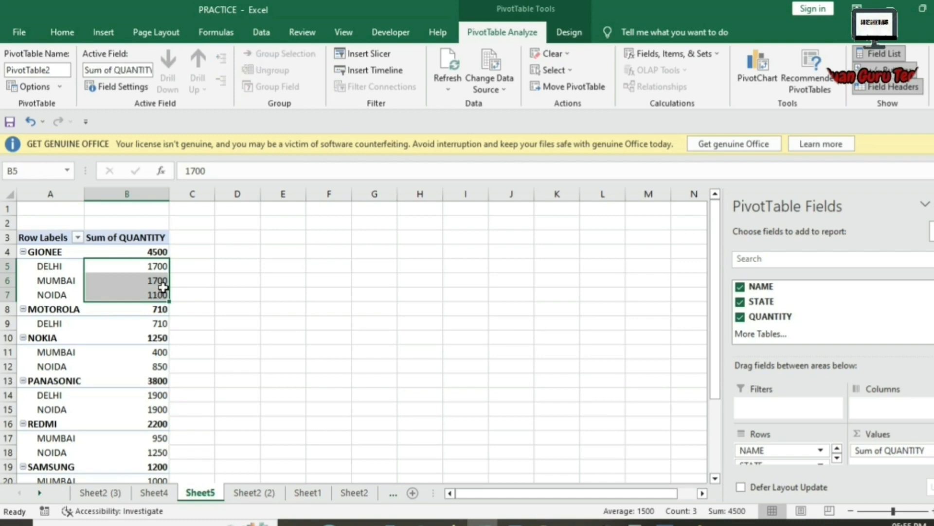
left_click(153, 252)
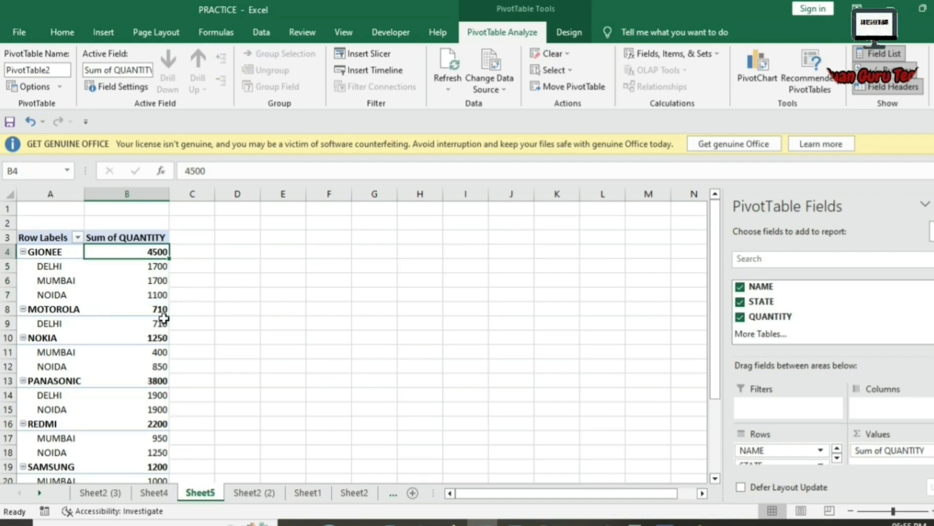
Check MOTOROLA 710, NOKIA 1250, PANASONIC 3800 and the 15110 Grand Total, then open Sheet2 (2).
left_click(152, 322)
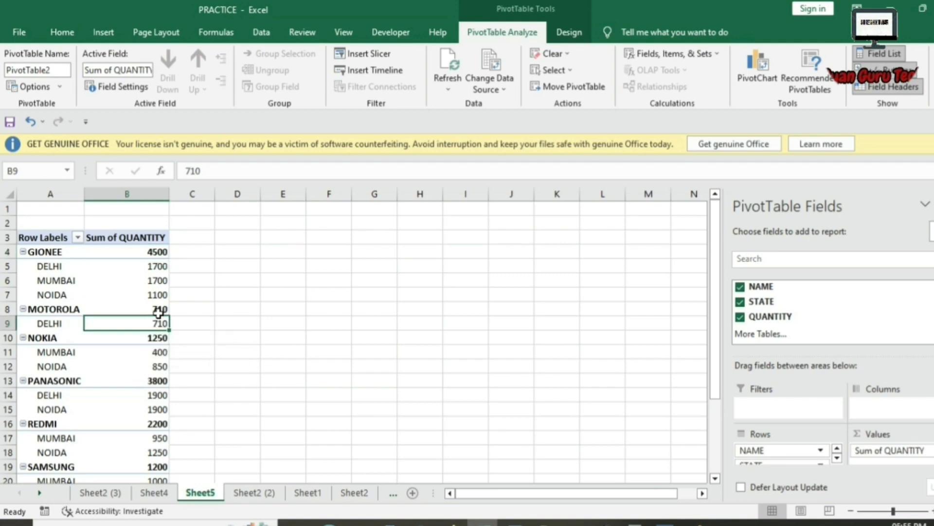
left_click(158, 312)
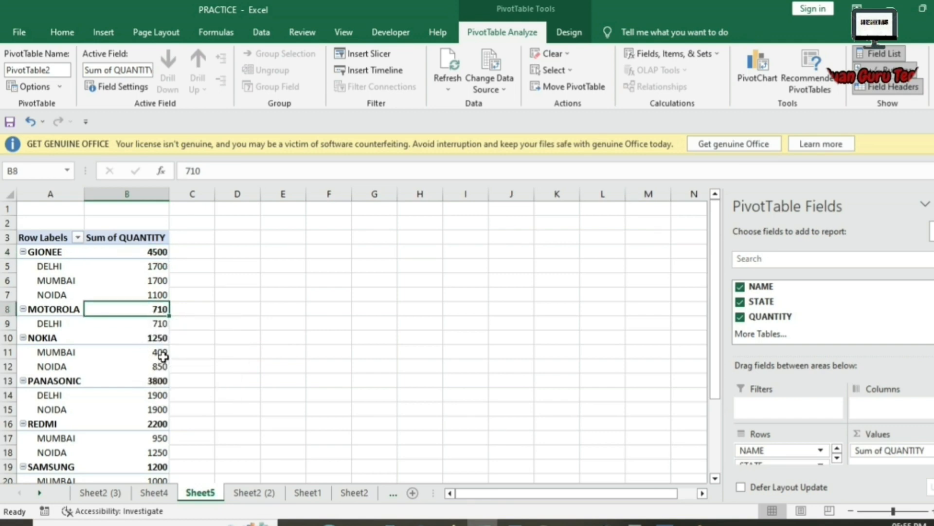
left_click(163, 355)
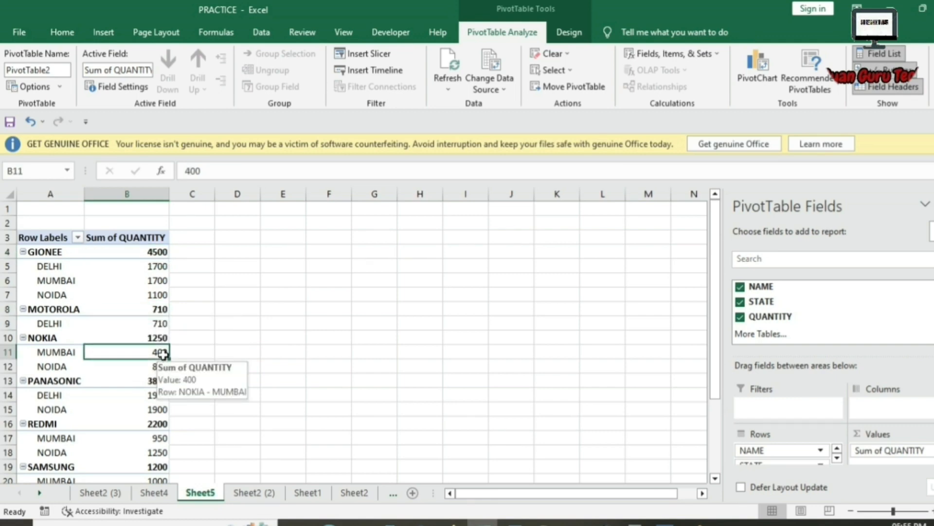
left_click(163, 367)
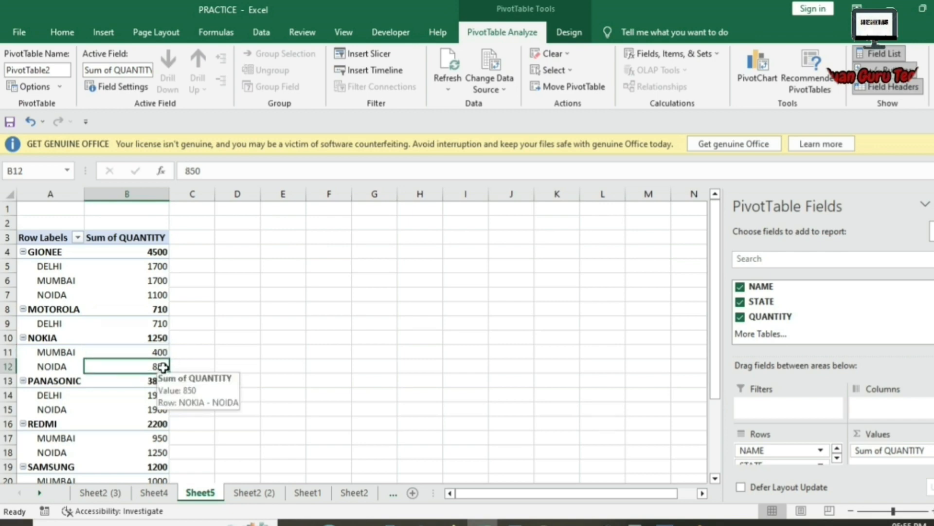
left_click_drag(163, 368, 160, 355)
left_click(167, 337)
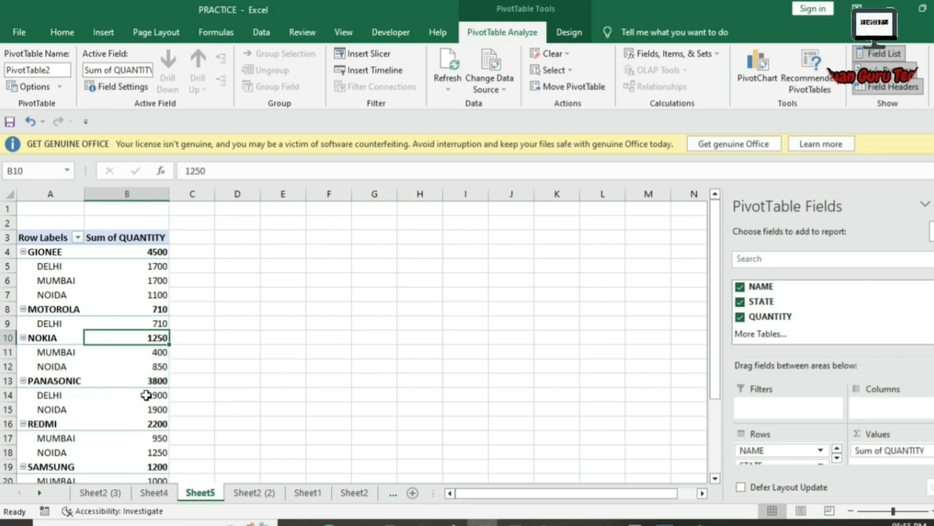
left_click_drag(168, 399, 166, 406)
left_click(165, 404)
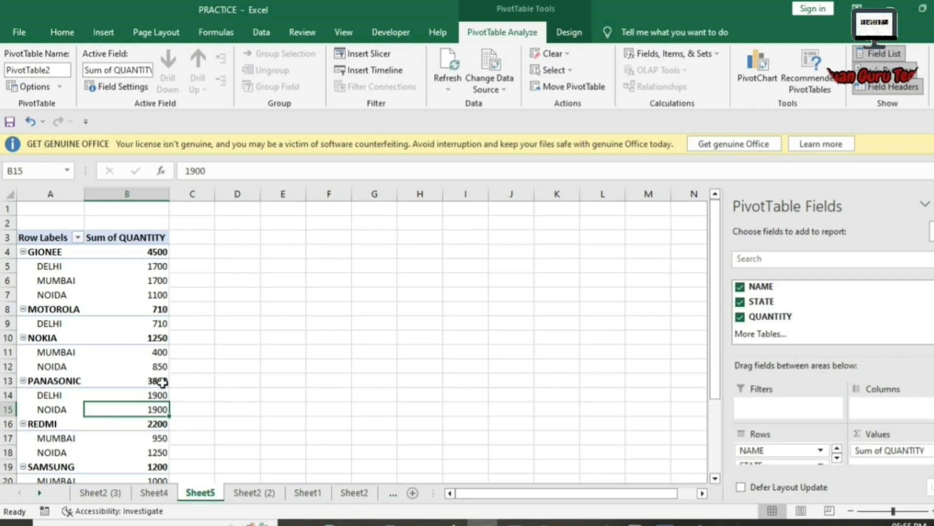
left_click(162, 383)
scroll(190, 395, "down", 4)
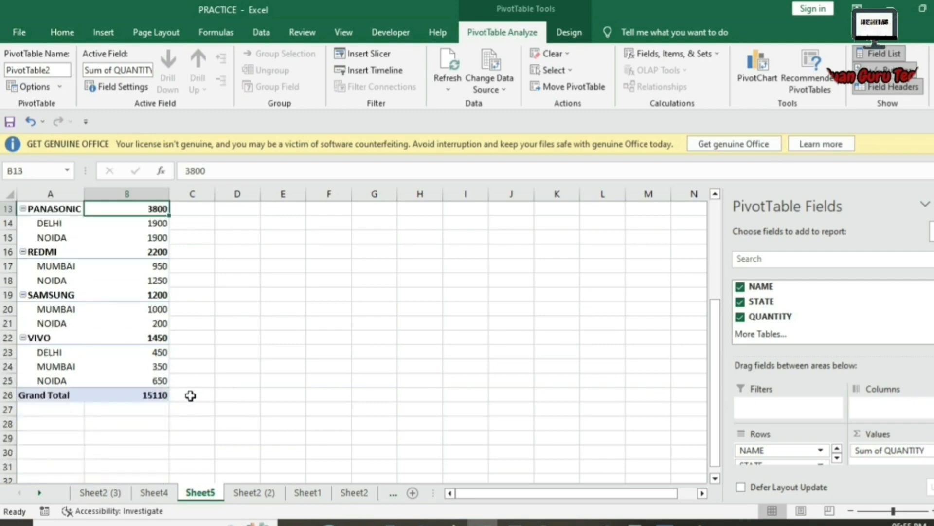
left_click(161, 394)
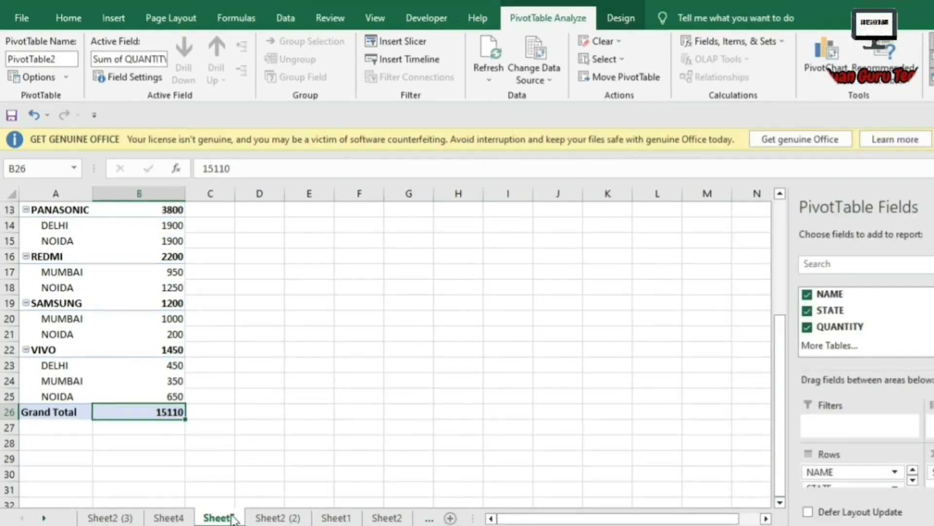
left_click(254, 492)
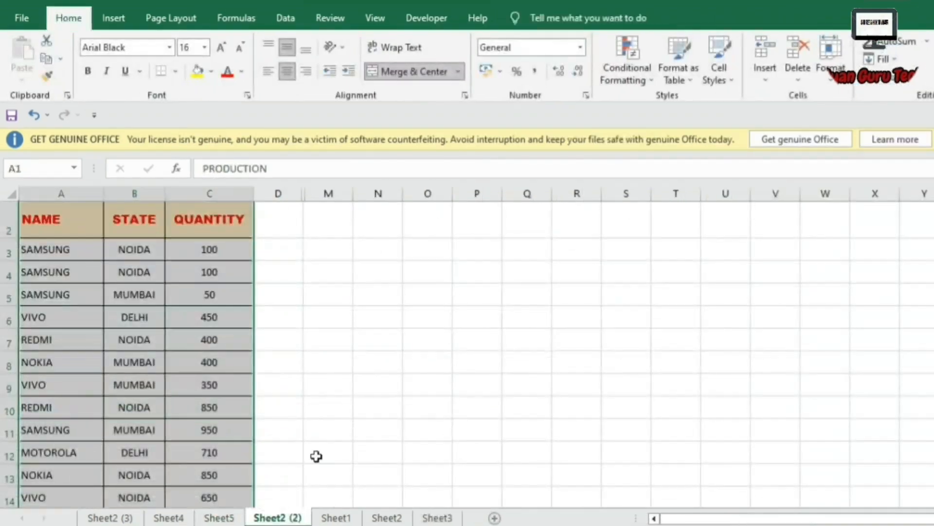
AutoSum the QUANTITY column into C34 to get 15110, then switch to Sheet4.
scroll(345, 362, "down", 6)
scroll(376, 378, "down", 4)
scroll(378, 380, "up", 2)
left_click(231, 384)
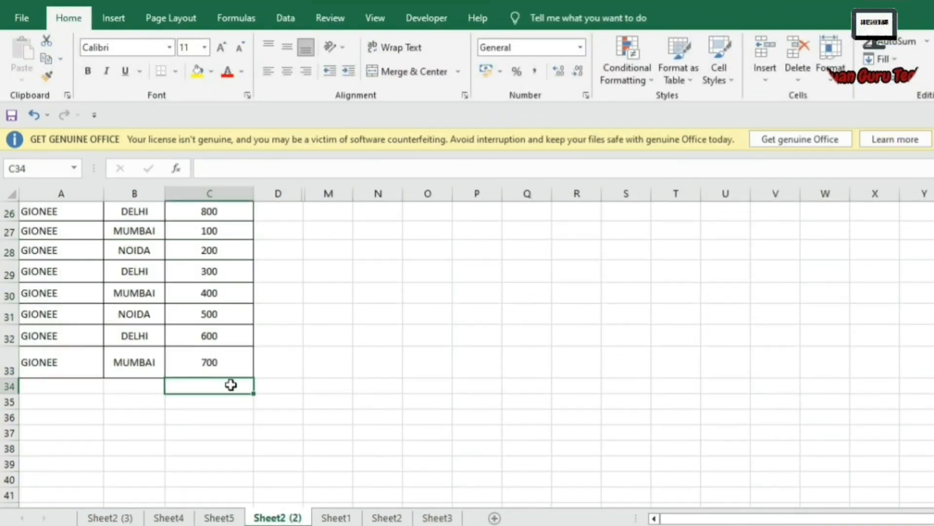
left_click_drag(214, 364, 225, 290)
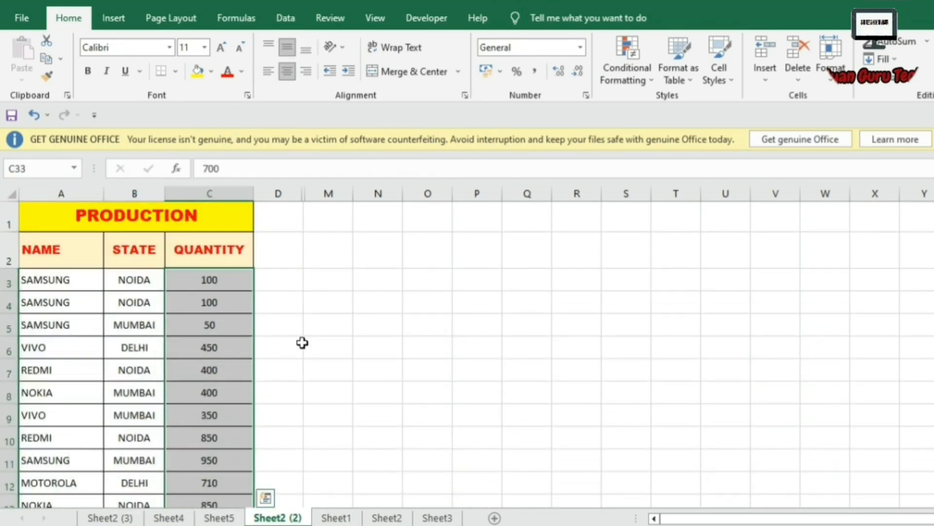
scroll(294, 357, "down", 9)
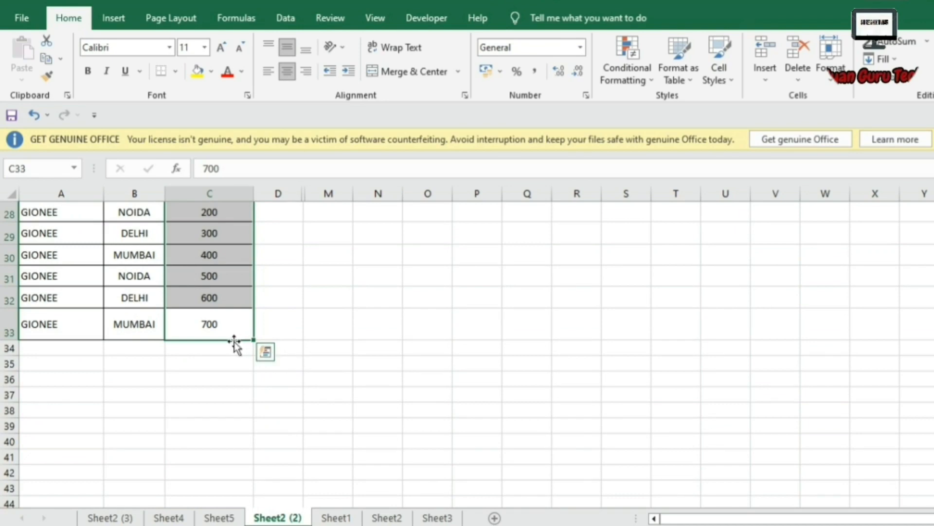
left_click(218, 344)
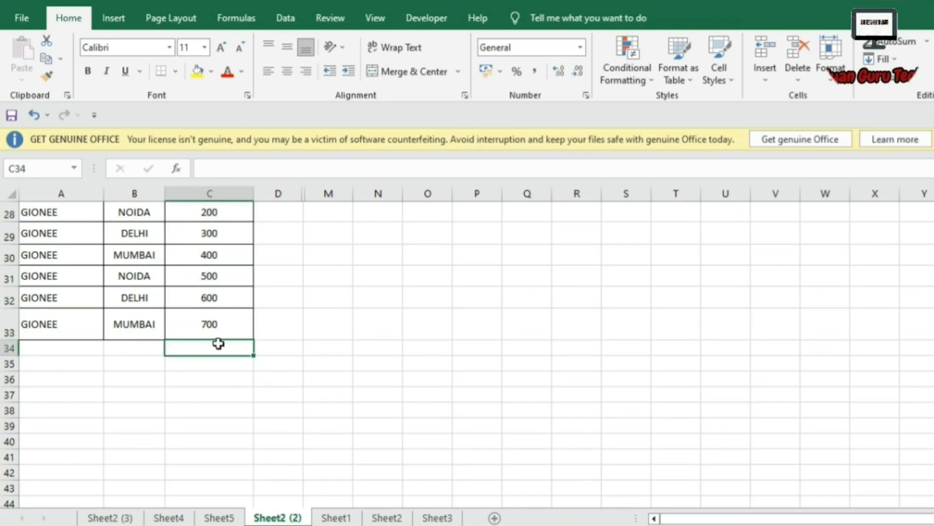
key("alt+equal")
key("Return")
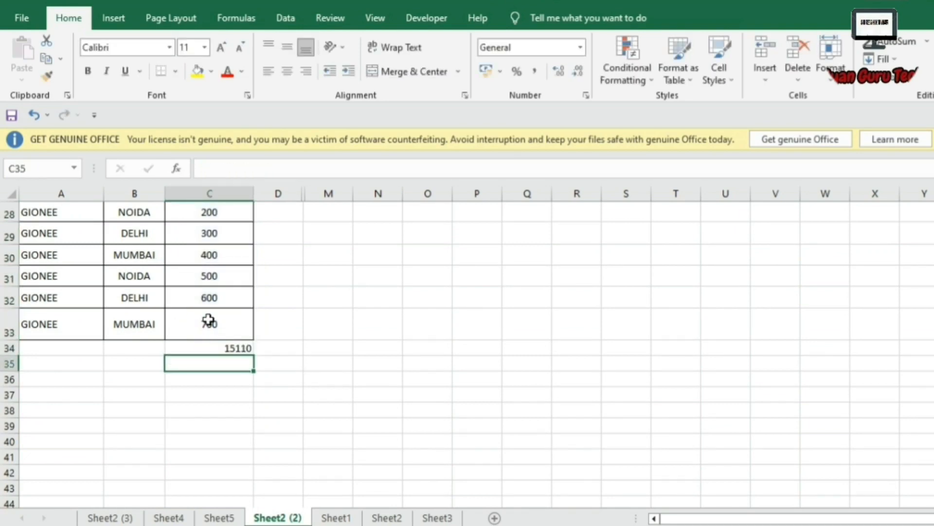
left_click(229, 350)
left_click(168, 518)
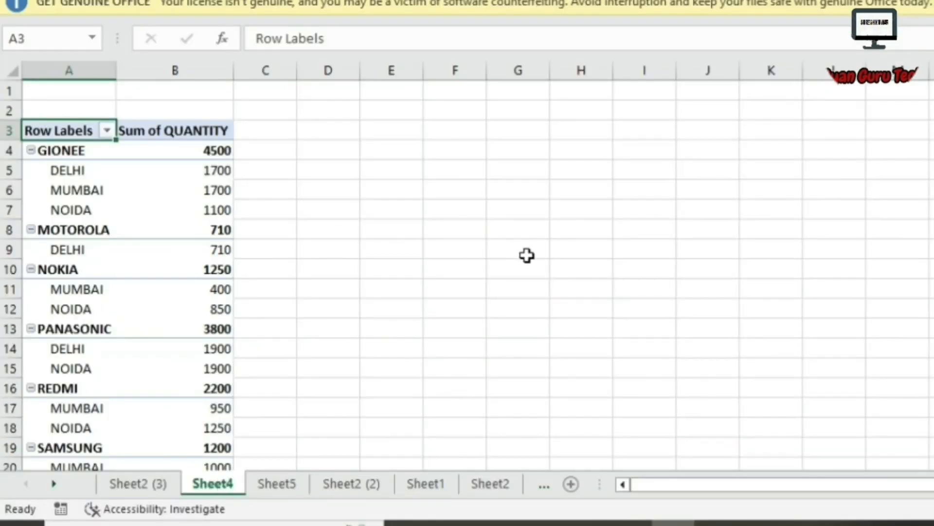
Scroll the Sheet4 pivot and select its Grand Total of 15110 in B26.
scroll(415, 283, "down", 5)
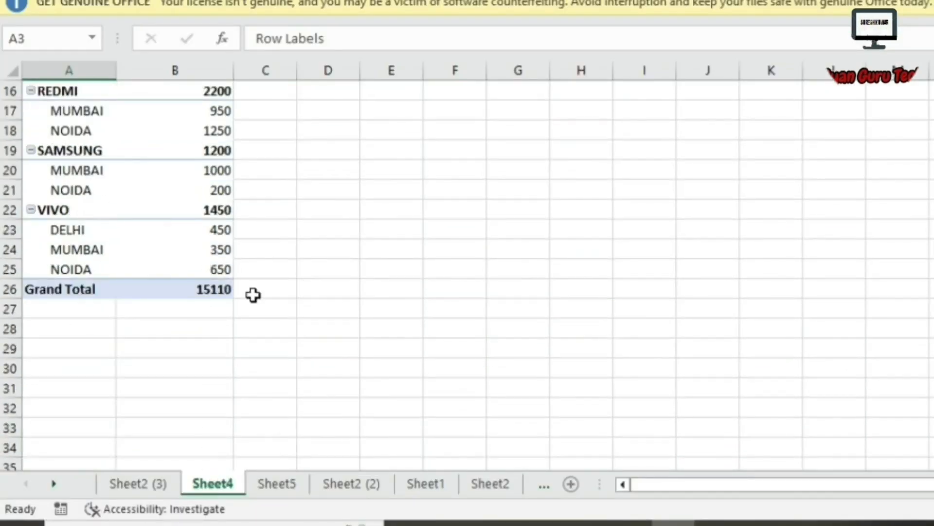
left_click(208, 291)
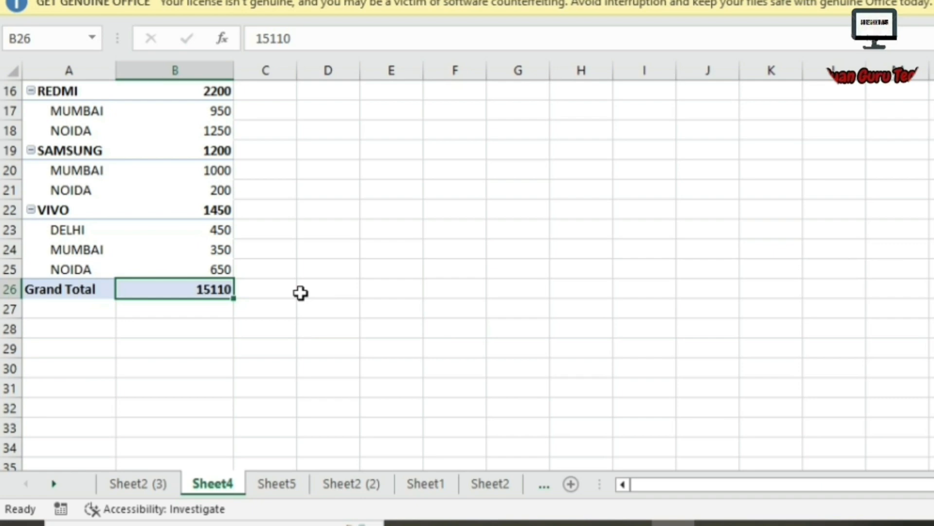
scroll(300, 293, "up", 4)
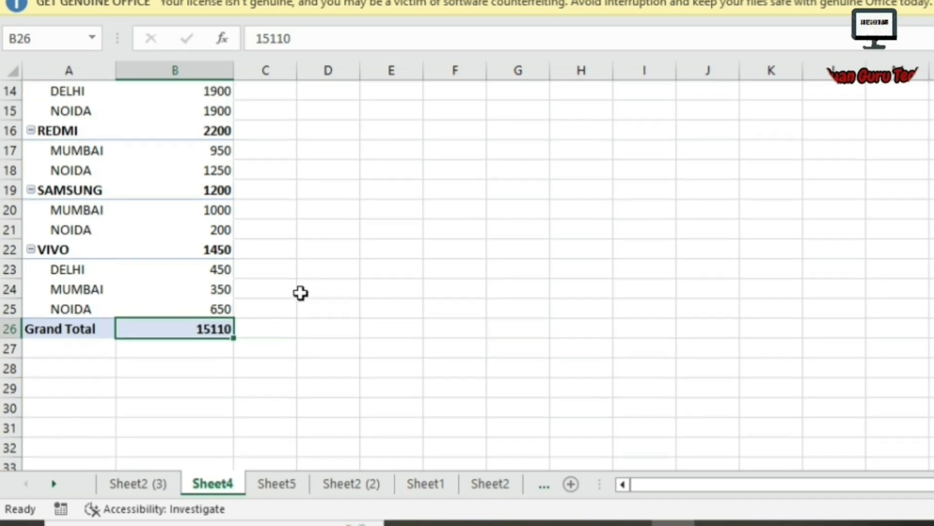
scroll(301, 293, "up", 2)
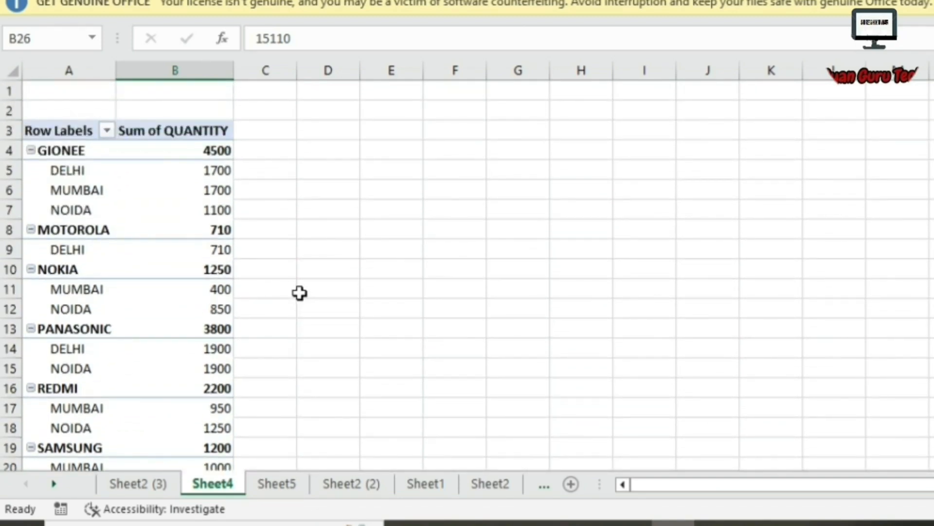
scroll(300, 292, "down", 3)
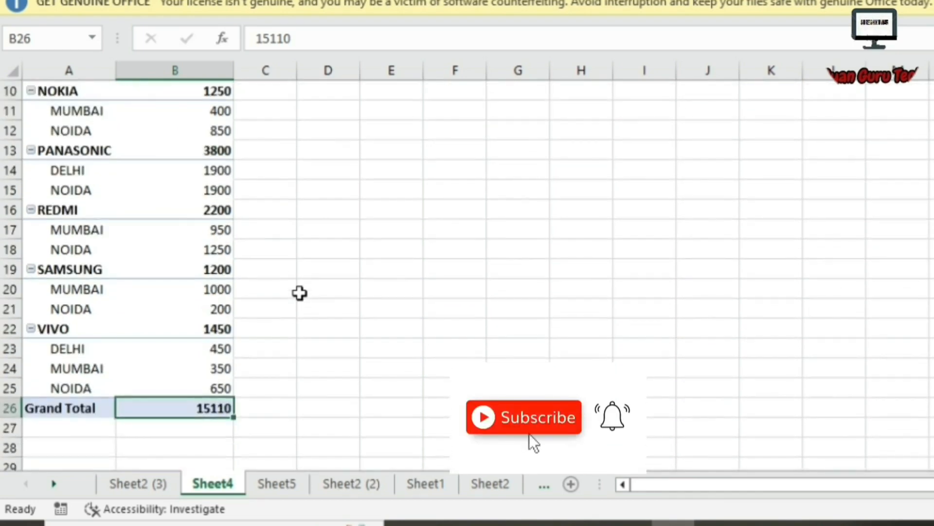
scroll(300, 292, "down", 1)
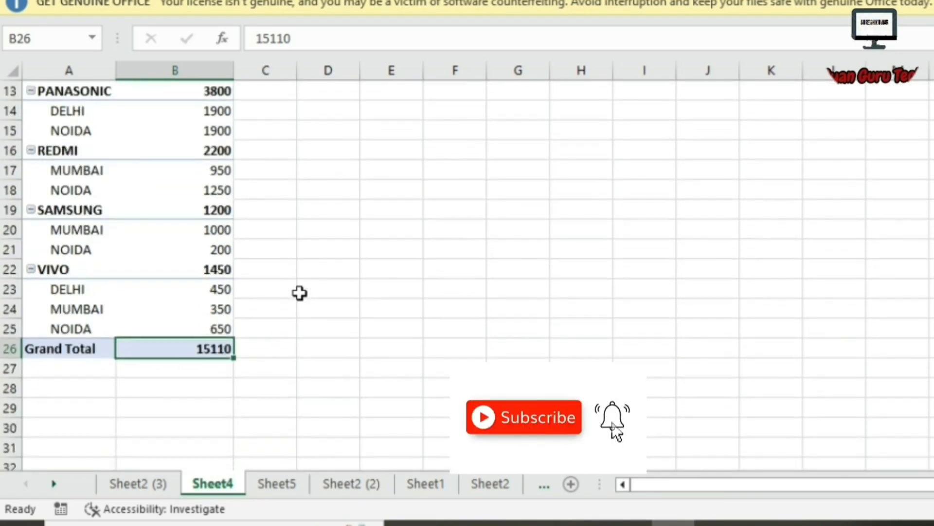
scroll(300, 292, "up", 4)
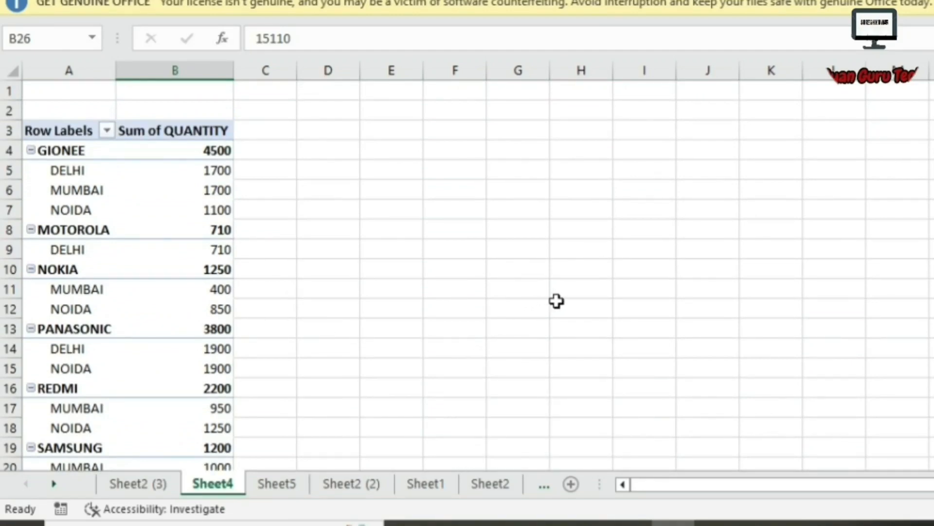
scroll(409, 286, "down", 1)
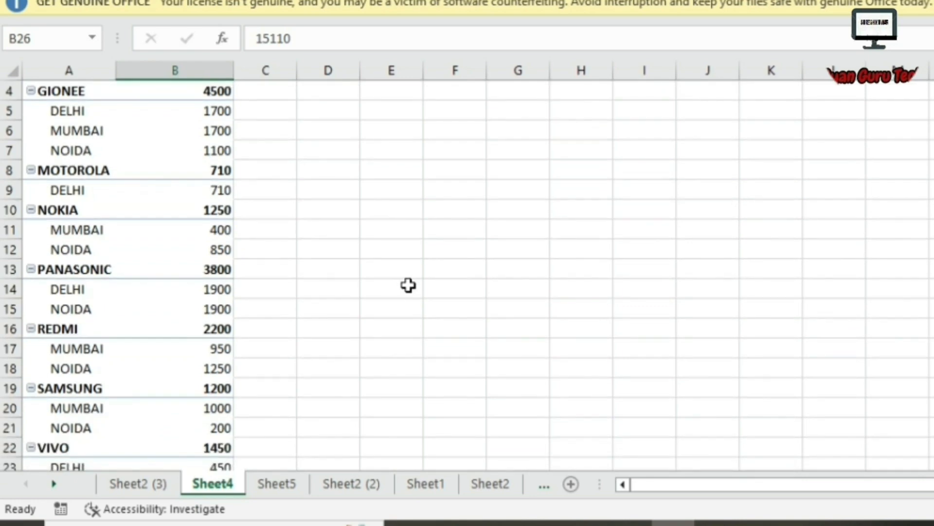
scroll(409, 286, "up", 1)
scroll(409, 286, "down", 1)
scroll(408, 288, "down", 2)
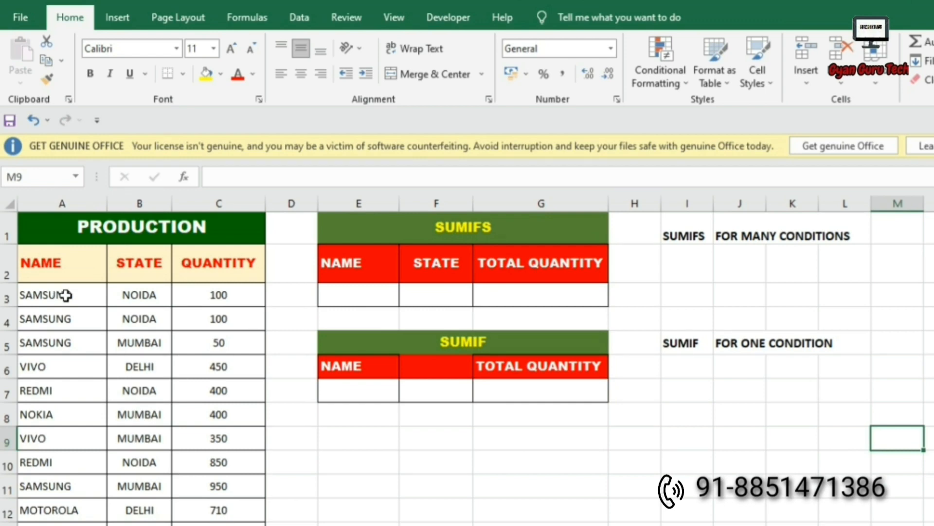
left_click(691, 344)
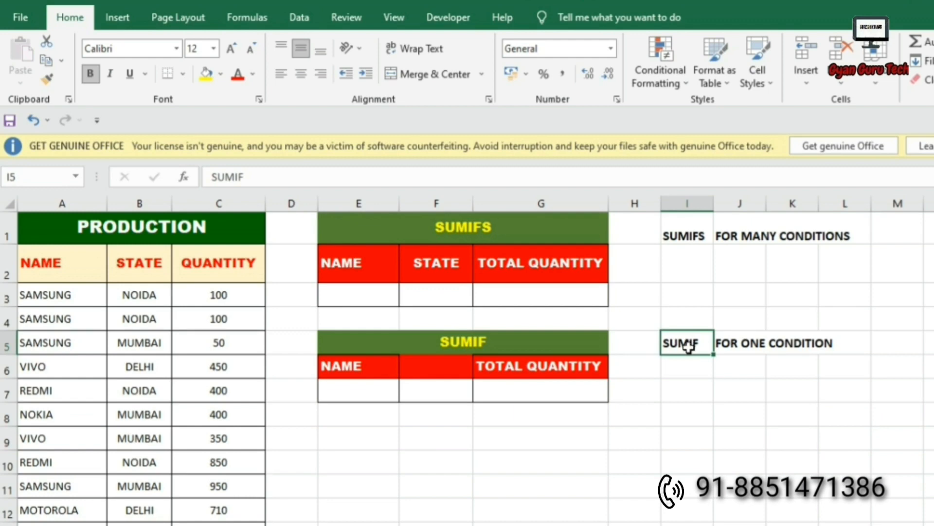
left_click_drag(701, 347, 828, 341)
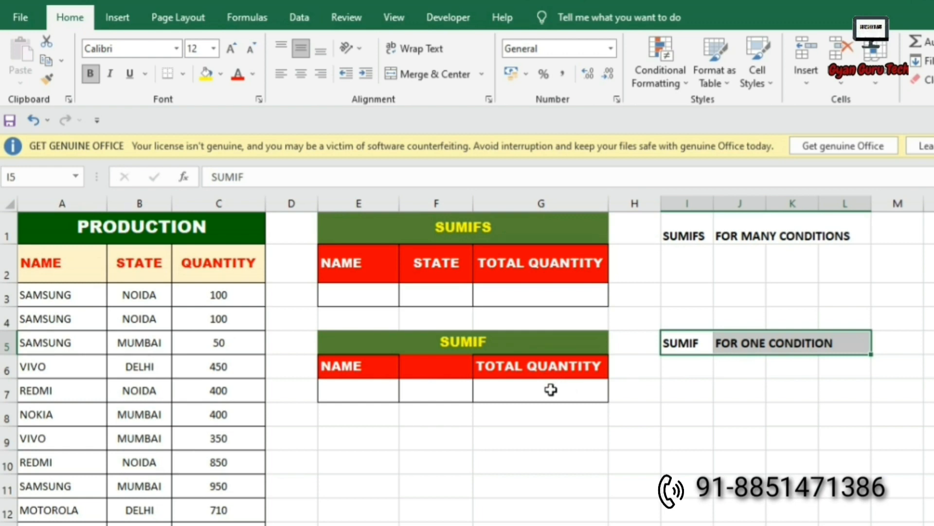
left_click(39, 297)
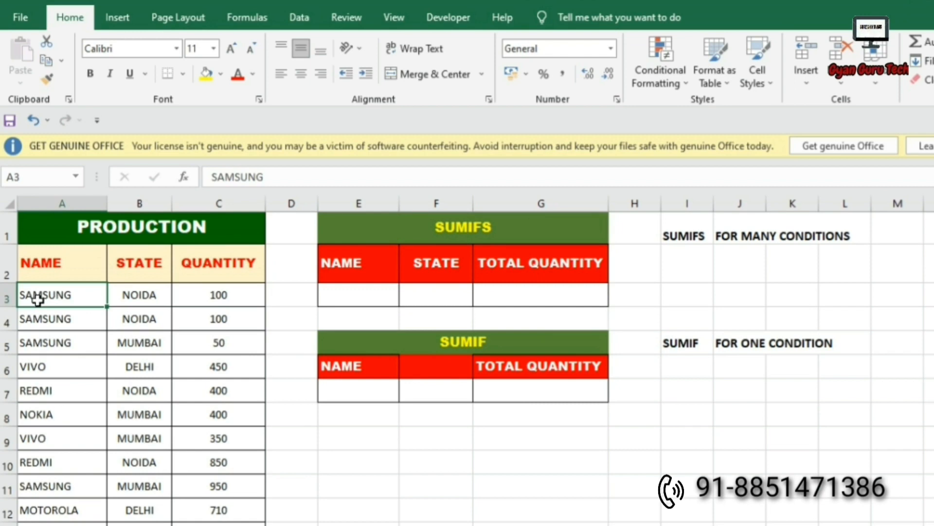
left_click(135, 298)
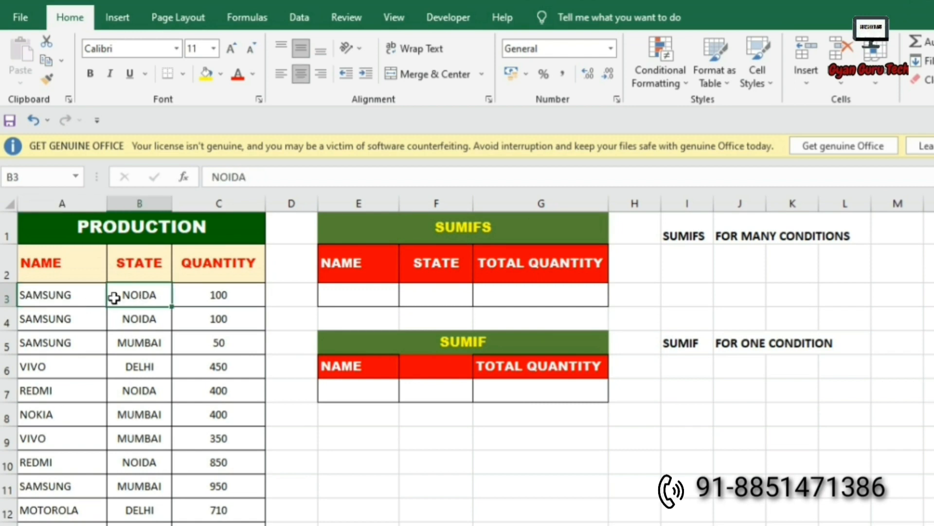
left_click_drag(57, 295, 198, 307)
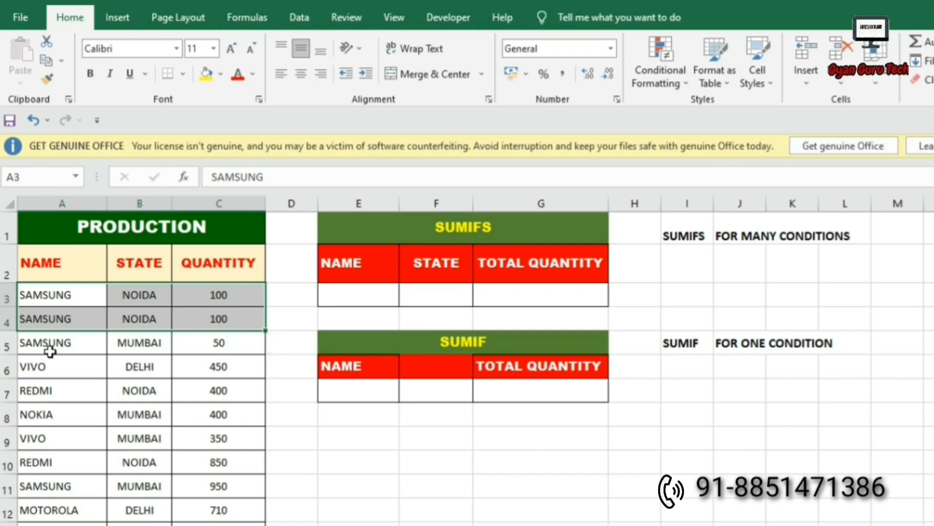
left_click_drag(42, 346, 200, 345)
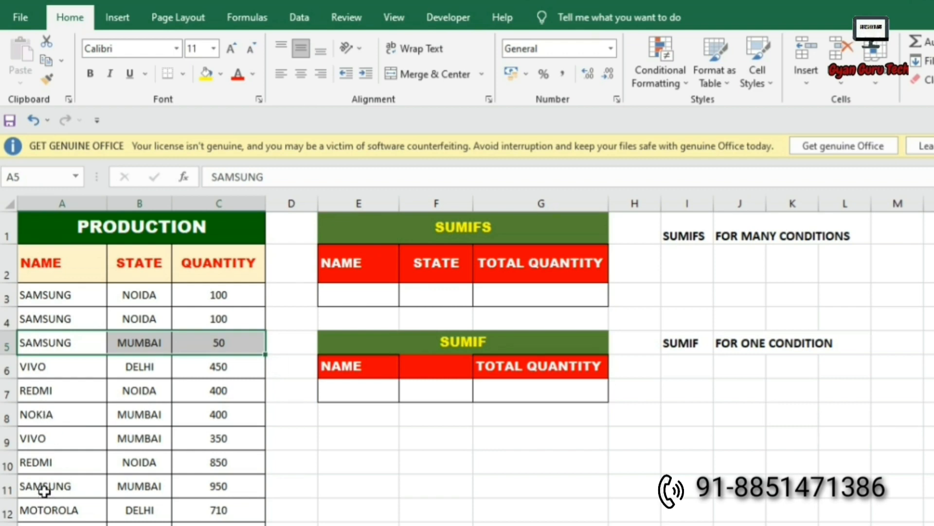
left_click_drag(54, 486, 204, 486)
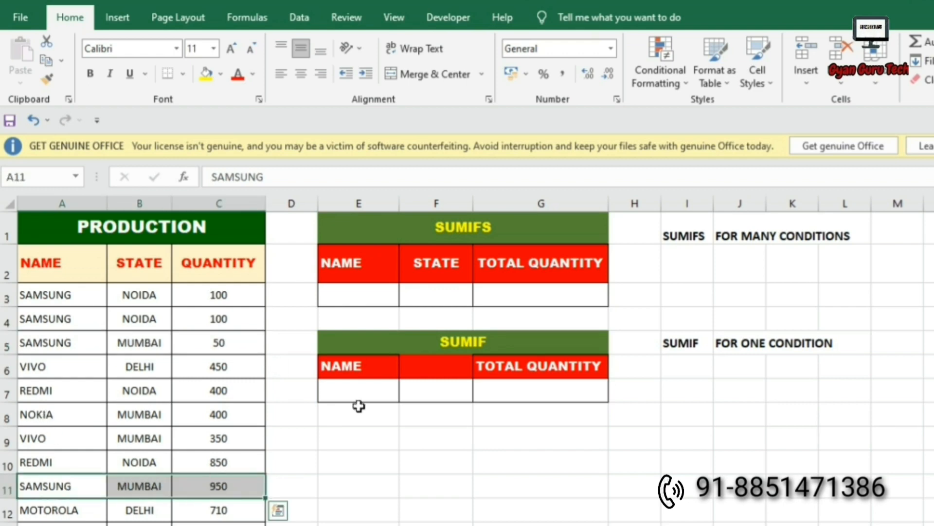
left_click(368, 382)
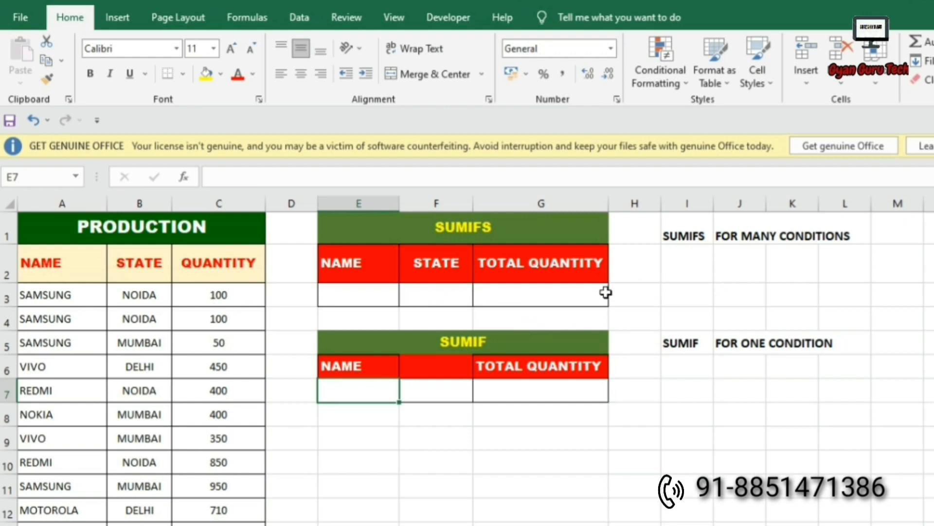
left_click(52, 298)
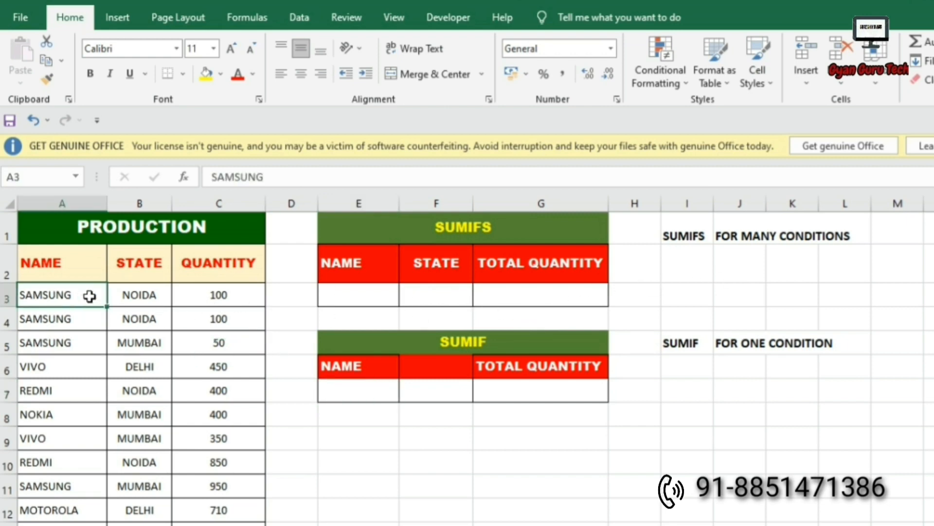
left_click_drag(89, 296, 119, 299)
left_click(79, 345)
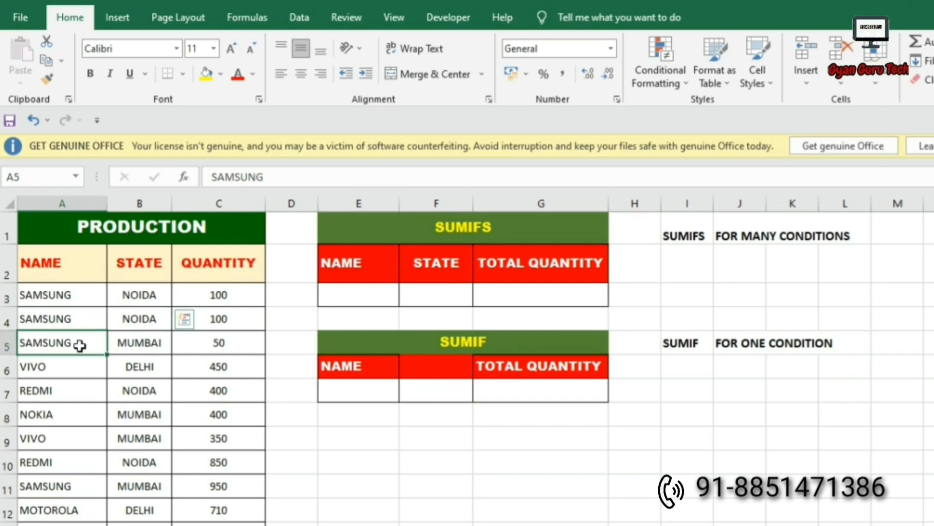
left_click_drag(80, 346, 116, 343)
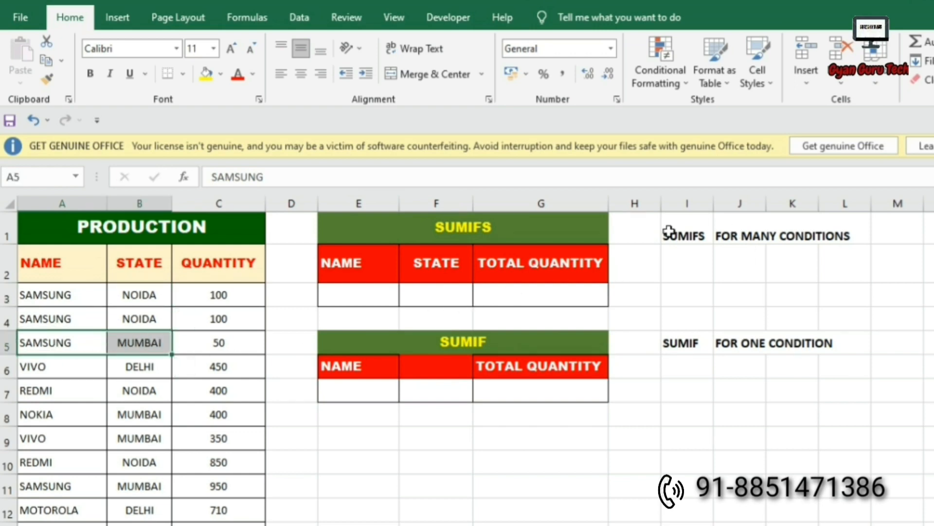
left_click_drag(665, 233, 810, 237)
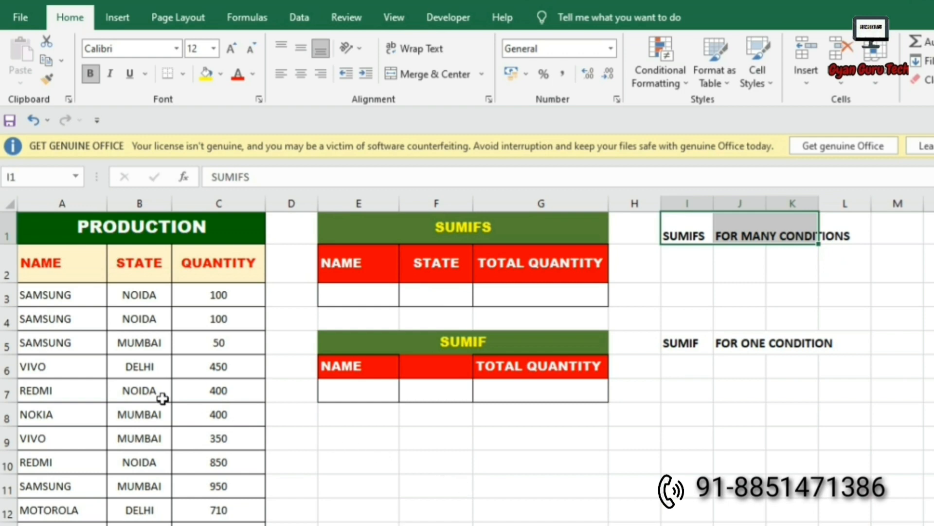
left_click_drag(56, 294, 230, 509)
scroll(301, 474, "down", 10)
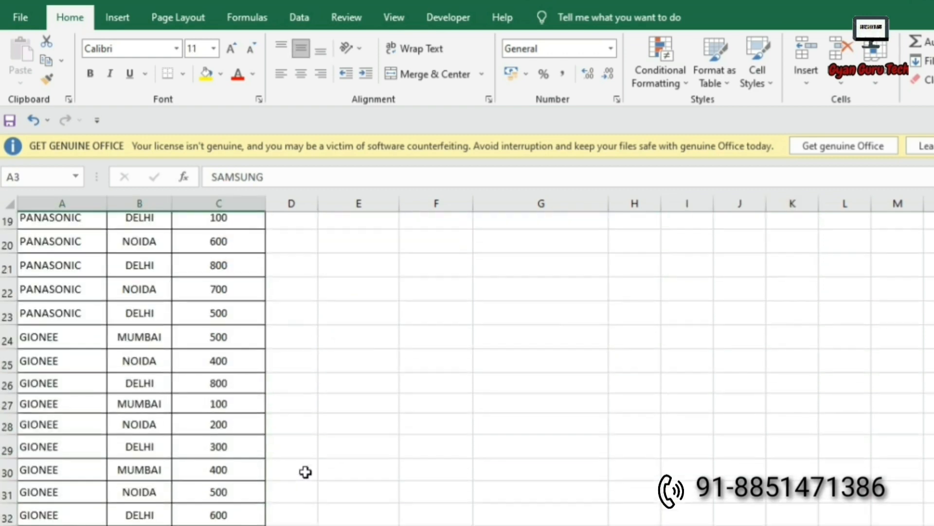
scroll(307, 471, "up", 4)
scroll(307, 472, "up", 6)
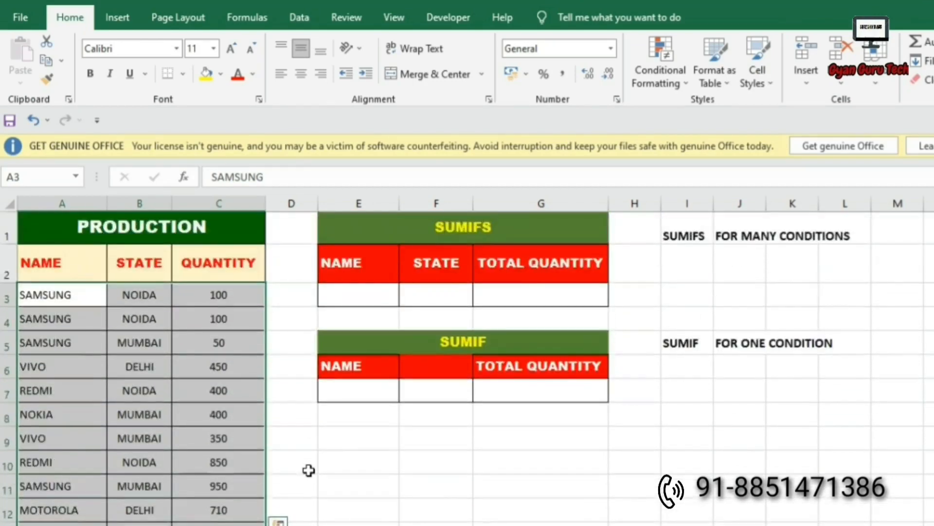
left_click(346, 387)
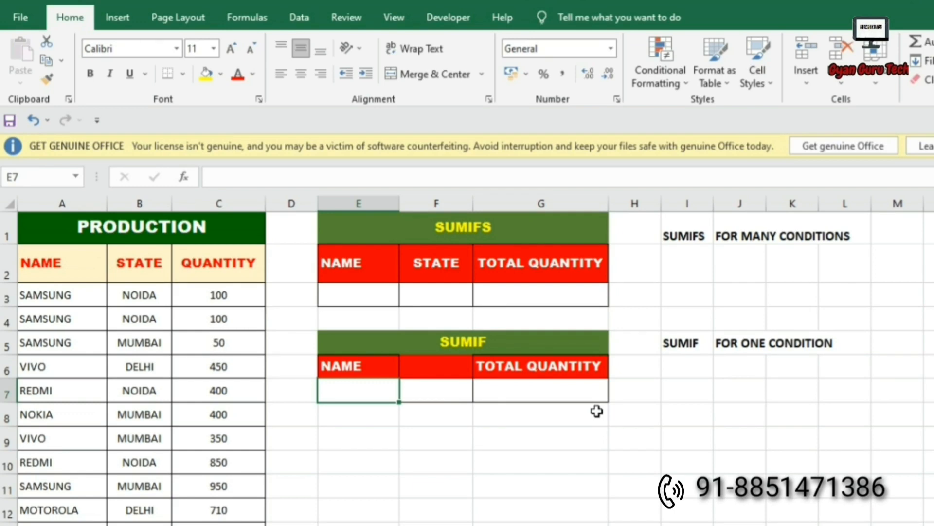
Enter SAMSUNG as the name in E7 and move to G7.
type("SAMSUNG")
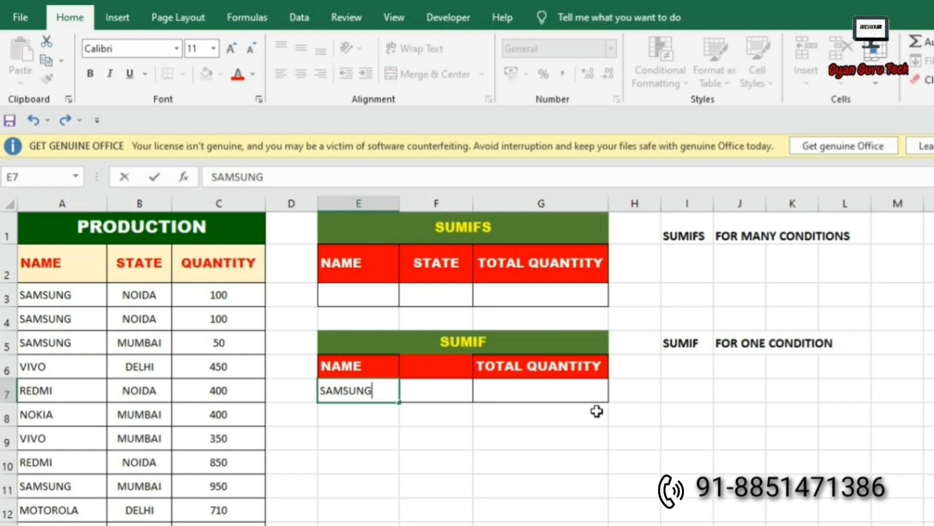
key("Tab")
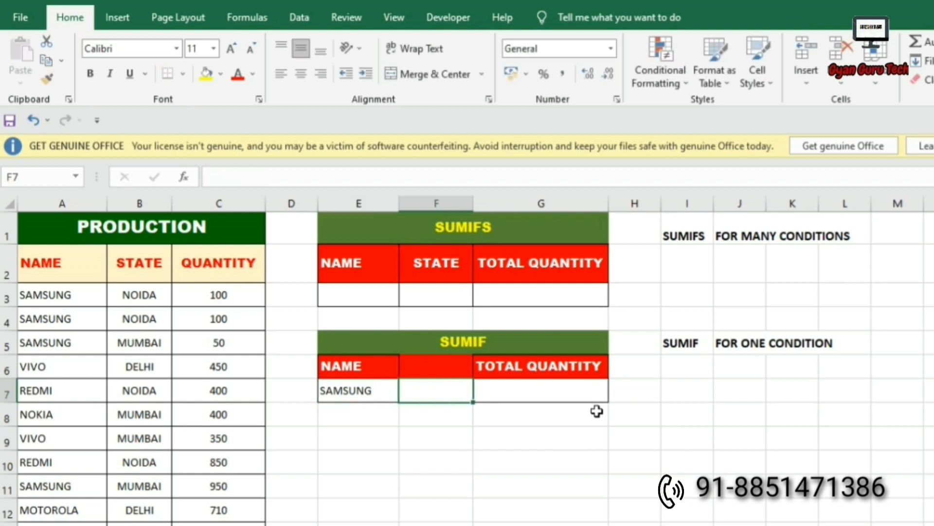
key("Tab")
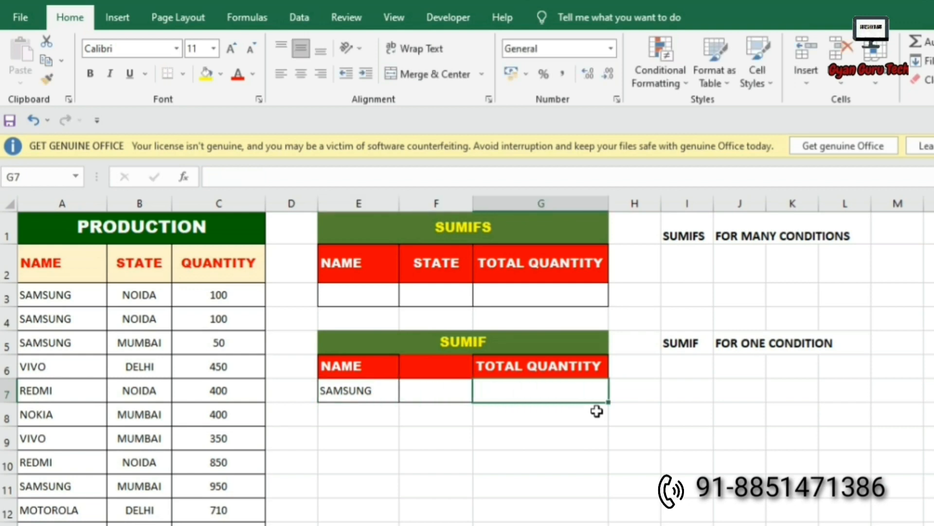
Enter =SUMIF(A2:A33,E7,C2:C33) in G7 so it returns 1200.
type("=")
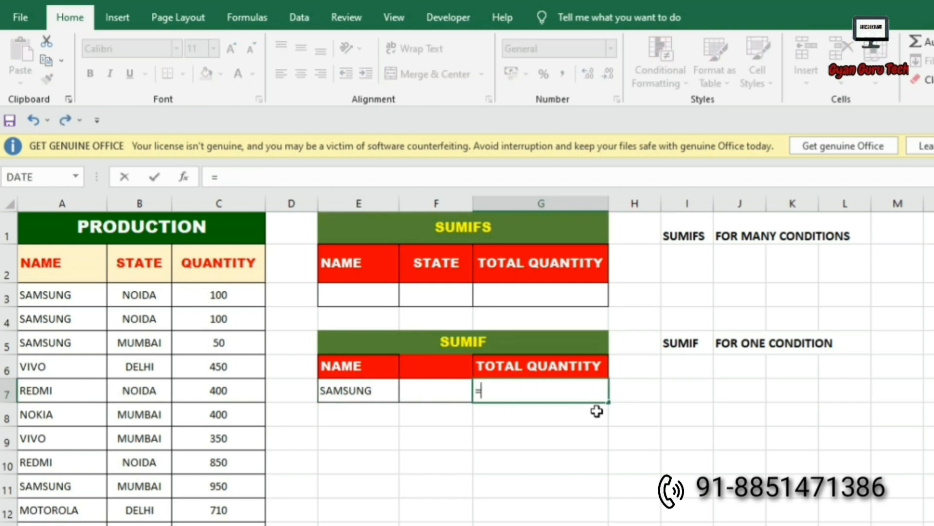
type("SUMIF")
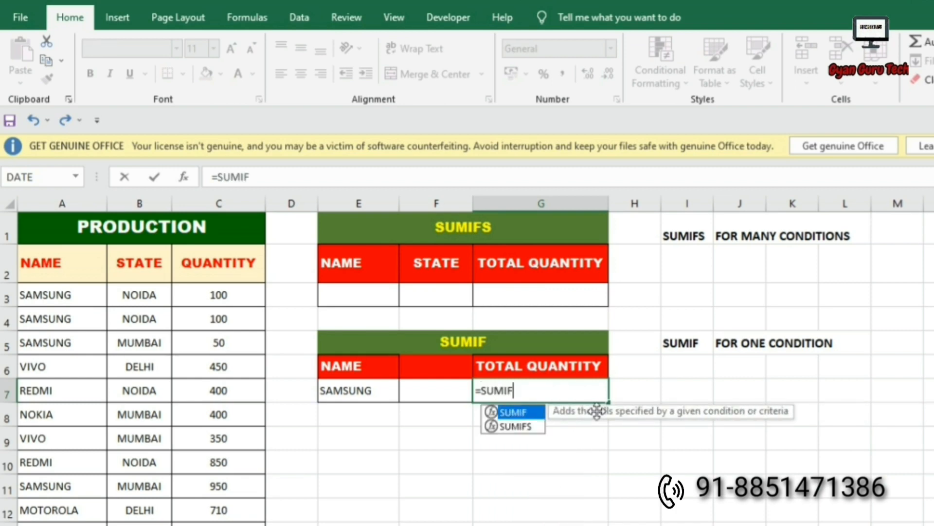
type("(")
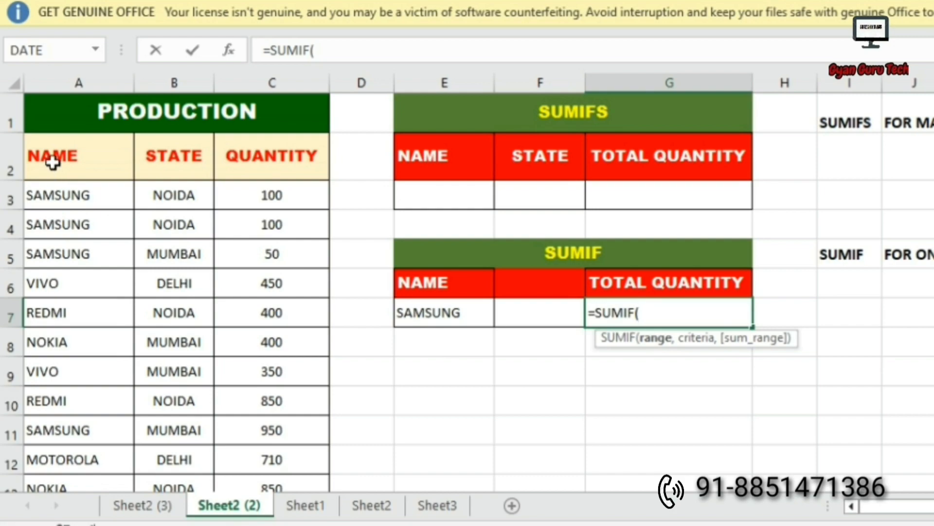
left_click_drag(57, 152, 63, 474)
scroll(98, 434, "up", 5)
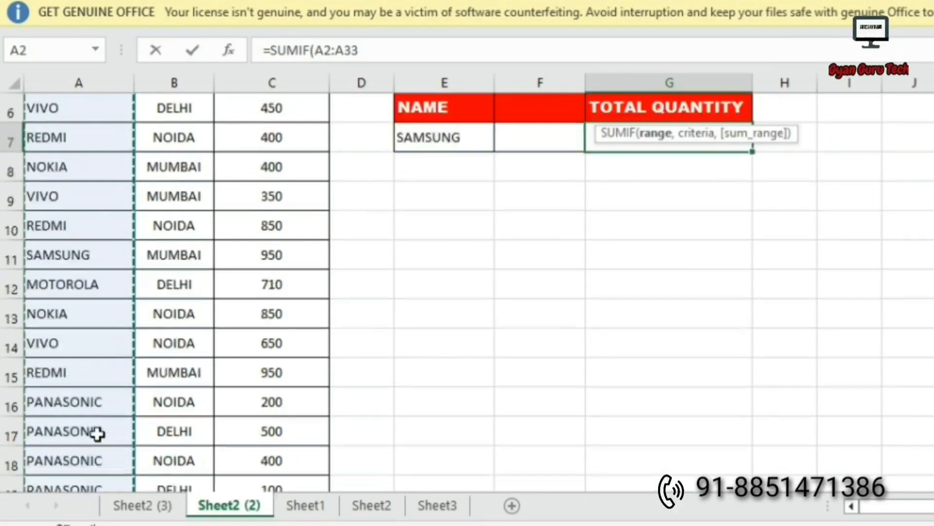
scroll(98, 433, "up", 2)
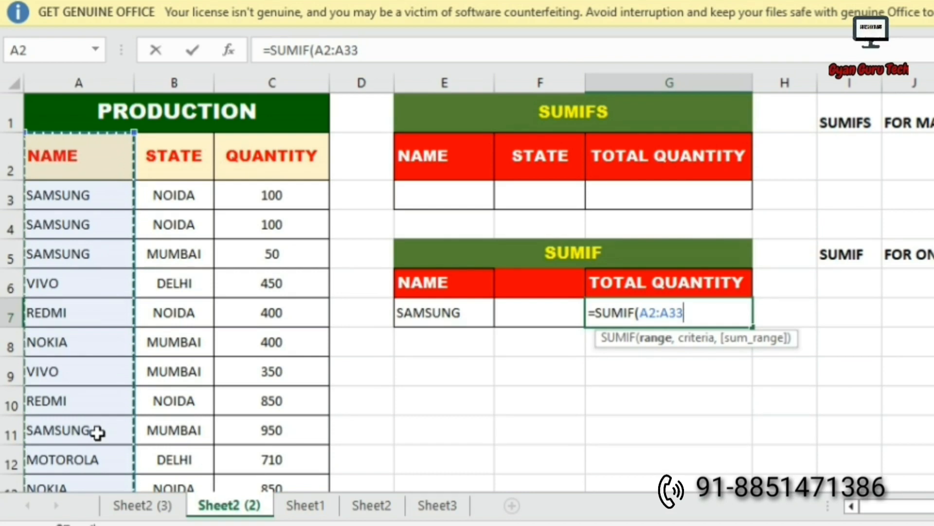
type(",")
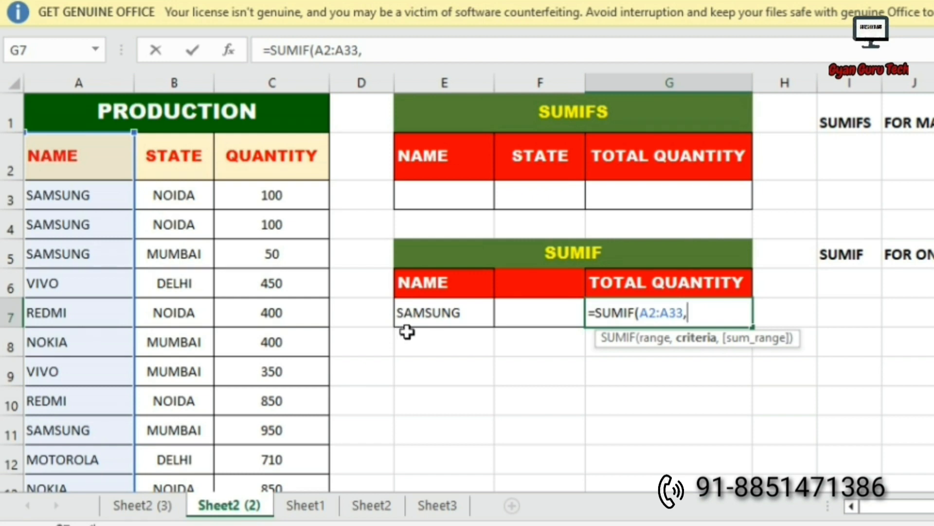
left_click(427, 315)
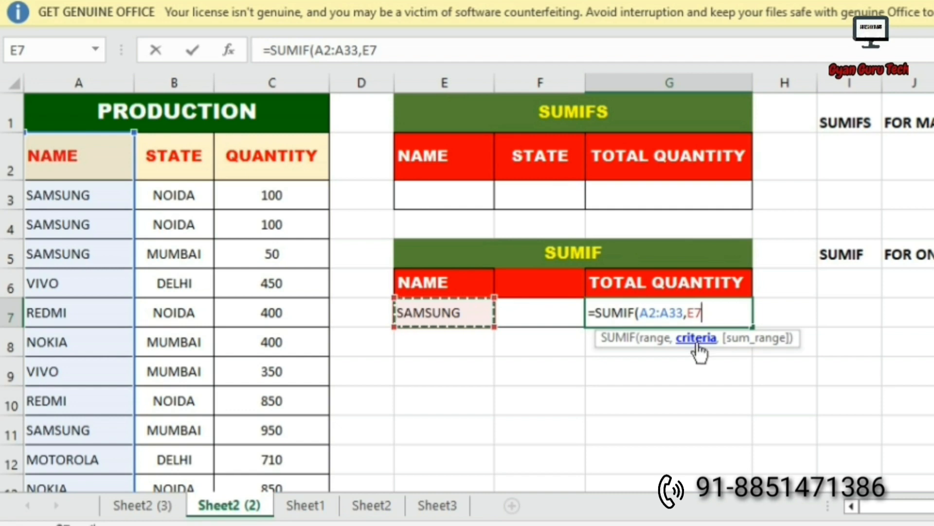
type(",")
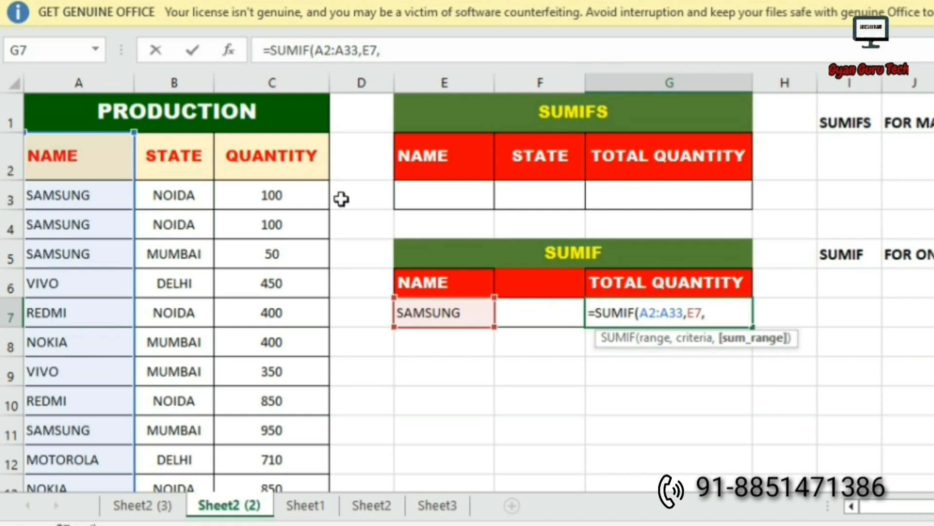
left_click(273, 175)
left_click_drag(274, 175, 295, 456)
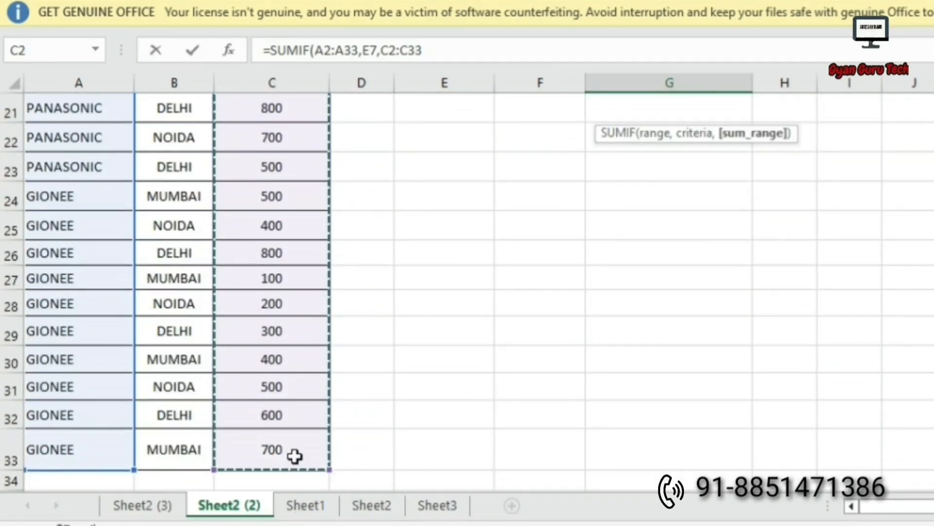
key("Return")
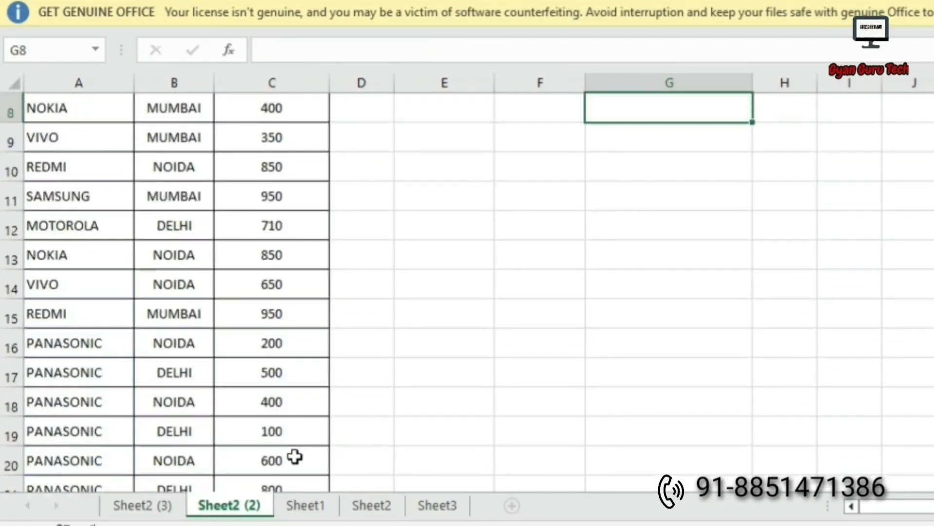
scroll(808, 210, "up", 3)
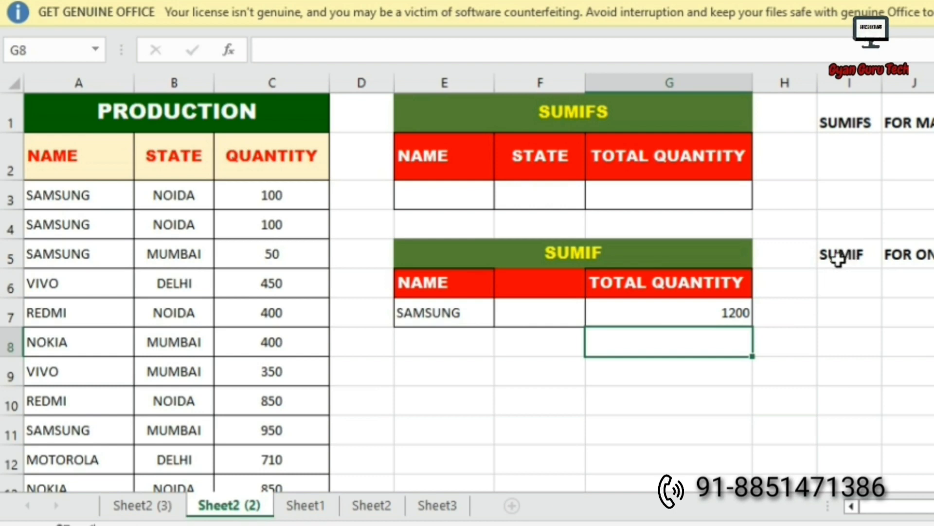
Point out the SUMIFS note, the first SAMSUNG NOIDA row, and the table's empty NAME and STATE cells.
left_click(443, 194)
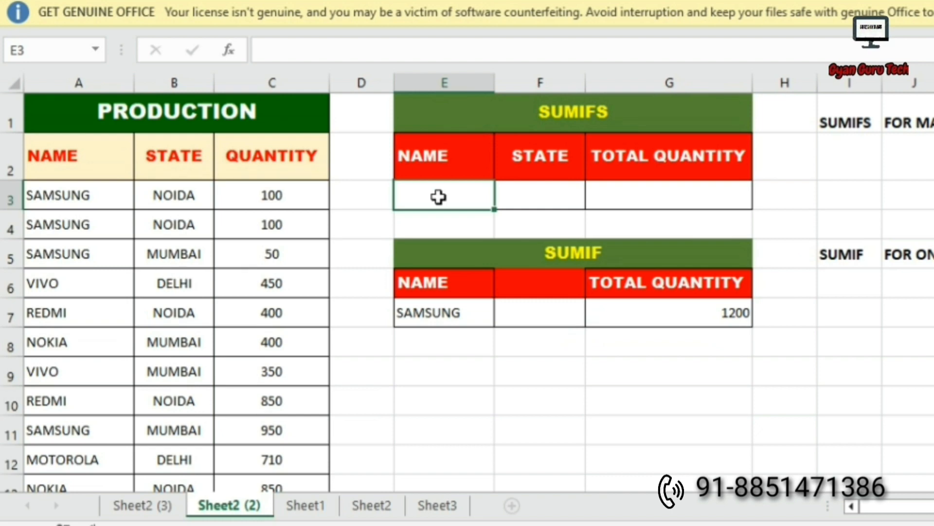
left_click(857, 146)
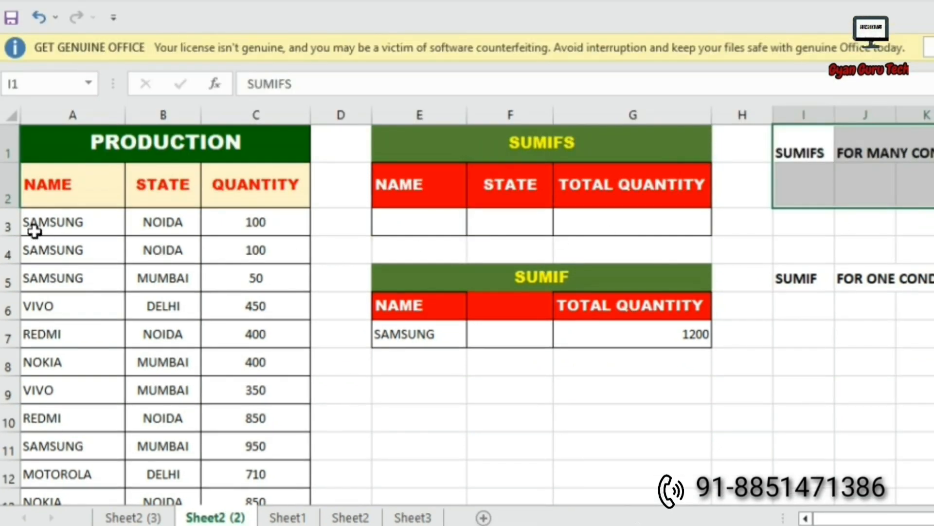
left_click(34, 231)
left_click(147, 220)
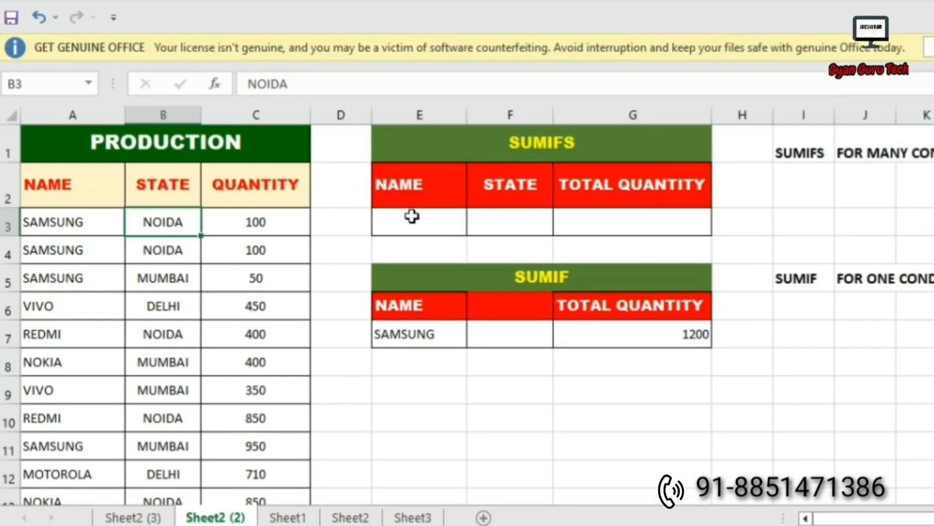
left_click(413, 221)
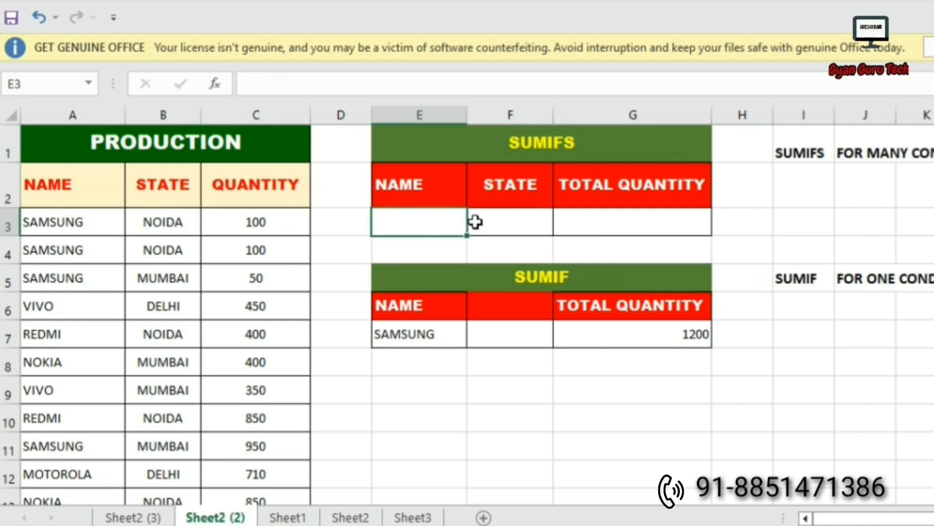
left_click(479, 221)
left_click(44, 286)
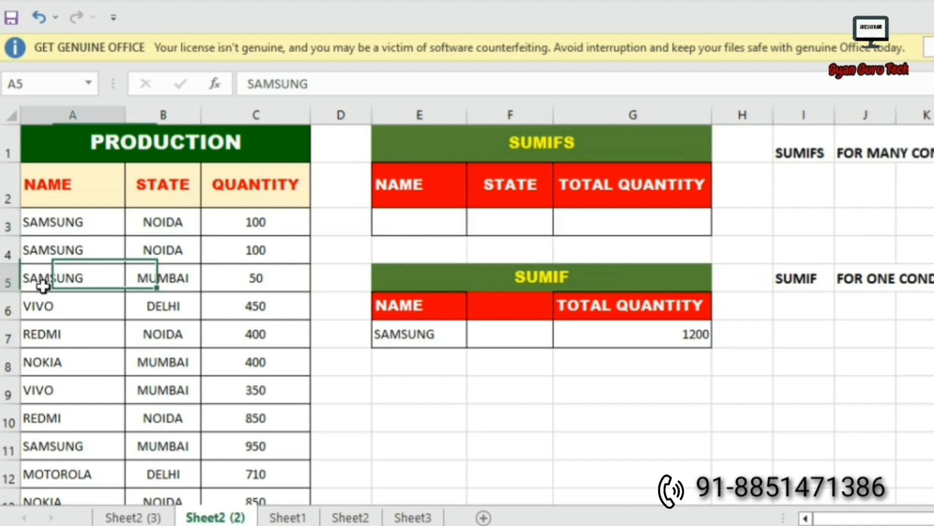
left_click(146, 279)
left_click(270, 275)
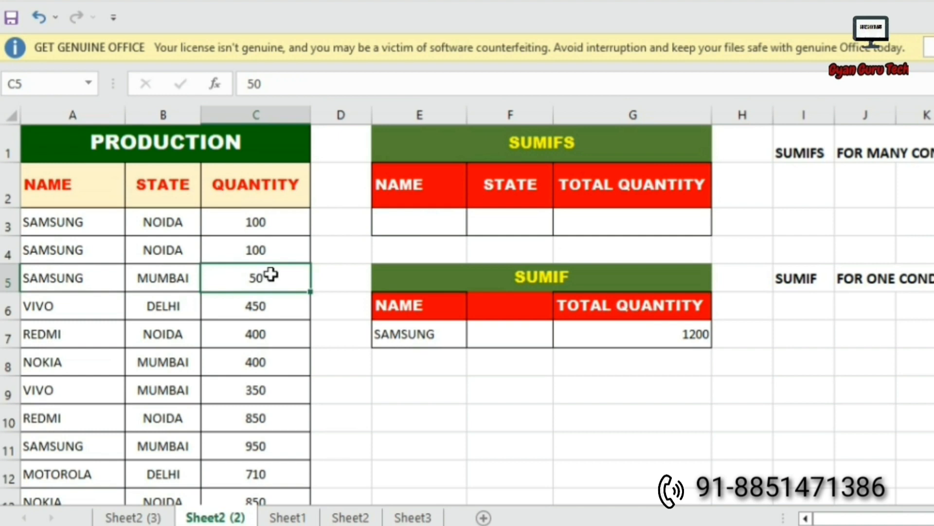
left_click(417, 214)
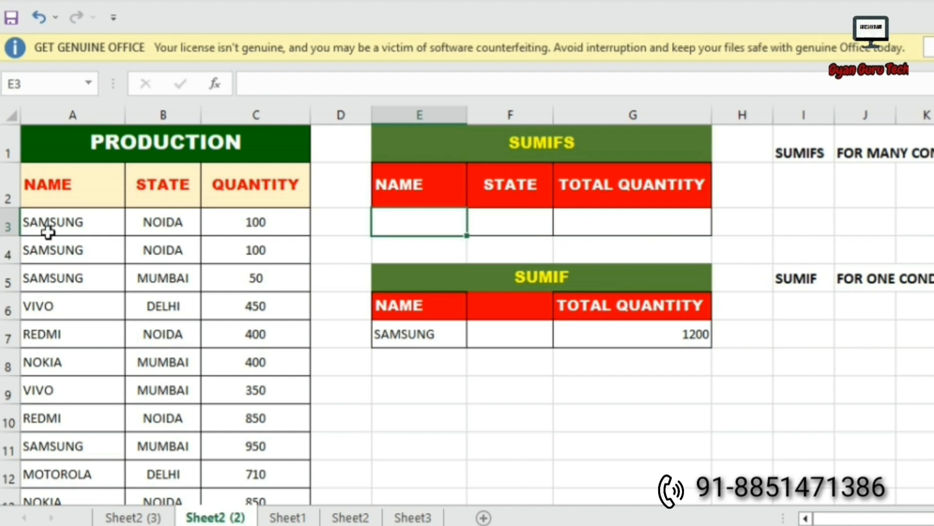
Copy SAMSUNG and NOIDA from the first data row into the SUMIFS cells E3:F3.
left_click_drag(45, 226, 149, 233)
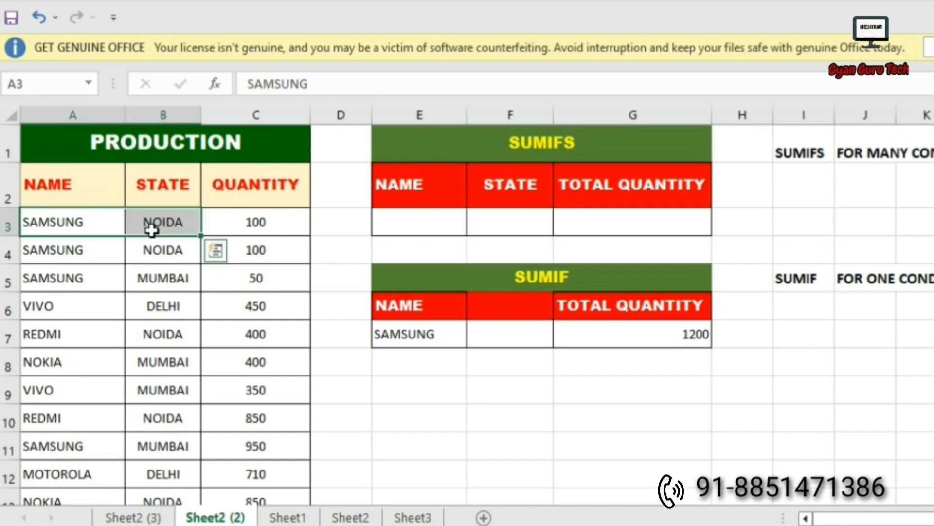
key("ctrl+c")
left_click(413, 222)
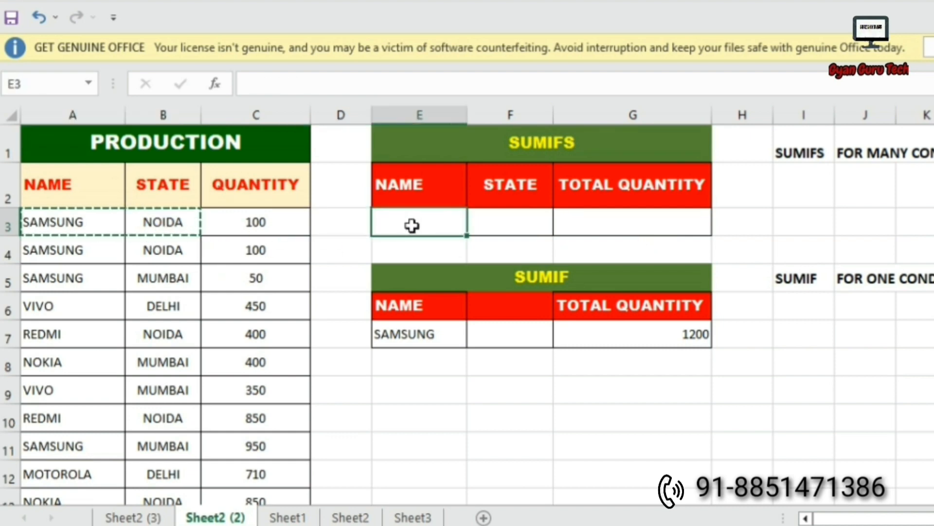
key("ctrl+v")
left_click(632, 225)
key("Escape")
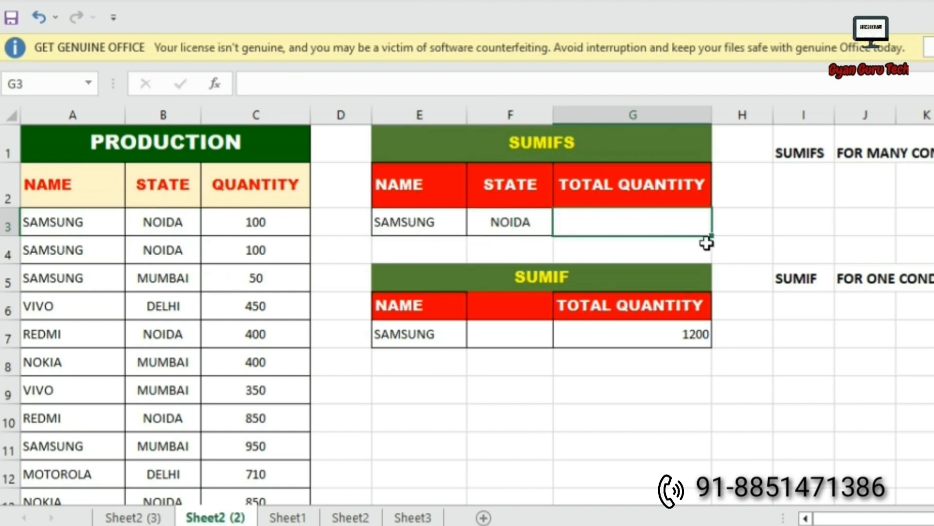
Start =SUMIFS in G3 with the QUANTITY column C2:C33 as the sum range.
type("=")
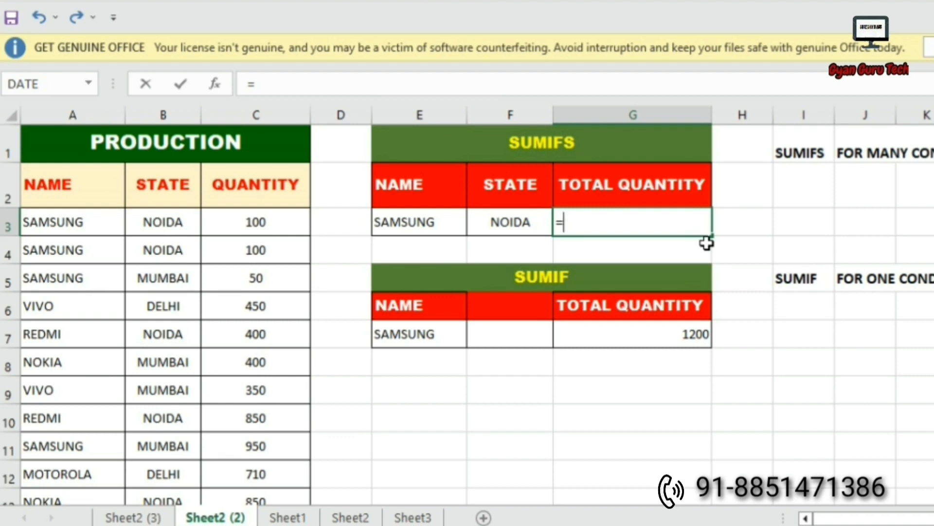
type("sumifs")
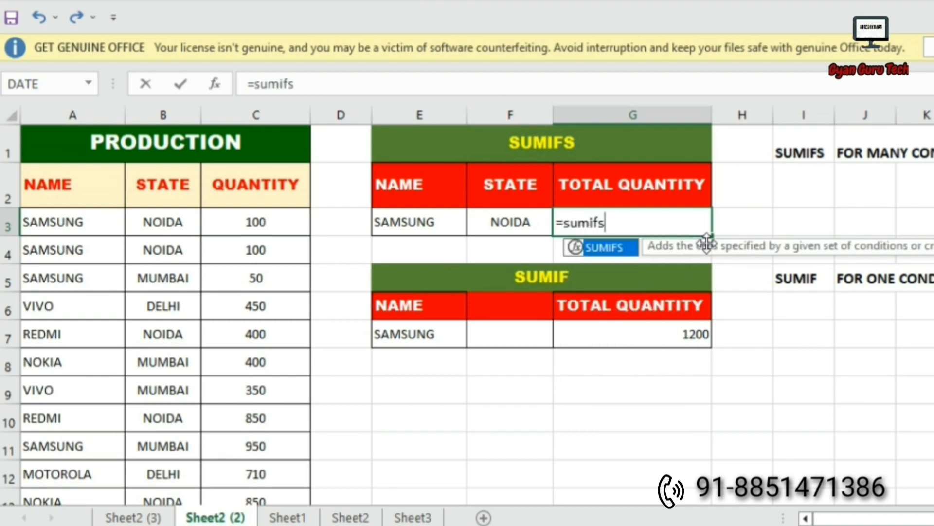
key("Tab")
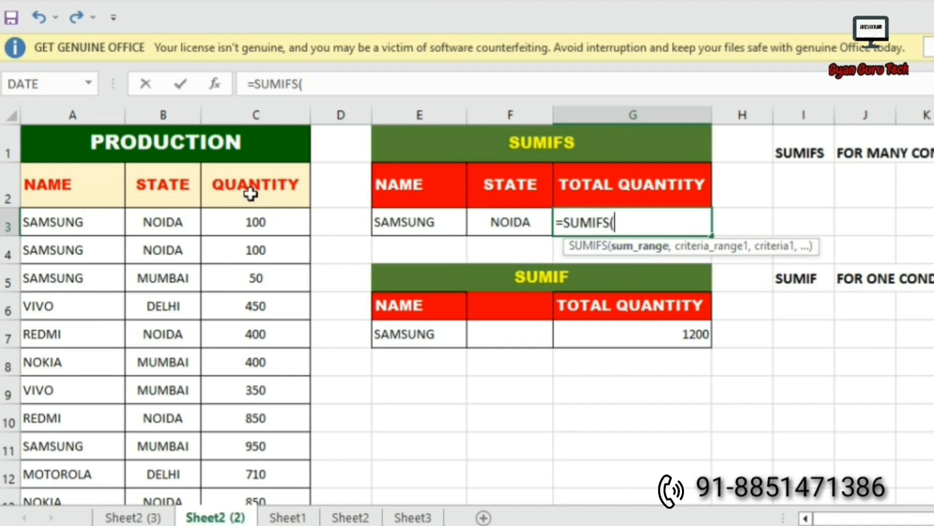
left_click_drag(250, 193, 258, 480)
scroll(495, 407, "up", 4)
scroll(495, 407, "up", 3)
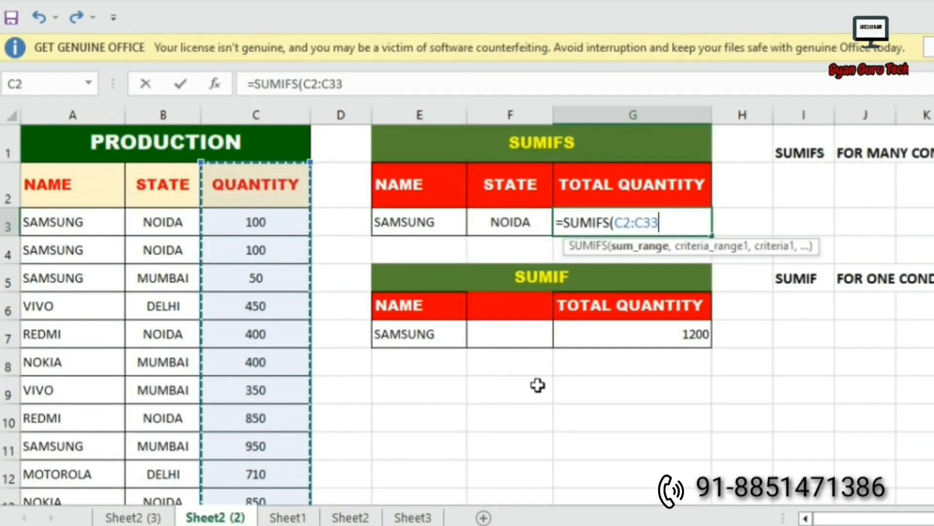
type(",")
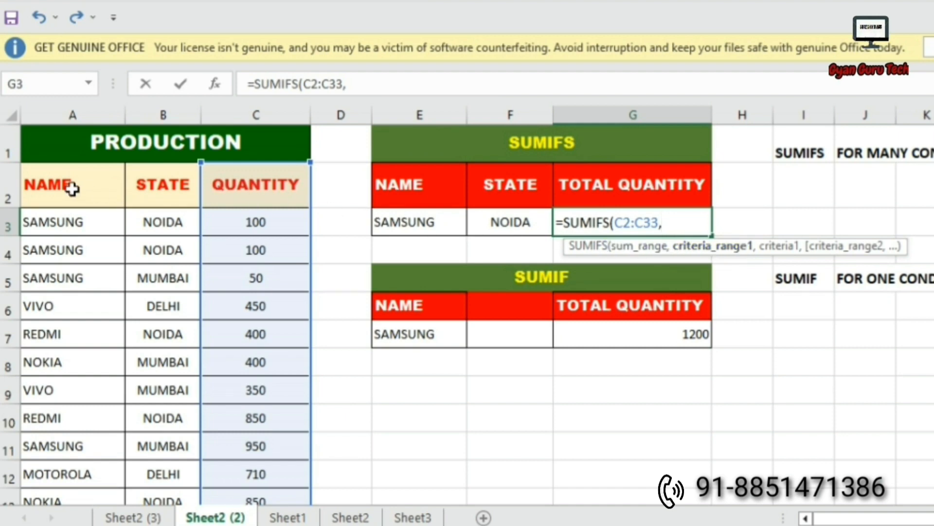
Add criteria A2:A33 = E3 and B2:B33 = F3, completing the formula to return 200.
left_click_drag(51, 169, 62, 441)
scroll(332, 415, "up", 7)
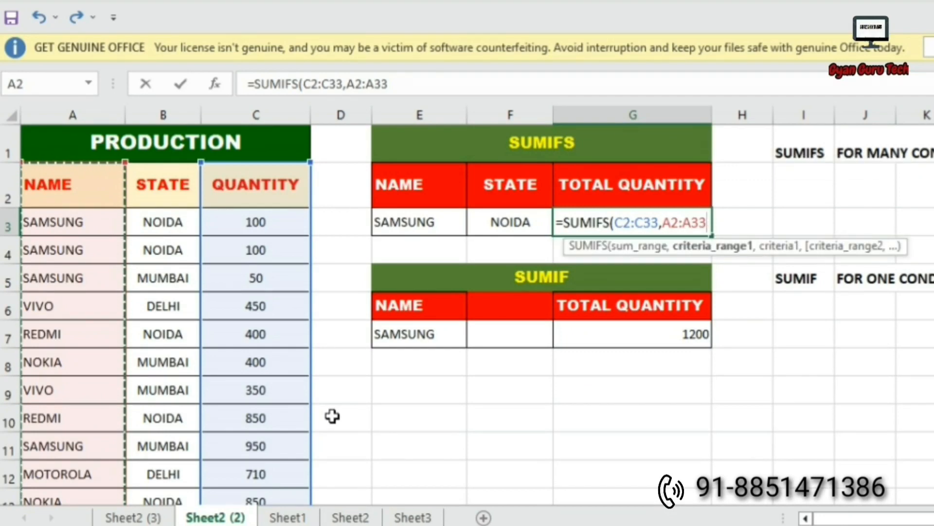
type(",")
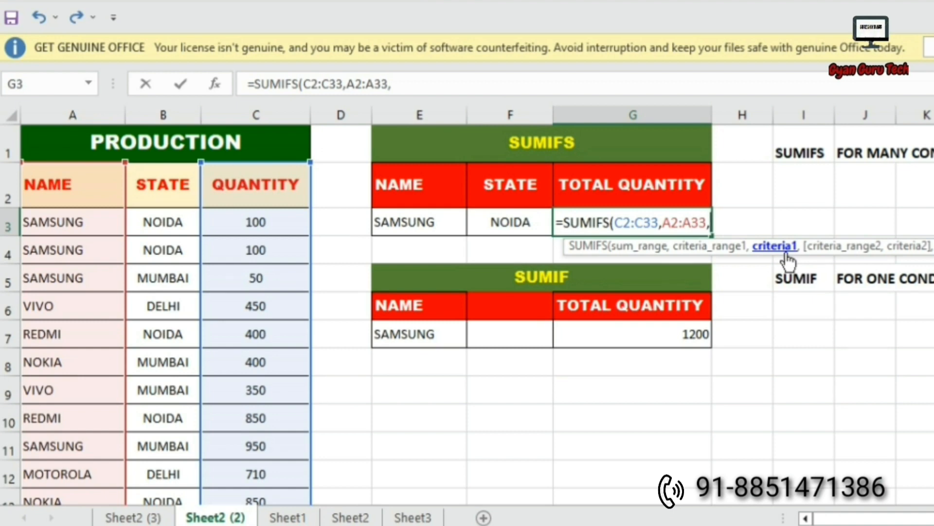
left_click(405, 221)
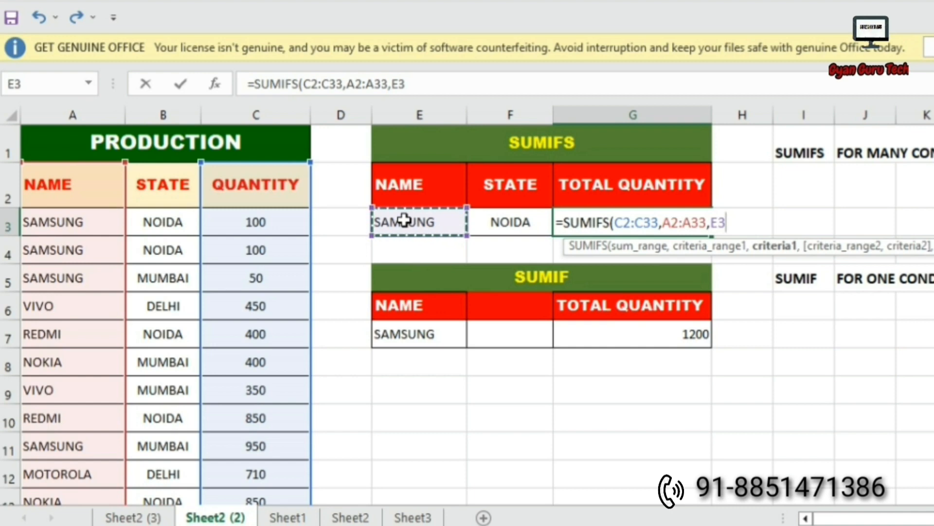
type(",")
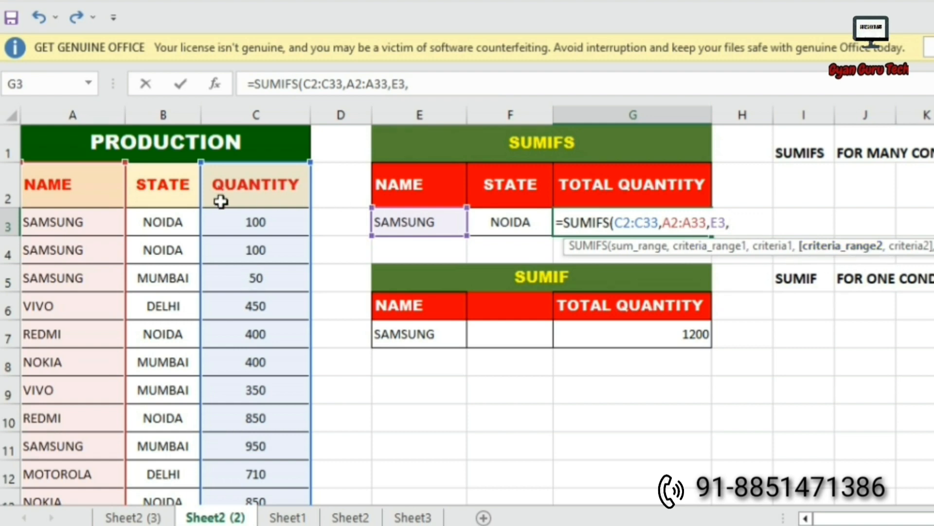
left_click_drag(146, 184, 161, 432)
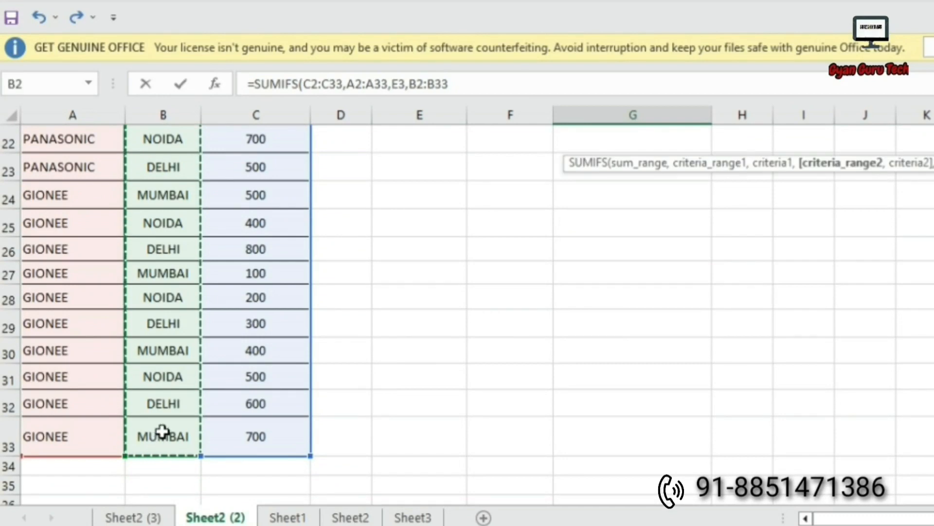
scroll(198, 412, "up", 6)
scroll(199, 409, "up", 1)
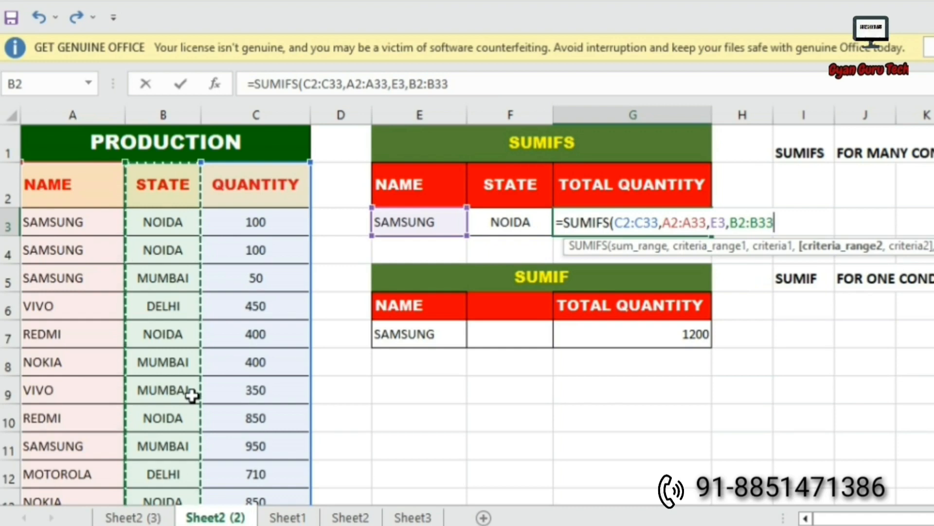
type(",")
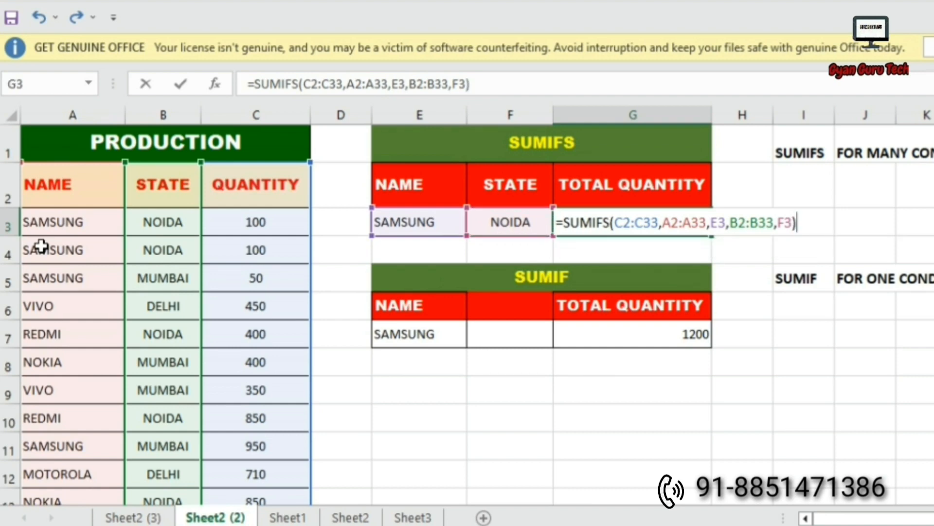
key("Return")
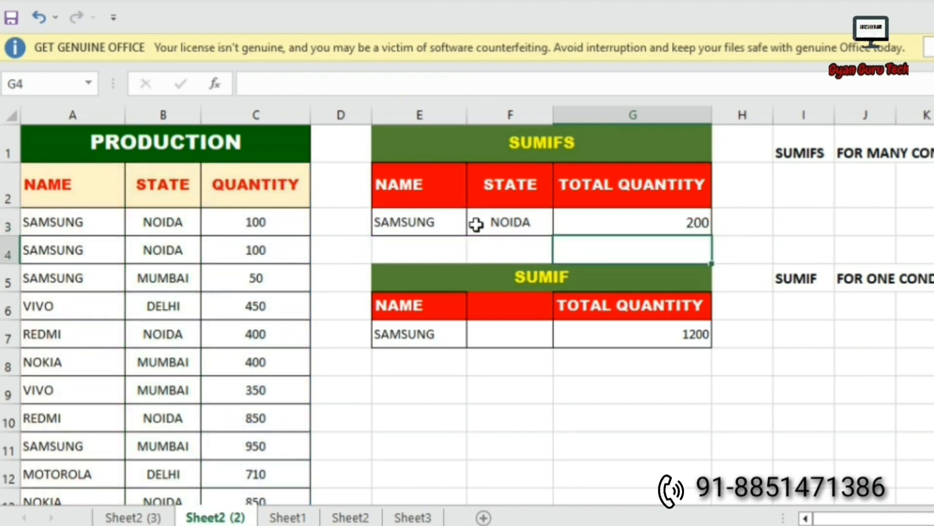
Check the two SAMSUNG NOIDA quantities against G3's SUMIFS formula.
left_click(511, 227)
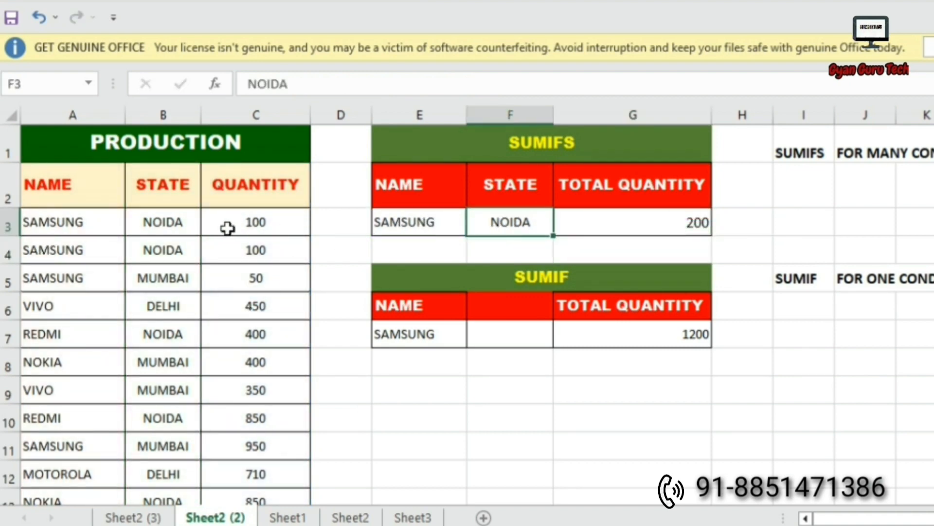
left_click_drag(275, 221, 273, 248)
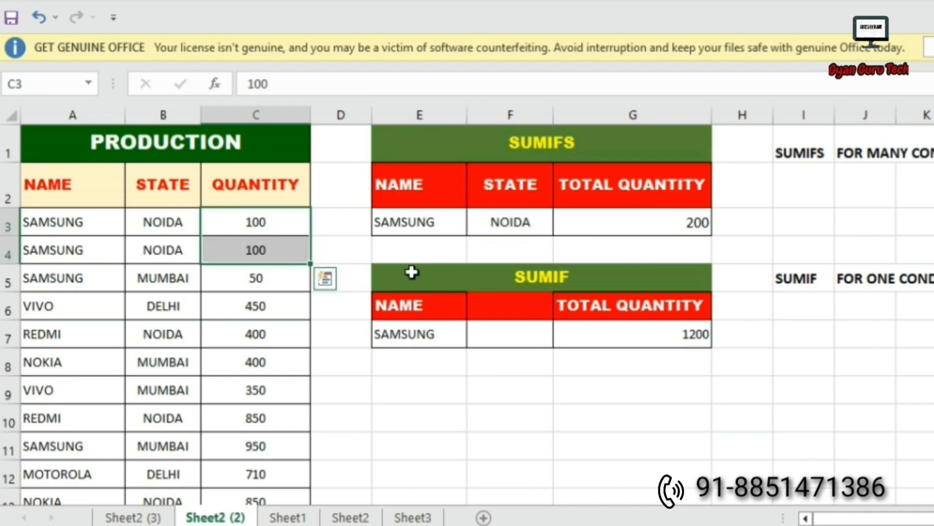
left_click(702, 221)
Change the SUMIFS criteria to state MUMBAI and name VIVO.
scroll(170, 346, "down", 10)
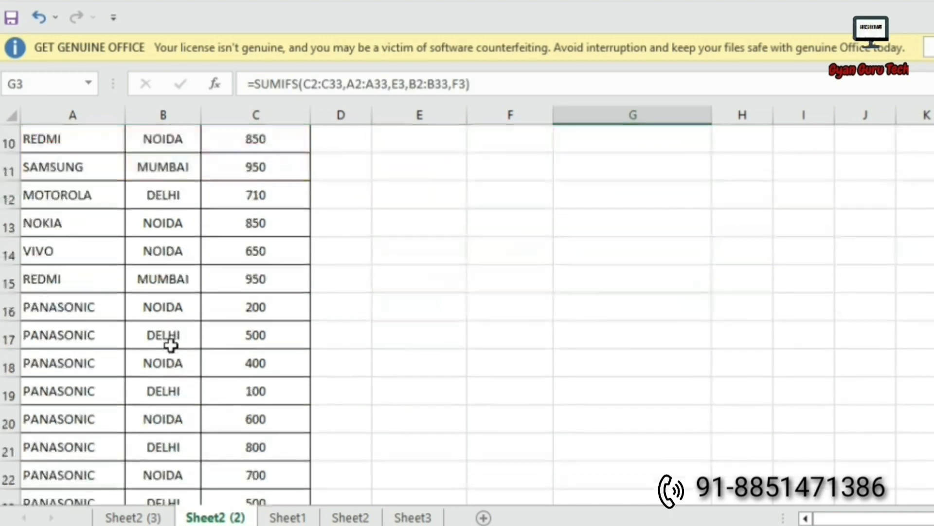
scroll(171, 345, "up", 8)
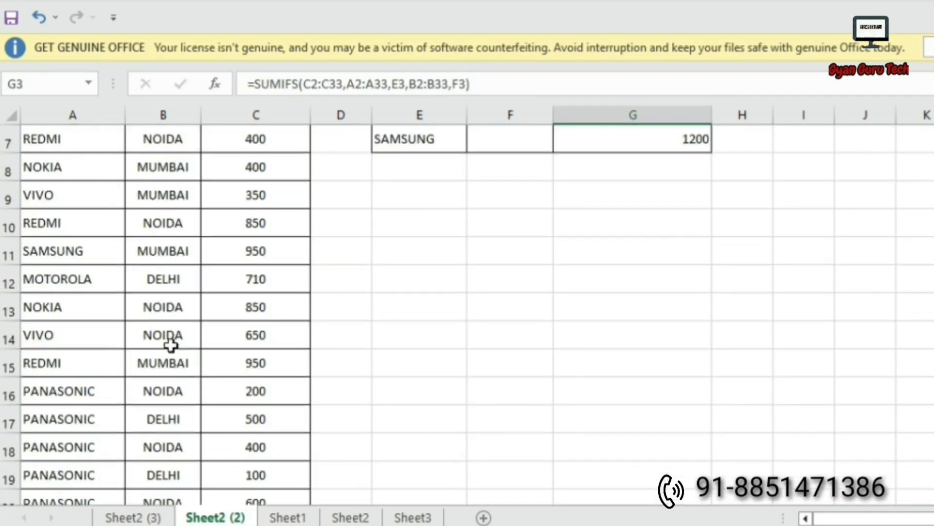
scroll(170, 345, "up", 1)
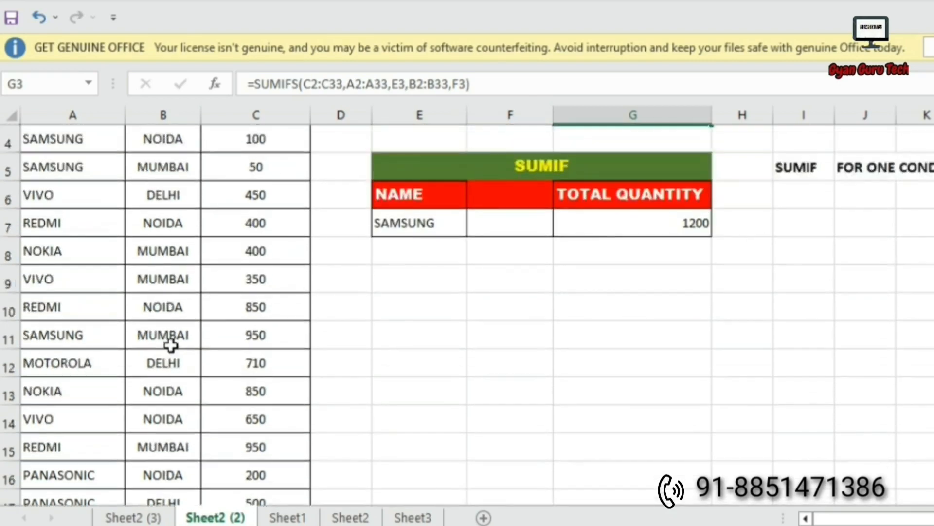
scroll(170, 346, "up", 1)
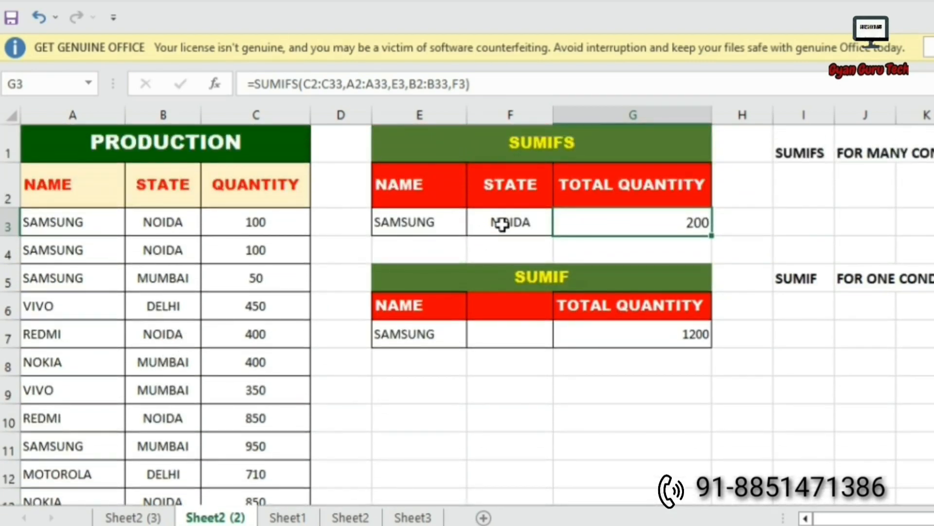
left_click(502, 224)
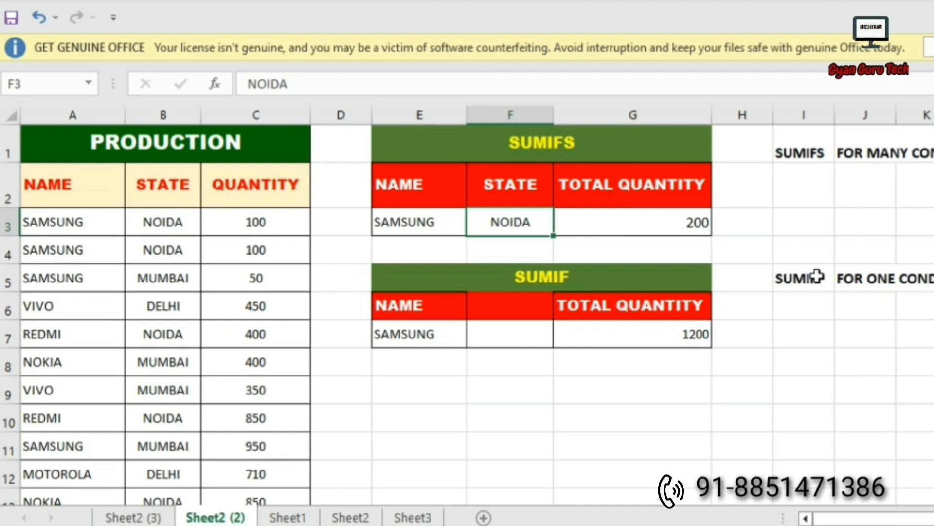
type("MUMBAI")
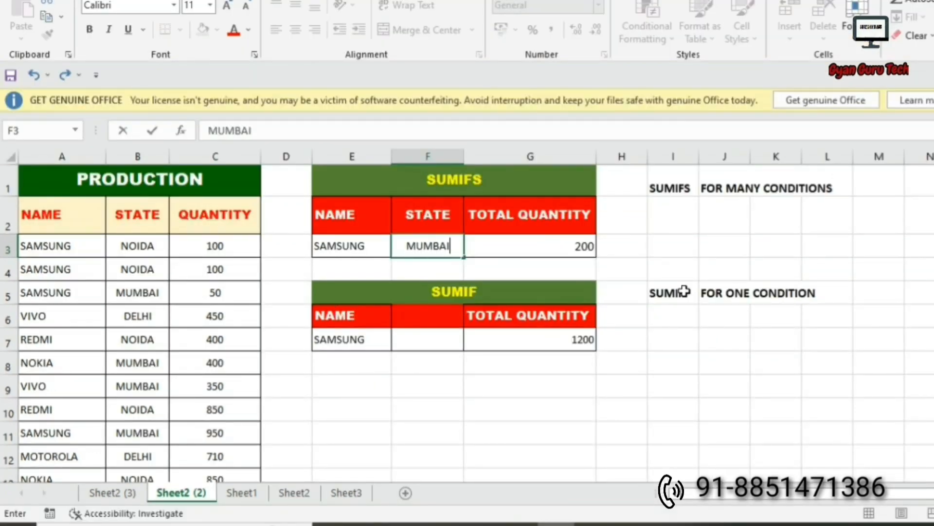
key("Return")
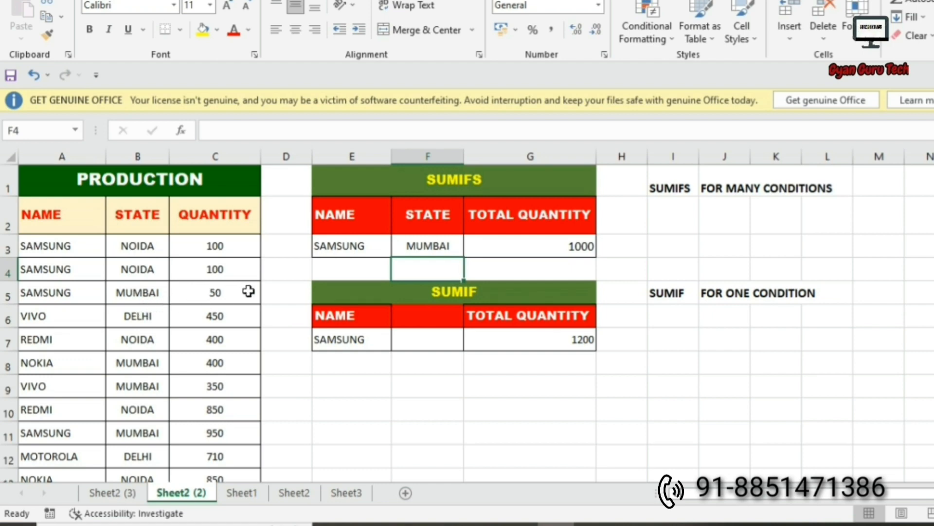
left_click(348, 244)
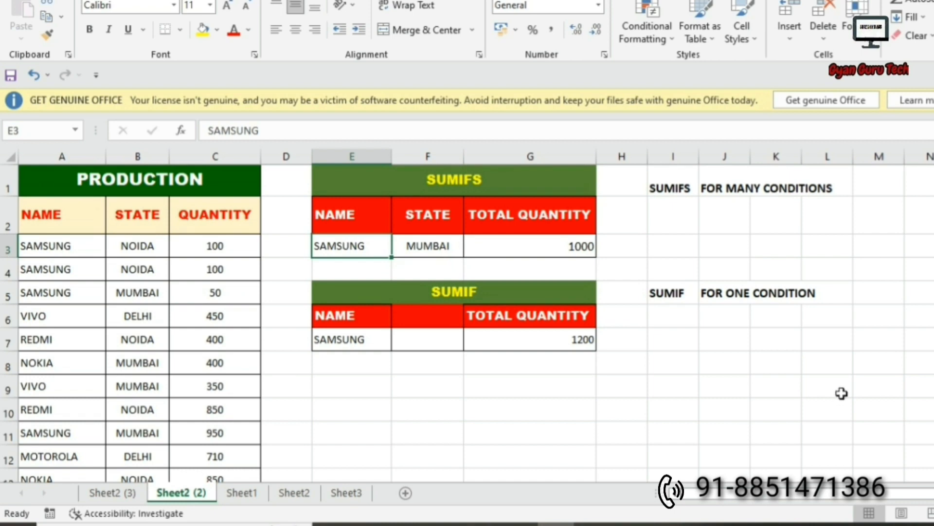
type("VIVO")
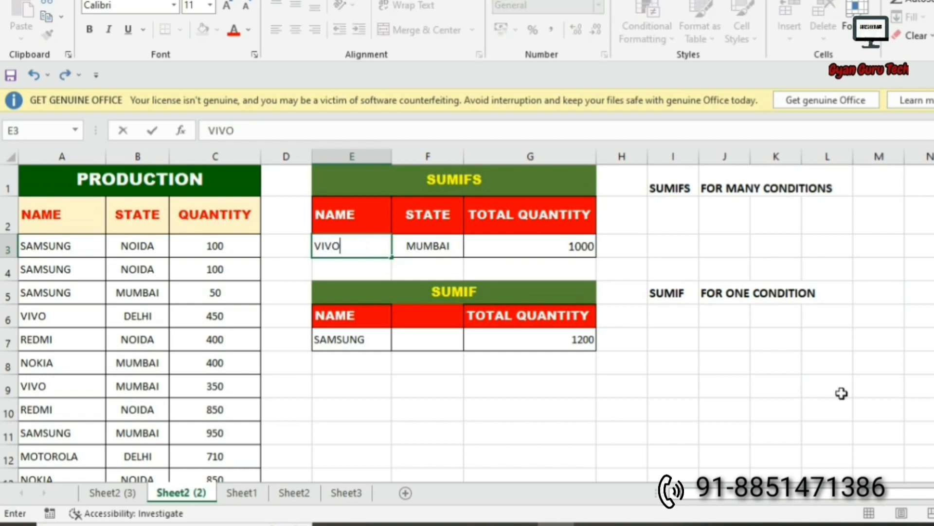
key("Return")
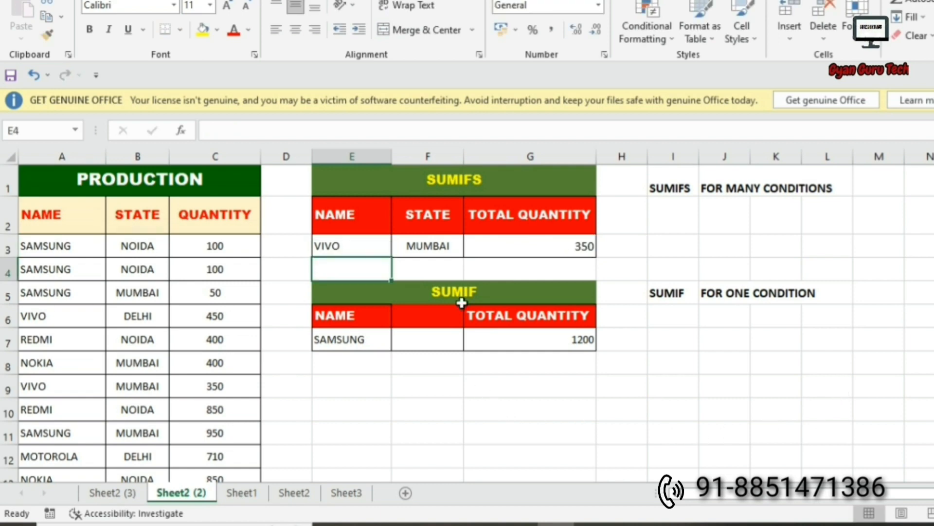
Highlight the VIVO MUMBAI criteria and the matching VIVO rows in the production data.
left_click(433, 243)
left_click_drag(342, 243, 509, 246)
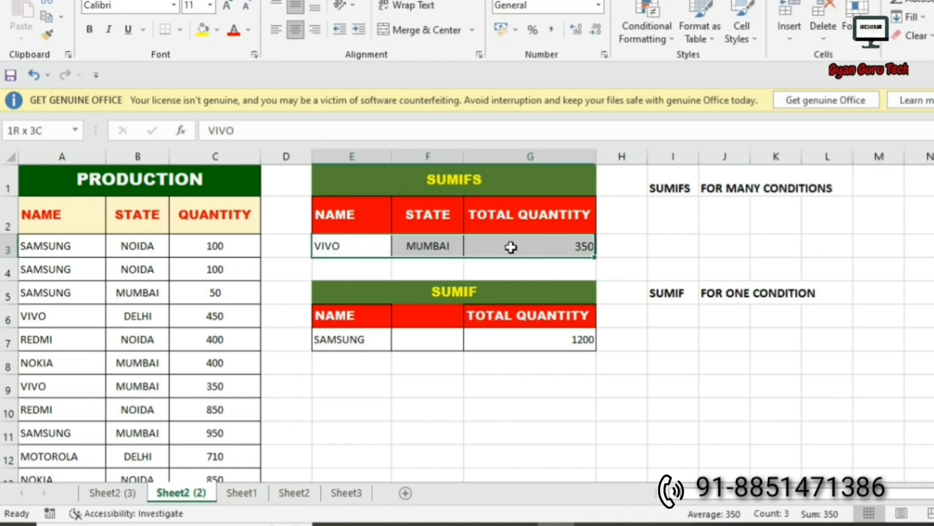
left_click(36, 388)
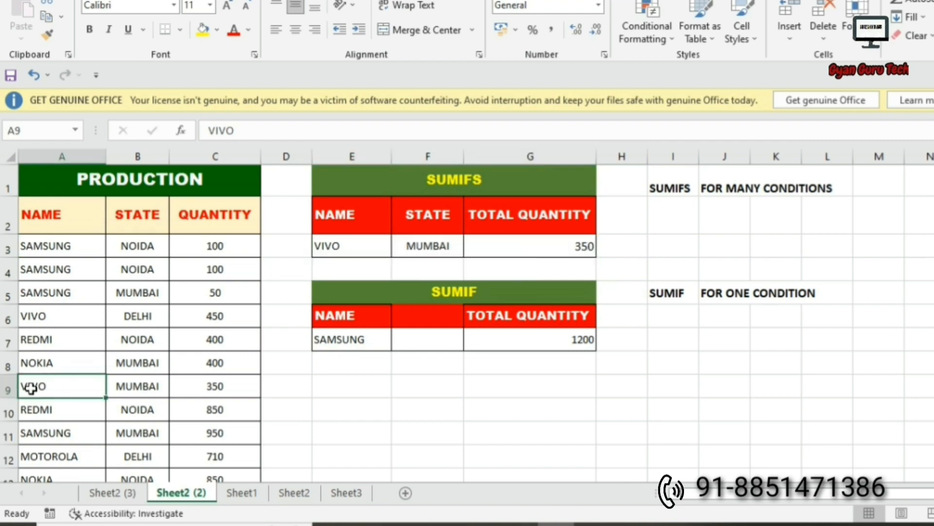
left_click_drag(82, 395, 202, 385)
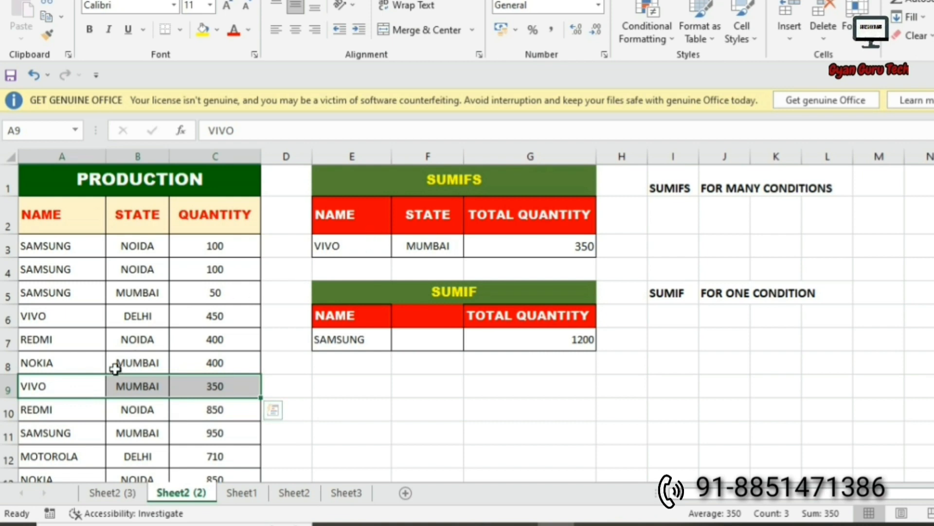
scroll(114, 367, "down", 2)
left_click(80, 343)
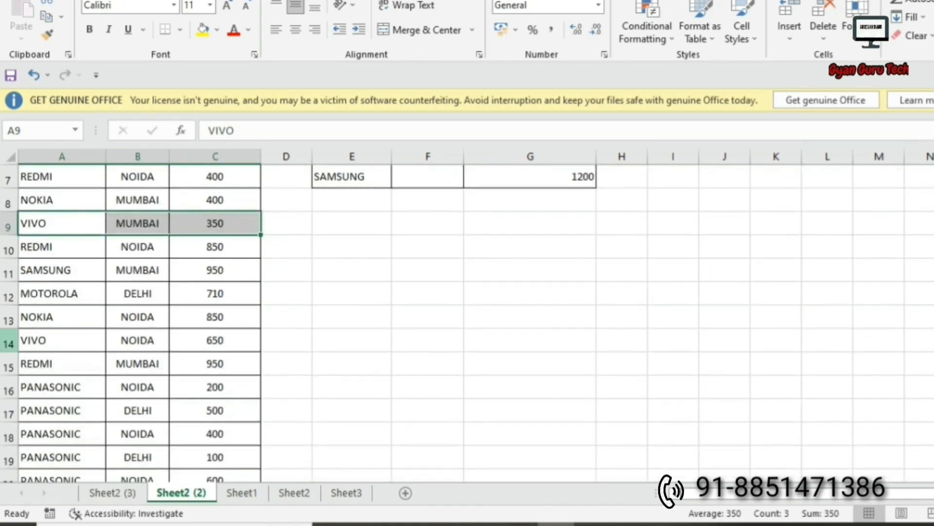
key("shift+space")
scroll(111, 373, "down", 4)
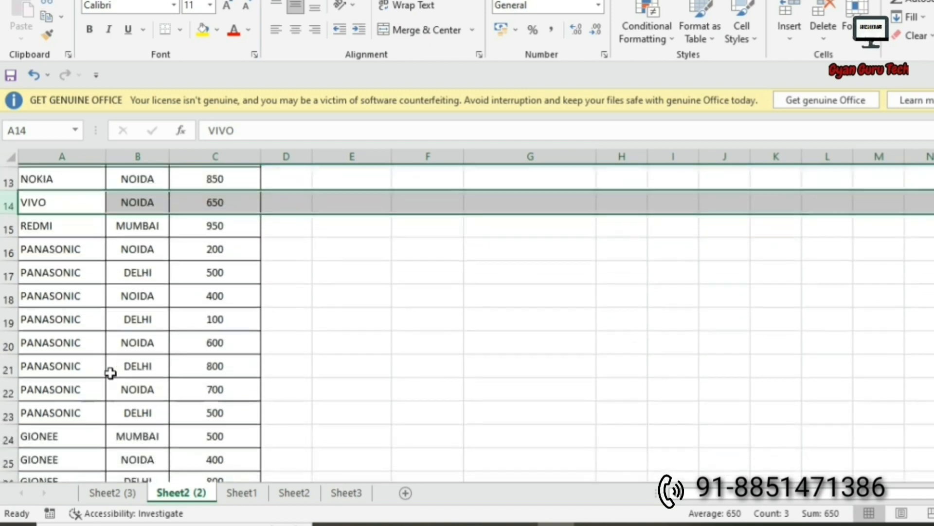
scroll(110, 373, "down", 2)
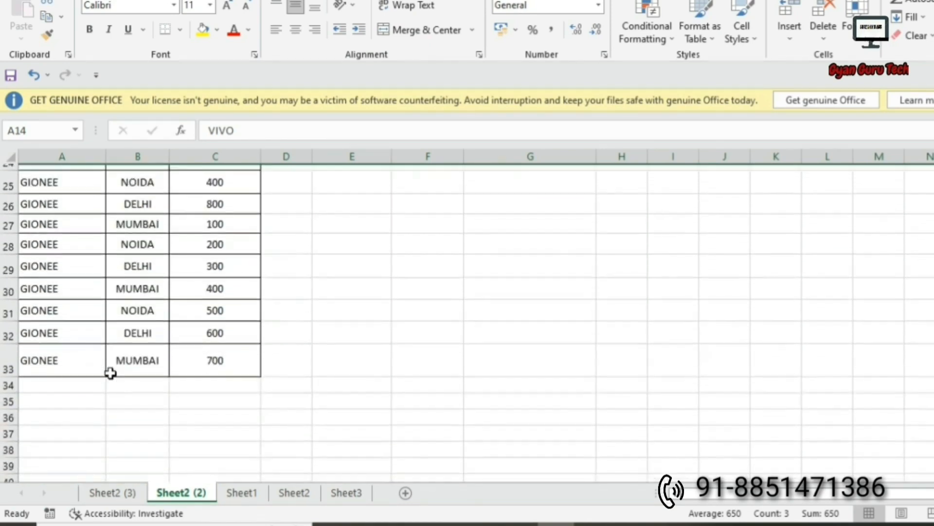
scroll(110, 373, "up", 5)
scroll(110, 372, "up", 3)
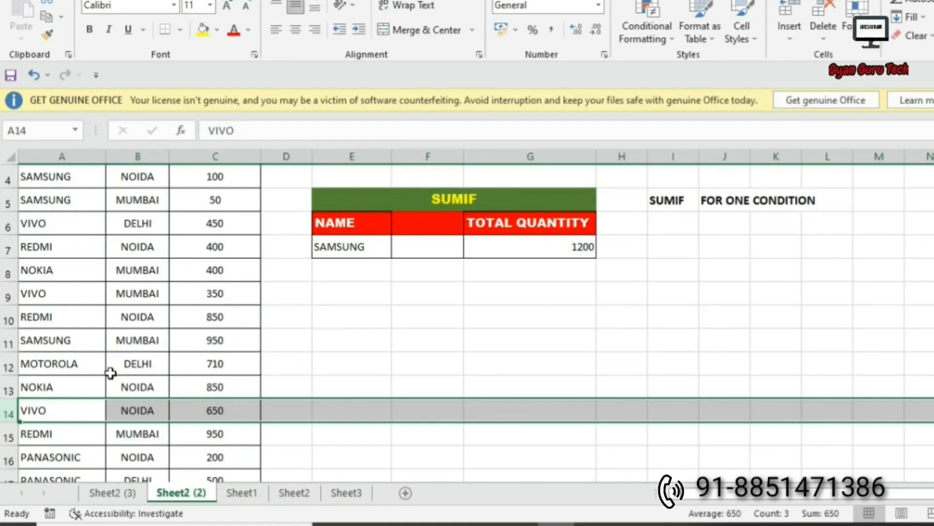
scroll(110, 373, "up", 1)
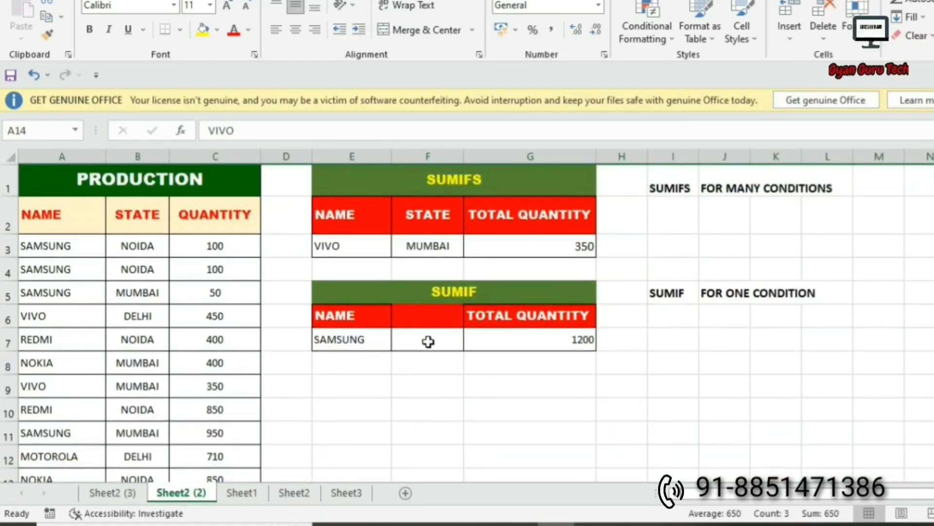
Delete VIVO from E3 so the total quantity becomes 0.
left_click(423, 246)
left_click(343, 245)
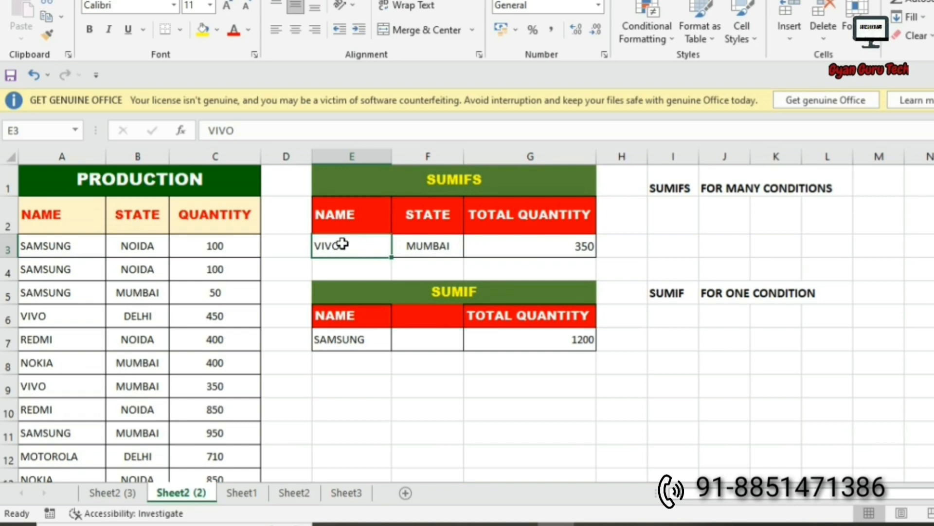
key("Delete")
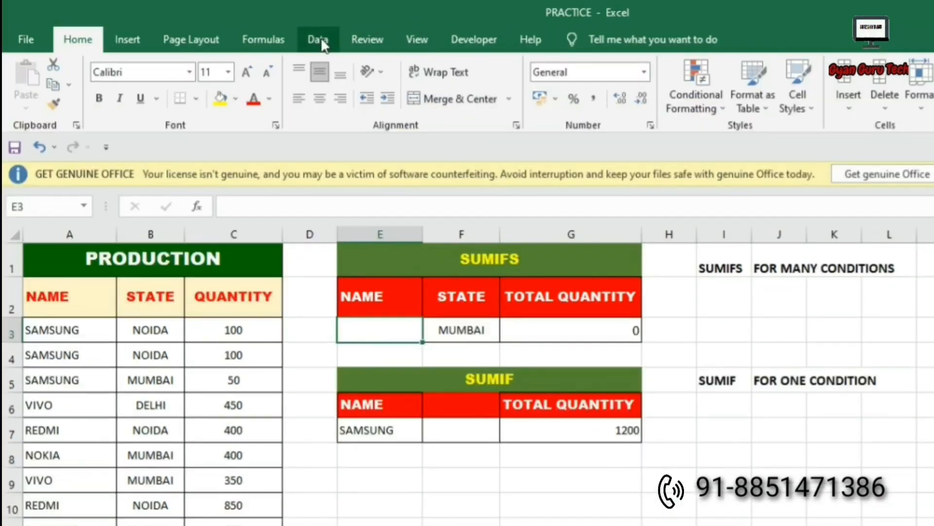
Give E3 list validation sourced from the NAME column A2:A33.
left_click(319, 41)
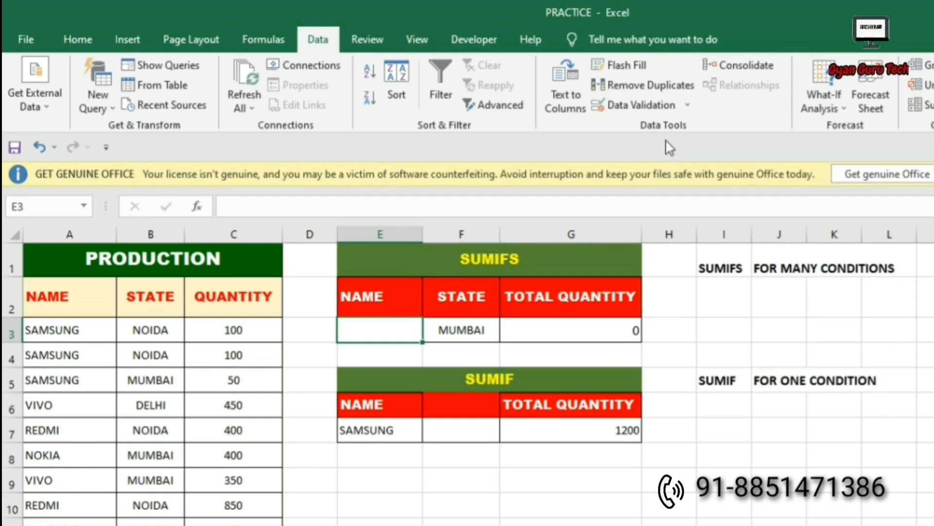
left_click(661, 107)
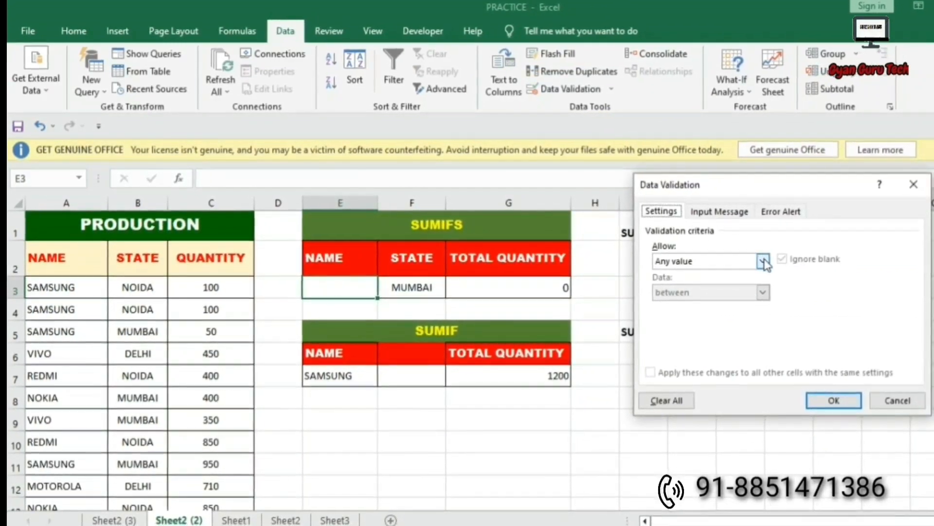
left_click(765, 261)
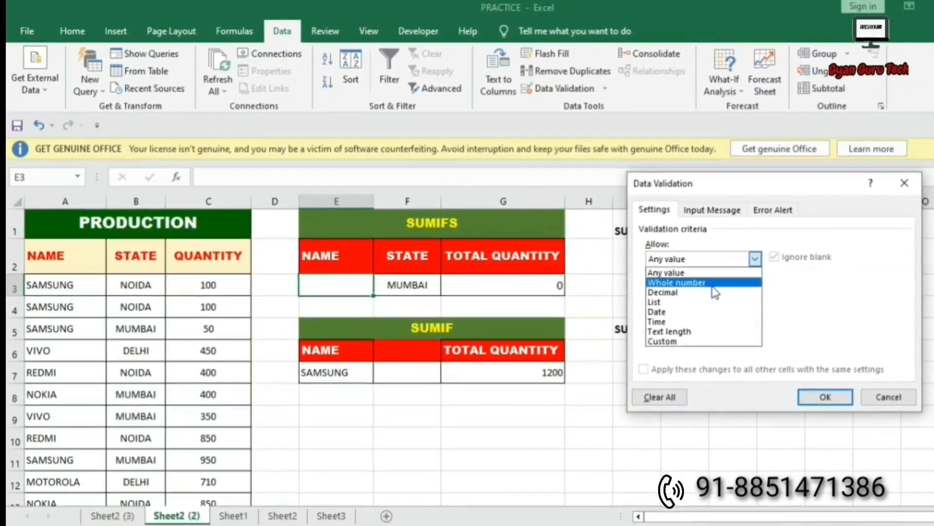
left_click(681, 302)
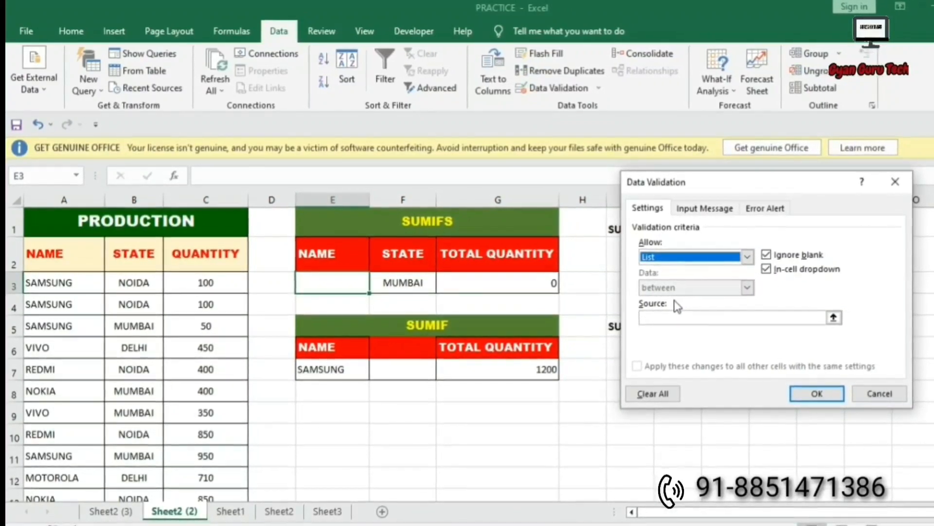
left_click(670, 320)
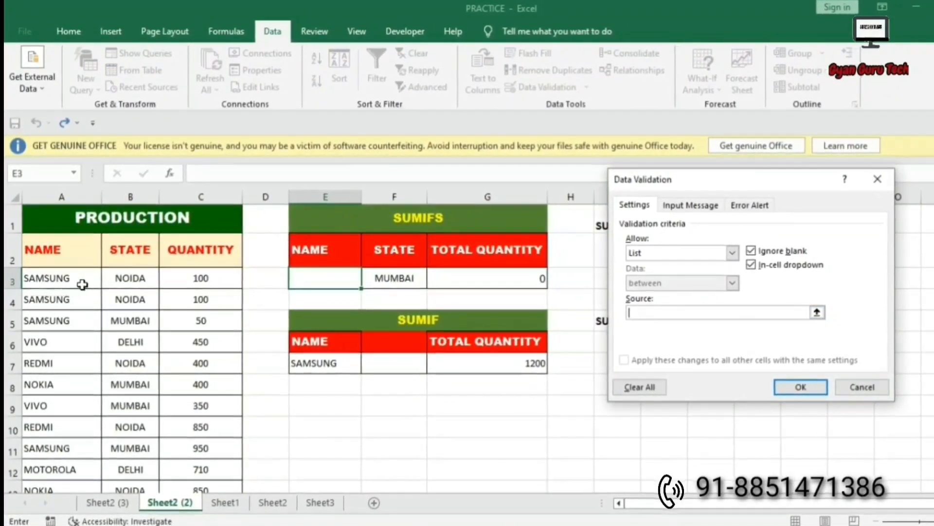
left_click_drag(43, 249, 48, 455)
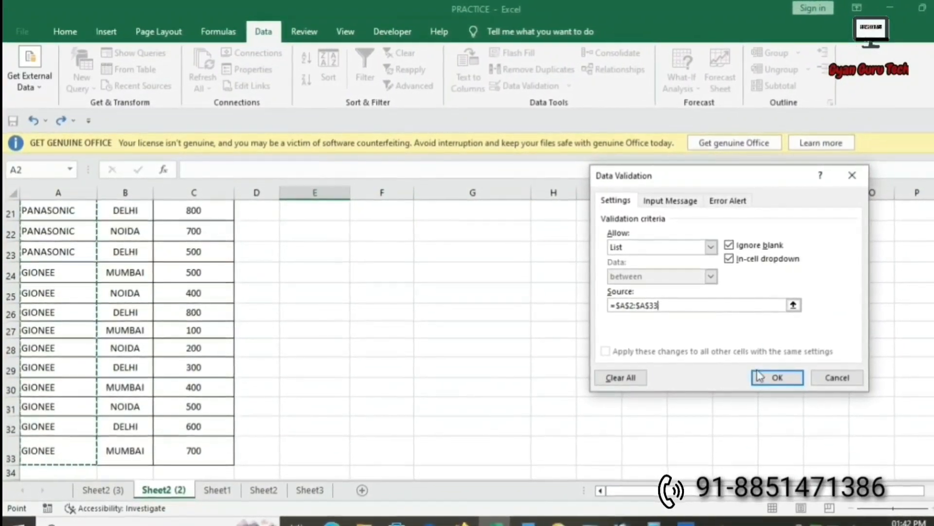
left_click(779, 378)
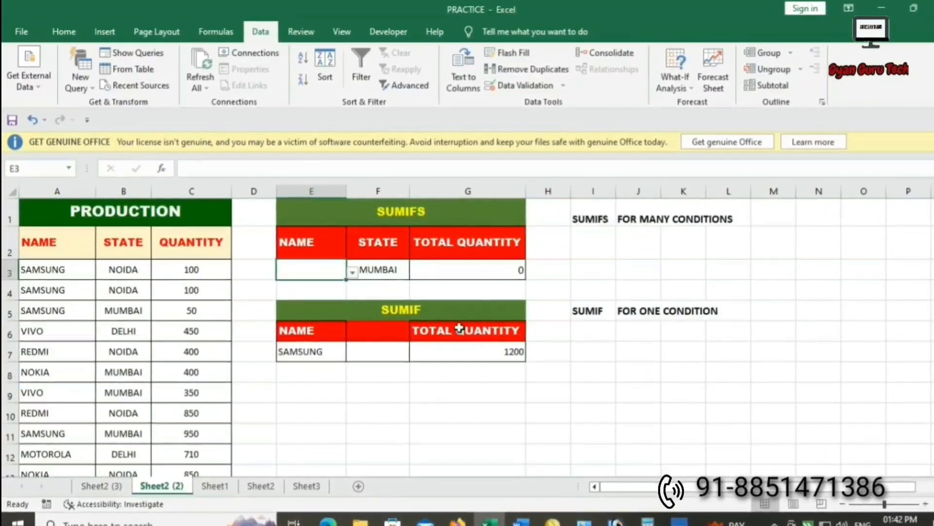
Pick SAMSUNG, then REDMI from E3's dropdown, giving 950 for MUMBAI.
left_click(353, 272)
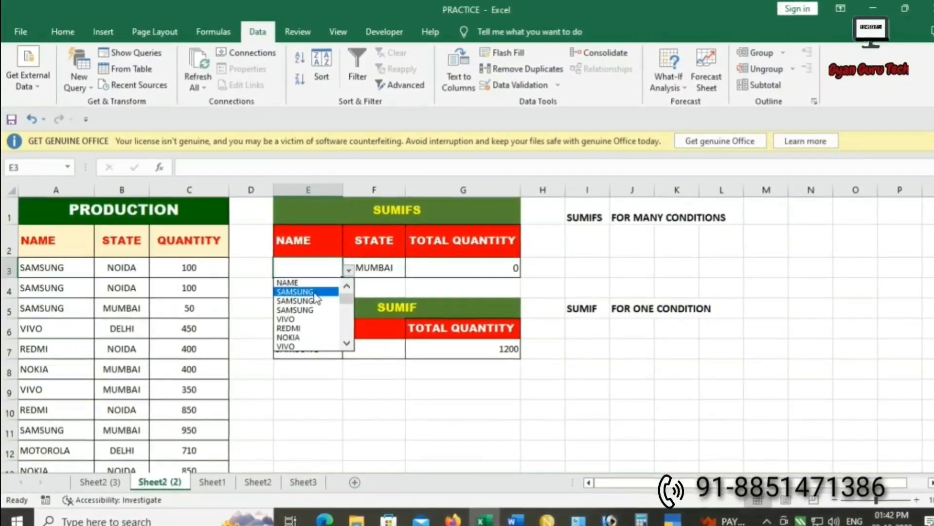
left_click(302, 290)
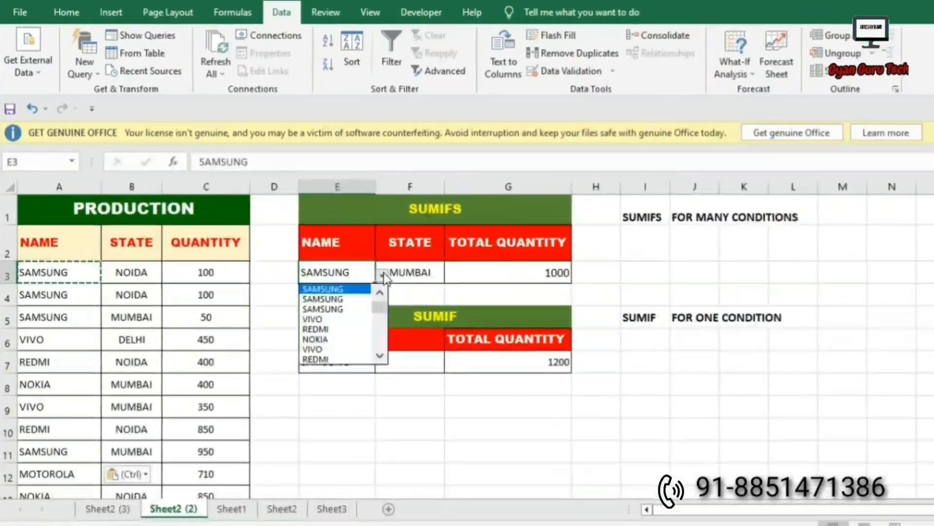
left_click_drag(375, 312, 360, 265)
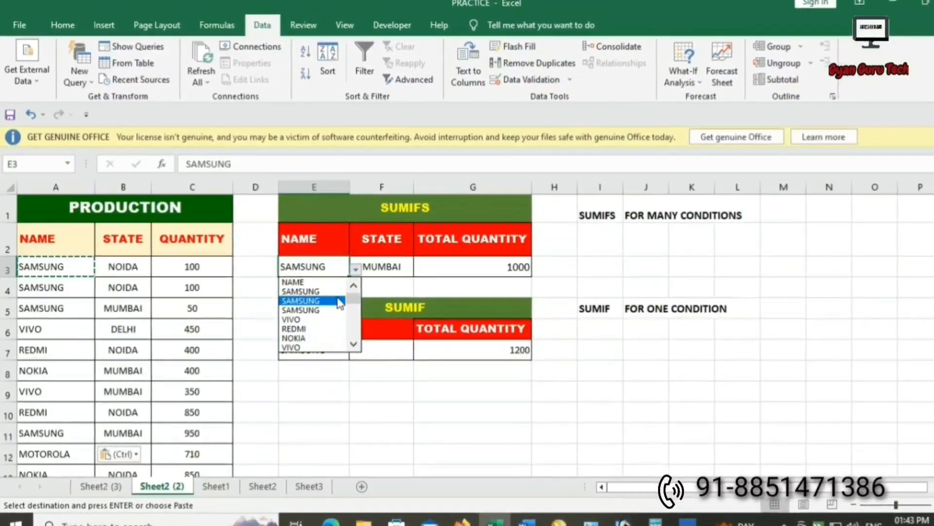
left_click(287, 324)
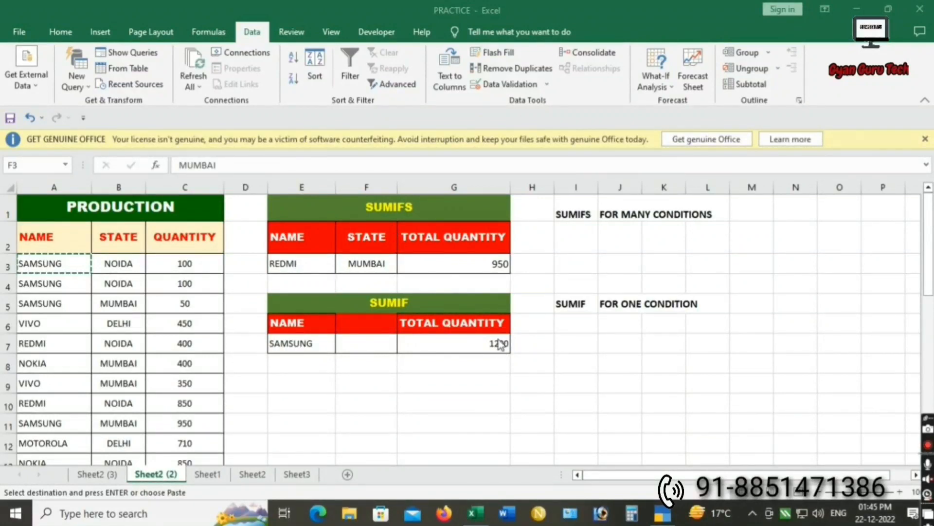
left_click(367, 263)
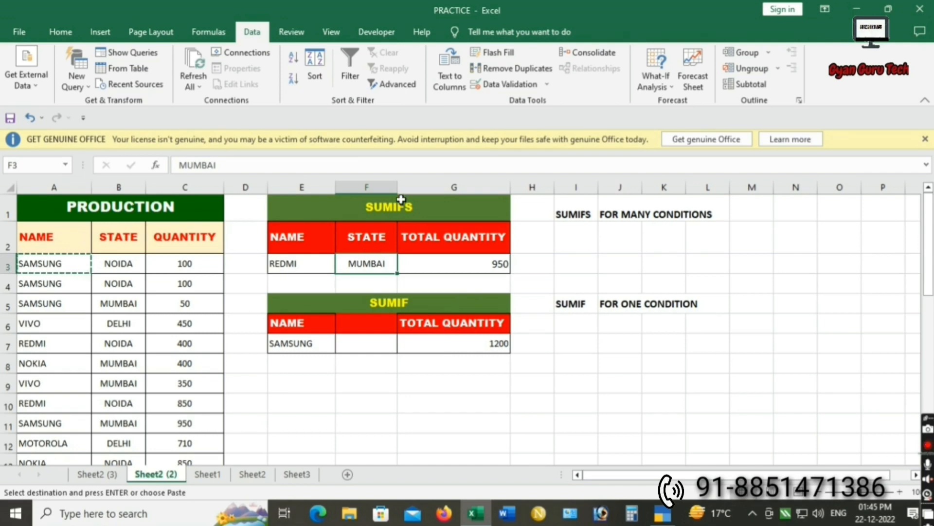
Give F3 list validation sourced from the STATE column B2:B33.
left_click(525, 86)
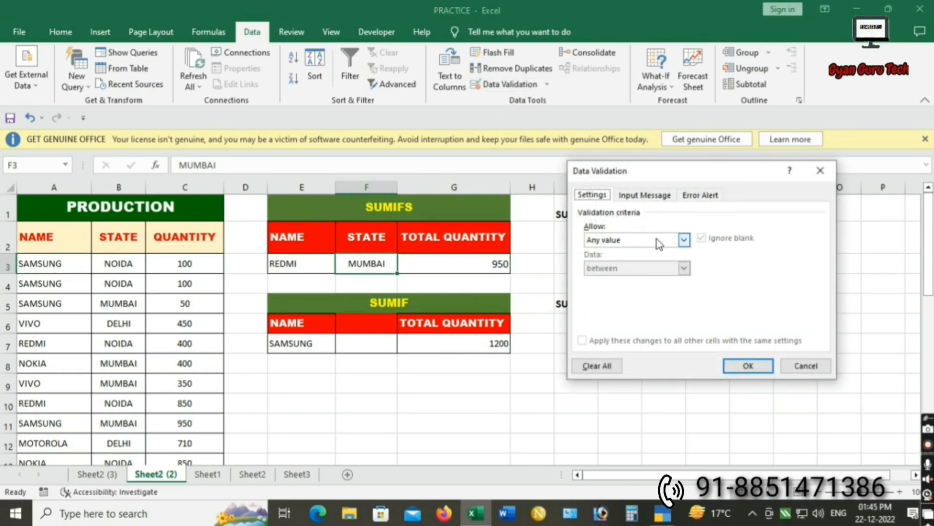
left_click(684, 240)
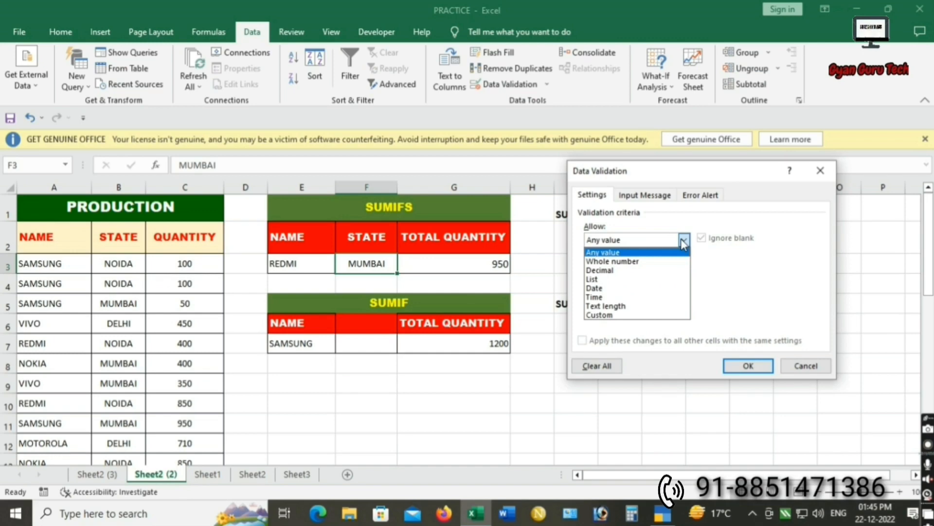
left_click(597, 280)
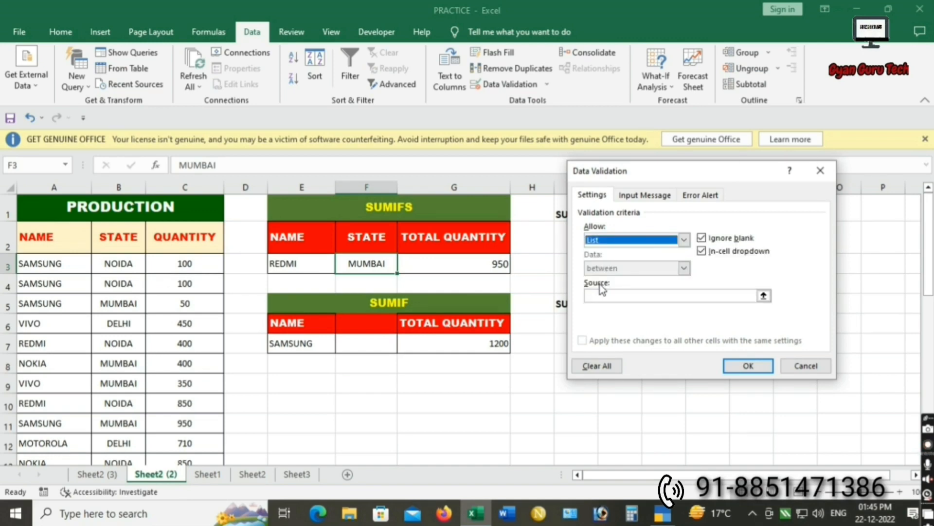
left_click(607, 298)
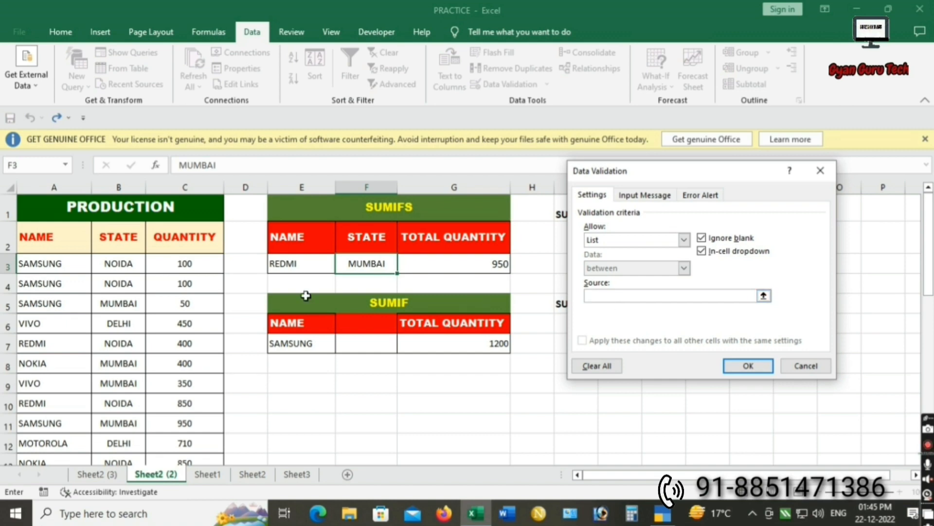
left_click_drag(118, 237, 119, 427)
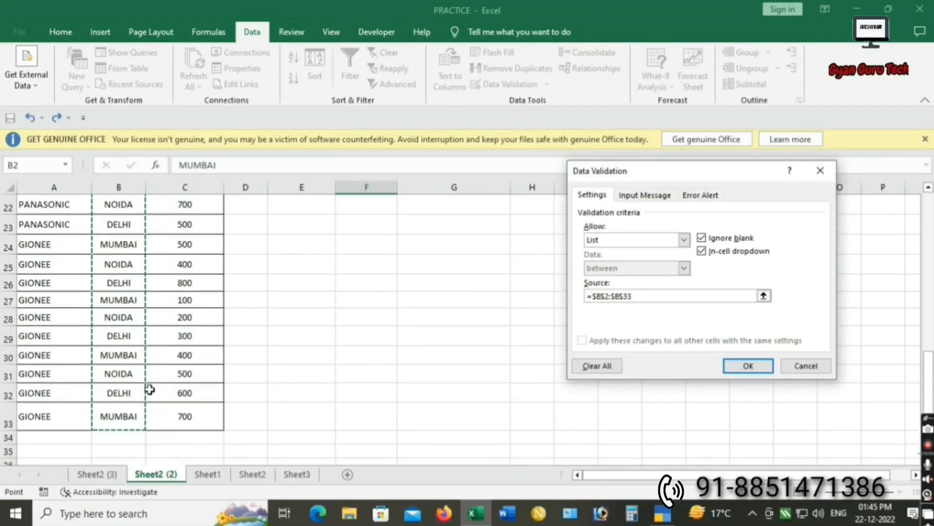
left_click(764, 367)
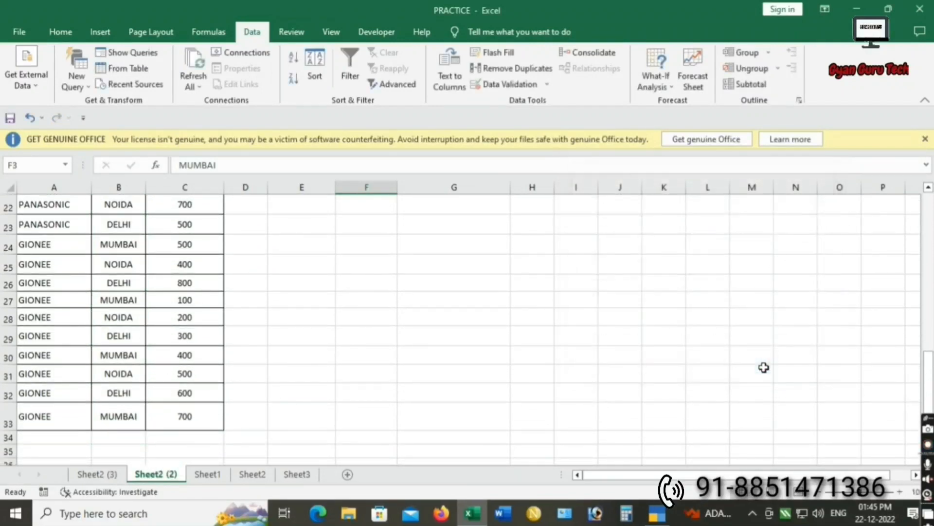
Choose DELHI from F3's dropdown and compare the REDMI records in the production data.
scroll(527, 353, "up", 7)
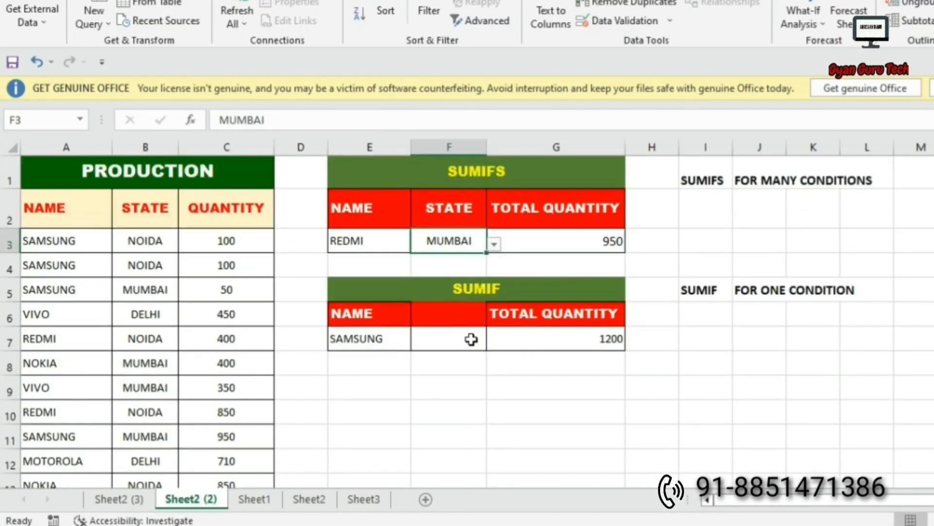
left_click(494, 245)
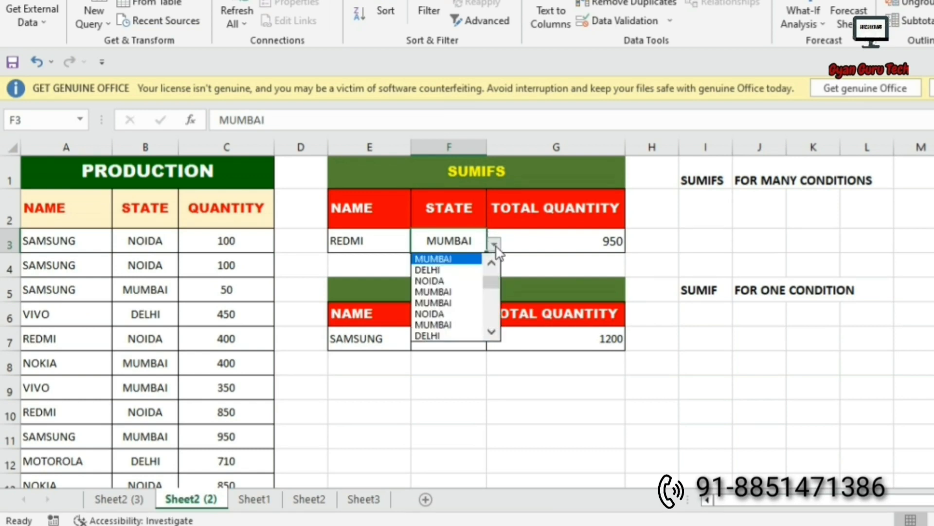
left_click(433, 271)
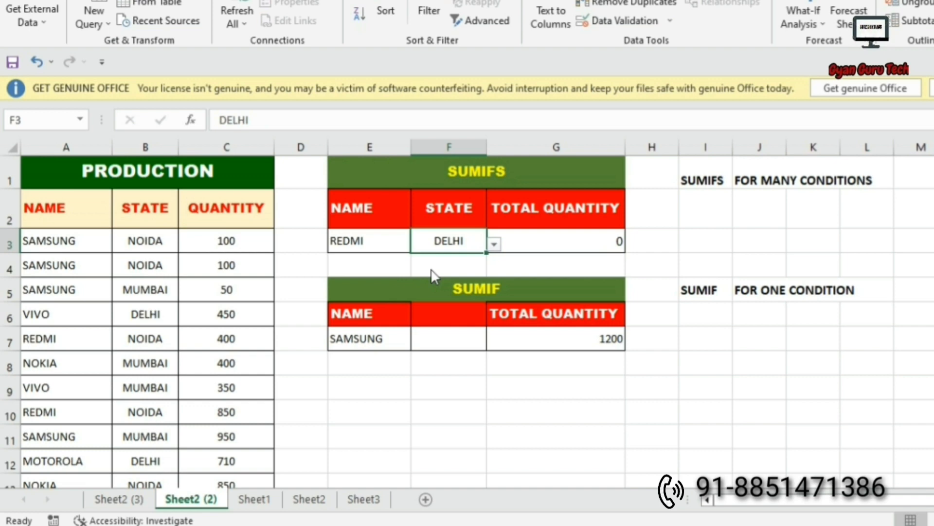
left_click(584, 248)
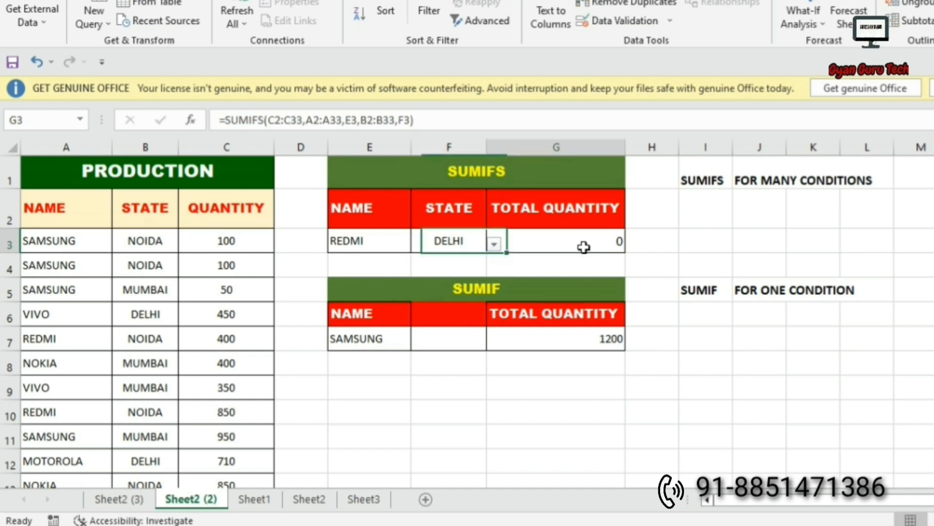
left_click_drag(48, 339, 212, 348)
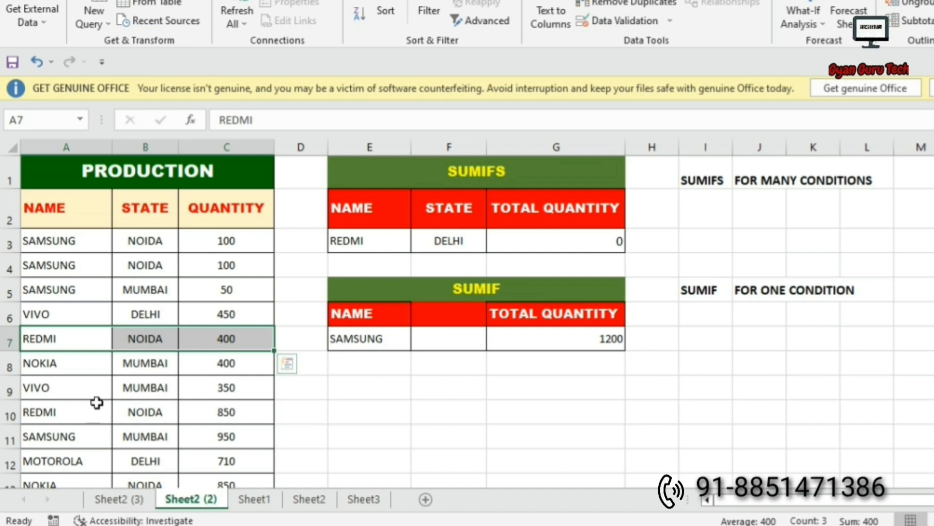
left_click_drag(97, 402, 225, 411)
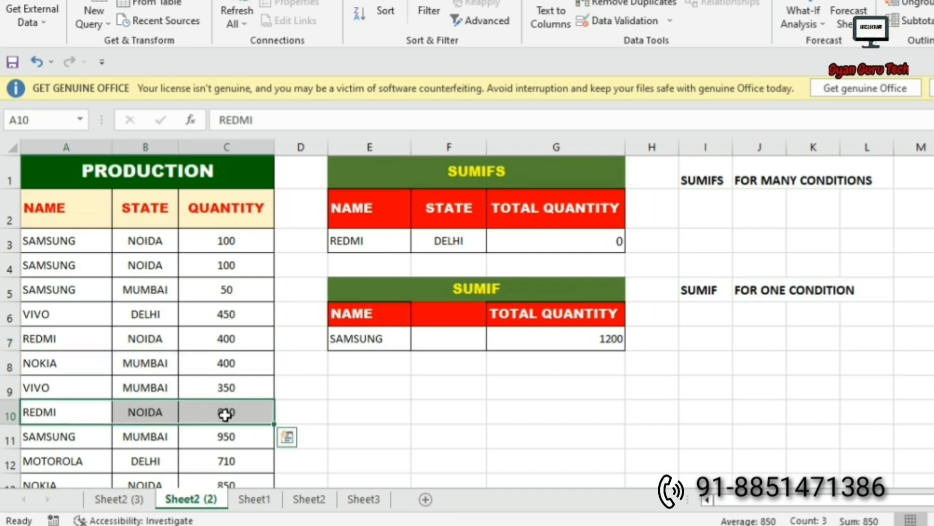
scroll(226, 412, "down", 2)
left_click_drag(33, 365, 200, 365)
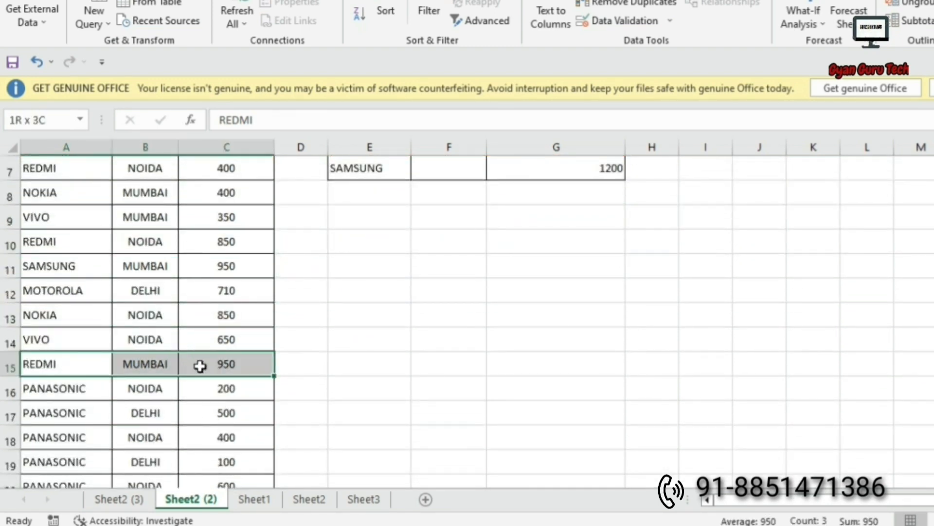
Pick another state and VIVO from the dropdowns, giving VIVO NOIDA totalling 650.
left_click(494, 246)
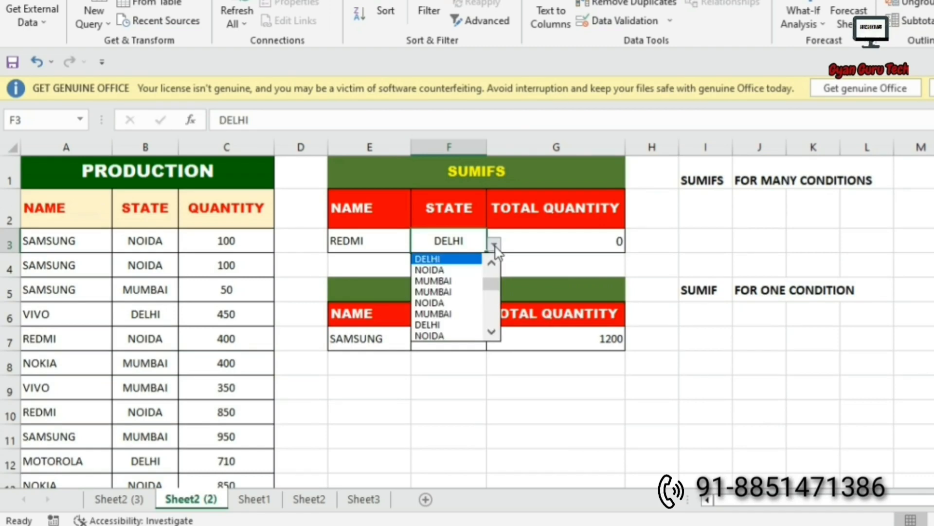
left_click(440, 281)
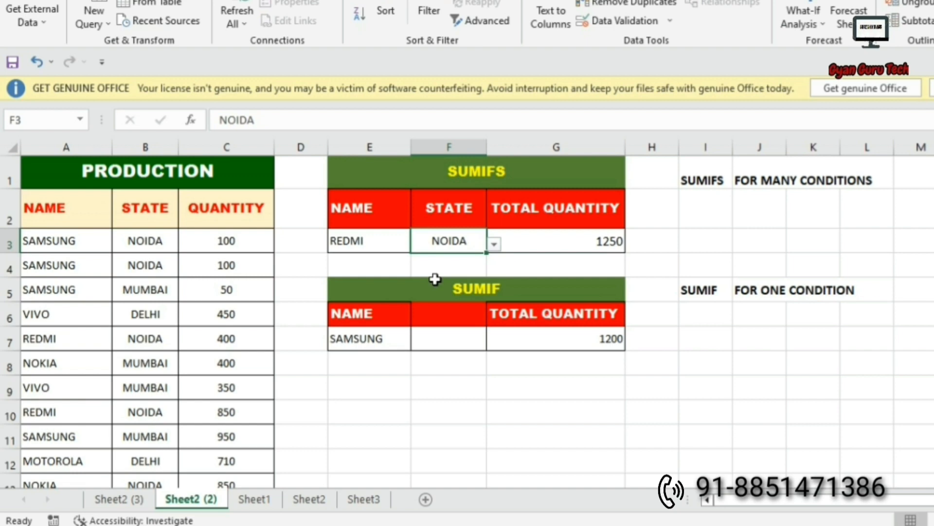
left_click(365, 242)
left_click(418, 245)
left_click(356, 280)
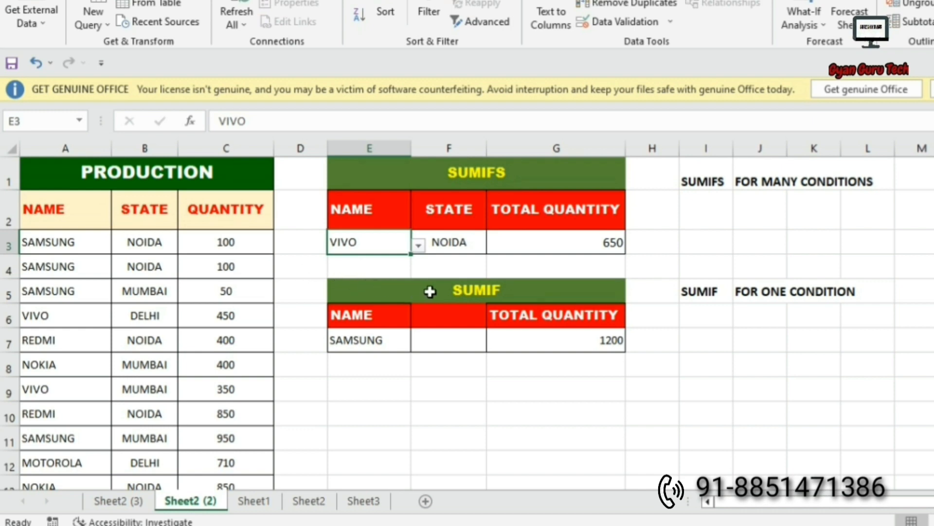
Highlight matching production rows to verify the total, then review the negative stock values.
scroll(430, 291, "down", 1)
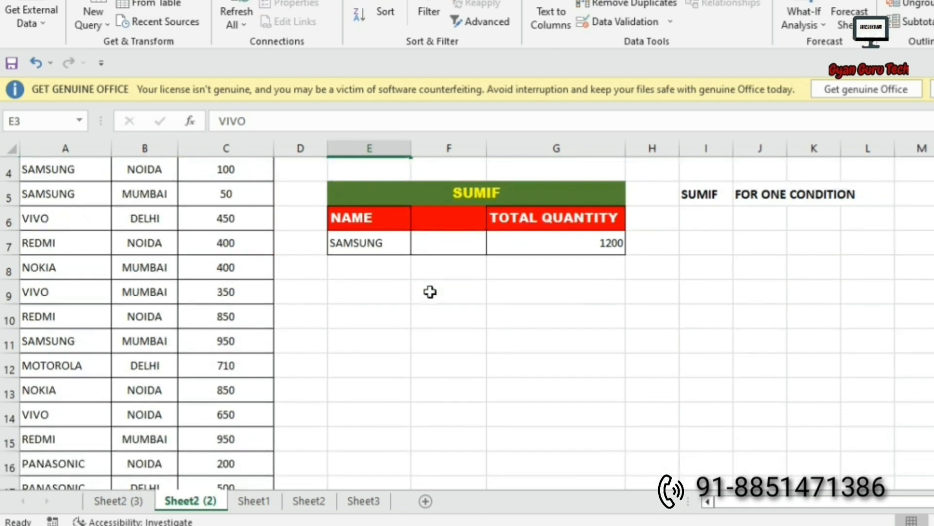
scroll(428, 292, "up", 1)
scroll(428, 292, "down", 2)
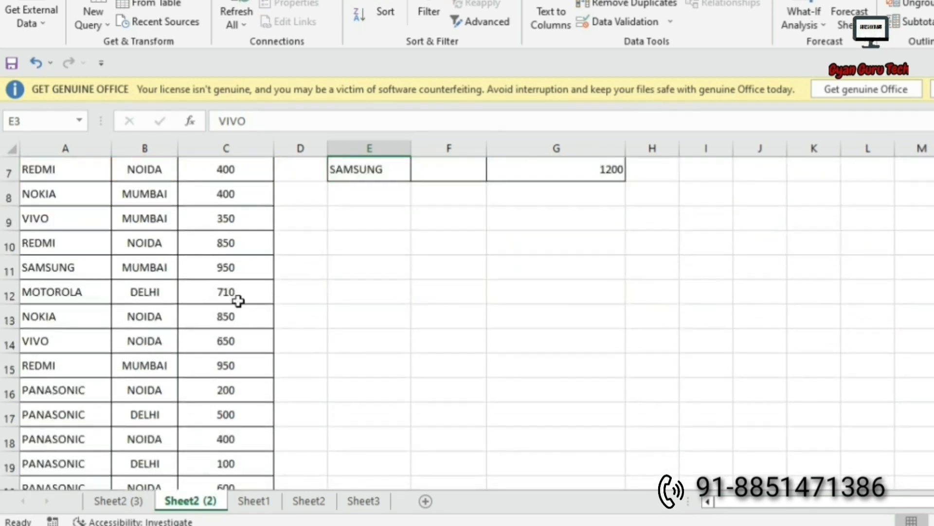
left_click_drag(37, 346, 219, 344)
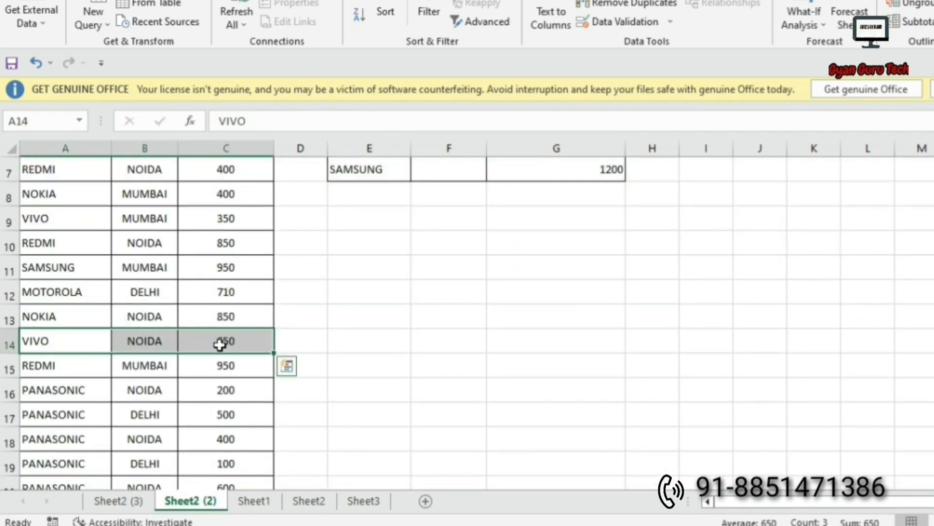
scroll(228, 348, "down", 2)
scroll(229, 349, "down", 4)
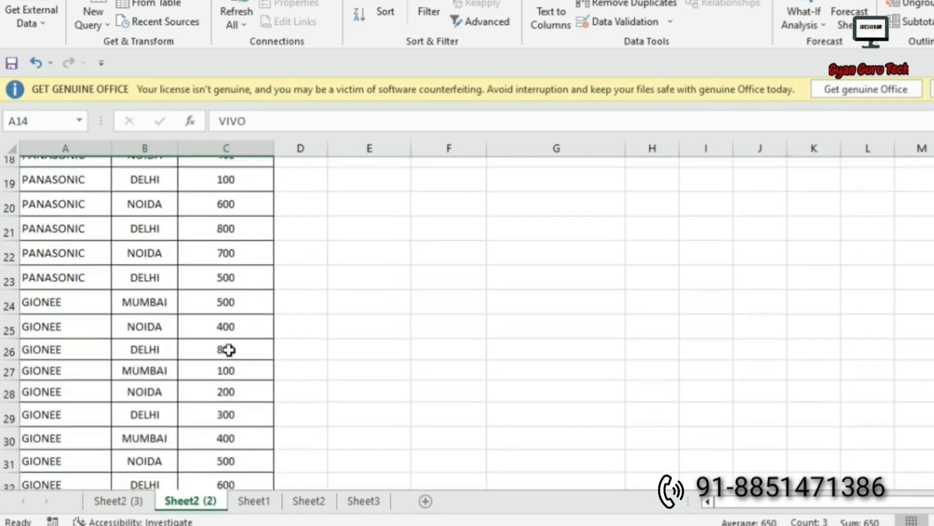
scroll(228, 349, "up", 7)
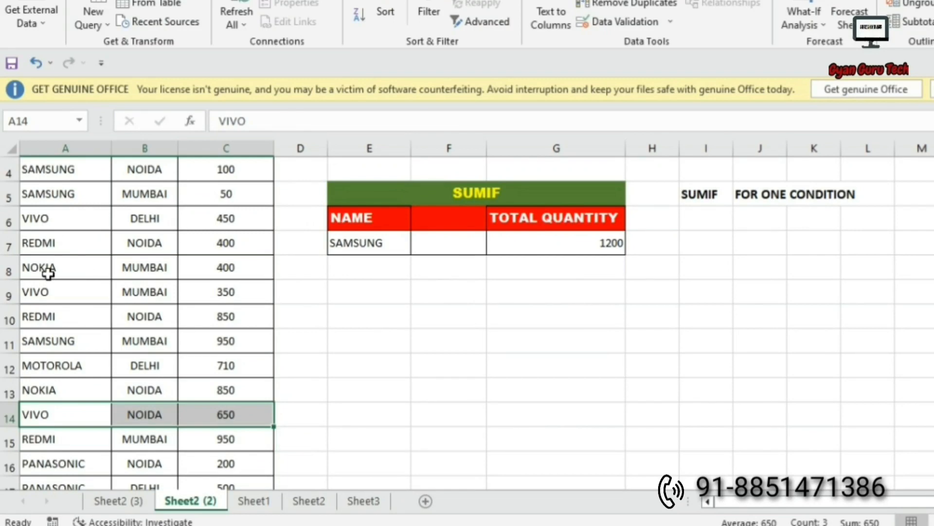
left_click_drag(49, 273, 221, 292)
left_click(80, 268)
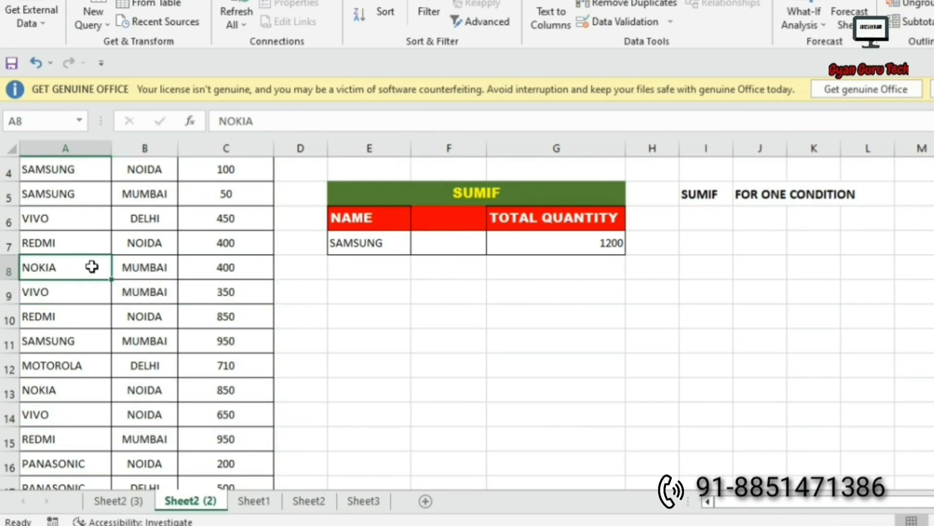
left_click_drag(92, 267, 217, 268)
left_click_drag(9, 220, 159, 219)
left_click(457, 316)
scroll(456, 325, "up", 1)
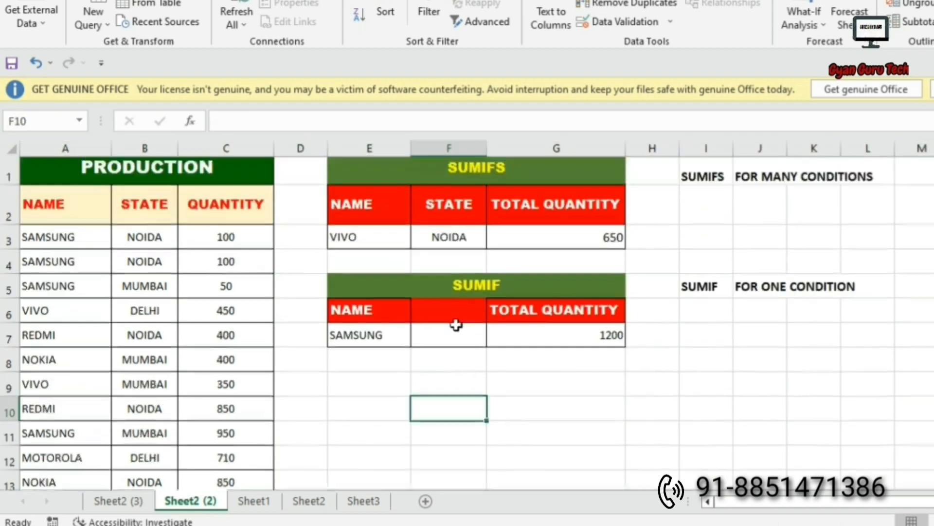
left_click(383, 250)
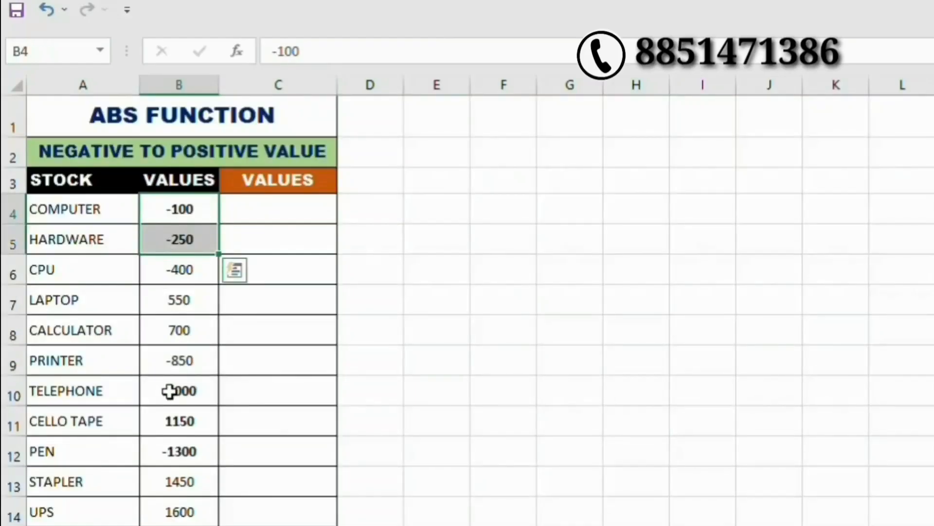
left_click(169, 391)
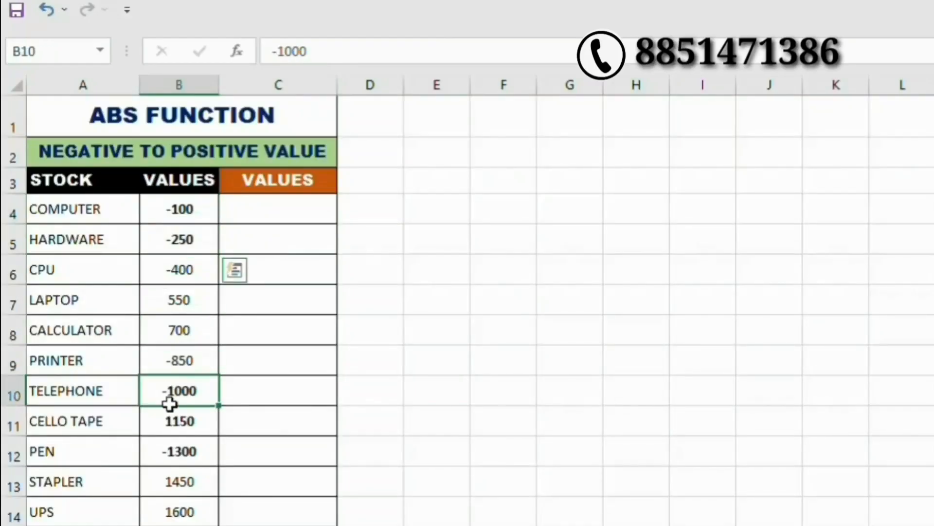
Enter =ABS(B4) in C4 of the second VALUES column.
left_click_drag(172, 403, 176, 424)
left_click(176, 451)
left_click(260, 191)
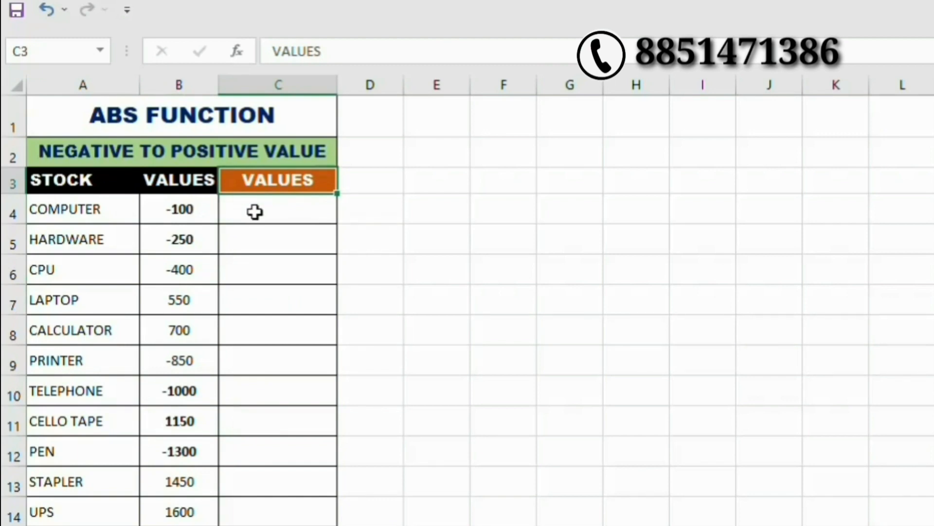
left_click(255, 212)
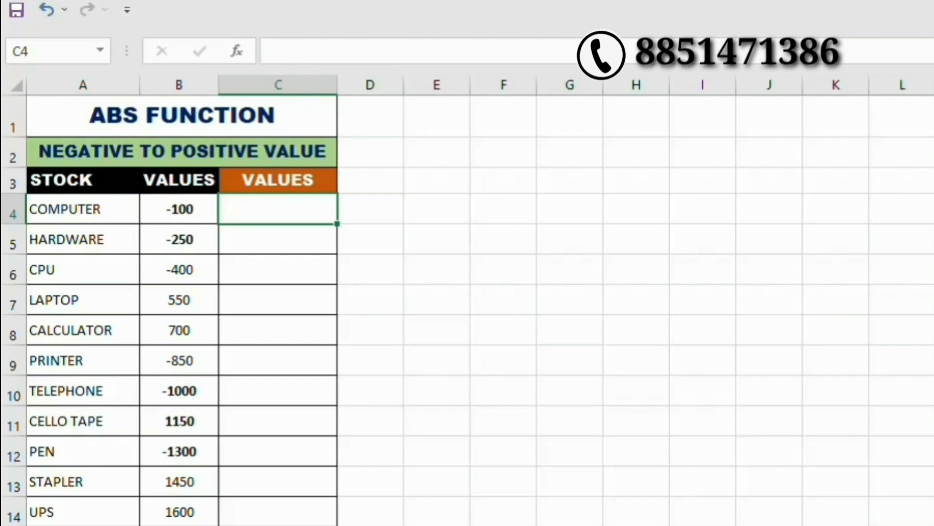
type("=")
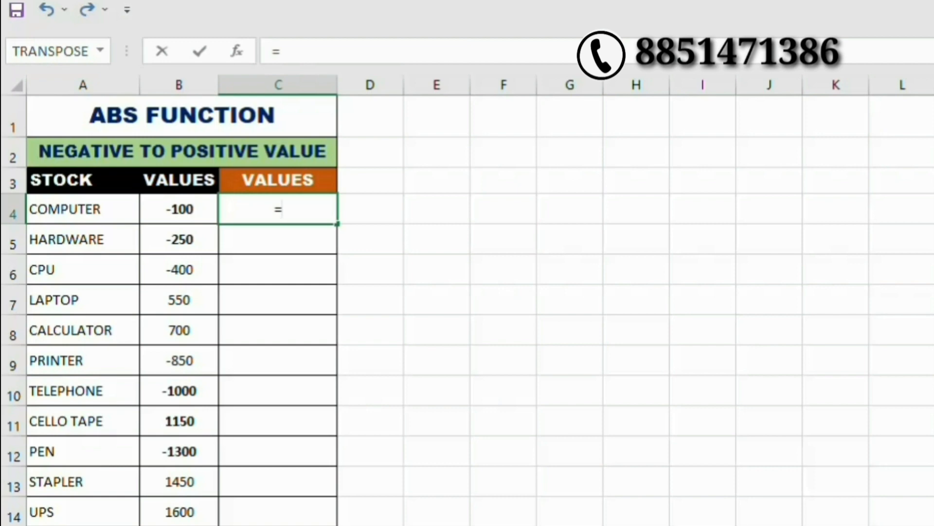
type("ABS")
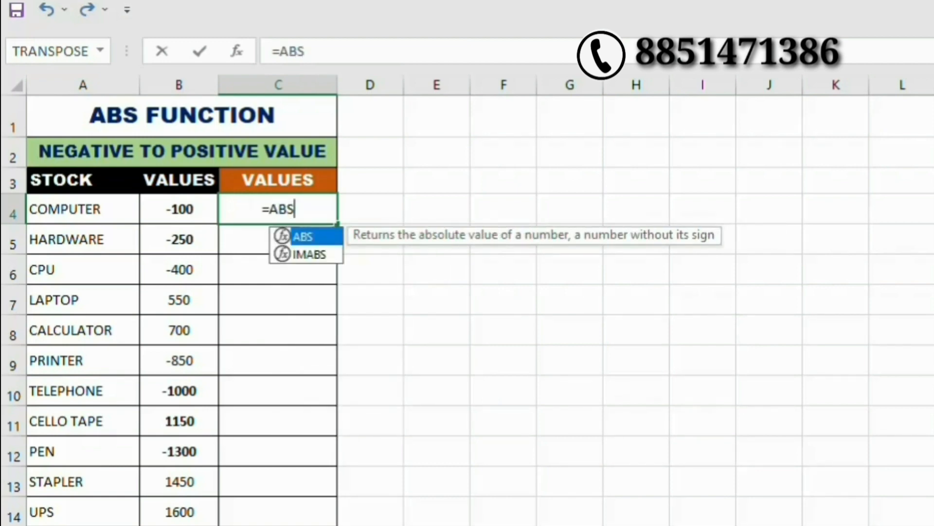
type("(")
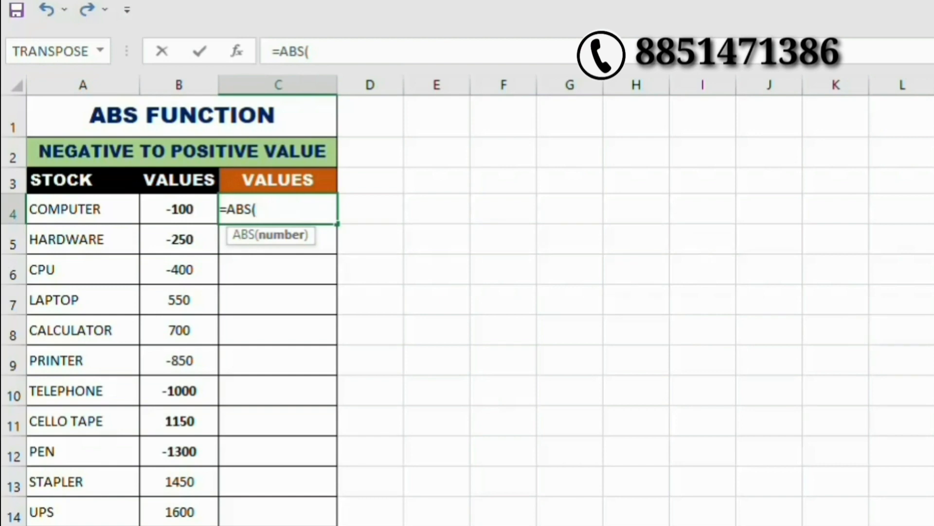
left_click(168, 210)
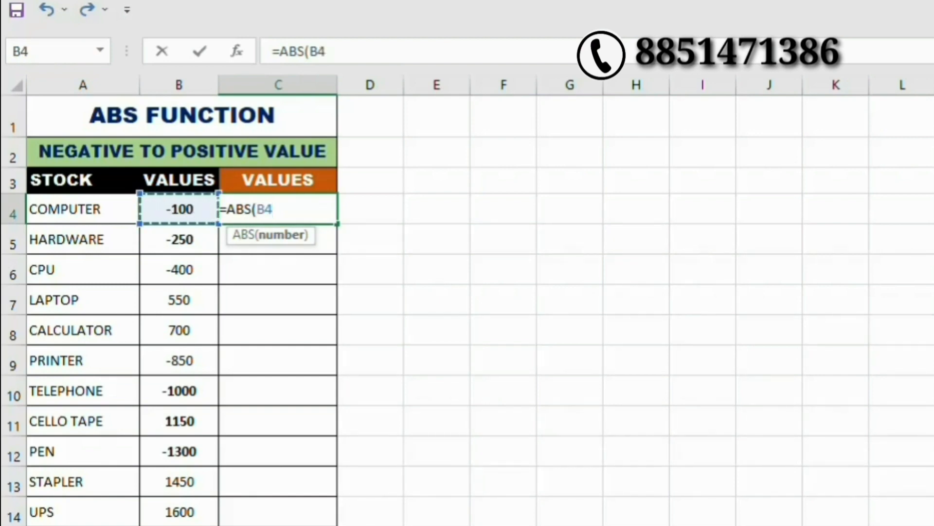
type(")")
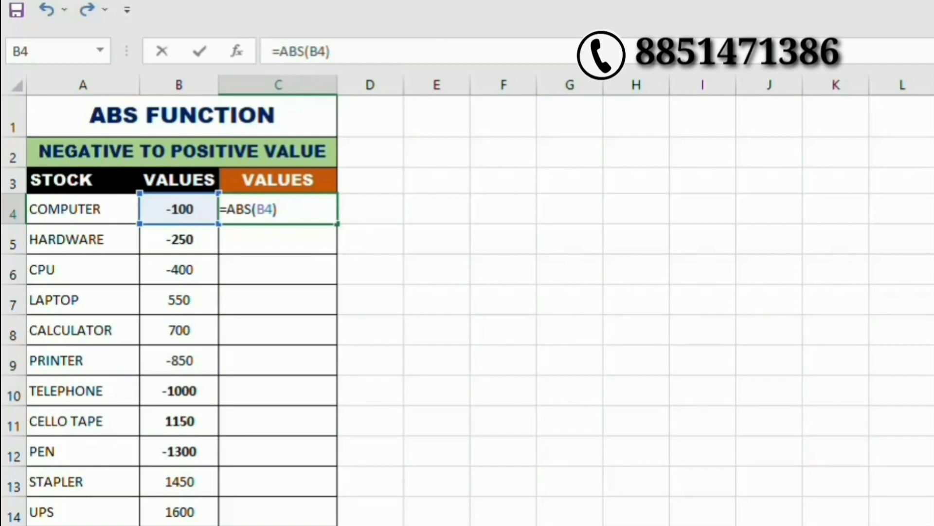
key("Return")
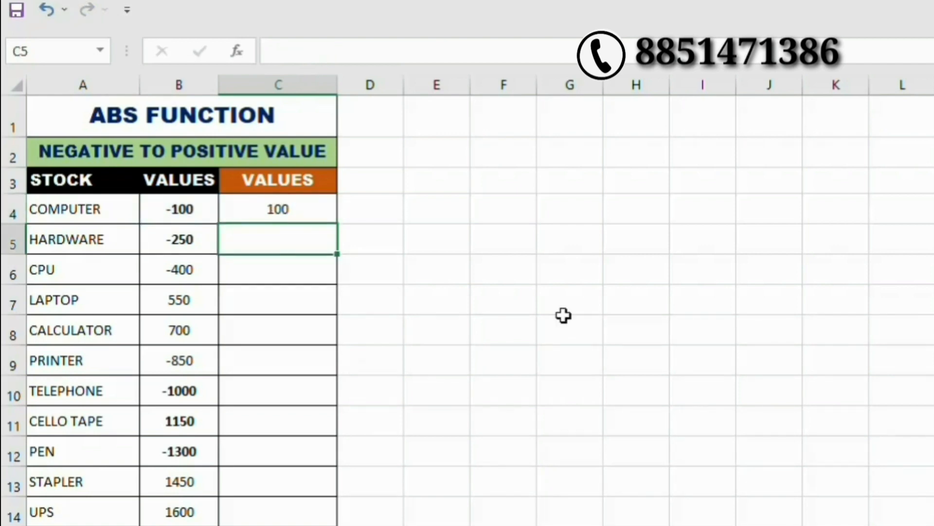
Fill the ABS formula down through row 14.
left_click(317, 215)
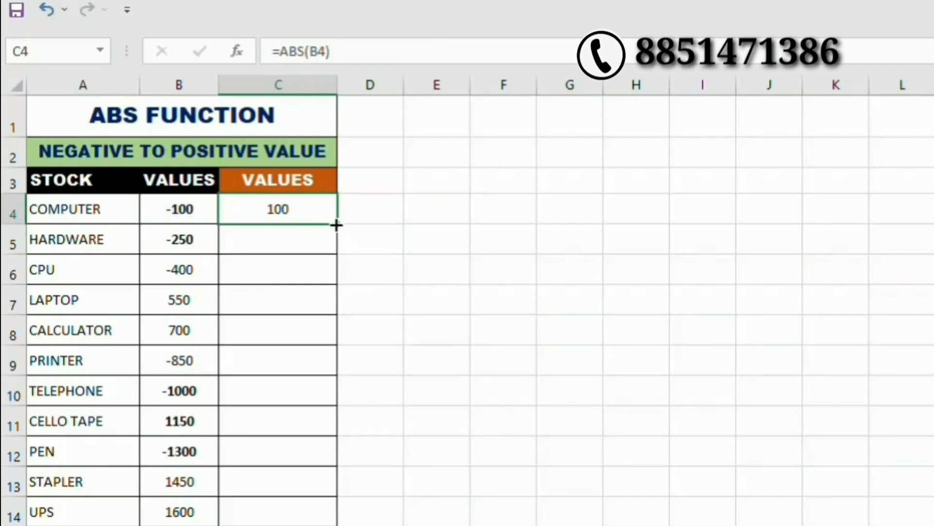
double_click(336, 223)
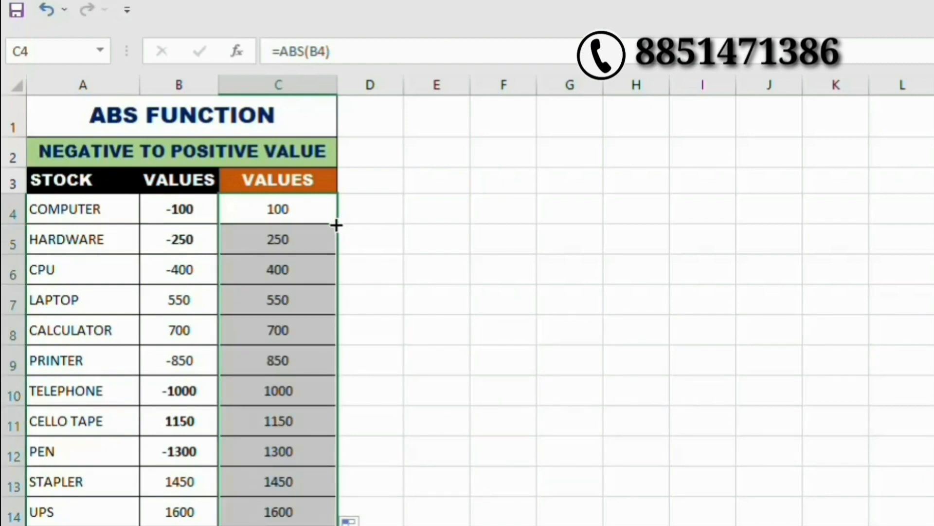
scroll(337, 225, "down", 2)
scroll(334, 224, "up", 2)
left_click(200, 119)
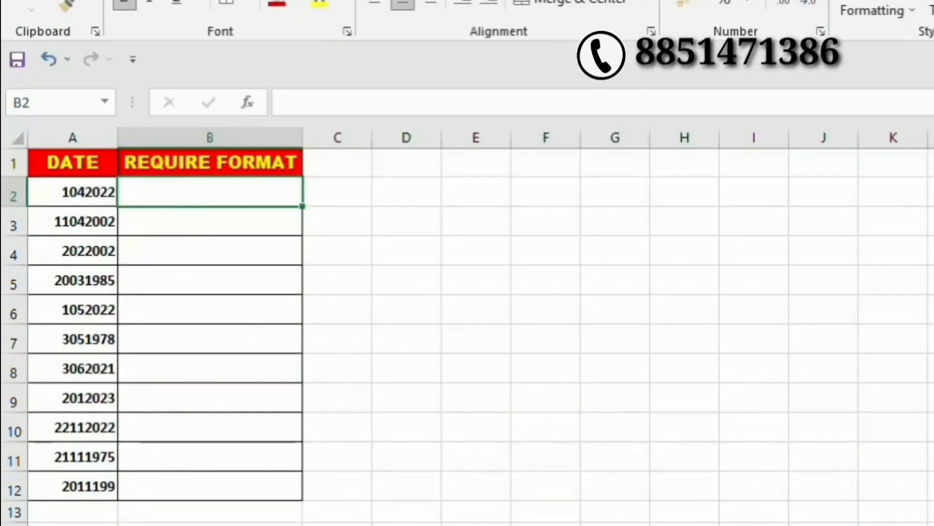
key("Left")
key("Down")
key("Down")
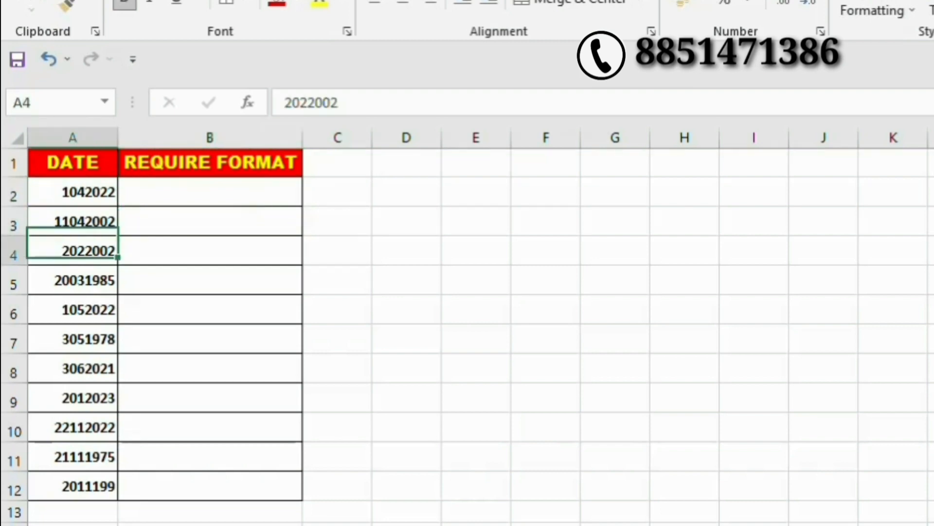
left_click(73, 426)
left_click(73, 485)
left_click(73, 426)
left_click(73, 368)
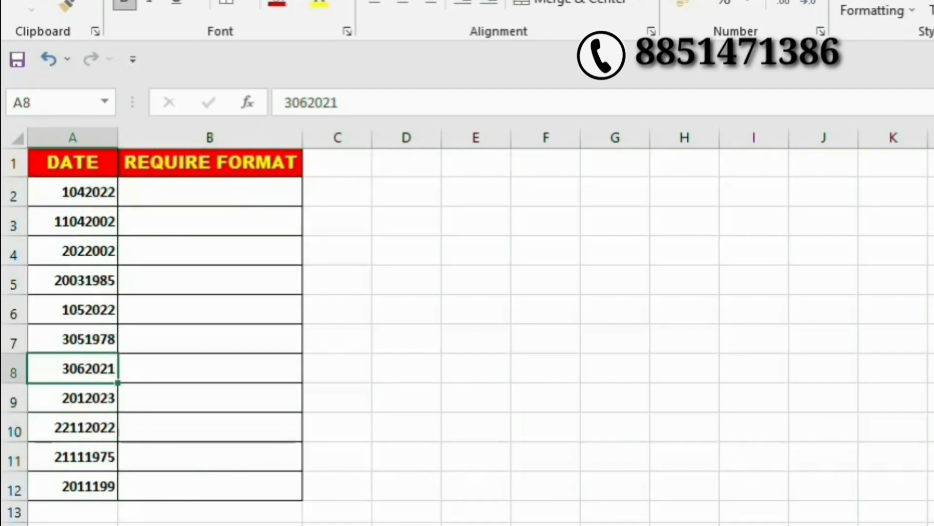
left_click(73, 280)
left_click(73, 222)
left_click(73, 192)
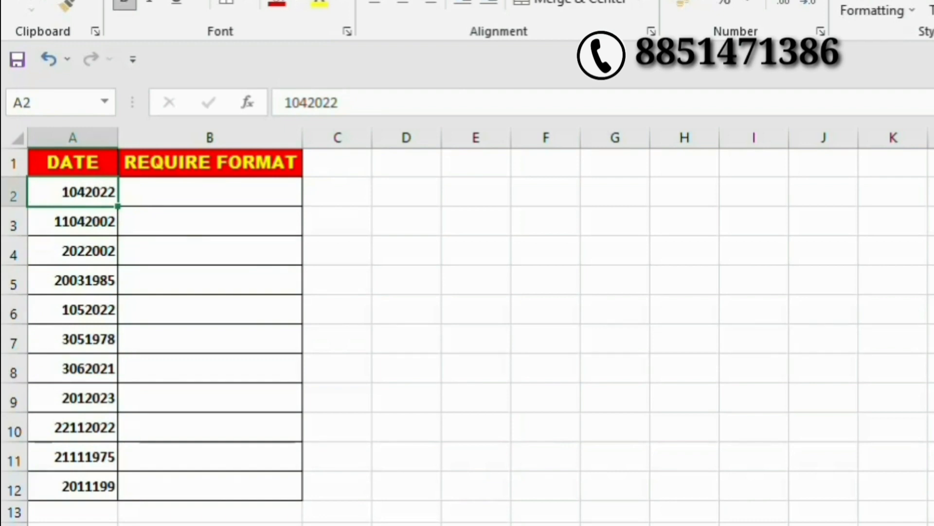
left_click(209, 192)
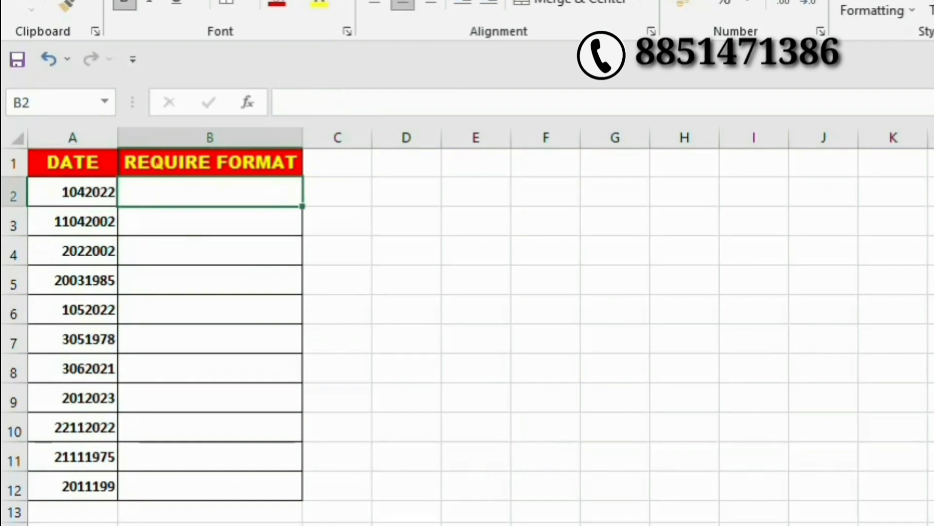
left_click(73, 192)
left_click(210, 192)
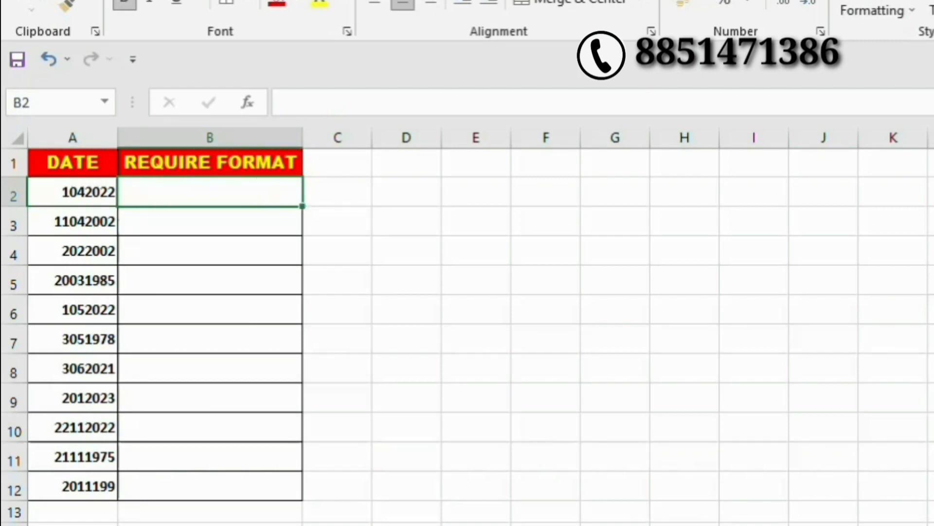
type("1")
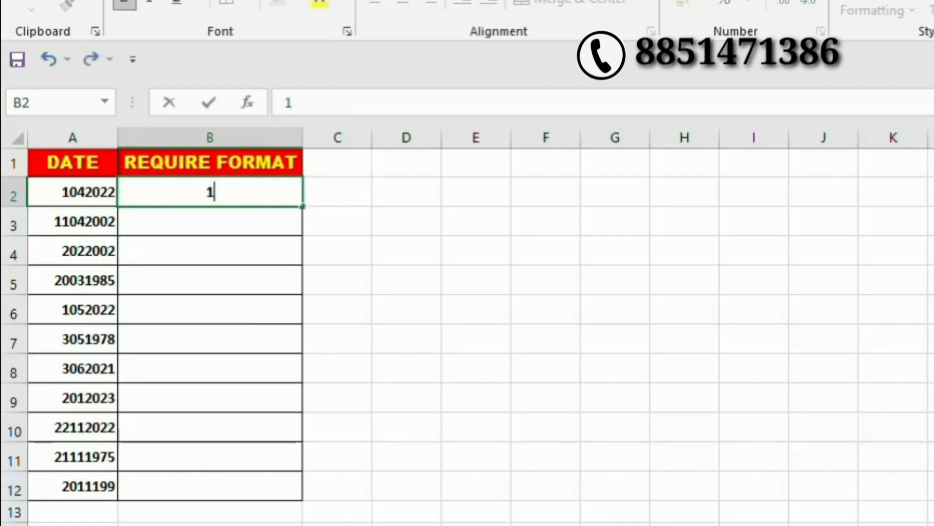
type("0/04")
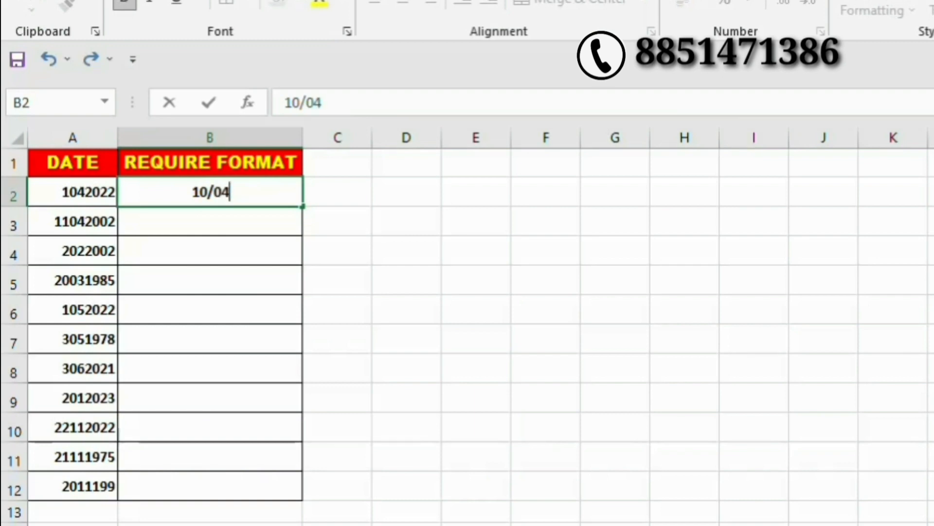
type("/2022")
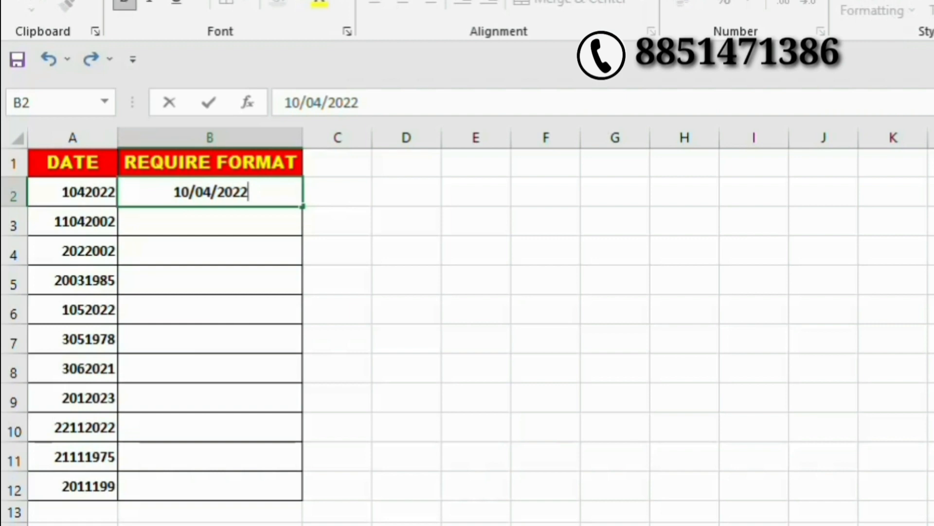
key("Return")
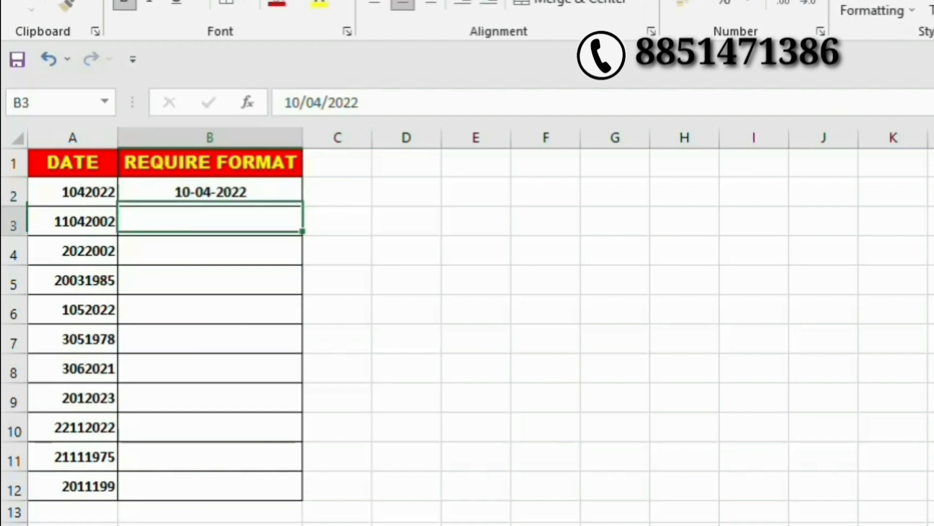
left_click(210, 192)
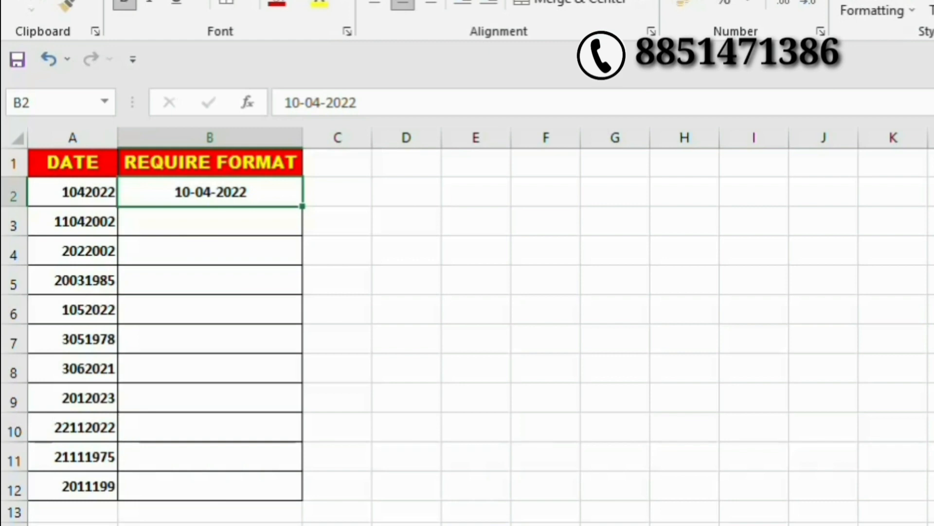
key("Delete")
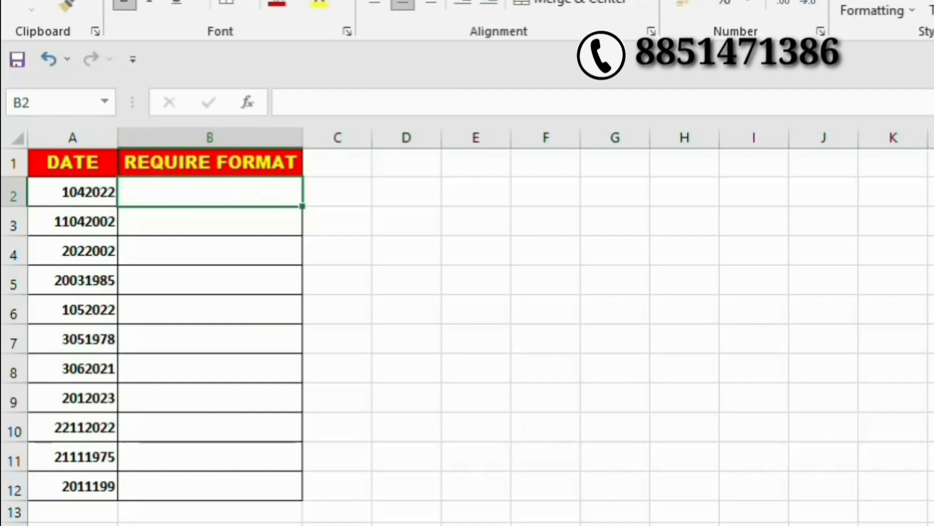
Enter =TEXT(A2,"00\/00\/0000") in B2 and fill it down to B12.
type("=")
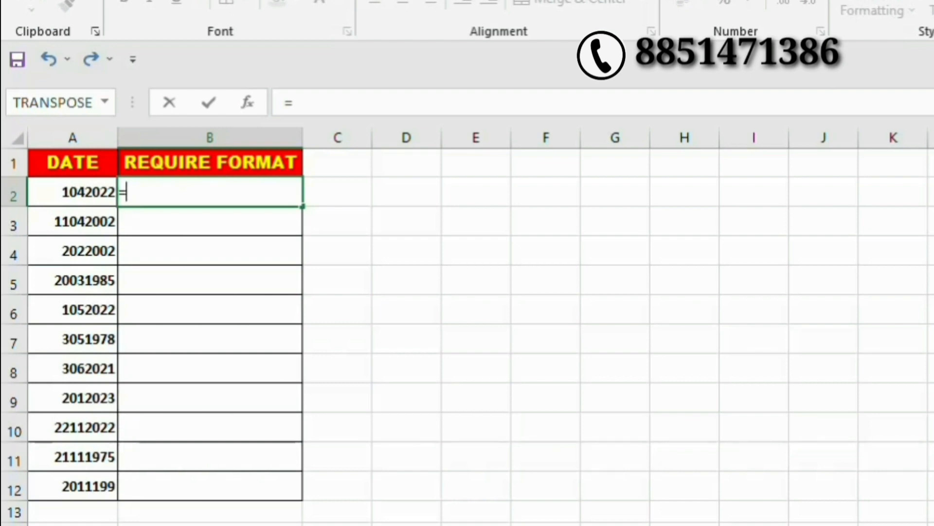
type("TEXT")
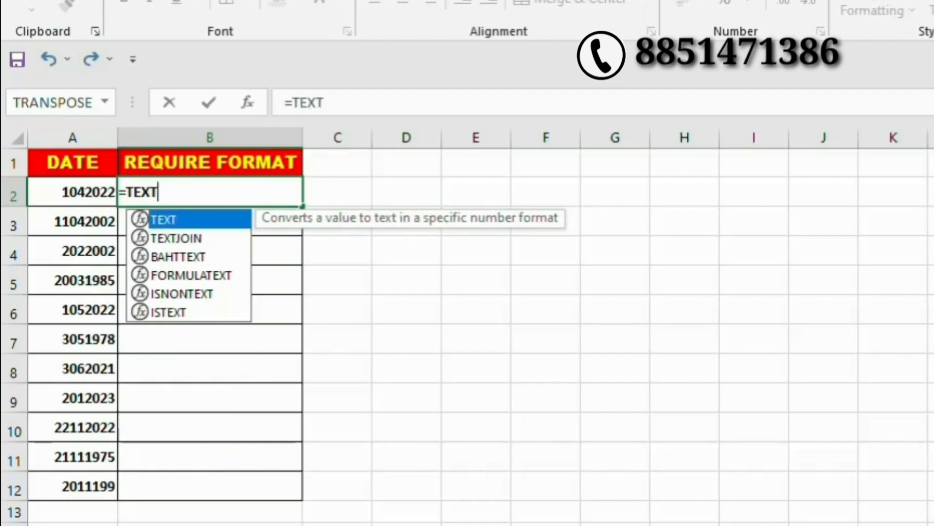
key("Escape")
type("(")
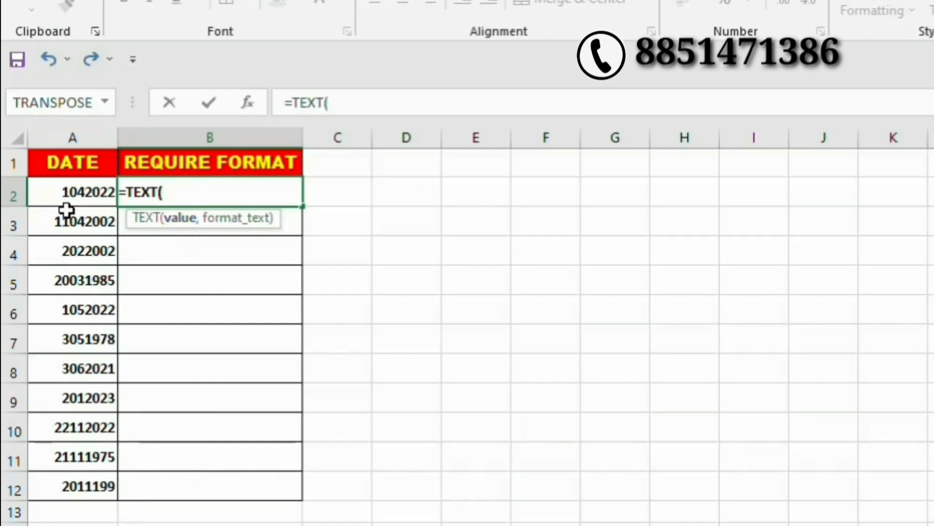
left_click(72, 191)
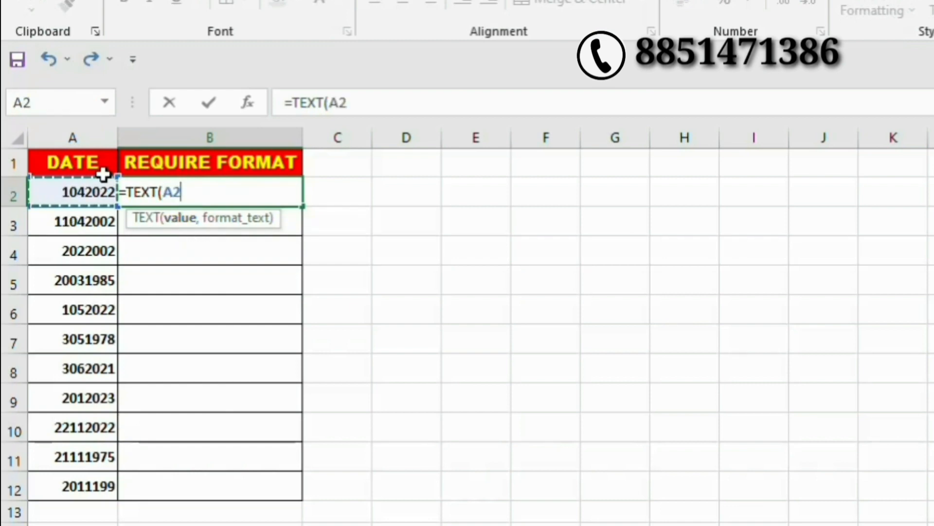
type(",")
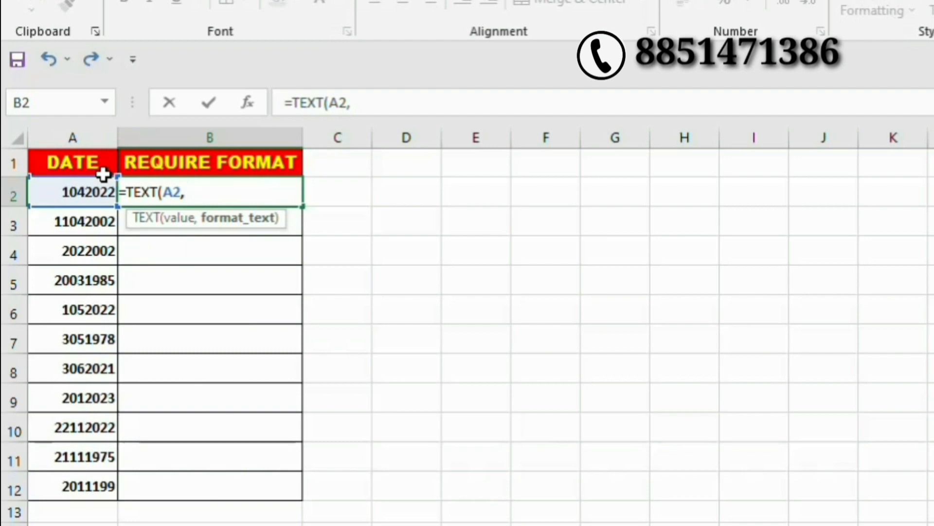
type("\"")
type("00")
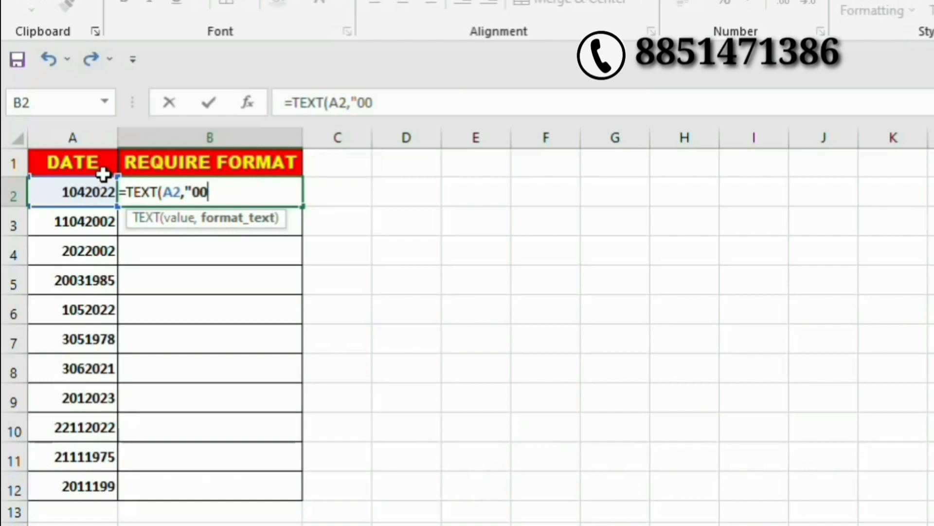
type("\\/")
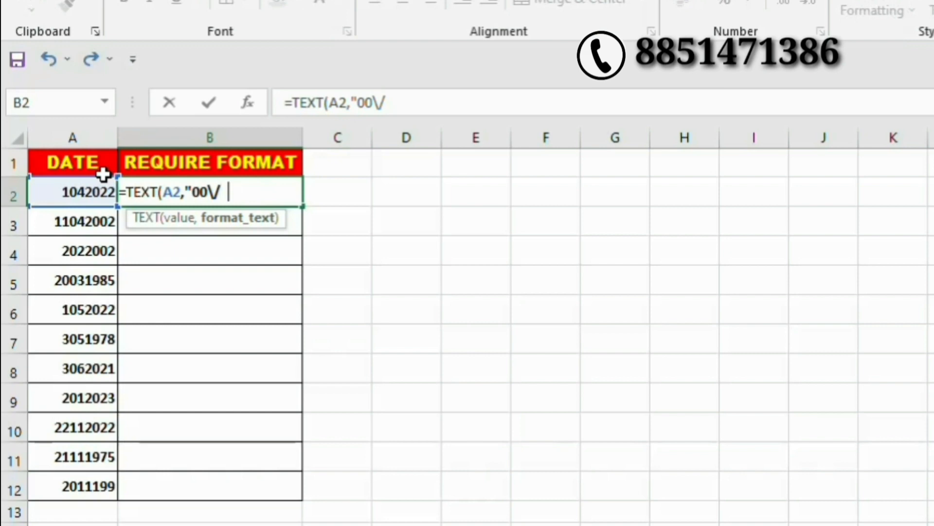
type("00")
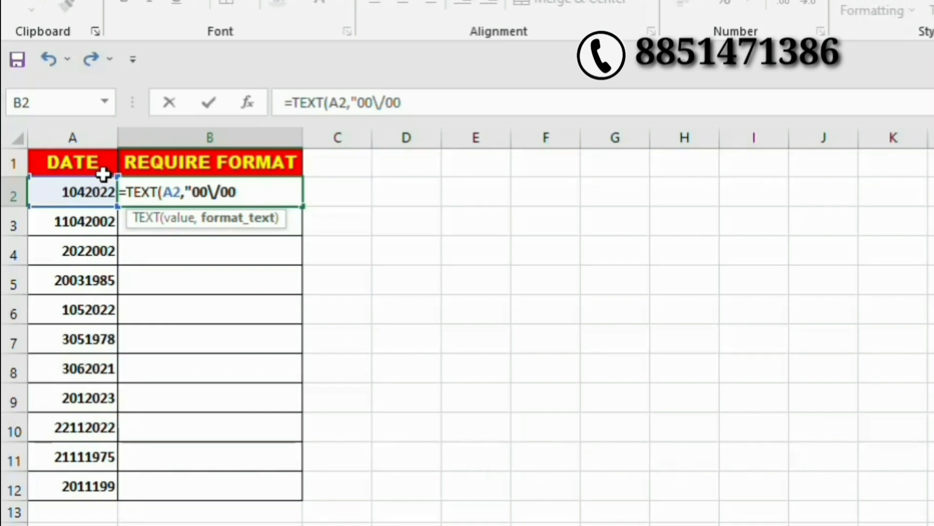
type("\\/0000")
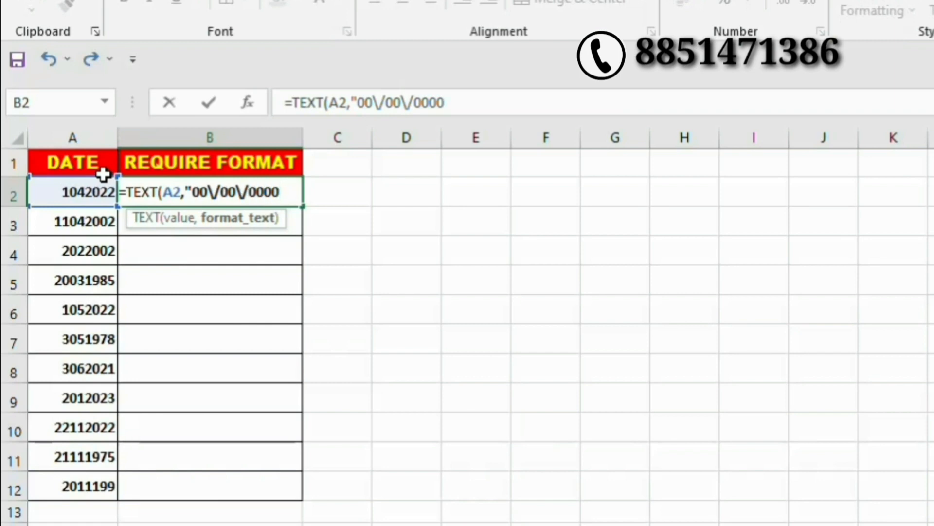
type("\")")
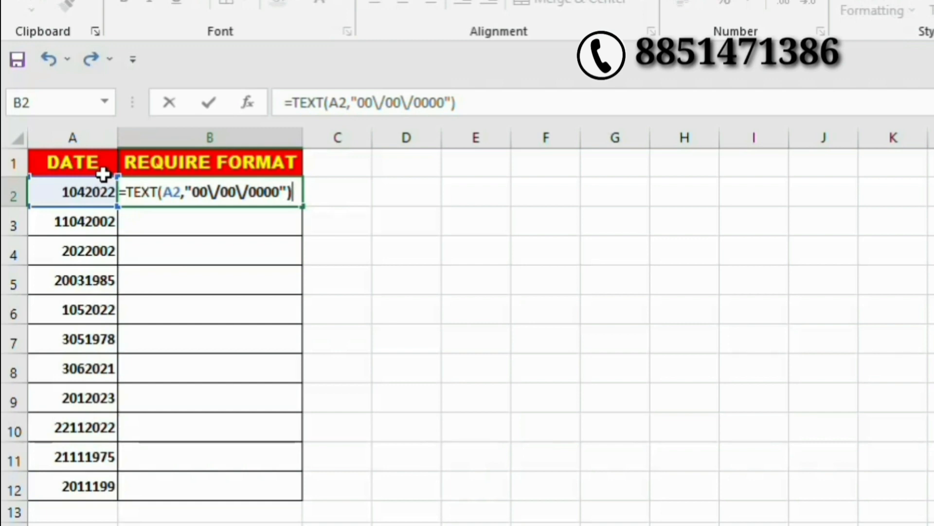
key("Return")
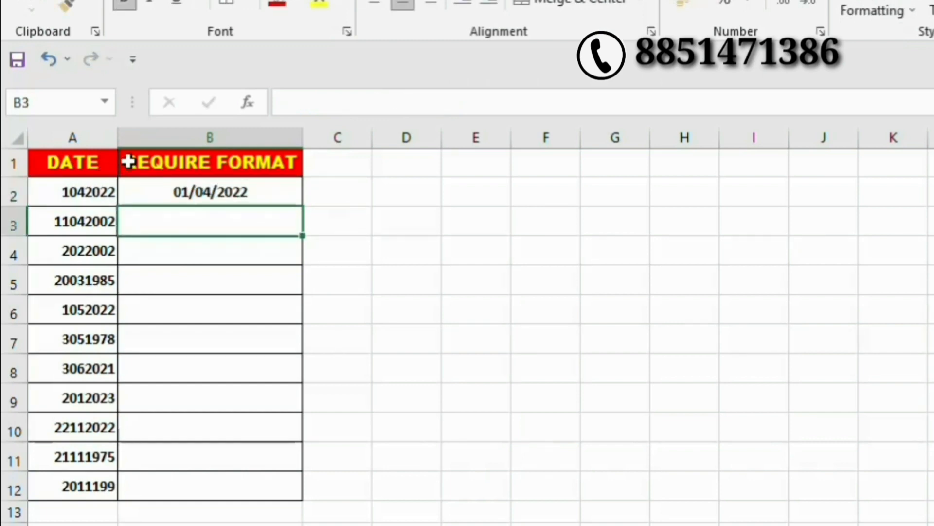
left_click(258, 193)
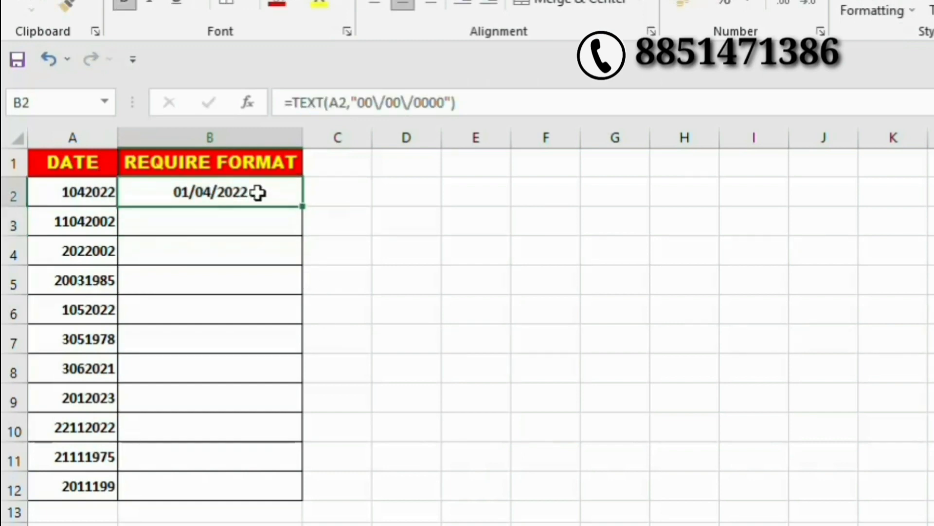
double_click(303, 207)
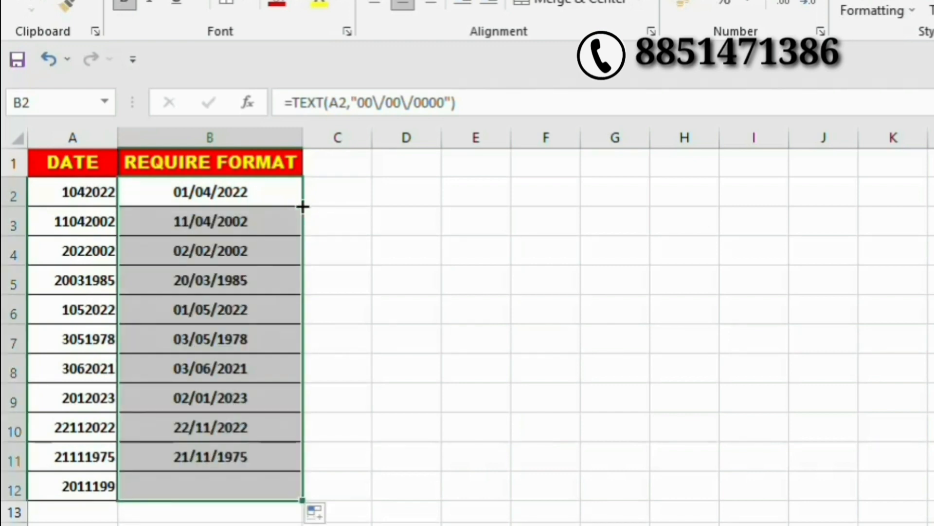
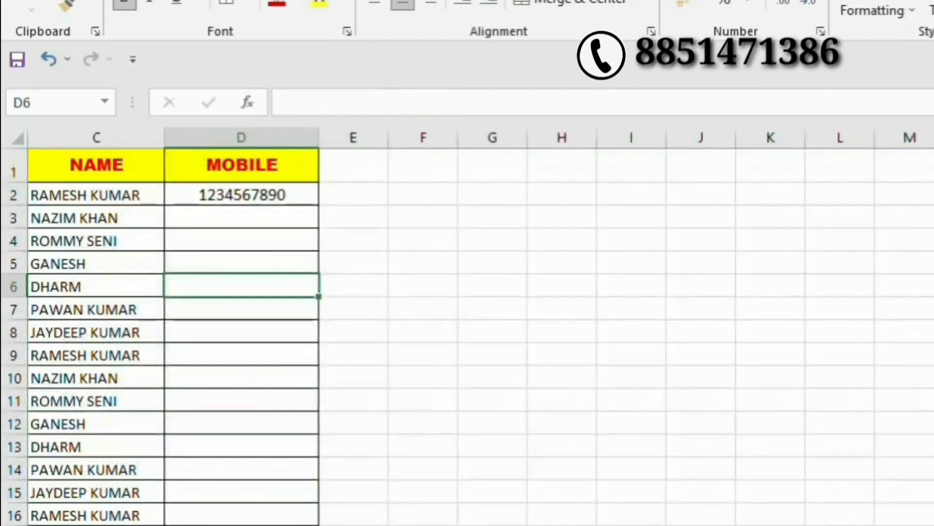
left_click(257, 194)
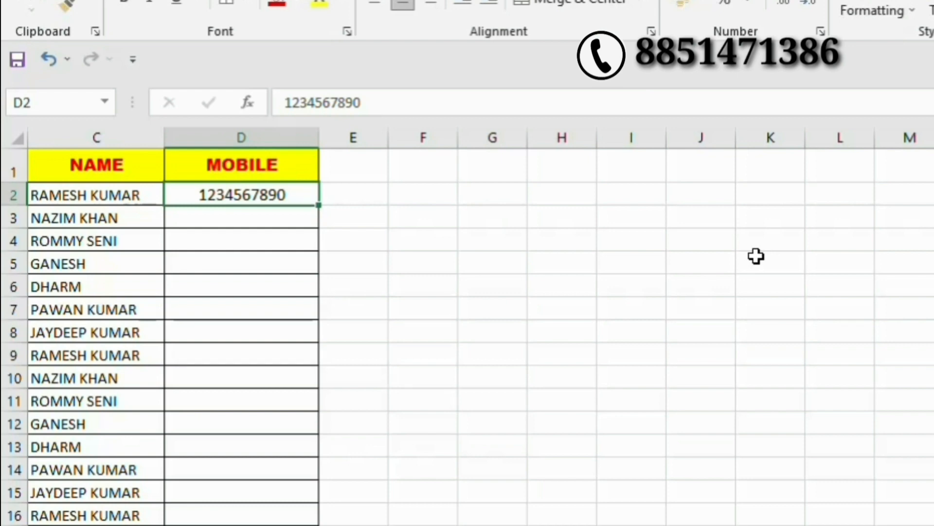
type("98")
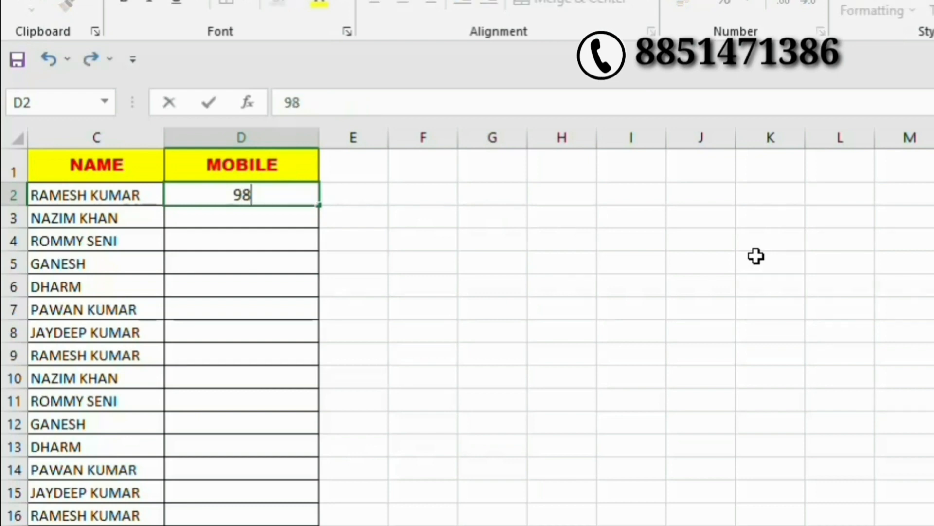
type("52222")
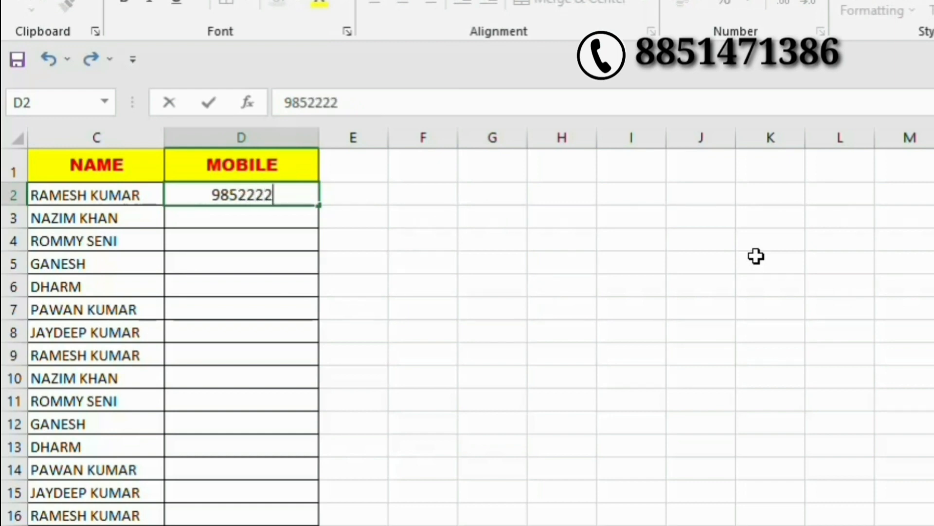
type("2222222")
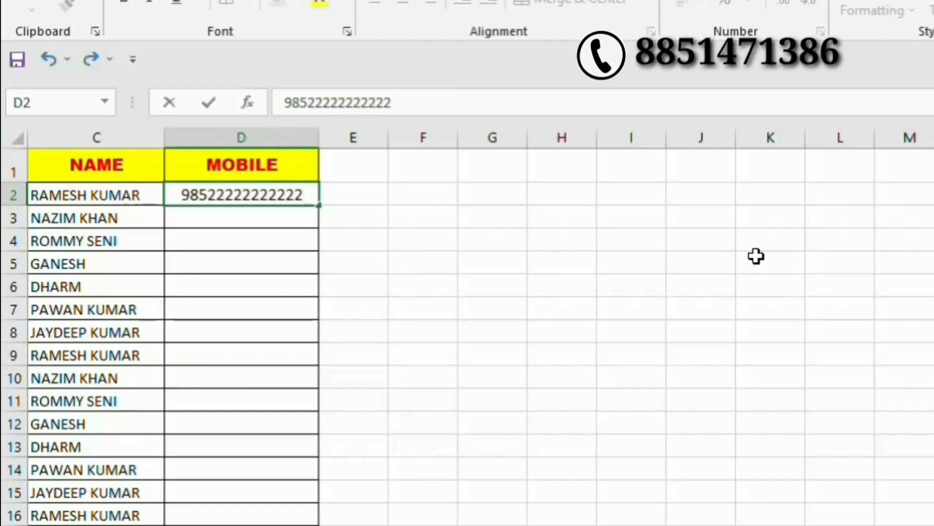
key("Return")
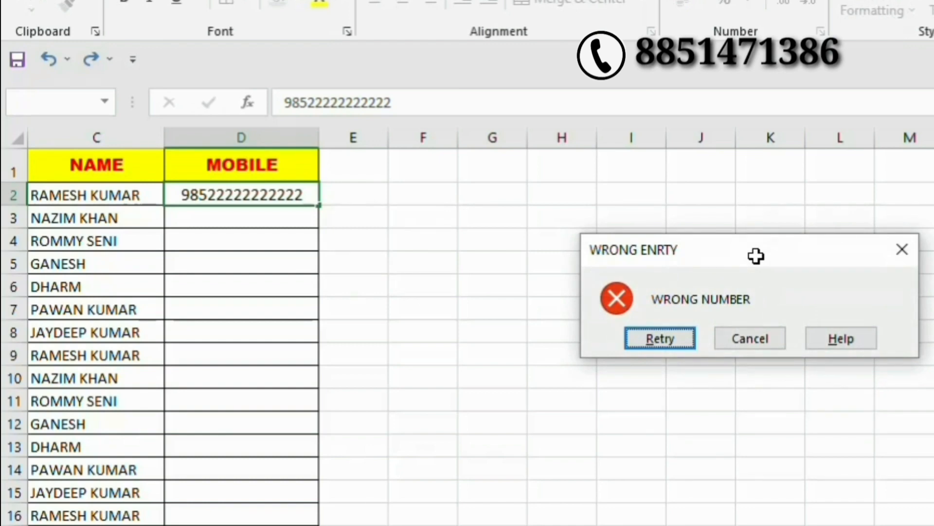
key("Return")
type("85")
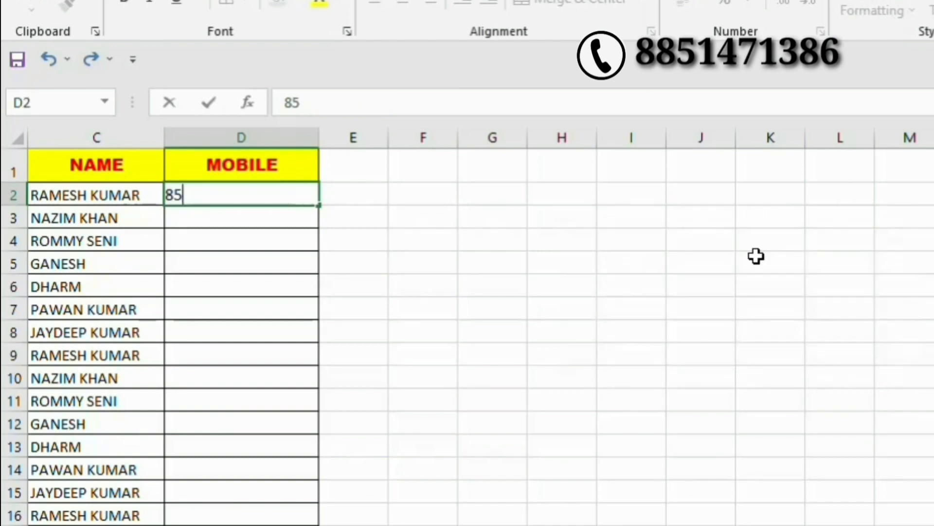
type("632")
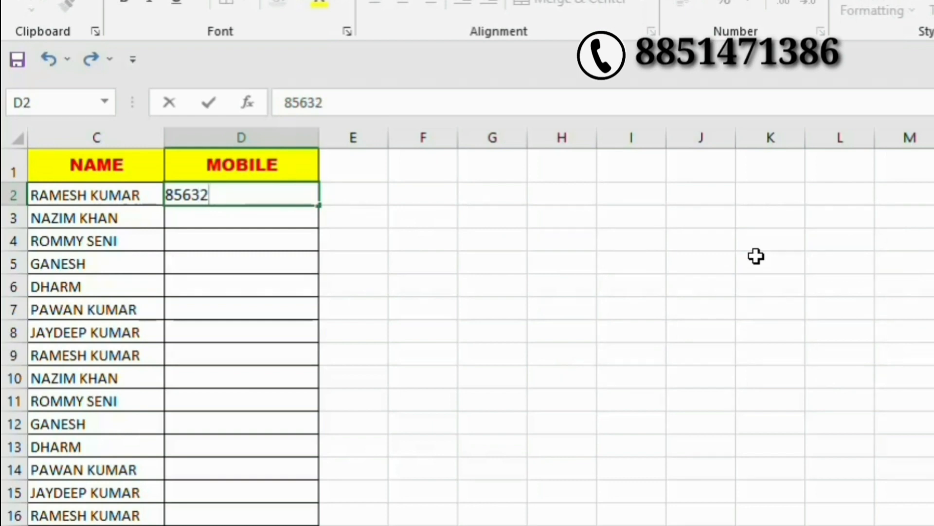
type("555")
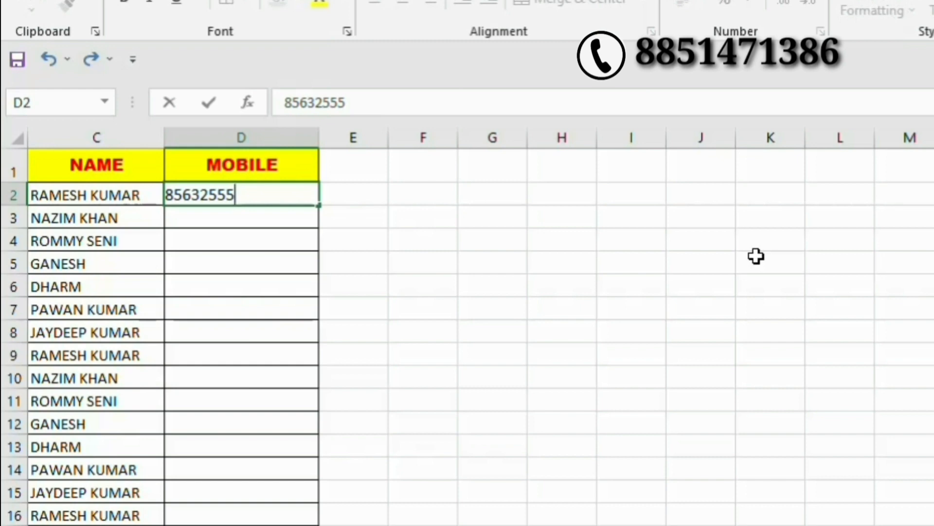
key("Return")
key("Return")
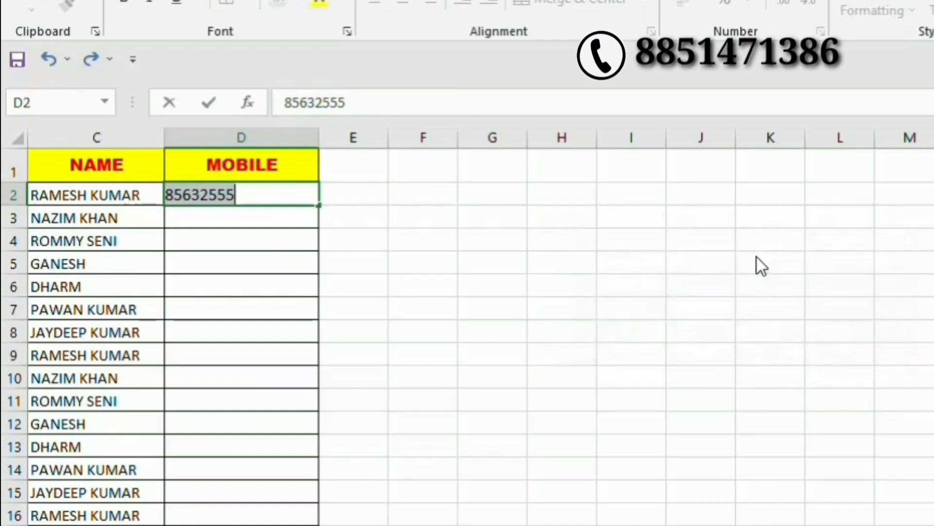
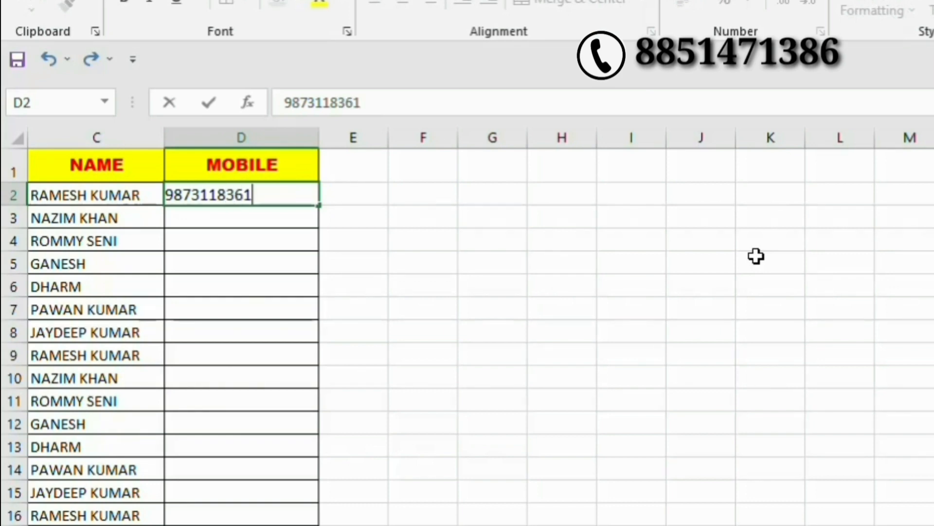
key("Return")
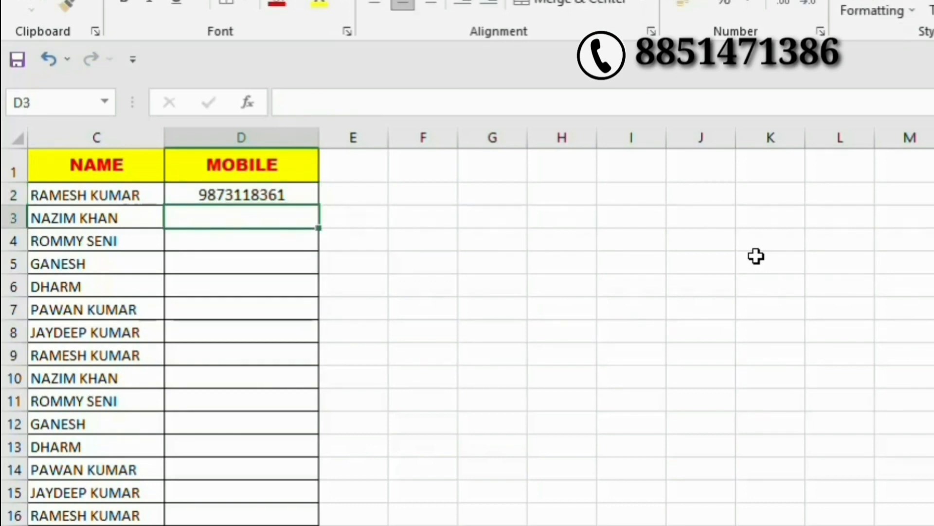
key("Up")
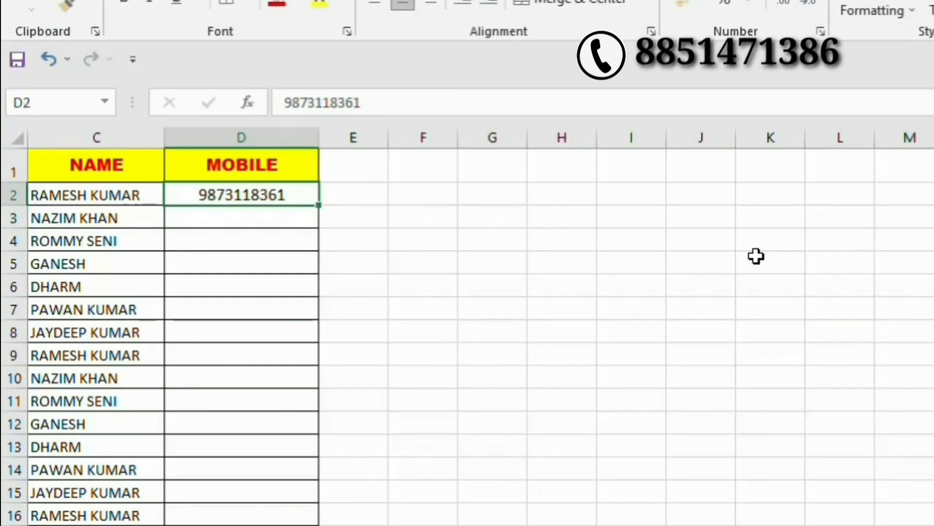
key("Down")
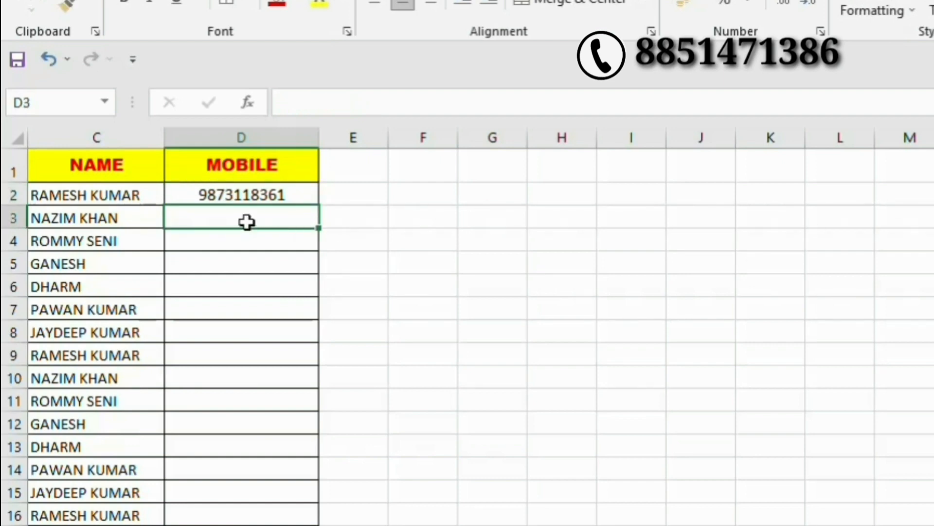
For D3:D18, set a Data Validation rule of Text length equal to 10.
left_click_drag(246, 215, 221, 516)
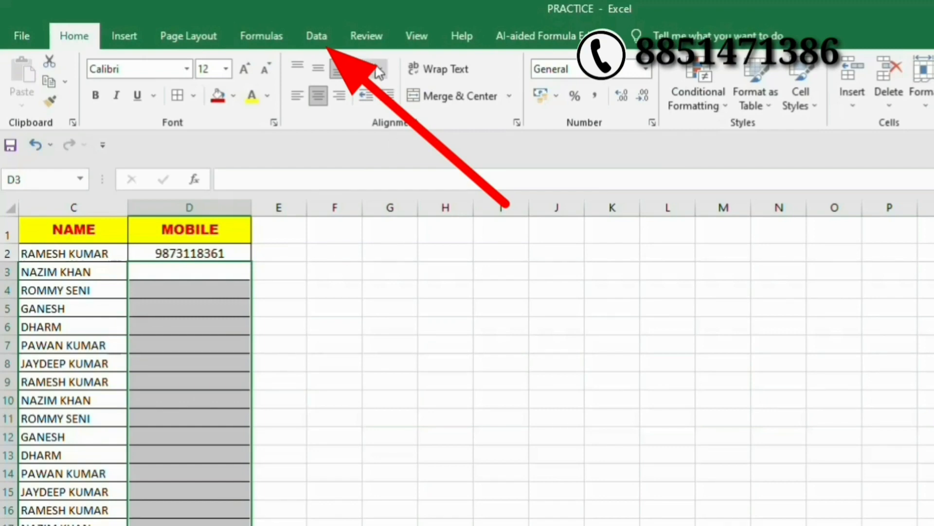
left_click(320, 37)
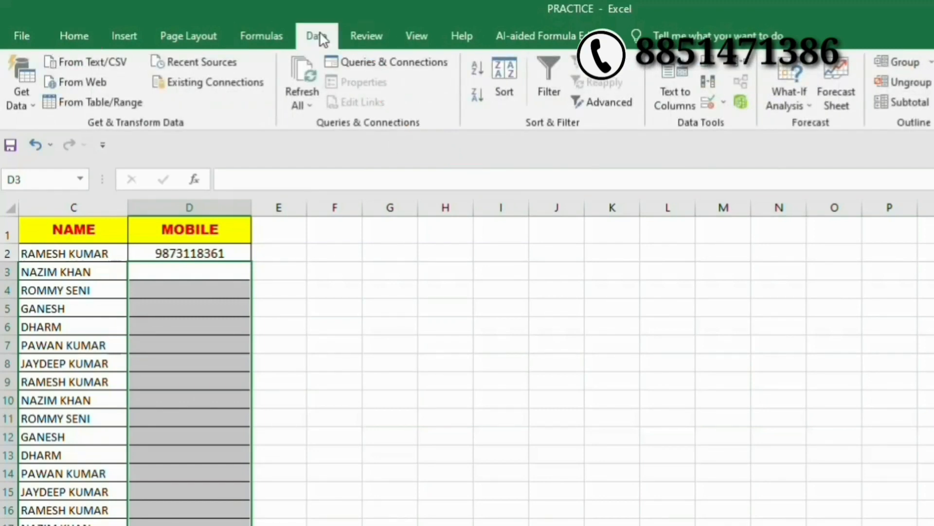
left_click(723, 102)
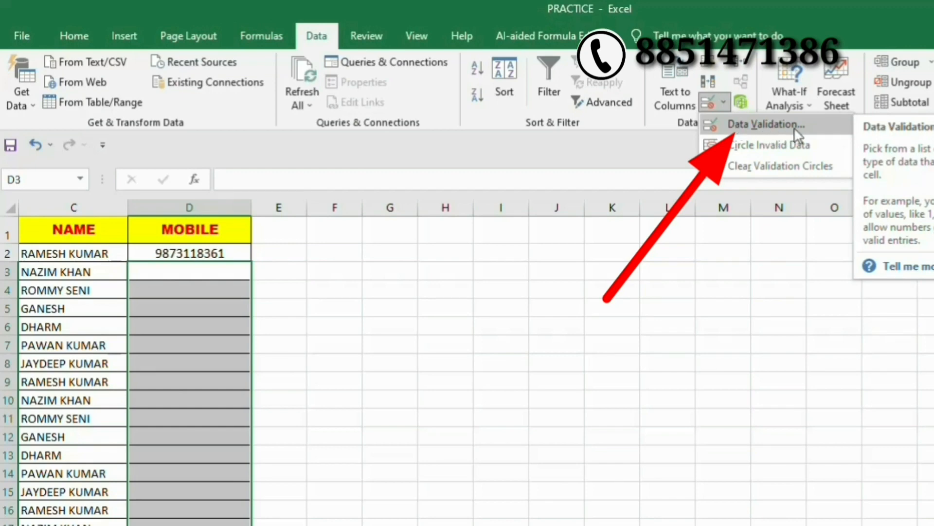
left_click(812, 129)
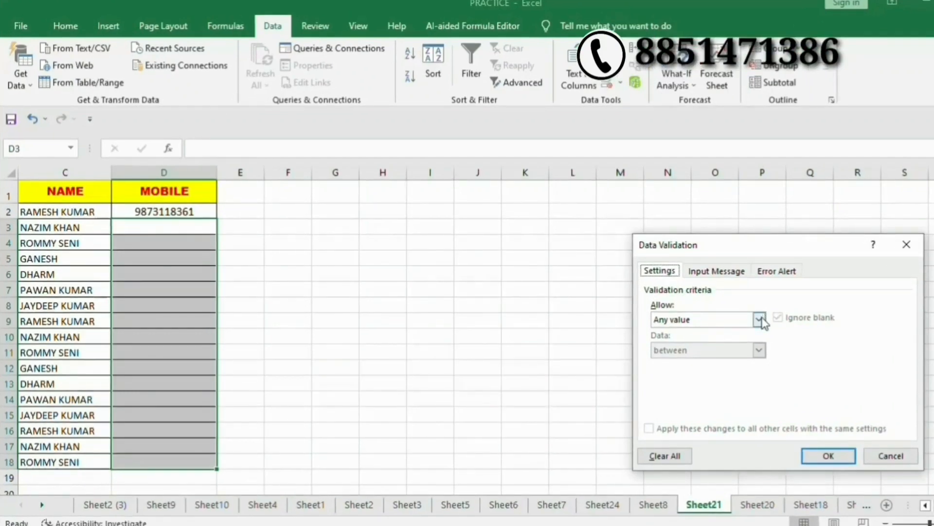
left_click(734, 322)
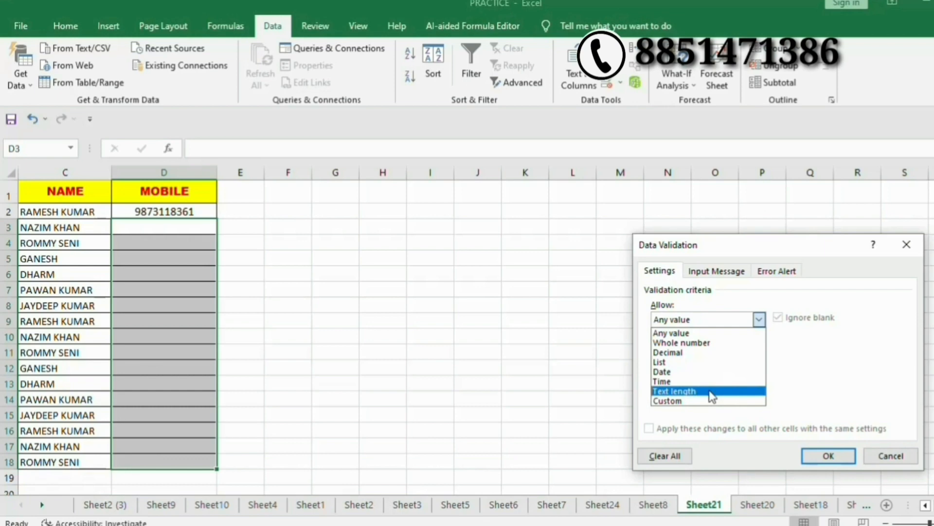
left_click(712, 393)
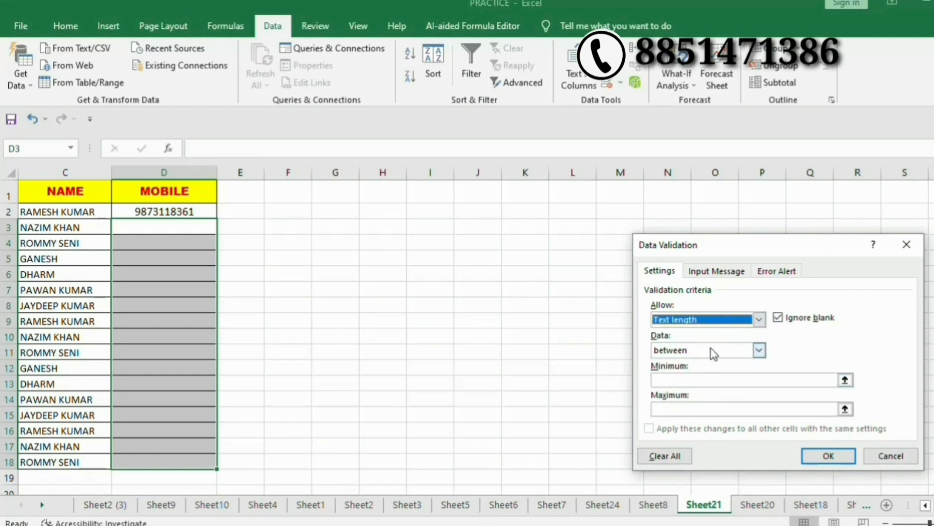
left_click(759, 350)
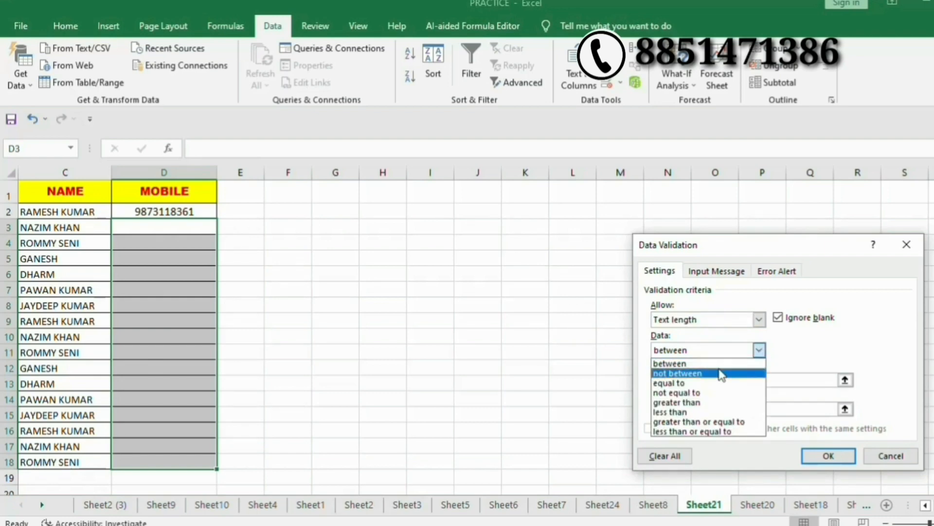
left_click(681, 382)
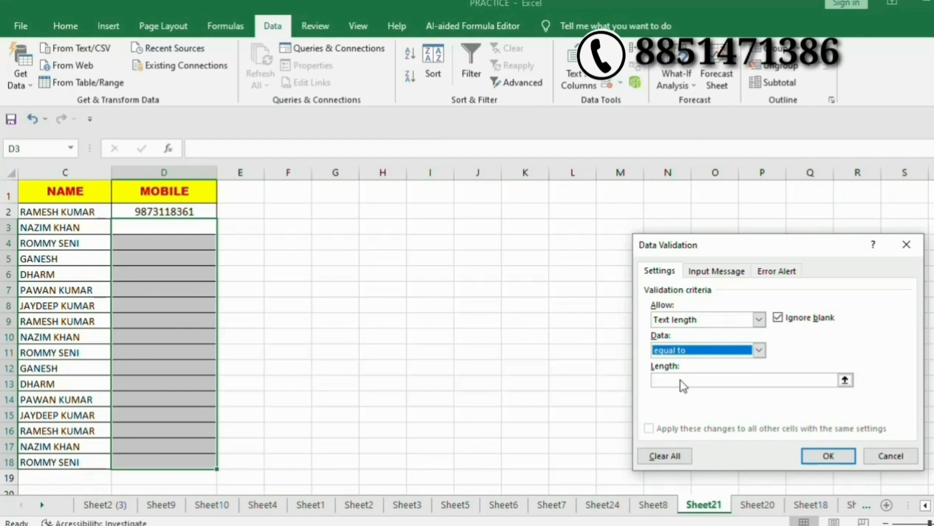
left_click(682, 384)
type("10")
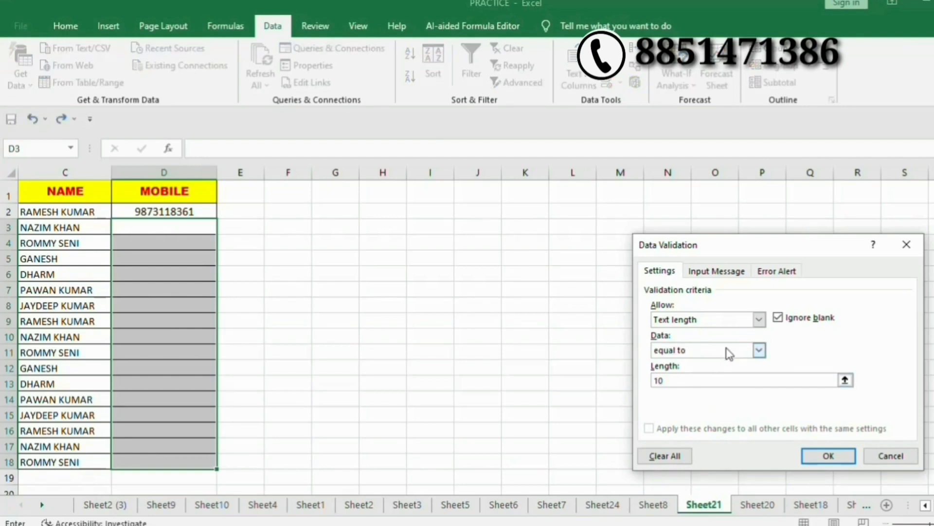
Add the error alert titled WRONG NUMBER with message WRONG ENTRY, apply it, and select D3.
left_click(728, 274)
left_click(780, 274)
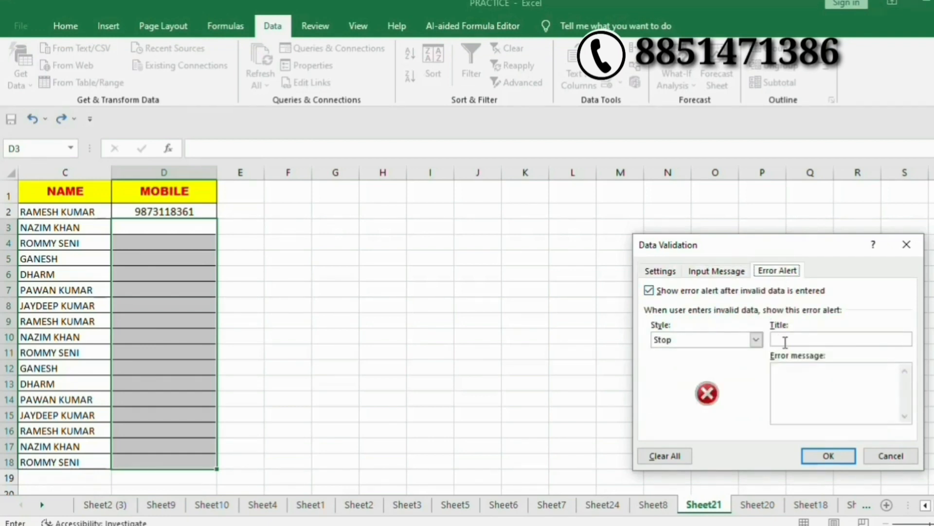
left_click(785, 341)
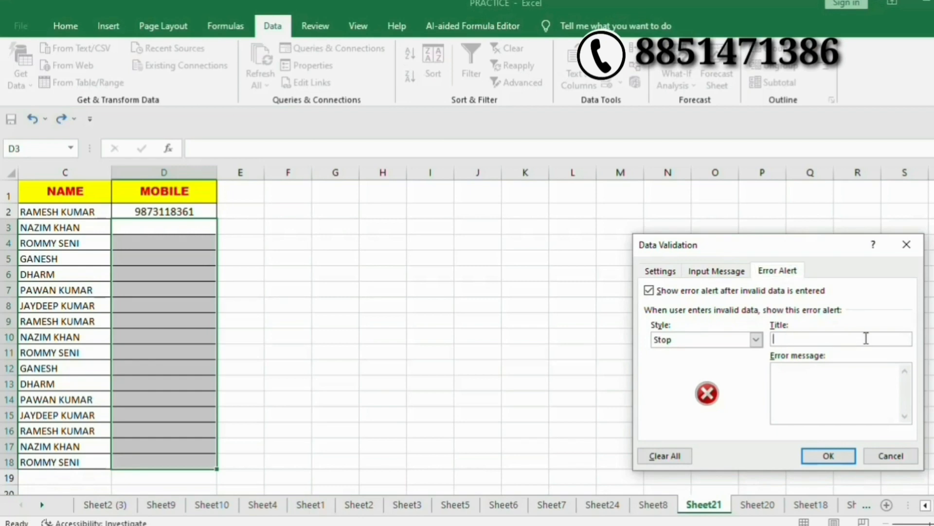
type("E")
type("RO")
key("BackSpace")
key("BackSpace")
key("BackSpace")
type("WRONG NUMBER")
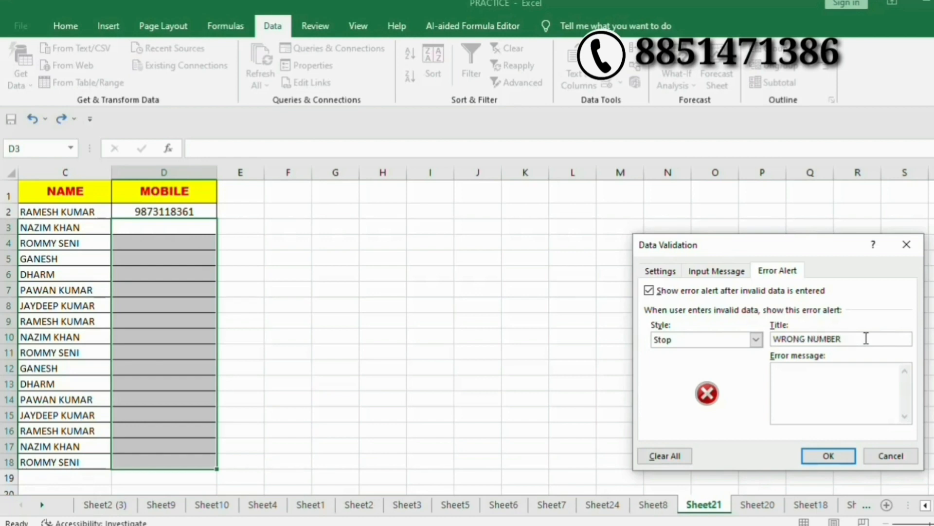
left_click(828, 405)
type("WRONG EN")
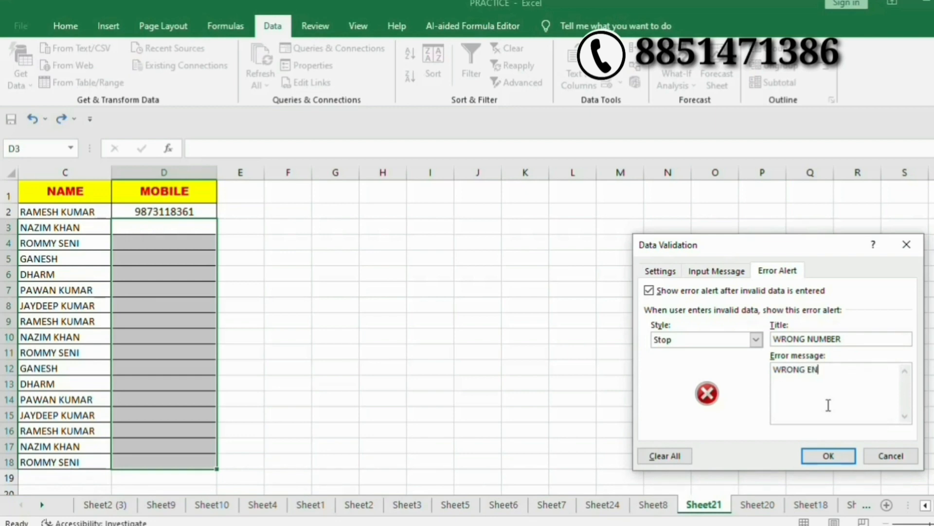
type("TRY")
left_click(845, 464)
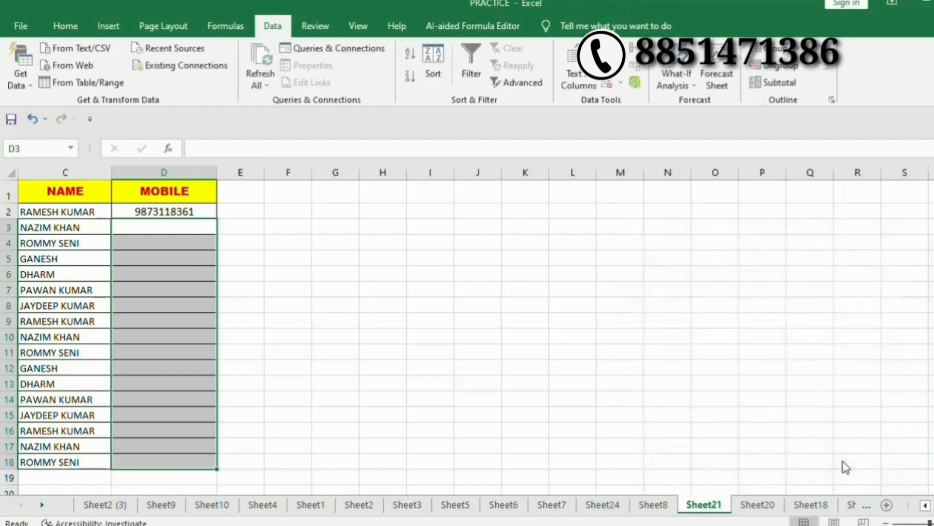
left_click(168, 229)
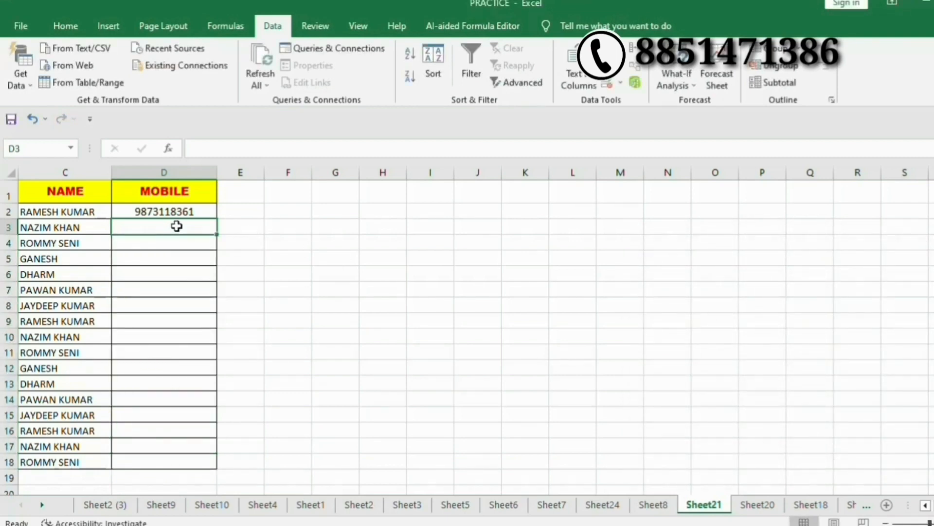
type("123456")
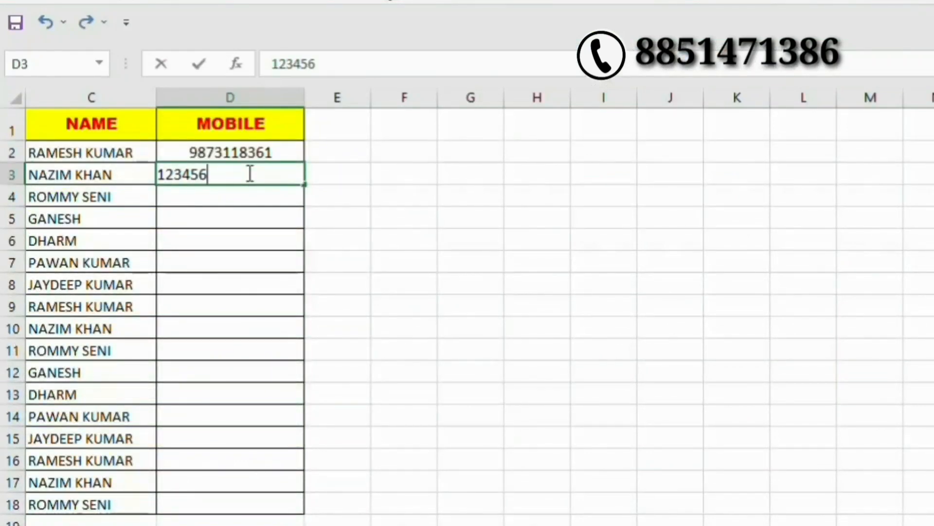
type("789")
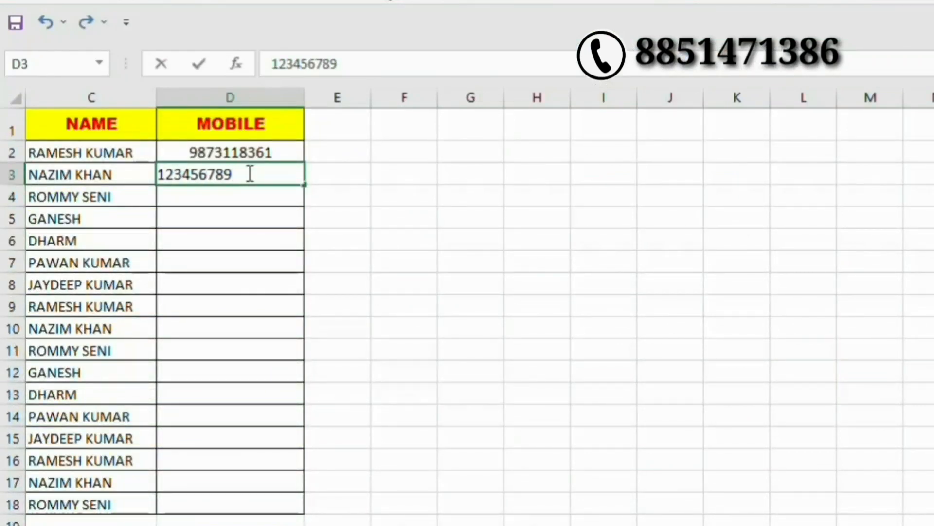
key("Return")
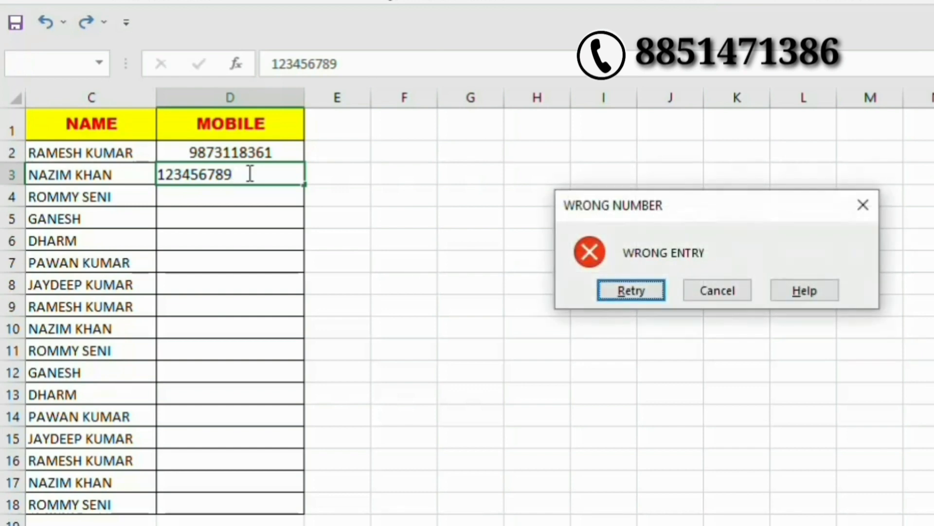
key("Return")
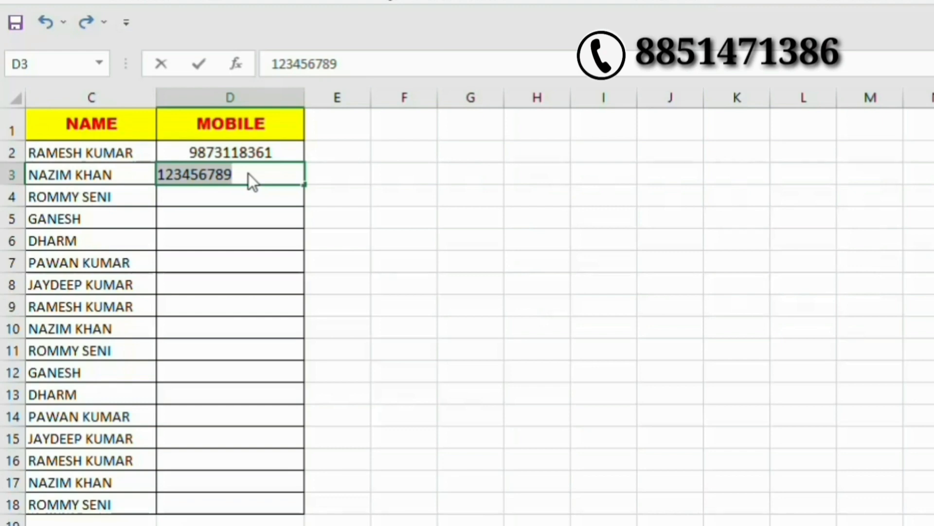
type("0")
key("BackSpace")
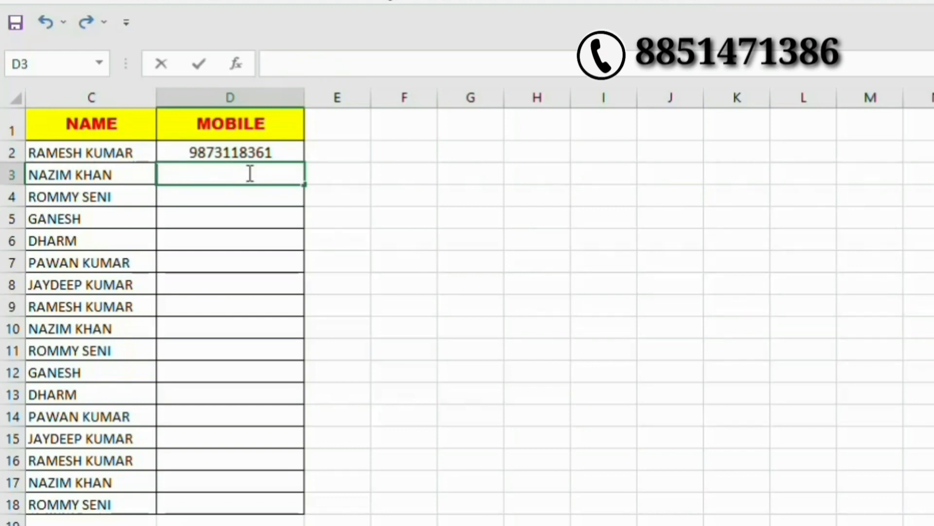
type("11234567890")
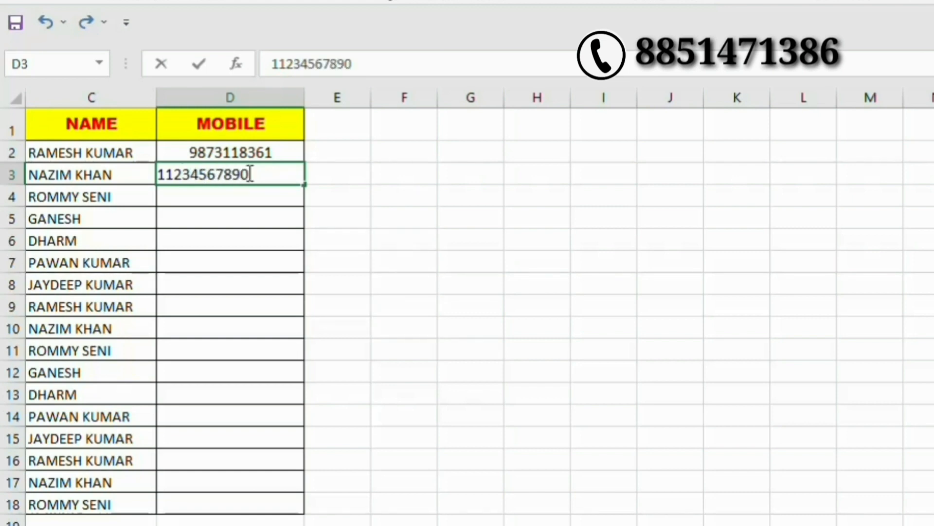
key("Return")
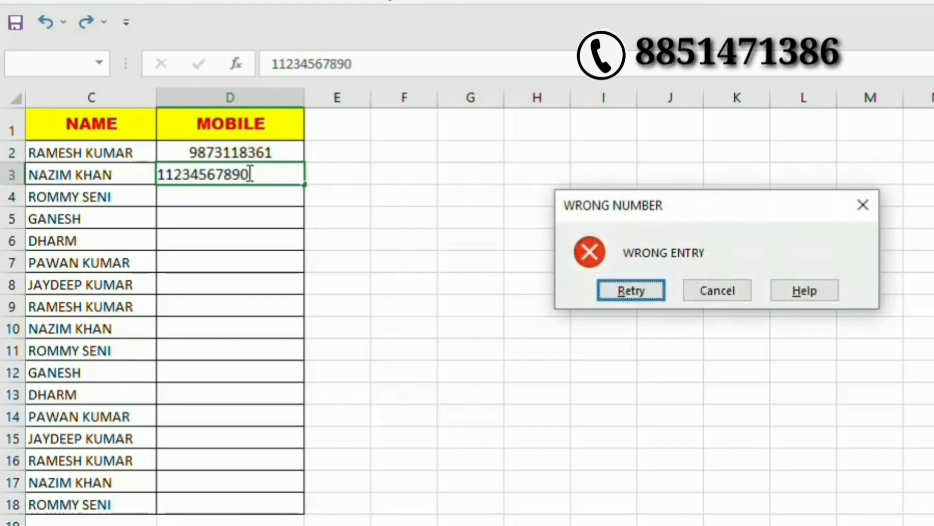
key("Return")
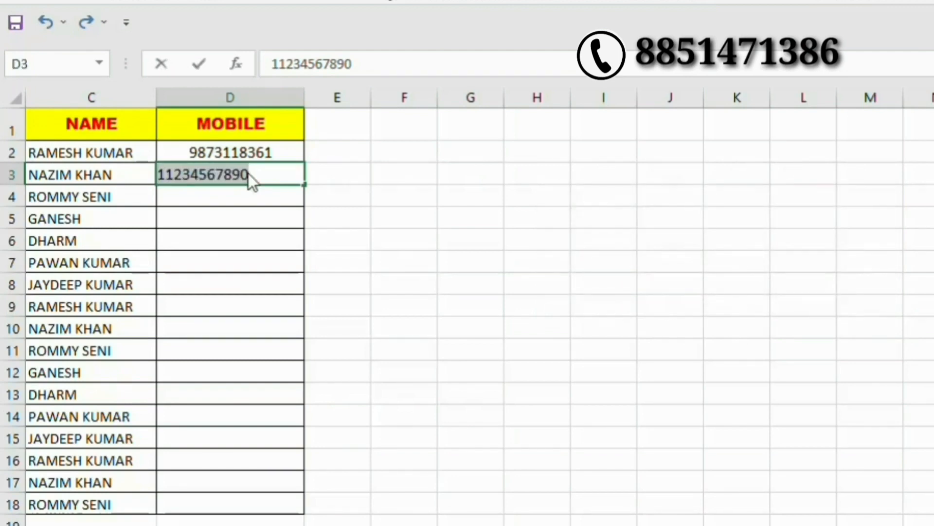
type("12")
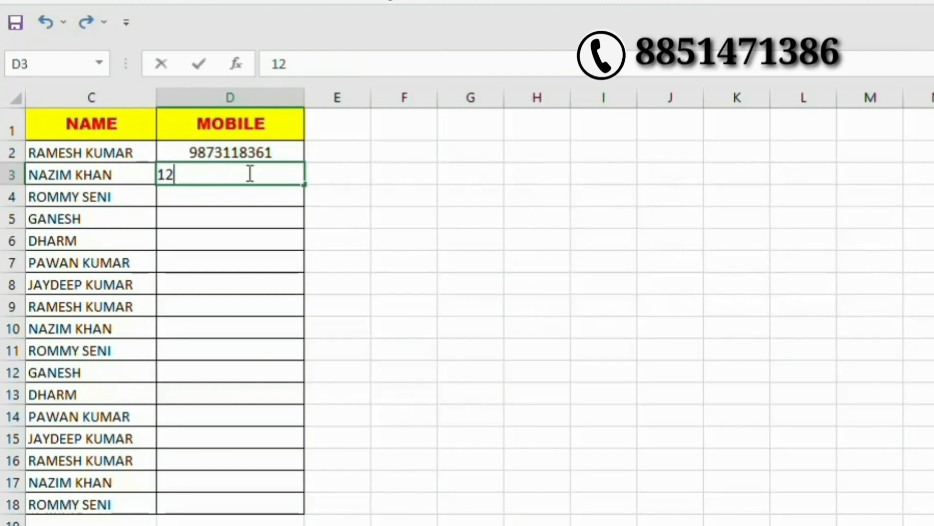
type("3456789")
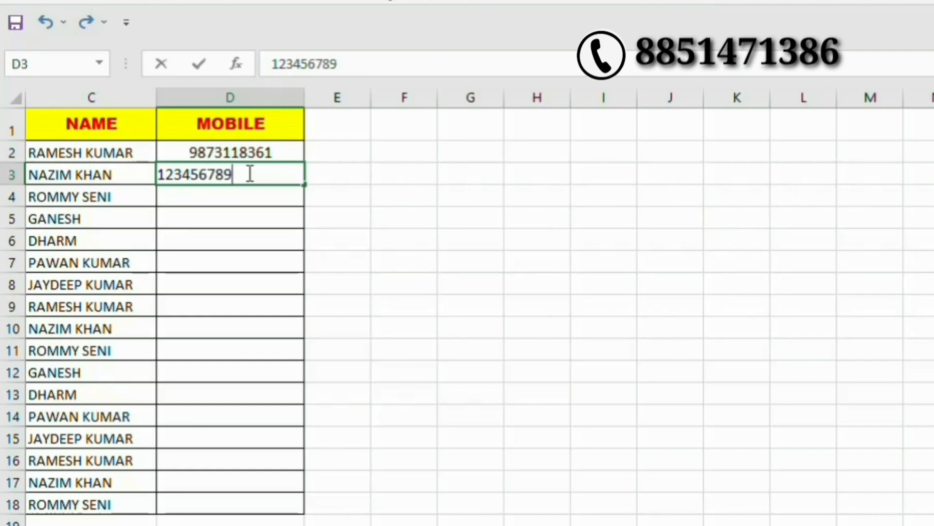
type("0")
key("Return")
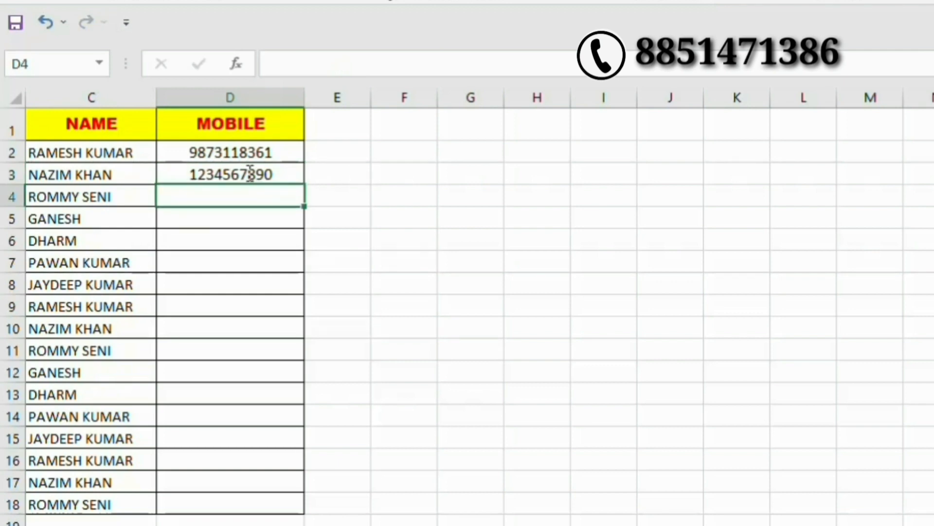
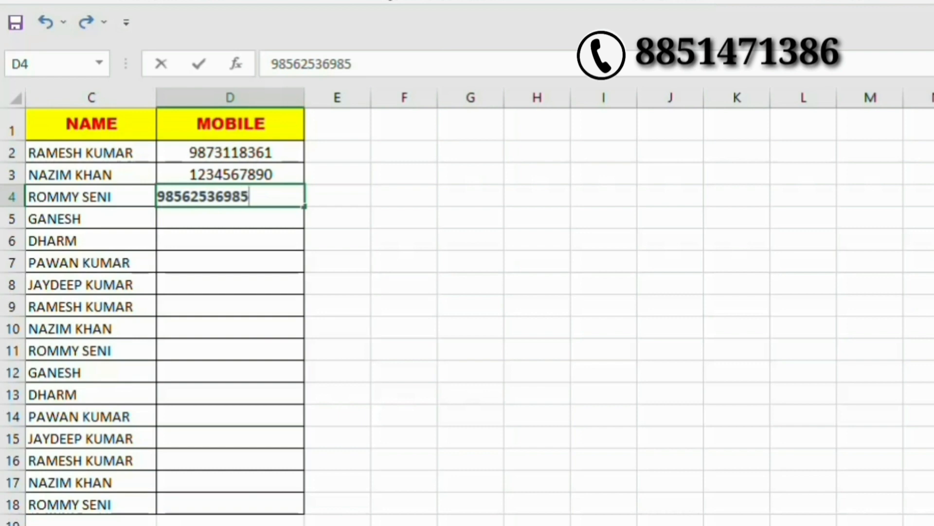
key("Return")
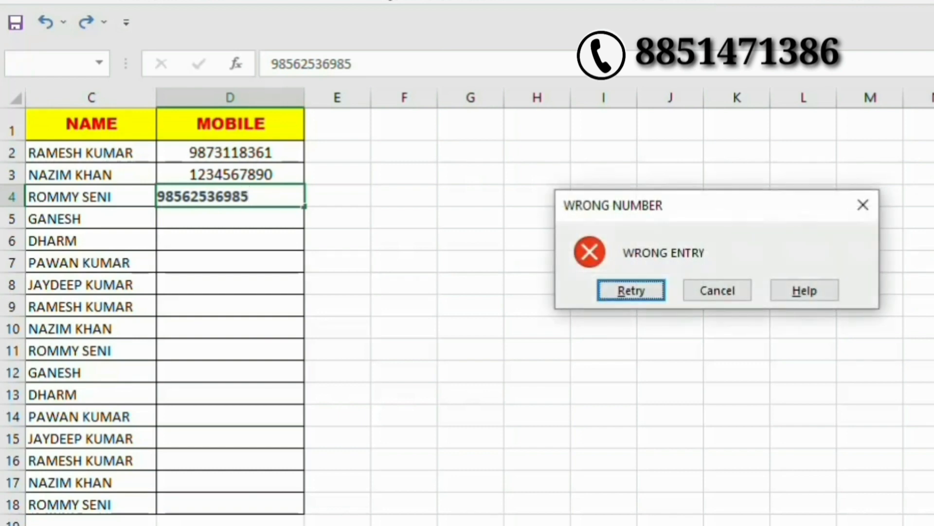
key("Return")
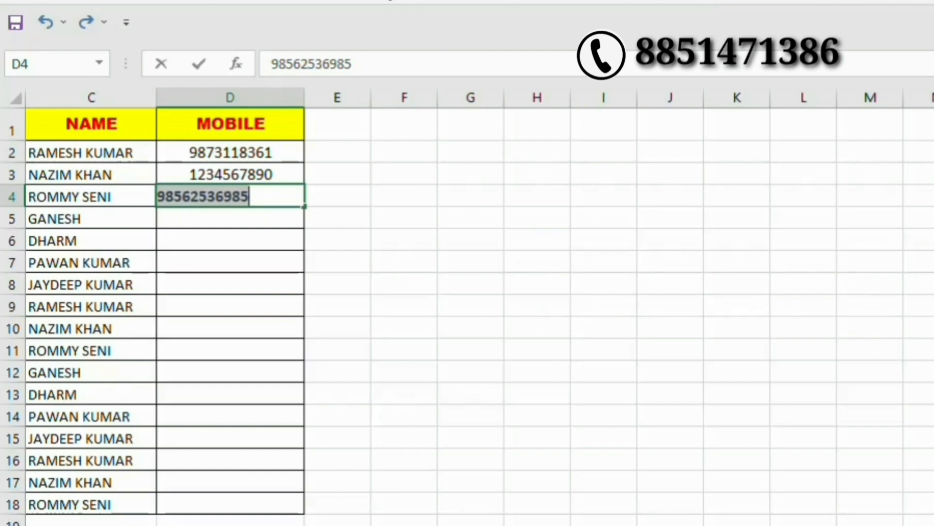
key("BackSpace")
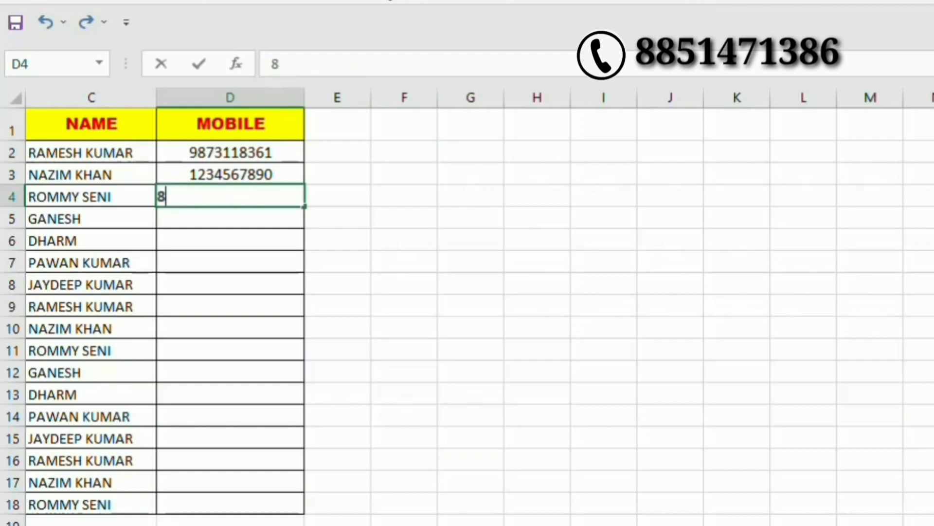
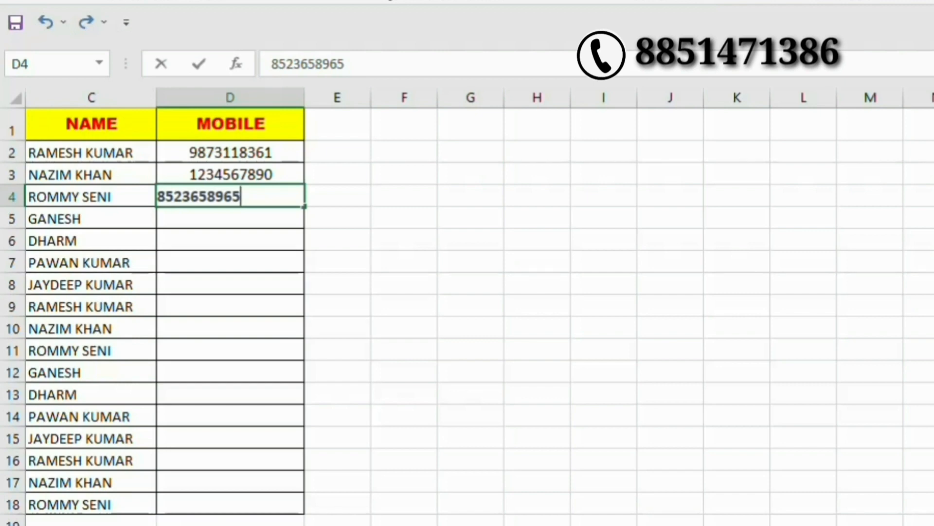
key("Return")
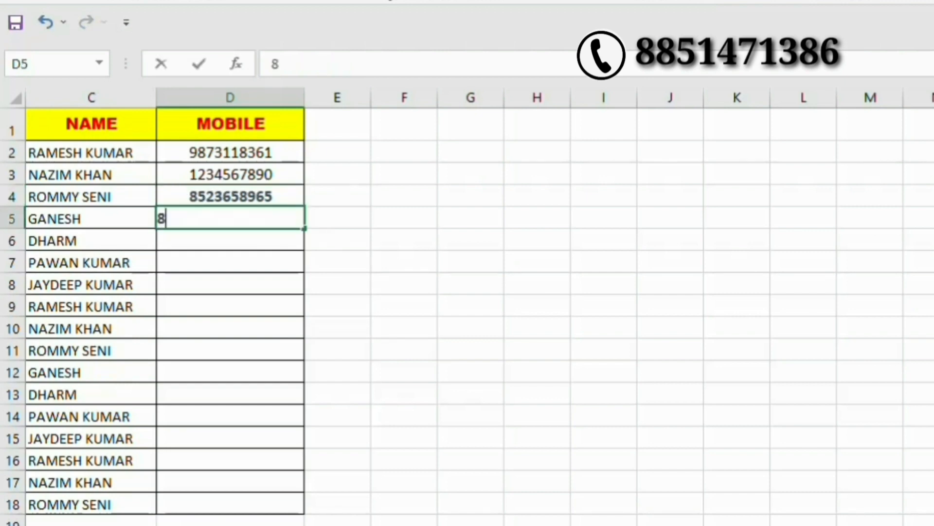
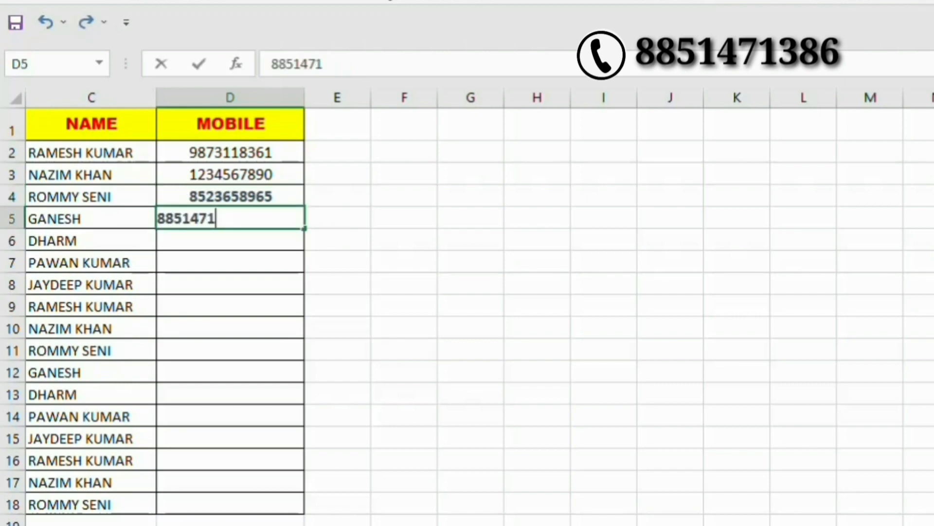
key("Return")
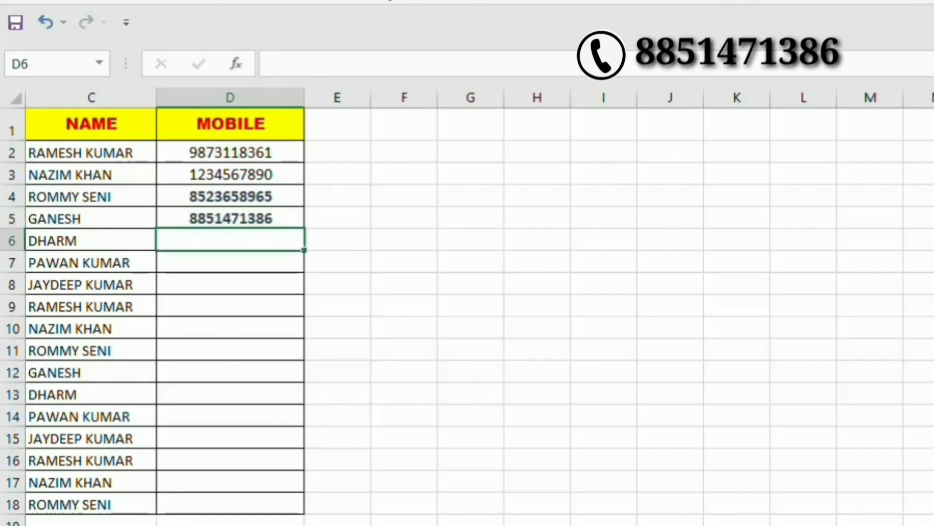
type("5222")
key("Return")
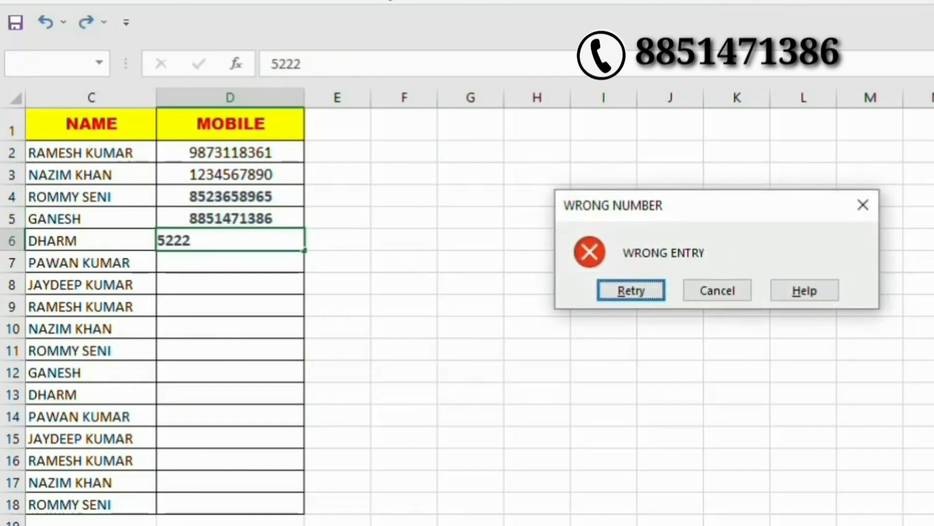
key("Return")
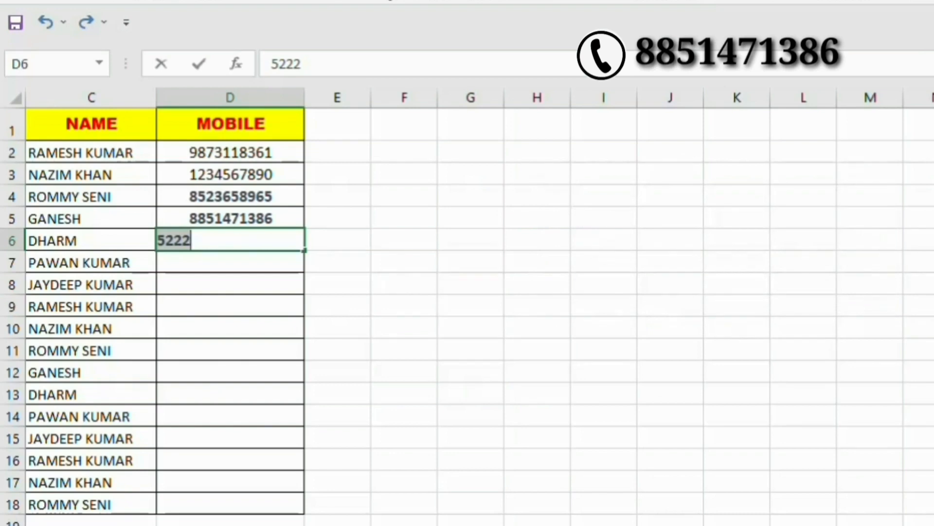
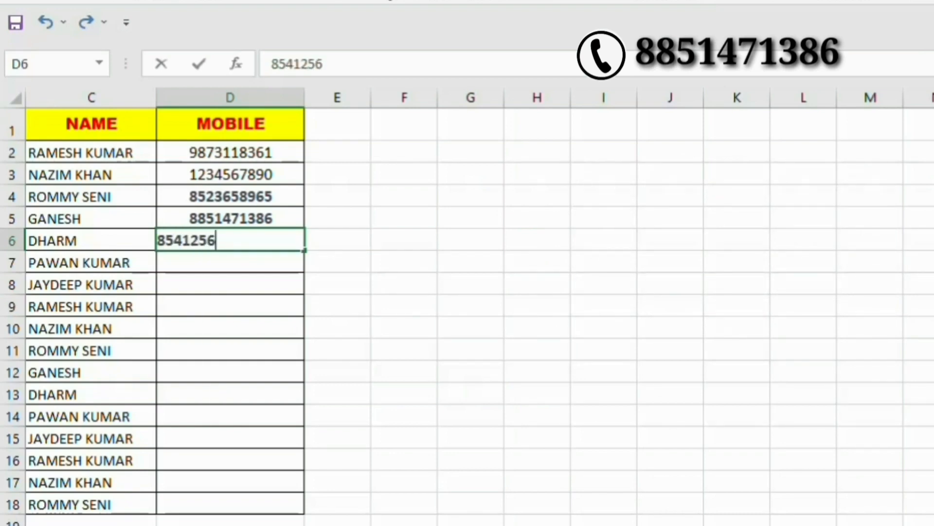
key("Return")
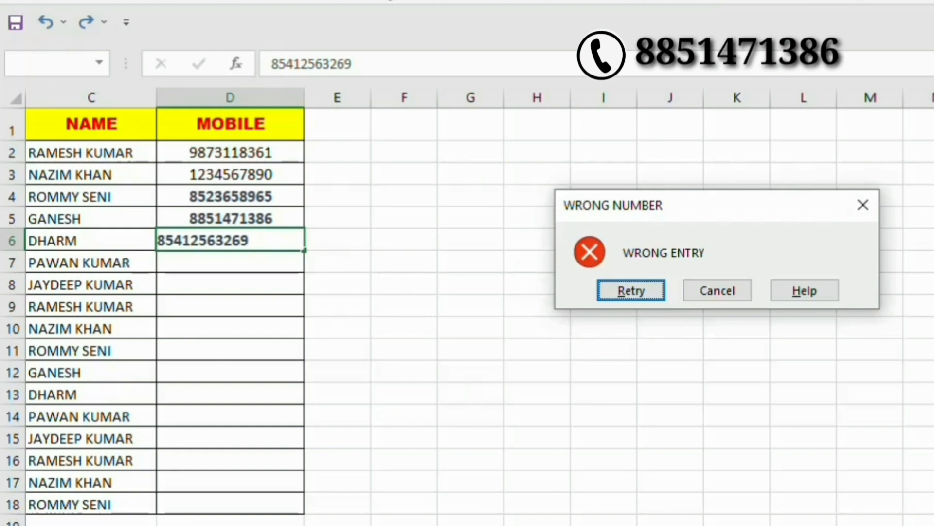
key("Return")
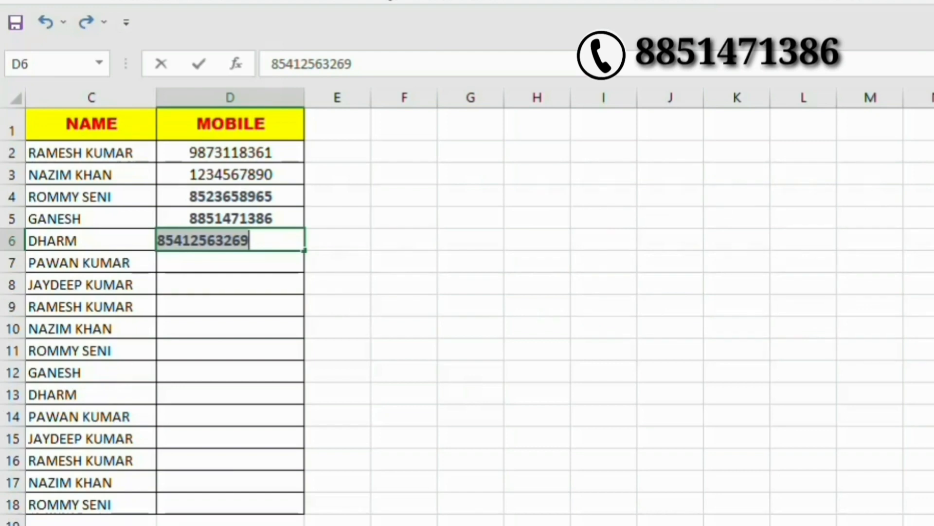
key("BackSpace")
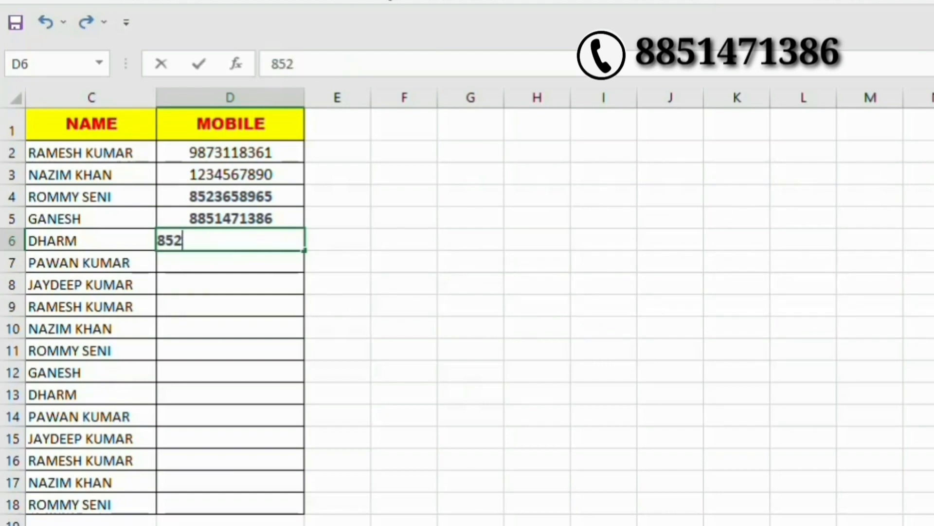
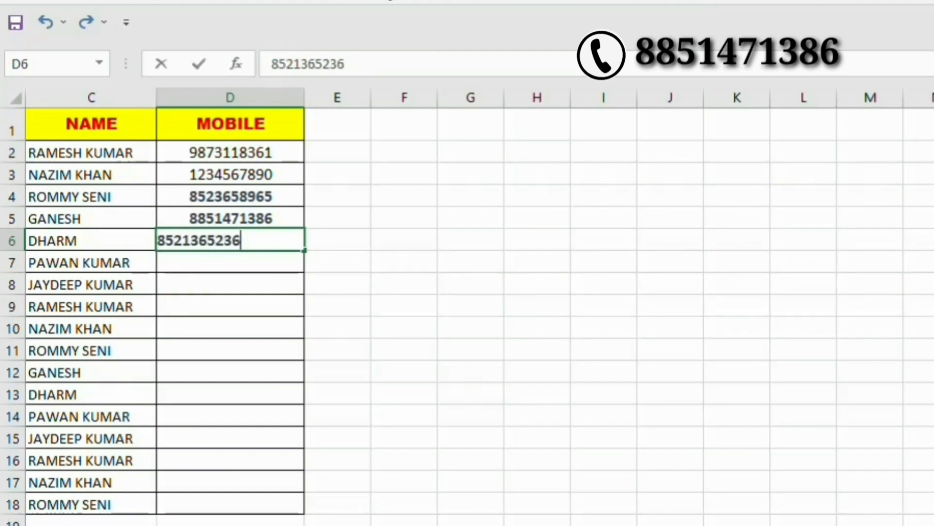
key("Return")
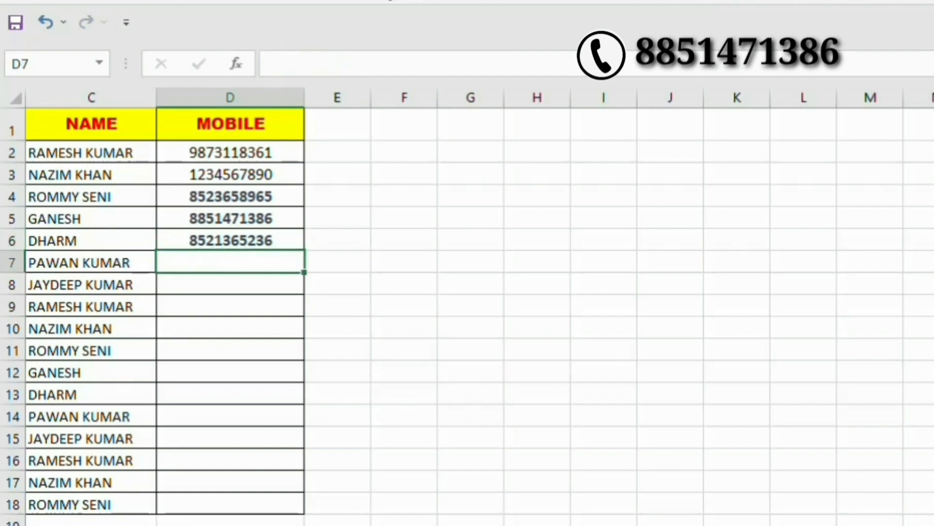
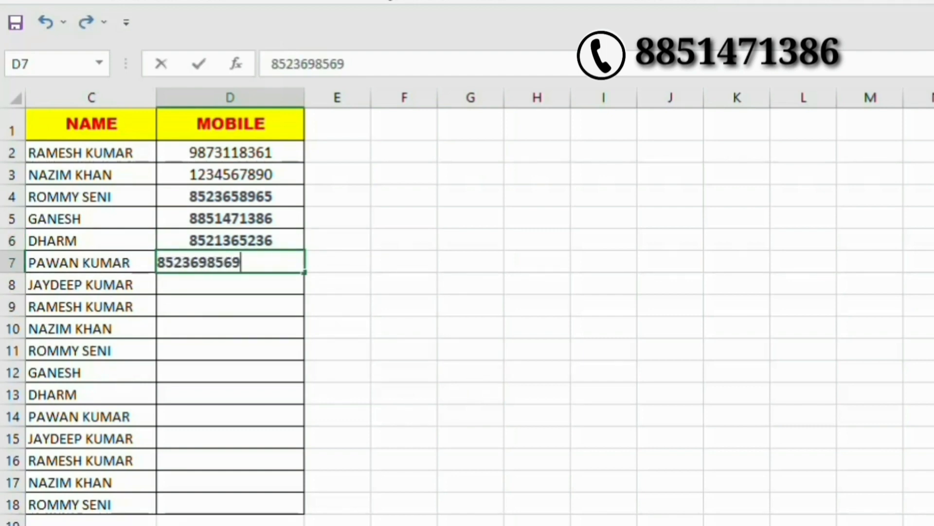
key("Return")
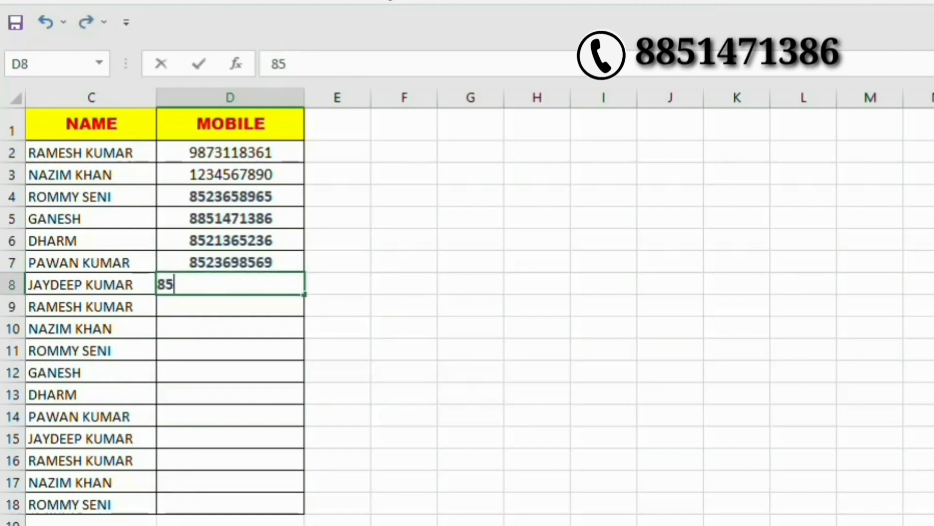
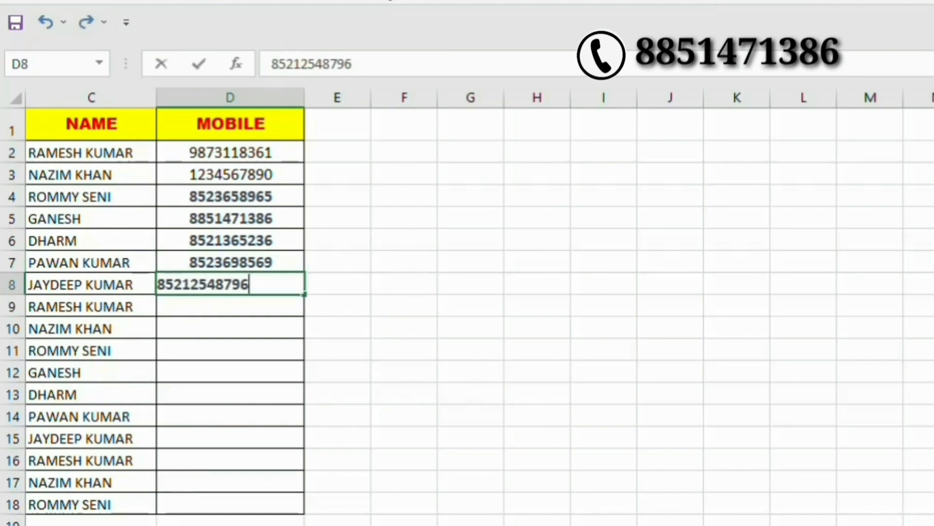
Fix the rejected eleven-digit number in D8 by deleting its extra trailing digit.
key("Return")
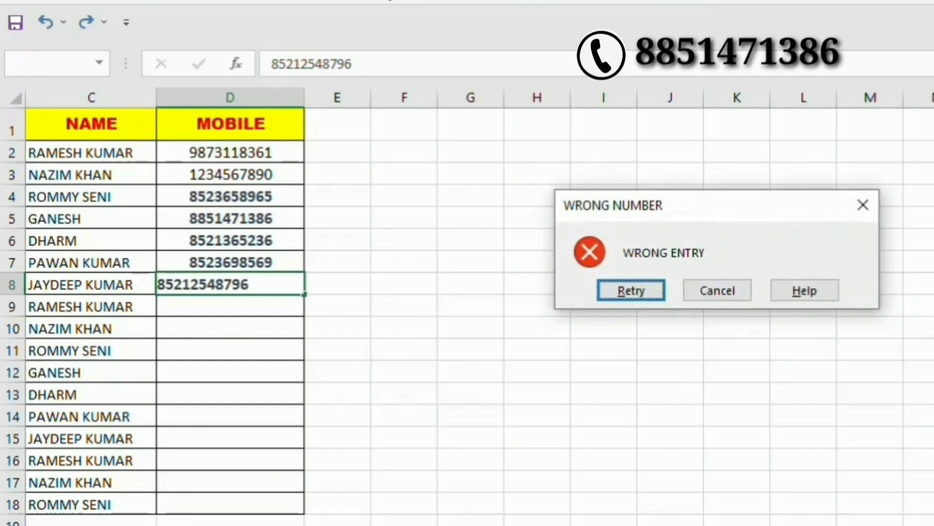
key("Return")
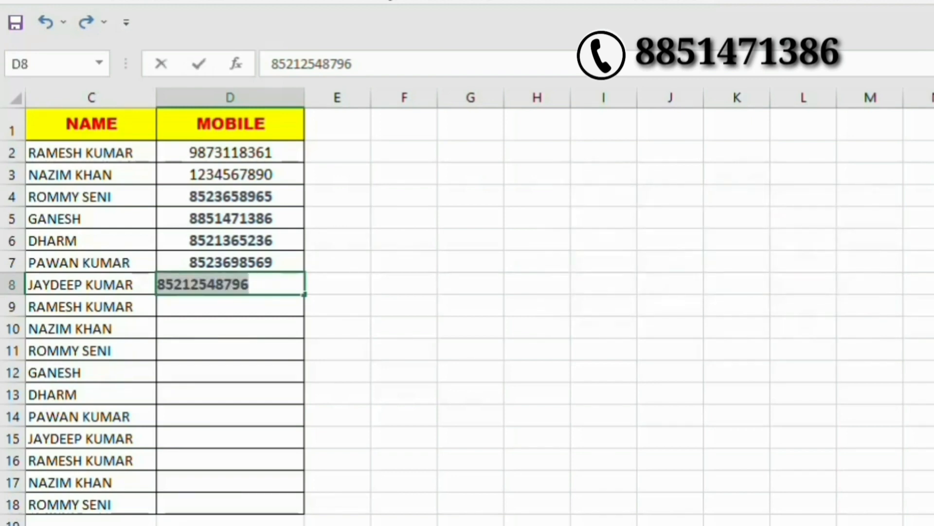
key("End")
key("BackSpace")
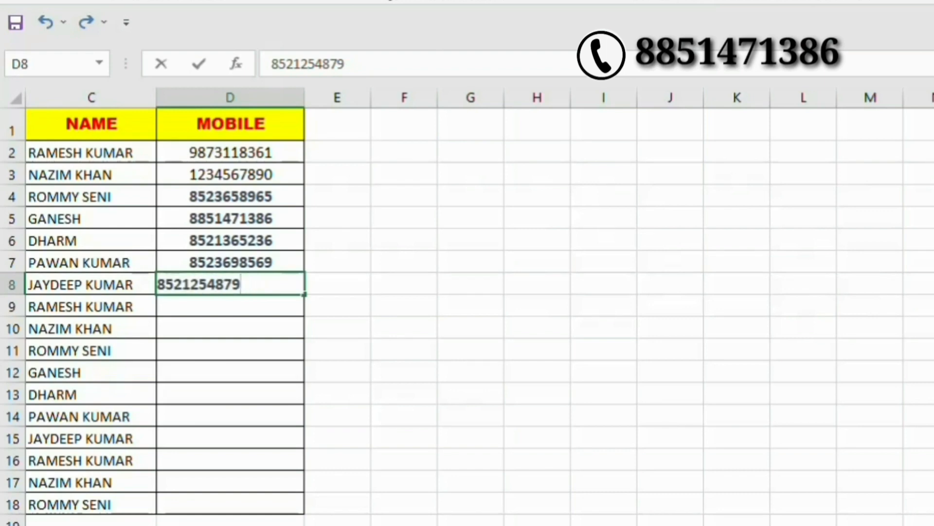
key("Return")
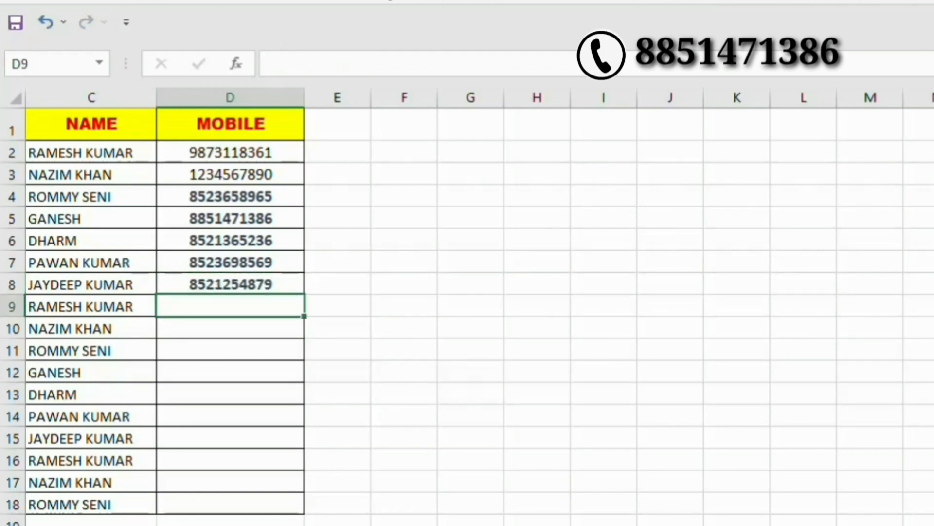
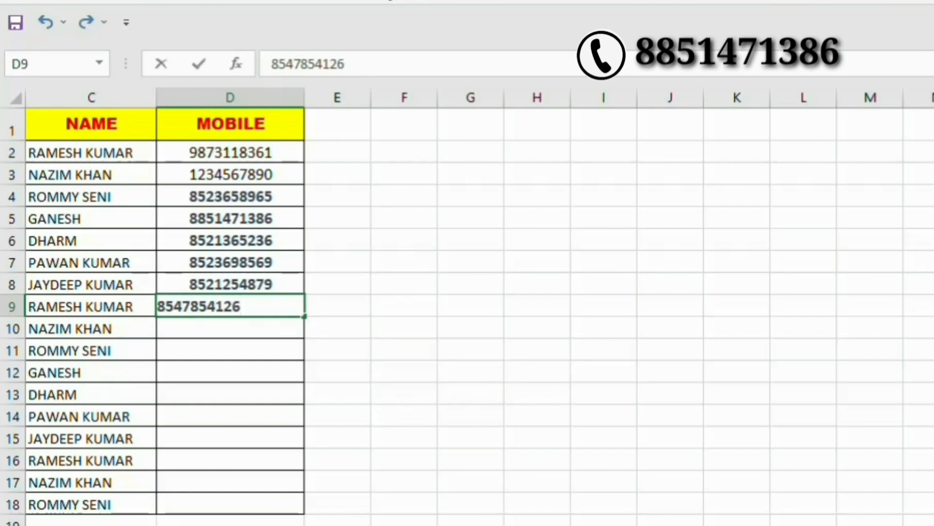
key("Return")
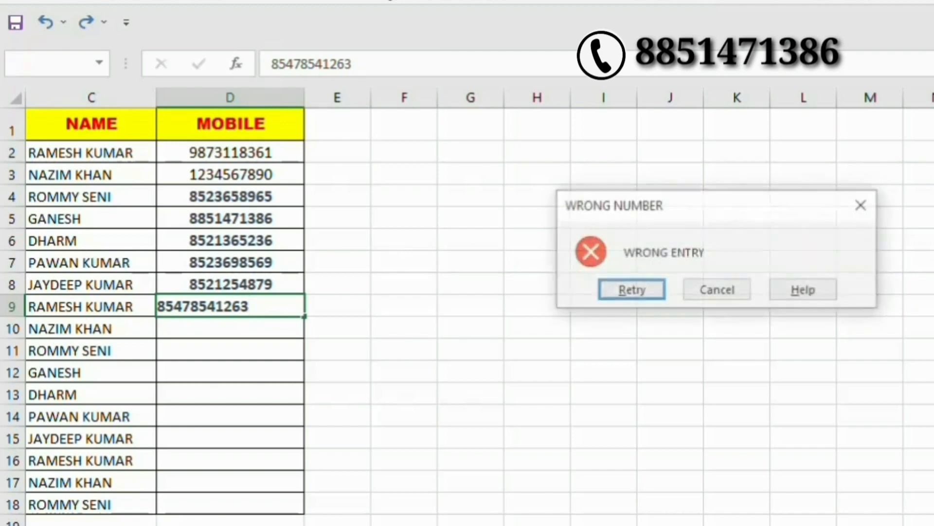
key("Return")
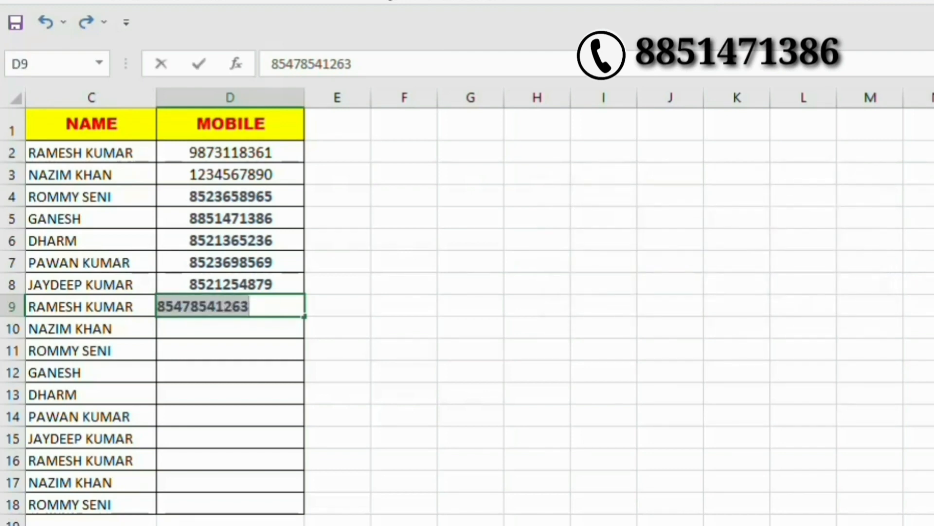
key("Return")
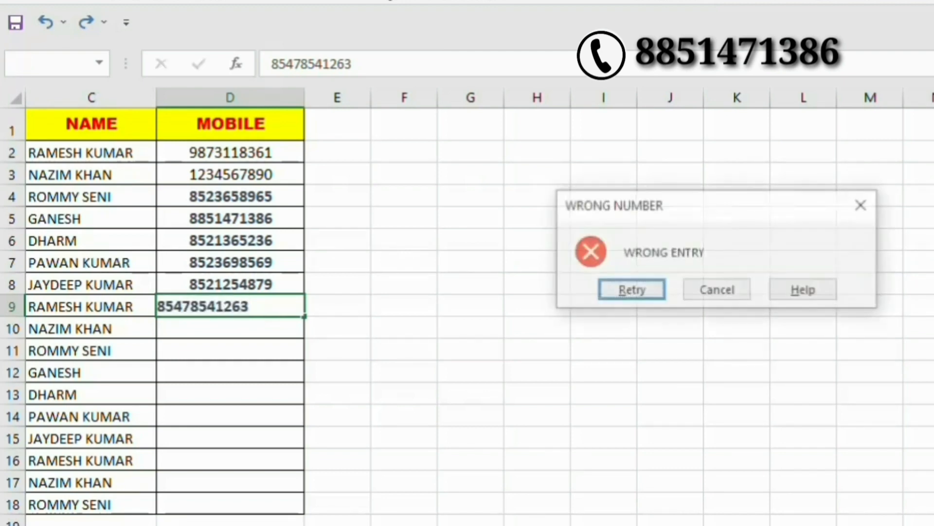
key("Return")
type("=")
key("Right")
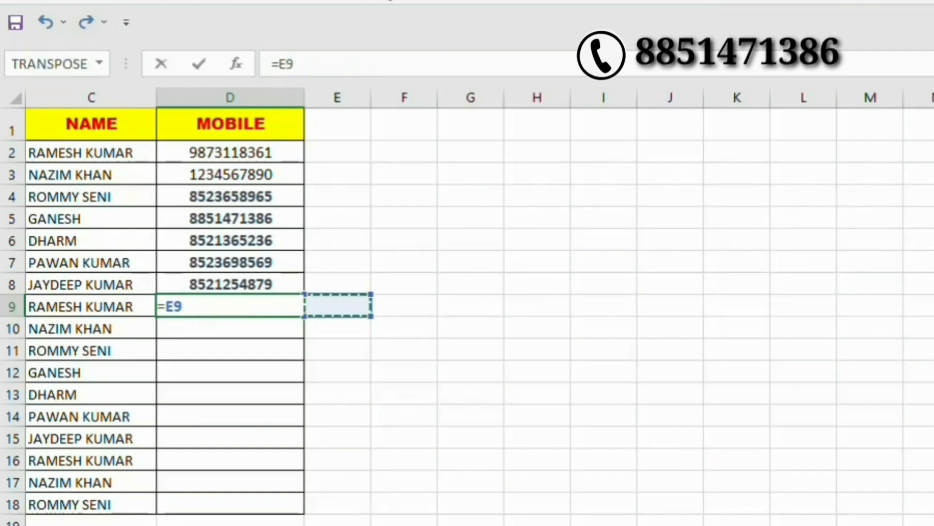
key("BackSpace")
key("BackSpace")
key("BackSpace")
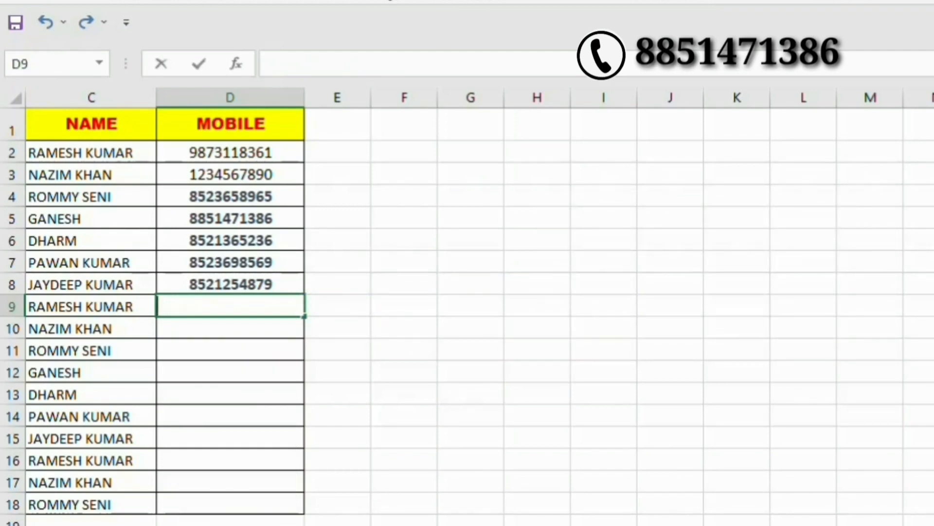
type("5555555555")
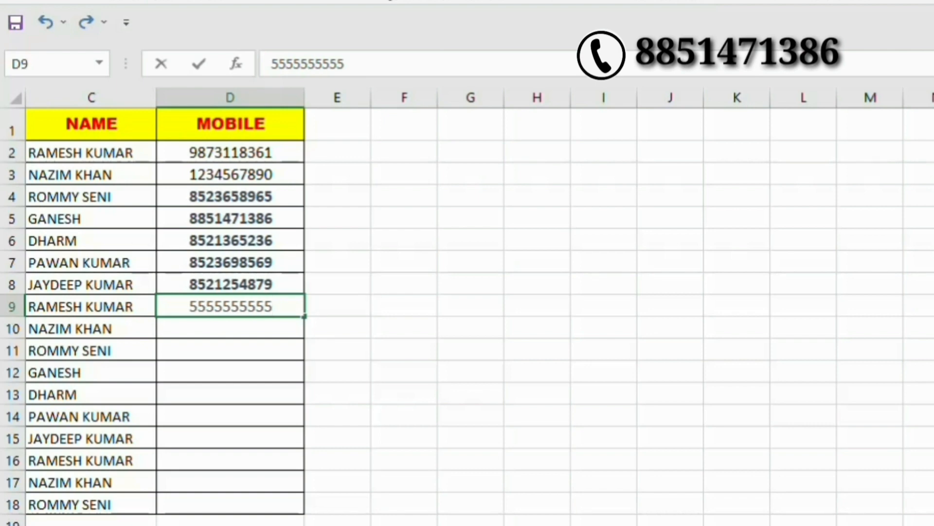
key("Return")
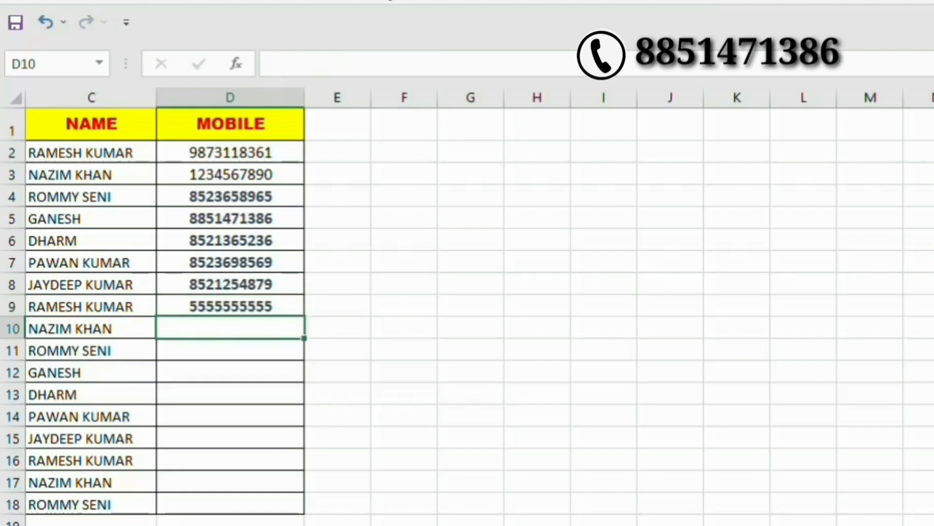
type("5263")
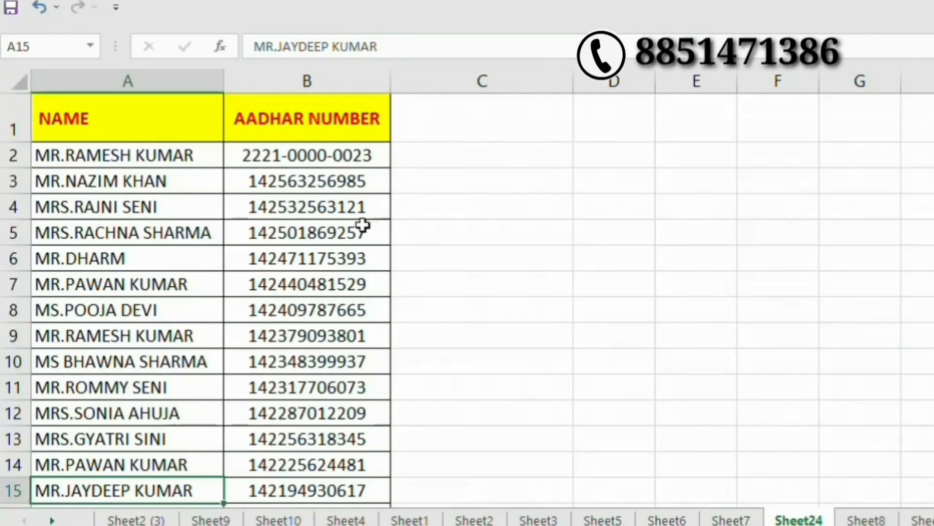
left_click(266, 158)
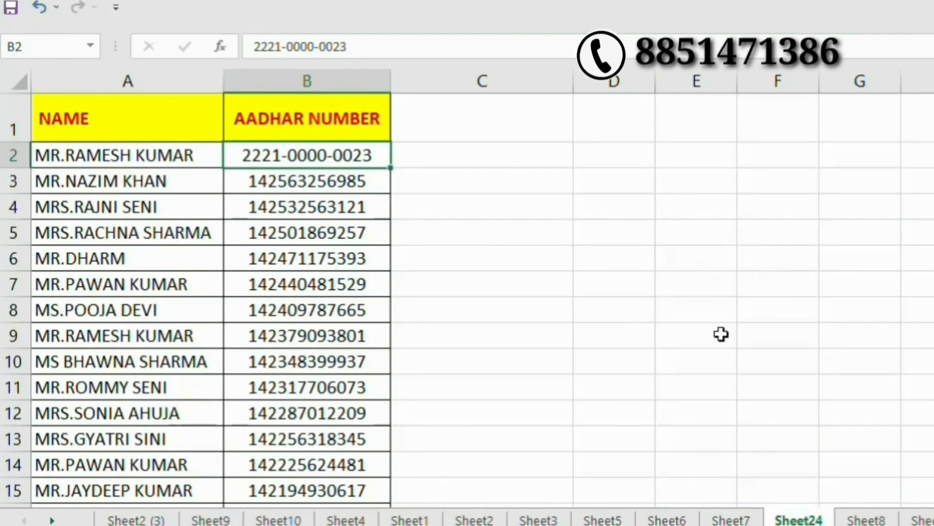
scroll(575, 340, "down", 2)
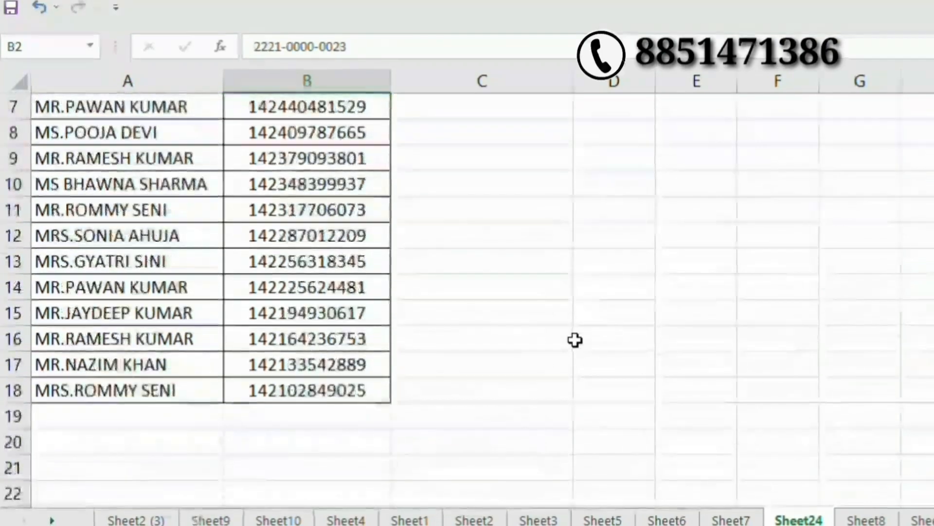
scroll(576, 339, "up", 2)
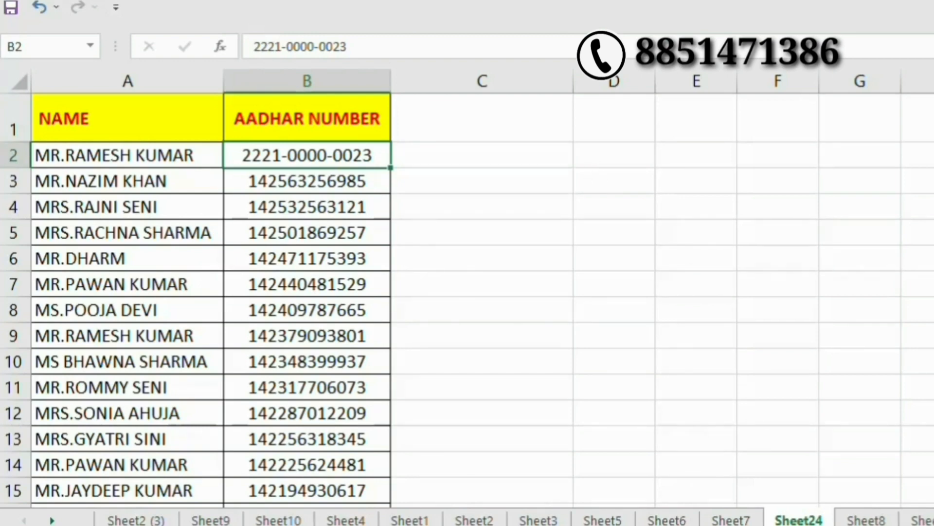
left_click(482, 232)
left_click_drag(333, 182, 345, 433)
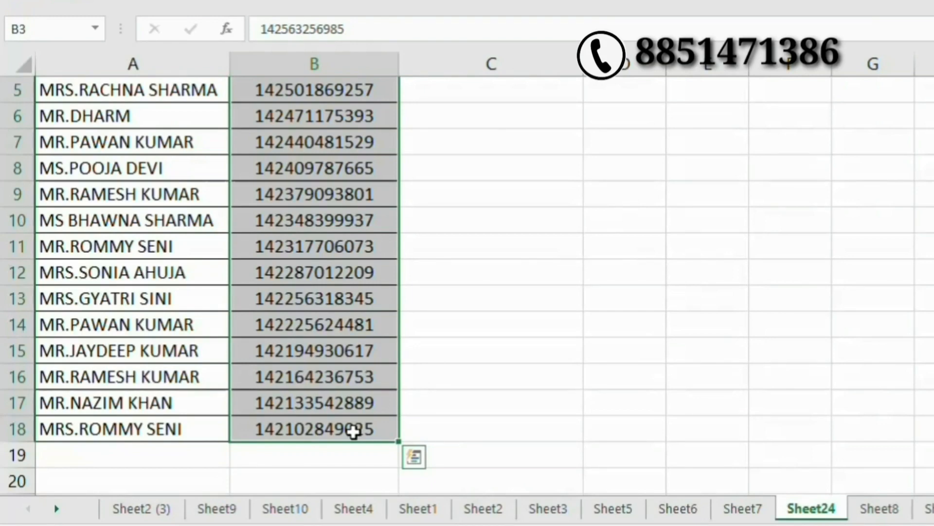
scroll(476, 367, "up", 2)
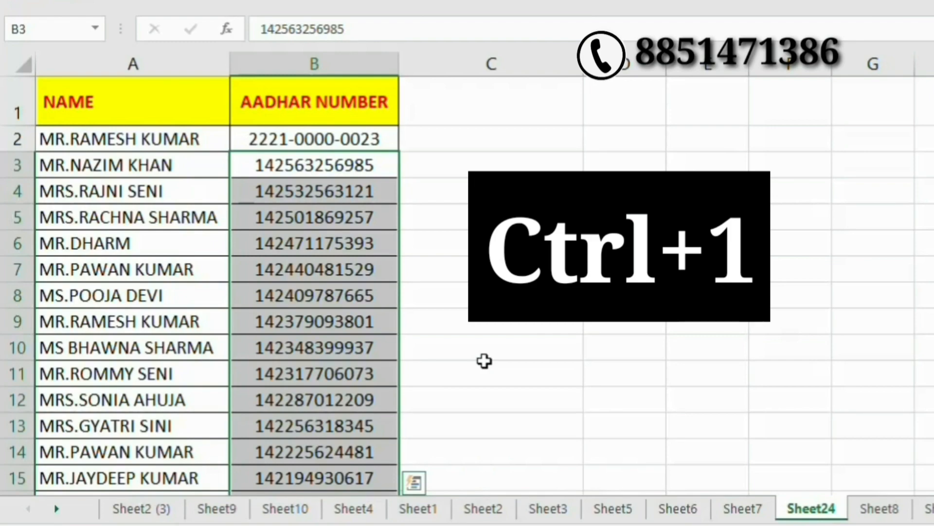
key("ctrl+1")
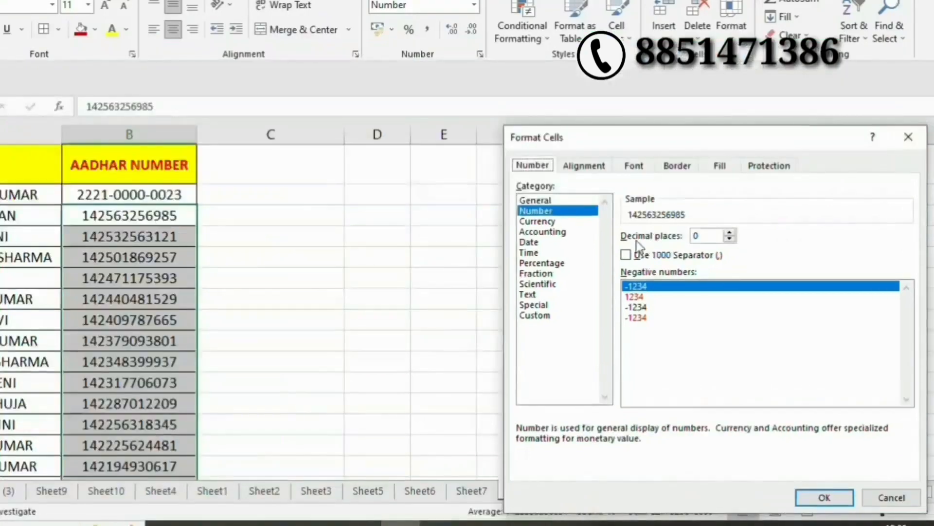
left_click(544, 320)
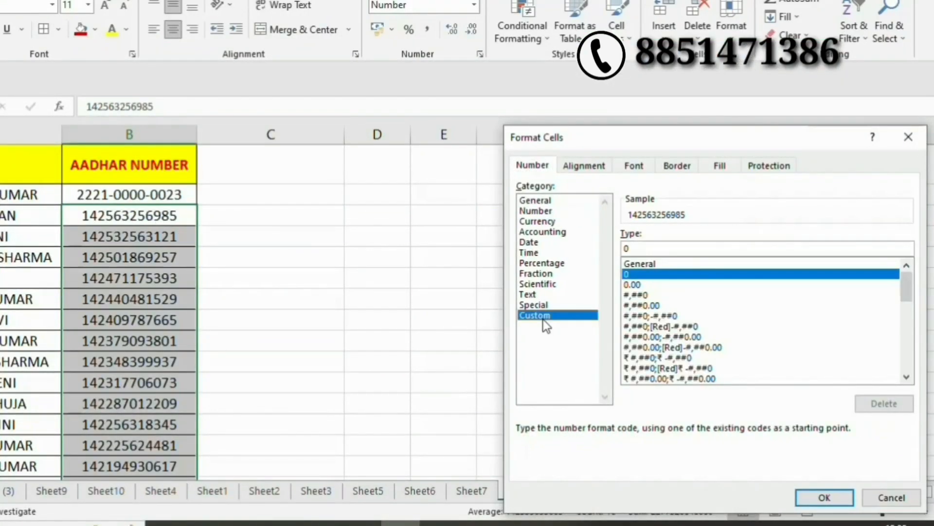
left_click(652, 249)
type("00")
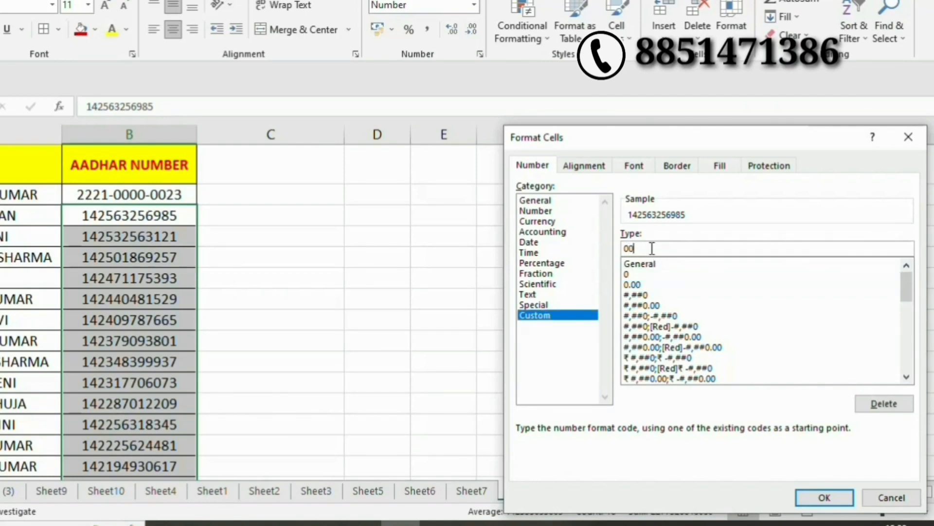
type("0-0000-0000")
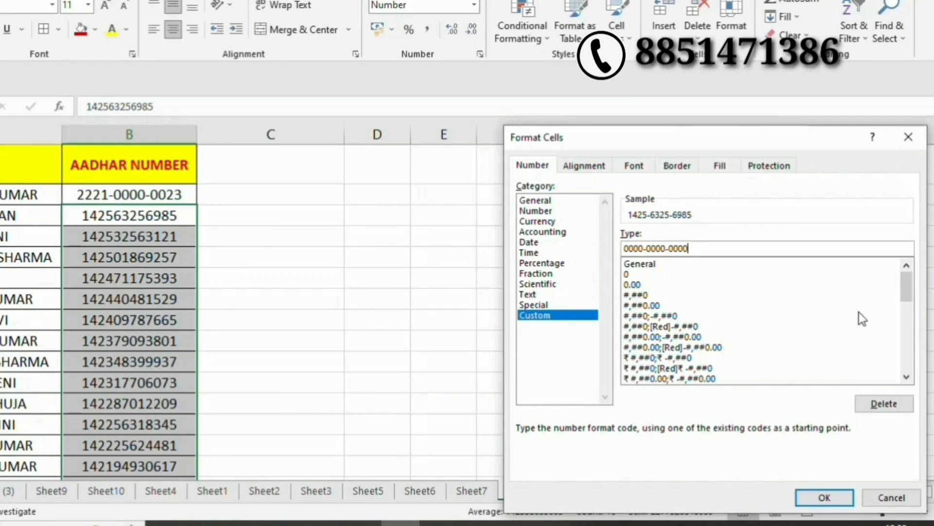
left_click(826, 498)
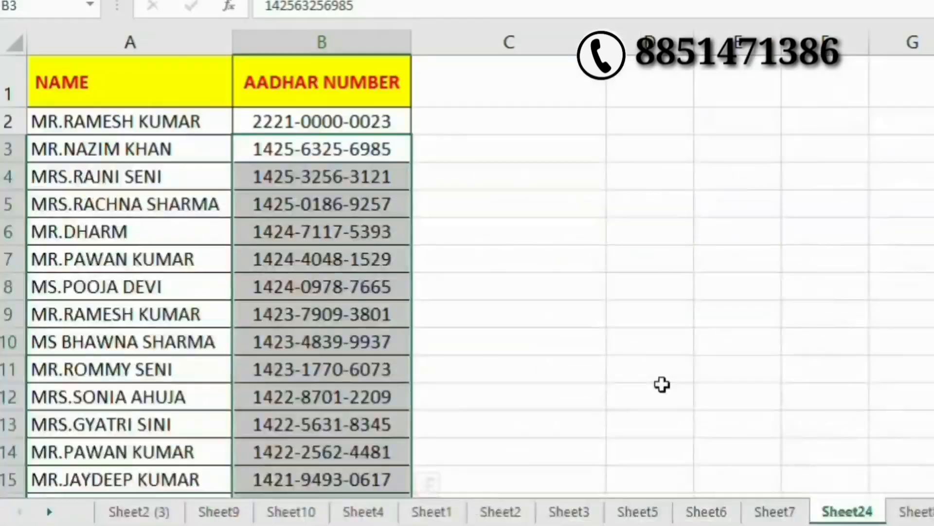
Deselect the Aadhar column and scroll the sheet down and back up.
left_click(387, 396)
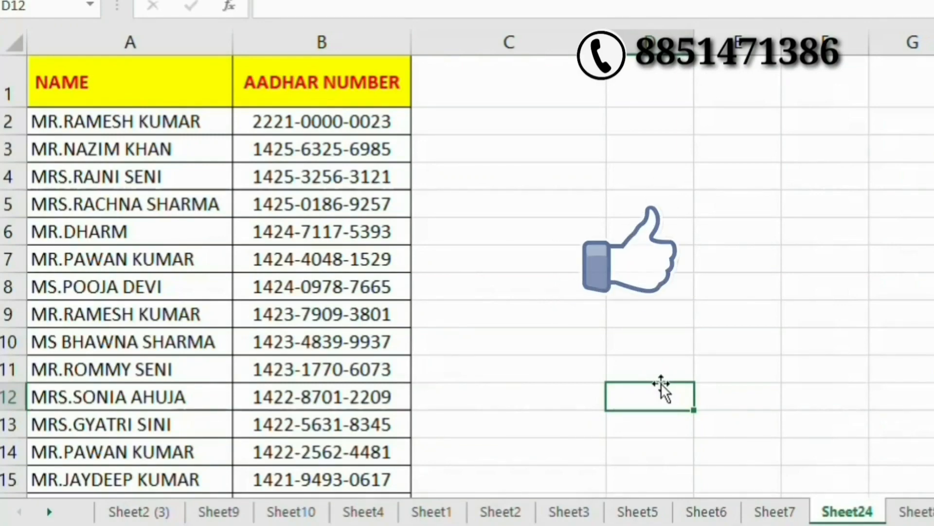
scroll(662, 382, "down", 3)
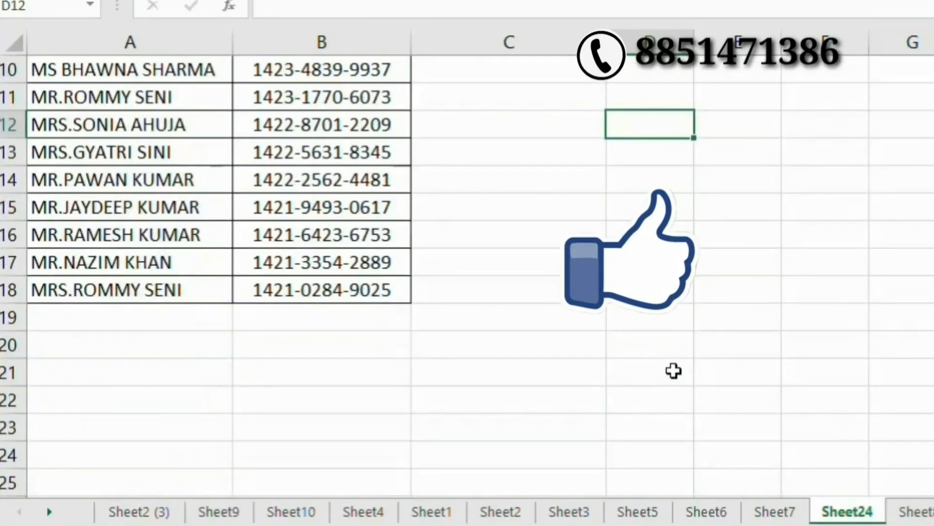
scroll(670, 373, "up", 3)
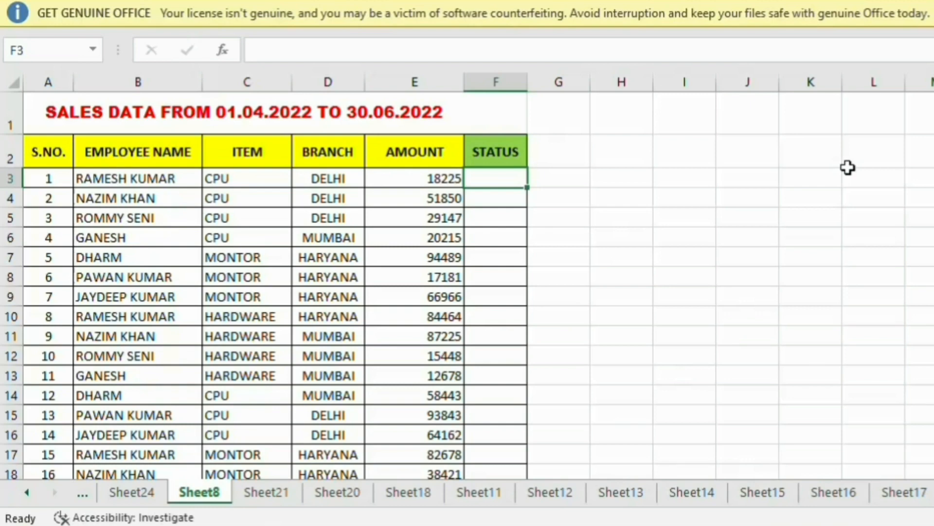
Type trial statuses AVERAGE, BEST and AVERAGE into F3:F5.
type("AVERAGE")
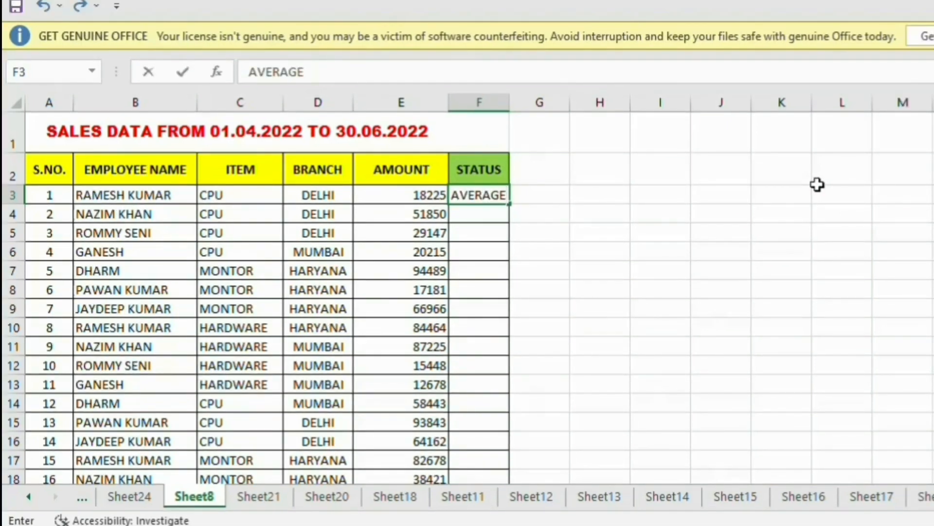
key("Return")
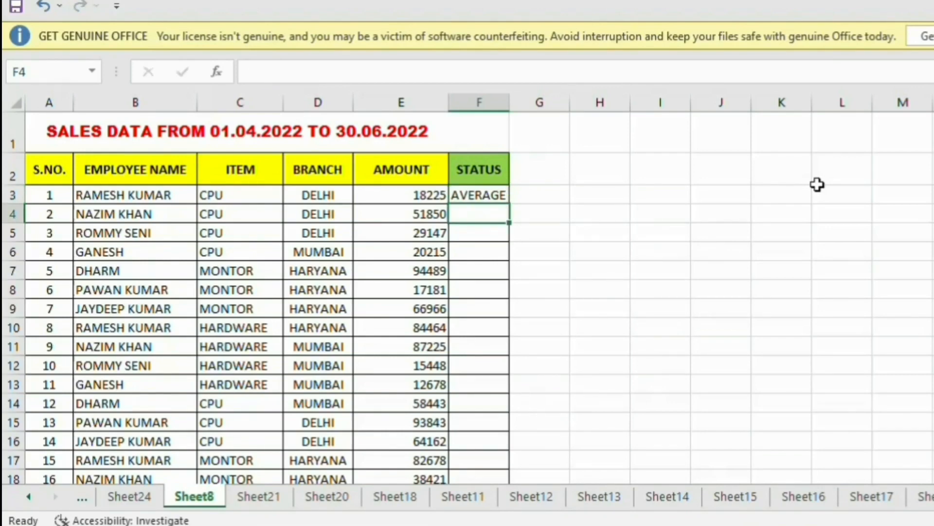
type("BES")
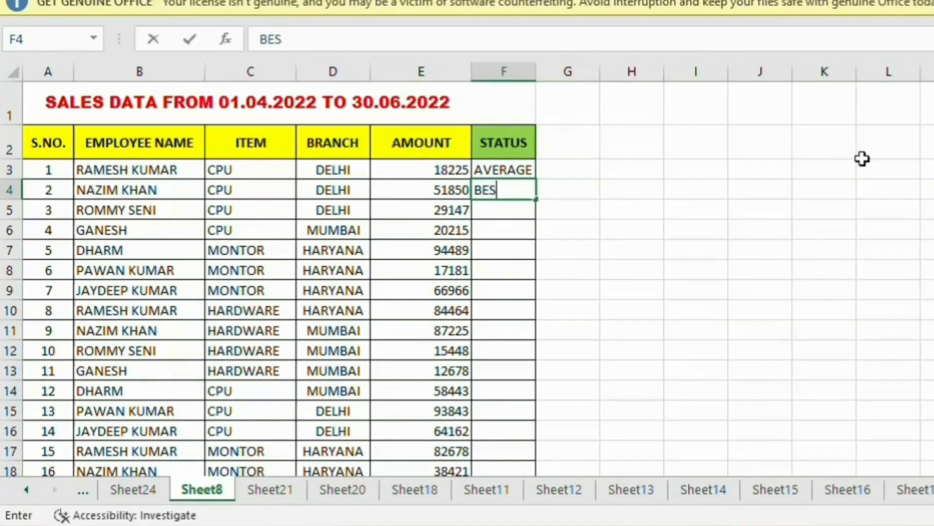
type("T")
key("Return")
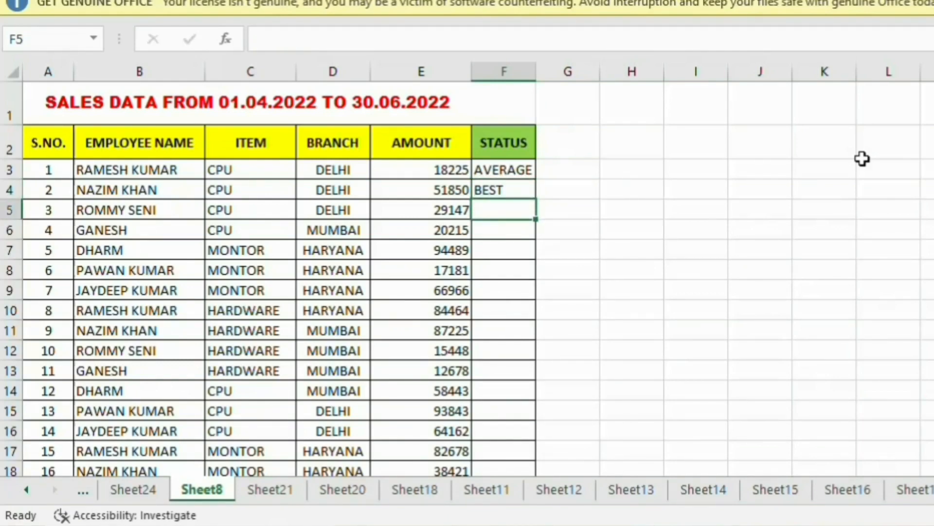
type("A")
key("Return")
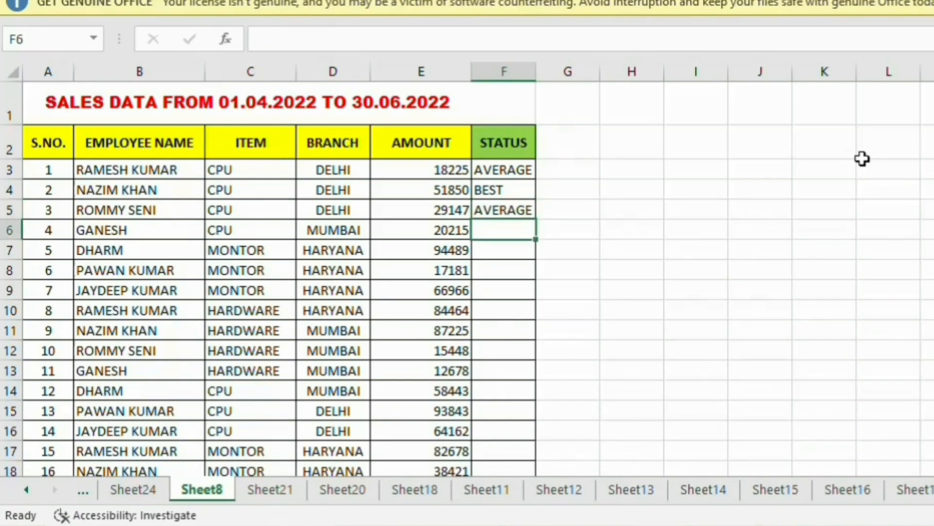
Select the three trial statuses and undo them, leaving F3:F5 empty.
key("Up")
key("Up")
key("Up")
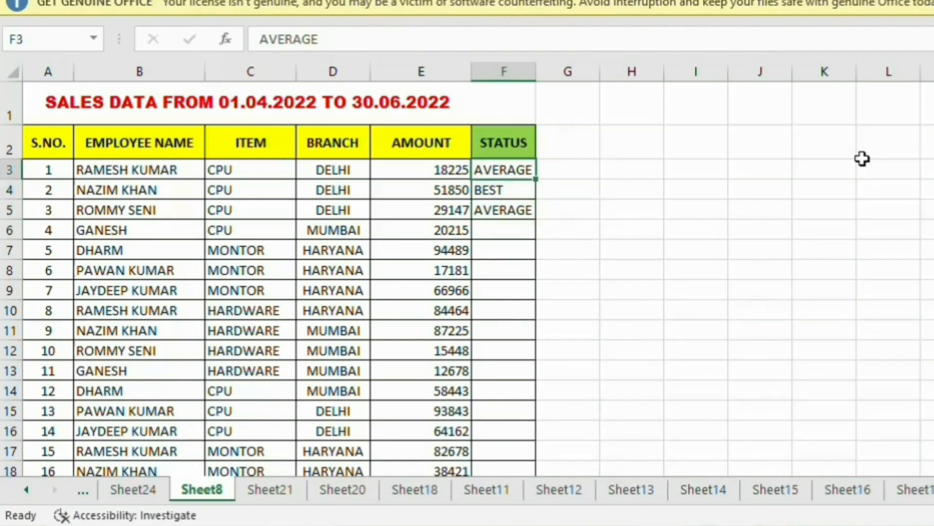
key("shift+Down")
key("shift+Down")
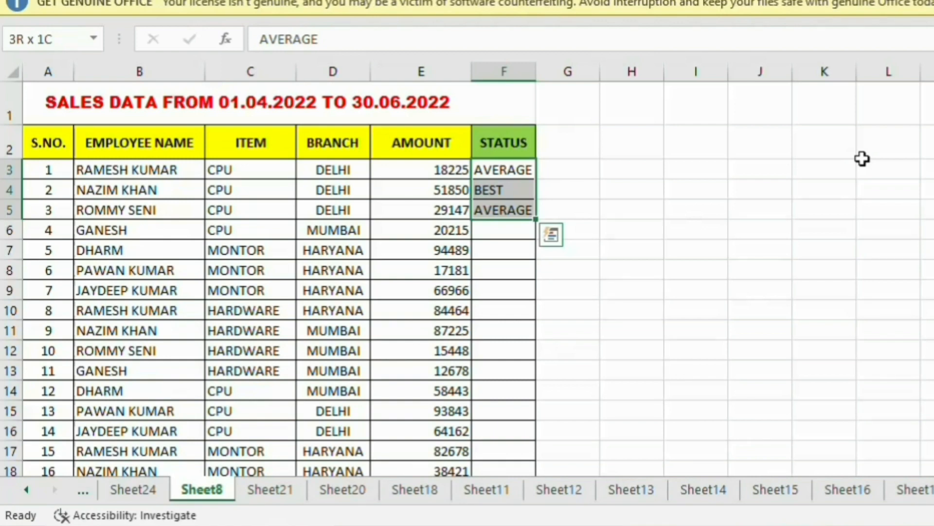
key("ctrl+z")
key("ctrl+z")
key("ctrl+z")
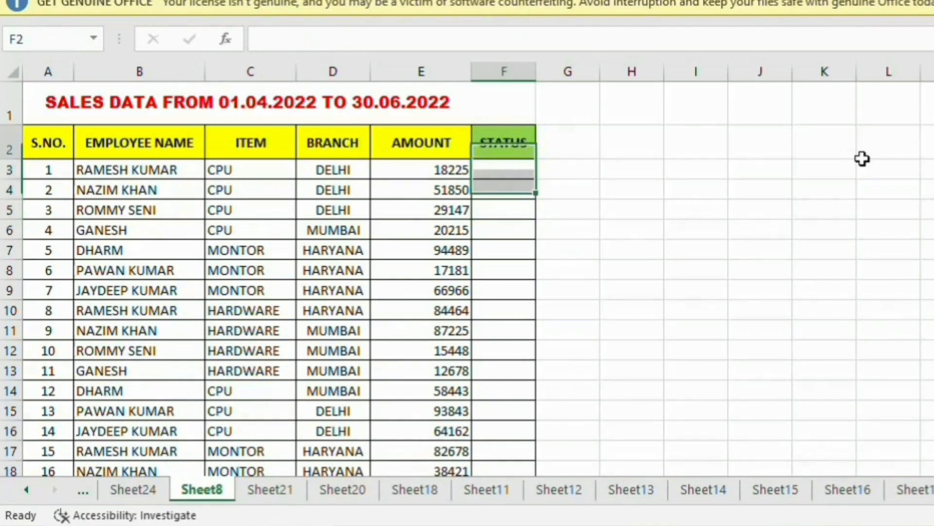
Enter =IF(E3>50000,"BEST","AVERAGE") in F3, which returns AVERAGE.
type("=IF")
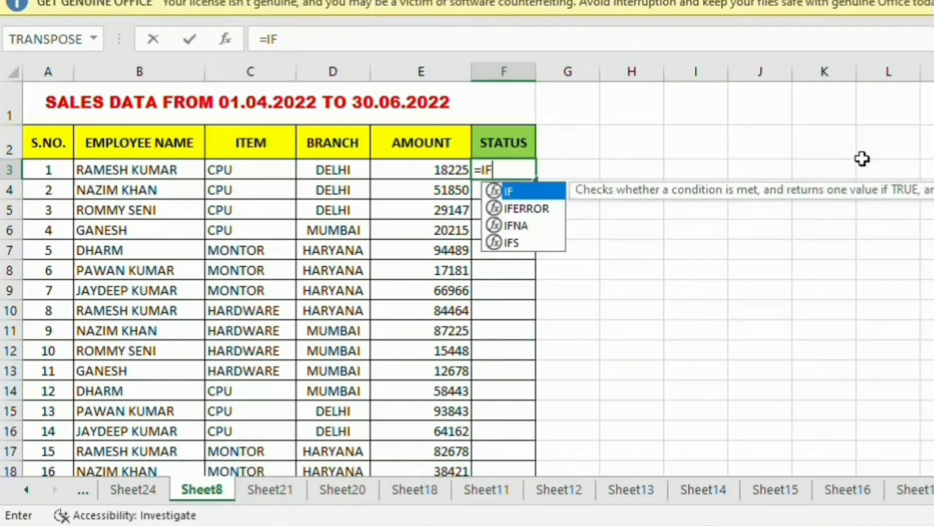
type("(")
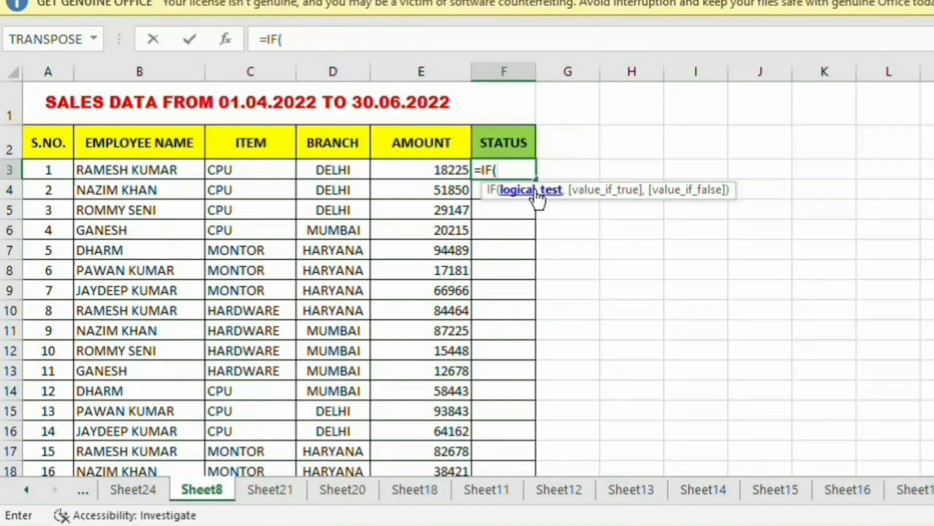
left_click(417, 168)
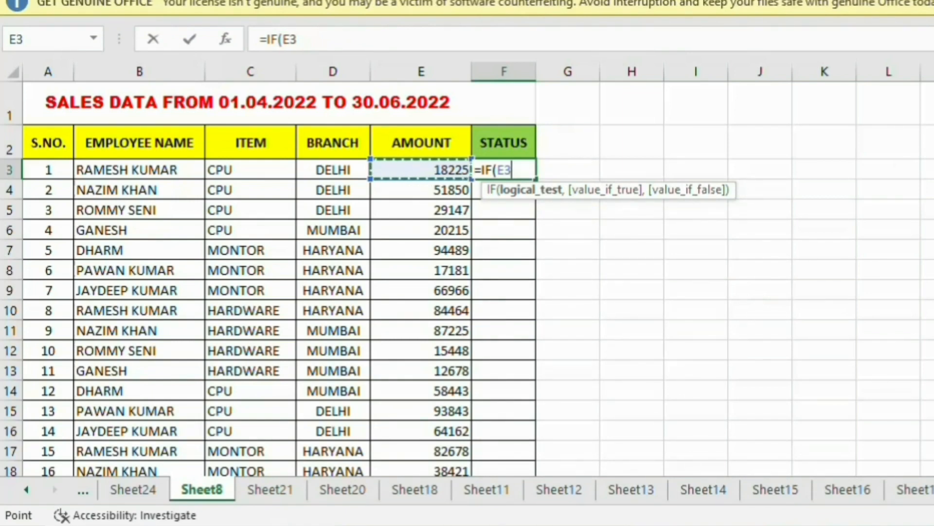
type(">")
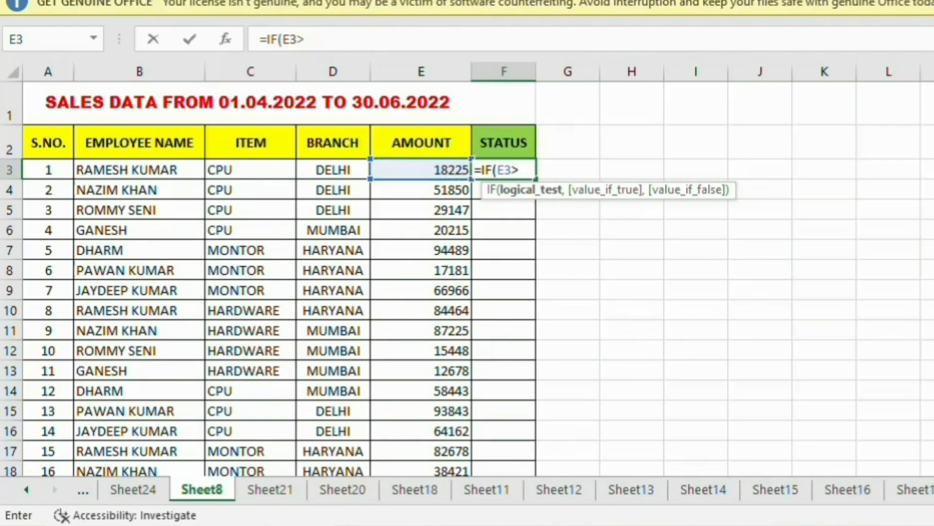
type("50000")
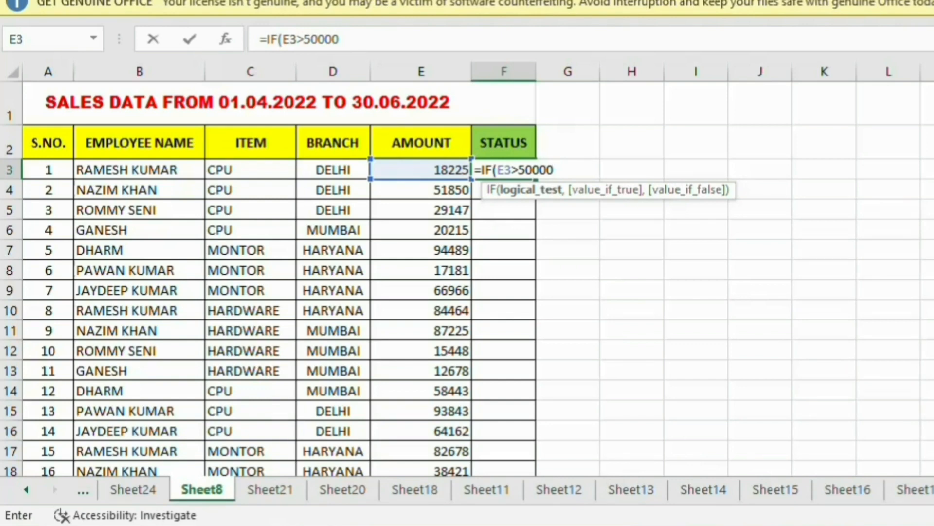
type(",")
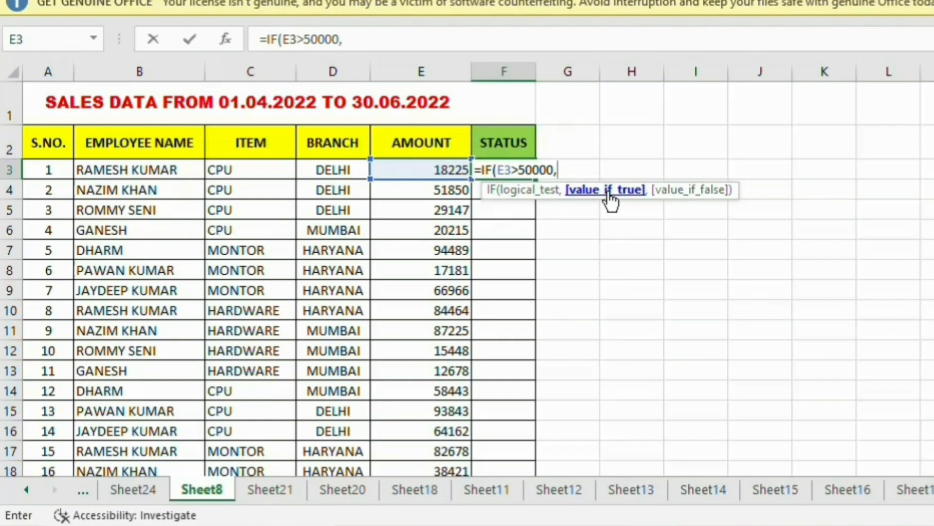
type("\"BEST")
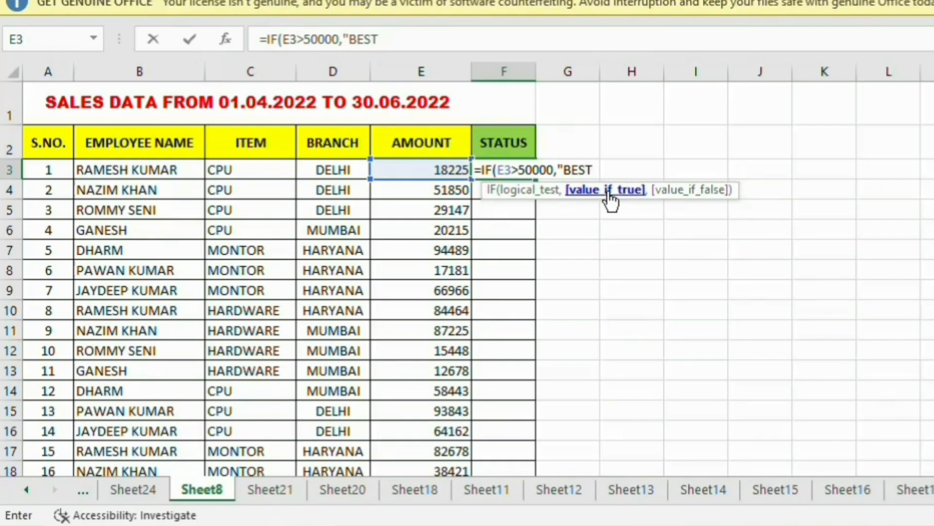
type("\",")
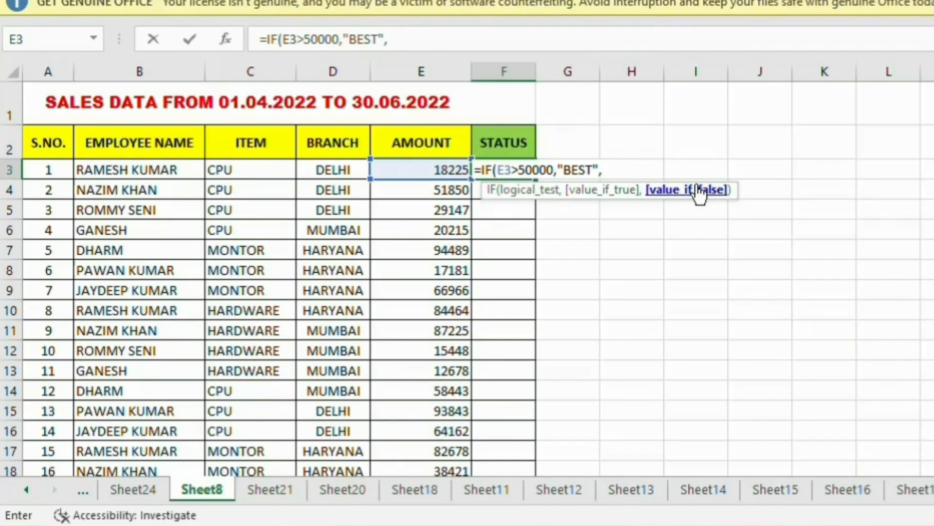
type("\"AVERAGE")
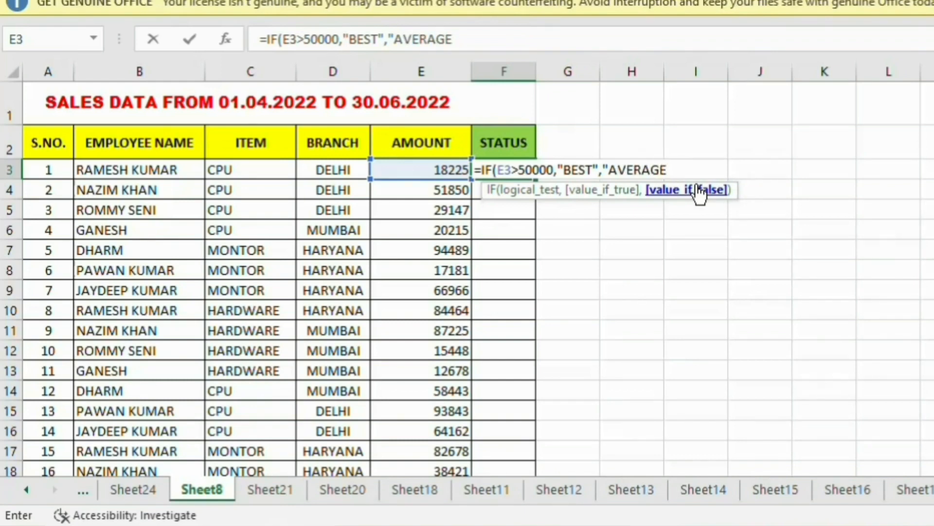
type("\")")
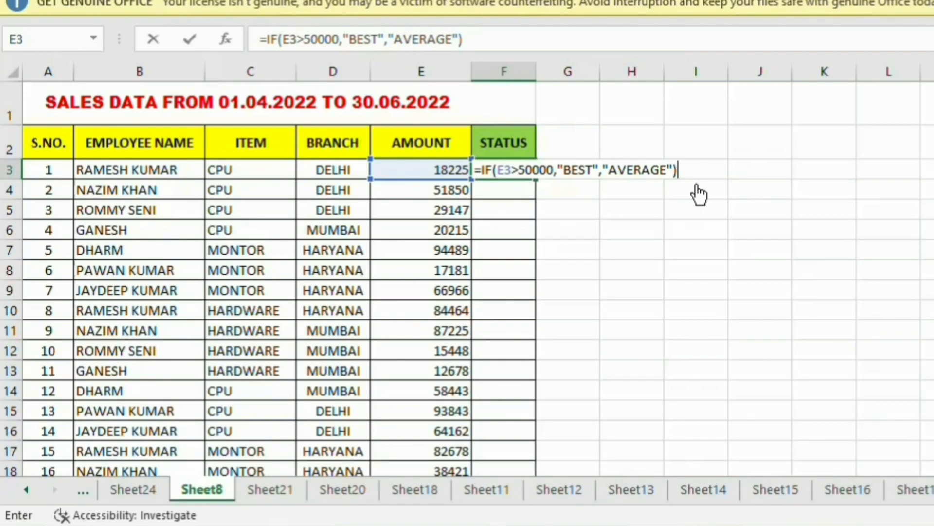
key("Return")
key("Up")
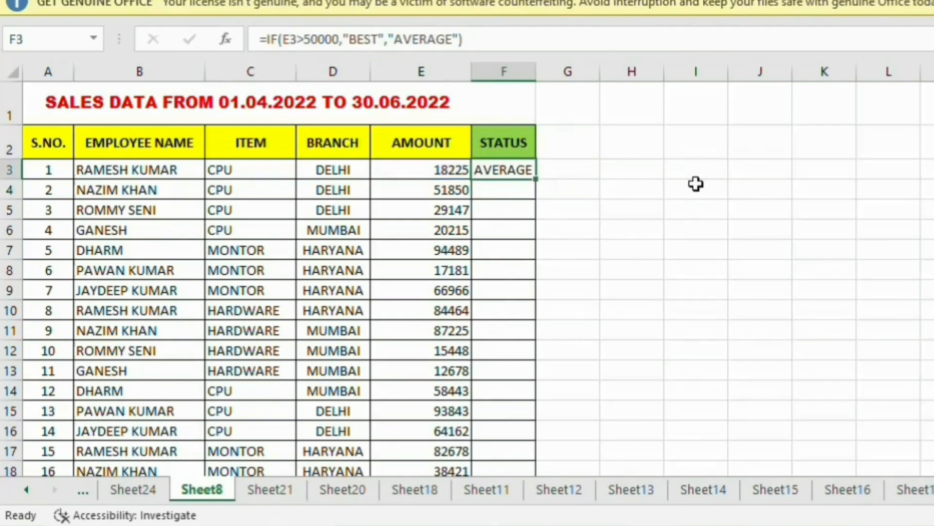
Copy F3's status formula down the STATUS column and spot-check the copied rows.
key("shift+Down")
key("shift+Down")
key("shift+Down")
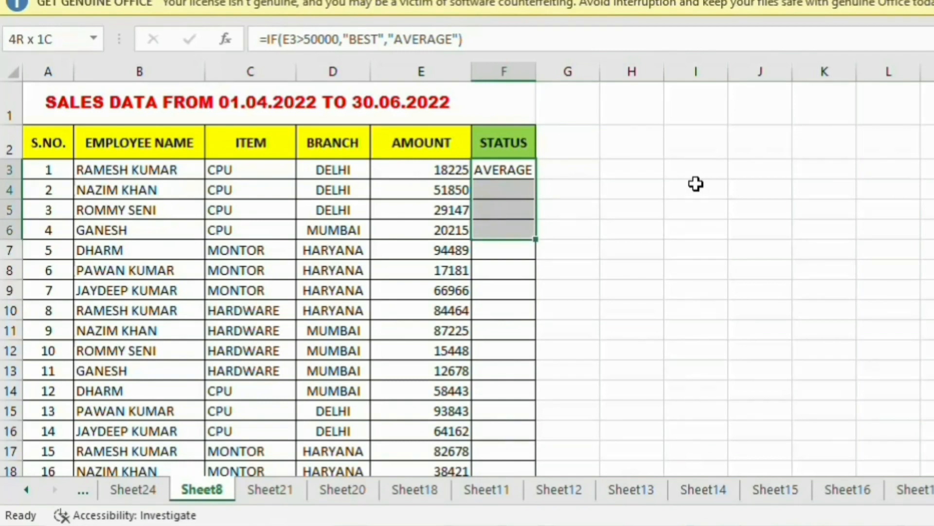
left_click(508, 172)
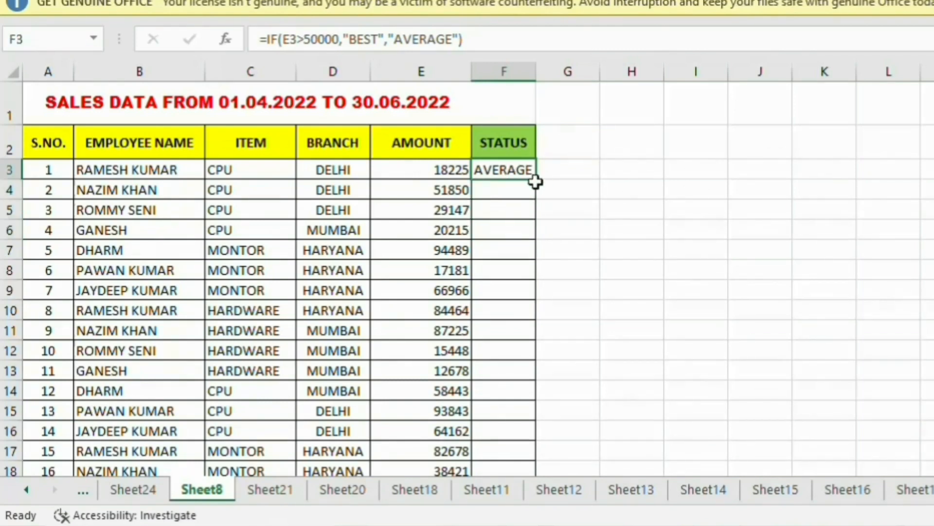
double_click(536, 181)
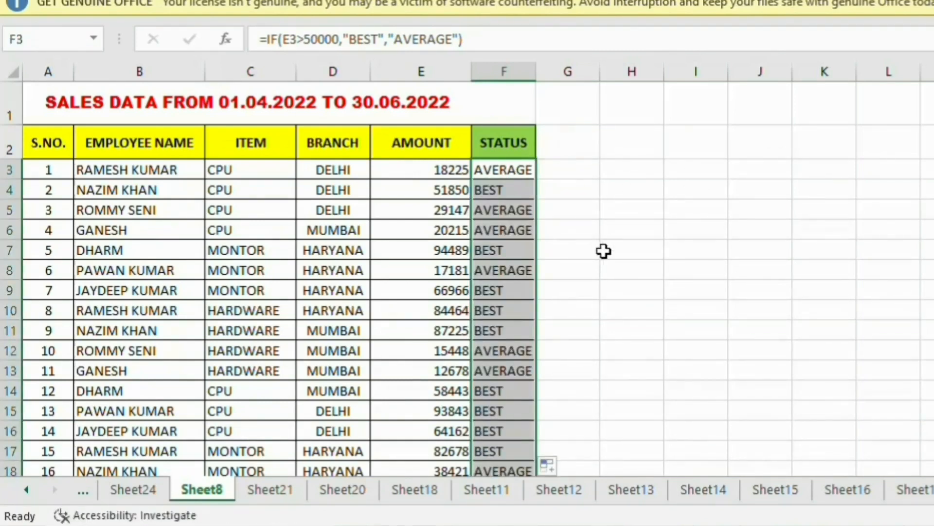
left_click(455, 189)
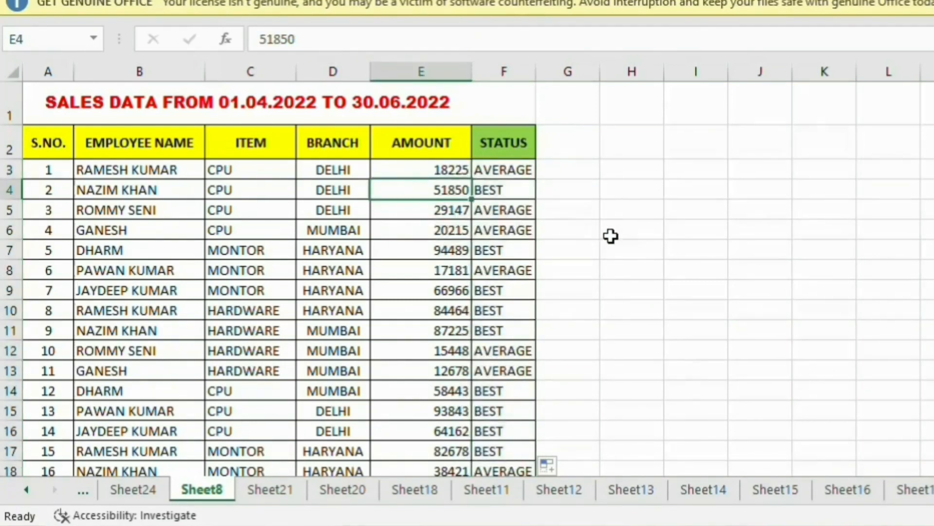
left_click(481, 251)
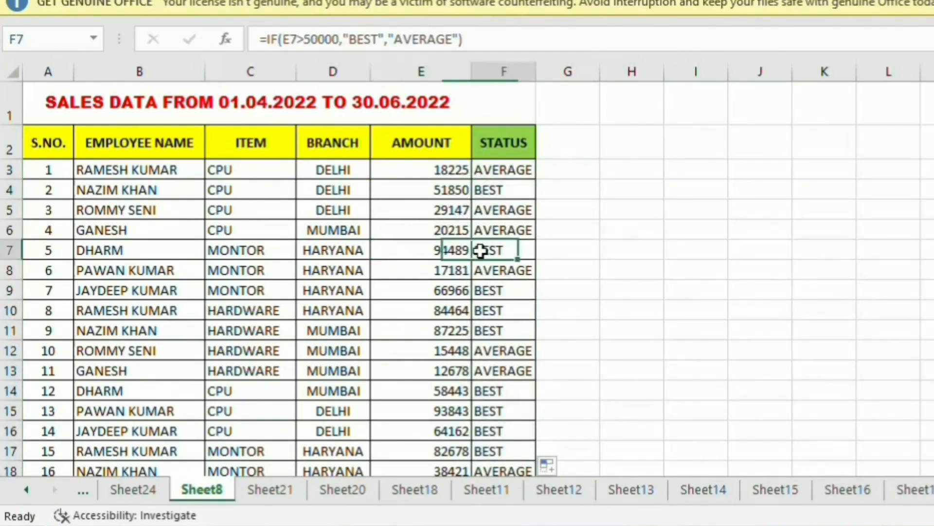
left_click(495, 290)
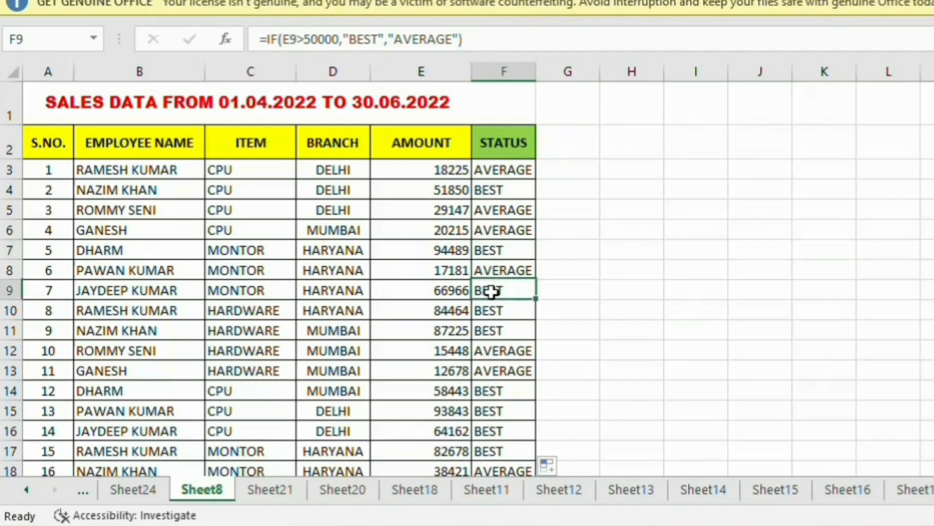
left_click(502, 312)
left_click(504, 331)
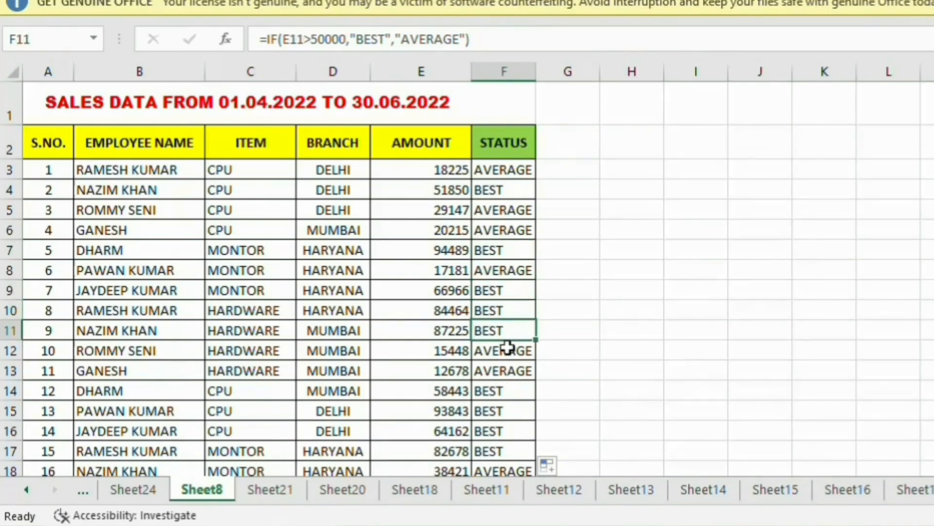
left_click(507, 350)
left_click(506, 371)
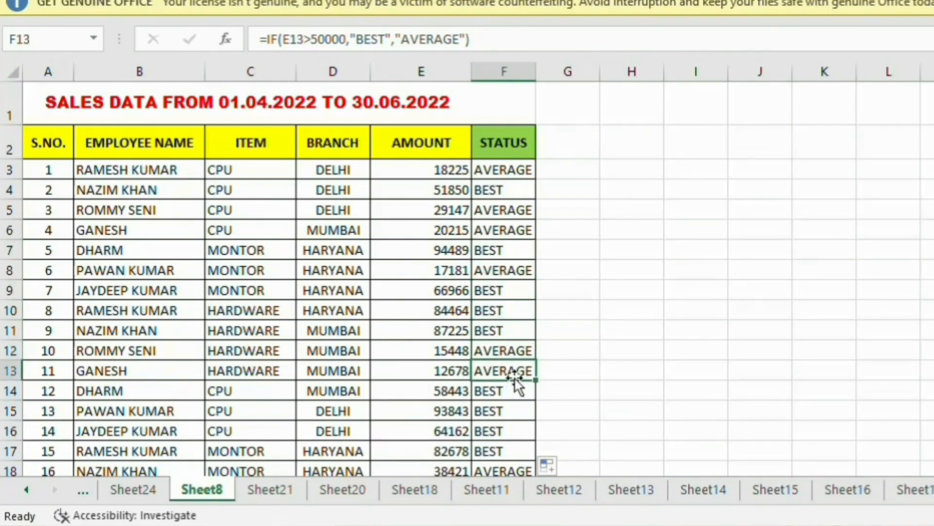
left_click(515, 392)
Delete the copied status from the TOTAL row's cell F20 and switch to Sheet12.
scroll(519, 386, "down", 1)
scroll(519, 387, "down", 2)
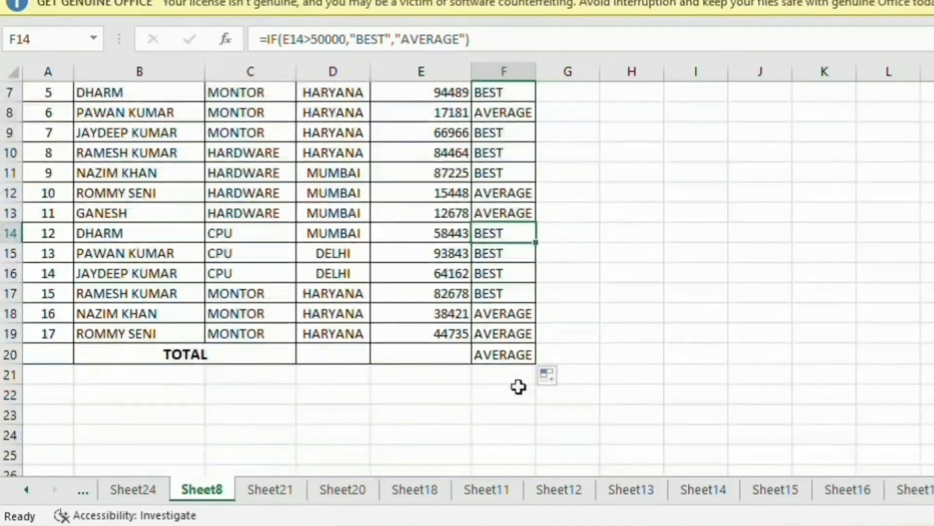
left_click(513, 367)
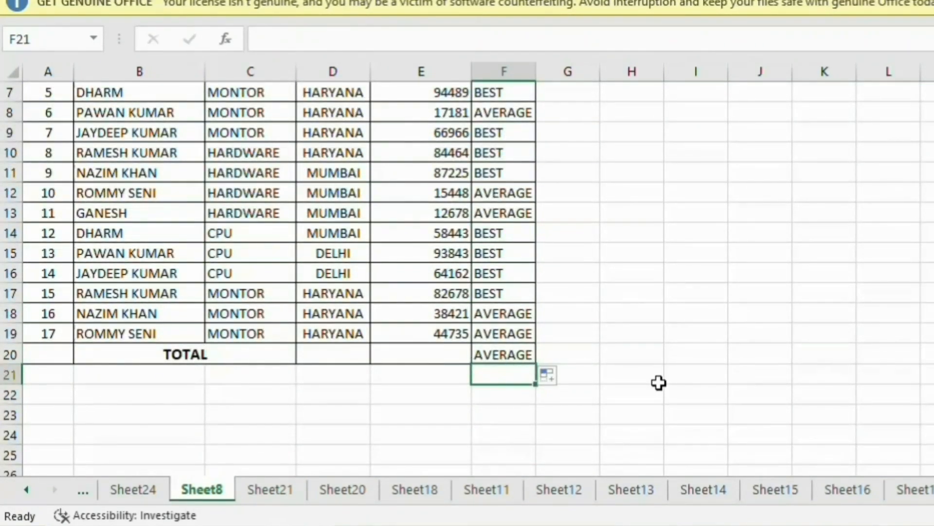
key("Up")
key("Delete")
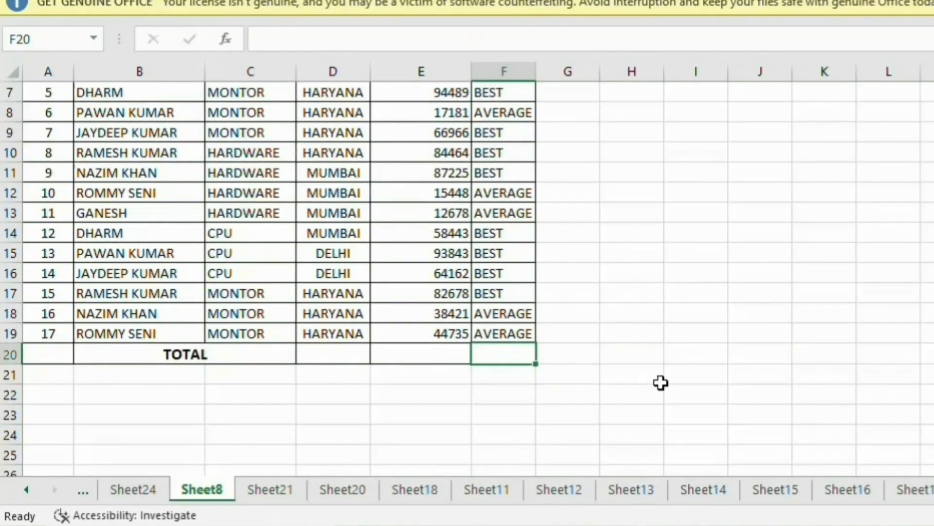
left_click(559, 489)
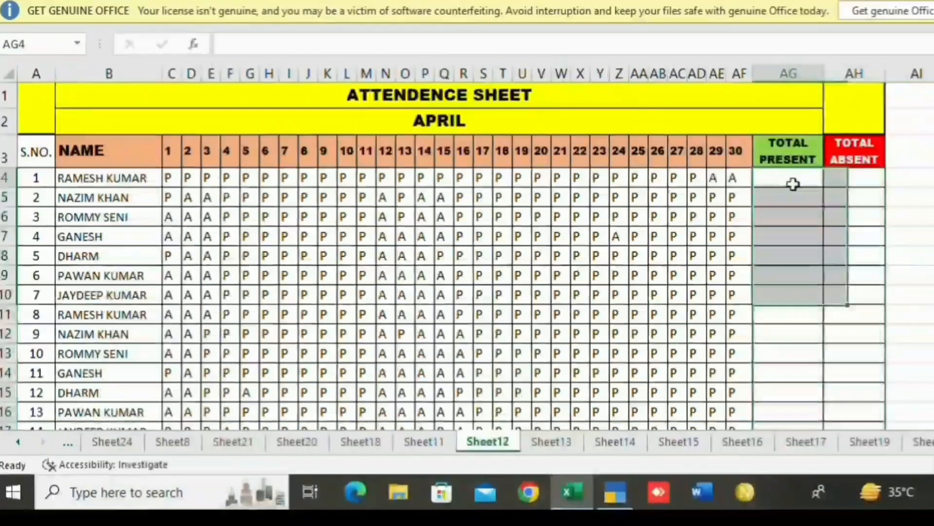
Enter =COUNTIF(C4:AF4,"P") in AG4 to count the first employee's present days (28).
left_click(793, 184)
left_click(855, 183)
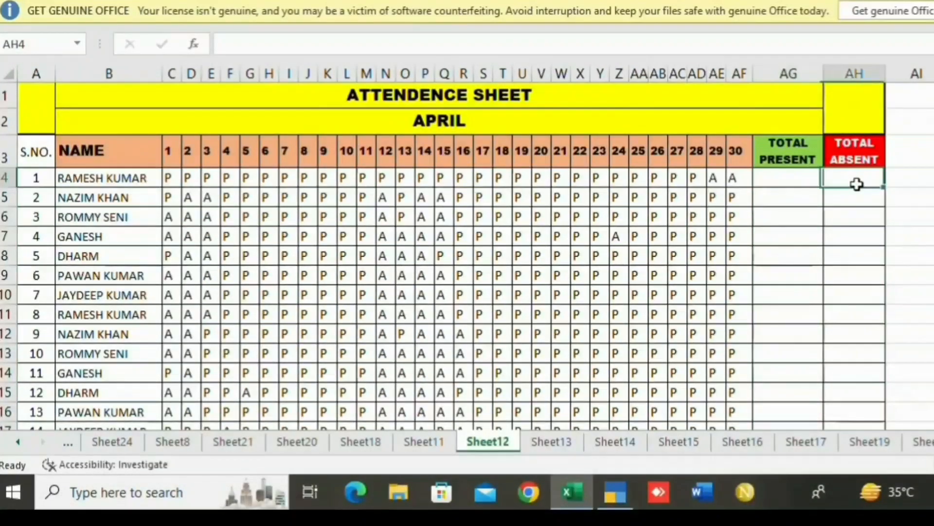
left_click(800, 178)
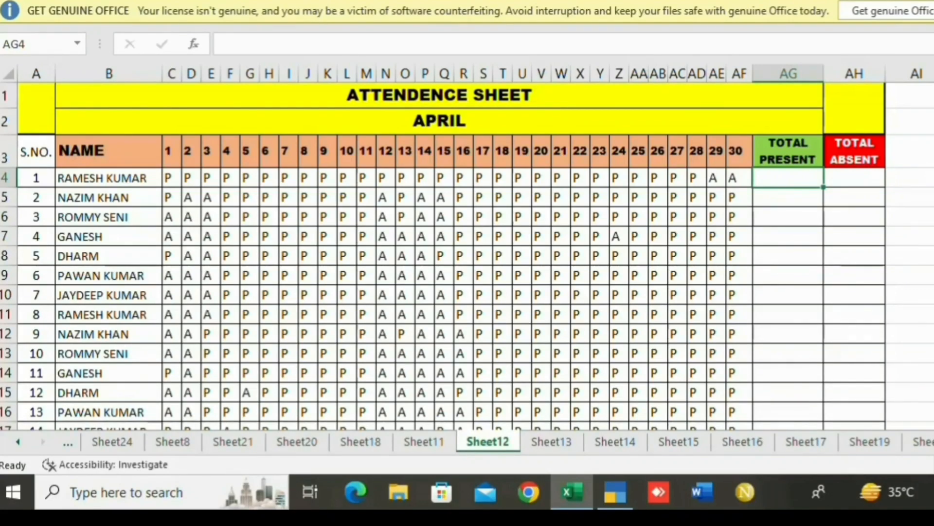
type("=")
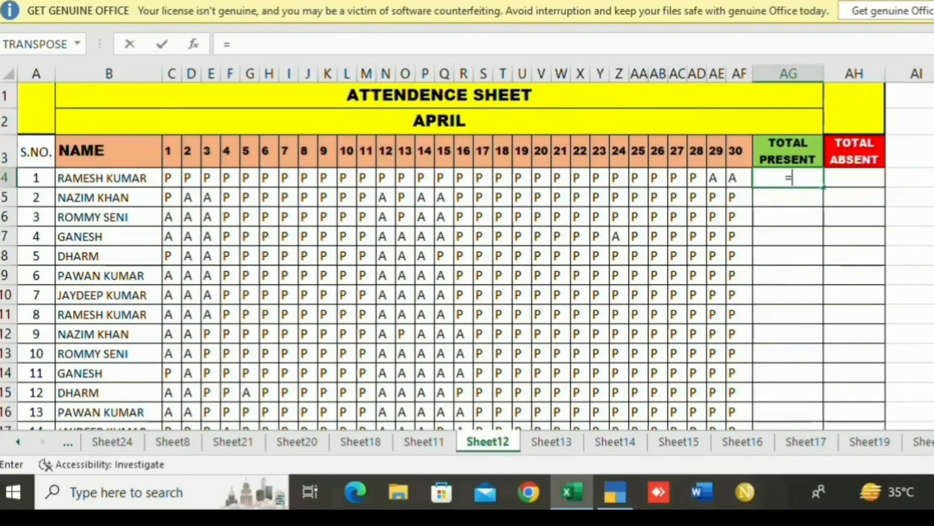
type("COUNT")
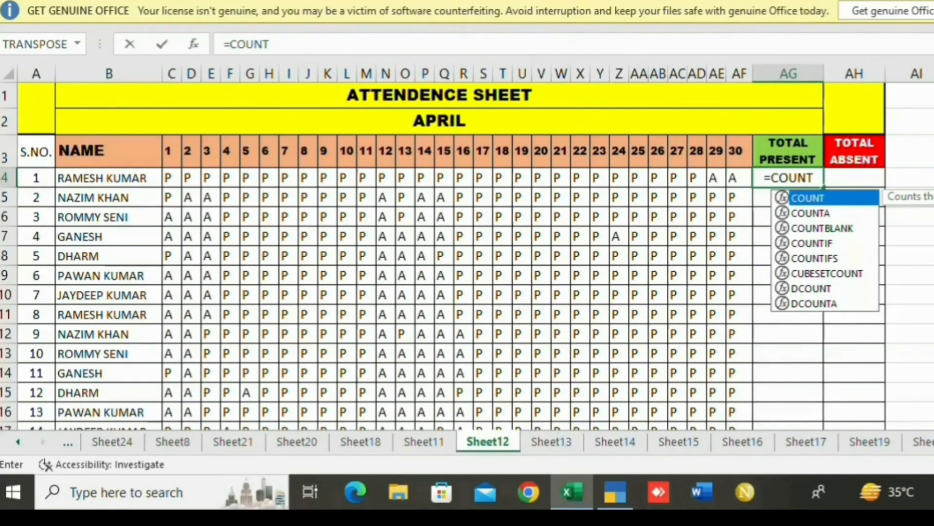
key("Down")
key("Down")
key("Down")
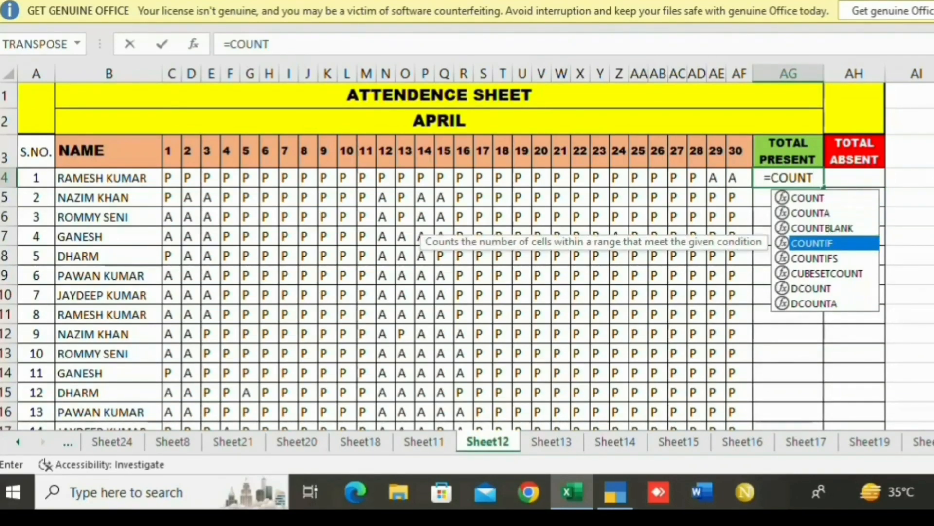
key("Tab")
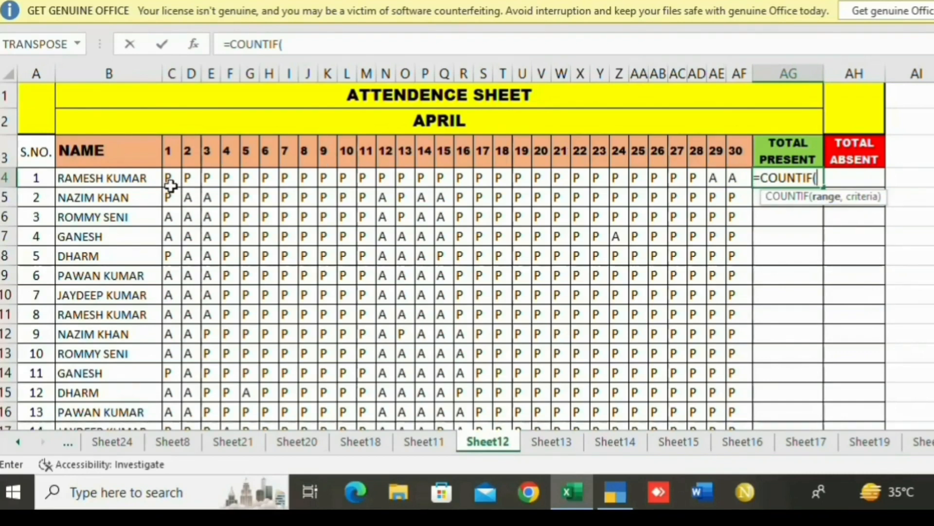
left_click_drag(170, 184, 730, 174)
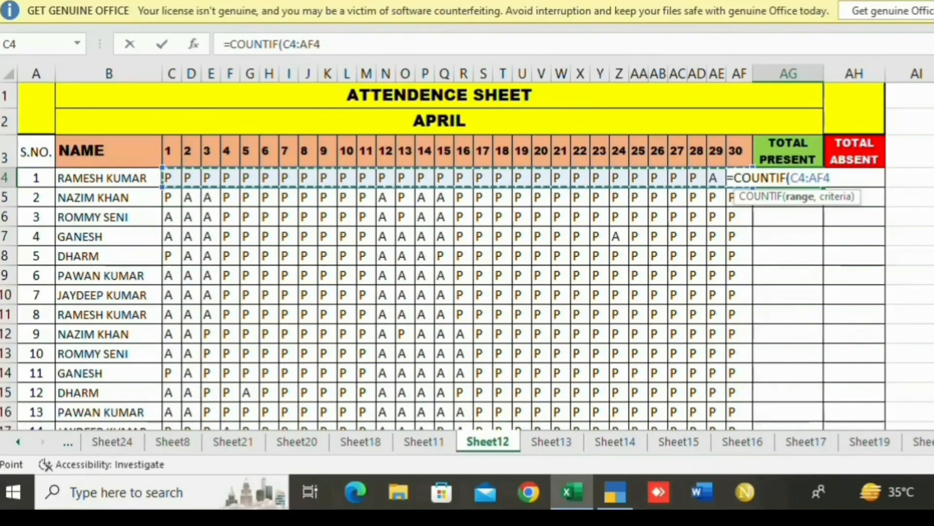
type(",")
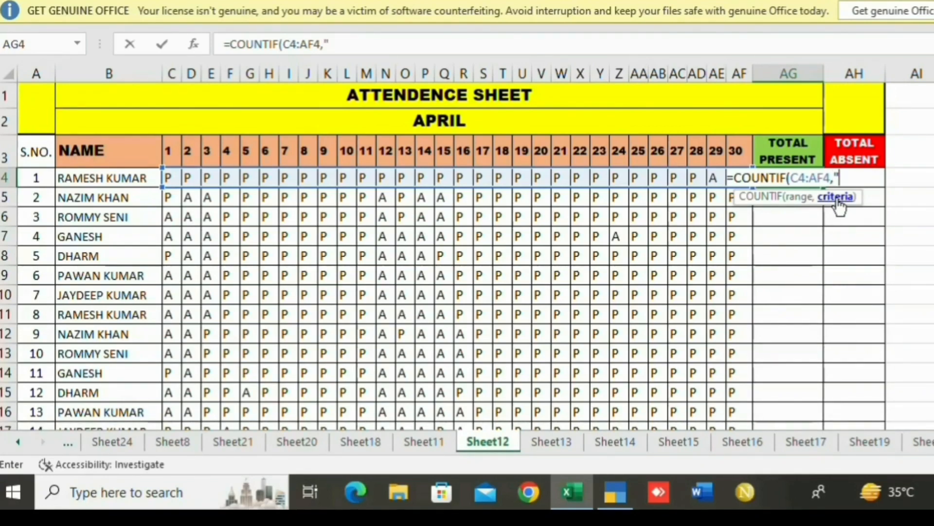
type("P\"")
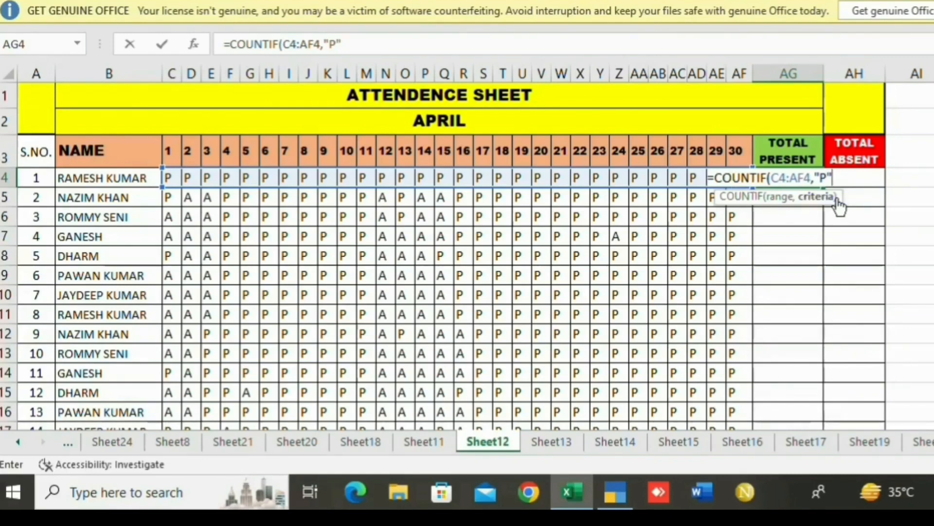
type(")")
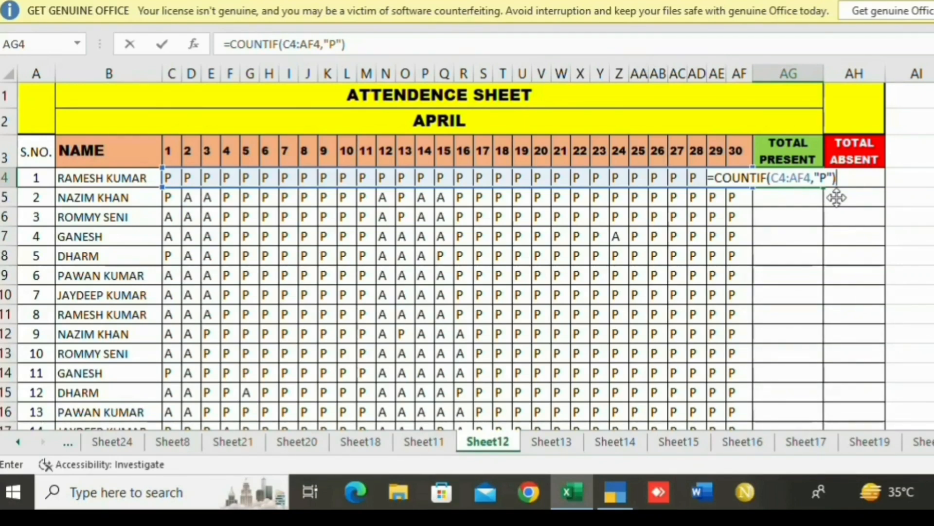
key("Return")
Inspect the last two days' attendance entries in row 4.
key("Up")
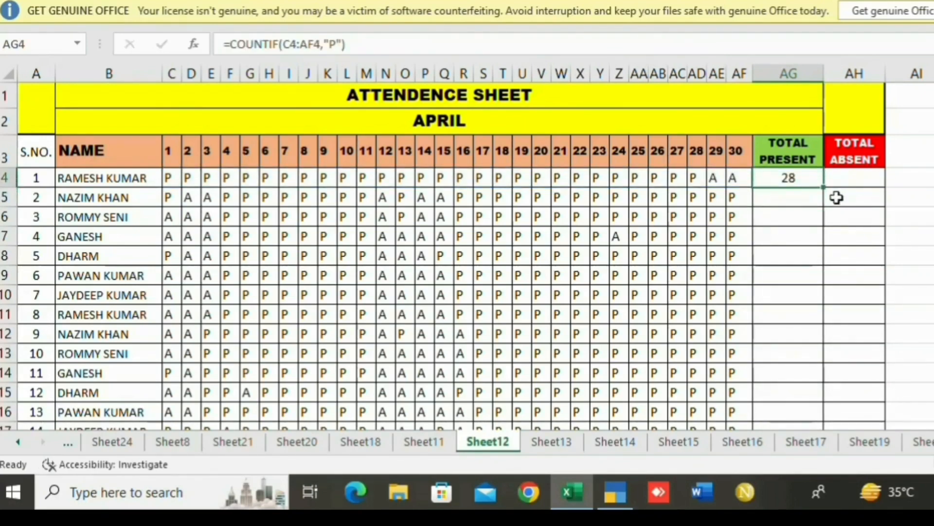
key("Left")
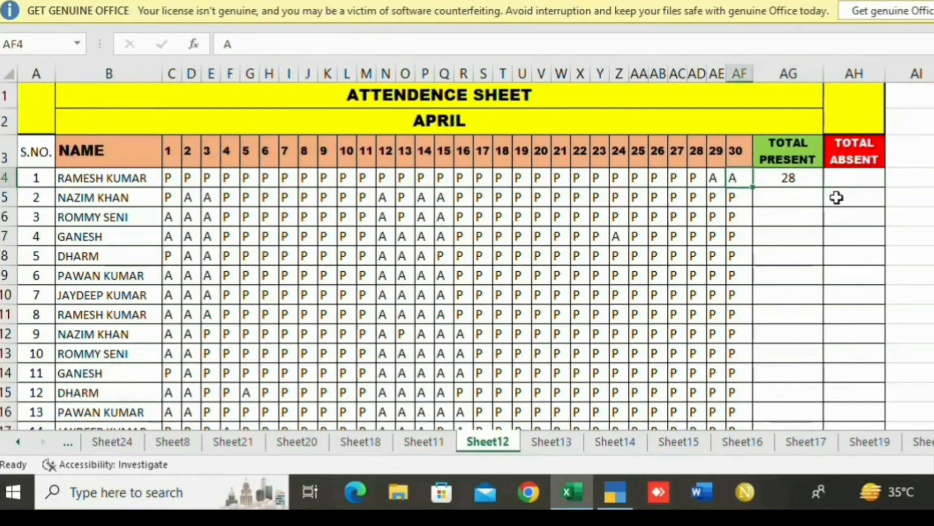
left_click_drag(732, 177, 714, 177)
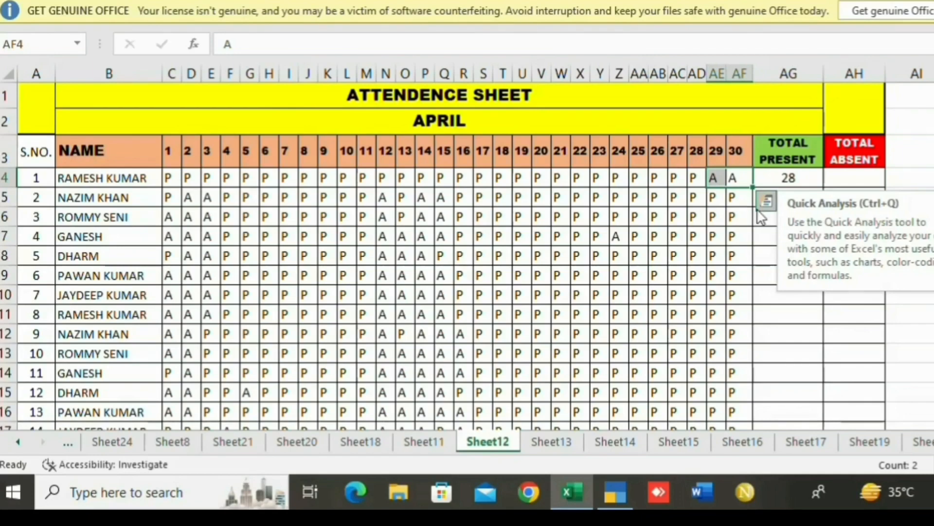
Enter =COUNTIF(C4:AF4,"A") in AH4 to count the absent days.
left_click(845, 187)
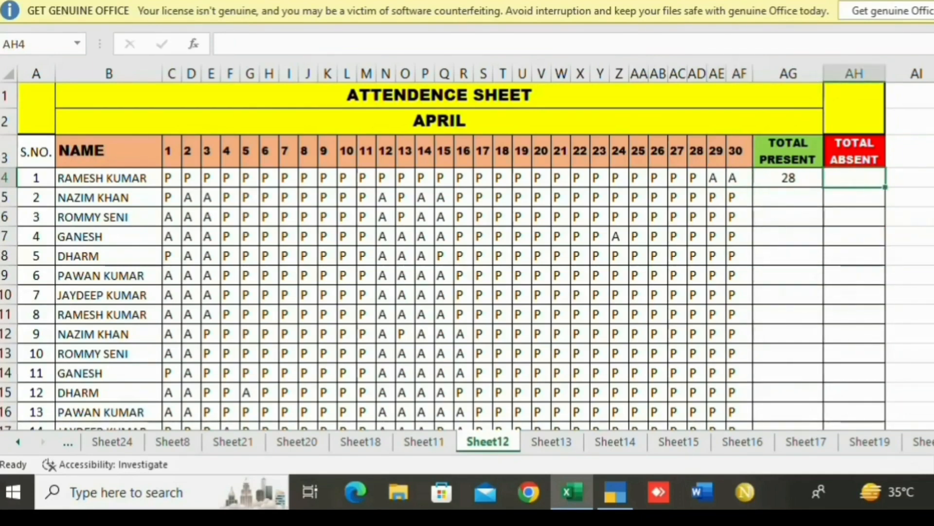
type("=")
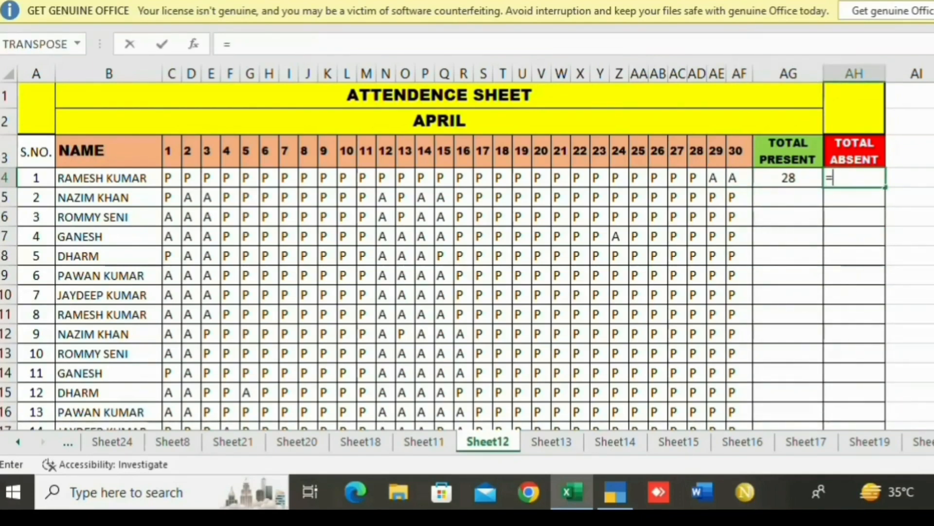
type("COUN")
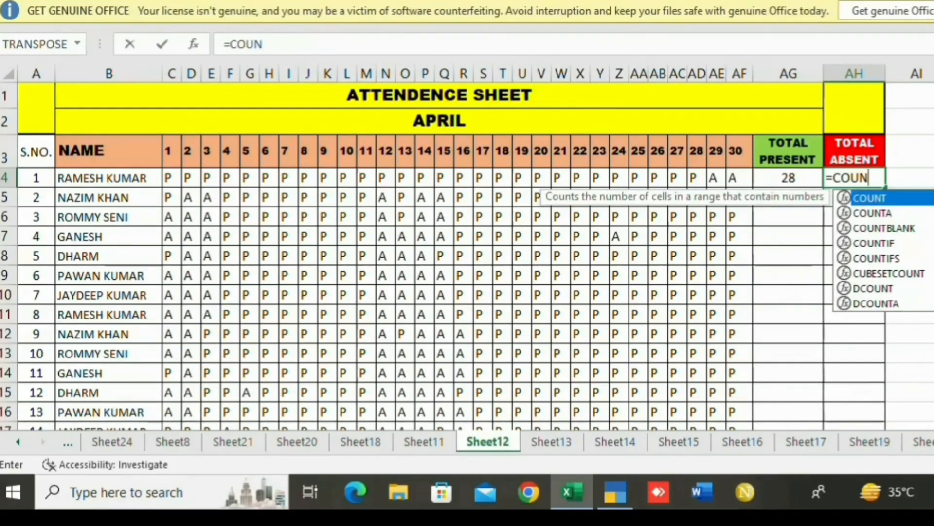
key("Down")
key("Down")
key("Down")
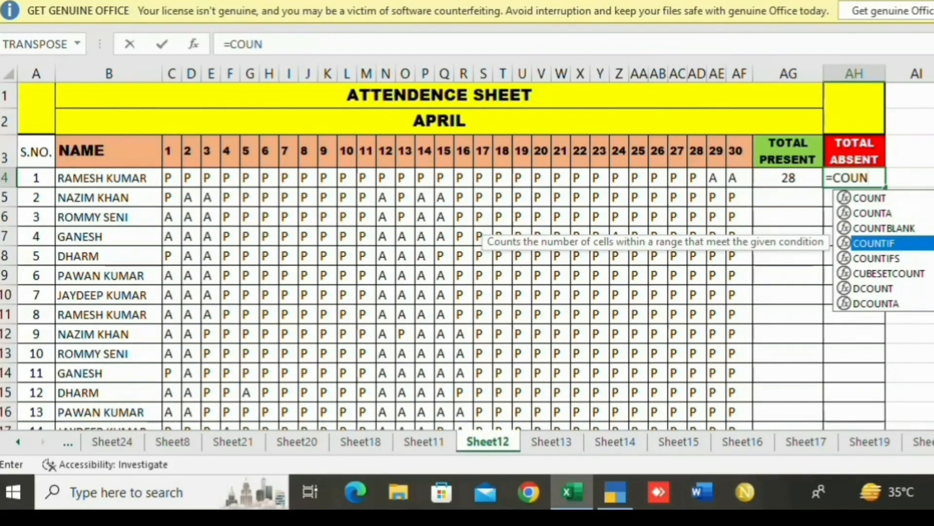
key("Tab")
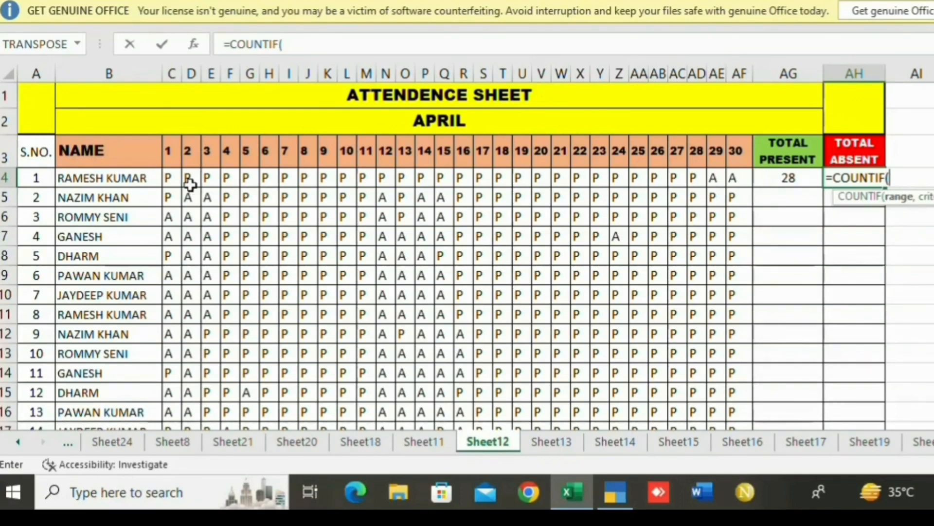
left_click_drag(171, 178, 730, 176)
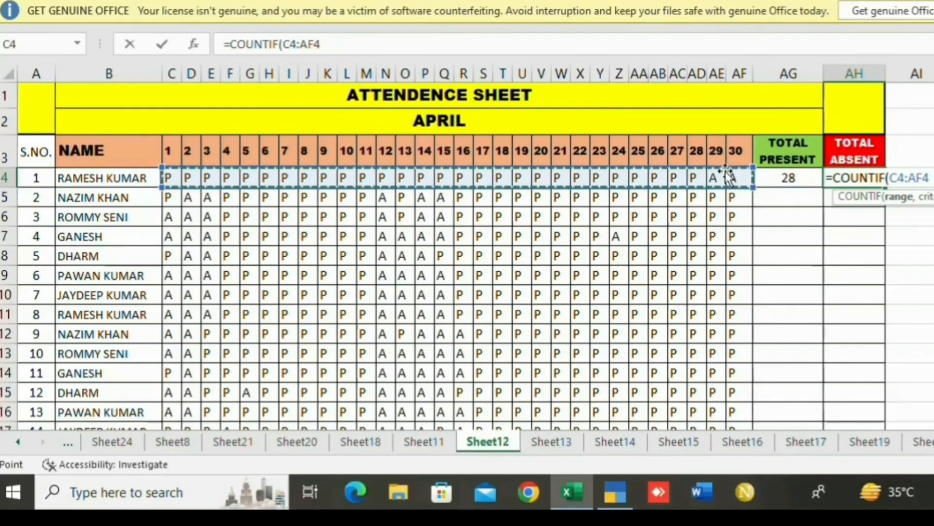
type(",")
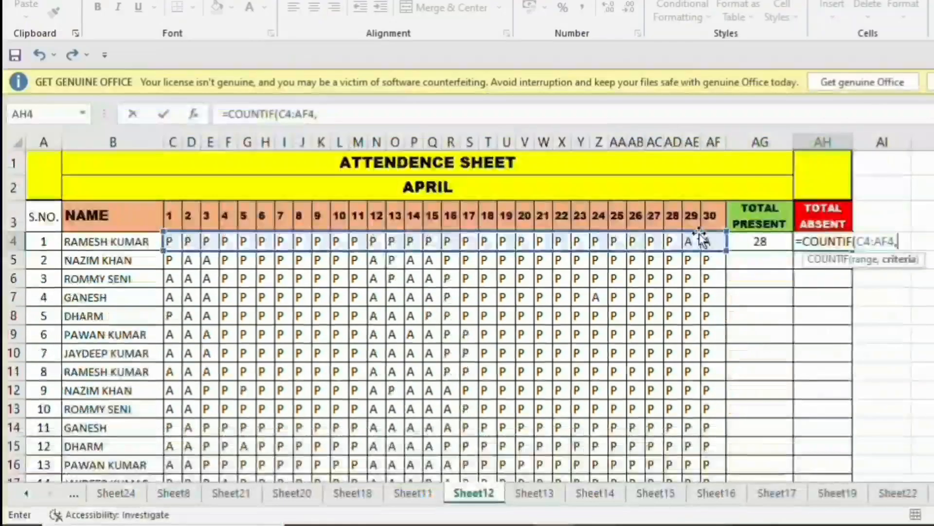
type("\"")
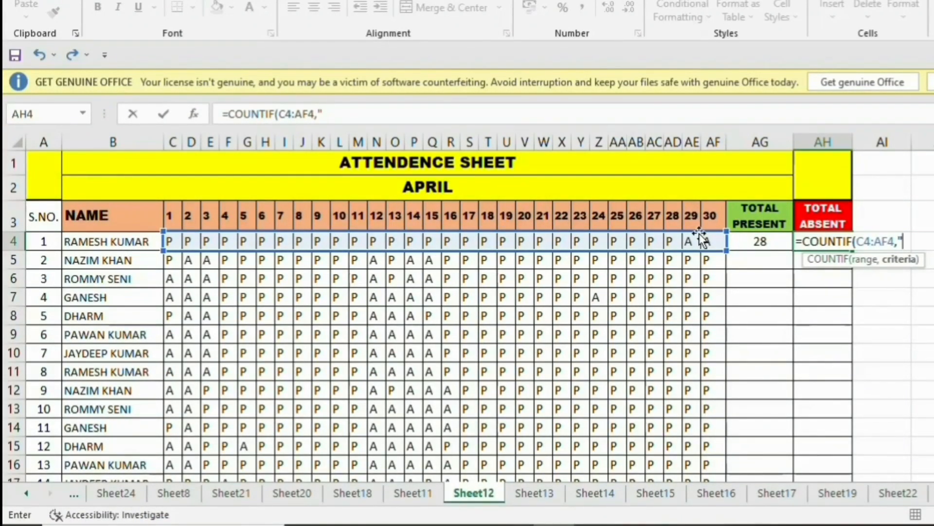
type("A\")")
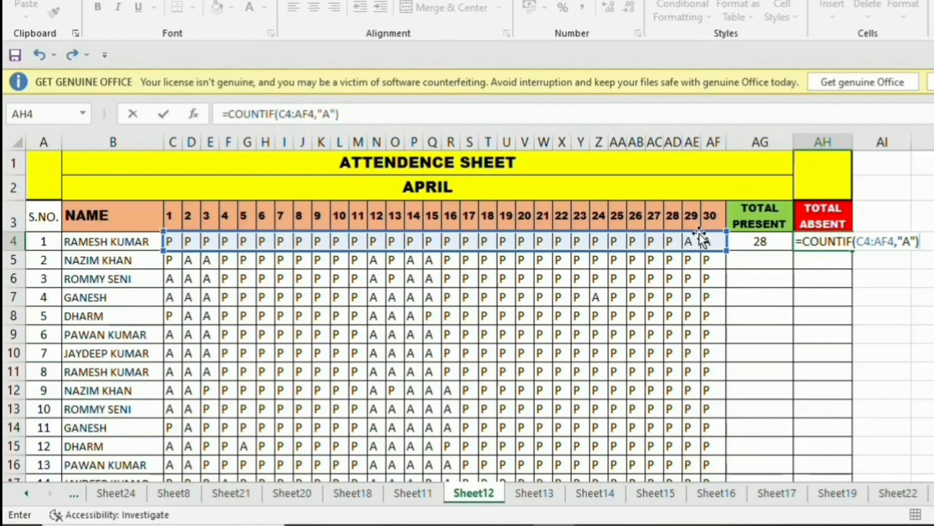
key("Return")
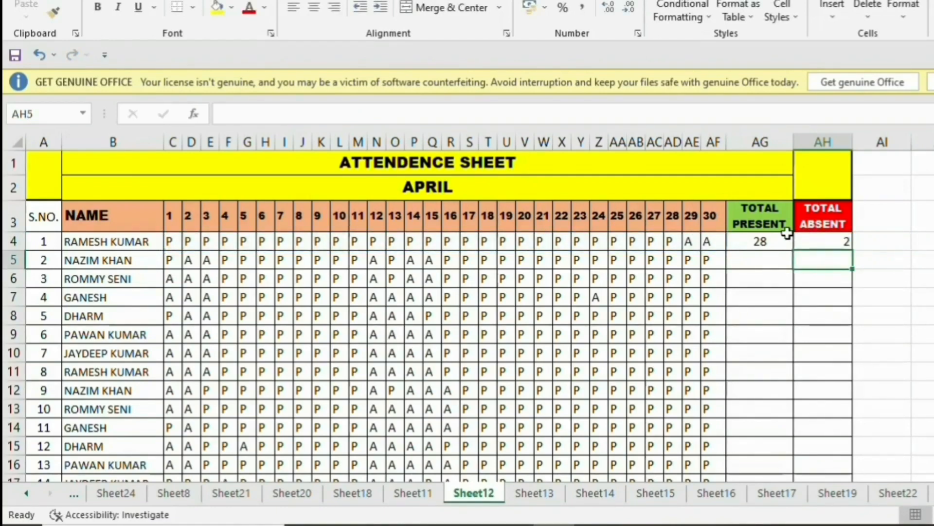
Fill the present and absent count formulas in AG4:AH4 down to row 20.
left_click_drag(755, 239, 847, 241)
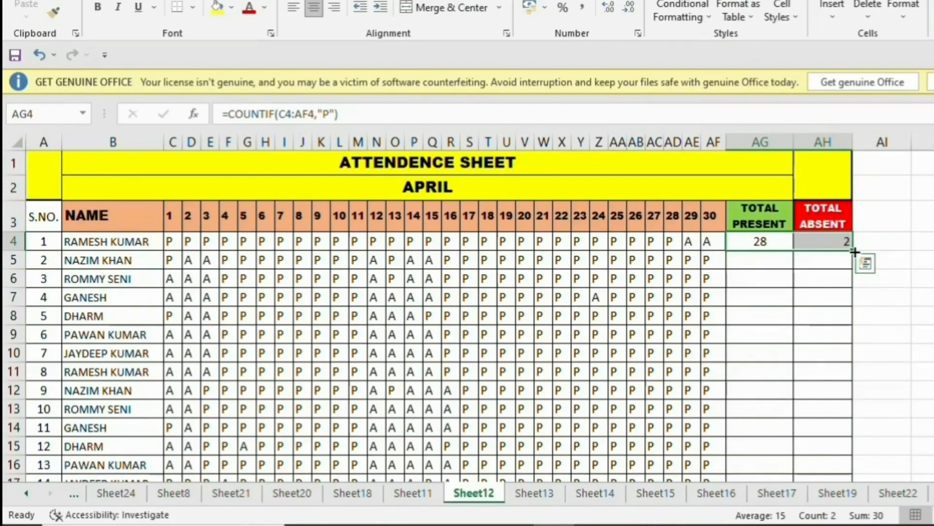
double_click(855, 252)
scroll(901, 285, "down", 1)
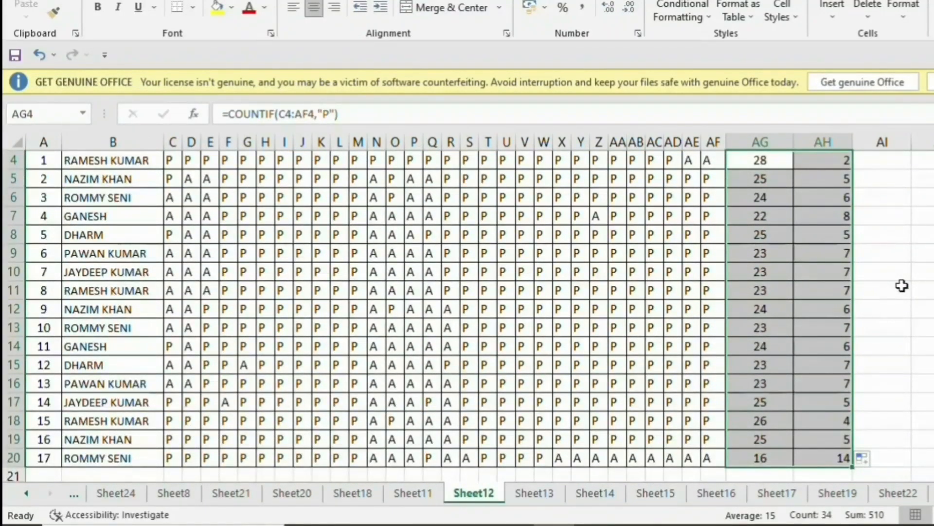
scroll(902, 286, "up", 1)
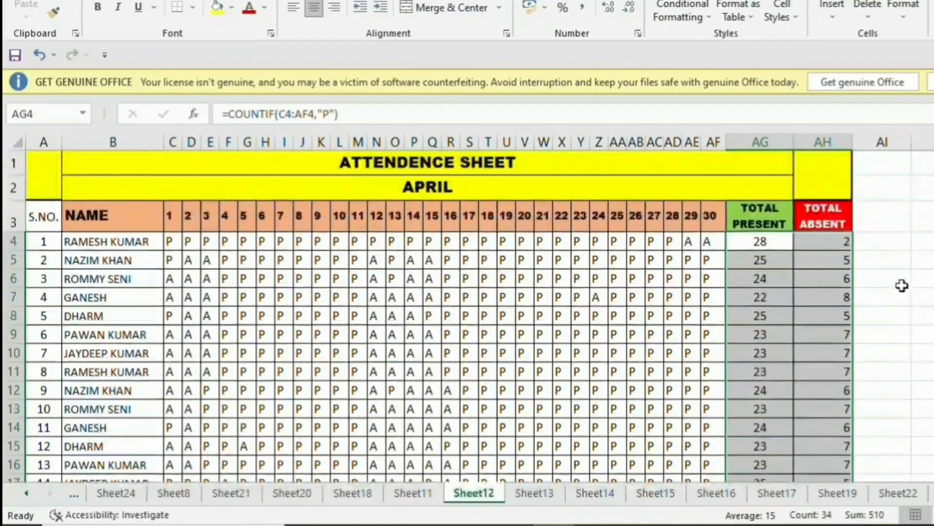
left_click(929, 272)
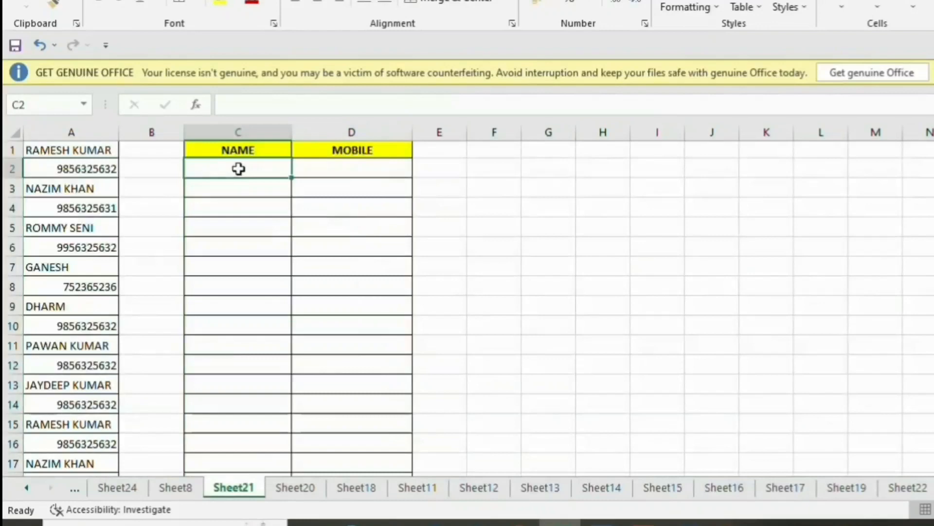
Copy the first name from A1 into C2 and the first mobile number from A2 into D2.
left_click_drag(240, 167, 234, 384)
left_click_drag(348, 168, 334, 386)
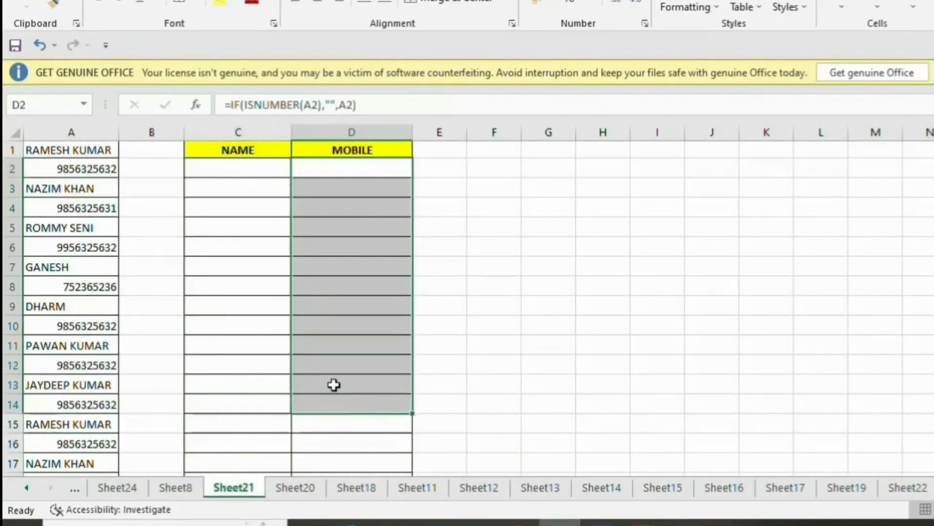
left_click(64, 154)
key("ctrl+c")
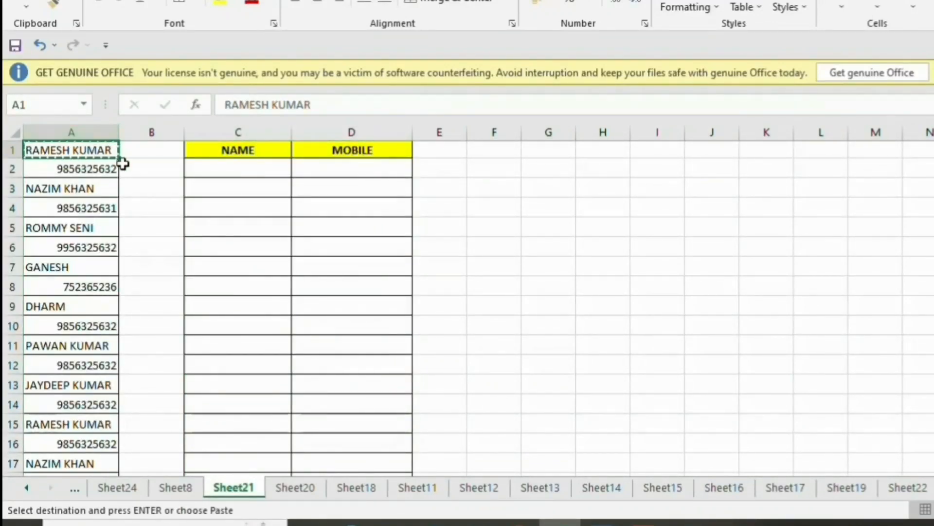
left_click(220, 169)
key("ctrl+v")
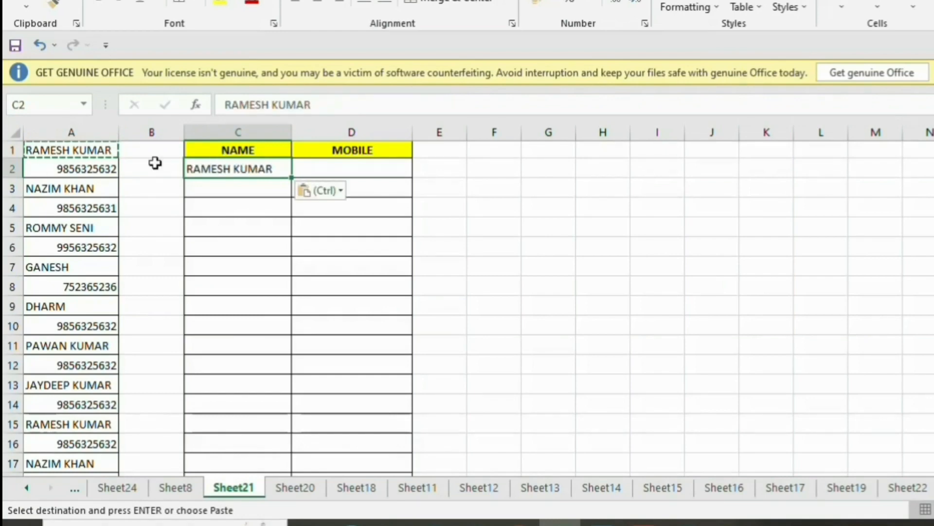
left_click(38, 172)
key("ctrl+c")
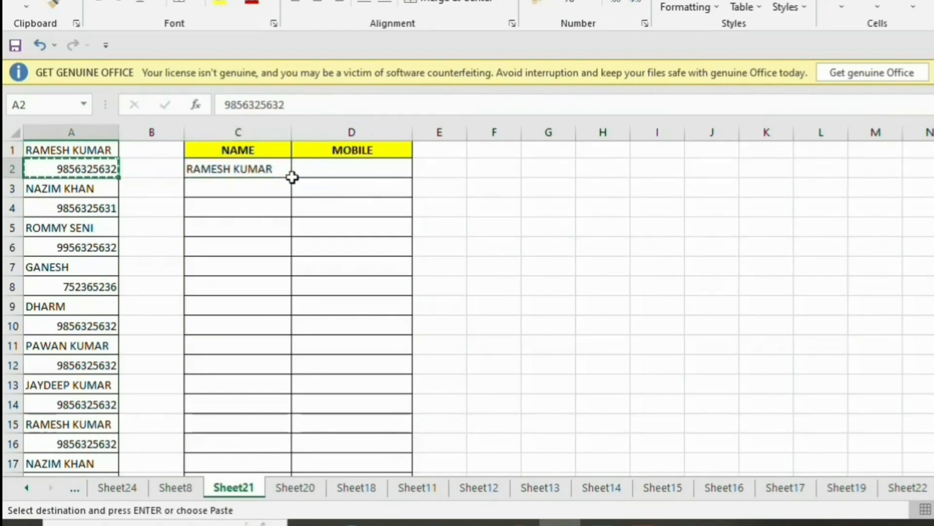
left_click(322, 169)
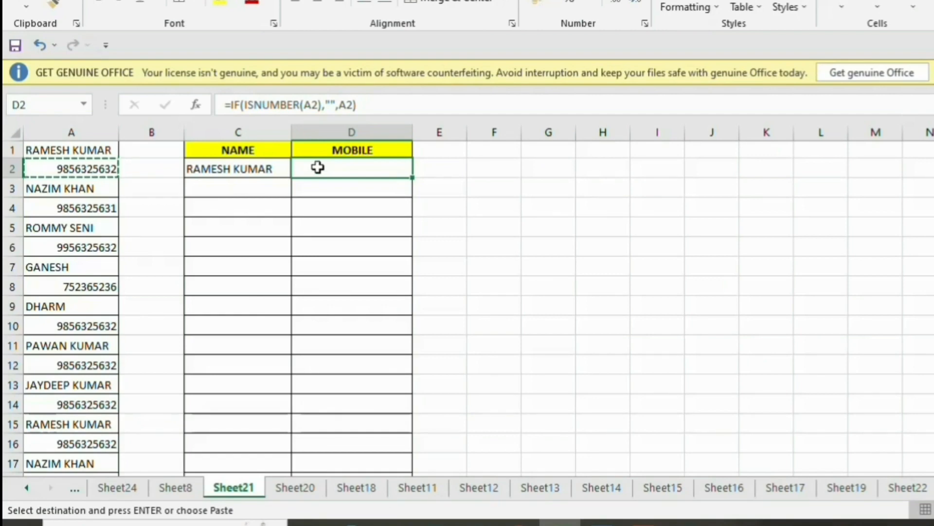
key("ctrl+v")
Clear the pasted entries from C2 and D2, then select the mixed list in column A.
key("Escape")
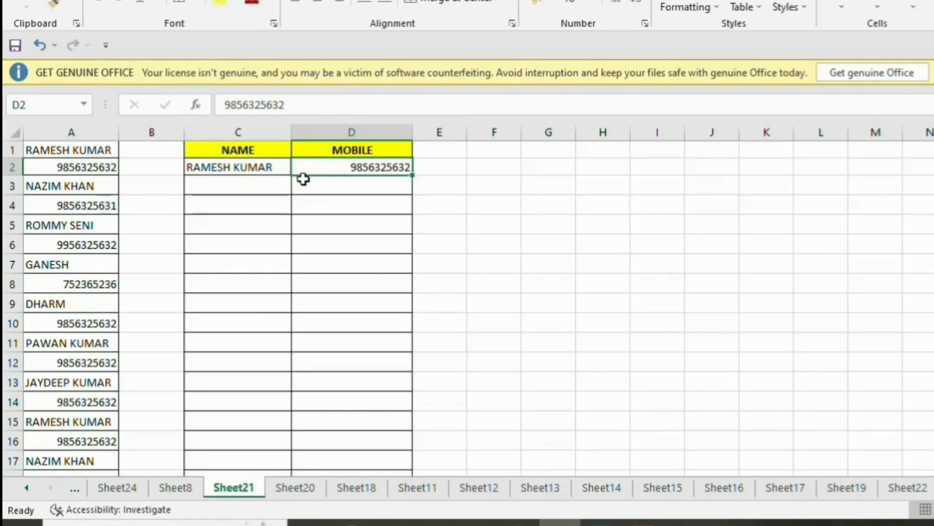
key("Delete")
key("Left")
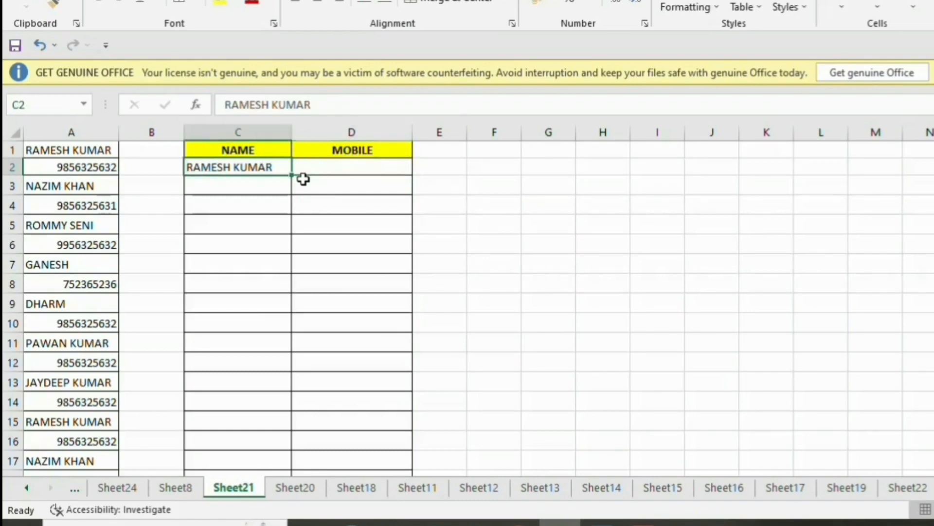
key("Delete")
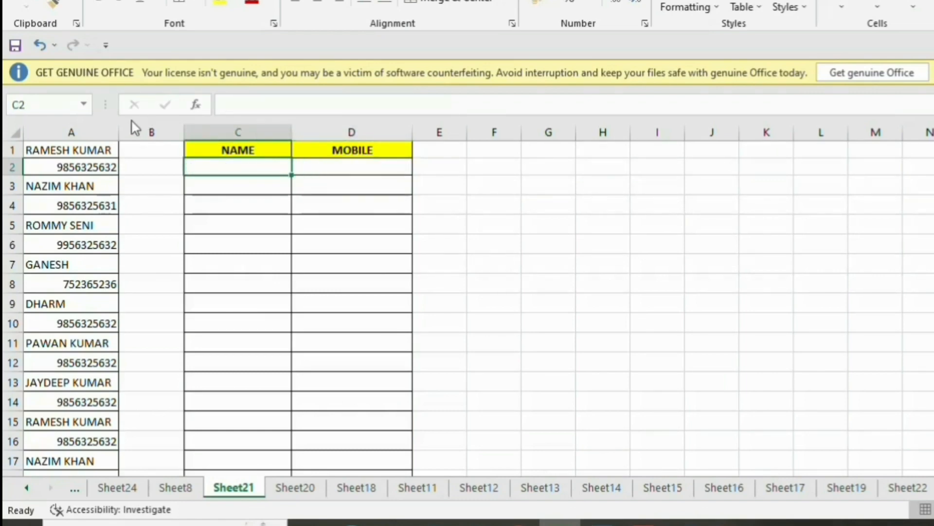
left_click(83, 151)
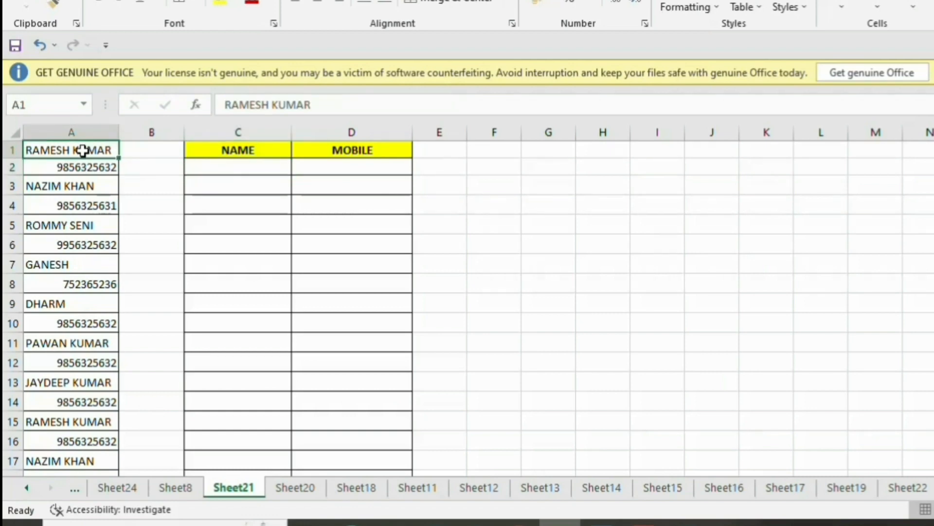
left_click_drag(82, 151, 95, 437)
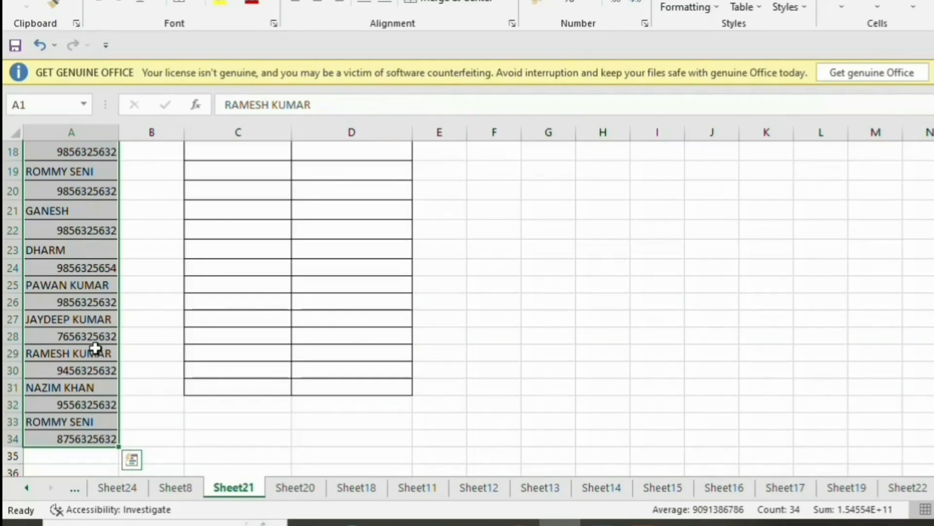
Use Go To Special with Constants set to Text only to select the name cells in column A.
key("F5")
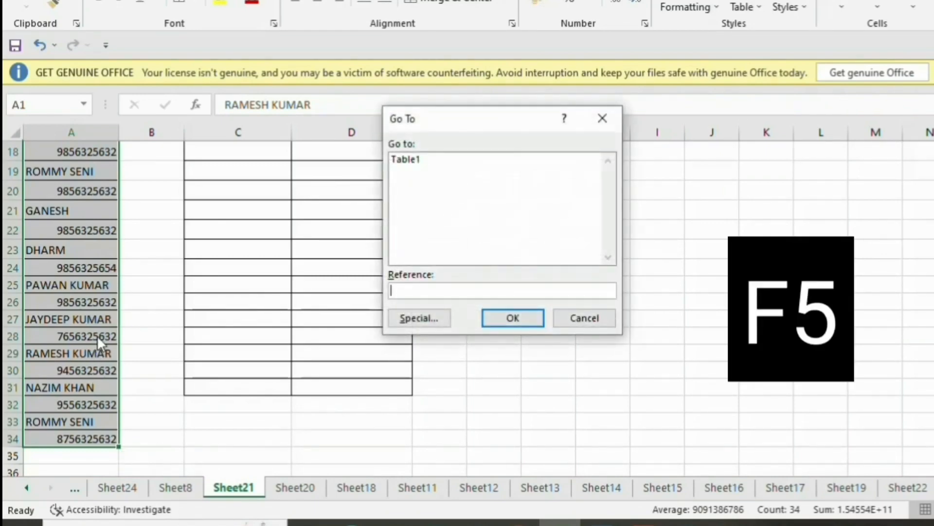
left_click_drag(402, 122, 490, 196)
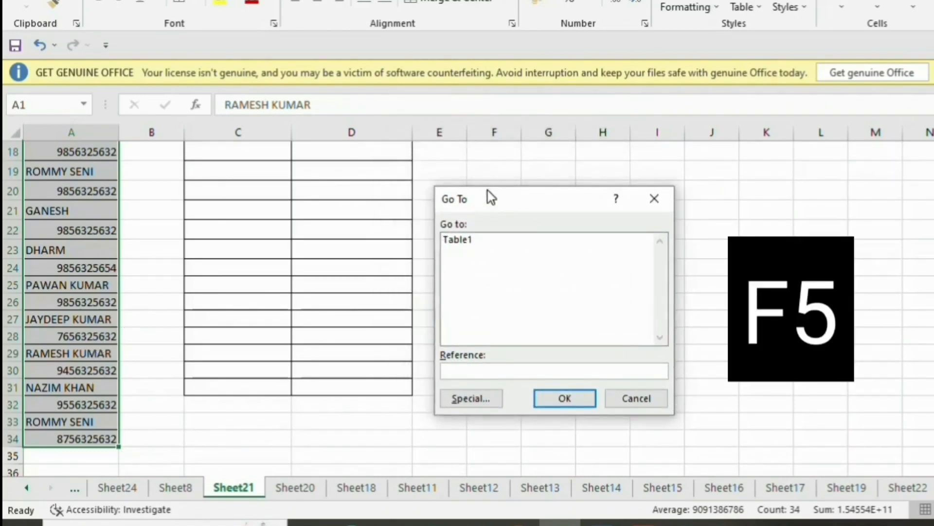
left_click(469, 400)
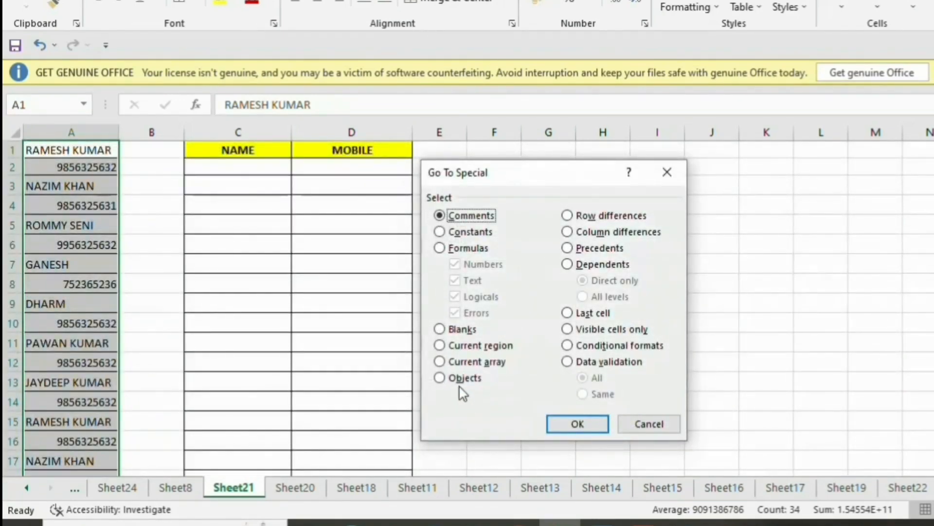
left_click(446, 227)
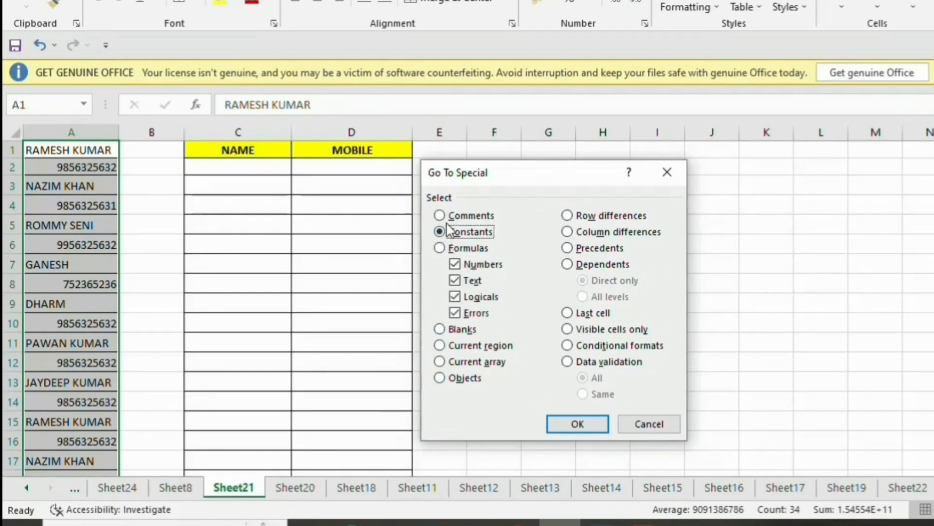
left_click(455, 265)
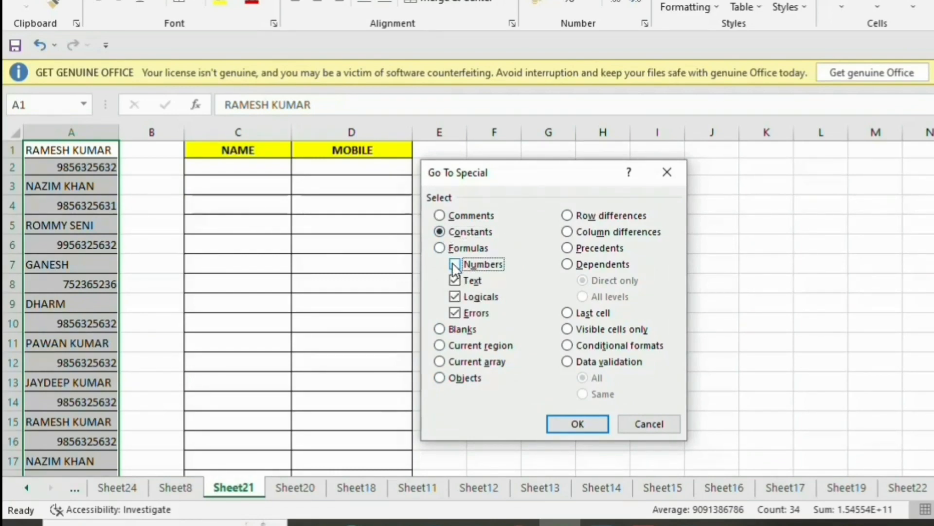
left_click(455, 296)
left_click(455, 313)
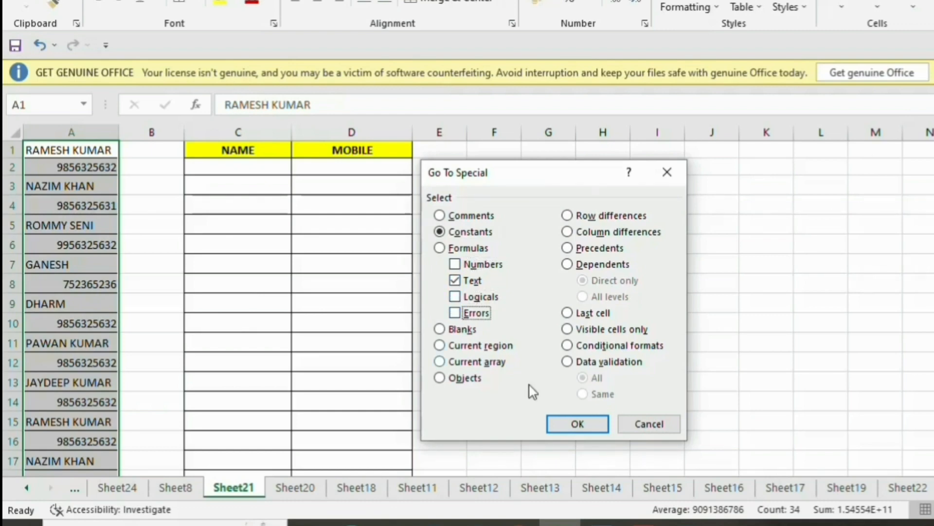
left_click(579, 428)
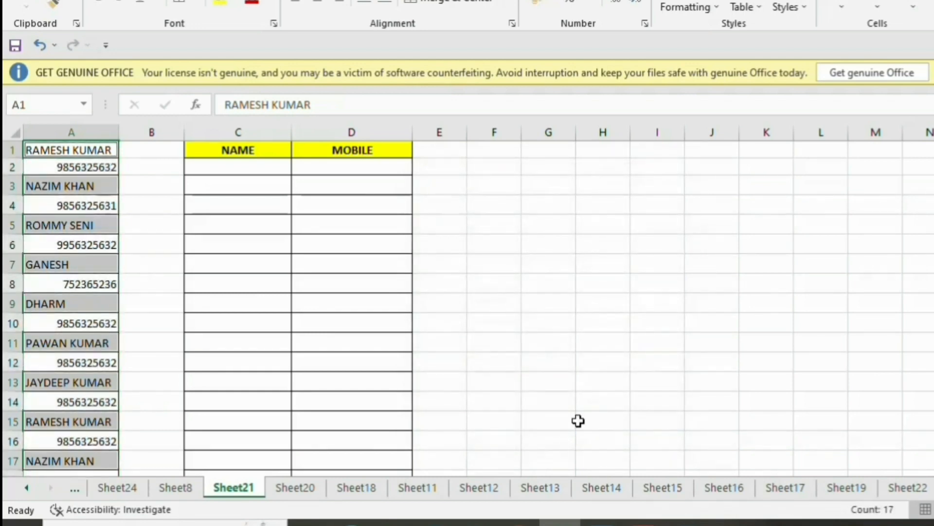
scroll(148, 195, "down", 7)
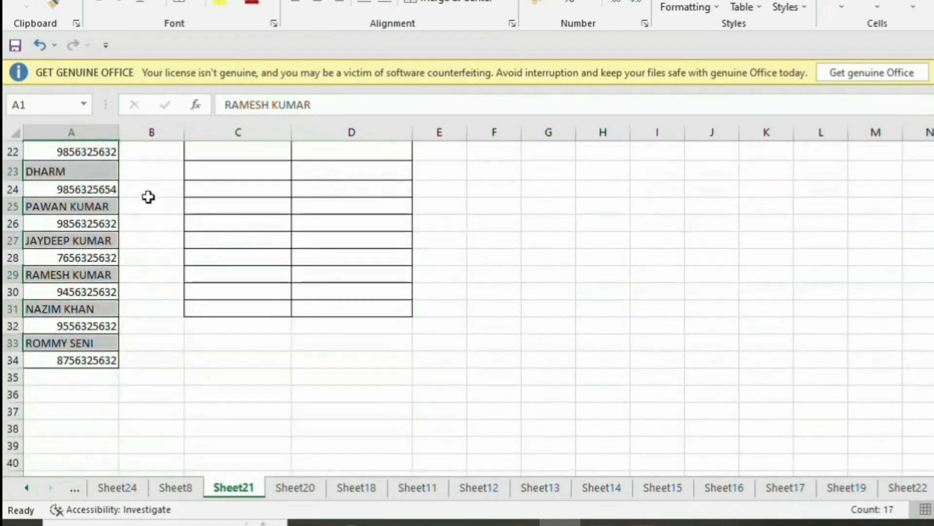
scroll(148, 195, "up", 7)
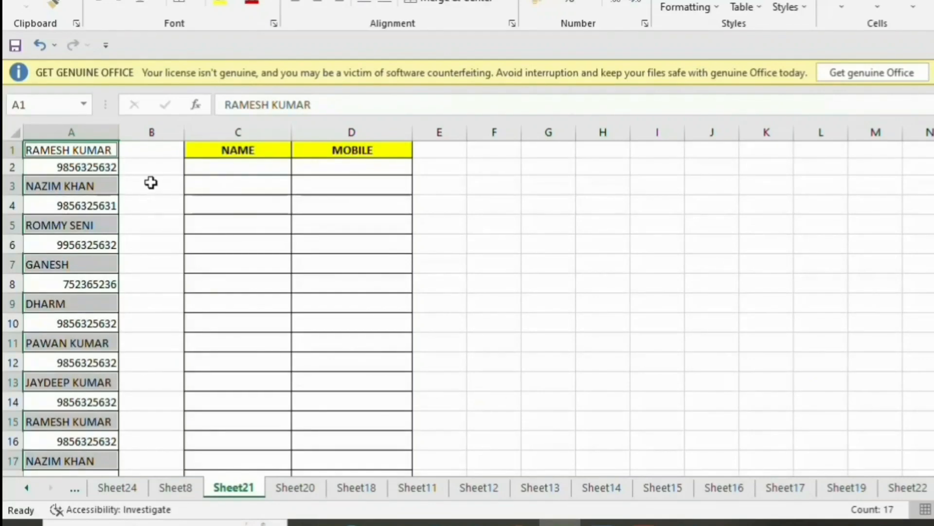
Paste the selected names into C2:C18, check the last name, then reselect column A's list.
key("ctrl+c")
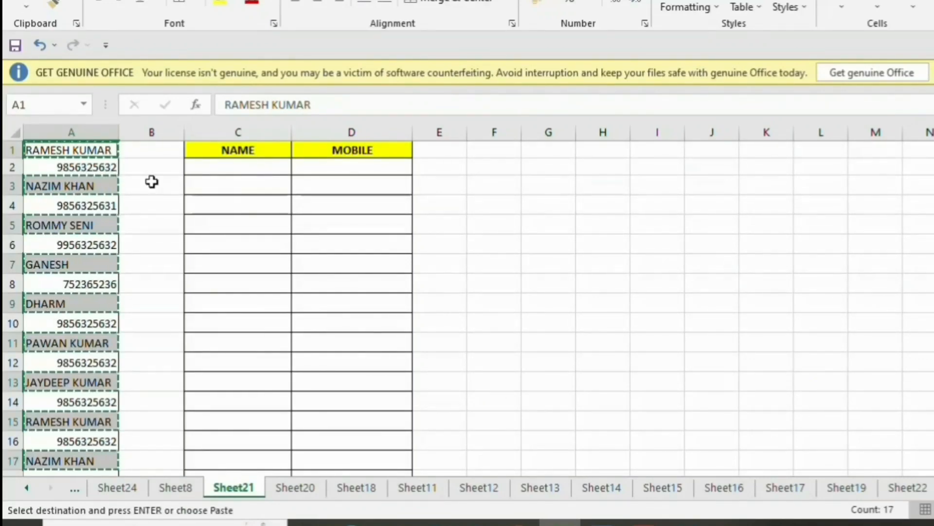
left_click(236, 171)
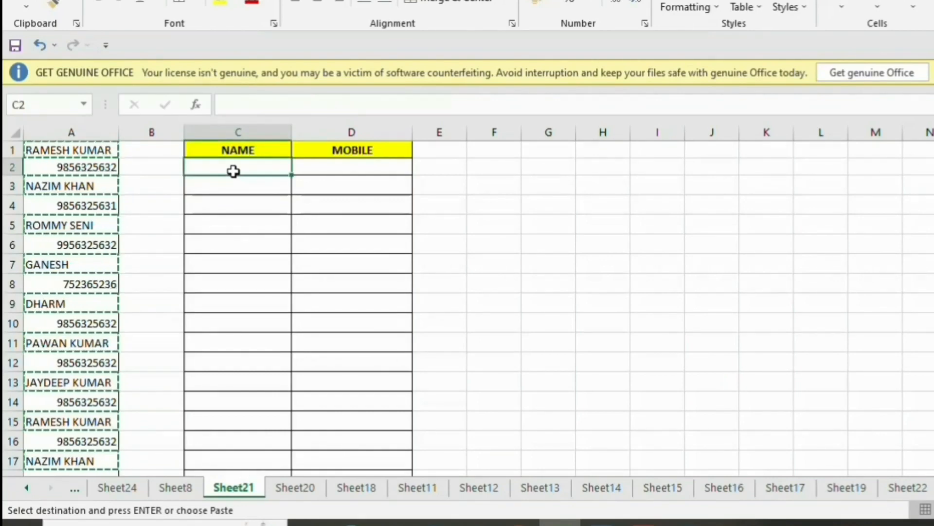
key("ctrl+v")
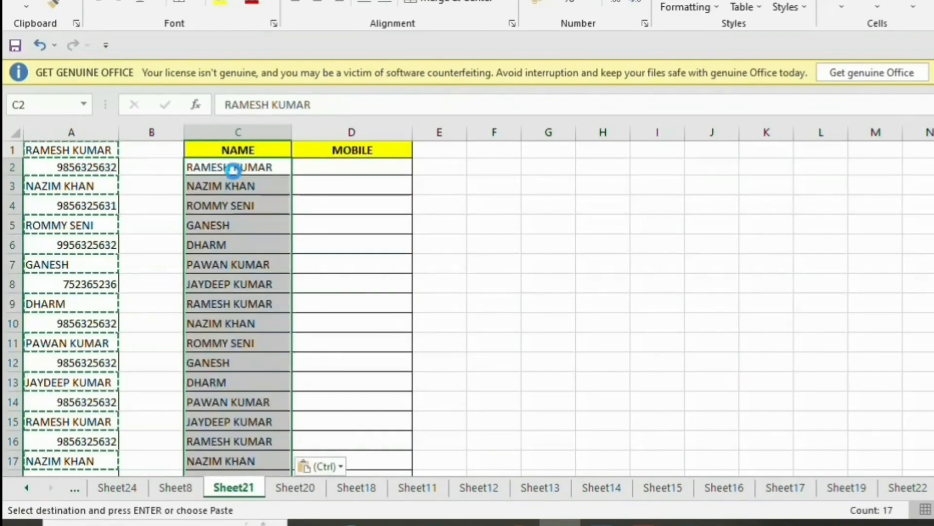
key("Escape")
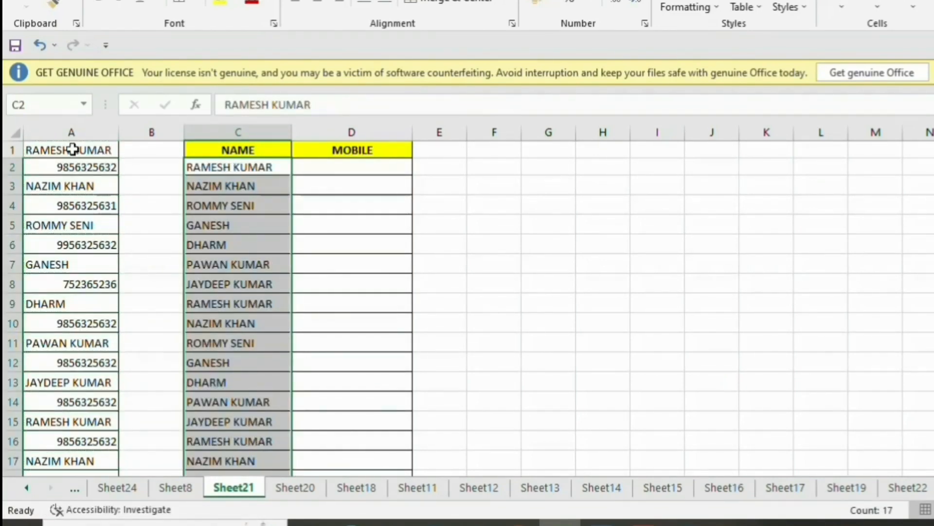
scroll(228, 243, "down", 9)
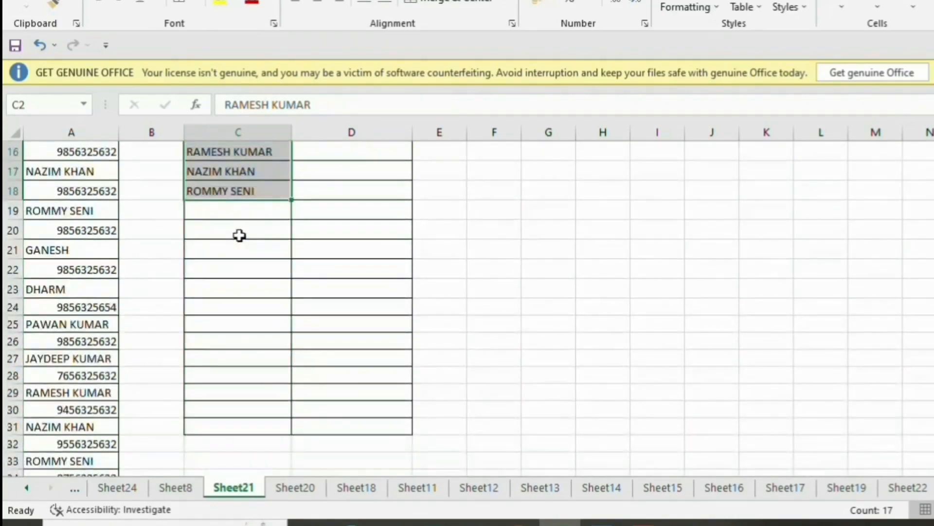
left_click(73, 235)
scroll(219, 302, "up", 4)
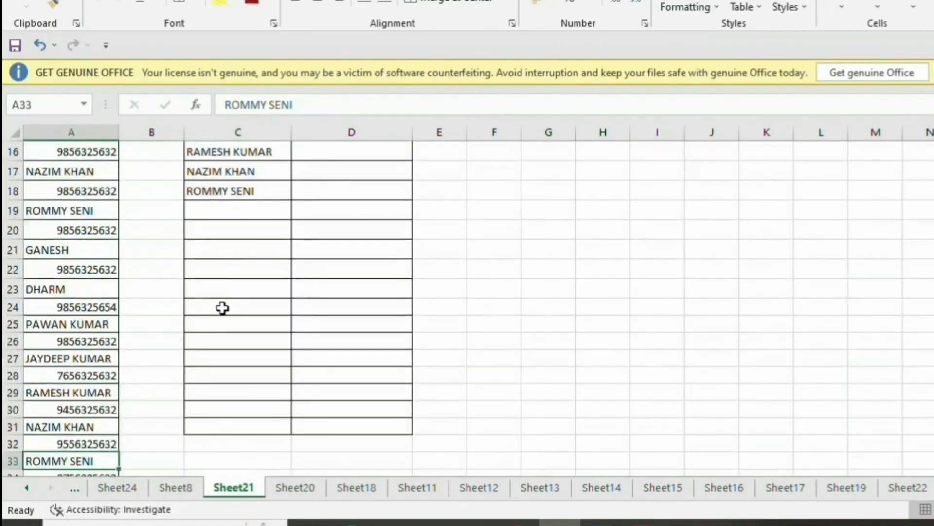
left_click(203, 198)
scroll(205, 207, "up", 5)
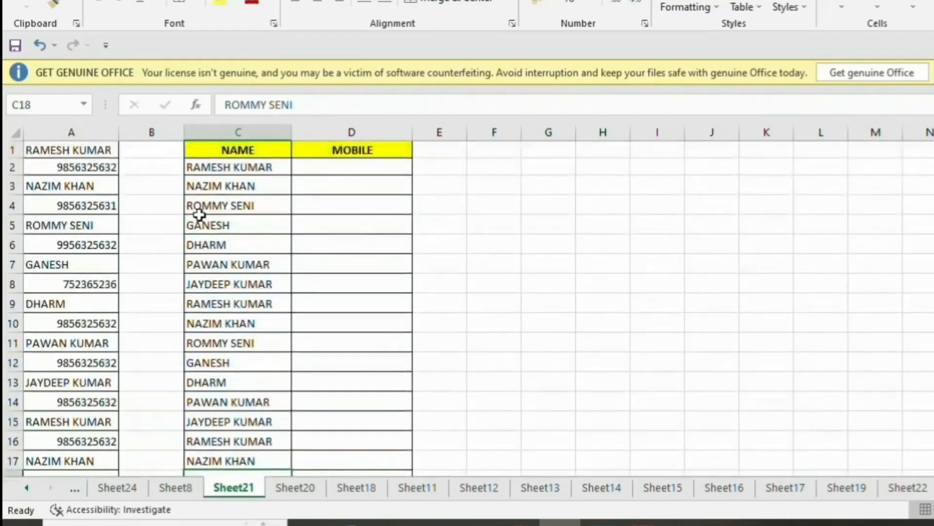
left_click_drag(69, 150, 69, 439)
scroll(127, 394, "up", 6)
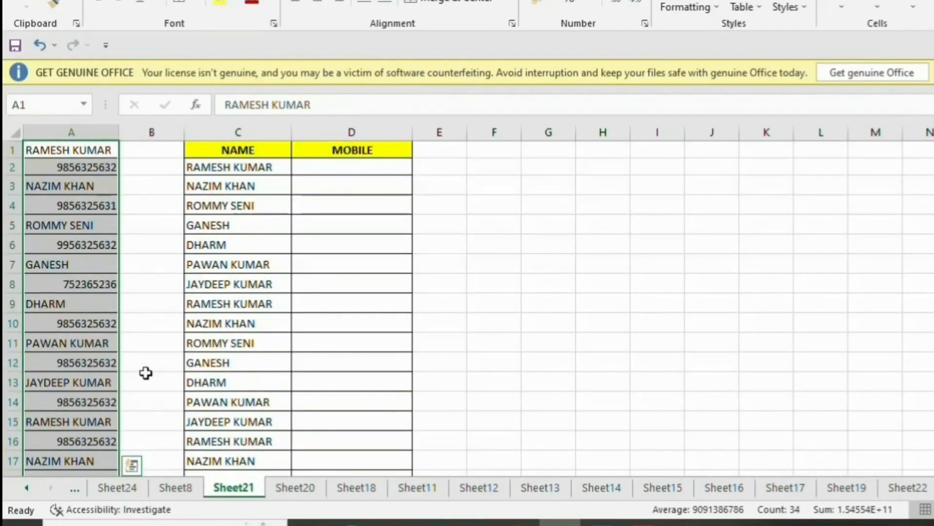
Select only the numeric constants in column A with Go To Special and copy the mobile numbers.
key("ctrl+g")
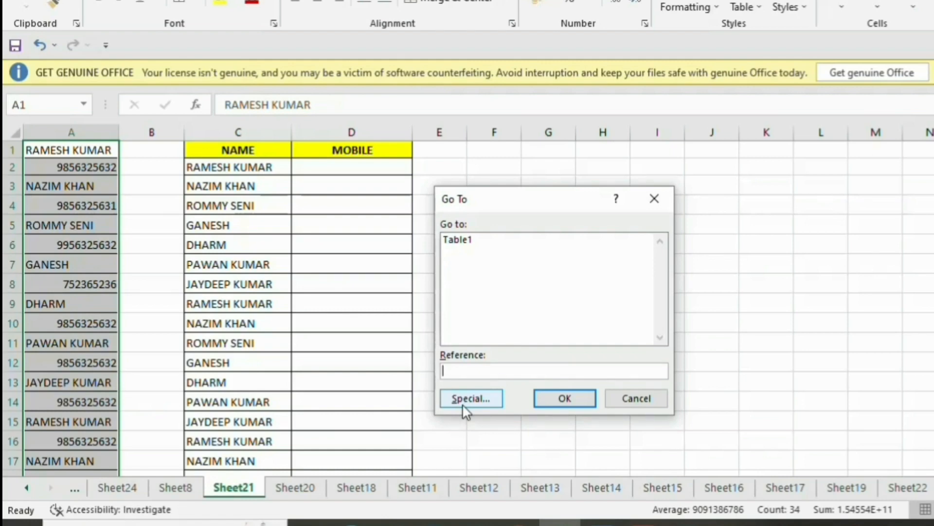
left_click(464, 400)
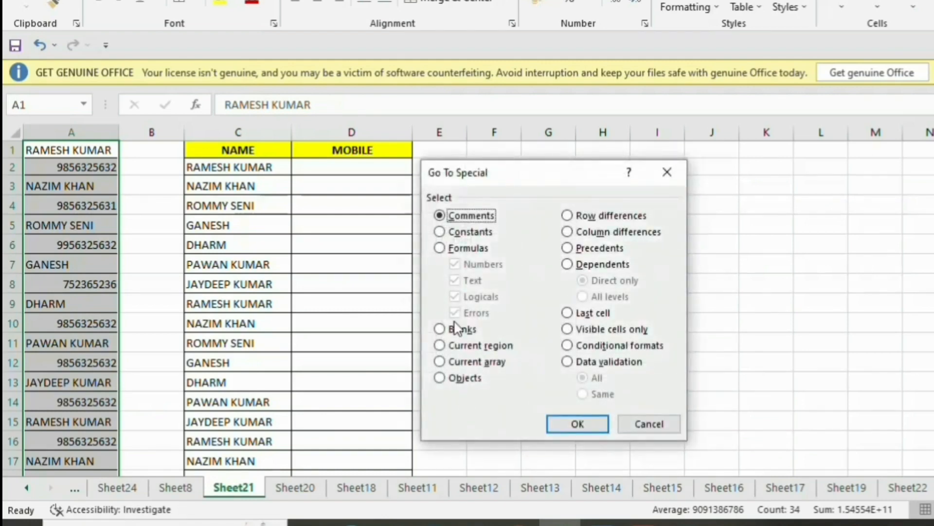
left_click(440, 232)
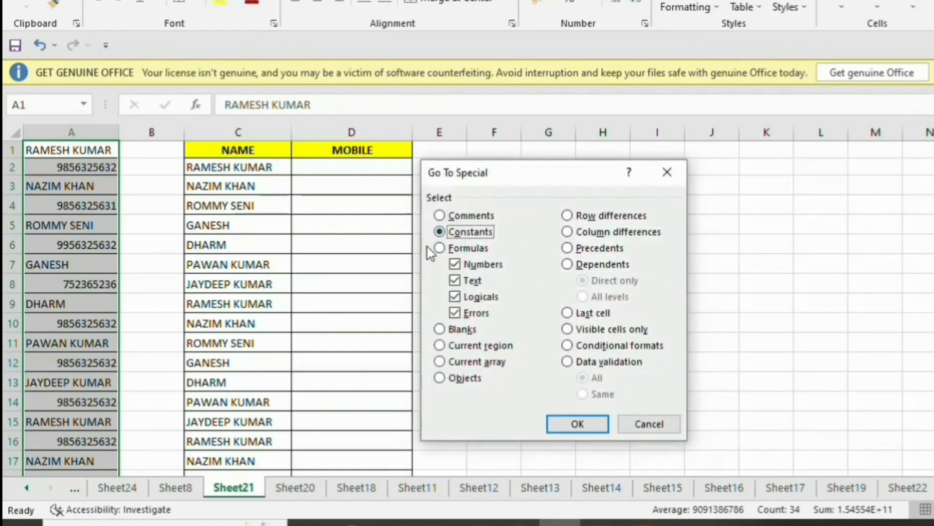
left_click(455, 281)
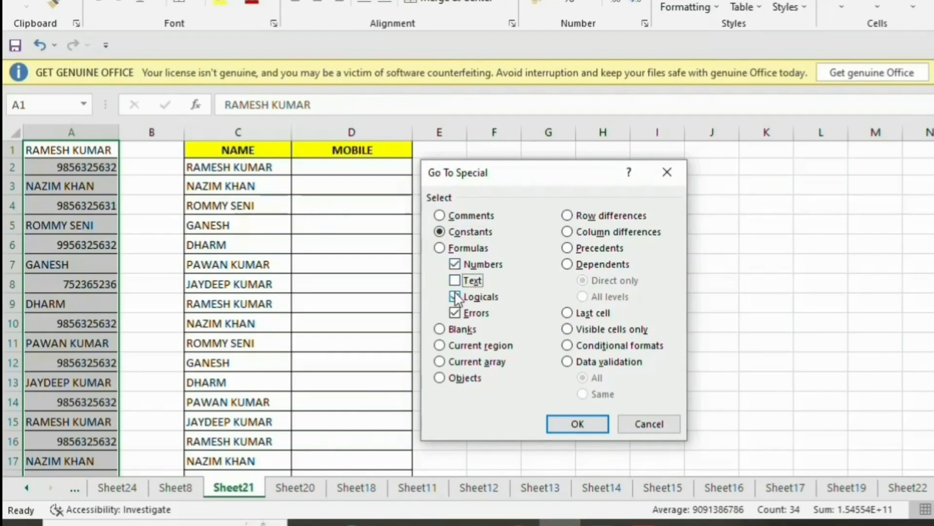
left_click(455, 296)
left_click(455, 313)
left_click(578, 425)
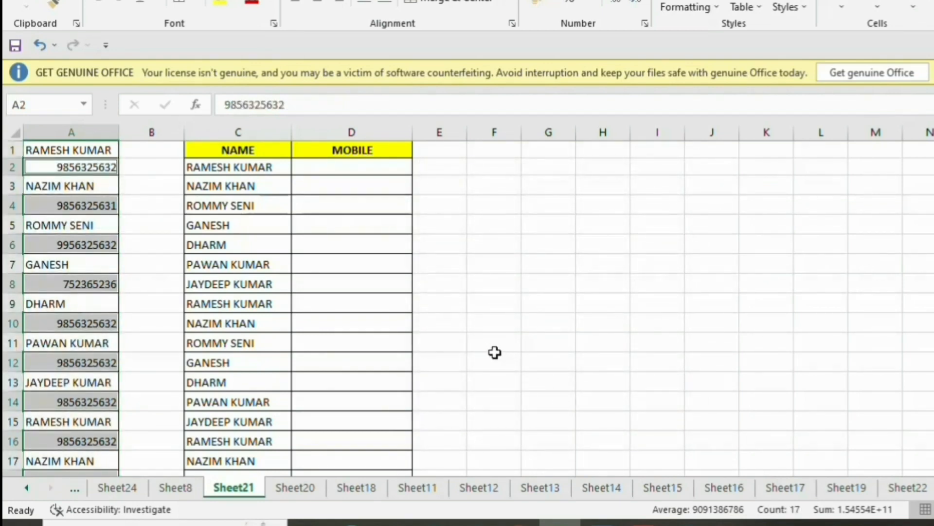
key("ctrl+c")
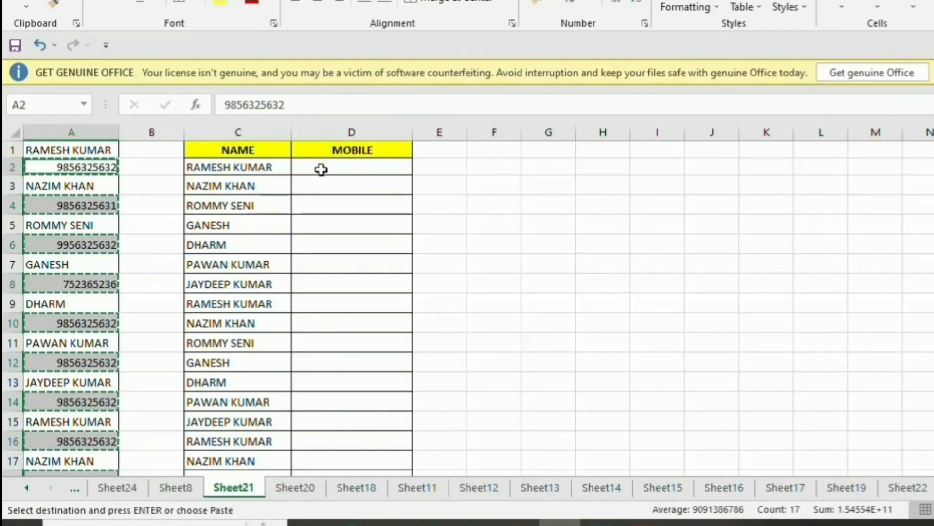
Paste the mobile numbers into D2 and centre-align them.
left_click(320, 169)
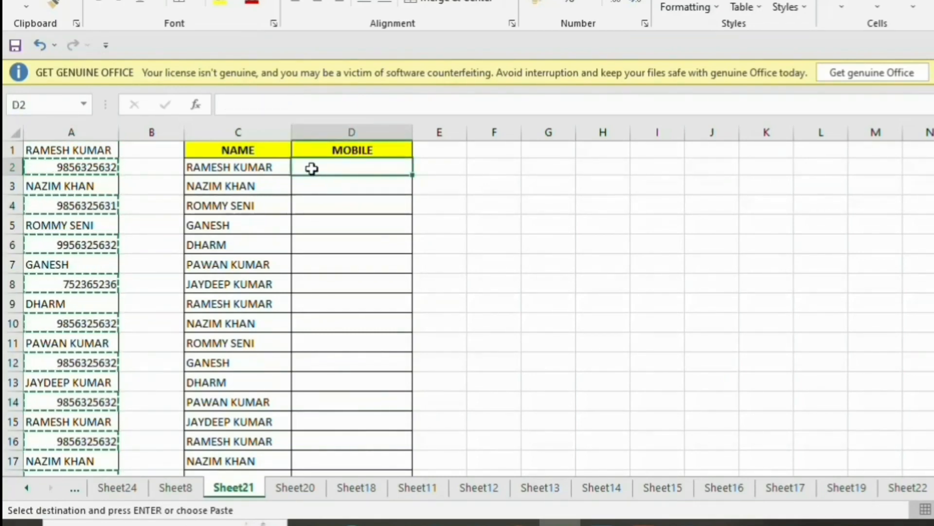
key("ctrl+v")
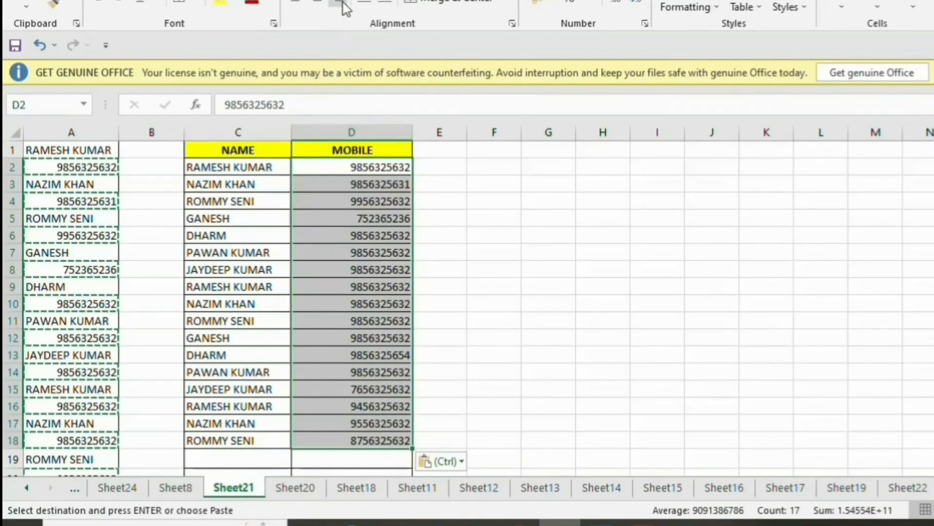
left_click(319, 4)
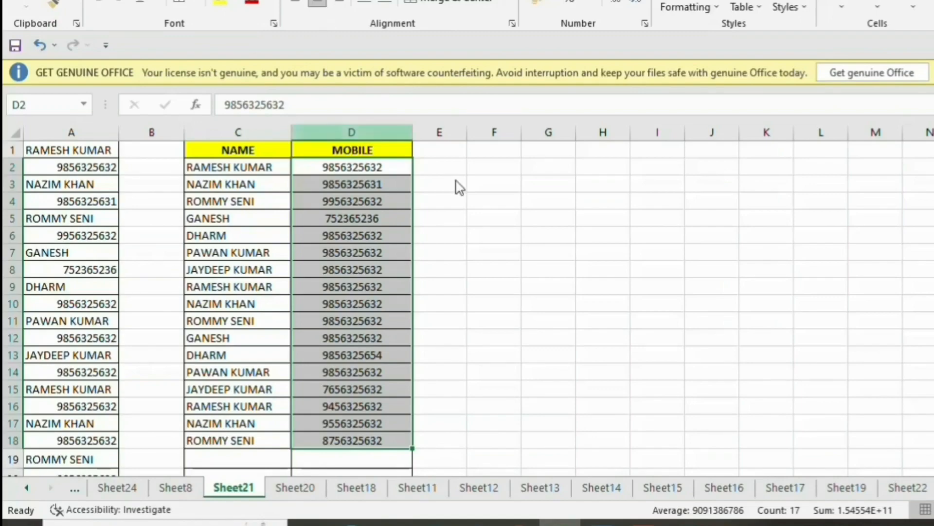
left_click(540, 258)
Check that the last number matches D18, then select the names list in column A.
scroll(423, 306, "down", 5)
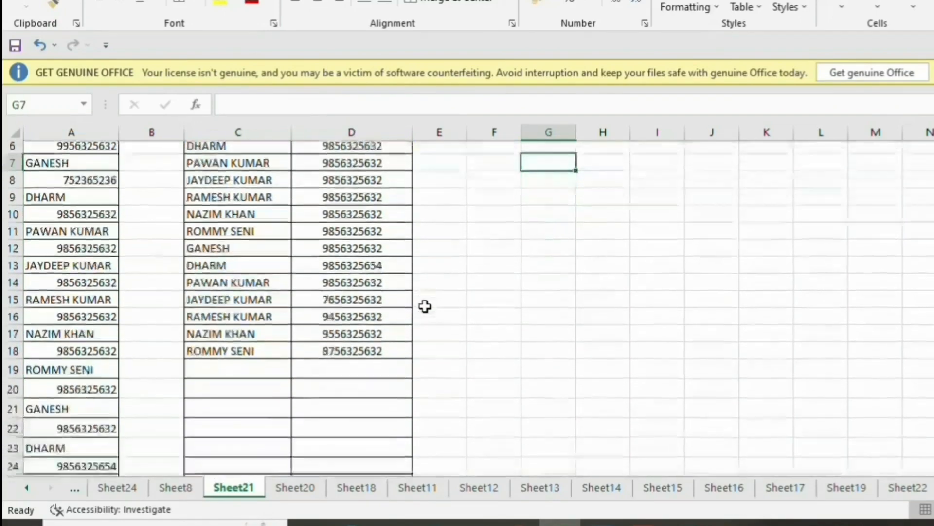
scroll(146, 438, "down", 2)
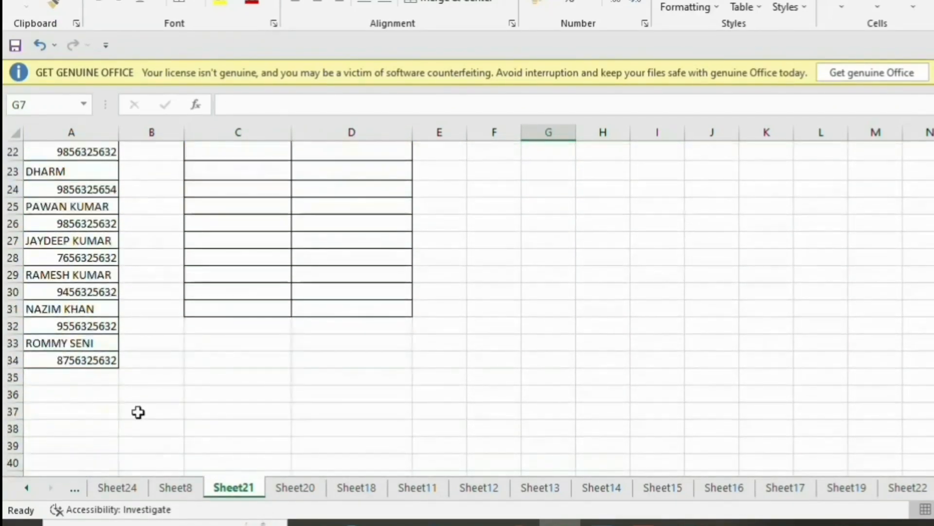
left_click(94, 360)
scroll(253, 360, "up", 2)
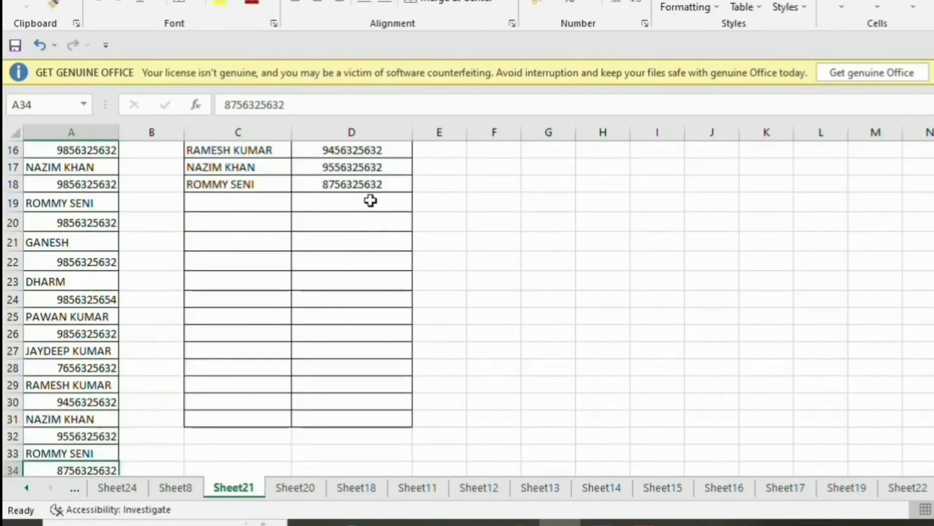
left_click(364, 185)
scroll(364, 192, "up", 5)
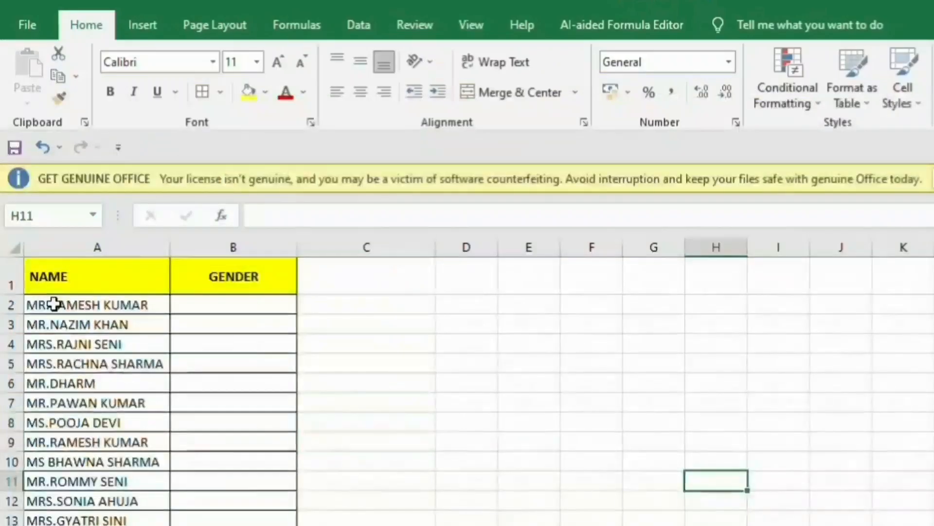
left_click_drag(56, 300, 44, 519)
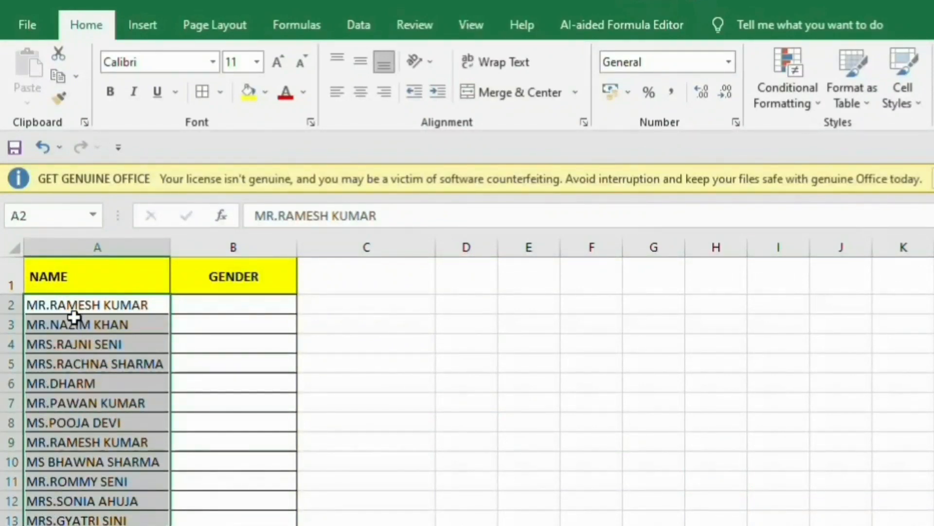
left_click(69, 304)
left_click(53, 343)
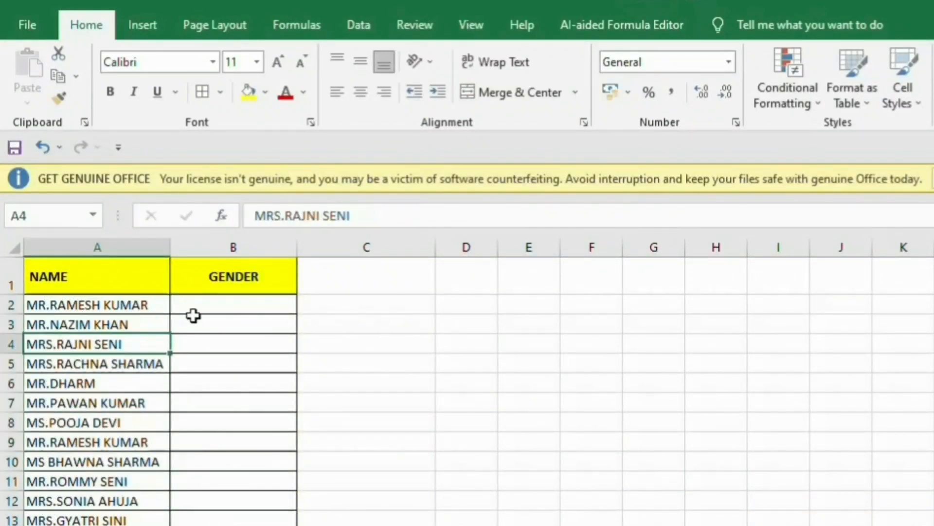
left_click(229, 306)
type("MA")
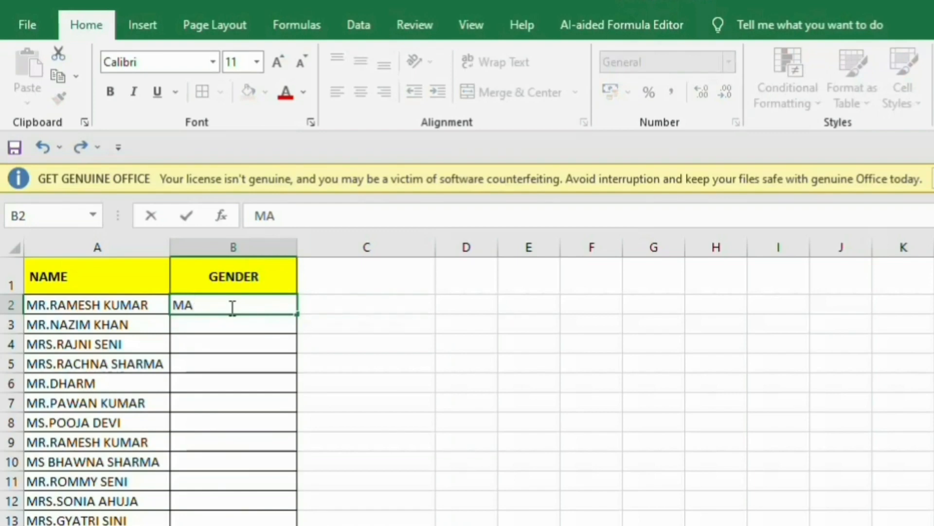
type("LE")
key("Return")
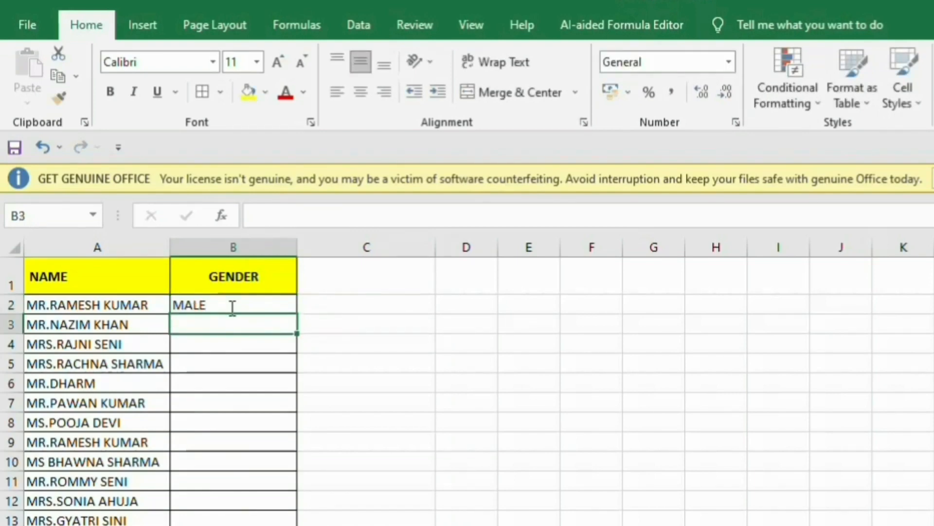
type("MALE")
key("Return")
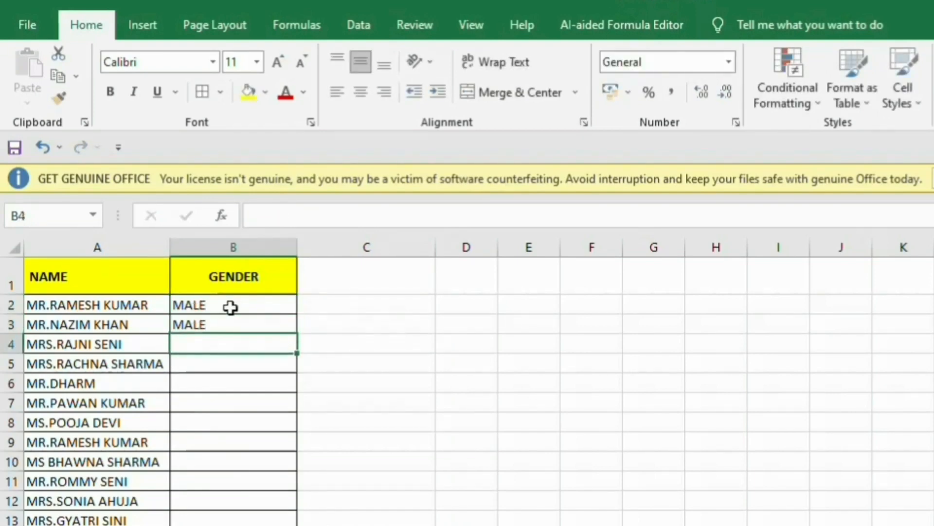
type("FEMALE")
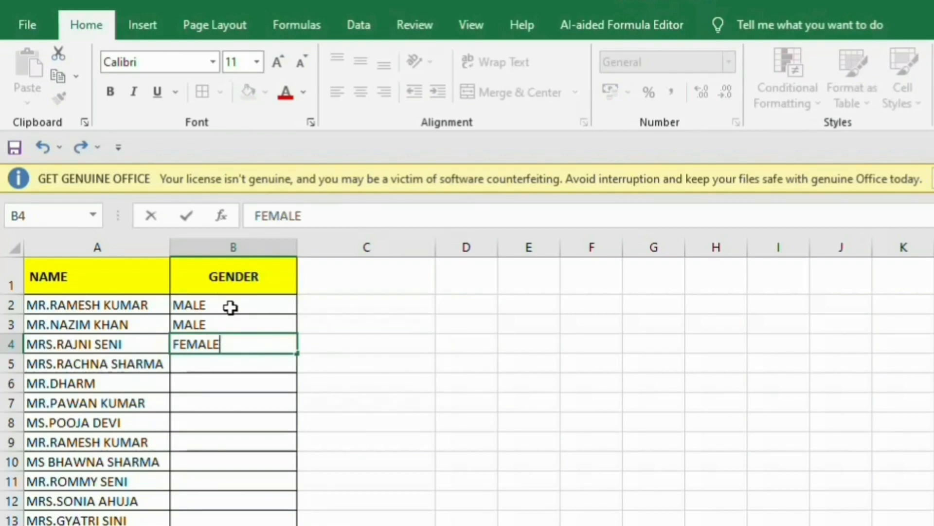
key("Return")
type("FE")
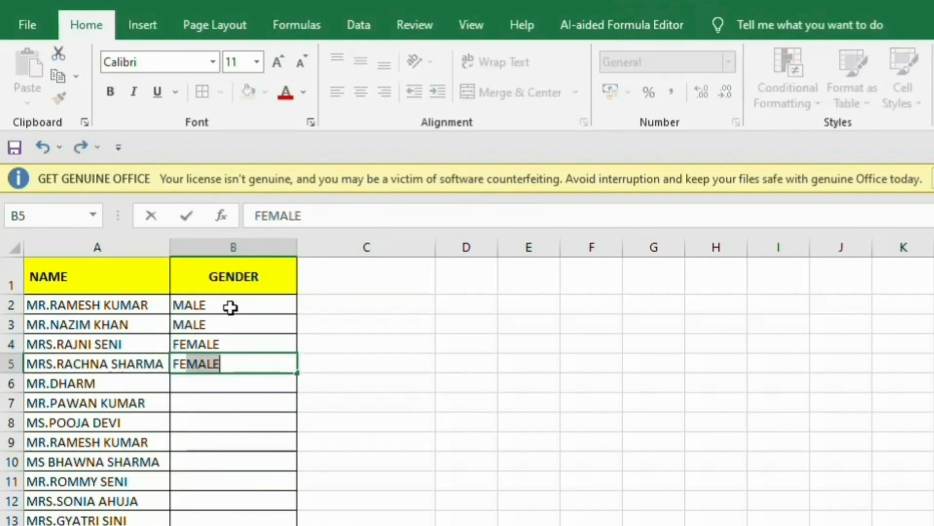
key("Return")
type("MALE")
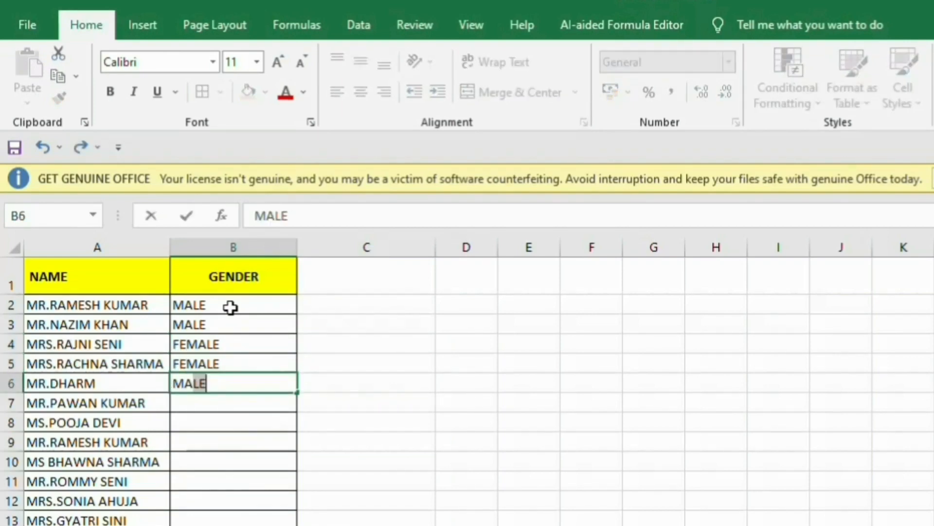
key("Return")
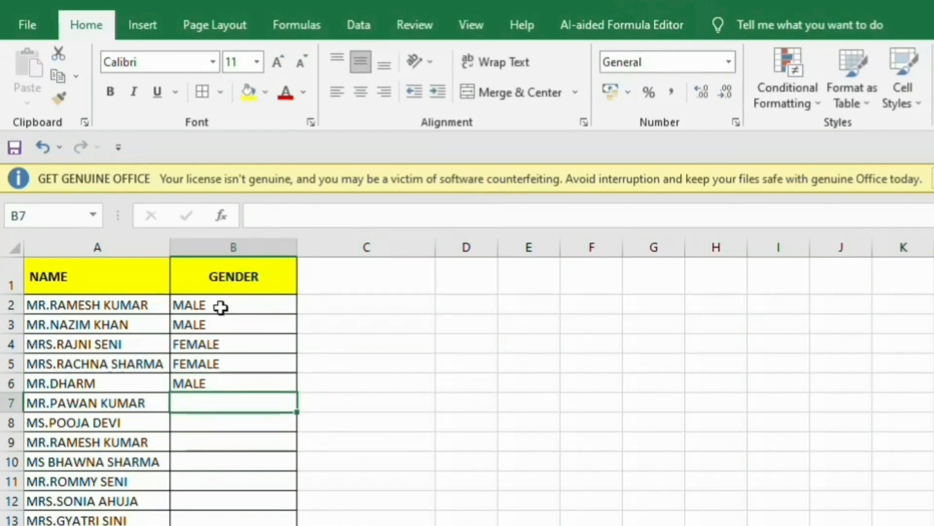
left_click_drag(219, 307, 217, 378)
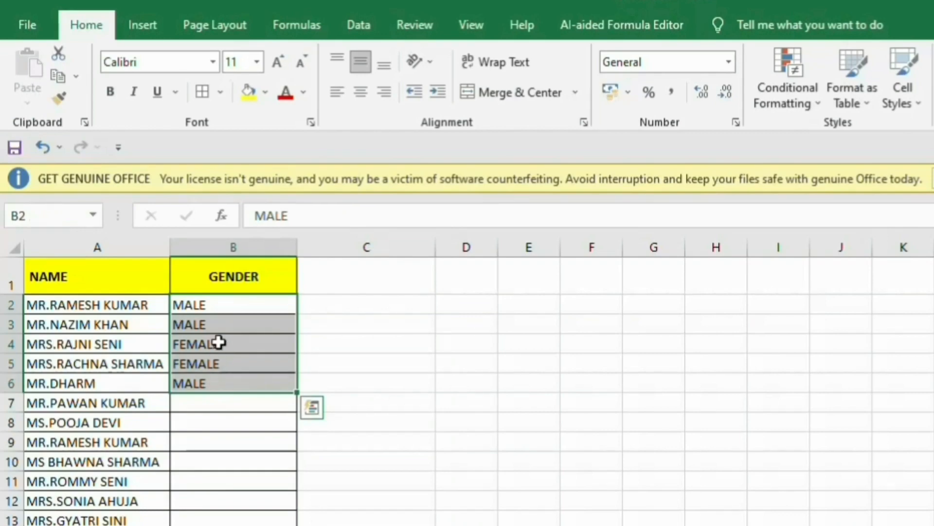
key("Delete")
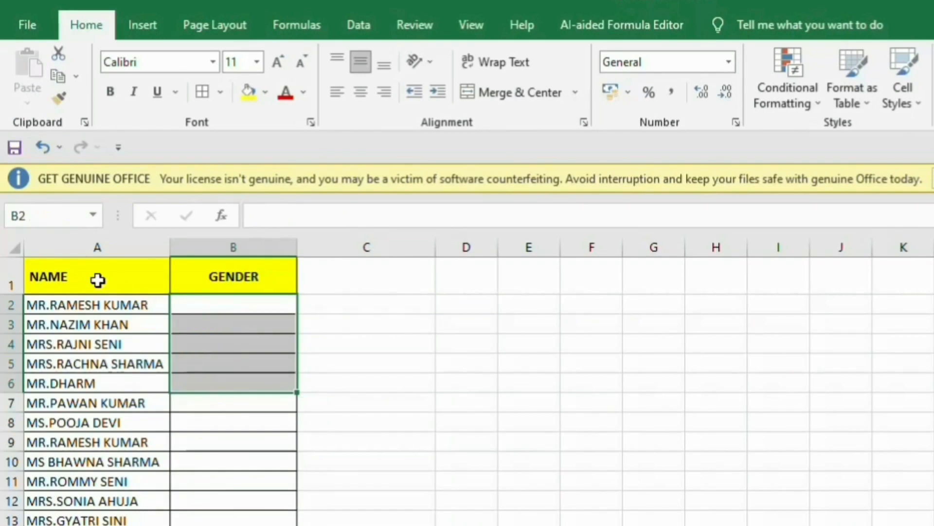
left_click_drag(60, 276, 200, 281)
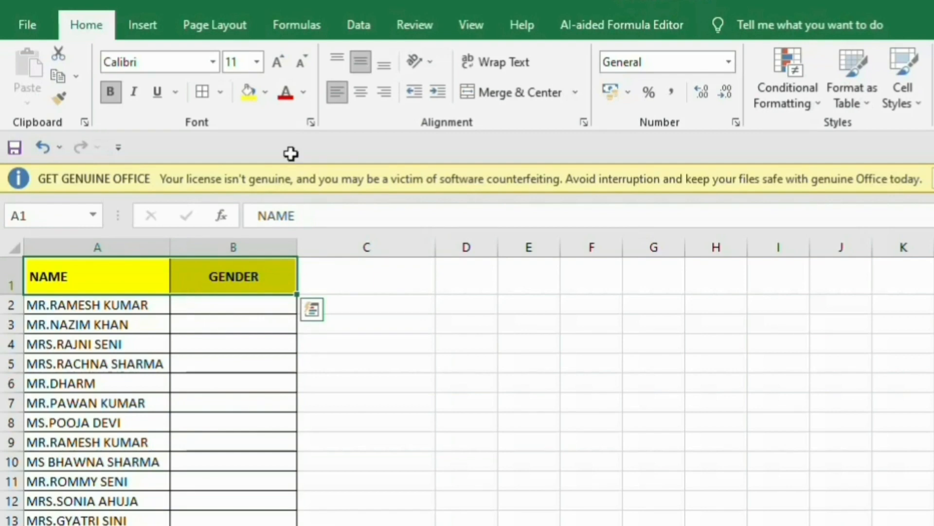
Turn on AutoFilter and filter the NAME column to names beginning with MS.
left_click(364, 24)
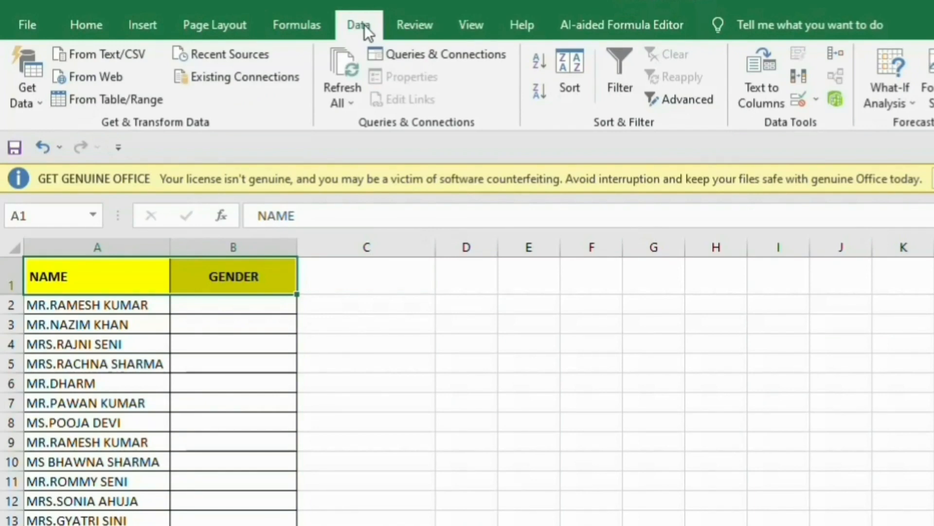
left_click(628, 71)
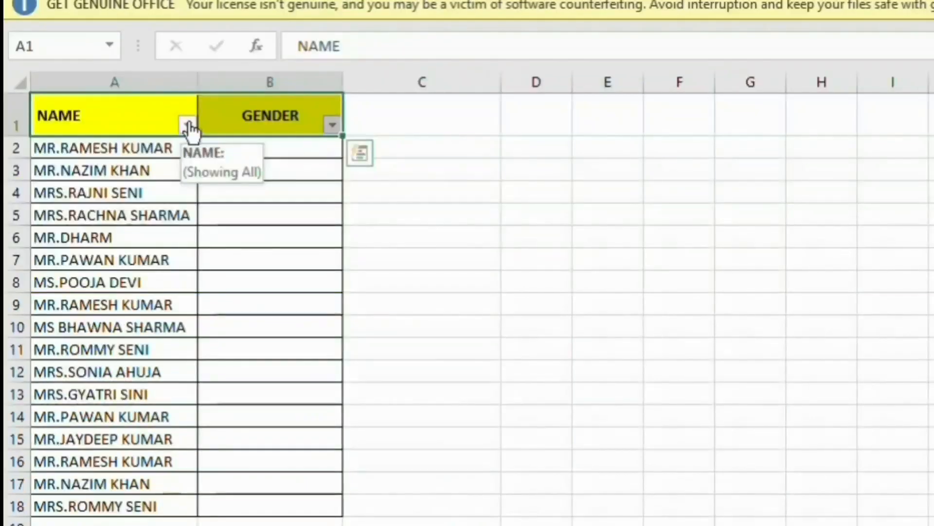
left_click(163, 287)
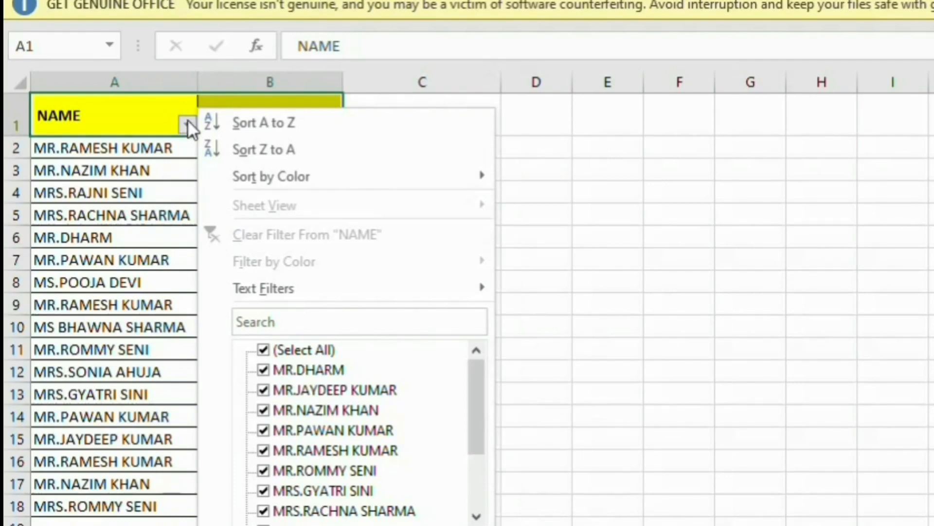
mouse_move(250, 284)
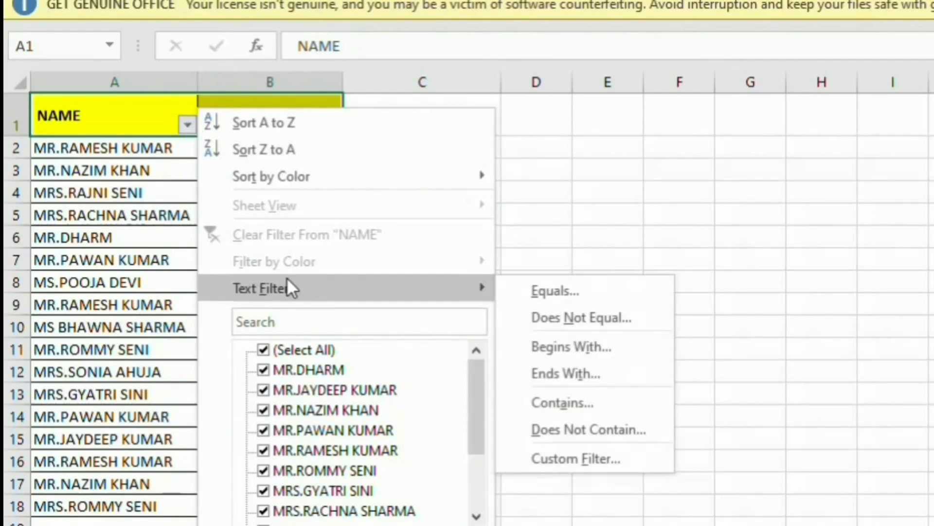
left_click(550, 354)
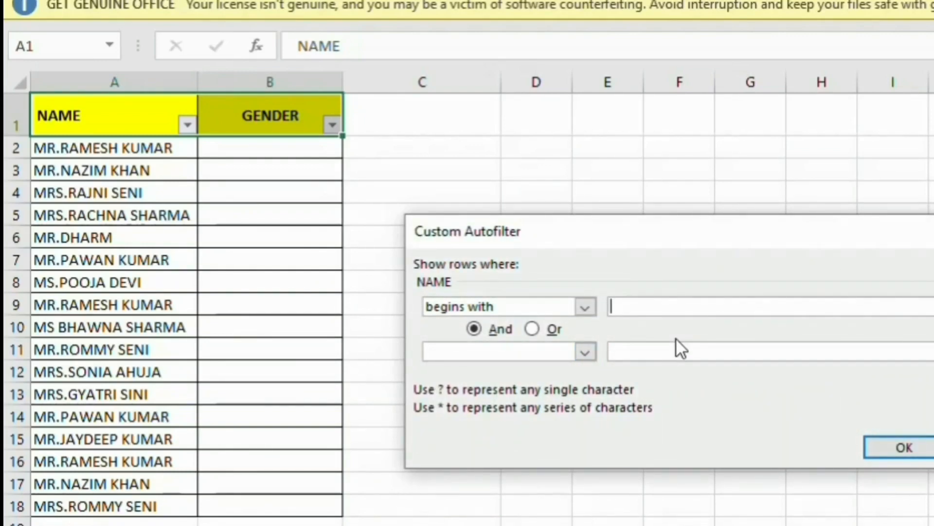
type("MS")
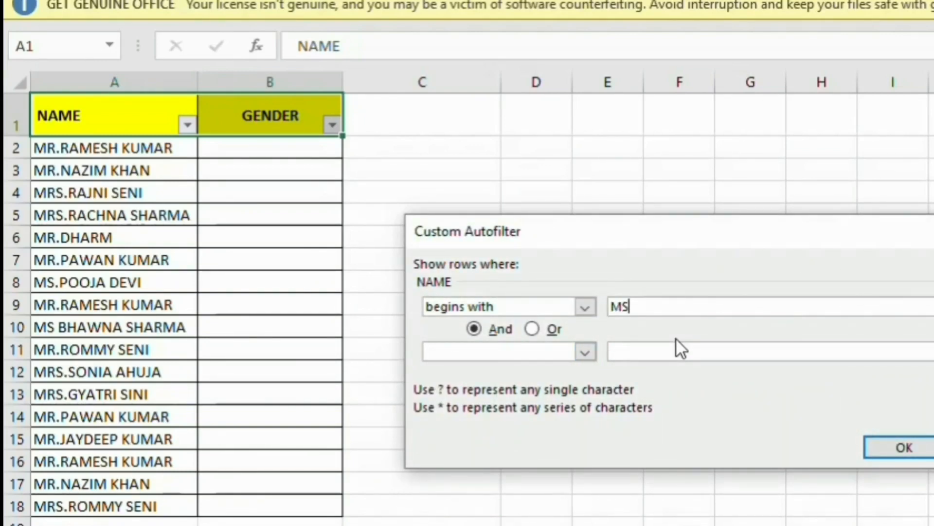
left_click(888, 446)
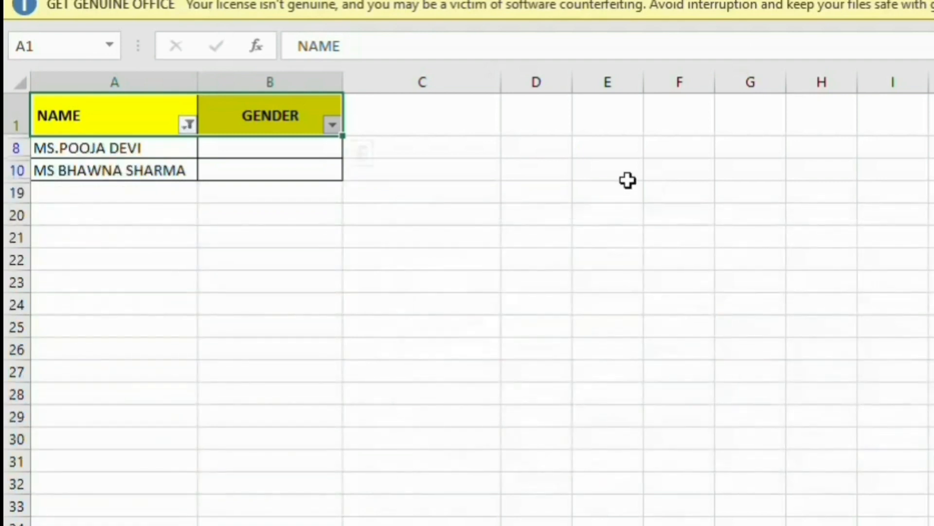
left_click(265, 152)
type("FEMALE")
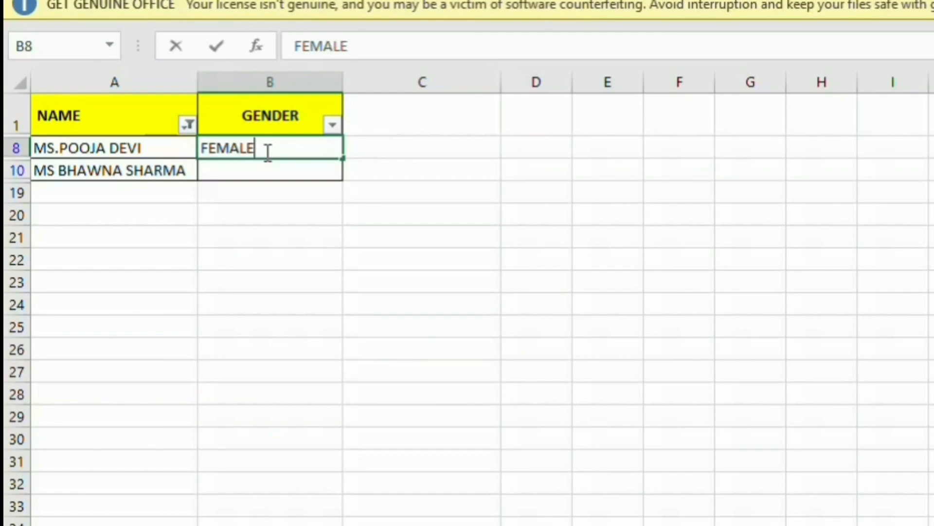
key("Return")
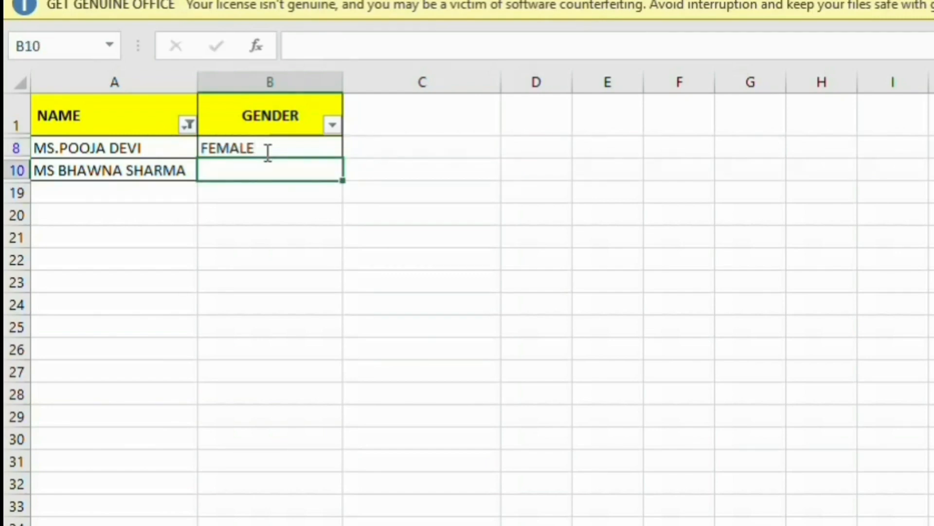
type("FEMALE")
key("Return")
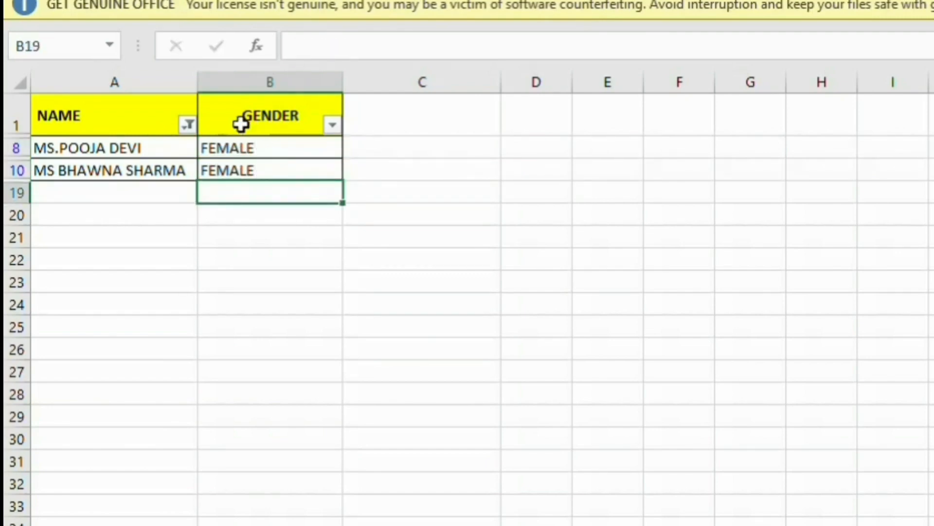
left_click(188, 126)
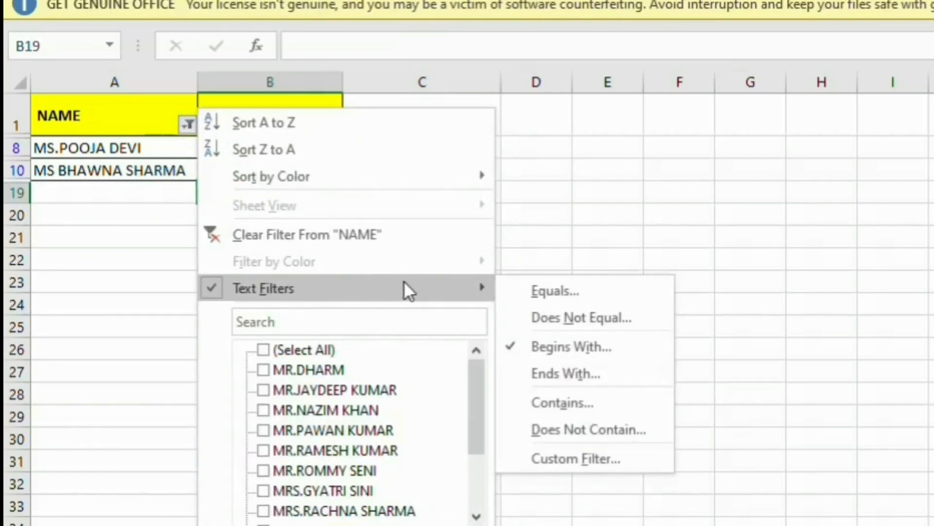
left_click(567, 345)
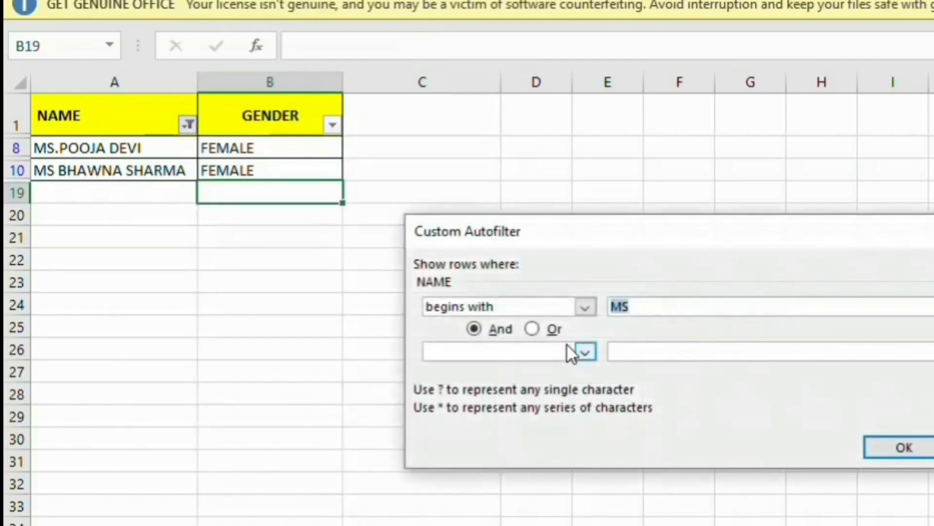
left_click(620, 307)
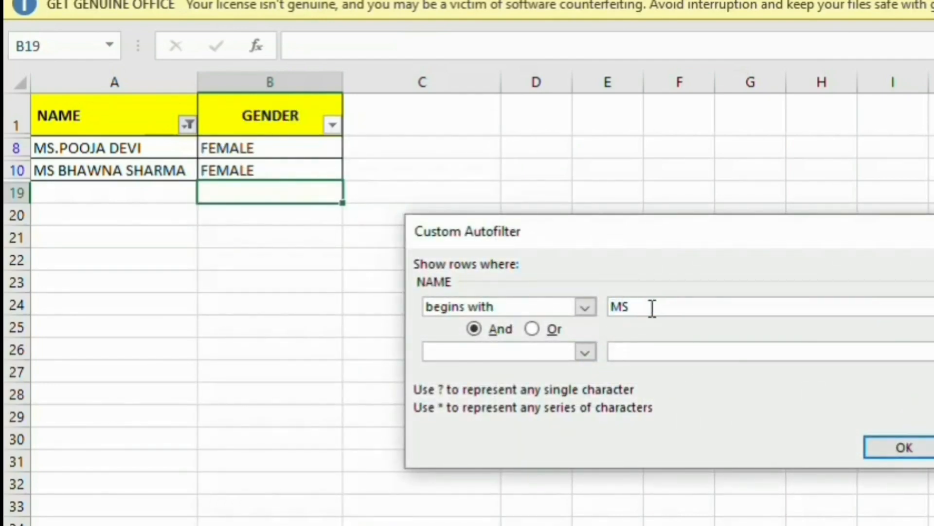
type("R")
left_click(919, 457)
Fill FEMALE into every visible MRS gender cell and clear the NAME filter.
left_click(254, 149)
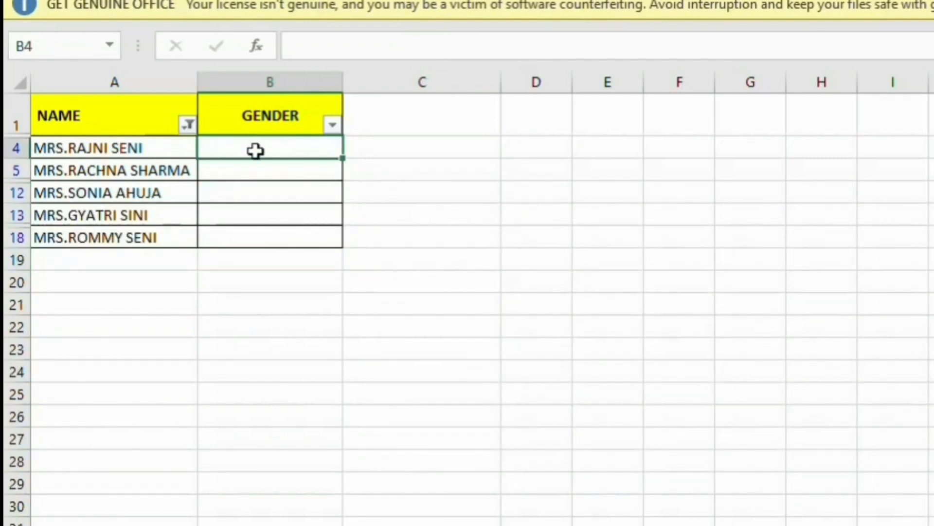
type("FEMALE")
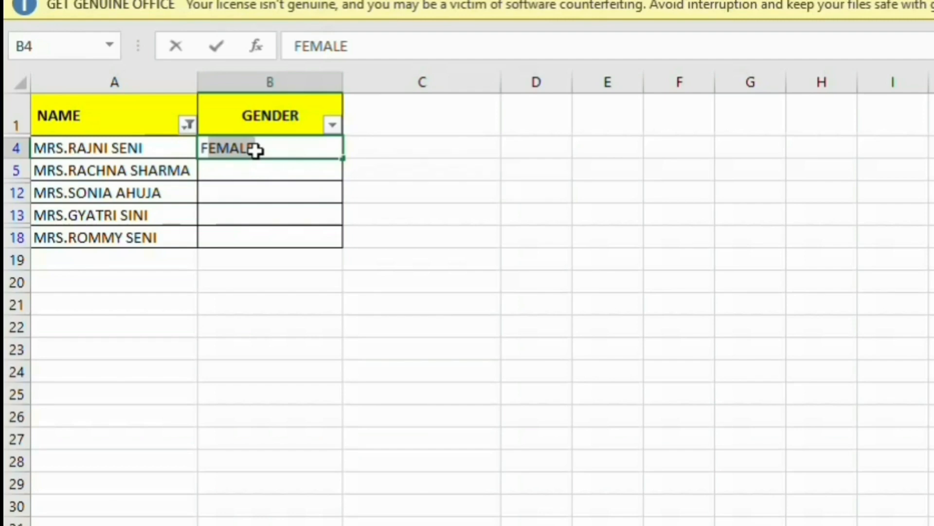
key("Return")
left_click_drag(267, 146, 259, 230)
key("ctrl+d")
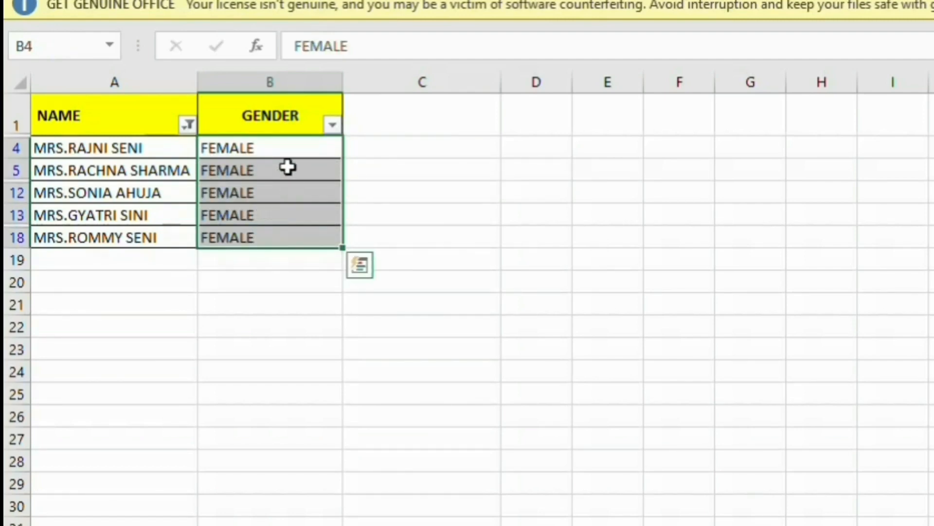
left_click(187, 126)
left_click(238, 241)
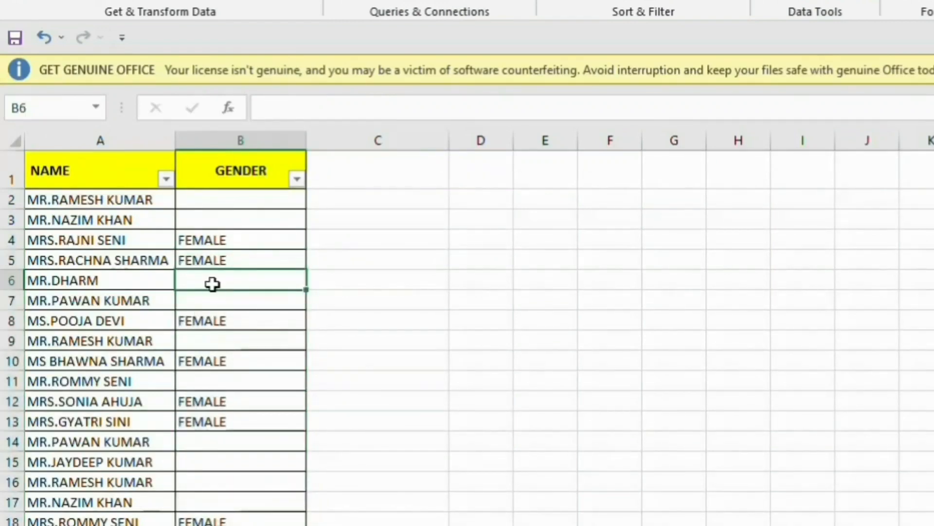
Filter GENDER to blank cells and fill MALE into all of them down to row 17.
left_click(296, 181)
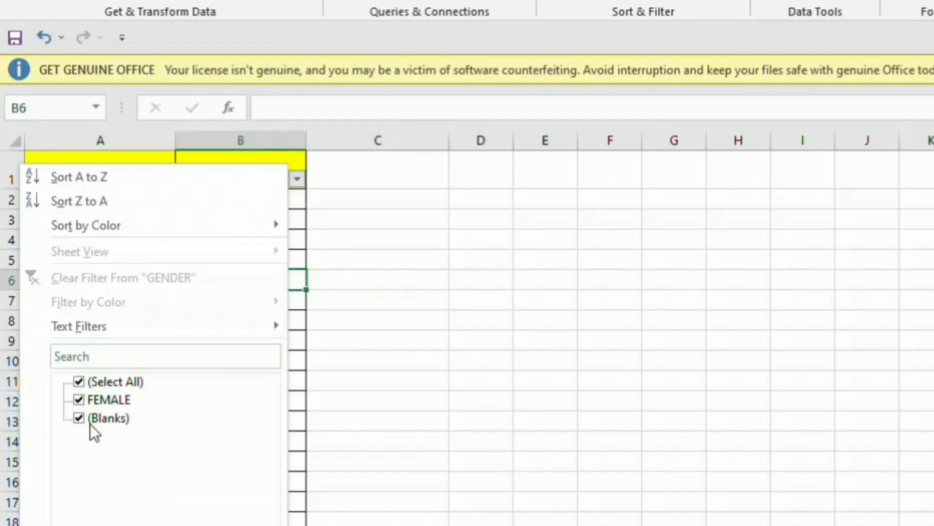
left_click(90, 400)
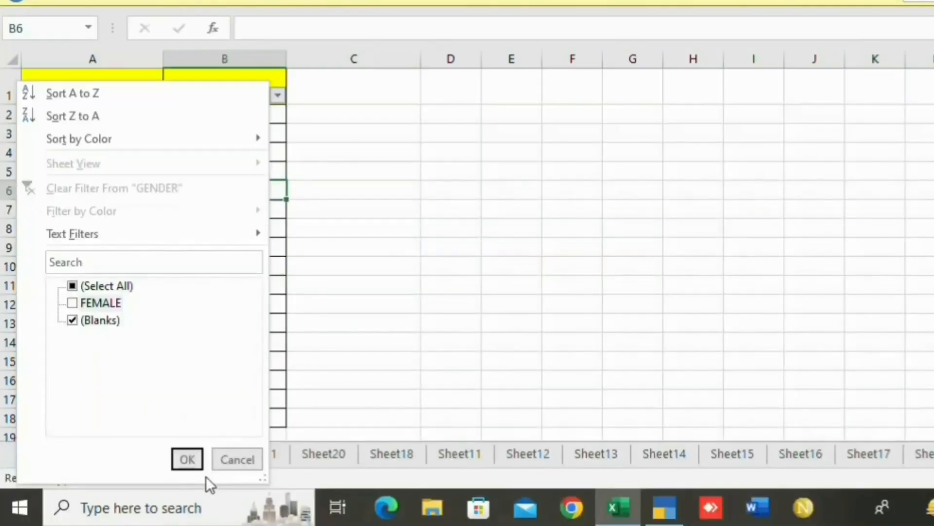
left_click(188, 459)
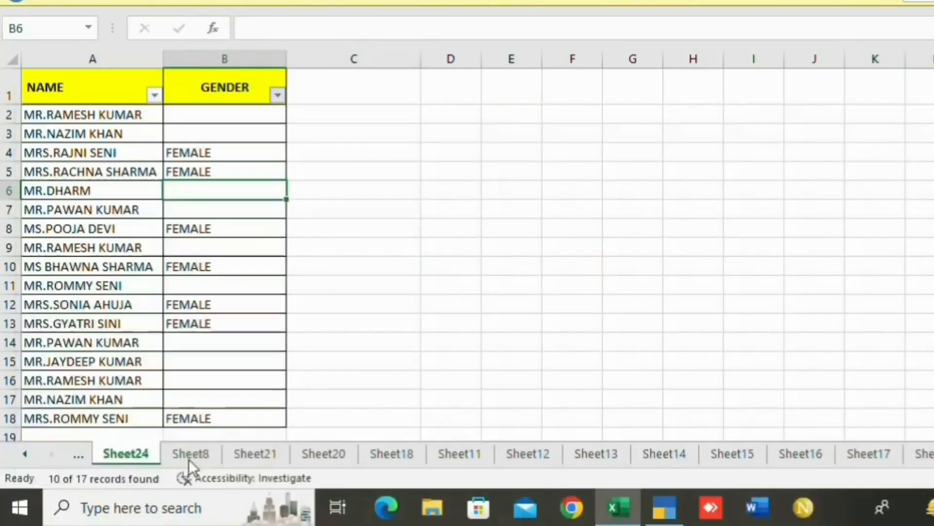
left_click(223, 112)
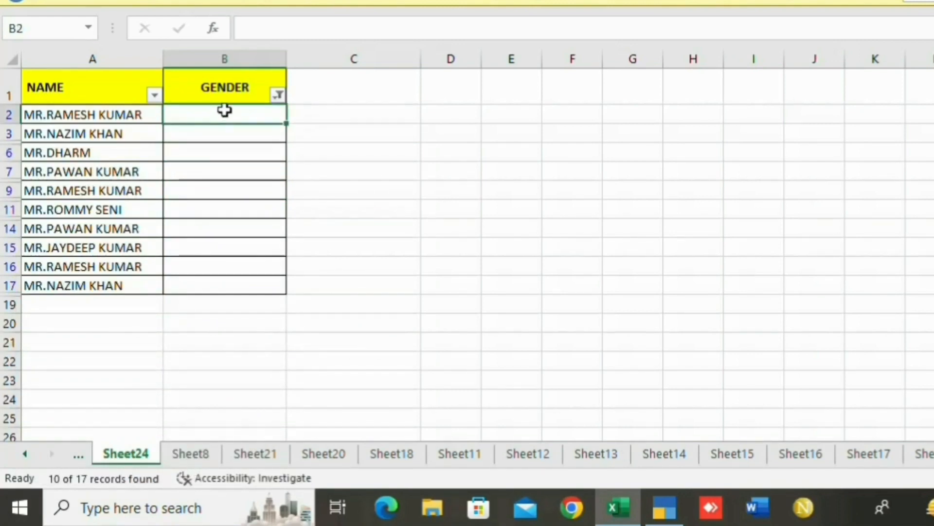
type("MALE")
key("Return")
left_click(225, 111)
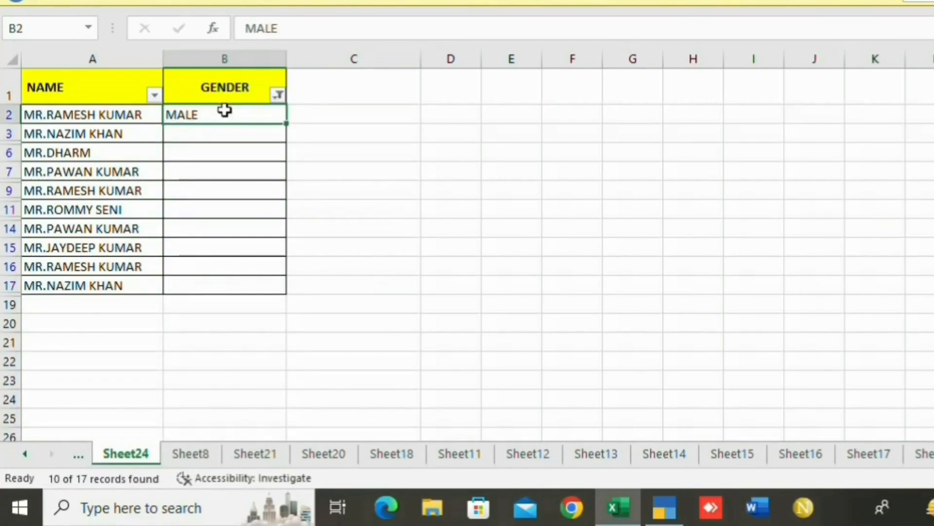
key("shift+Down")
key("shift+Down")
key("shift+Down")
key("shift+Down")
key("shift+Down")
key("shift+Down")
key("shift+Down")
key("shift+Down")
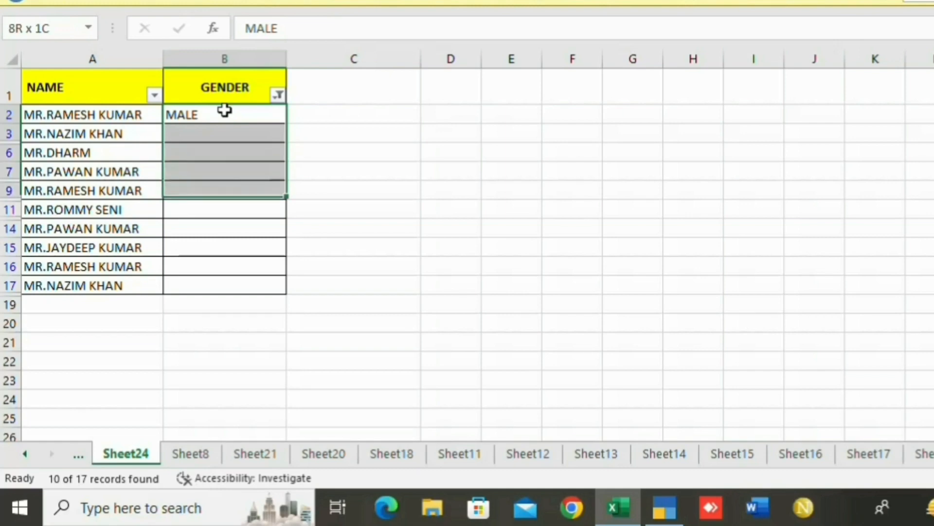
key("shift+Down")
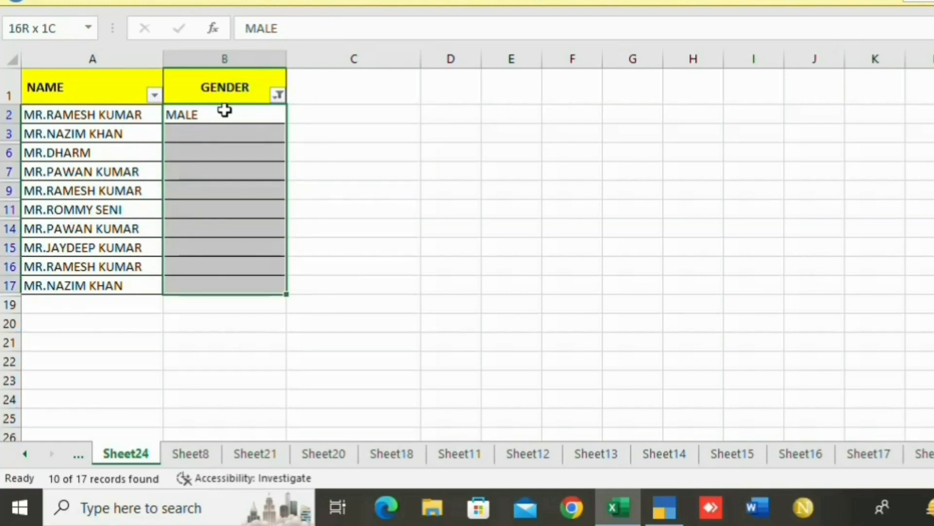
key("ctrl+d")
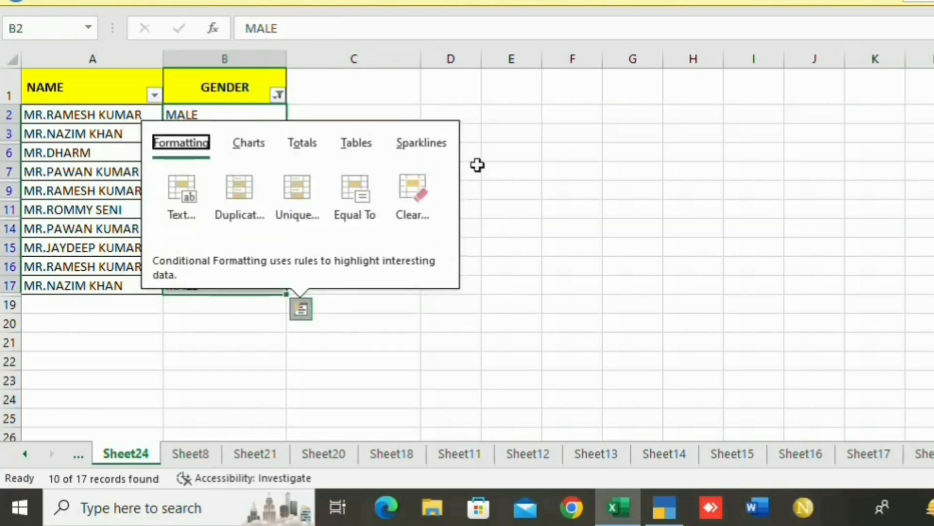
left_click(474, 170)
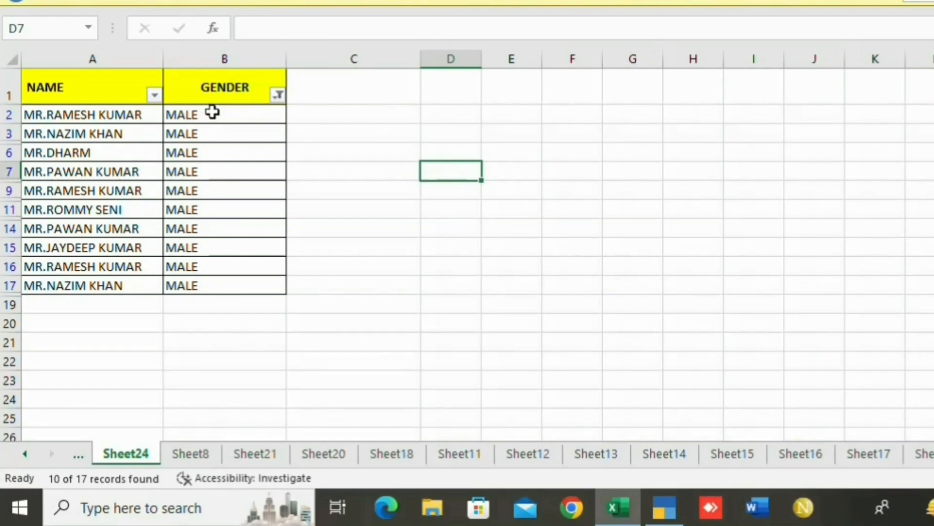
Remove the filter with Ctrl+Shift+L and centre-align the GENDER values in column B.
left_click(3, 95)
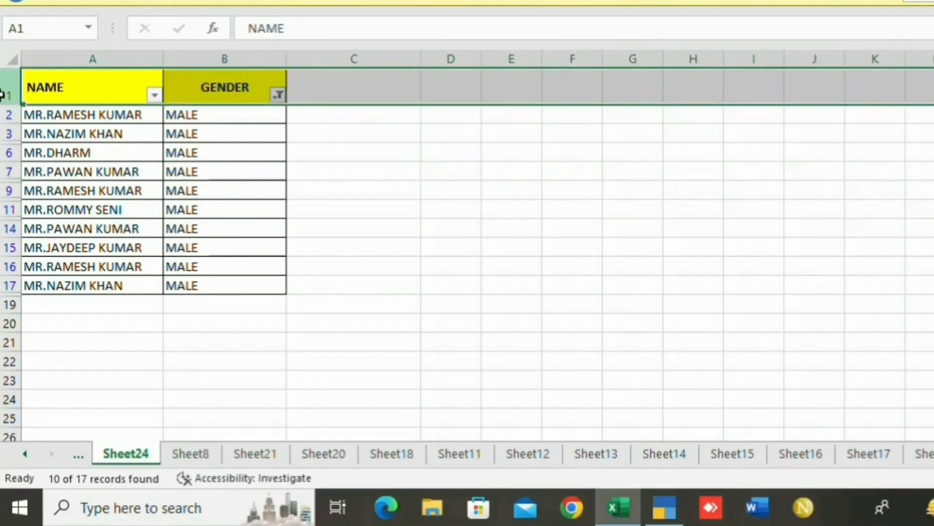
key("ctrl+shift+l")
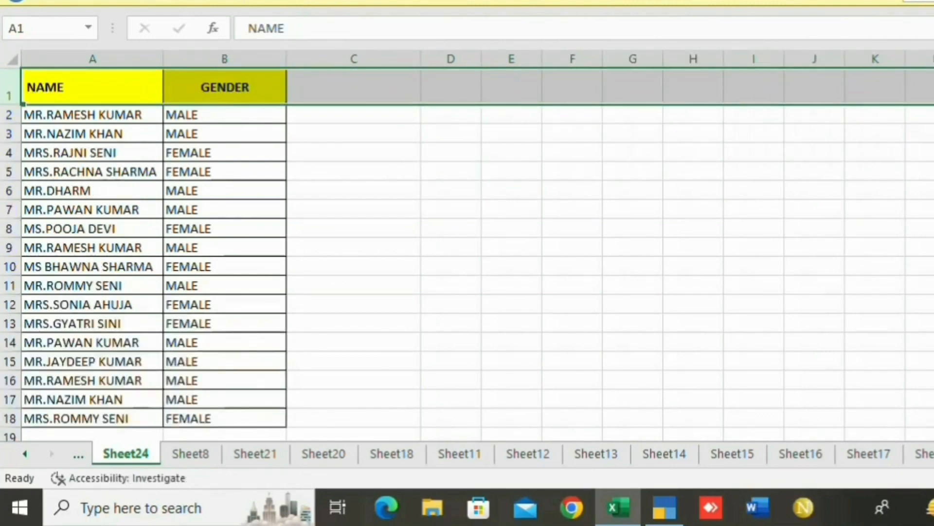
left_click_drag(217, 119, 242, 419)
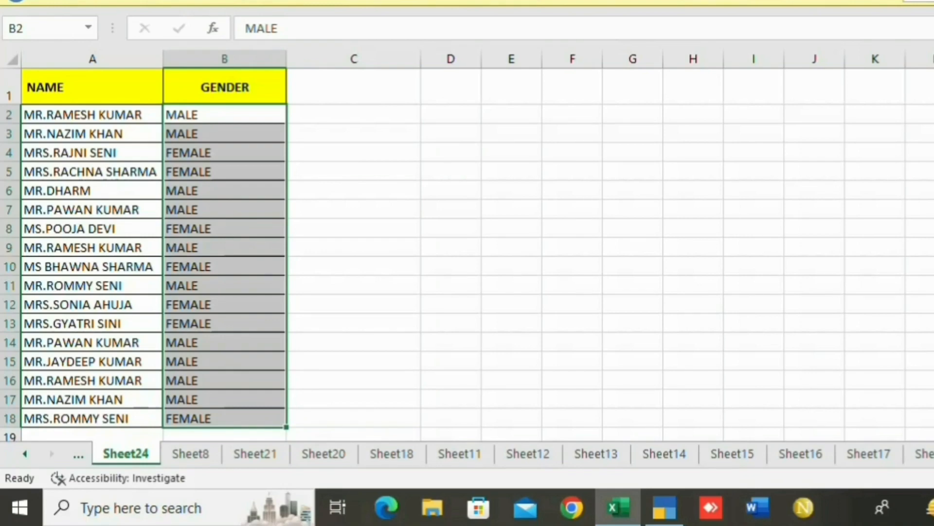
key("alt+h")
key("a")
key("c")
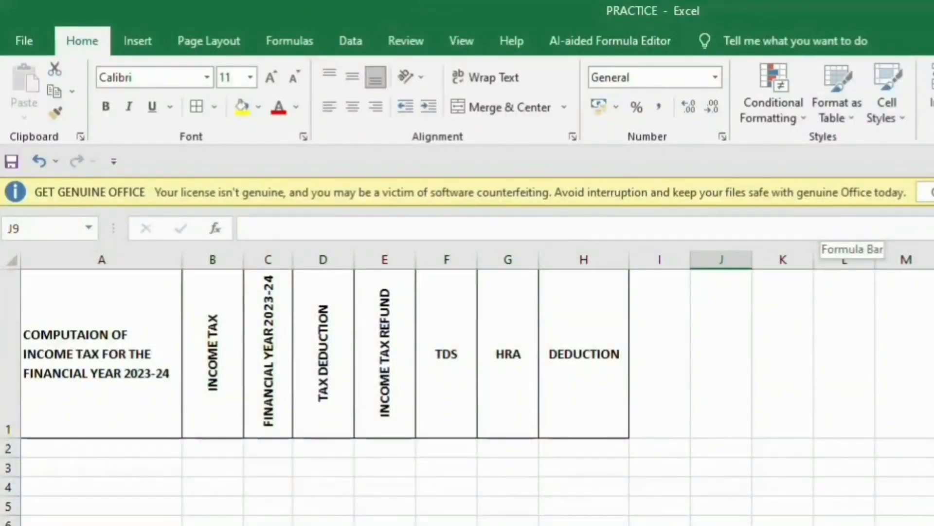
Review the income-tax sample headings in row 1, from the A1 title across to DEDUCTION.
left_click(82, 335)
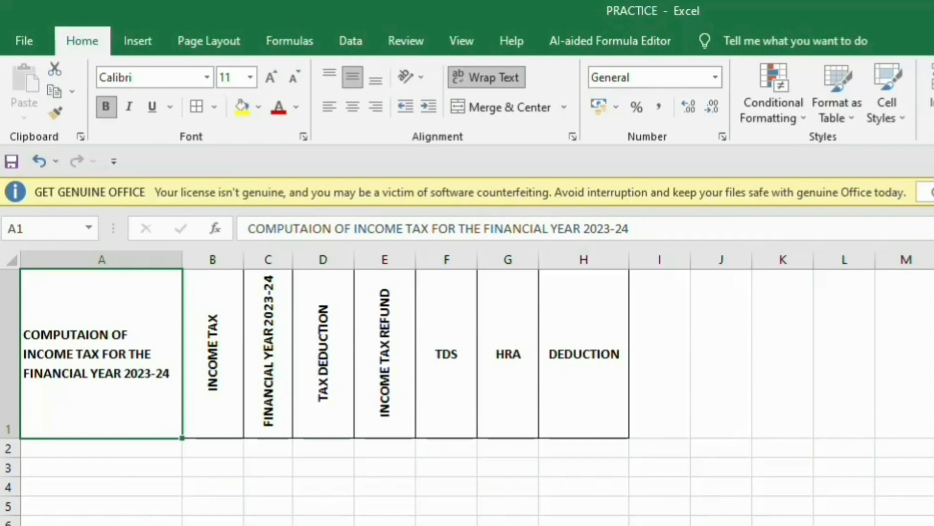
left_click(212, 353)
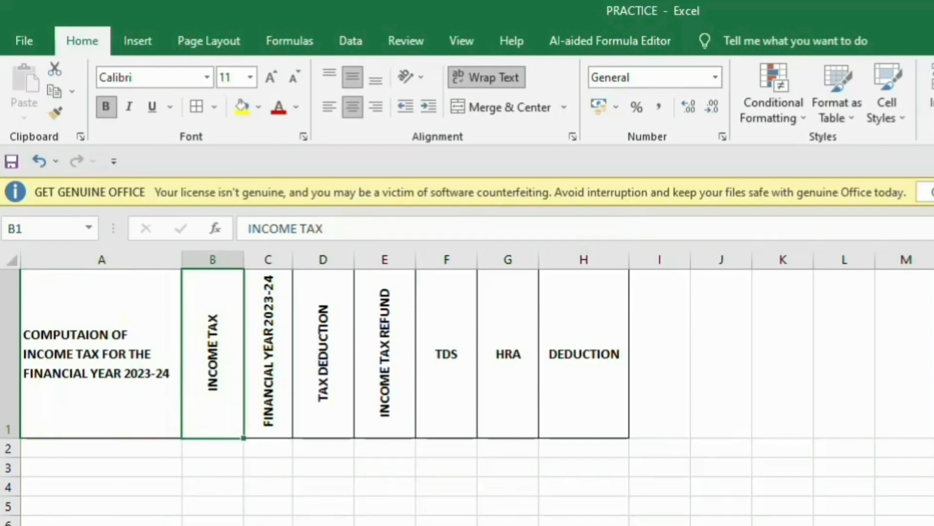
left_click(268, 353)
key("Right")
key("Right")
key("Right")
key("Right")
key("Right")
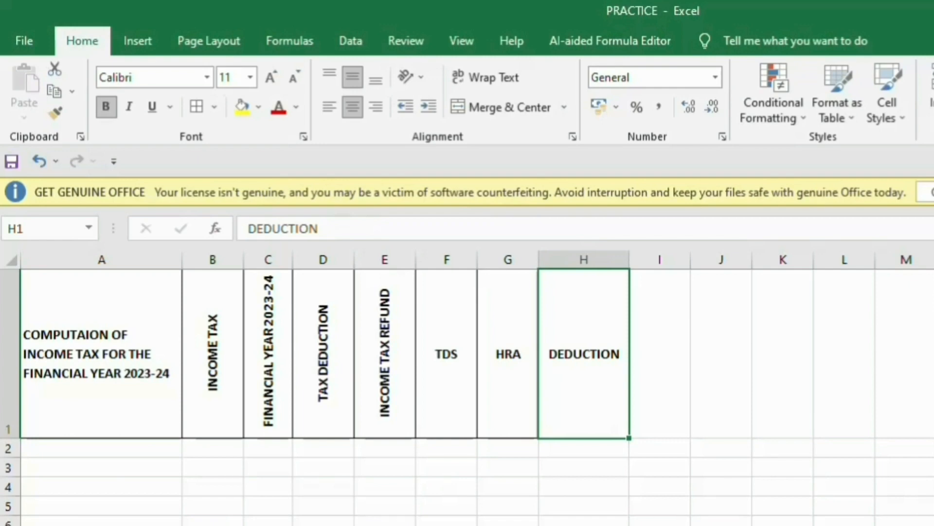
key("Left")
key("Left")
key("Left")
key("Left")
key("Left")
key("Left")
key("Left")
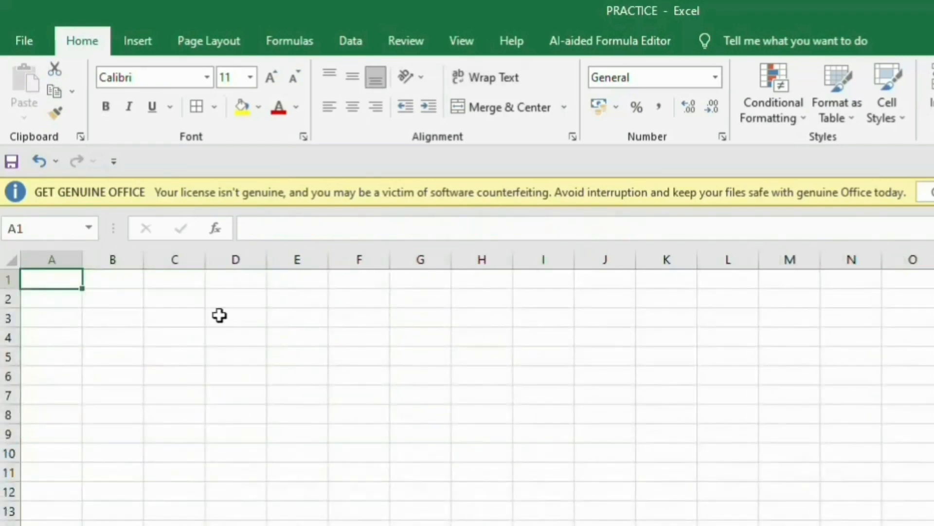
Apply All Borders to cells A1:G1.
left_click_drag(65, 286, 391, 247)
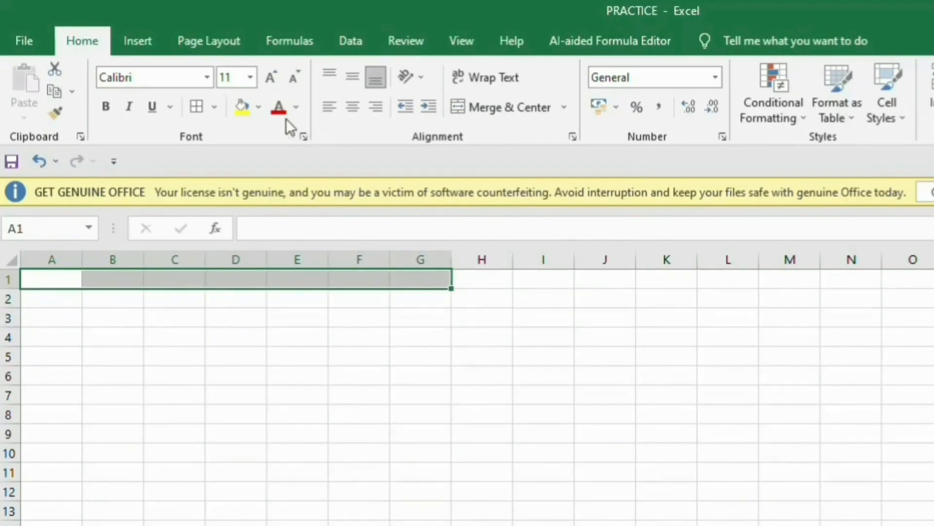
left_click(200, 108)
left_click(448, 431)
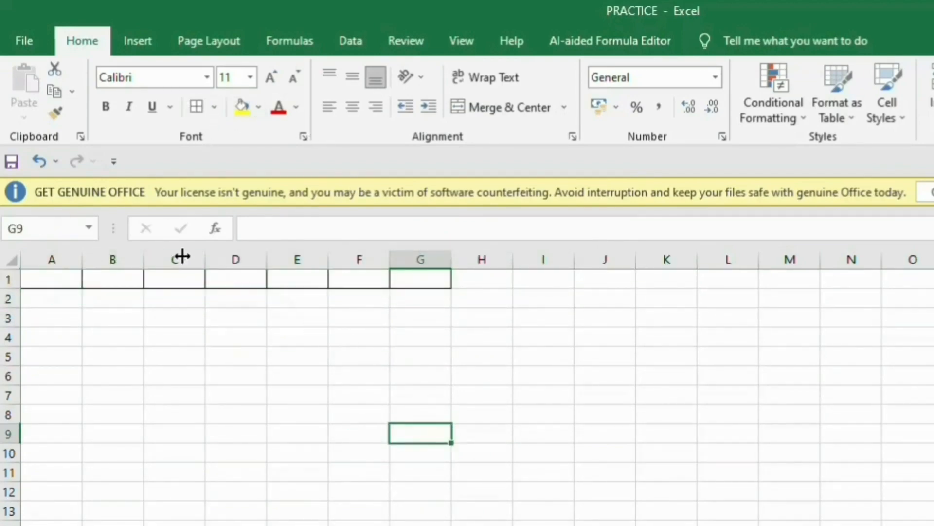
Type 'COMPUTATION OF INCOME TAX FOR THE FINANCIAL YEAR 2023-24' into A1.
left_click(57, 285)
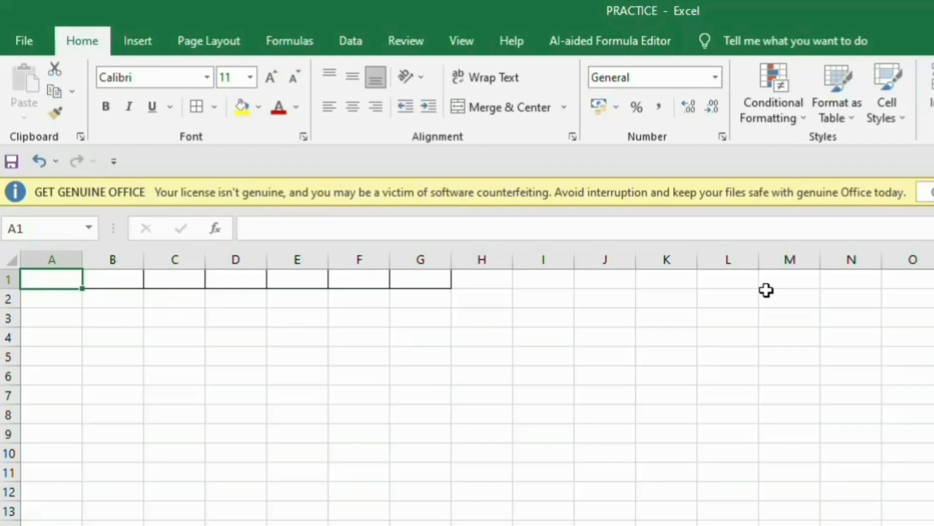
type("CO")
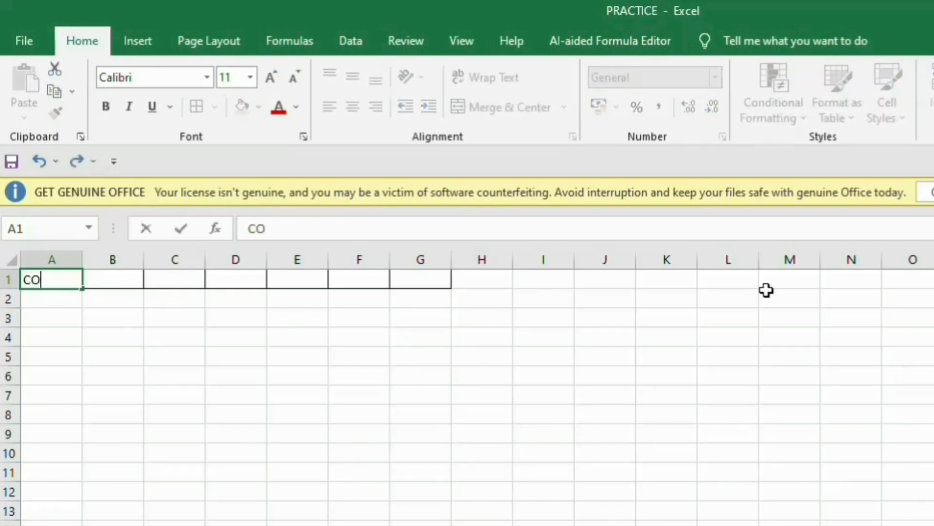
type("MPUT")
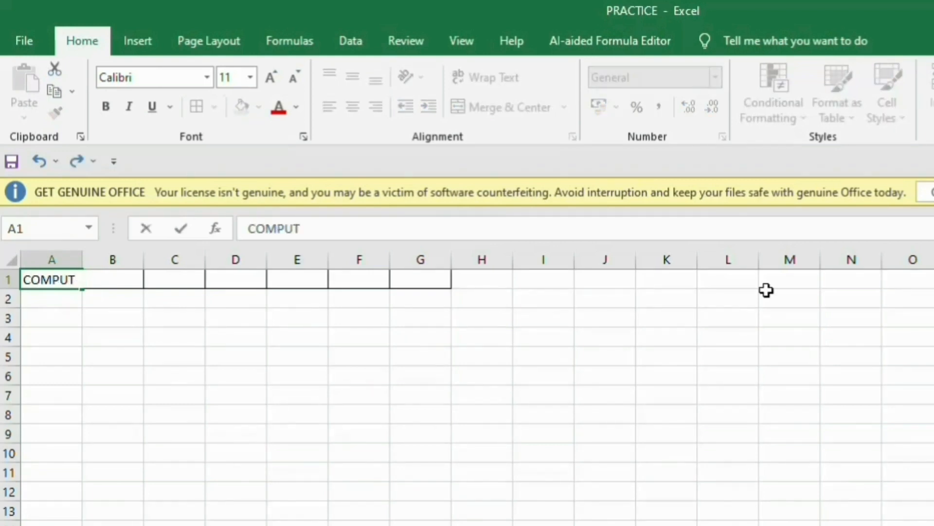
type("ATION ")
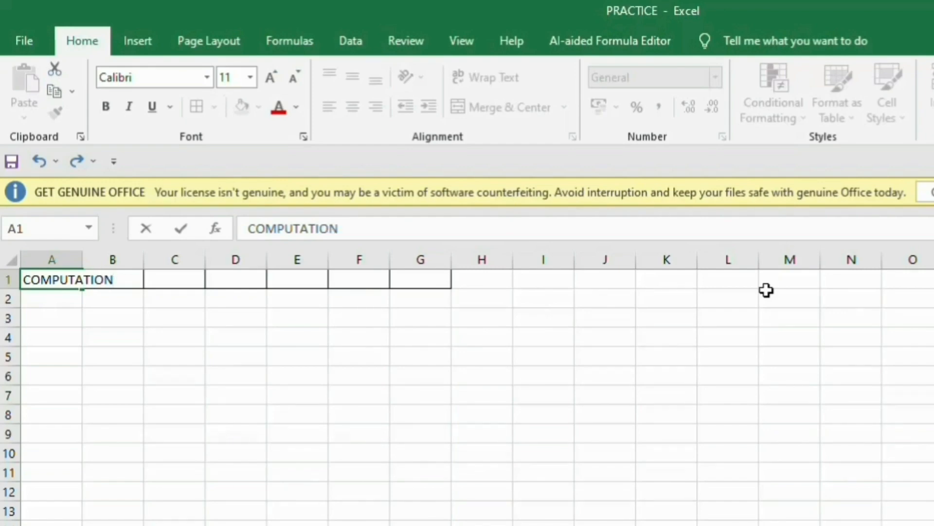
type("OF INCOM")
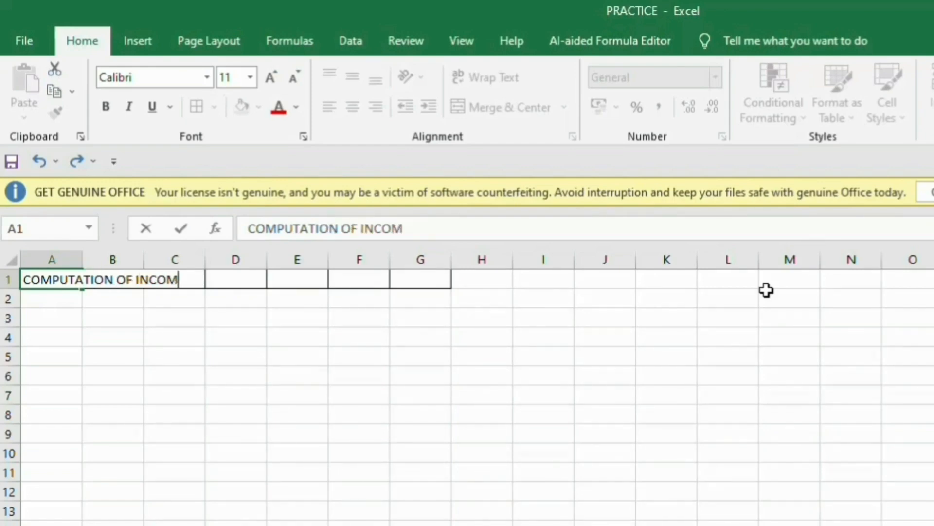
type("E TAX")
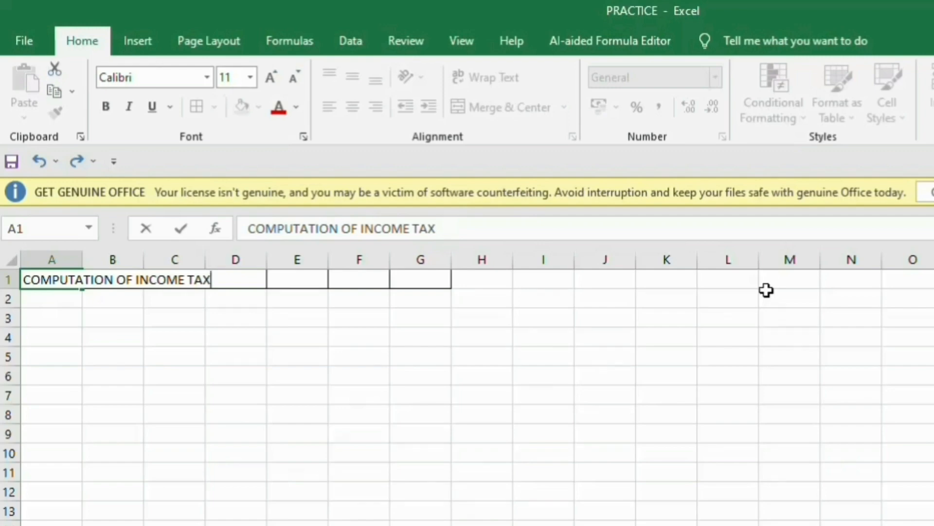
type("FOR THE")
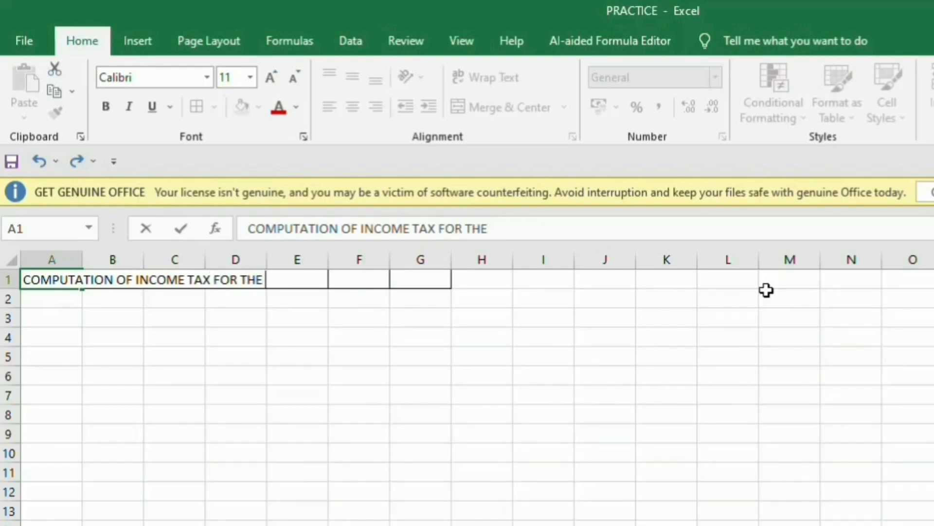
type(" FINANC")
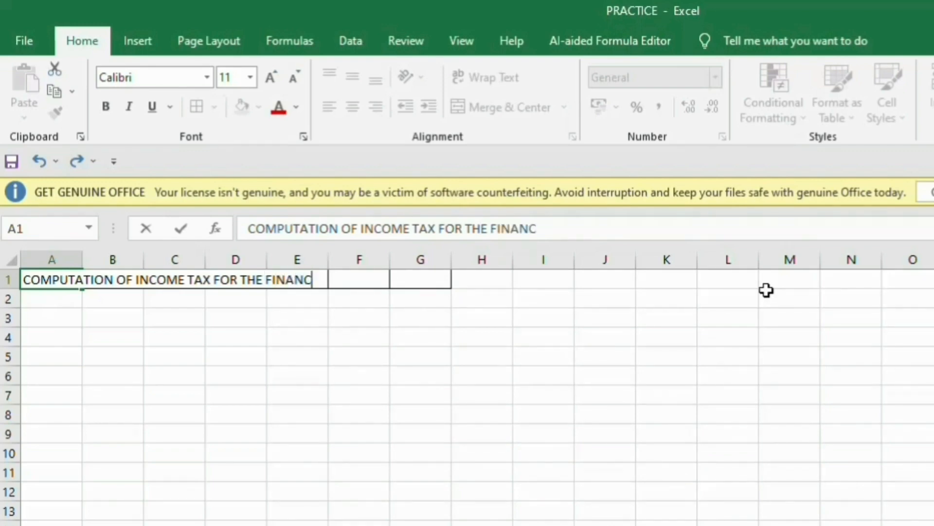
type("IAL YEA")
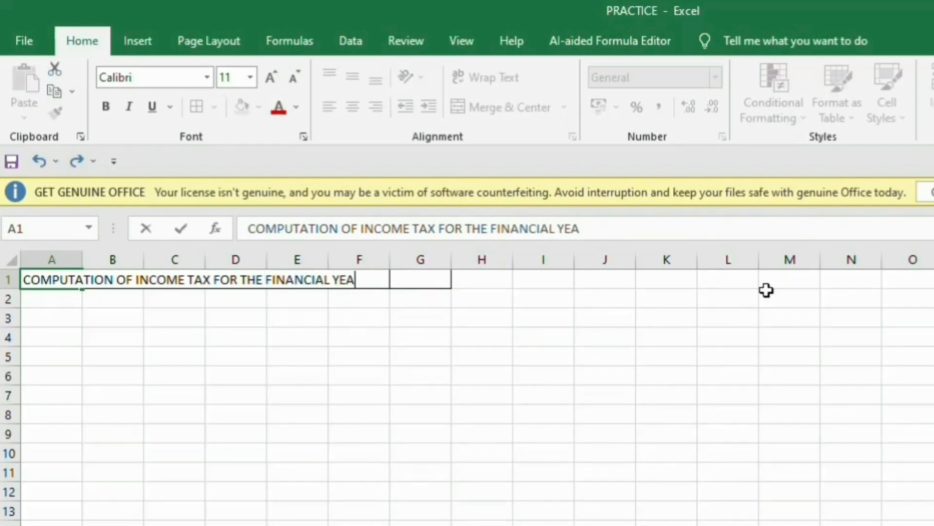
type("R 2023-24")
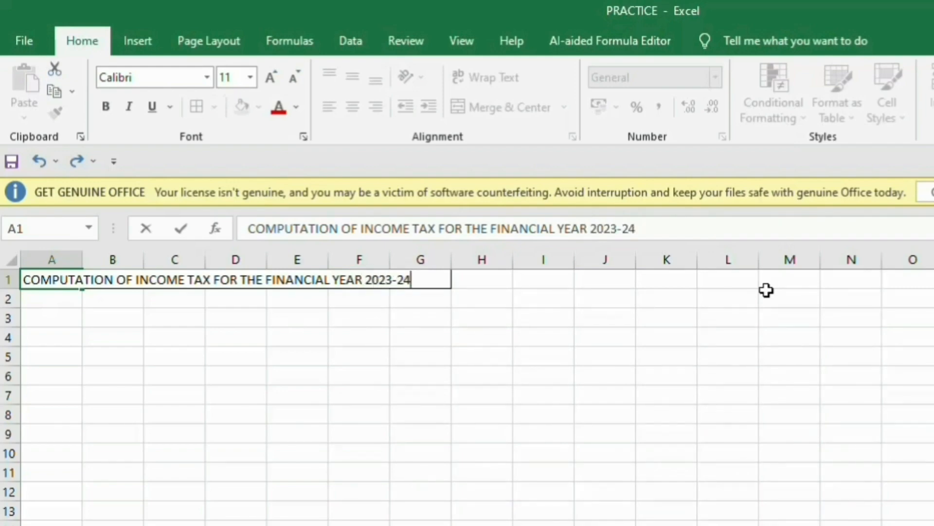
key("Return")
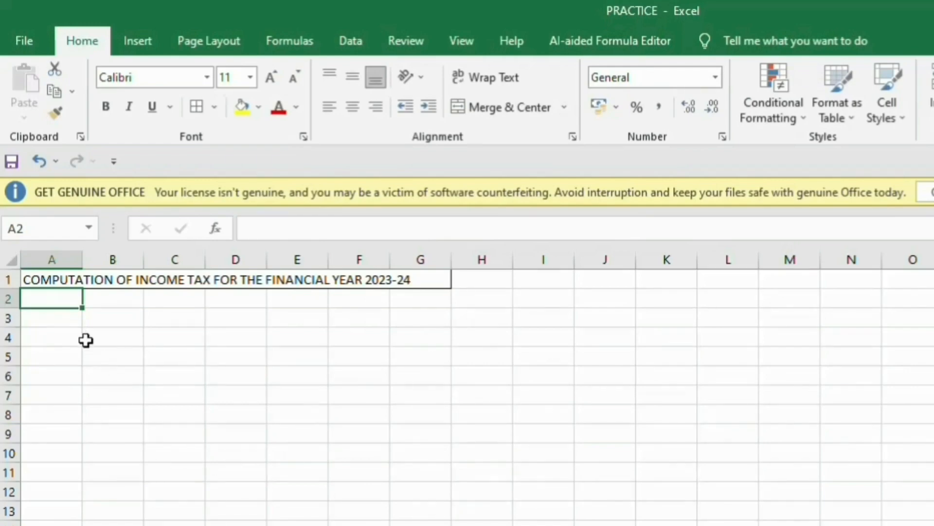
Widen column A, then apply Wrap Text to the A1 title so it spans three lines.
left_click(59, 281)
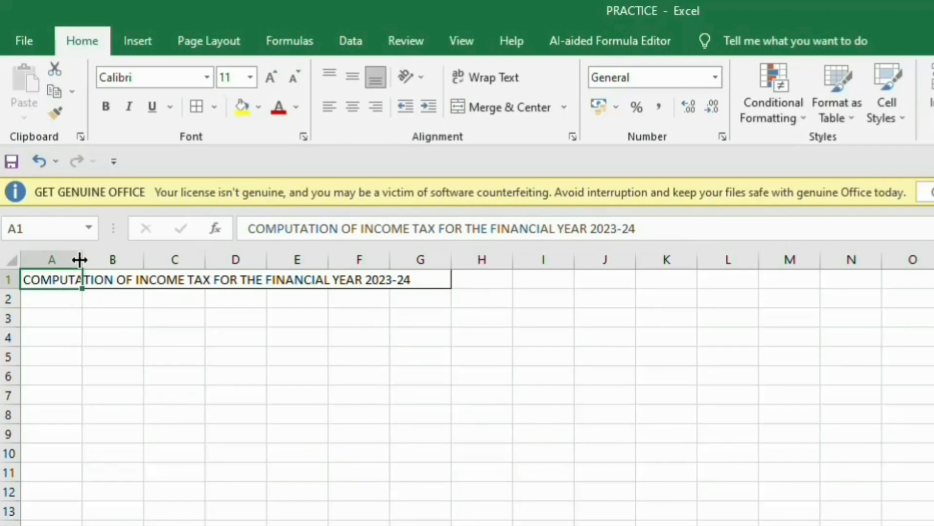
left_click_drag(81, 260, 177, 292)
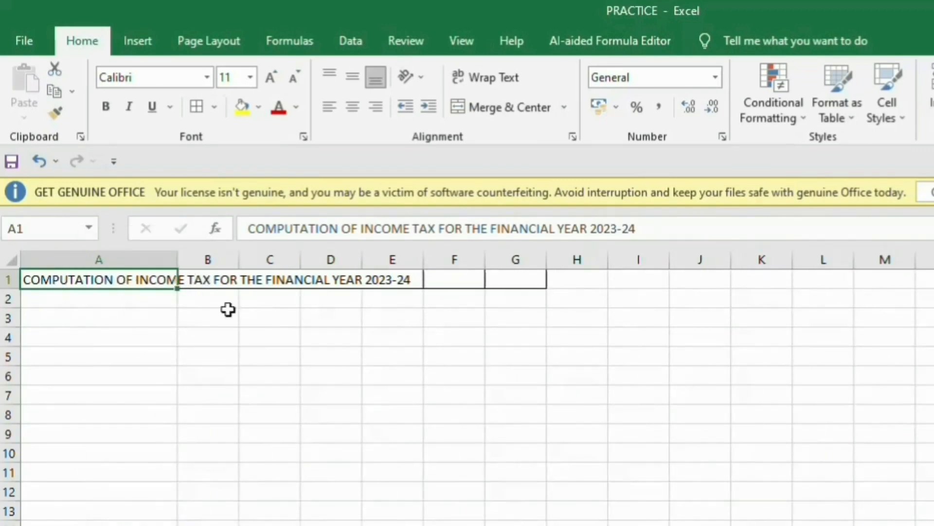
left_click(487, 361)
left_click(121, 286)
left_click_drag(137, 281, 160, 285)
left_click(460, 78)
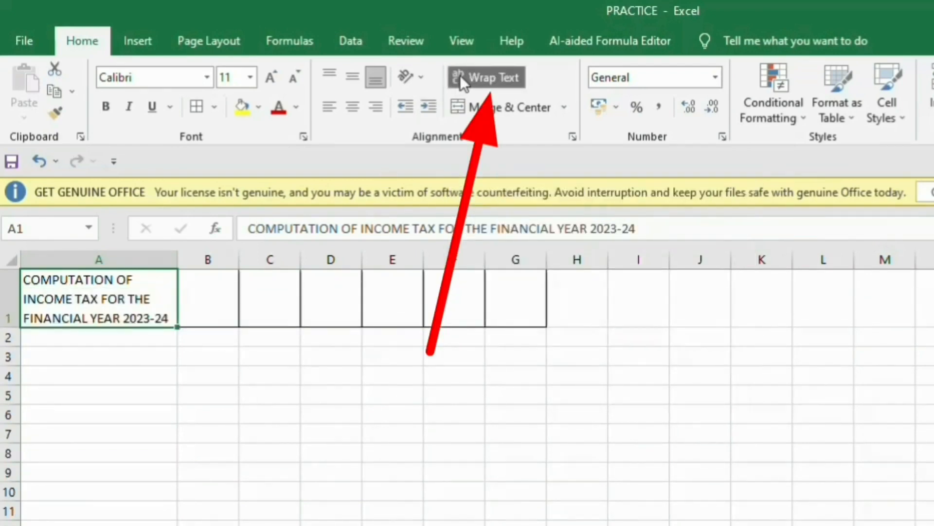
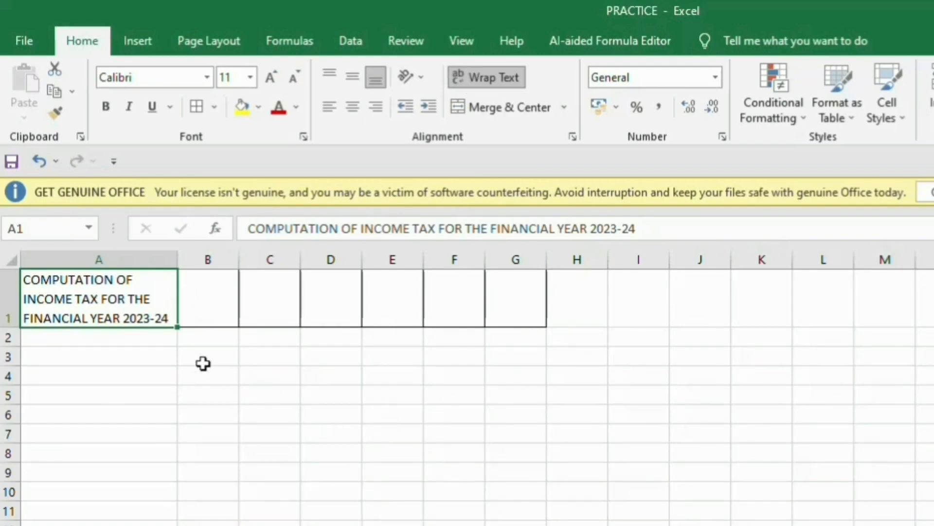
Enter 'FINANCIAL YEAR 2023-24' in cell B1 and reselect it.
left_click(206, 288)
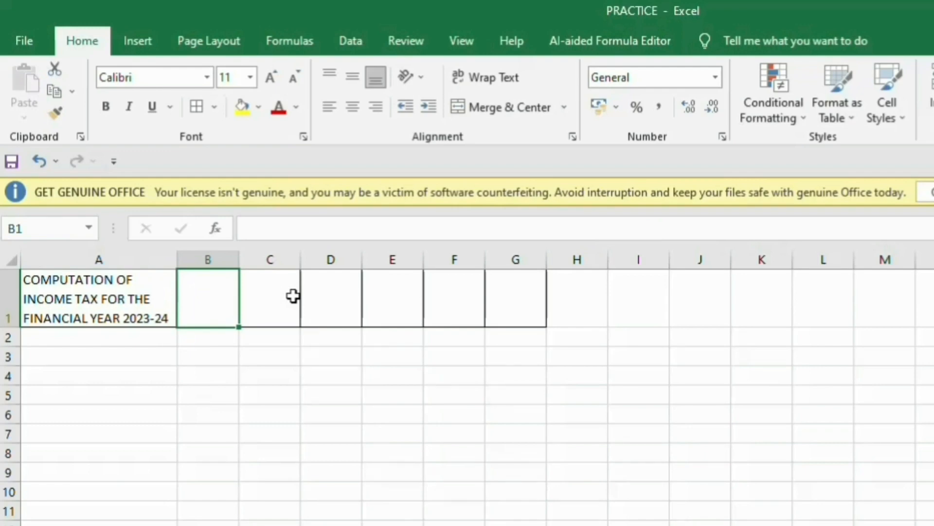
type("FINAN")
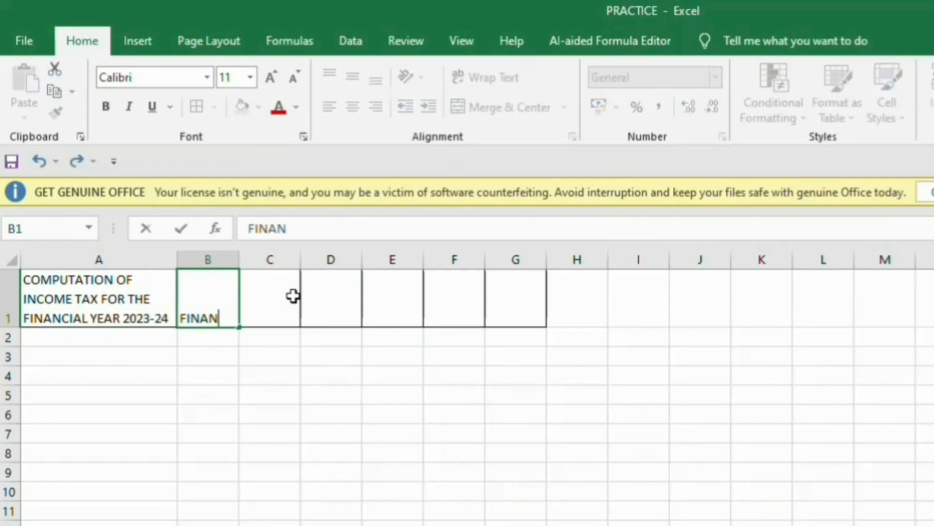
type("CIAL")
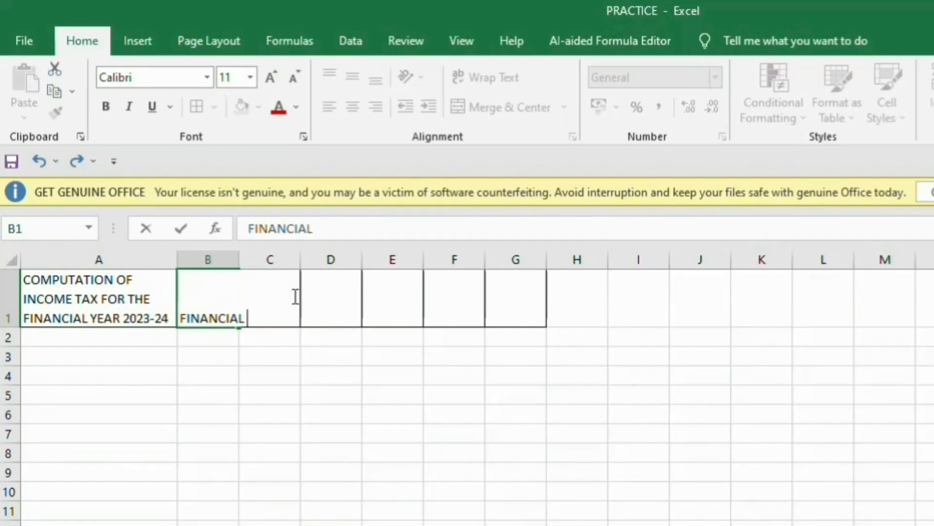
type(" YEAR ")
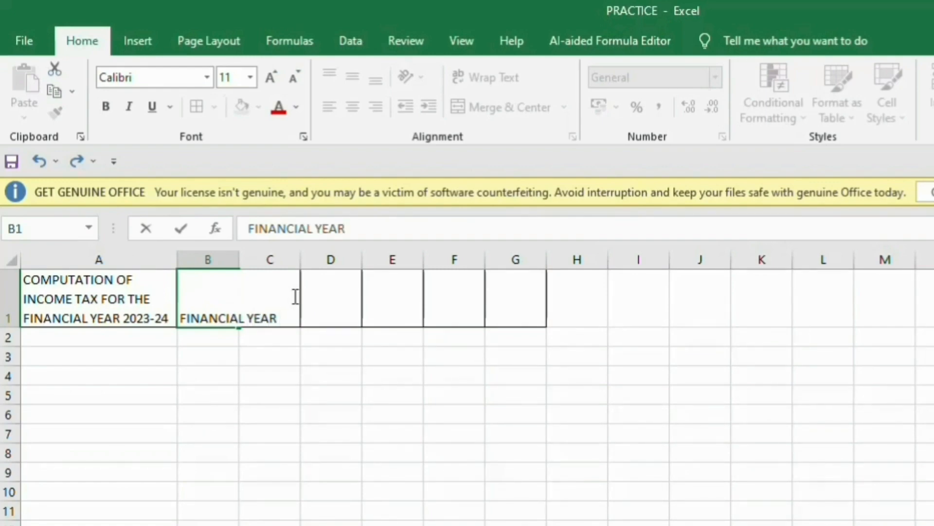
type("2023-24")
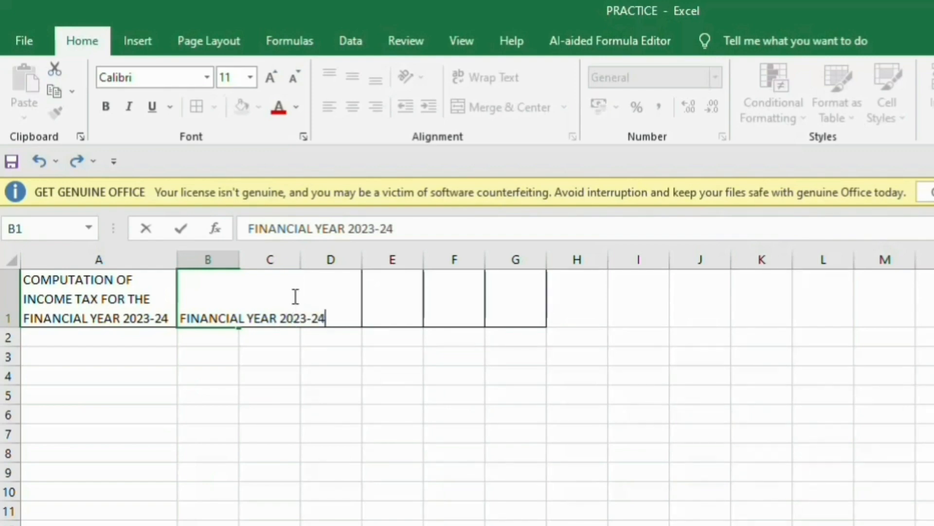
key("Return")
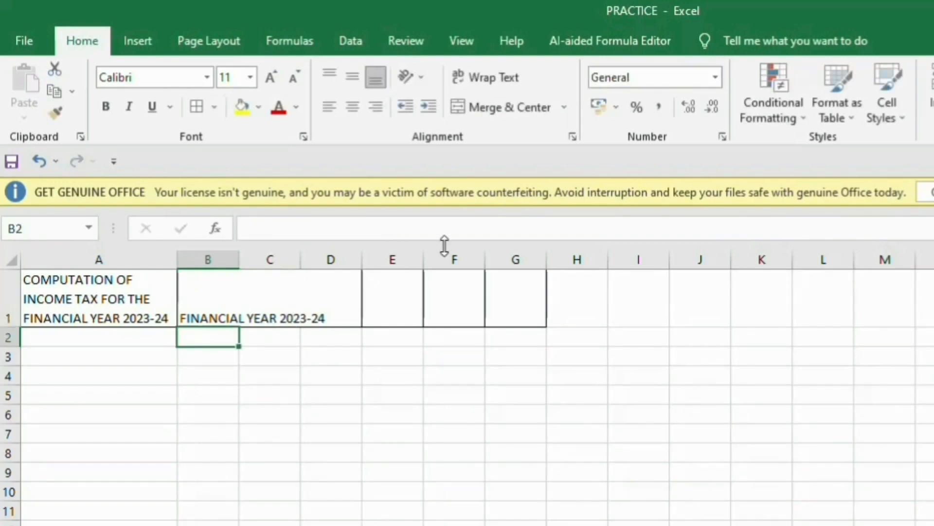
left_click(192, 299)
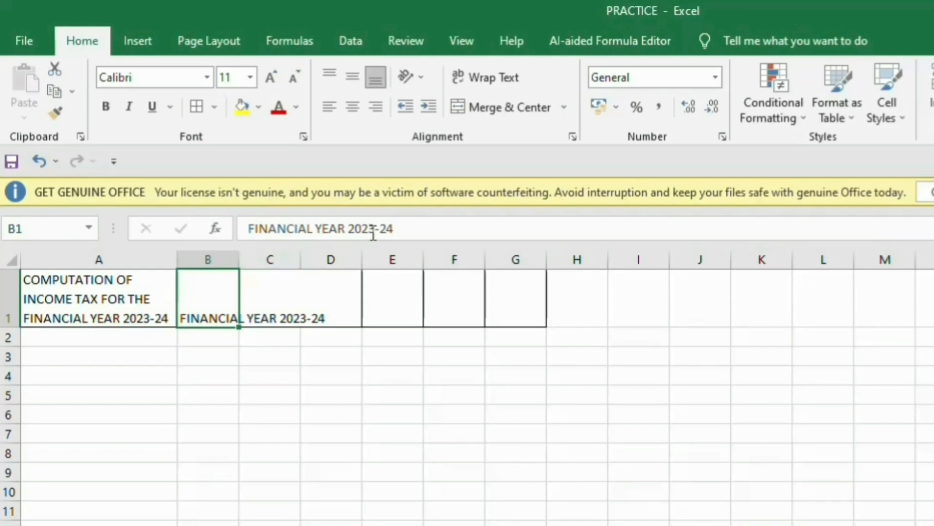
Set B1's text orientation to 90 degrees in Format Cells Alignment.
left_click(724, 137)
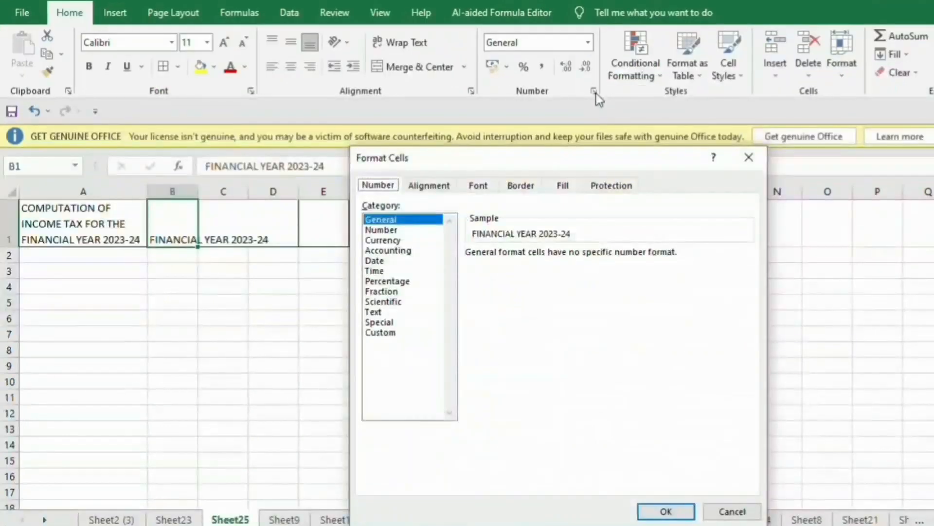
left_click(421, 188)
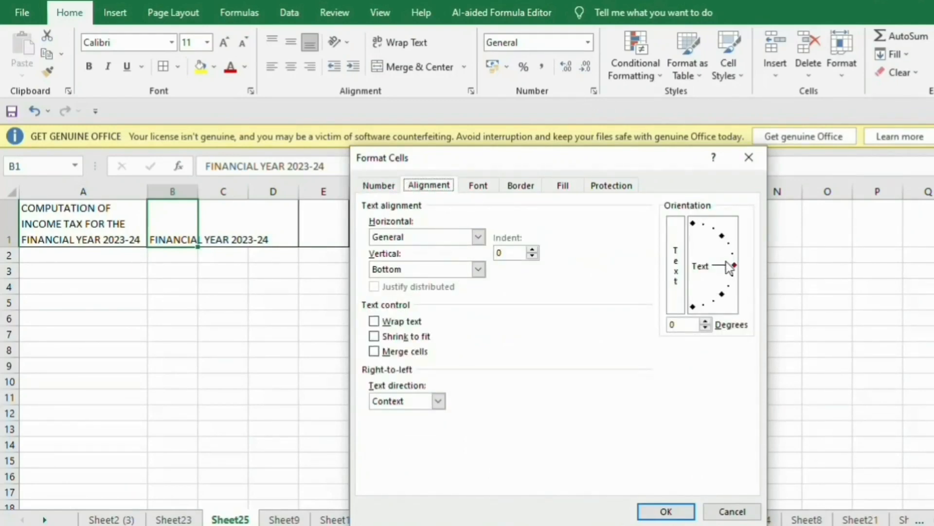
left_click_drag(728, 267, 693, 222)
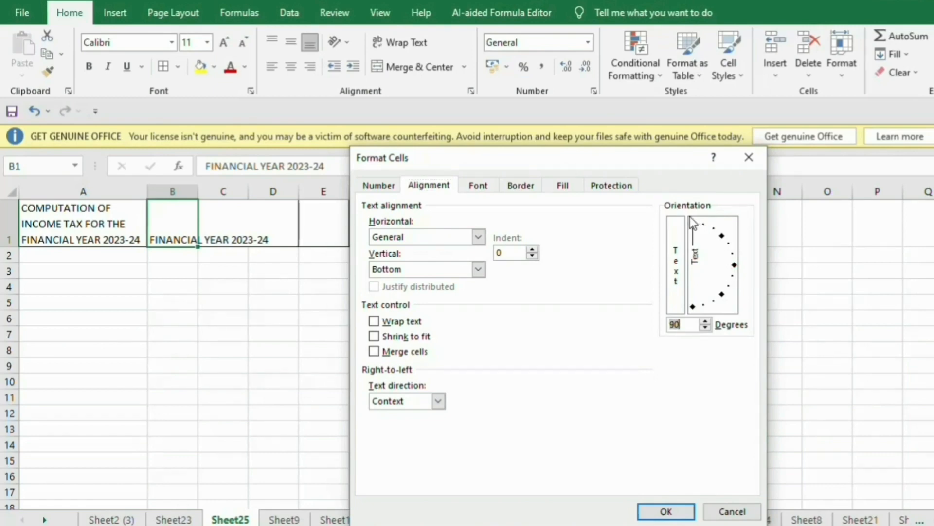
left_click(674, 514)
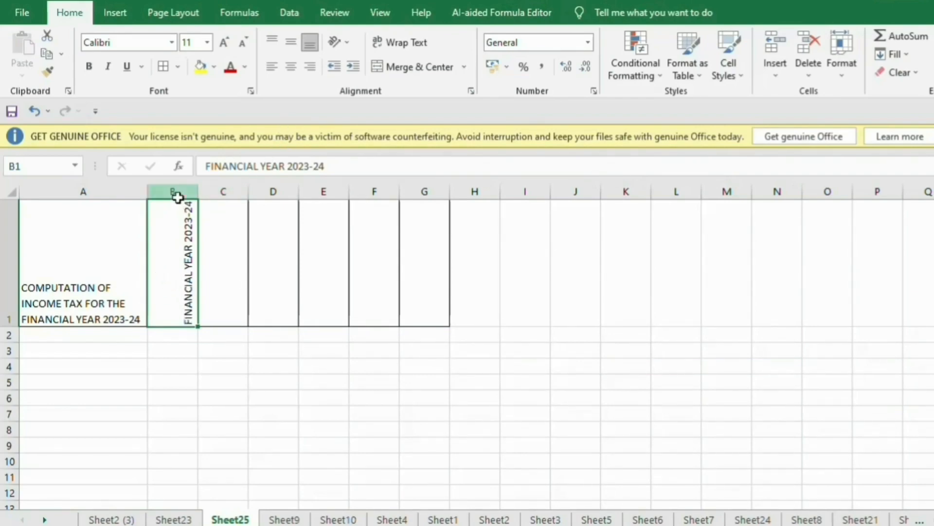
Centre columns B to G horizontally, and left-align and middle-align row 1.
left_click_drag(175, 192, 411, 211)
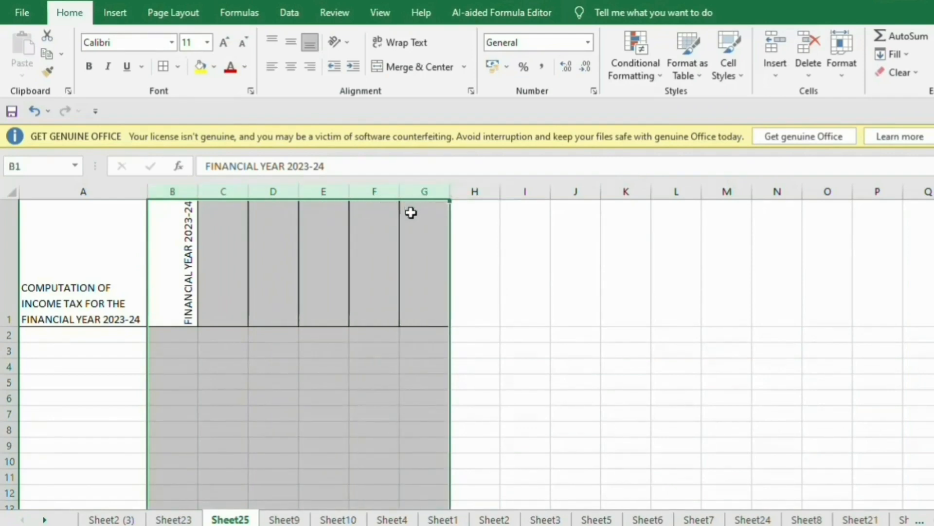
left_click(292, 68)
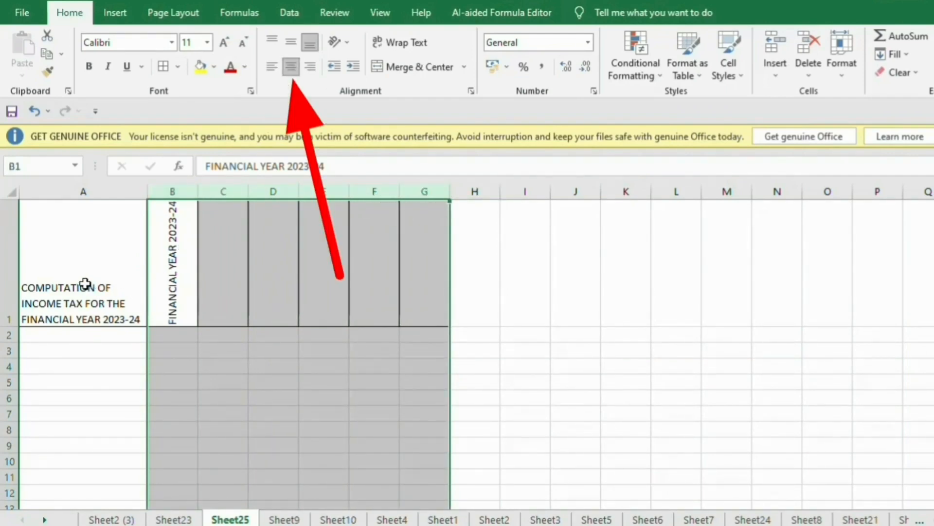
left_click_drag(11, 249, 8, 247)
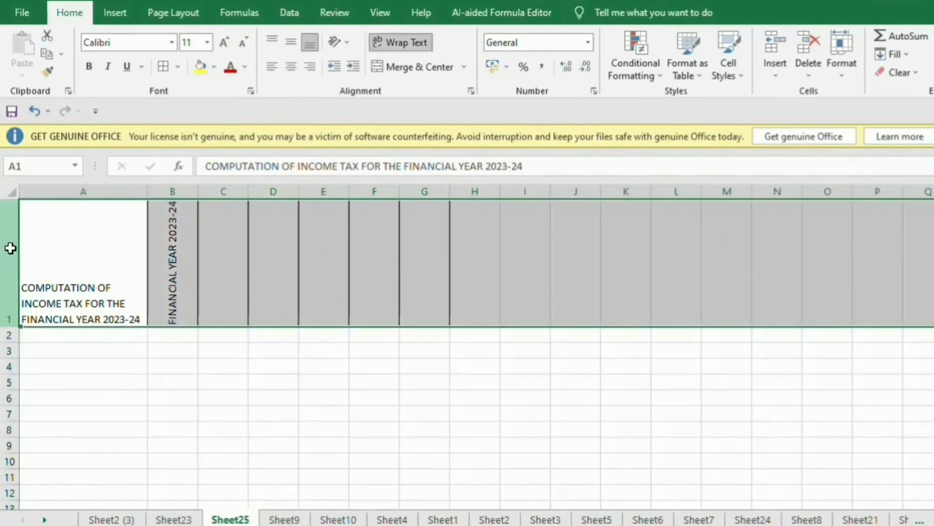
left_click(289, 72)
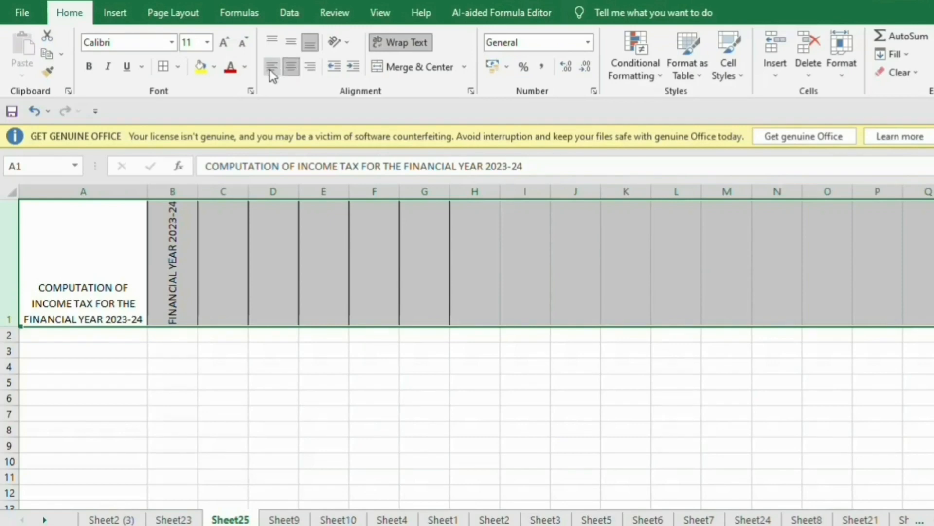
left_click(269, 69)
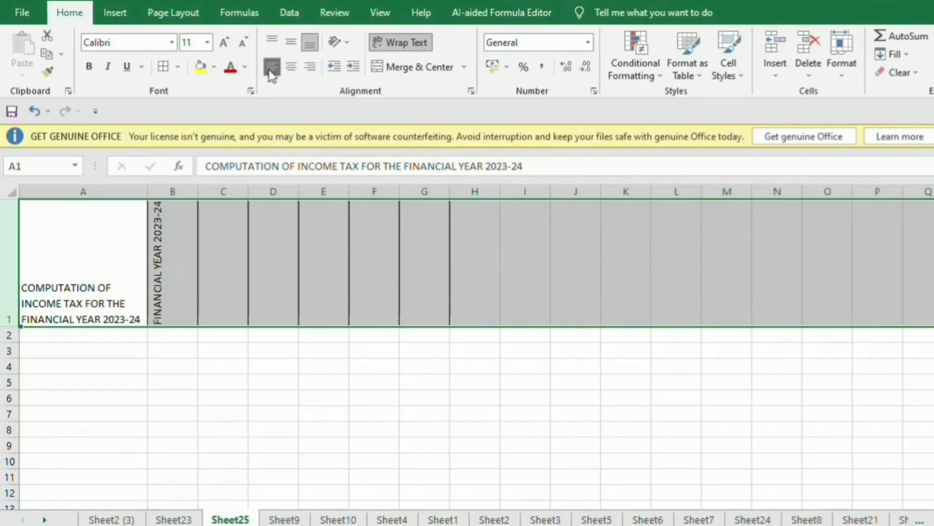
left_click(291, 43)
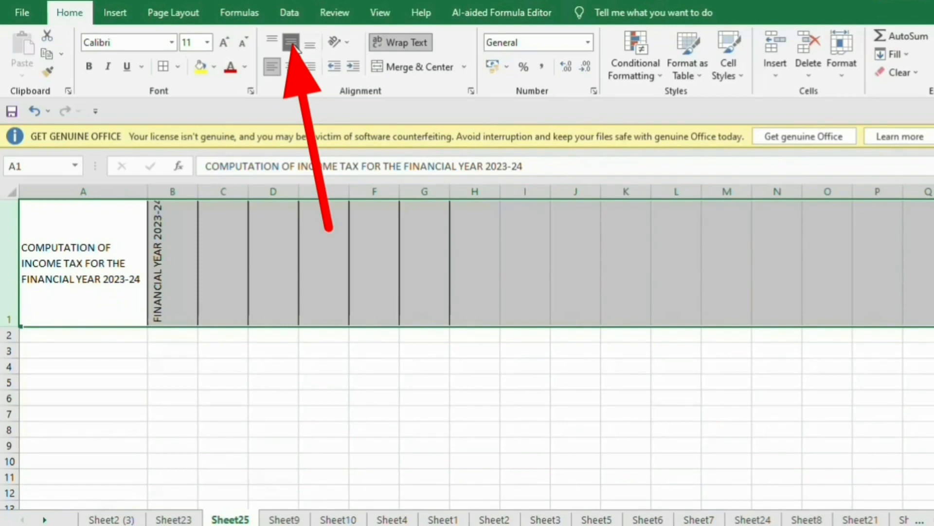
left_click(354, 364)
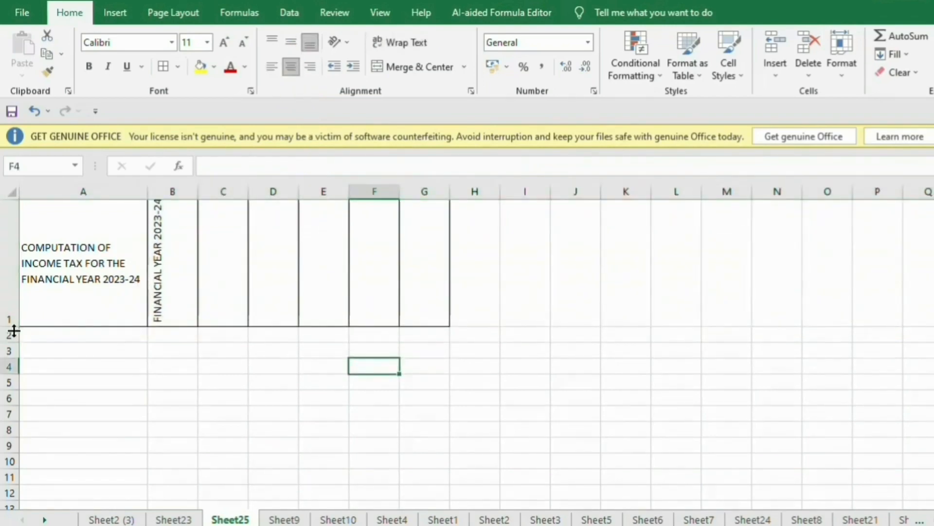
Make row 1 taller and centre the vertical B1 heading in column B.
left_click_drag(14, 331, 15, 346)
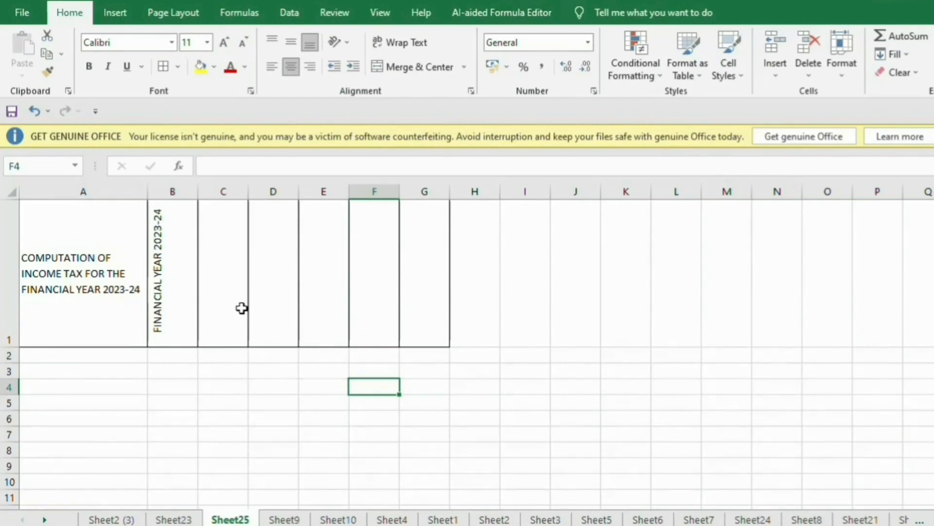
left_click(173, 192)
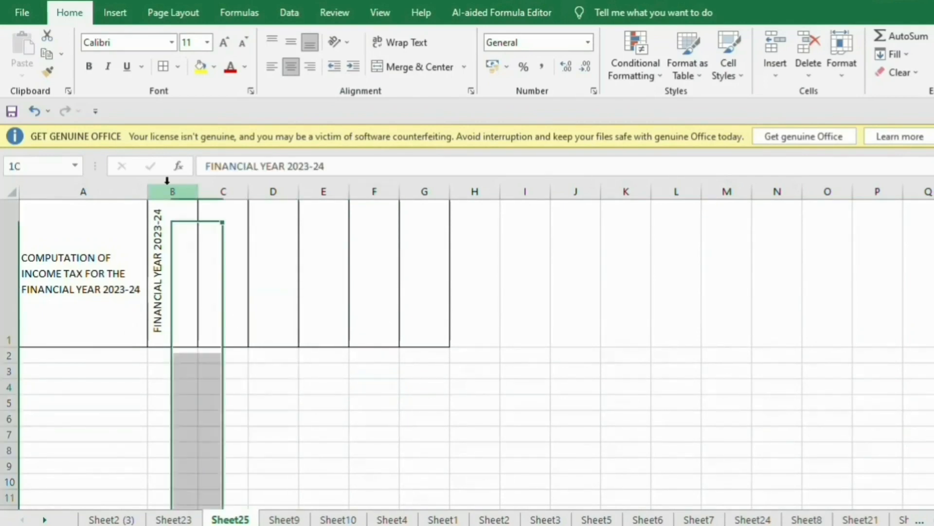
left_click(291, 69)
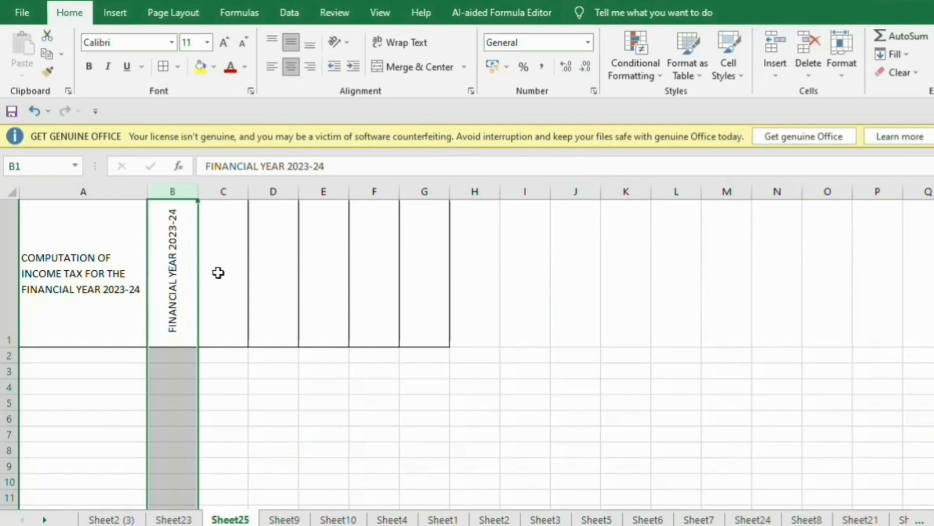
left_click(217, 188)
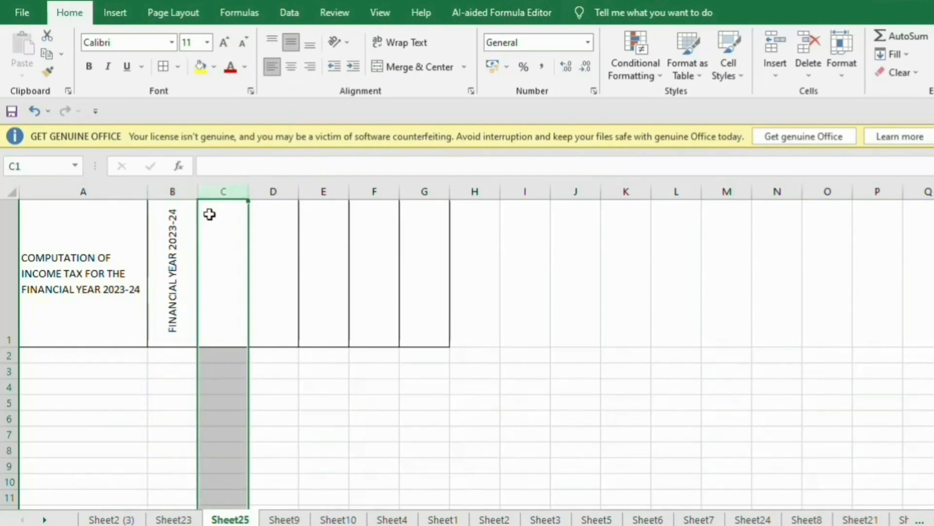
left_click(170, 269)
left_click(215, 266)
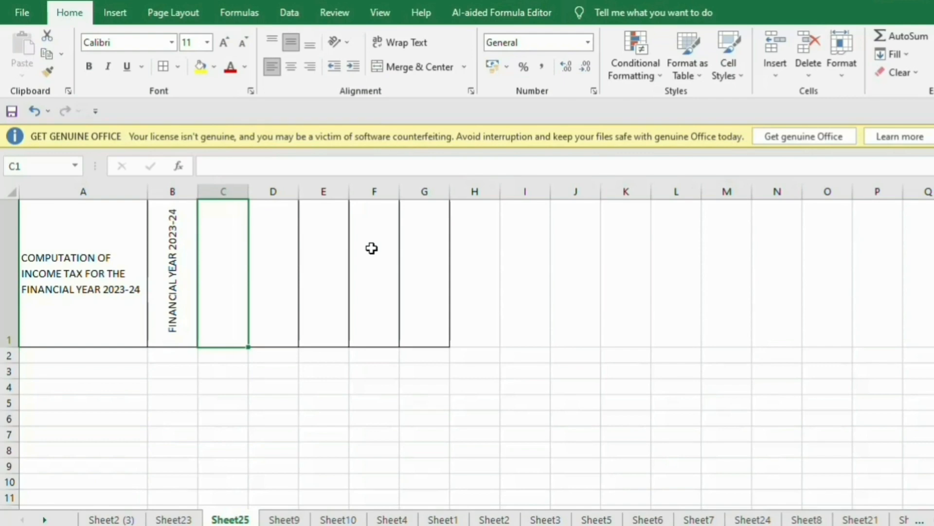
Enter 'TAX DEDUCTION AT SOURCE' in cell C1.
type("TAX ")
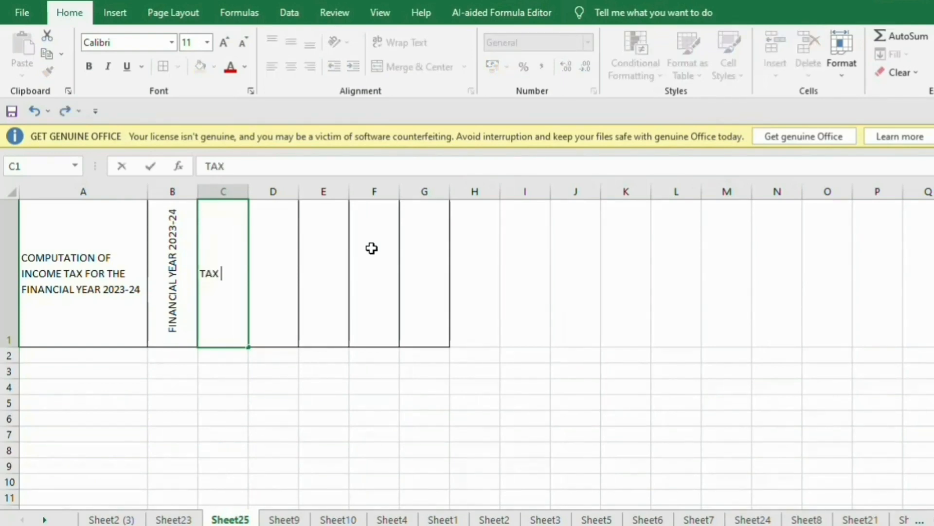
type("DEDUC")
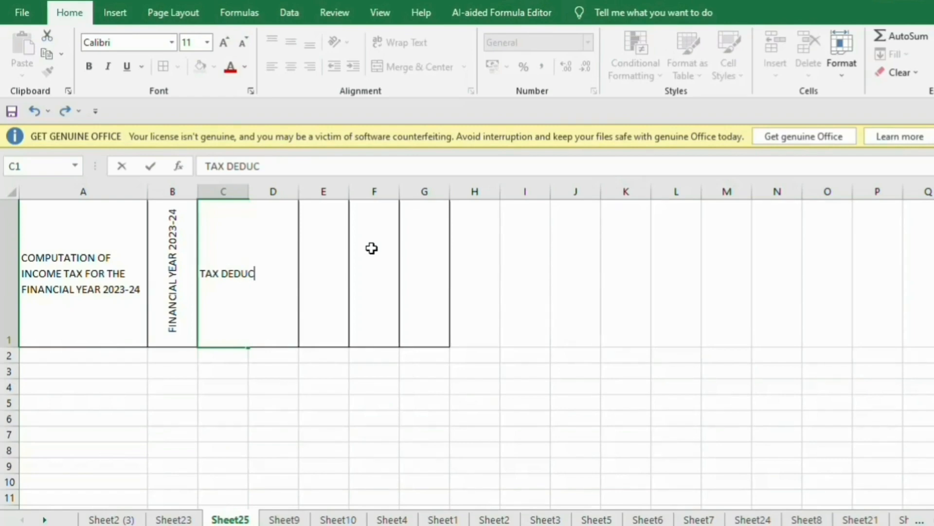
type("TION AT")
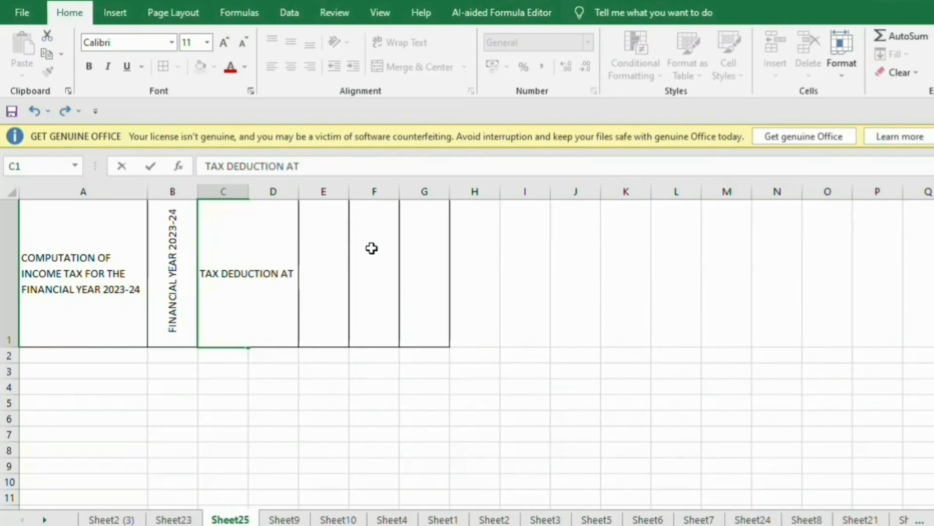
type(" SOURCE")
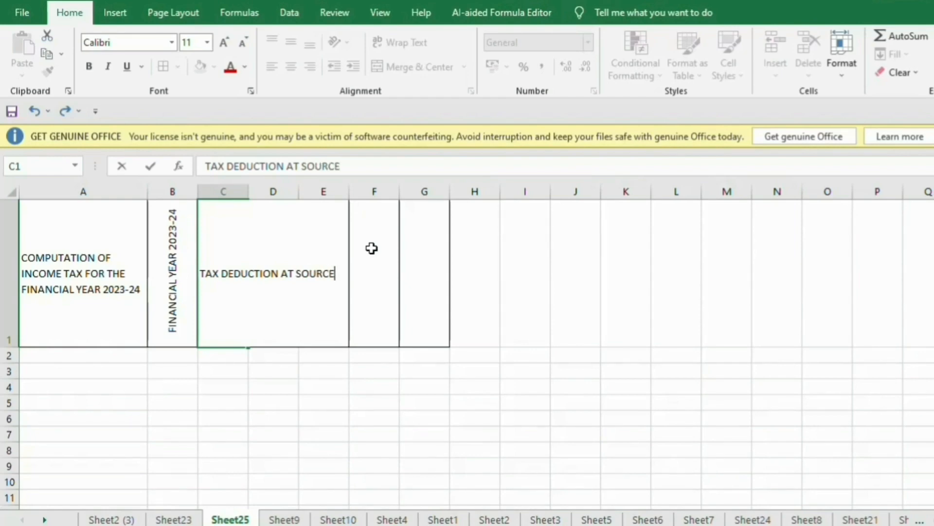
key("Return")
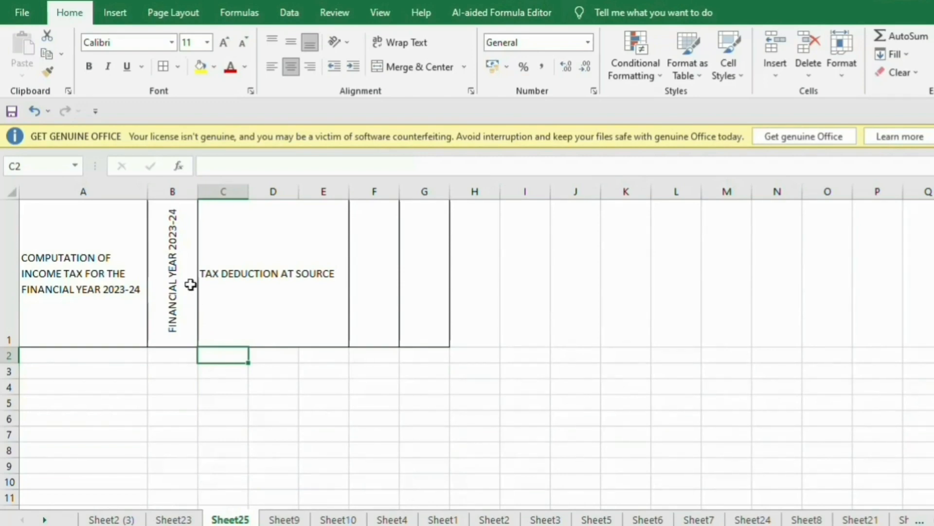
Rotate the C1 heading to 90 degrees through Format Cells Alignment.
left_click(221, 284)
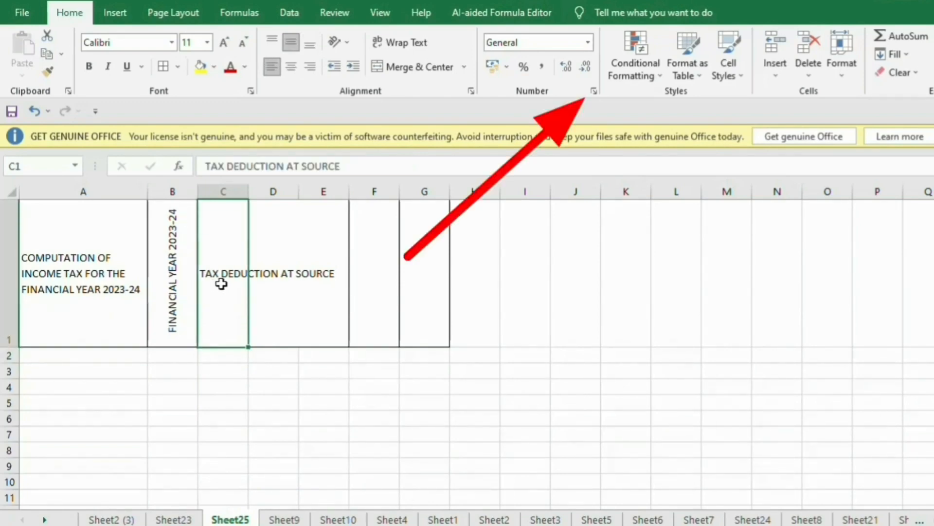
left_click(592, 92)
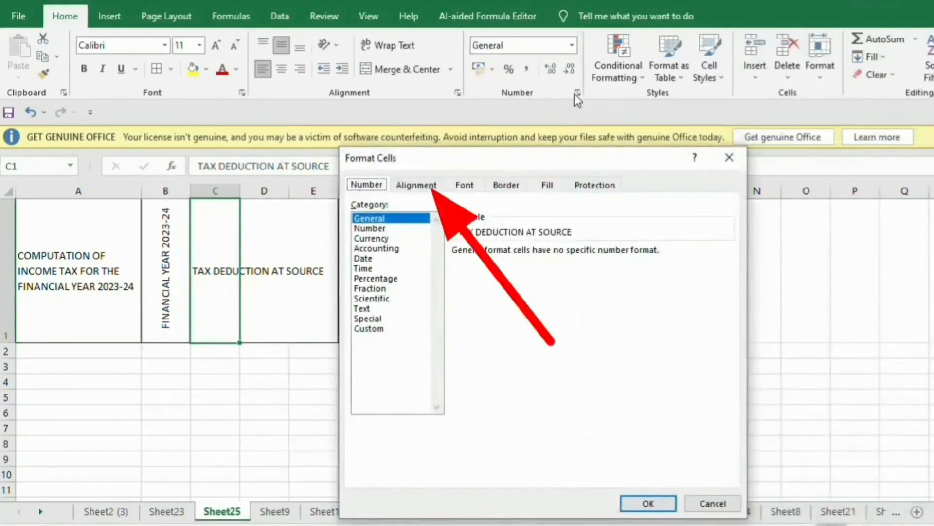
left_click(422, 187)
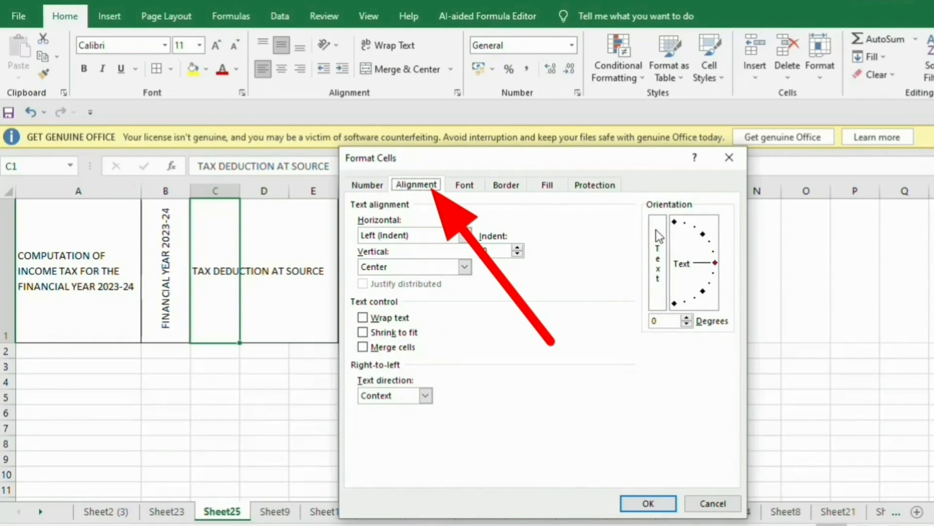
left_click(674, 222)
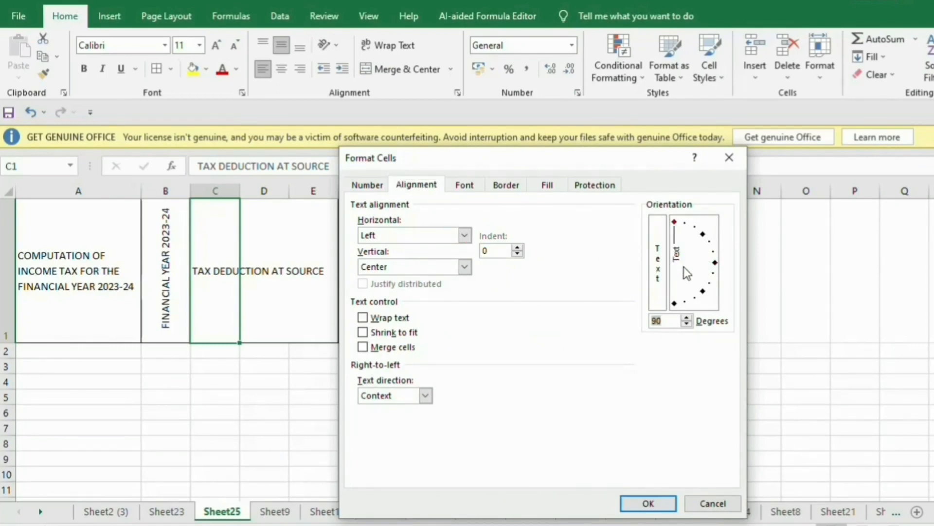
left_click(663, 503)
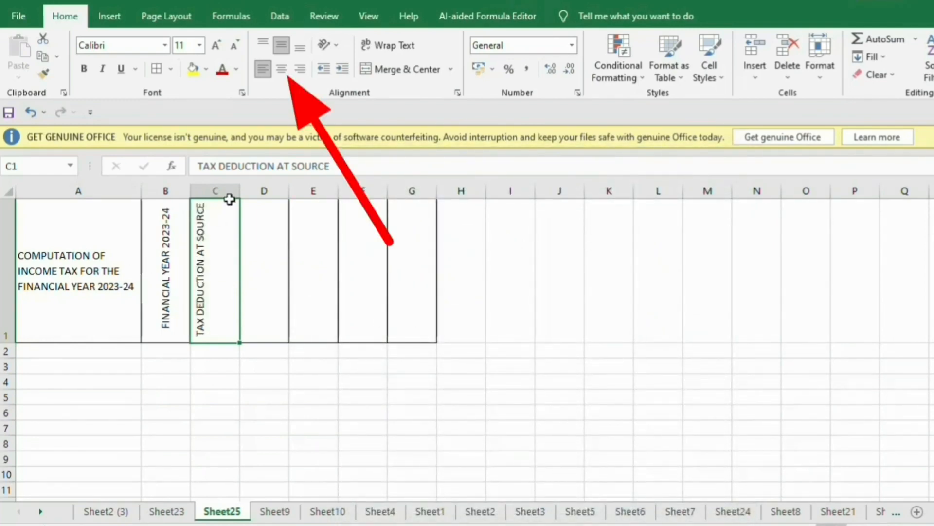
Centre C1 and make C1 and all of row 1 bold.
left_click(281, 69)
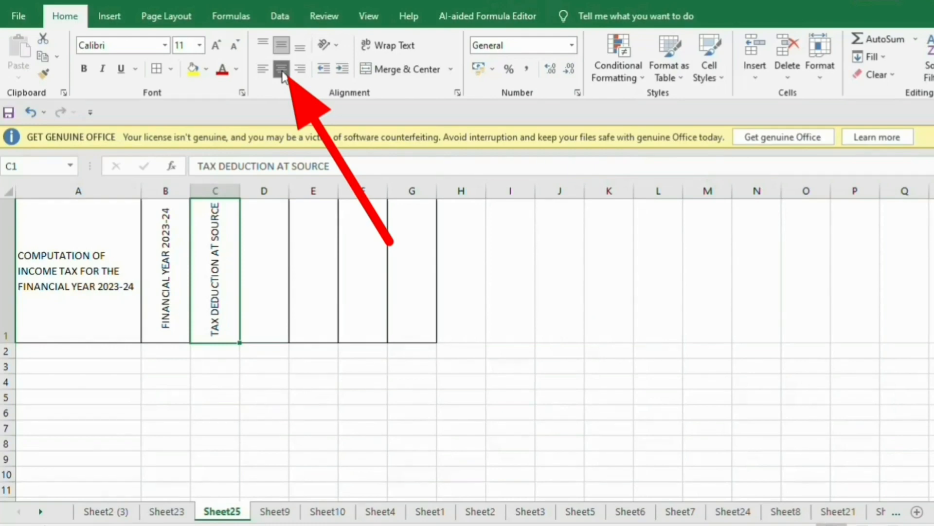
key("ctrl+b")
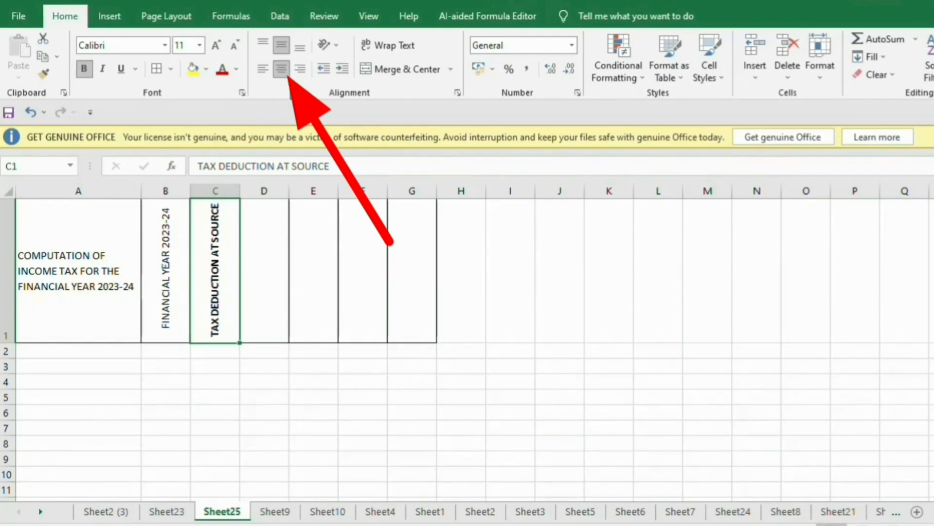
left_click(7, 268)
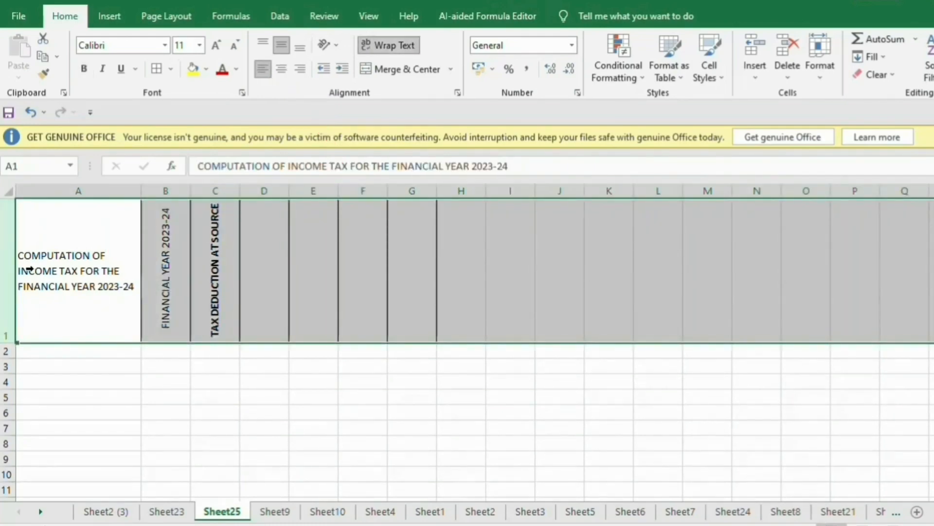
key("ctrl+b")
Enter 'HOUSE RENT ALLOWANCE' in cell D1.
left_click(249, 281)
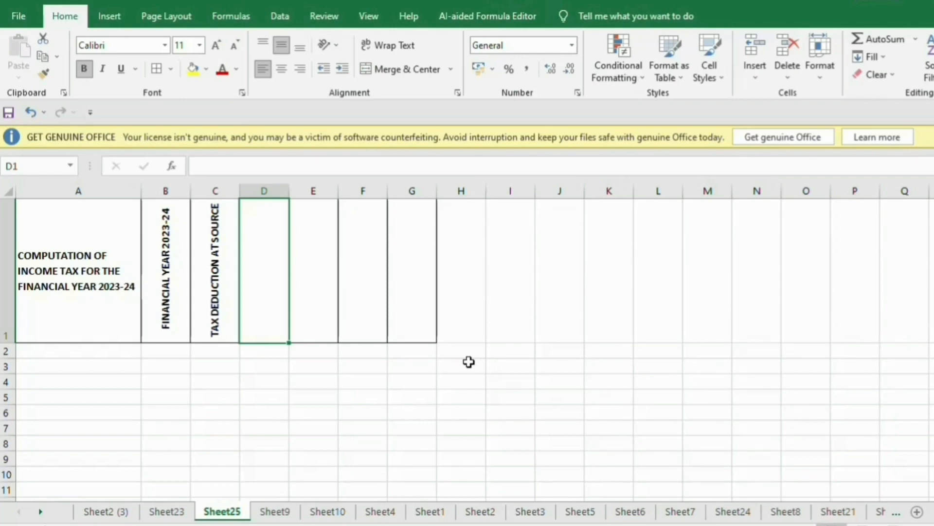
type("HO")
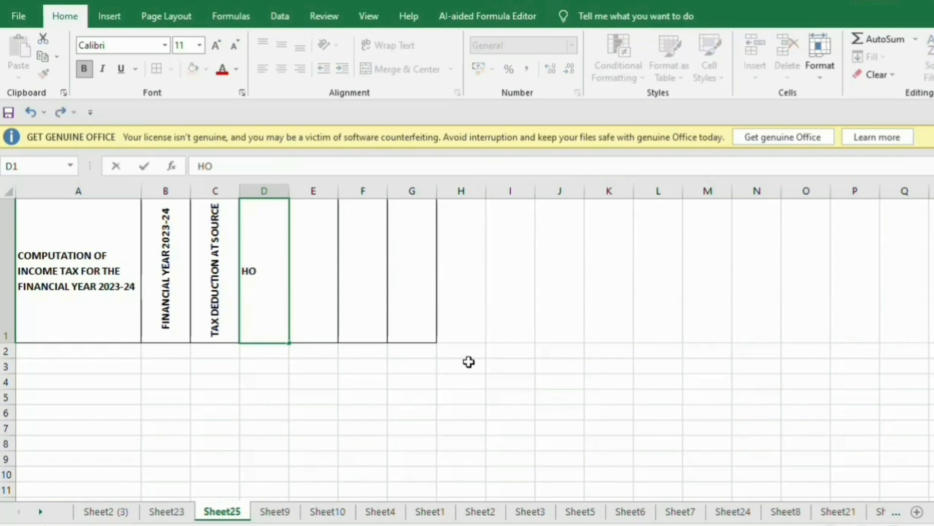
type("USE")
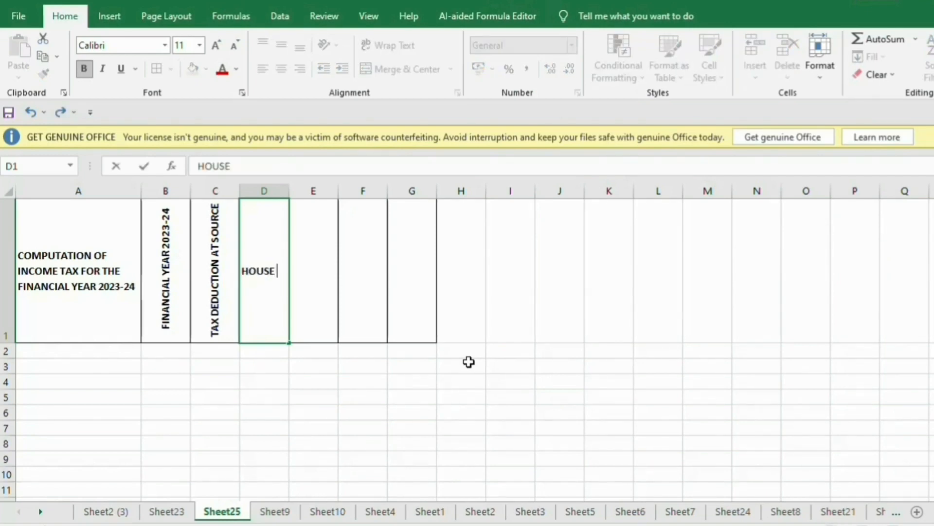
type(" RENT ")
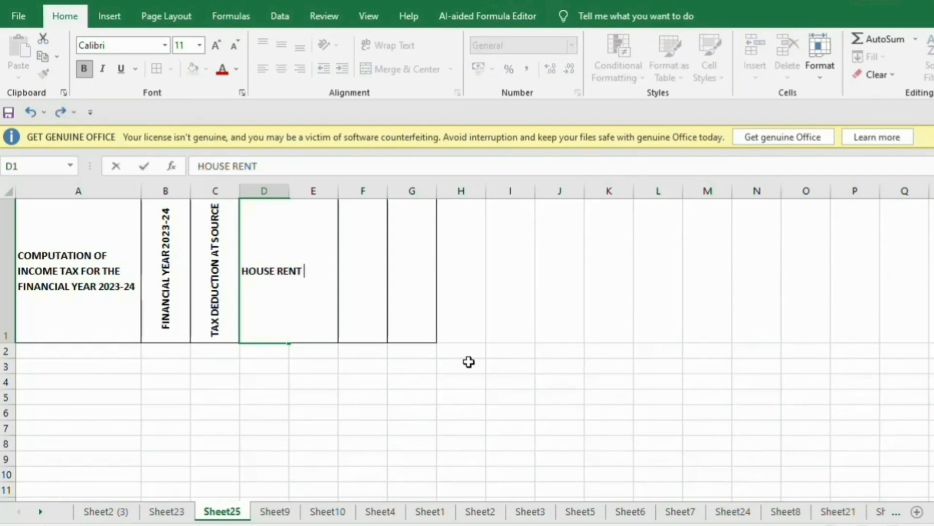
type("ALLOWA")
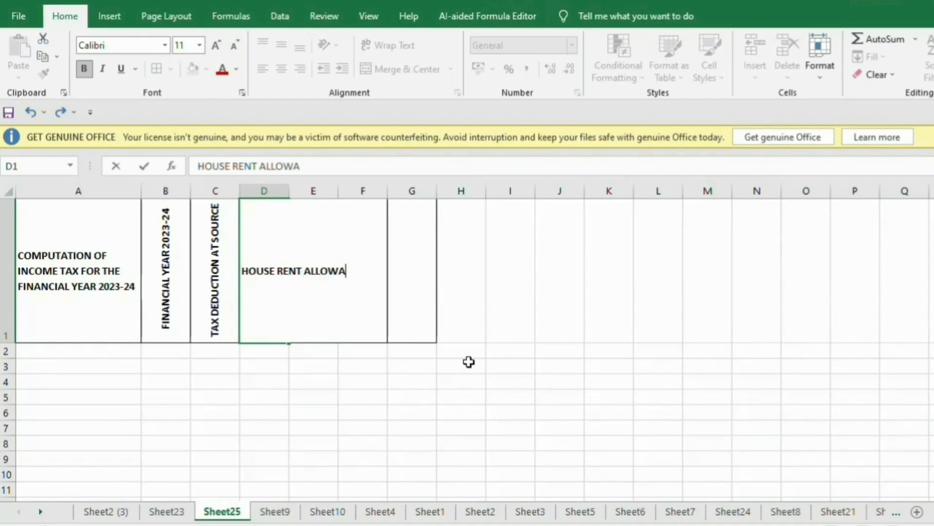
type("NC E")
key("Return")
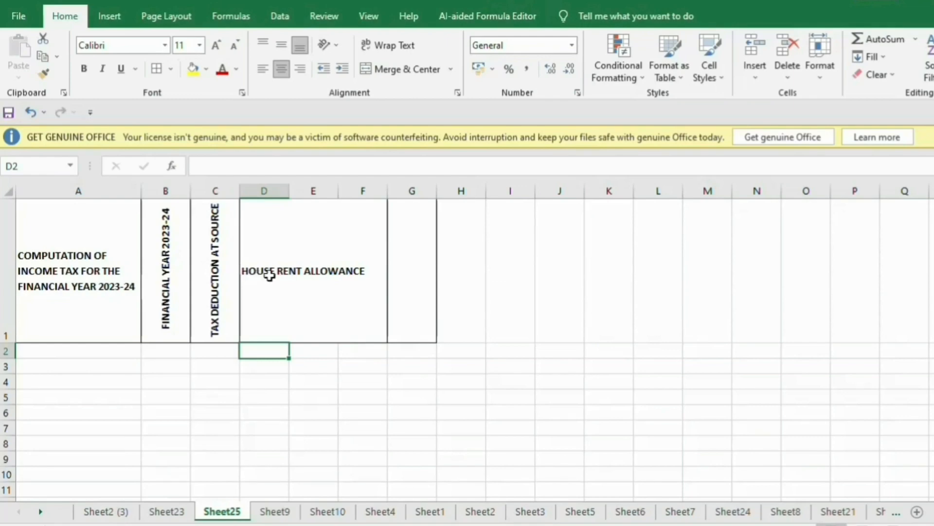
Copy C1's vertical bold formatting onto D1 with Format Painter.
left_click(248, 271)
left_click(212, 261)
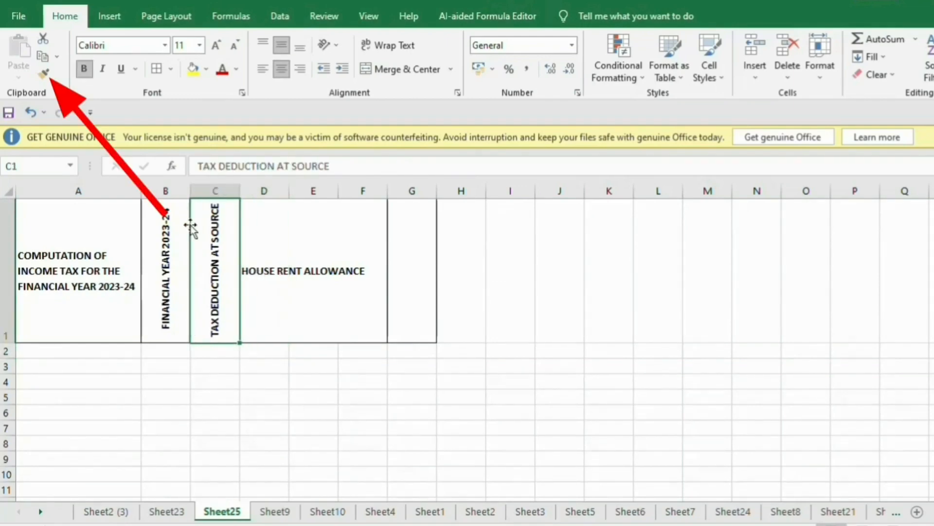
left_click(44, 74)
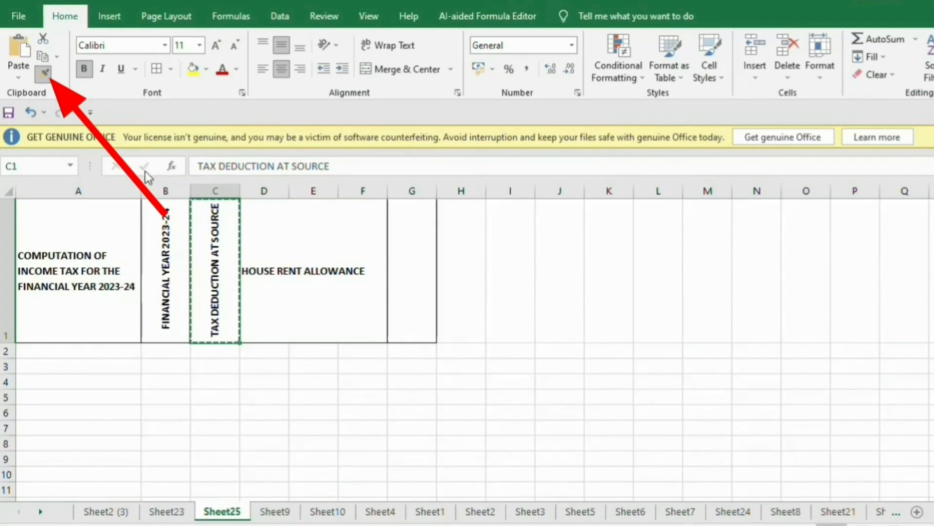
left_click(274, 252)
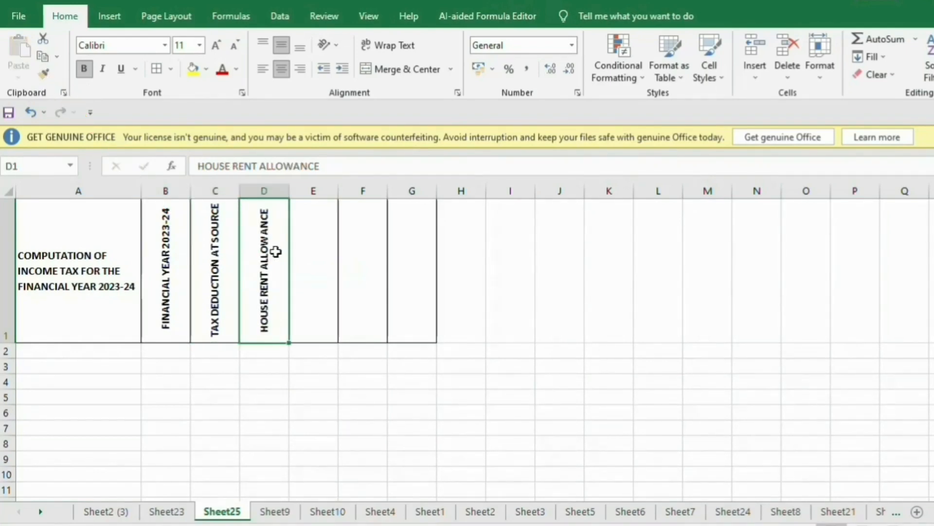
left_click(323, 264)
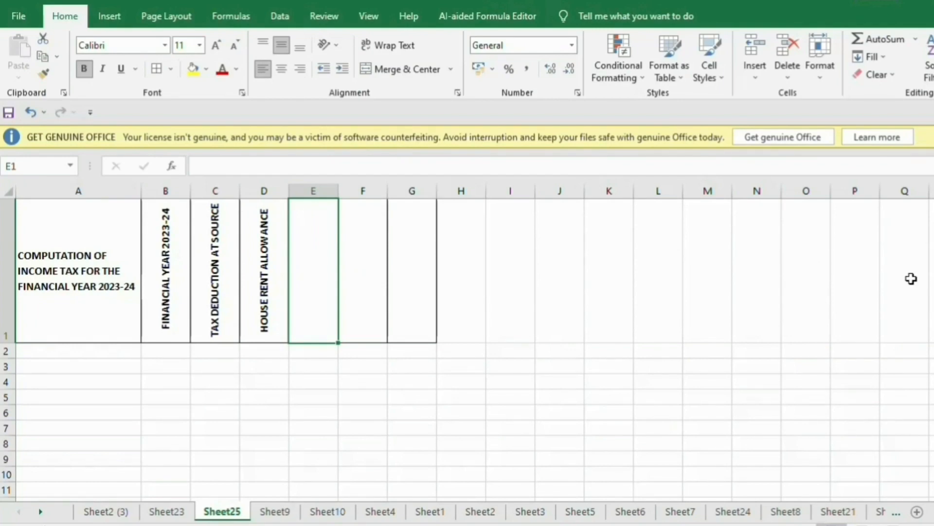
Add a centred 'TAX' heading in E1 and a 'DEDUCTION' heading in F1.
type("TAX")
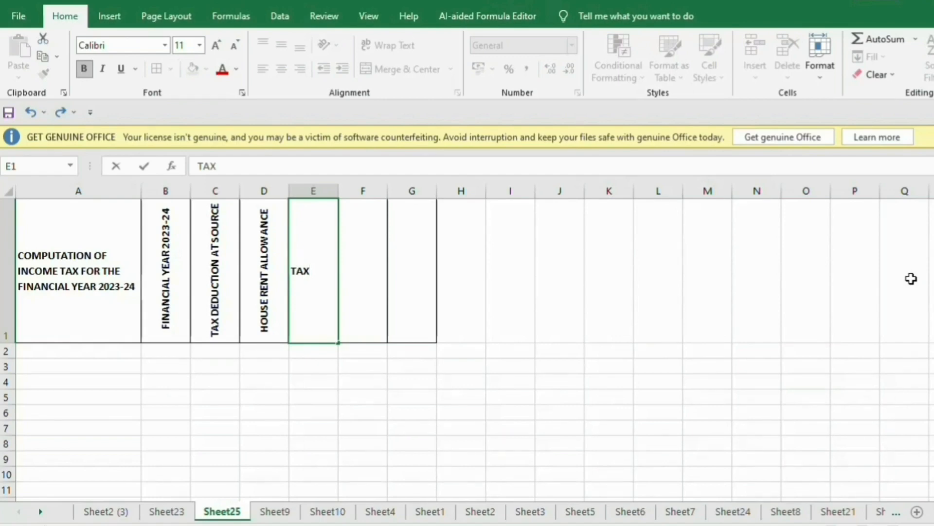
key("Return")
key("Up")
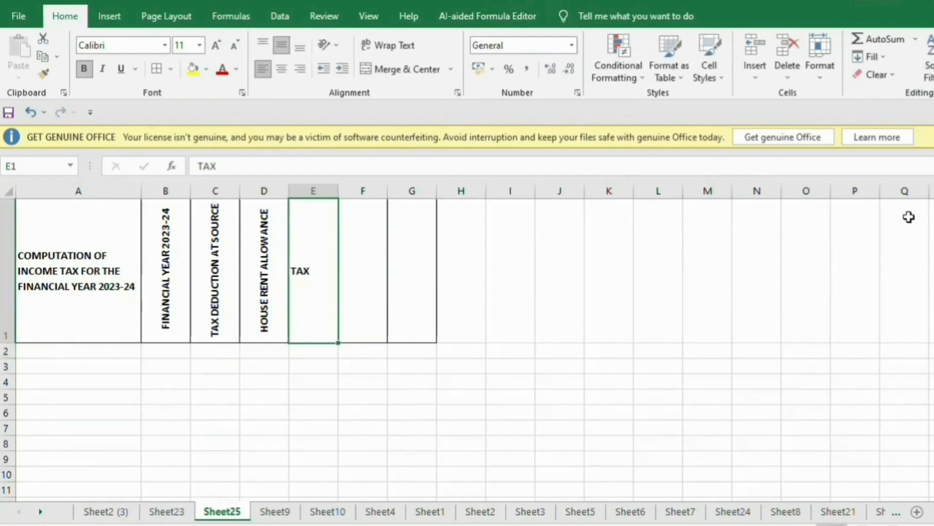
left_click(282, 73)
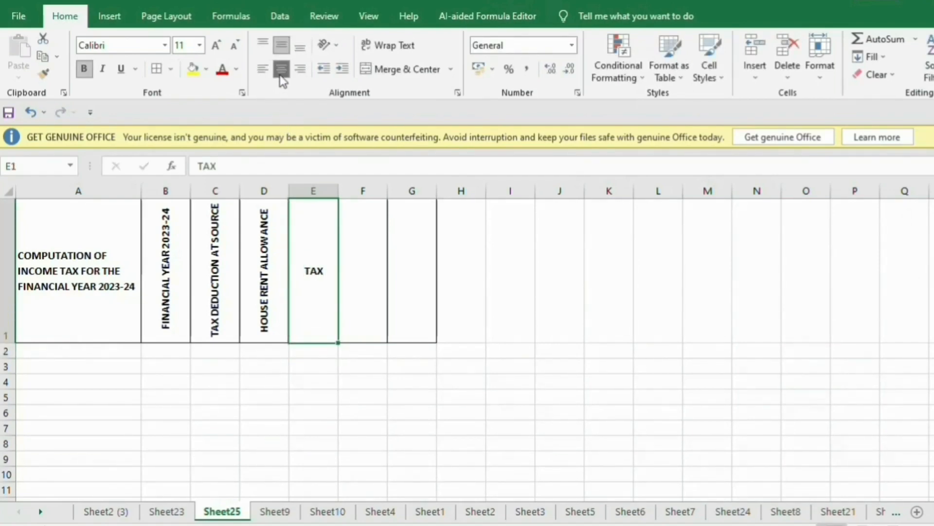
left_click(362, 281)
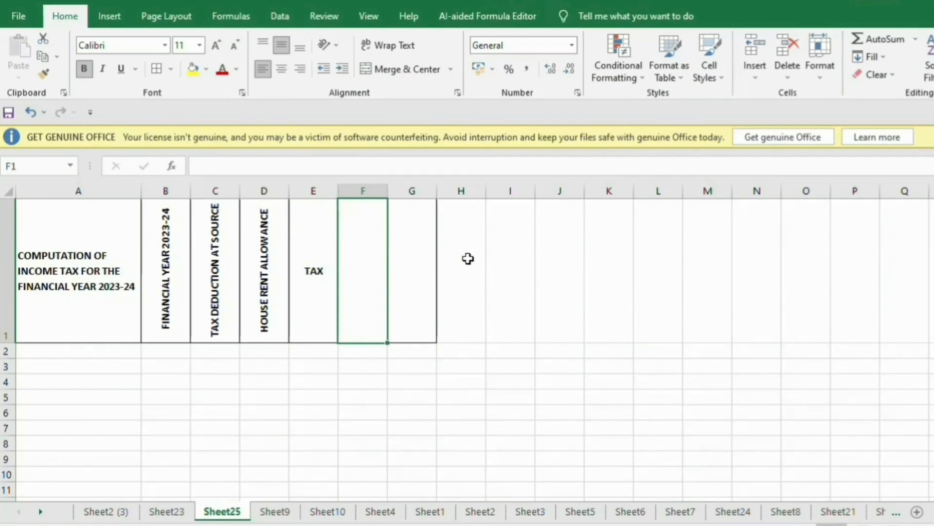
type("DED")
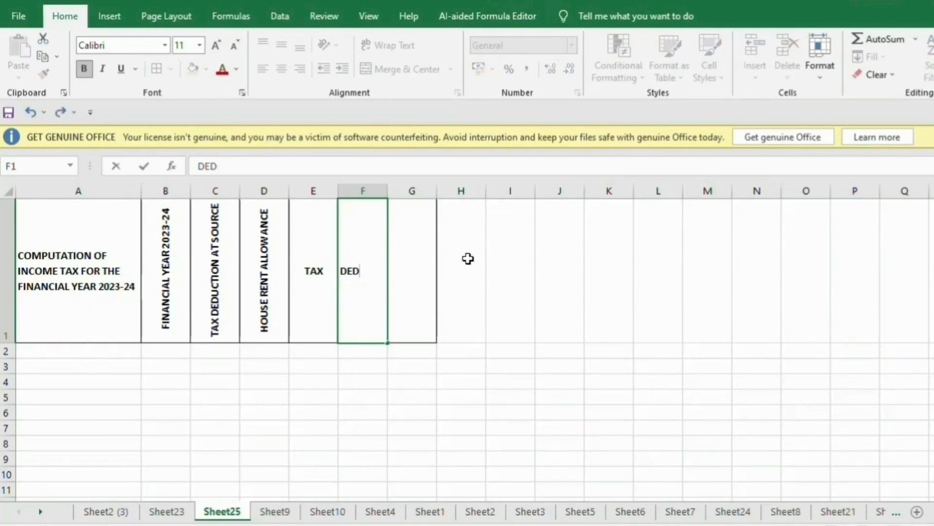
type("UCTIN")
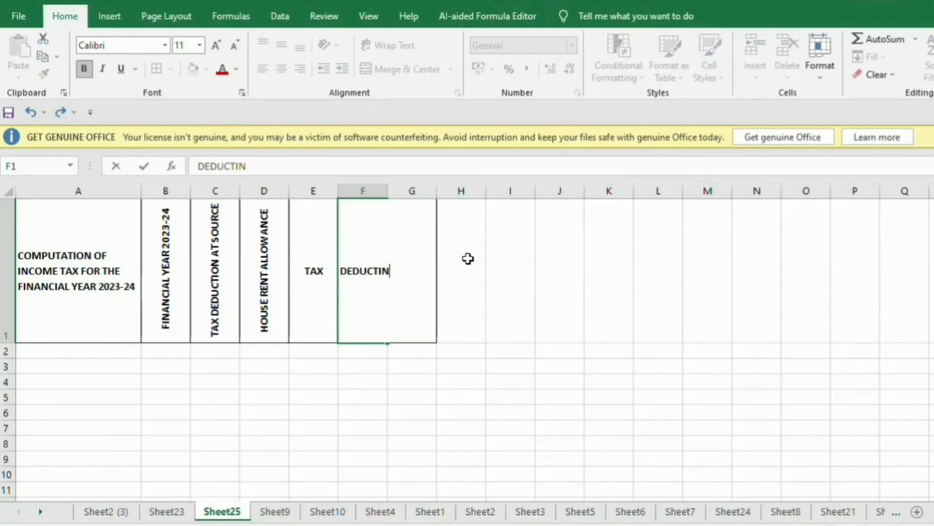
key("BackSpace")
key("BackSpace")
type("ION")
key("Return")
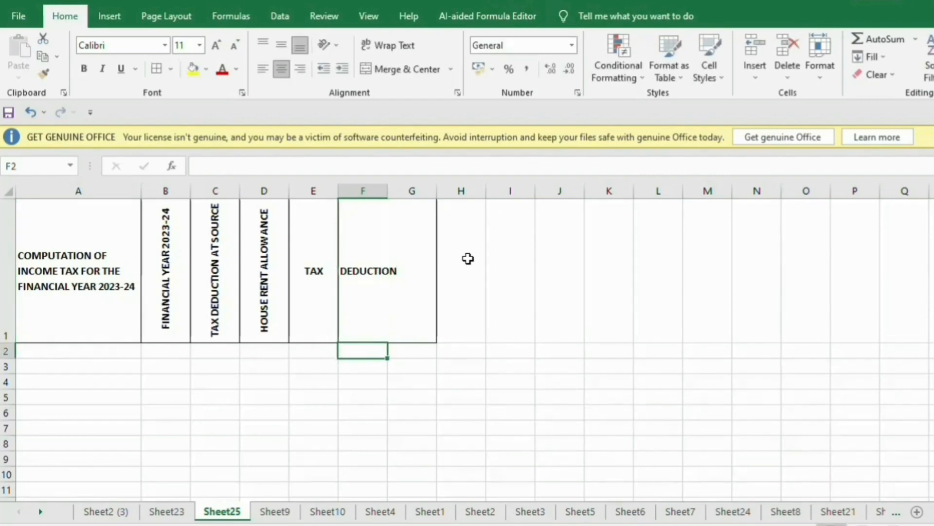
Set column F's width to 12.00 and centre its contents.
left_click(397, 185)
left_click(488, 245)
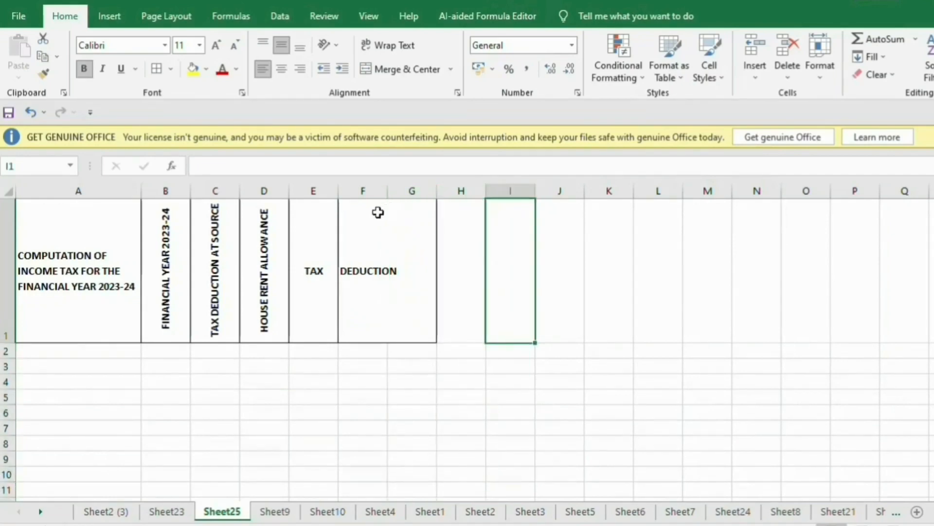
left_click_drag(388, 190, 419, 189)
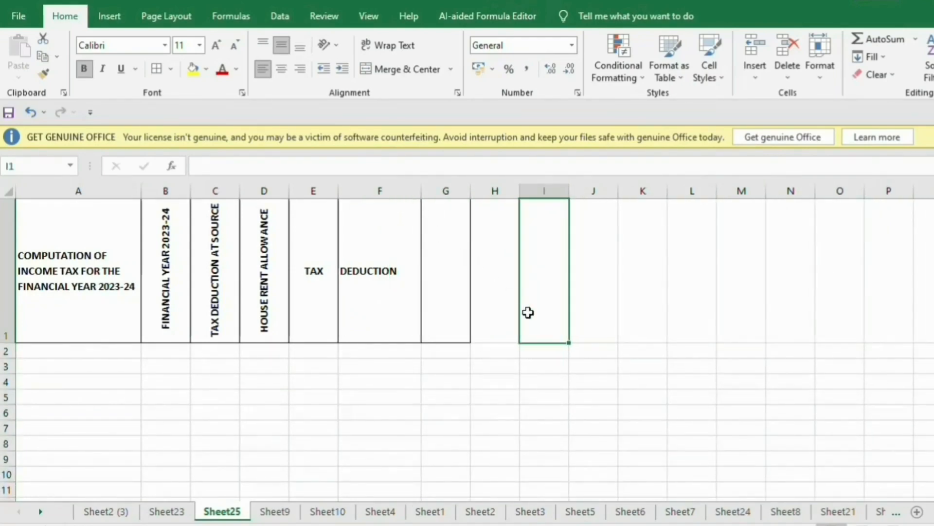
left_click_drag(422, 197, 402, 202)
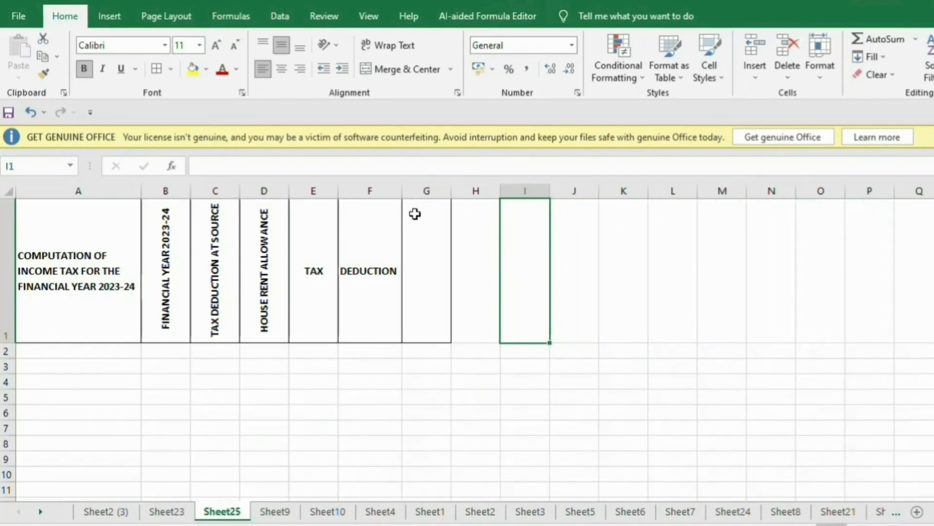
left_click(480, 282)
left_click(392, 305)
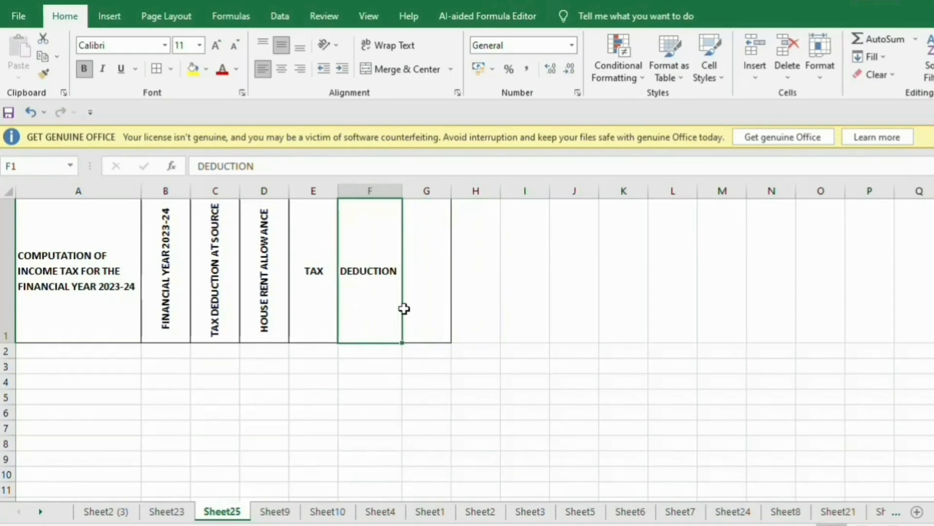
left_click(422, 302)
left_click_drag(387, 299, 373, 493)
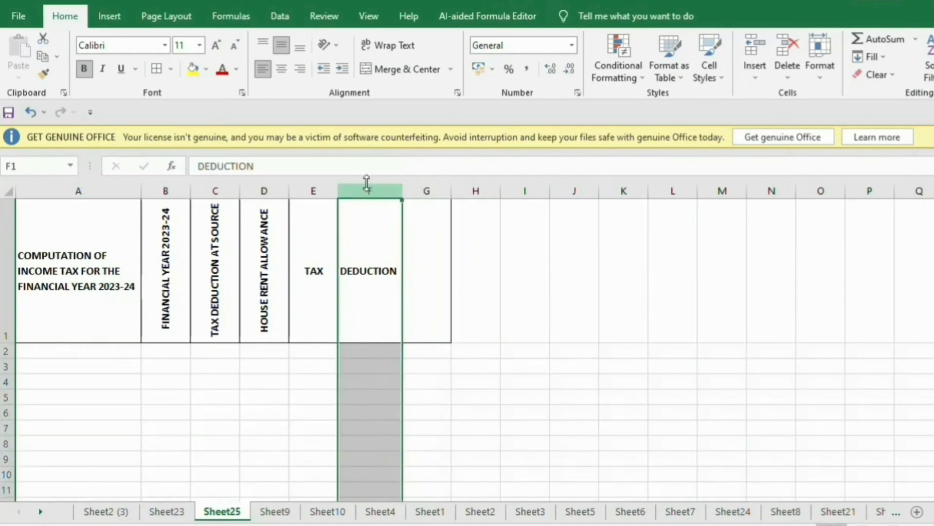
left_click(282, 68)
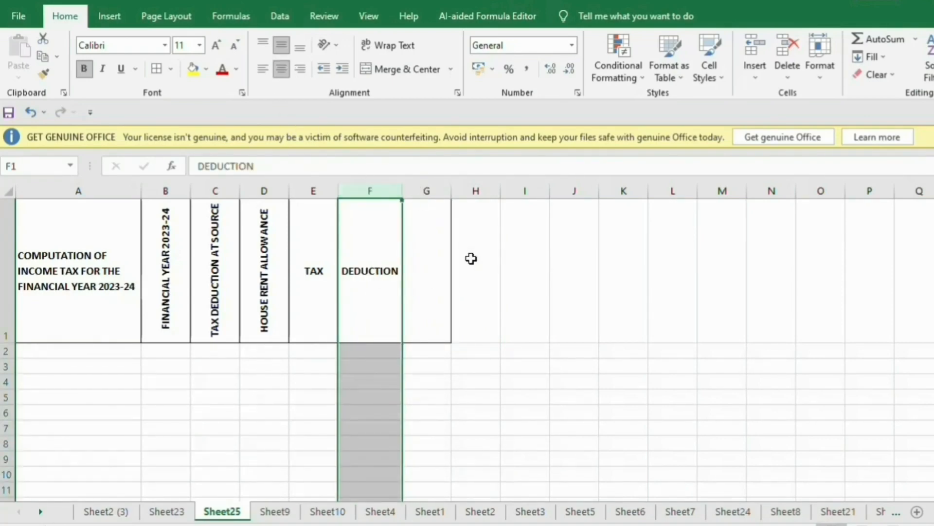
left_click(434, 260)
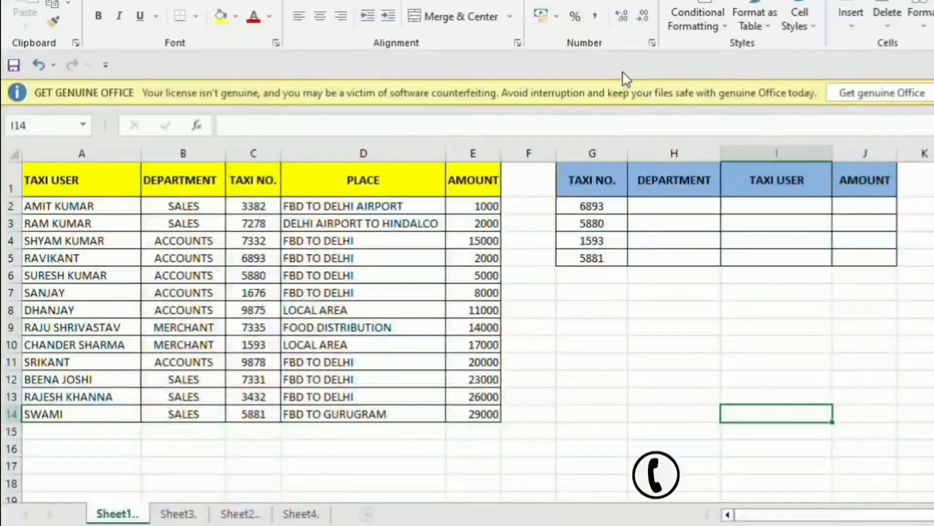
left_click(651, 210)
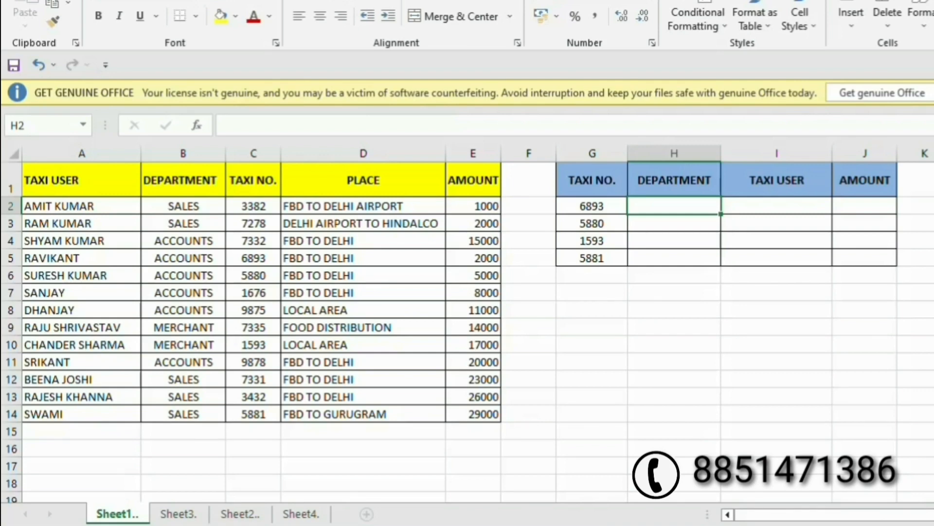
left_click_drag(601, 175, 590, 252)
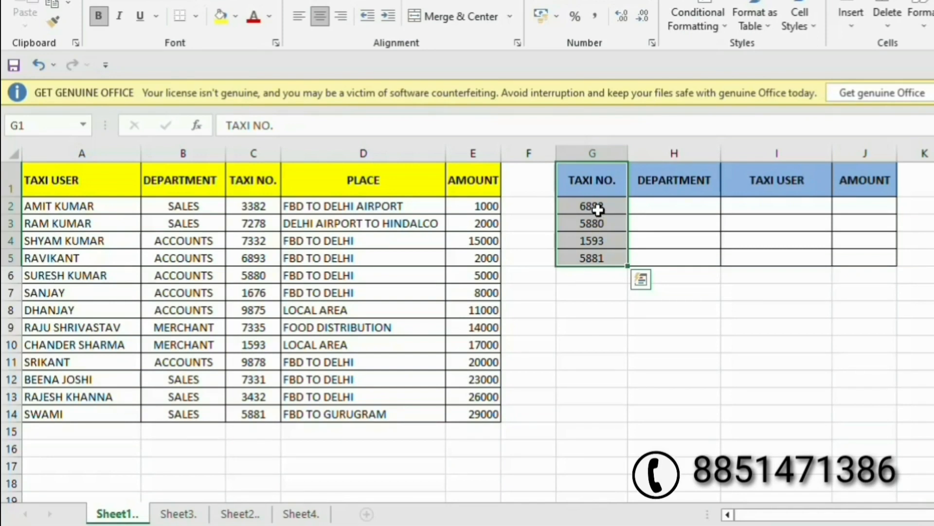
key("Escape")
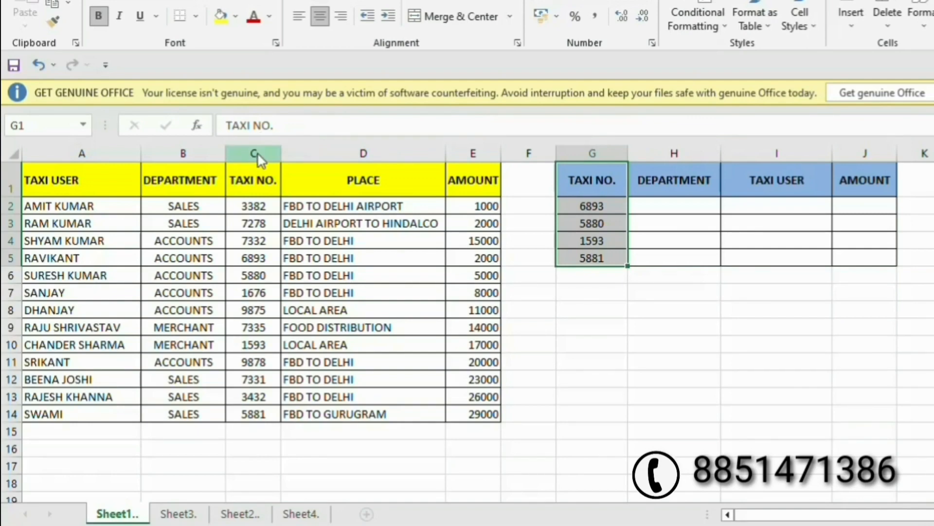
left_click(257, 152)
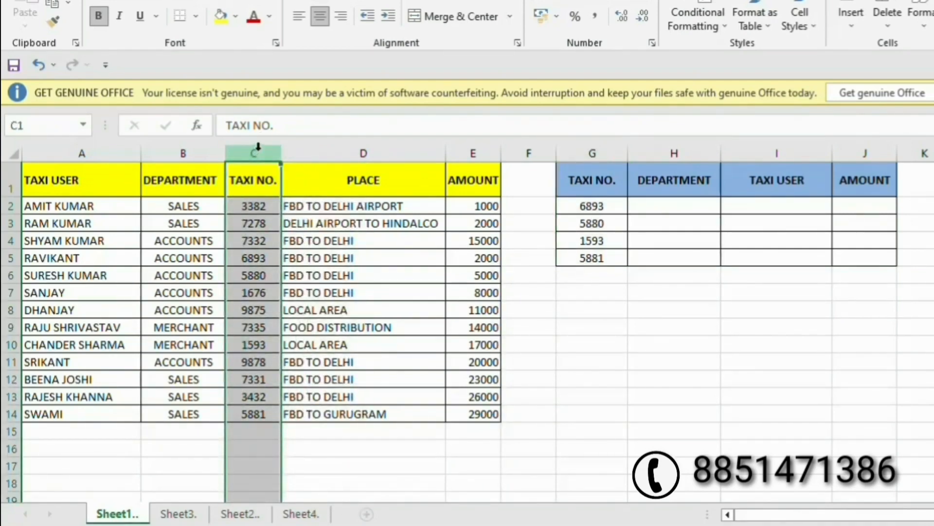
left_click(178, 153)
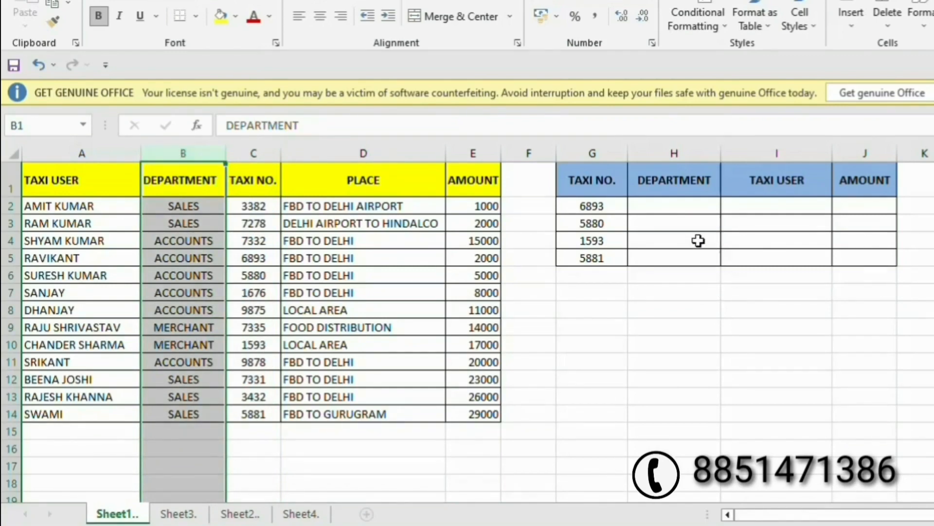
left_click(660, 207)
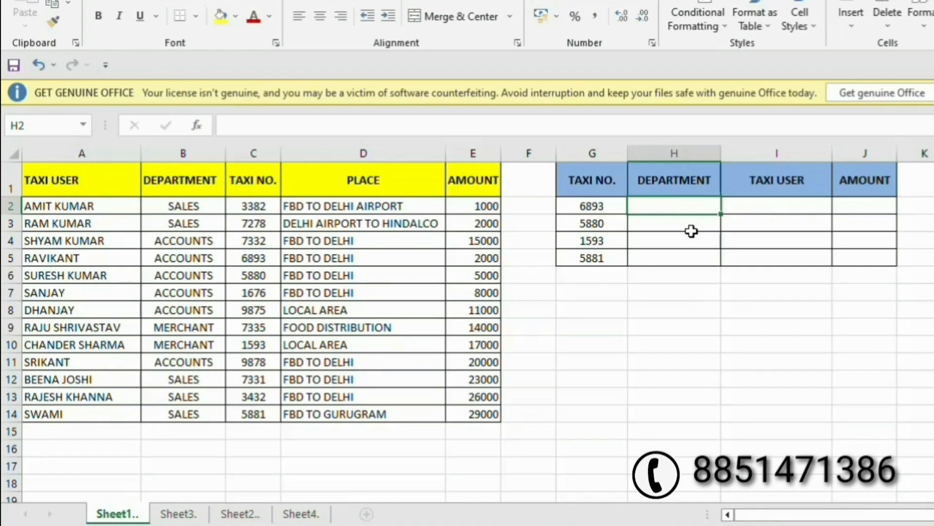
left_click(242, 146)
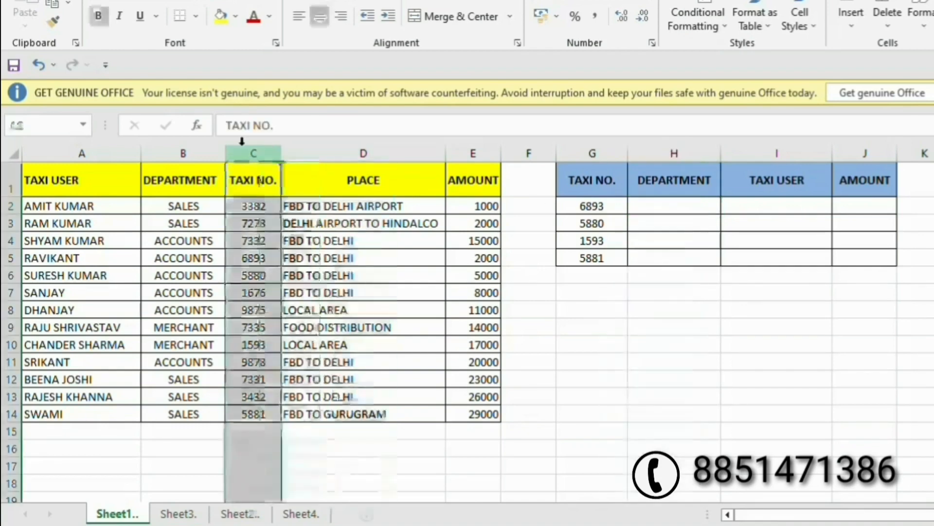
left_click(176, 149)
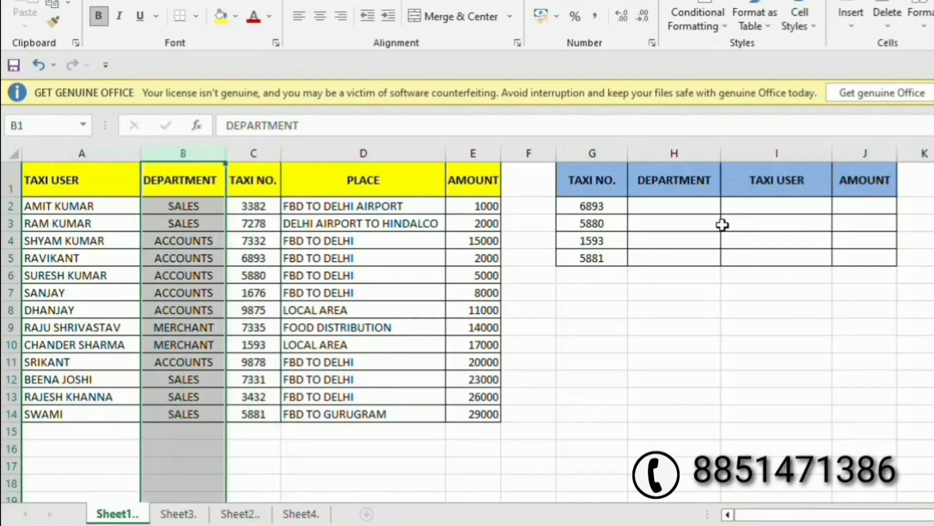
left_click(654, 204)
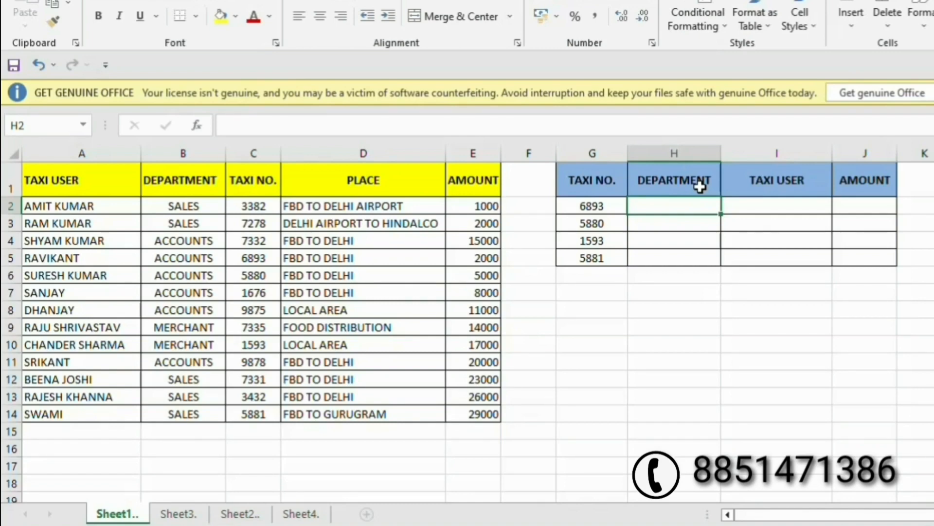
Begin H2's formula as =VLOOKUP(G2,CHOOSE({1,2}, using function autocomplete.
type("=")
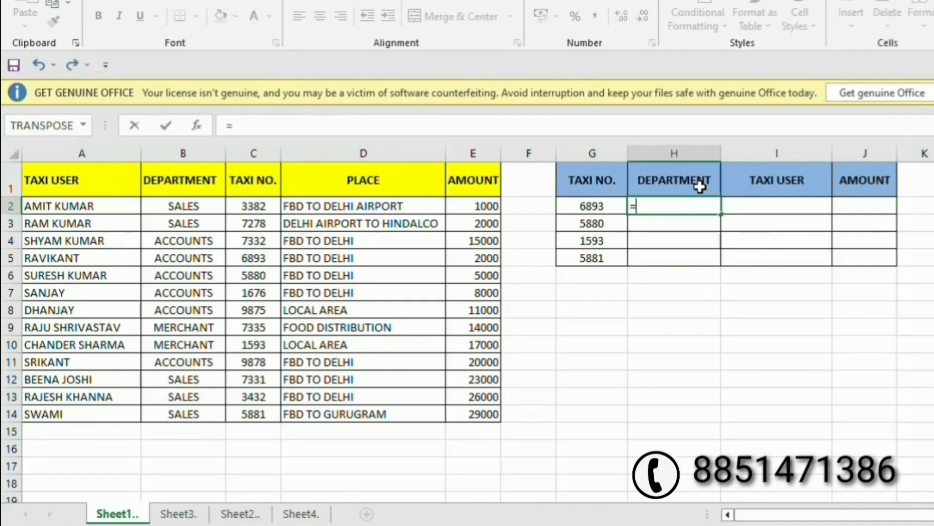
type("vlo")
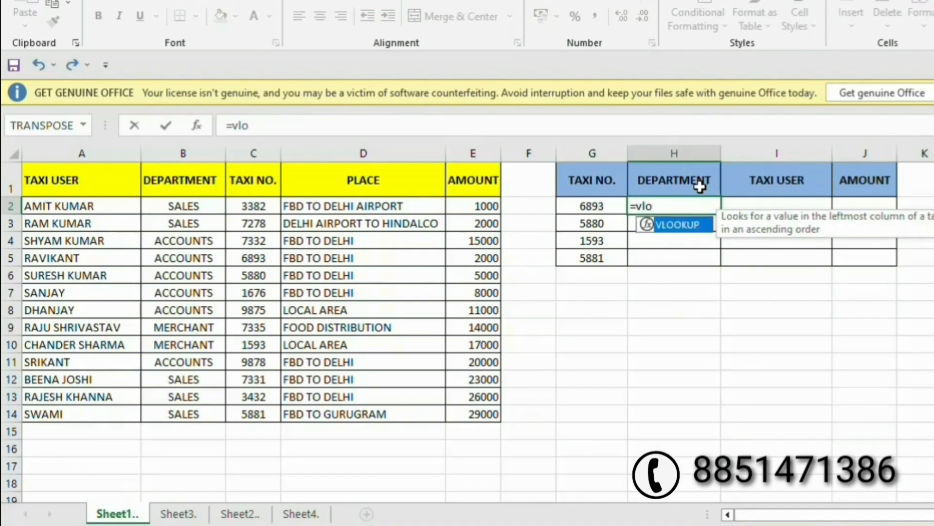
key("Tab")
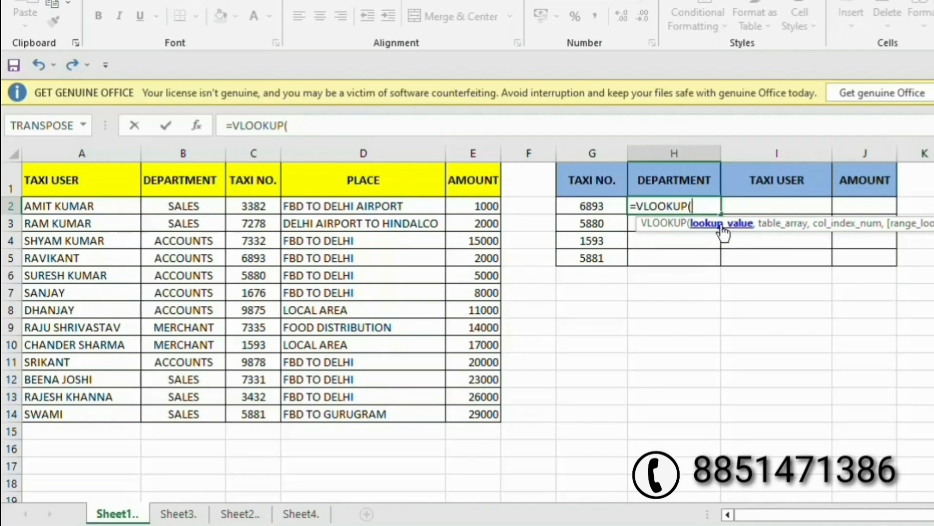
left_click(599, 209)
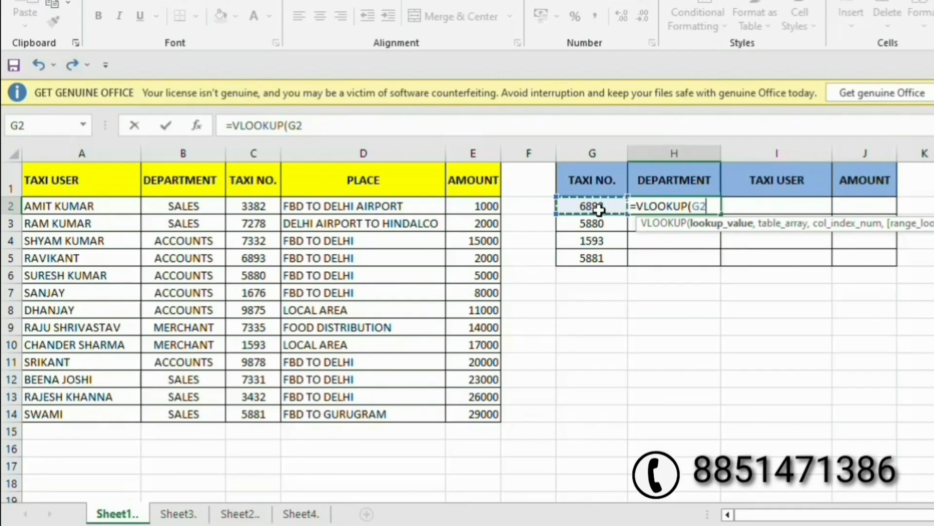
type(",")
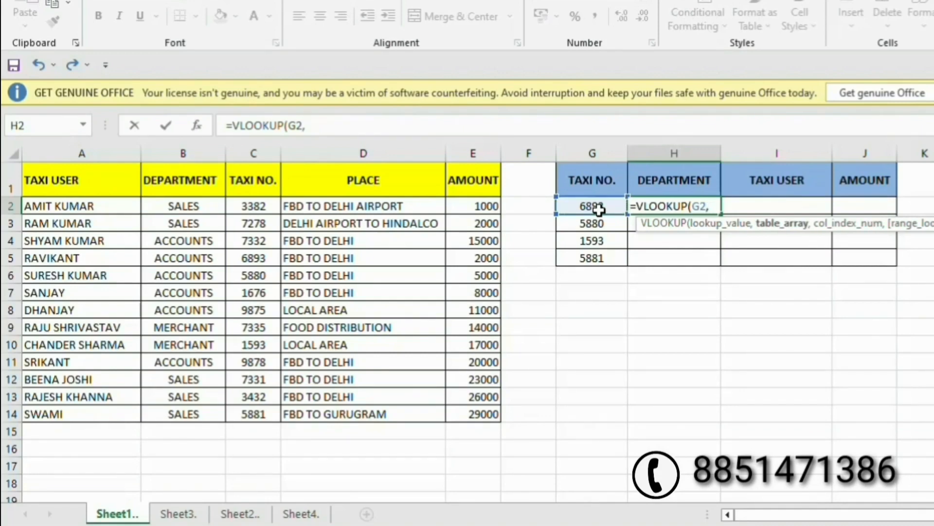
type("chooo")
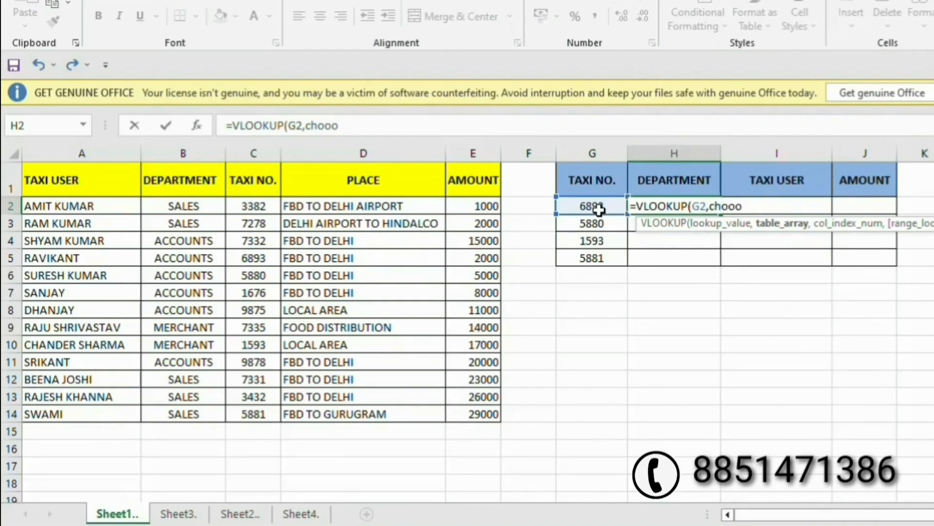
key("BackSpace")
key("Tab")
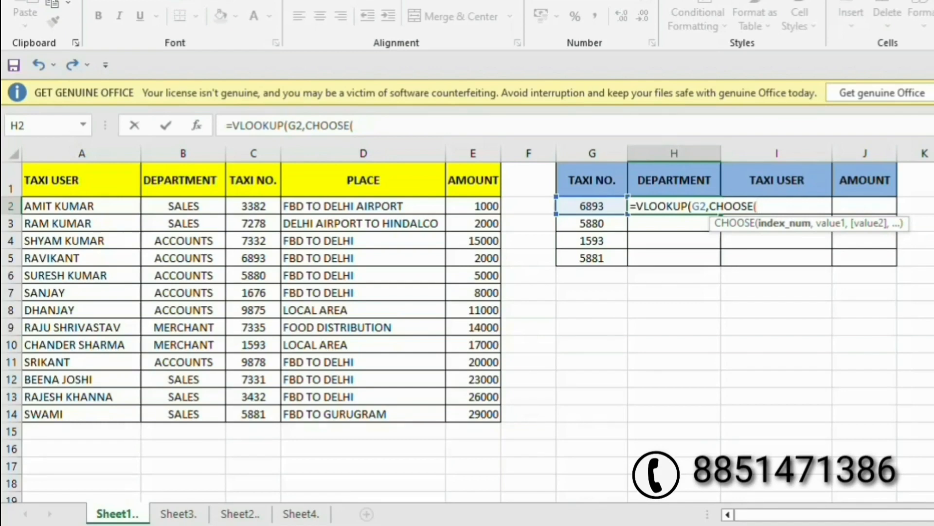
type("{")
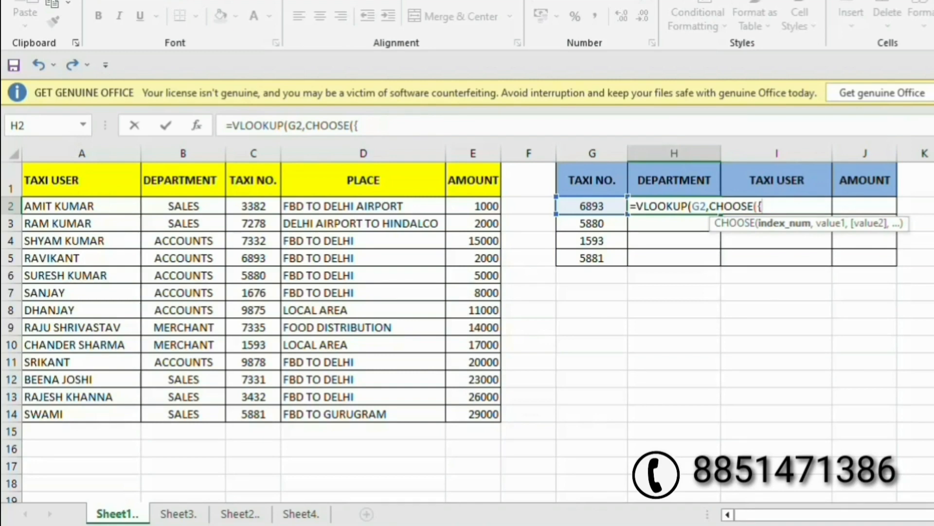
type("1,2}")
type(",")
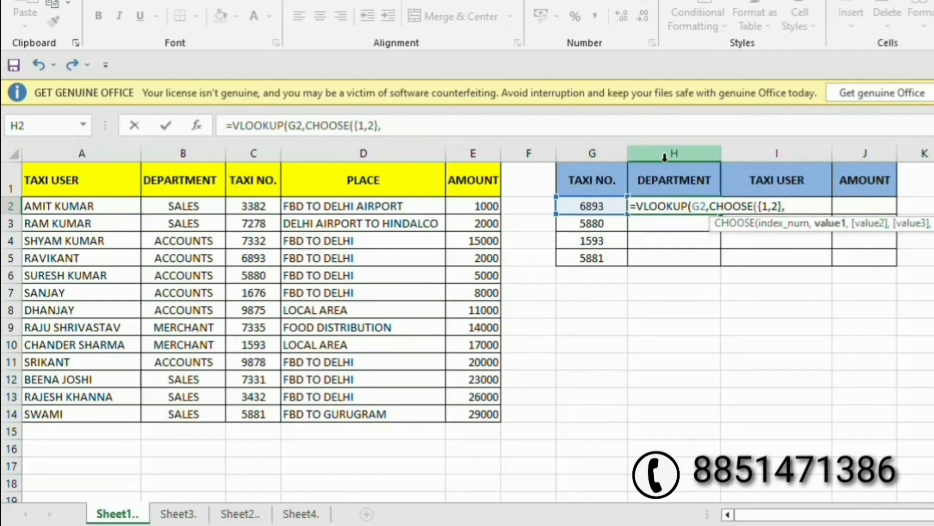
Finish it with C:C,B:B),2,FALSE) so H2 returns ACCOUNTS.
left_click(253, 154)
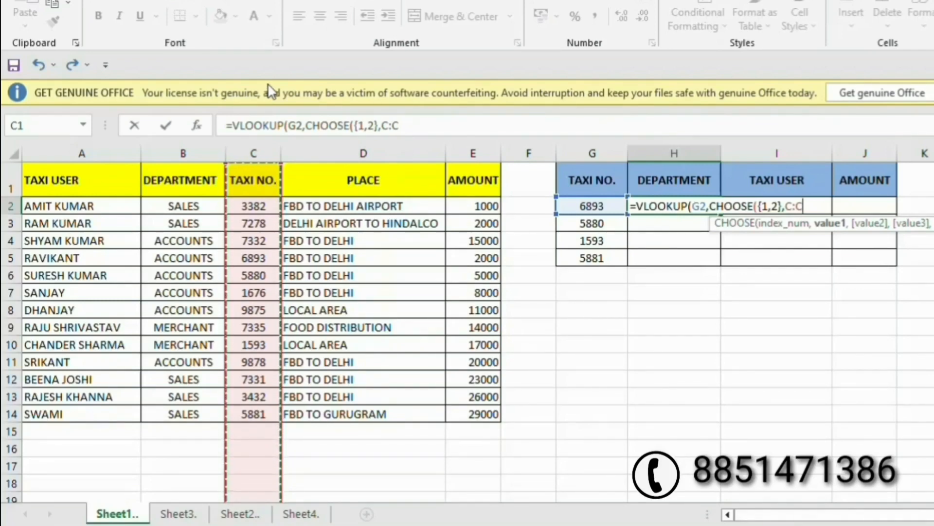
type(",B:B")
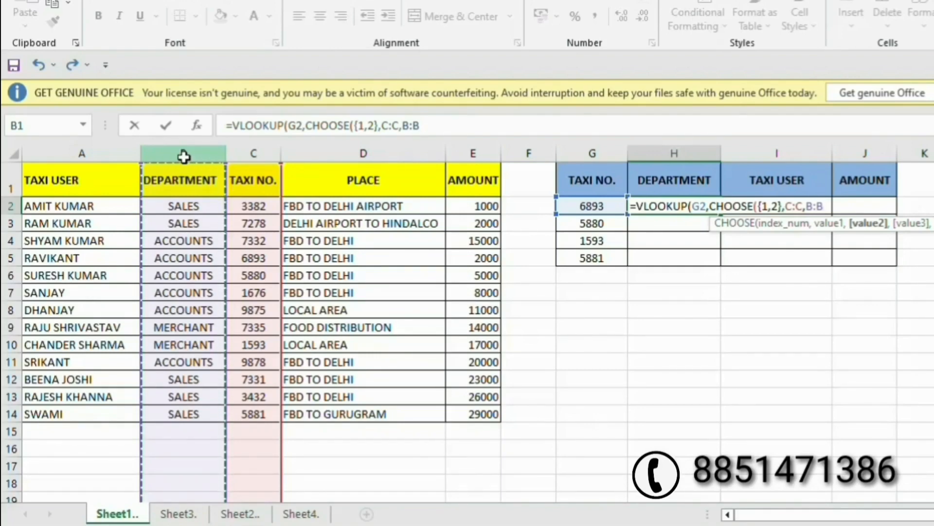
type(")")
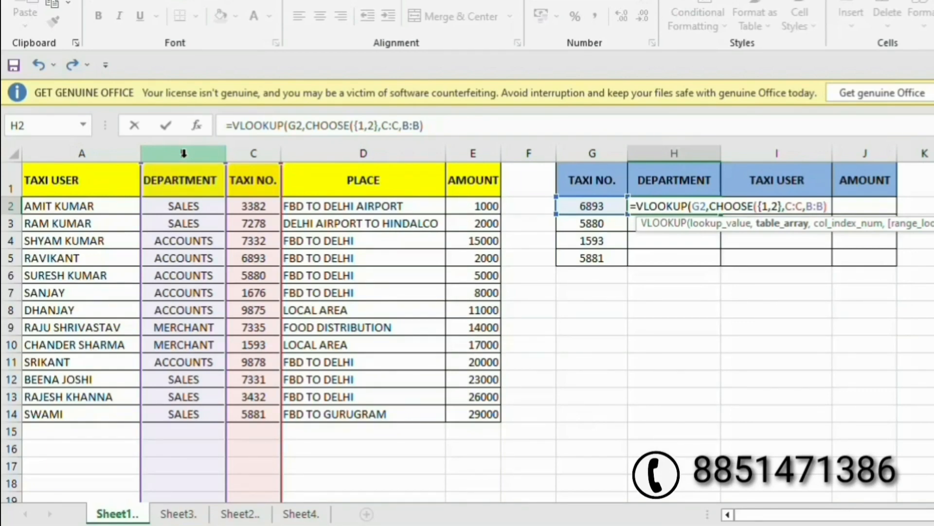
type(",")
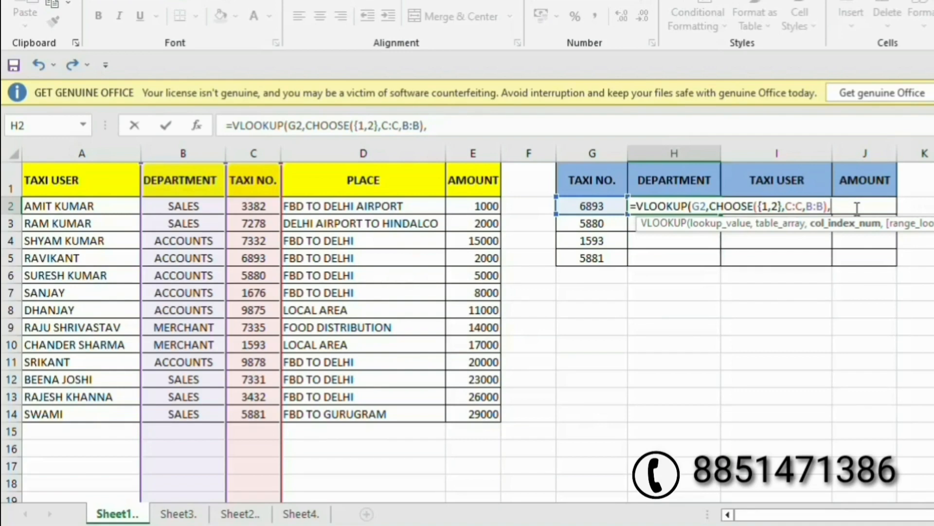
type("2,")
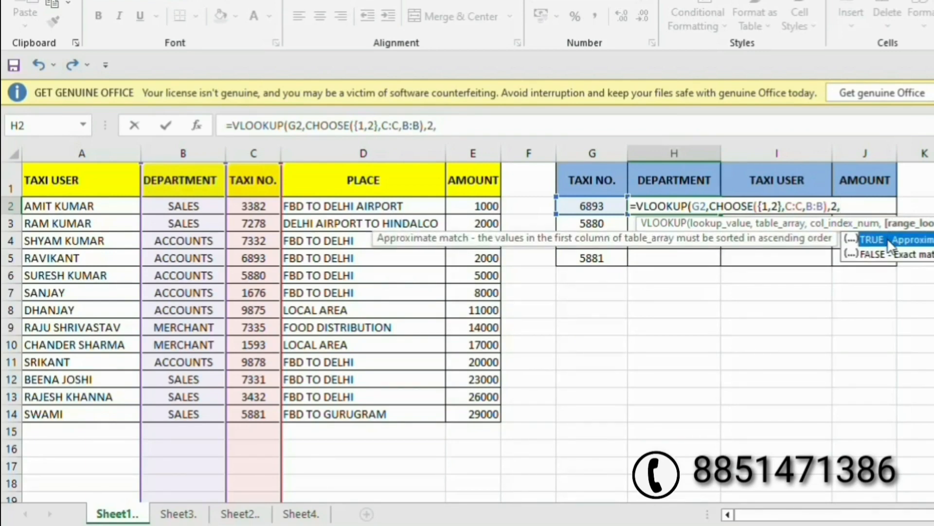
double_click(906, 253)
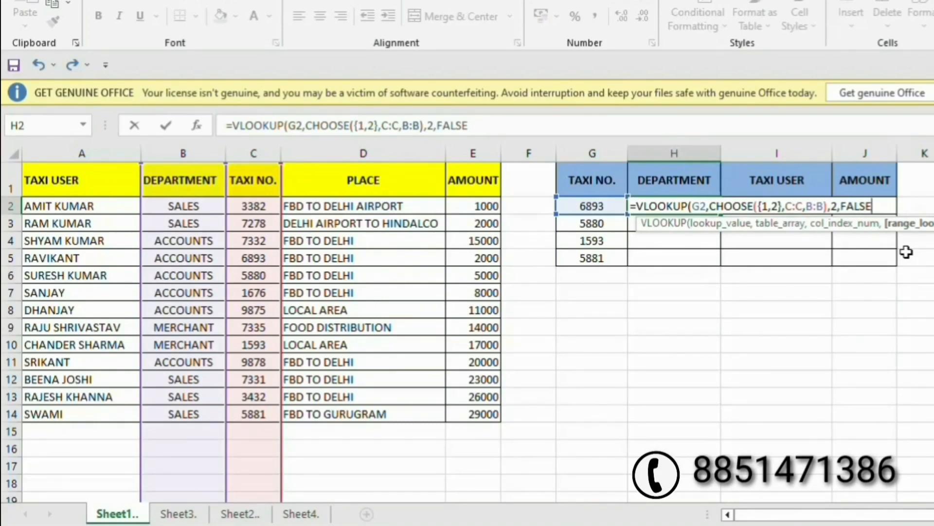
type(")")
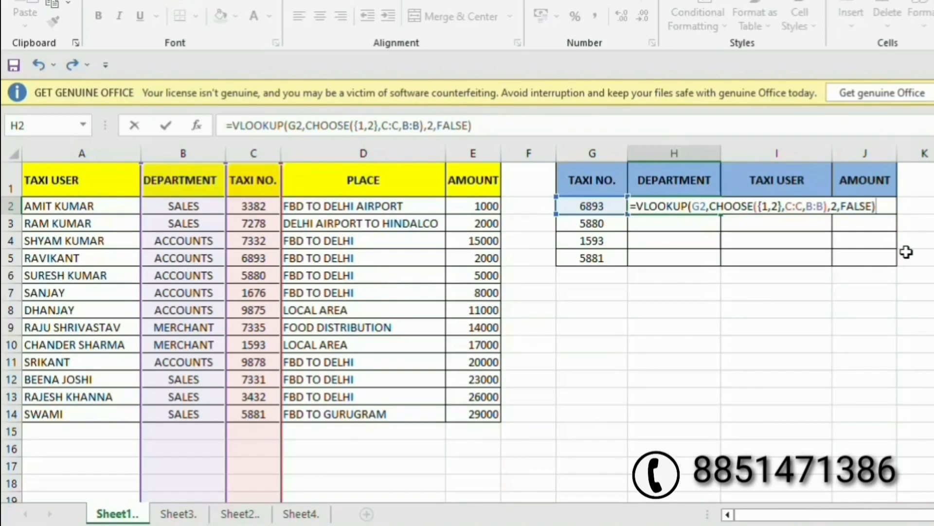
key("Return")
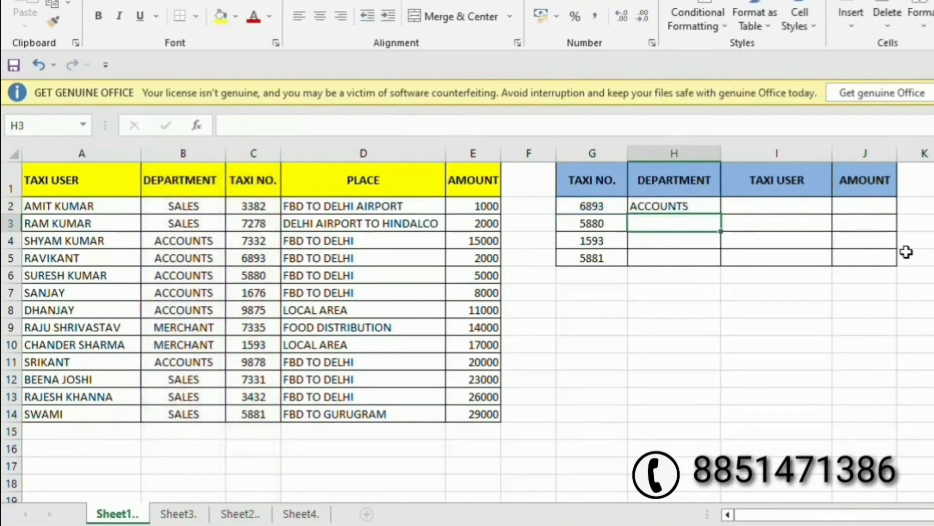
key("Up")
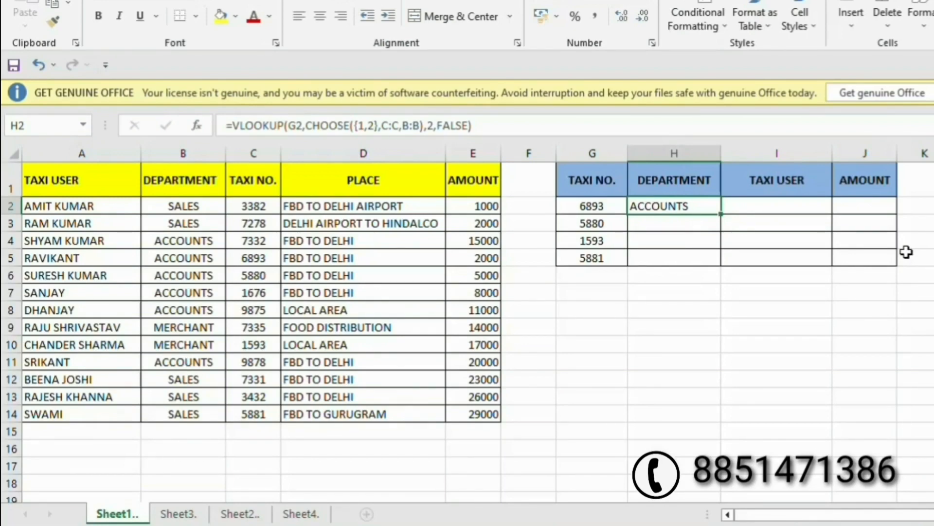
key("Right")
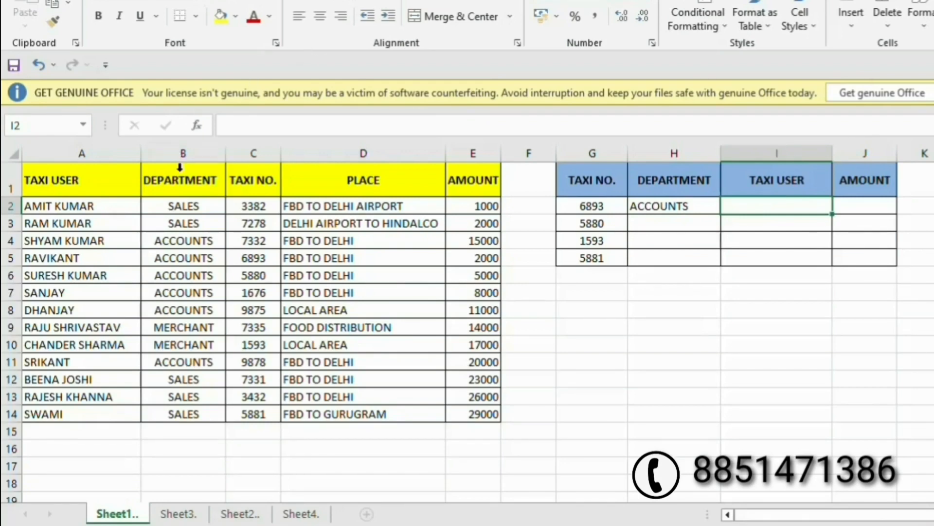
left_click_drag(255, 255, 183, 257)
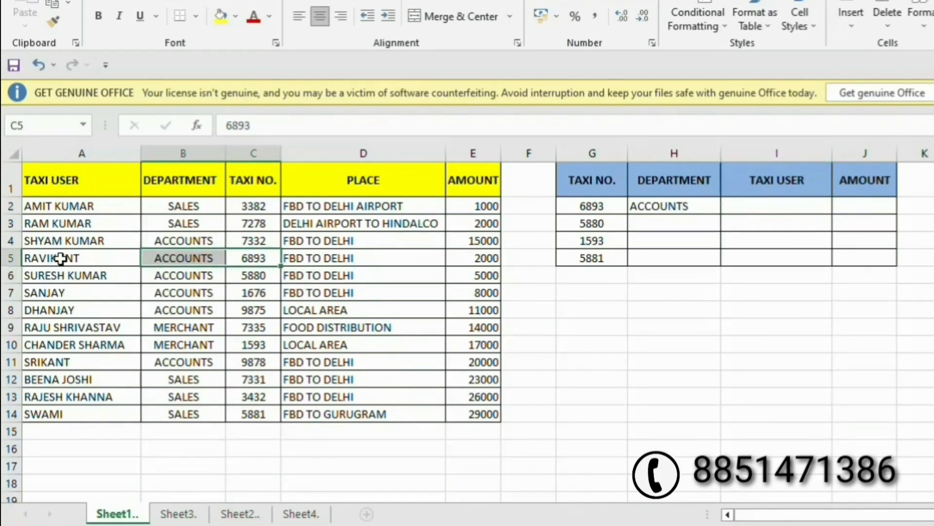
left_click(60, 258)
left_click(754, 205)
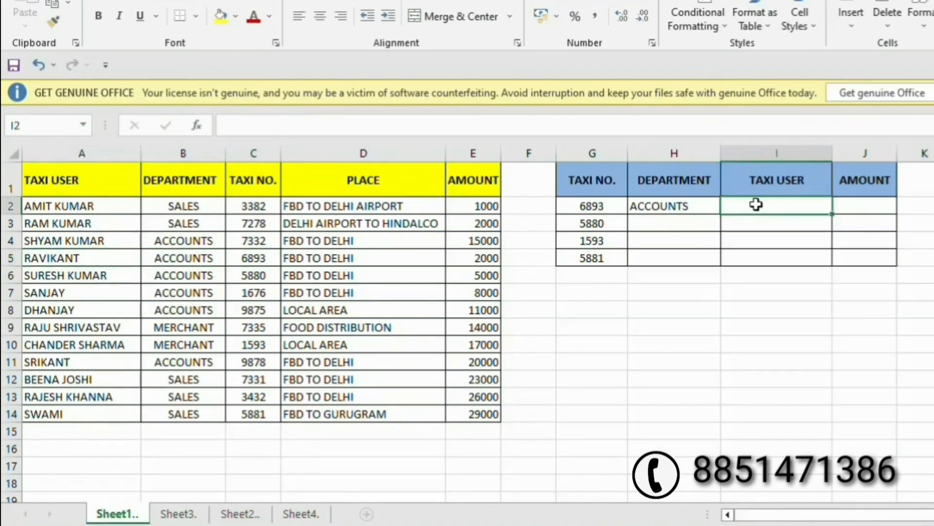
Enter =VLOOKUP(G2,CHOOSE({1,2},C:C,A:A),2,FALSE) in I2 to return RAVIKANT.
type("=")
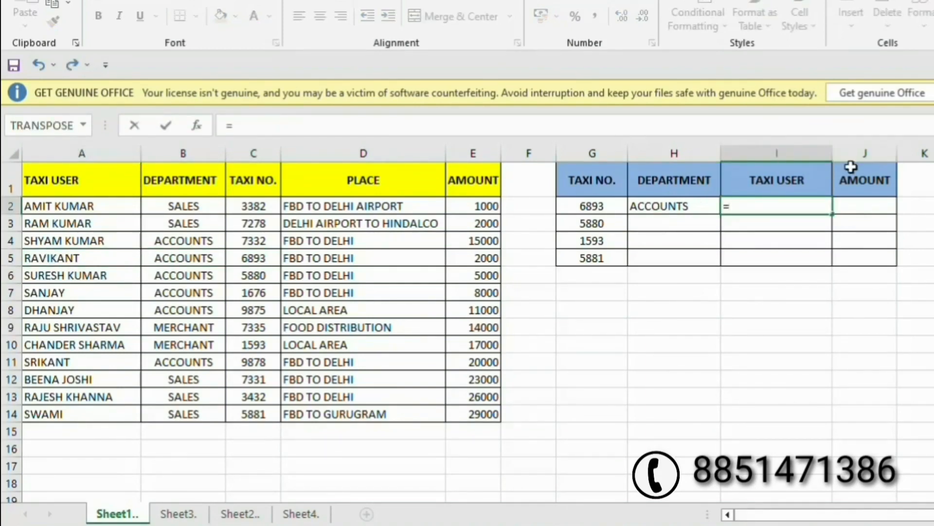
type("vl")
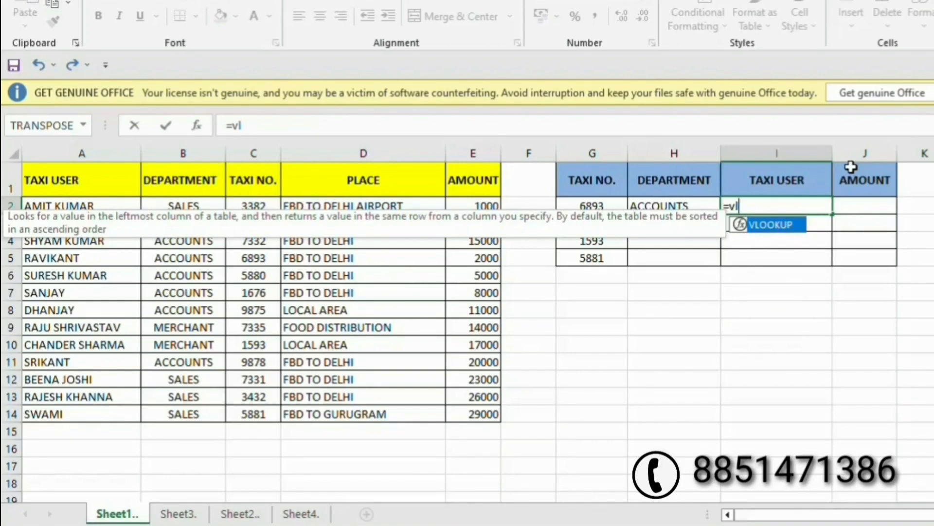
key("Tab")
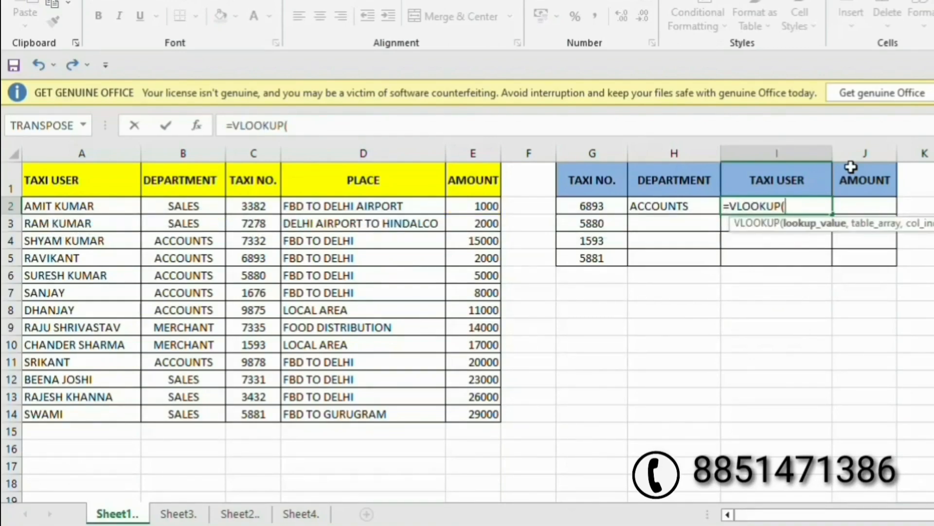
left_click(573, 209)
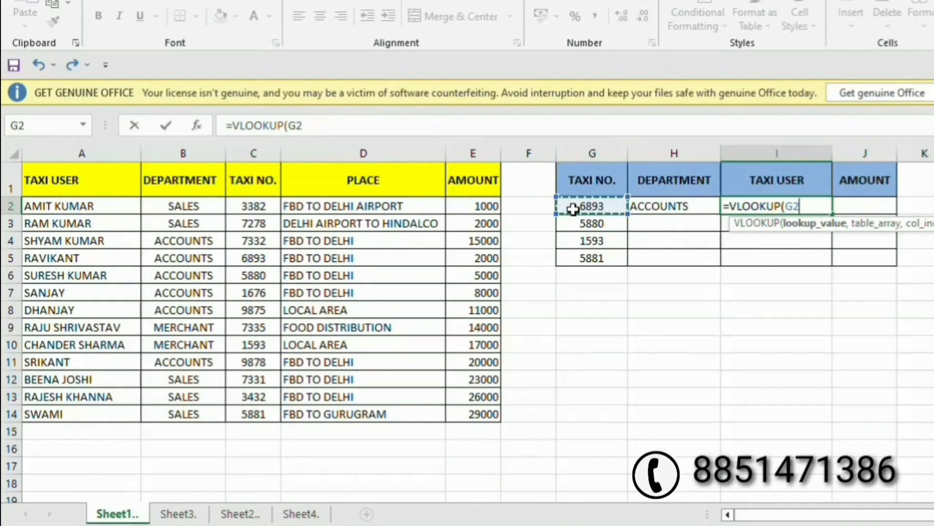
type(",")
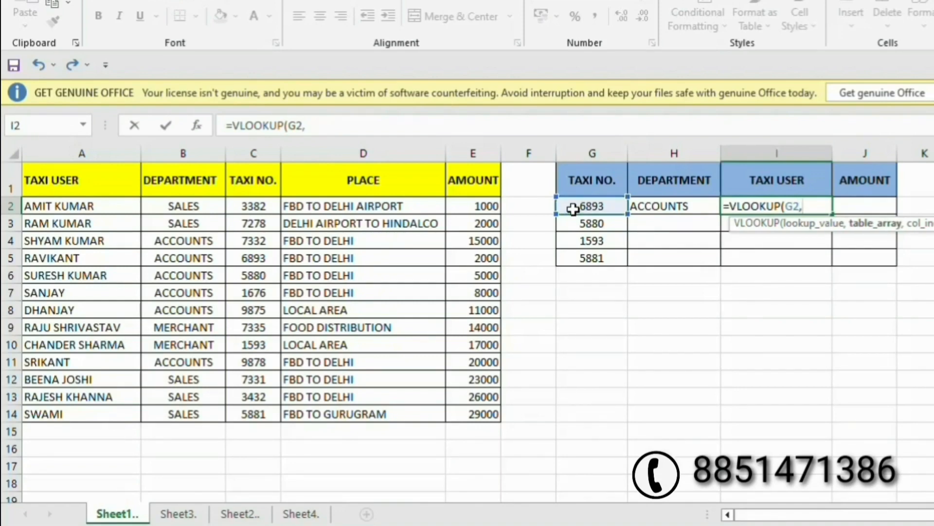
type("choose")
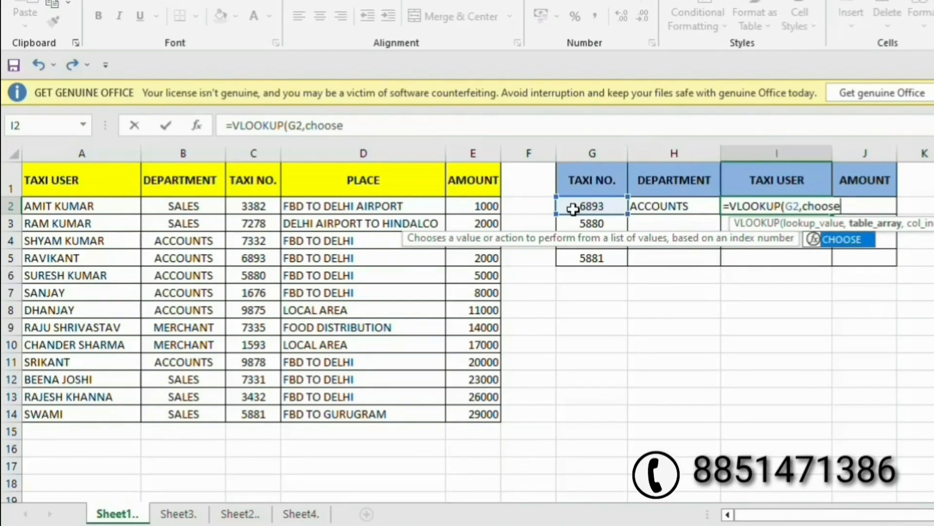
key("Tab")
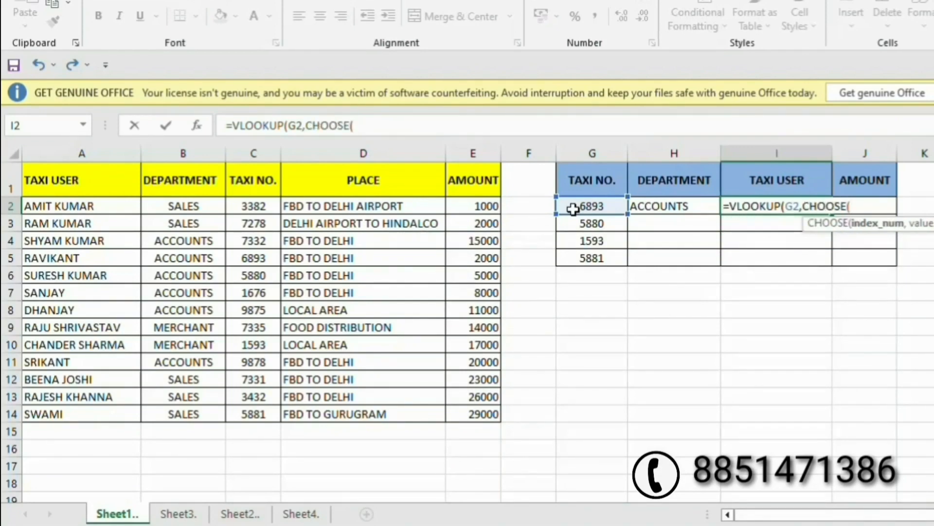
type("{1,2}")
type(",")
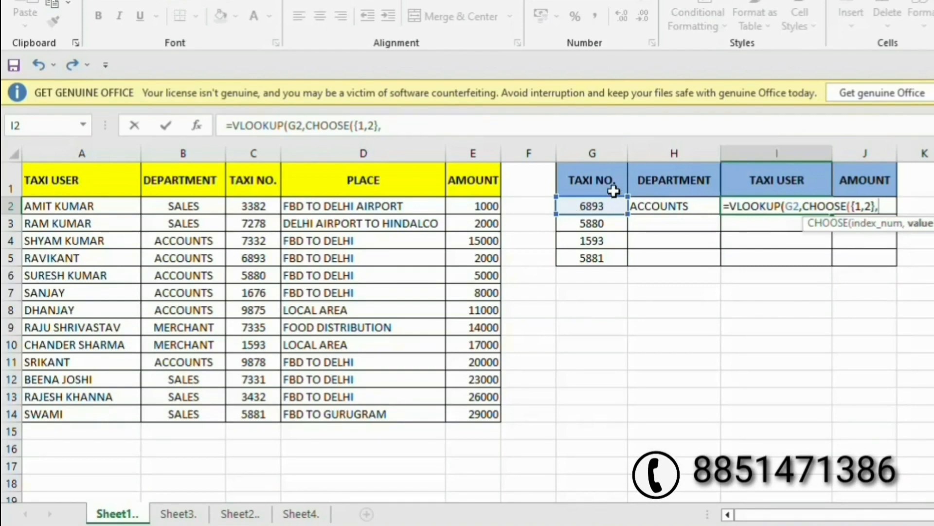
left_click(254, 152)
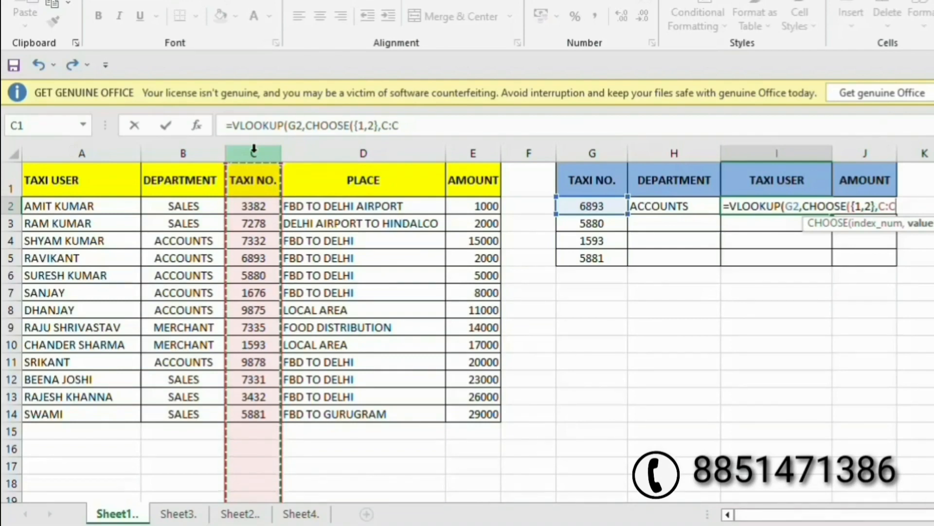
type(",")
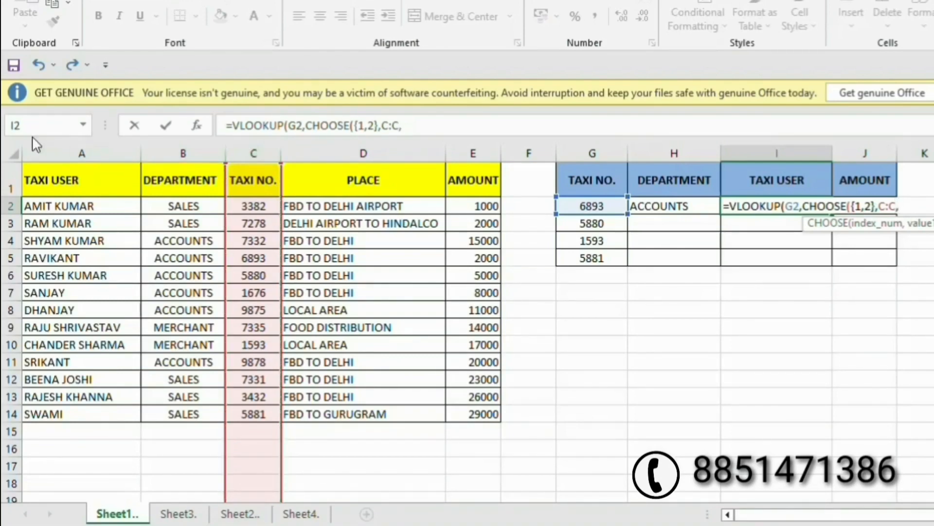
left_click(48, 154)
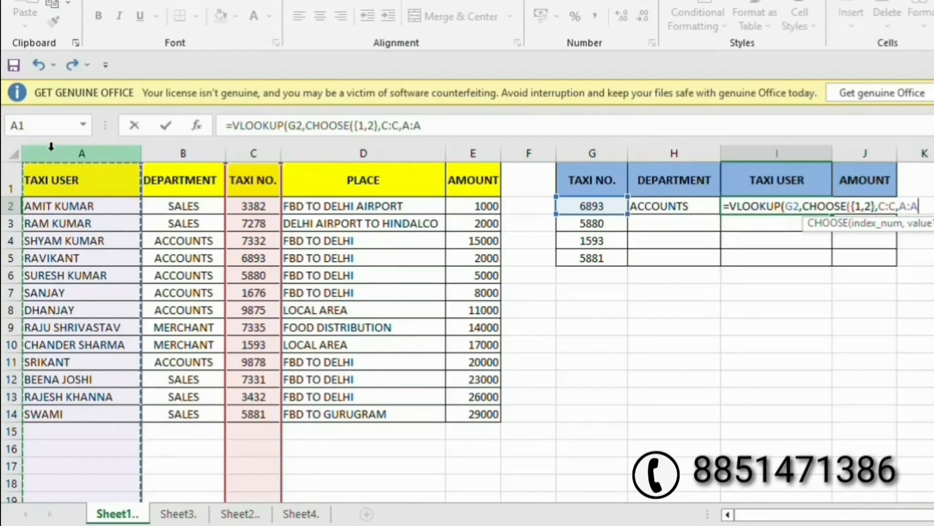
type(")")
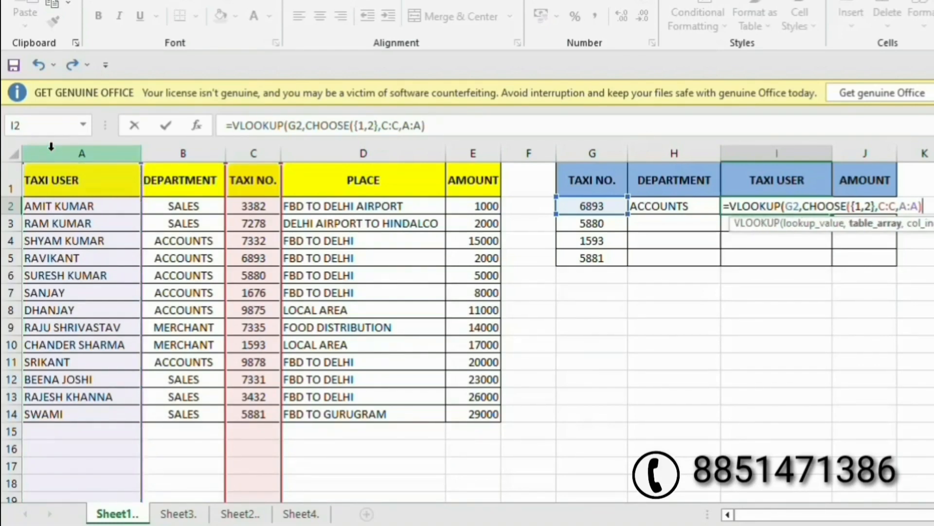
type(",")
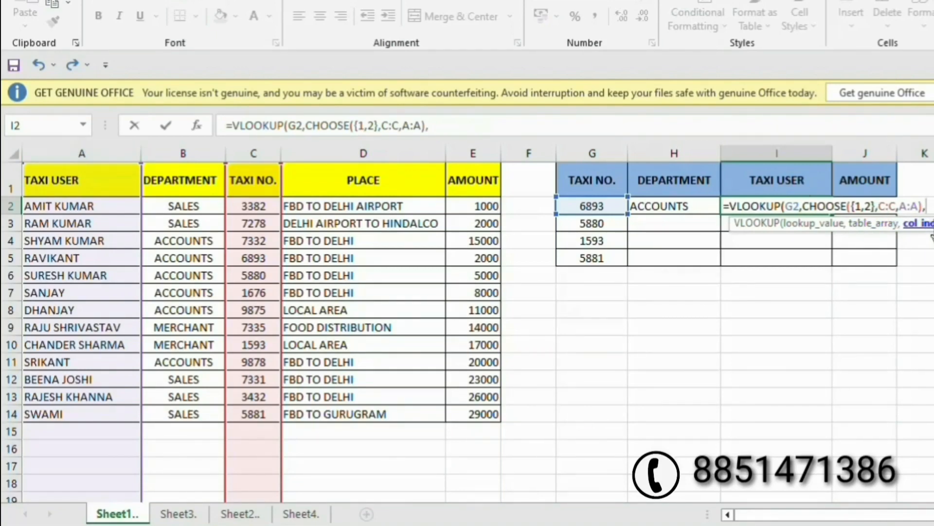
type("2,")
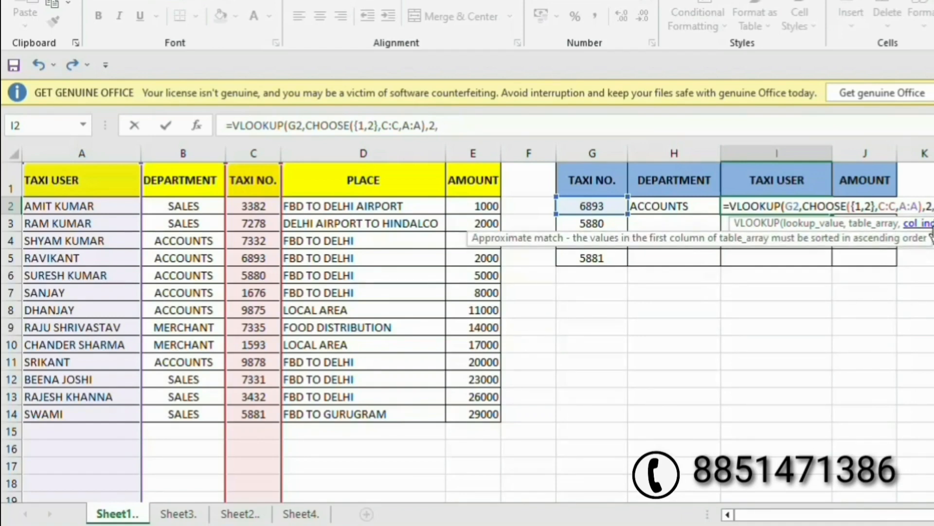
type("FALSE")
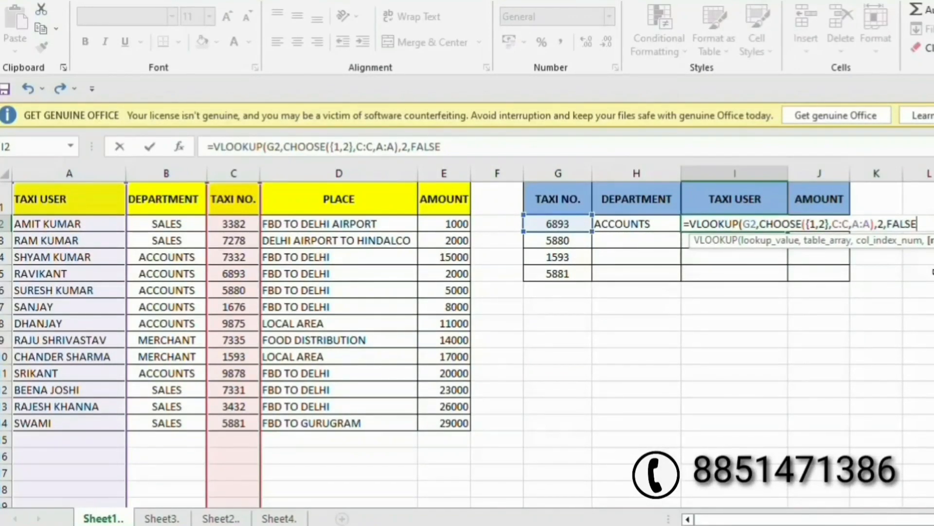
type(")")
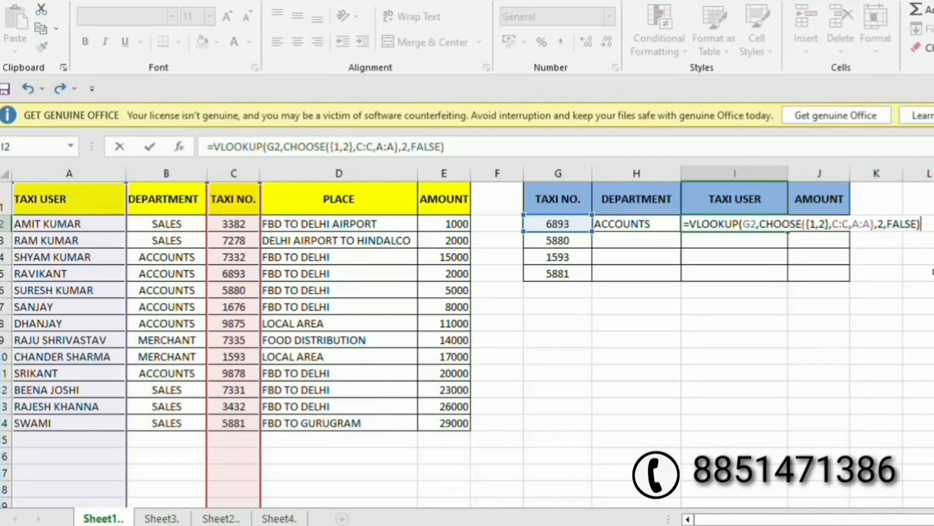
key("Return")
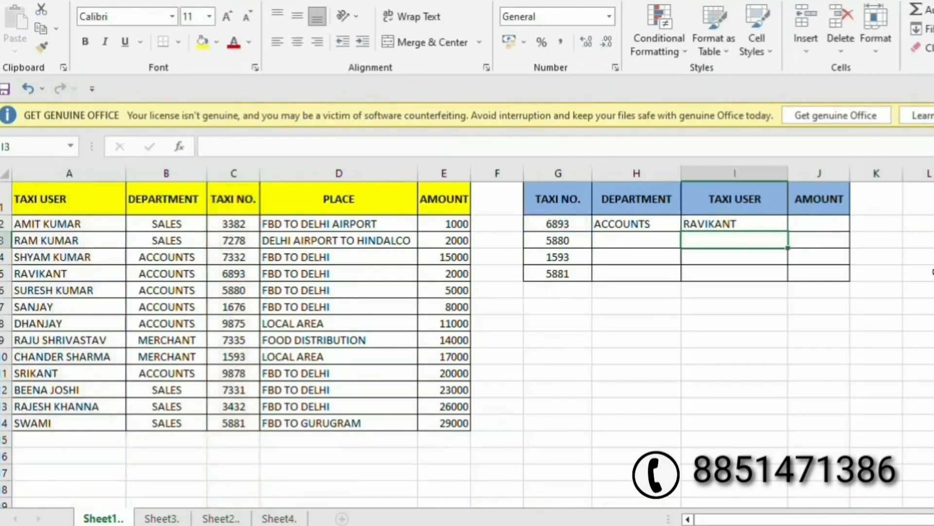
key("Up")
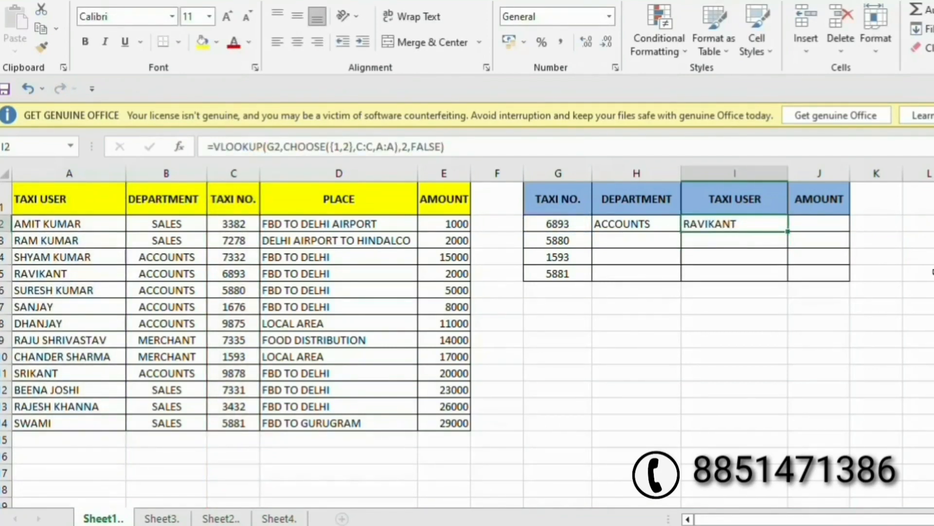
key("Right")
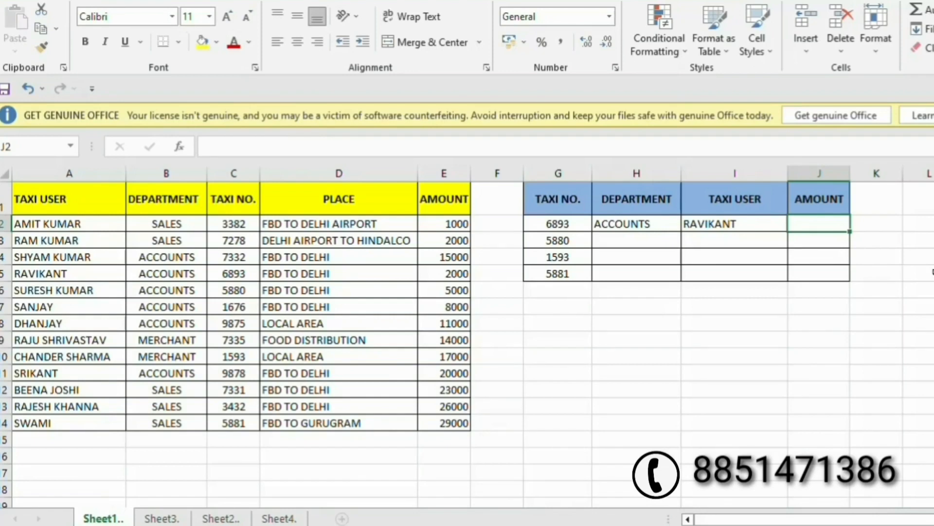
left_click(237, 275)
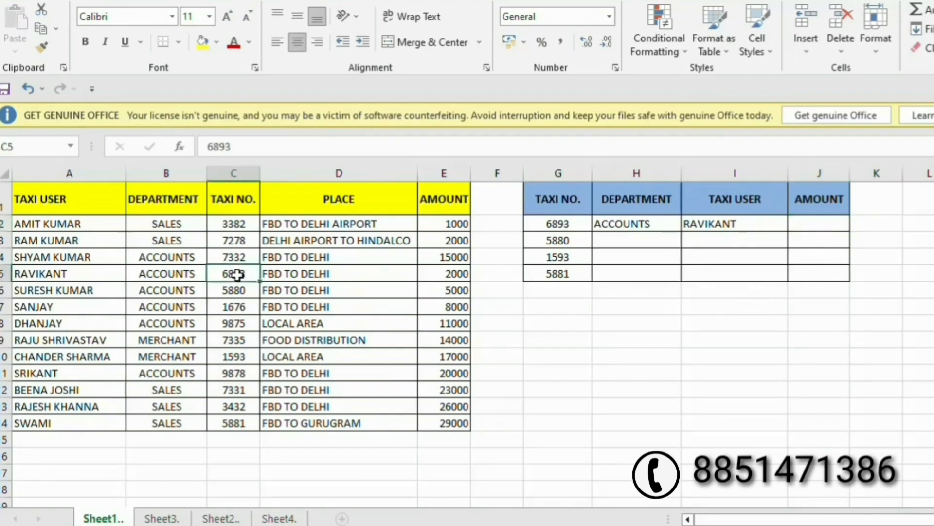
left_click(179, 275)
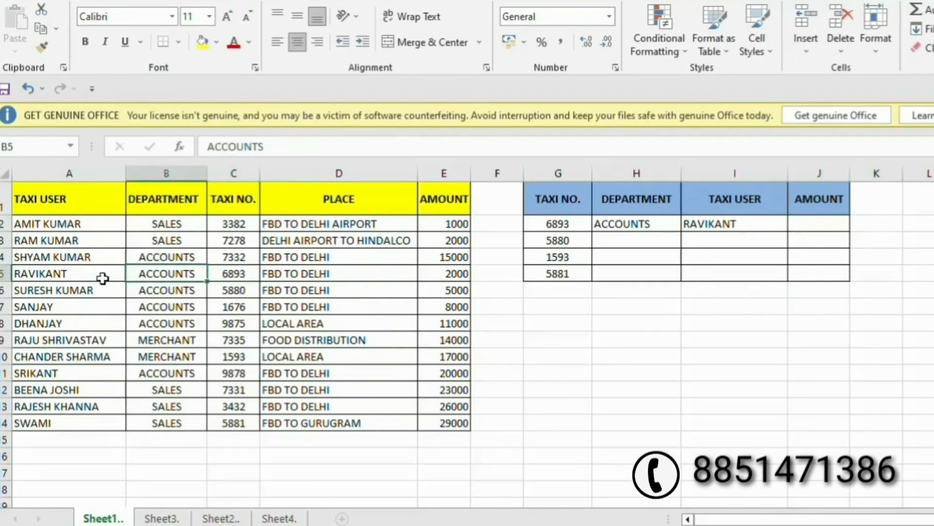
left_click(45, 274)
left_click(220, 272)
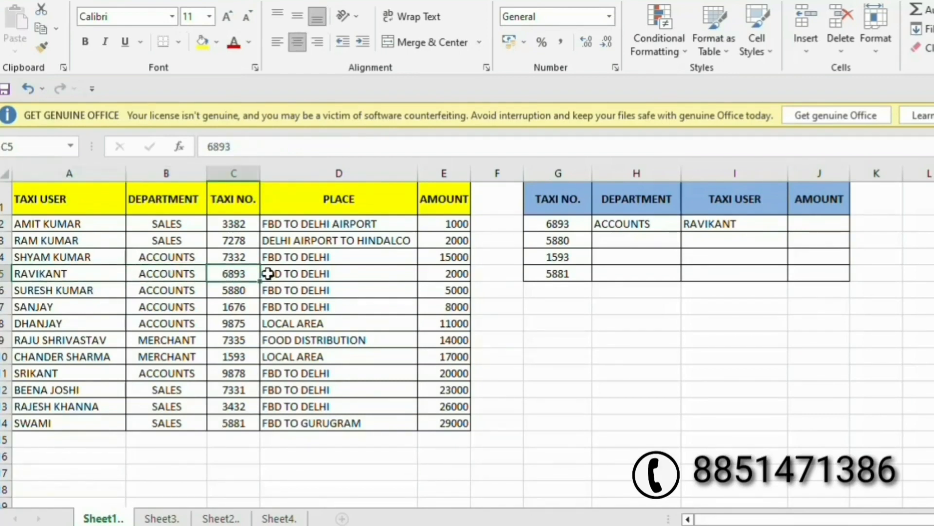
left_click(447, 273)
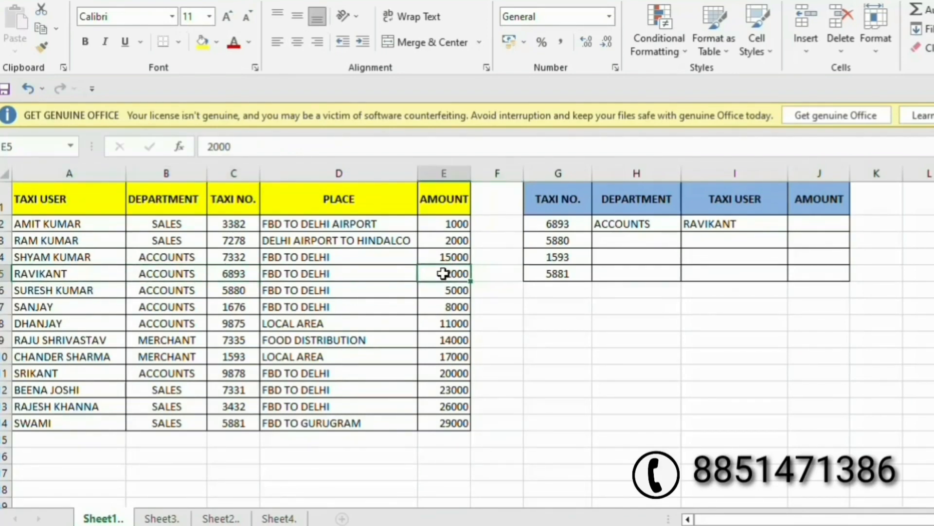
left_click(815, 228)
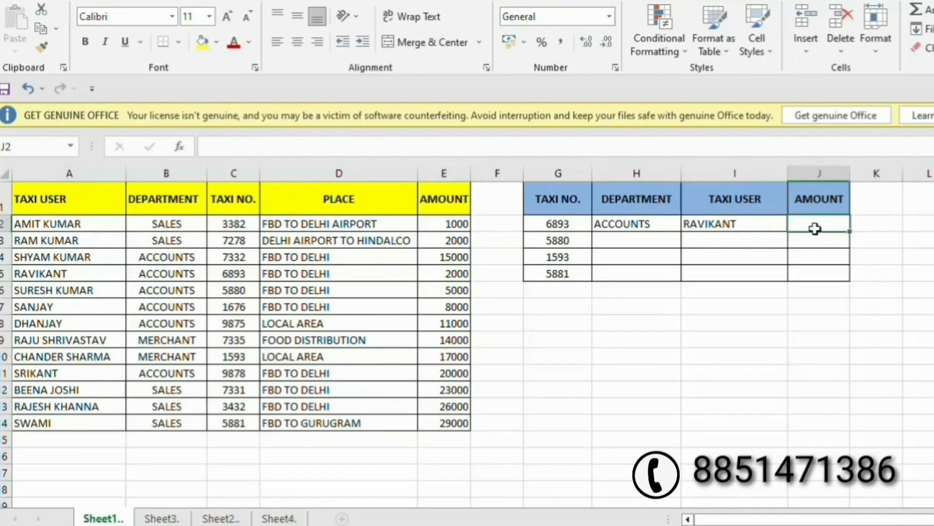
Begin J2's formula as =VLOOKUP(G2,CHOOSE({1,2}, using function autocomplete.
type("=")
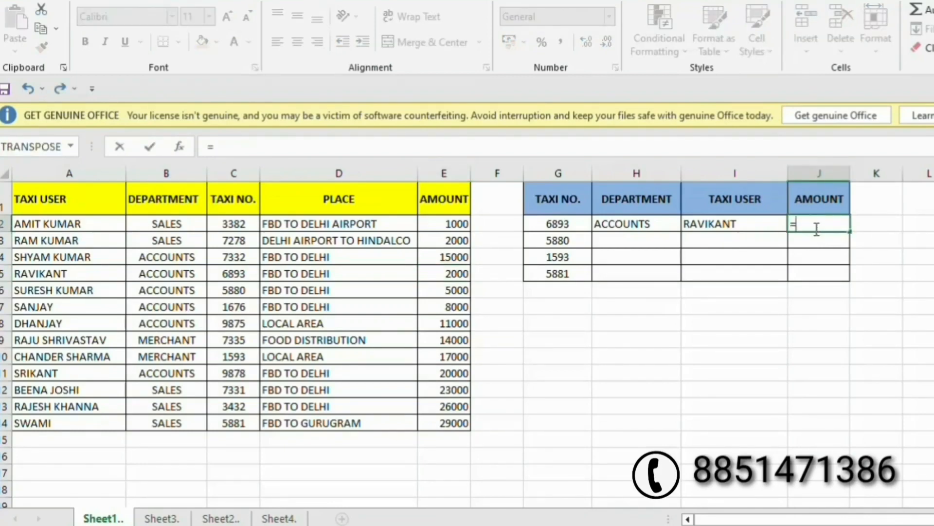
type("vlo")
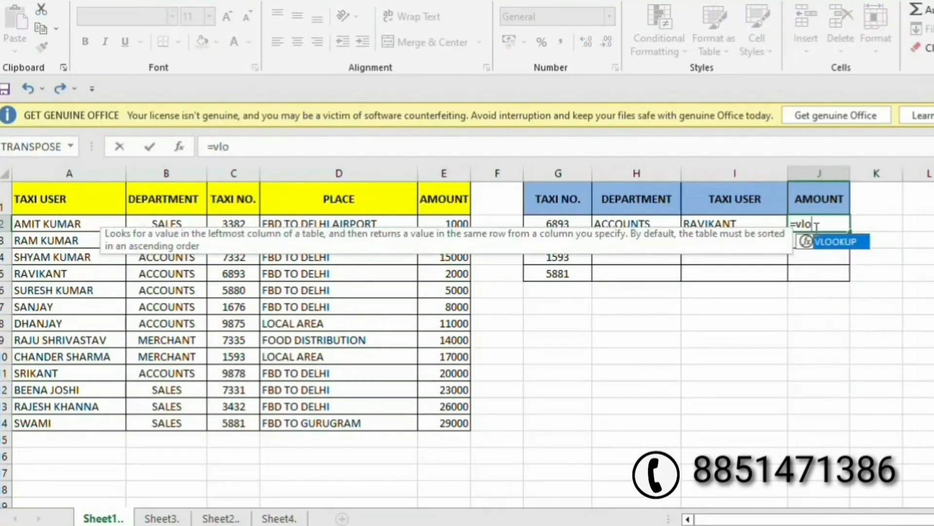
key("Tab")
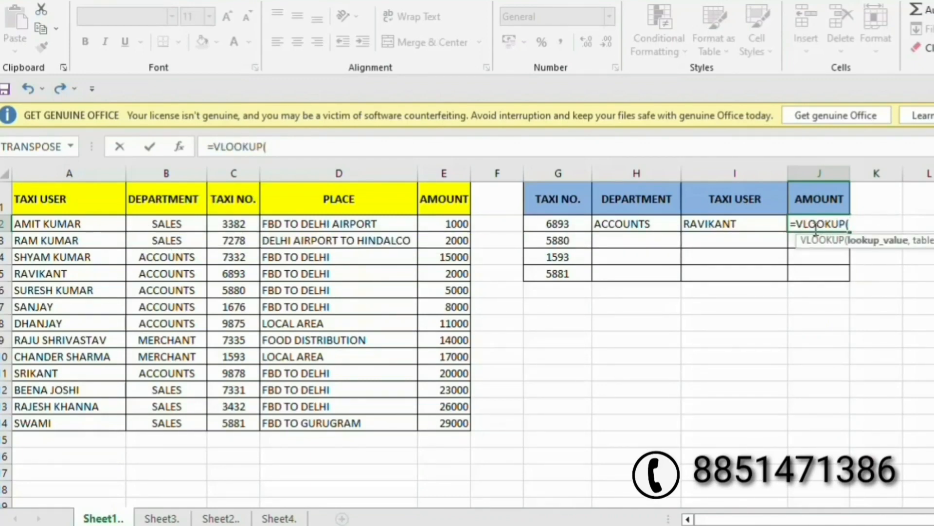
left_click(559, 222)
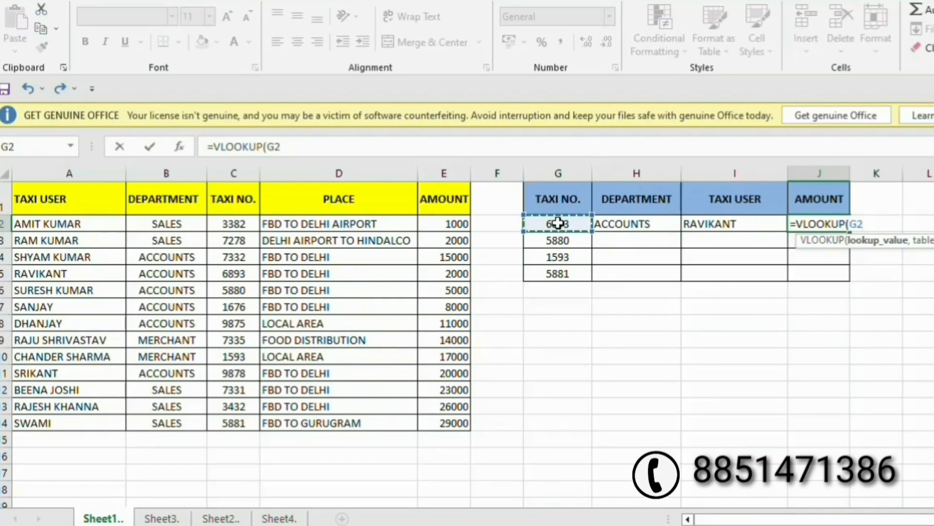
type(",")
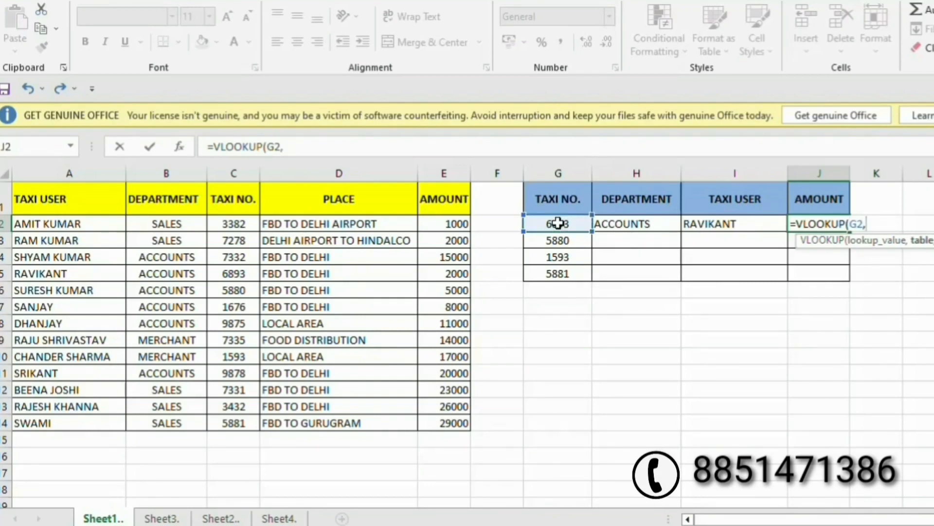
type("choo")
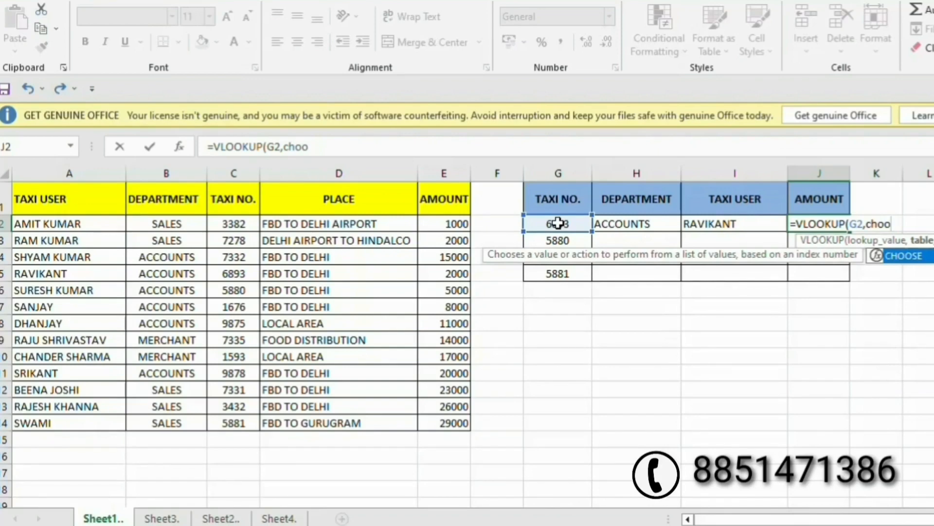
key("Tab")
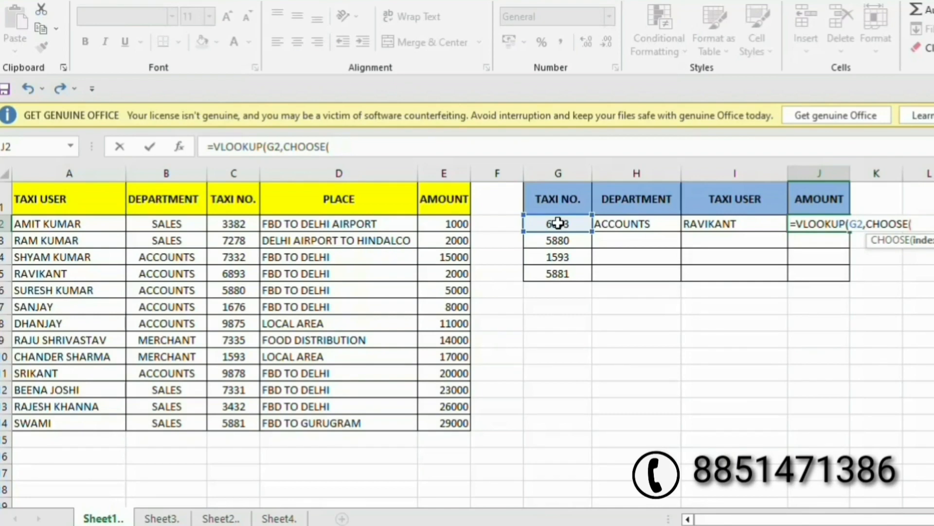
type("{1")
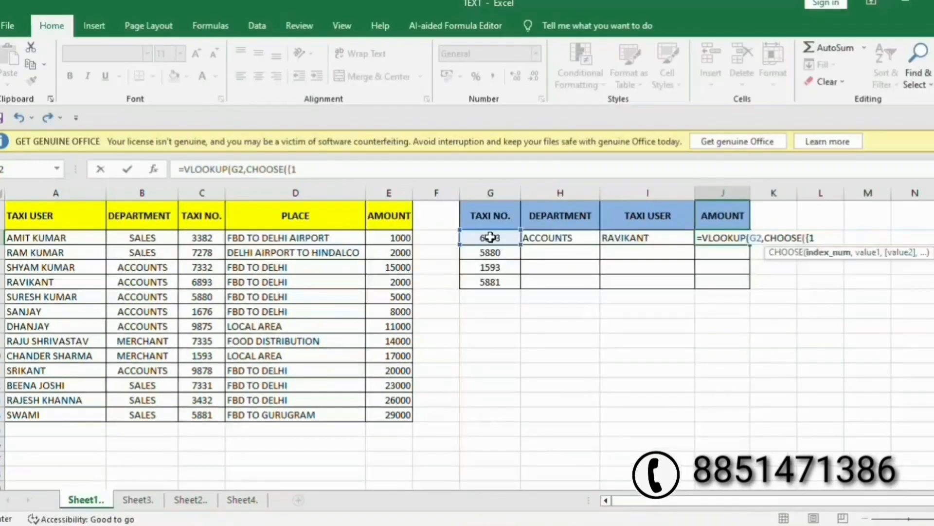
type(",2")
type(",")
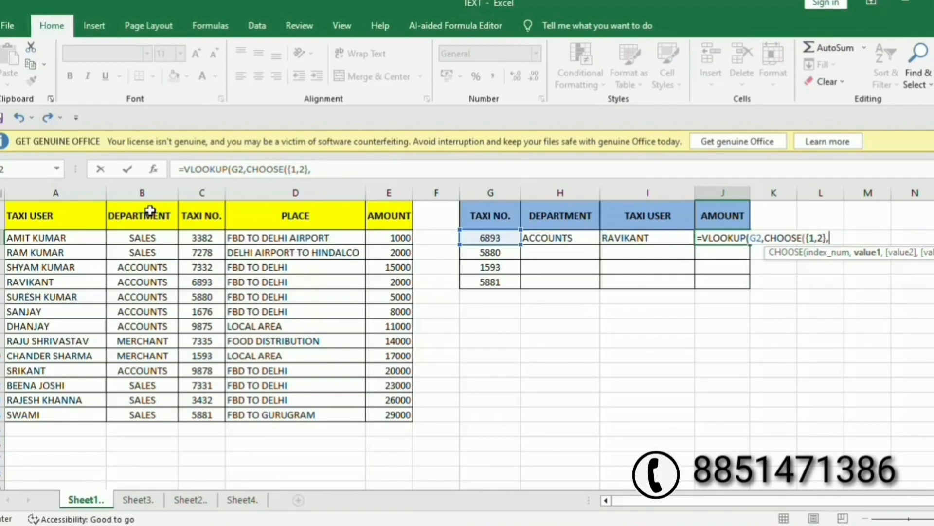
Finish it with C:C,E:E),2,FALSE) so J2 returns 2000.
left_click(204, 193)
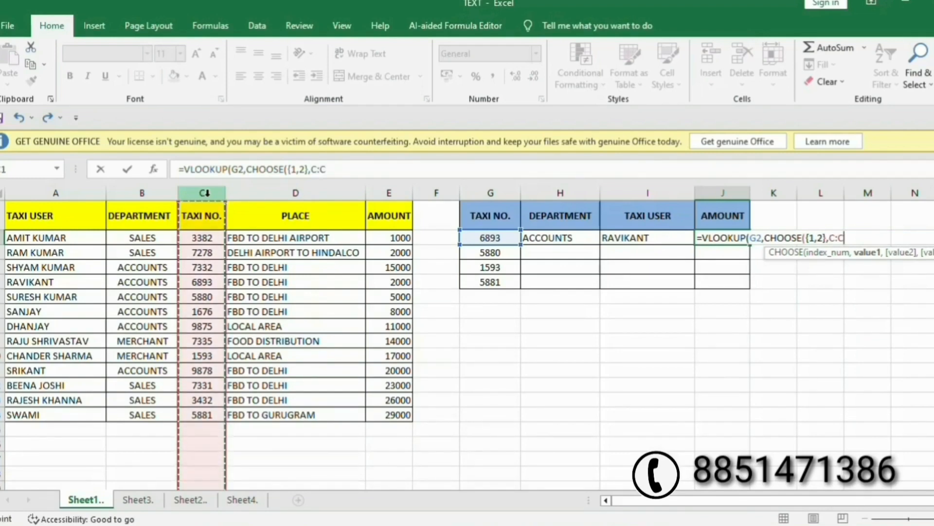
type(",")
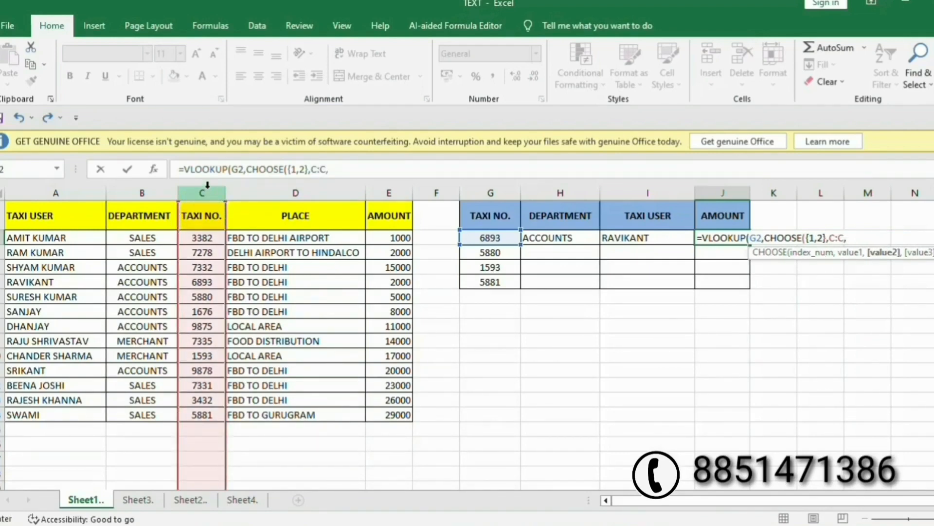
left_click(381, 192)
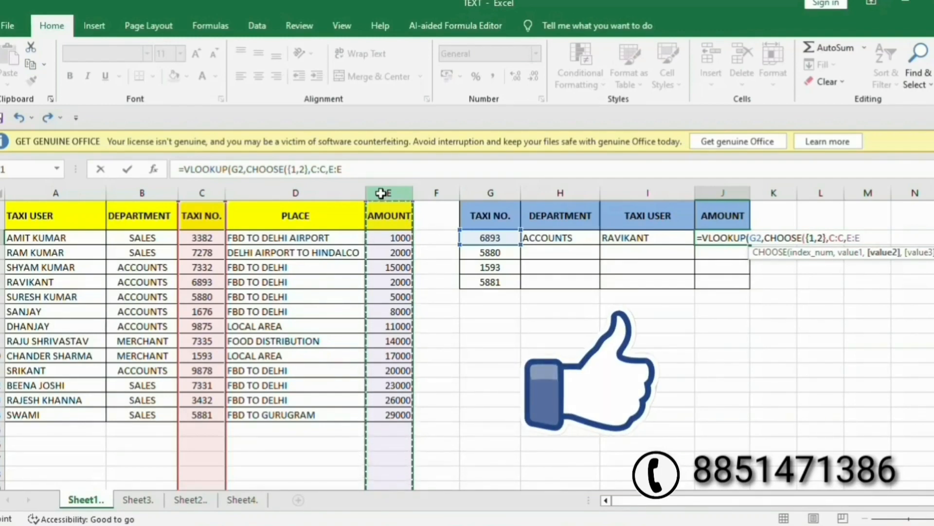
type(",")
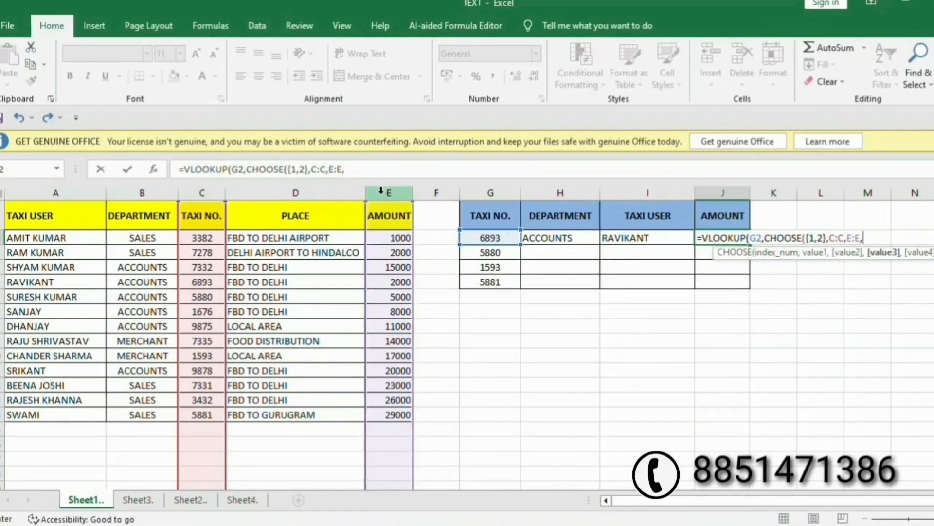
key("BackSpace")
type(")")
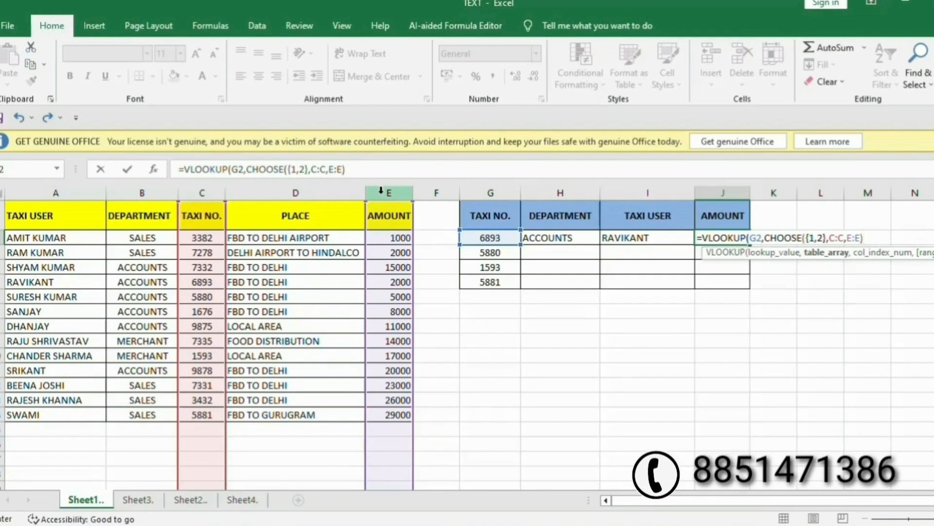
type(",")
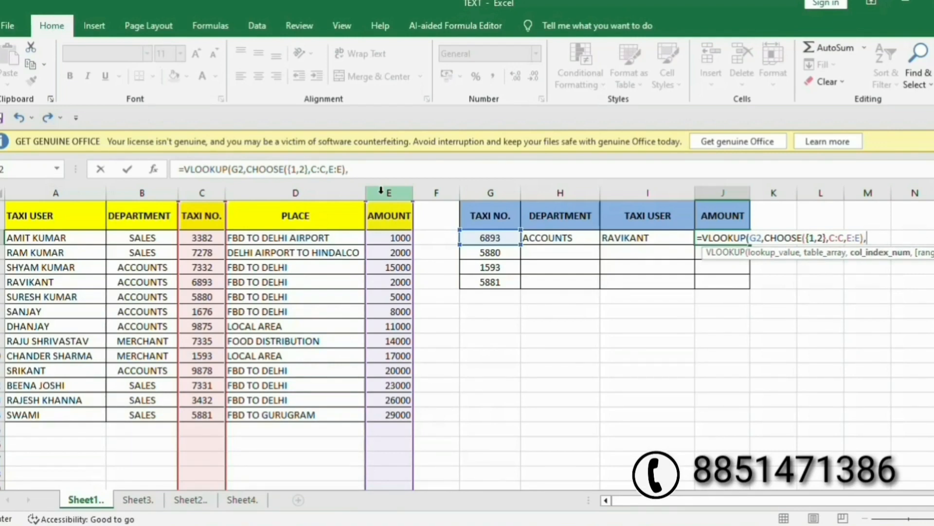
type("2,")
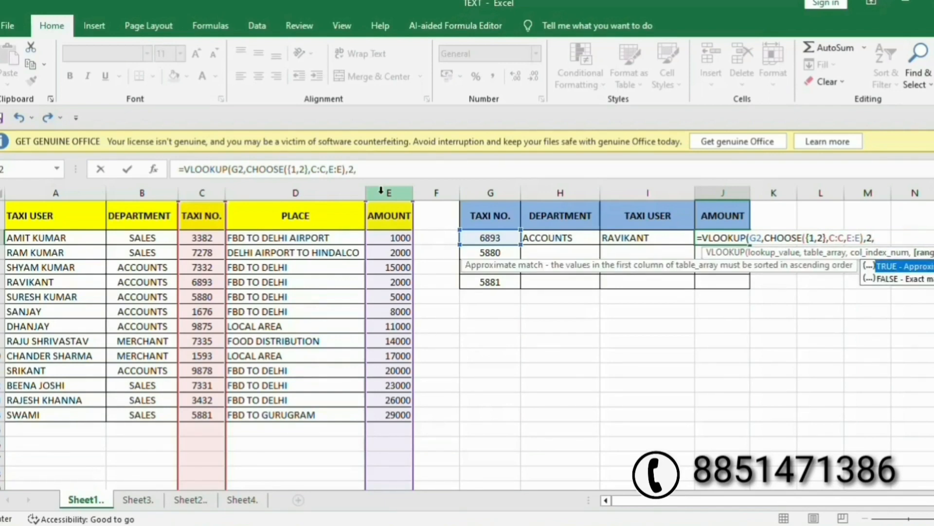
double_click(921, 279)
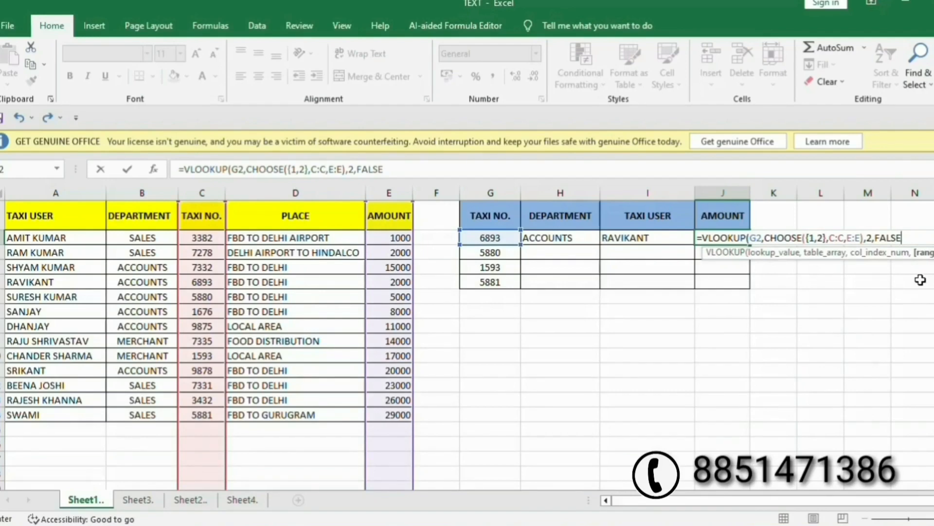
type(")")
key("Return")
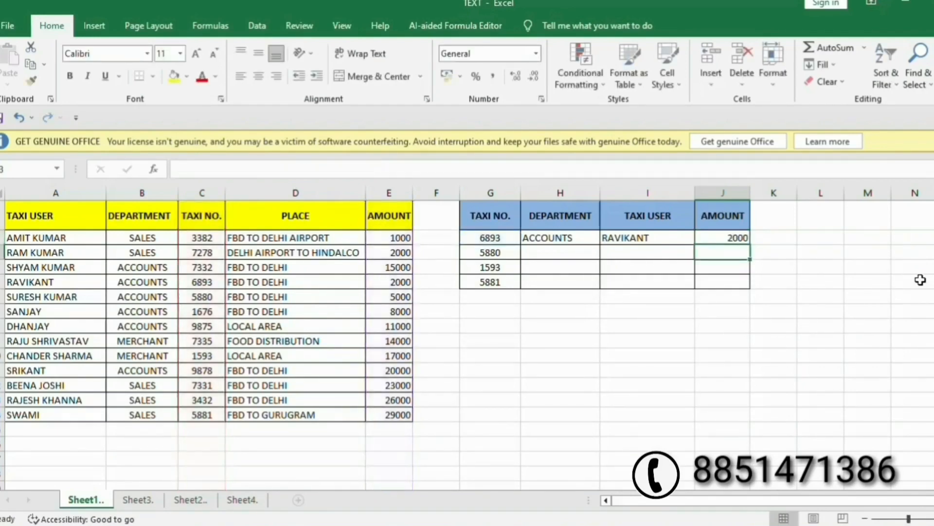
Fill the H2:J5 lookup formulas down to add department, user and amount for taxis 5880, 1593 and 5881.
key("Up")
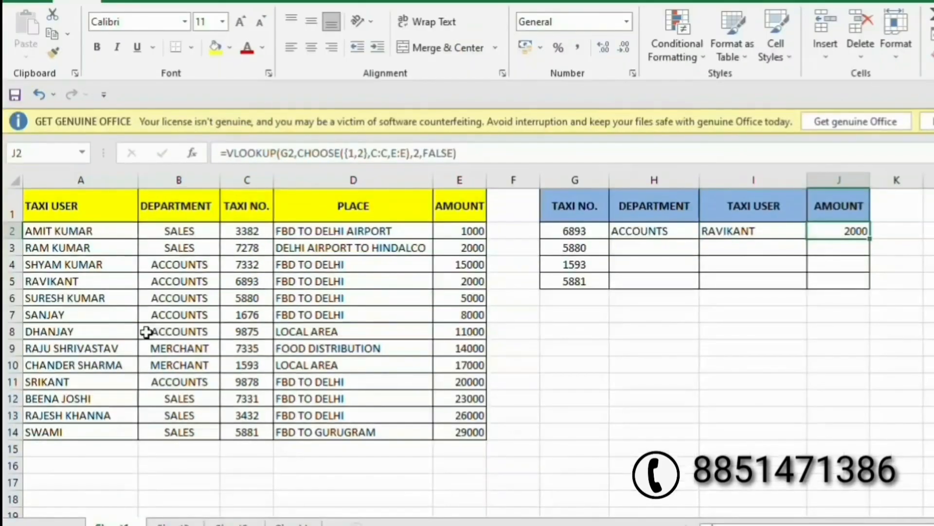
left_click_drag(248, 281, 475, 281)
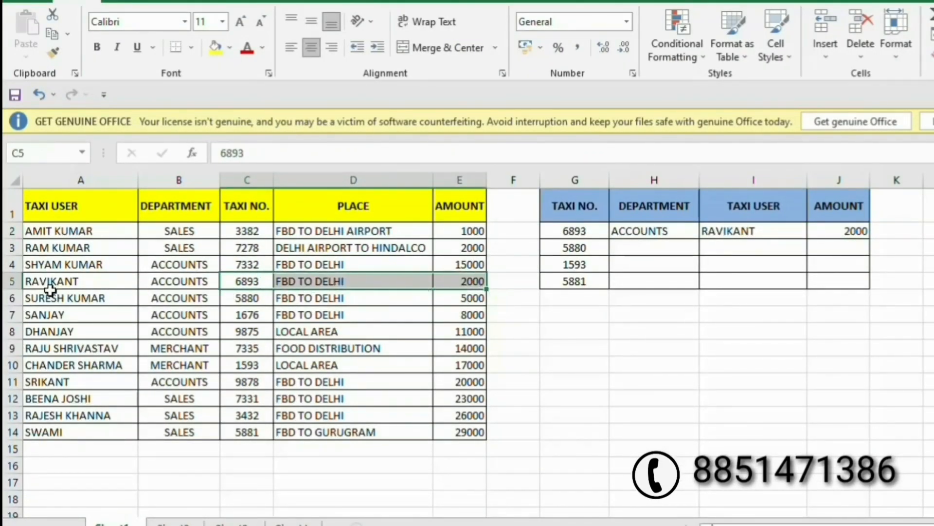
left_click_drag(27, 285, 450, 281)
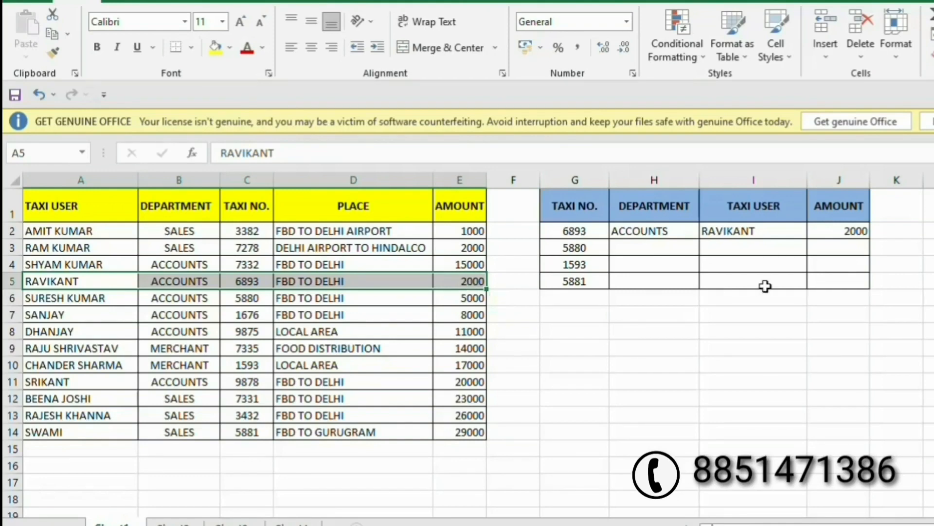
left_click_drag(653, 233, 845, 287)
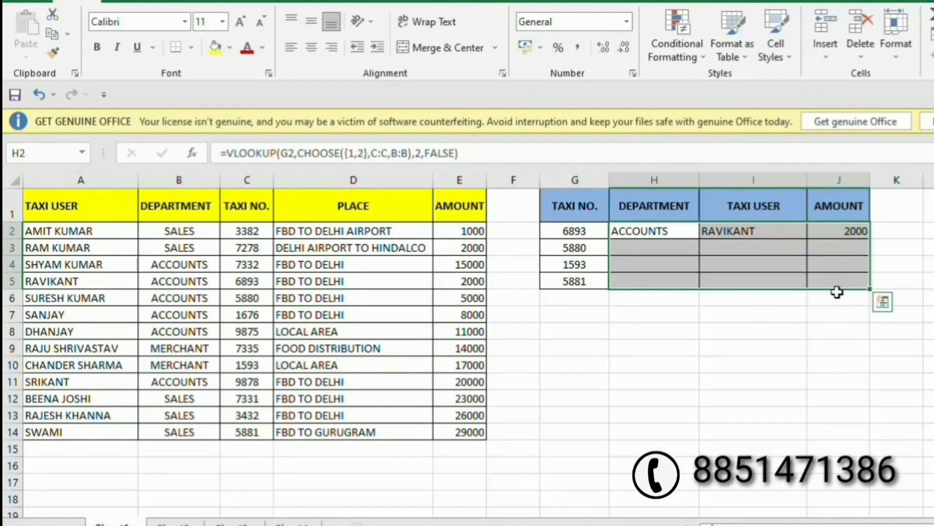
key("ctrl+d")
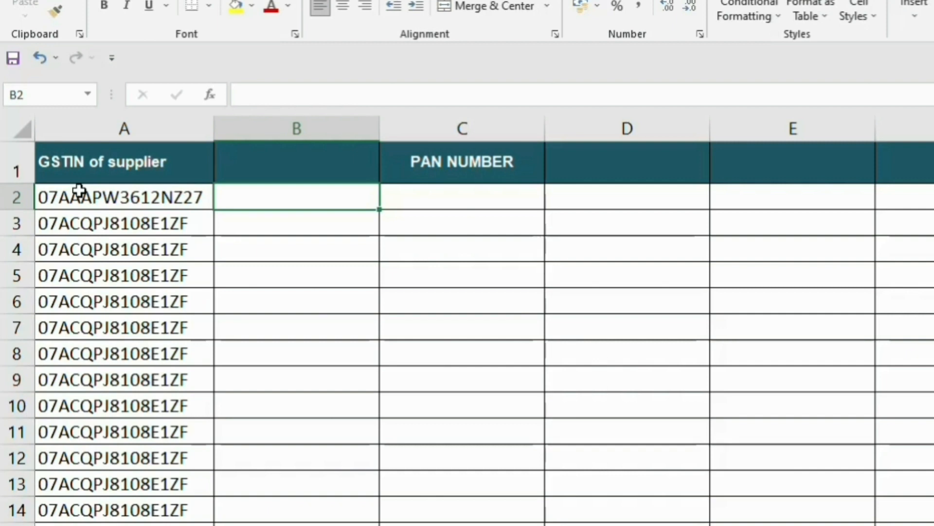
Enter =LEN(A2) in B2 to count the first GSTIN's characters.
type("=")
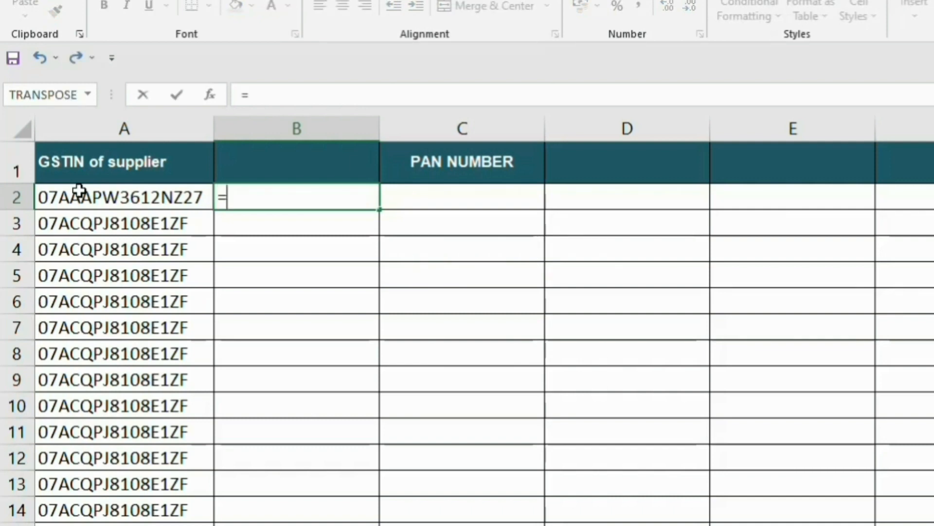
type("LE")
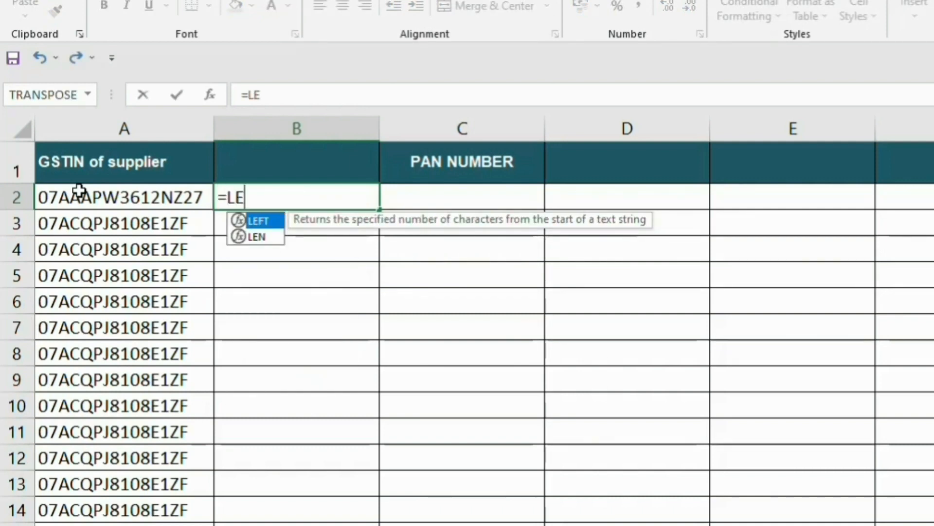
key("Down")
key("Tab")
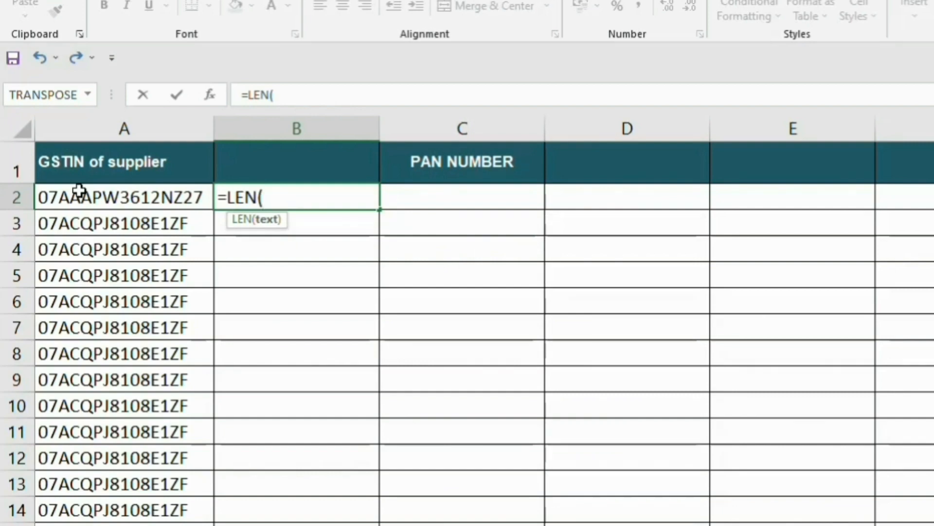
left_click(100, 198)
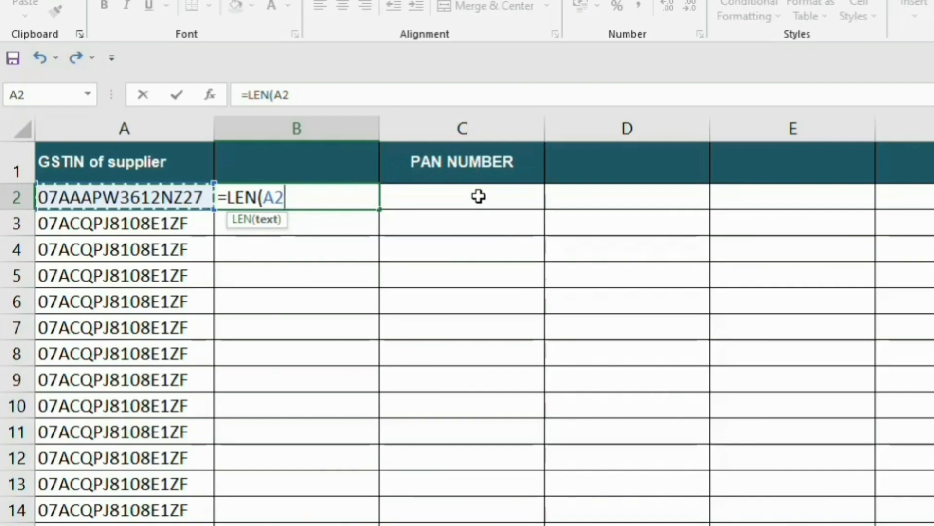
type(")")
key("Return")
Copy the length formula down the whole GSTIN list and confirm each shows 15.
key("Up")
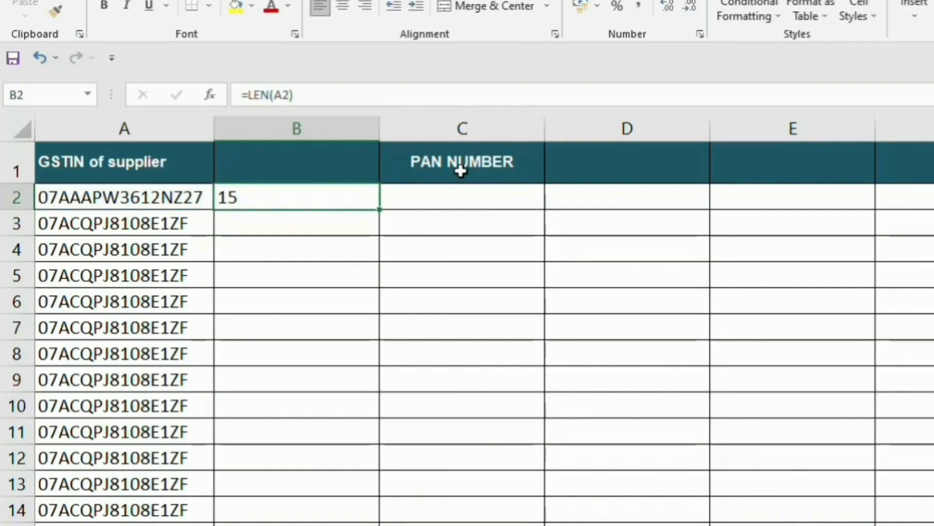
double_click(380, 208)
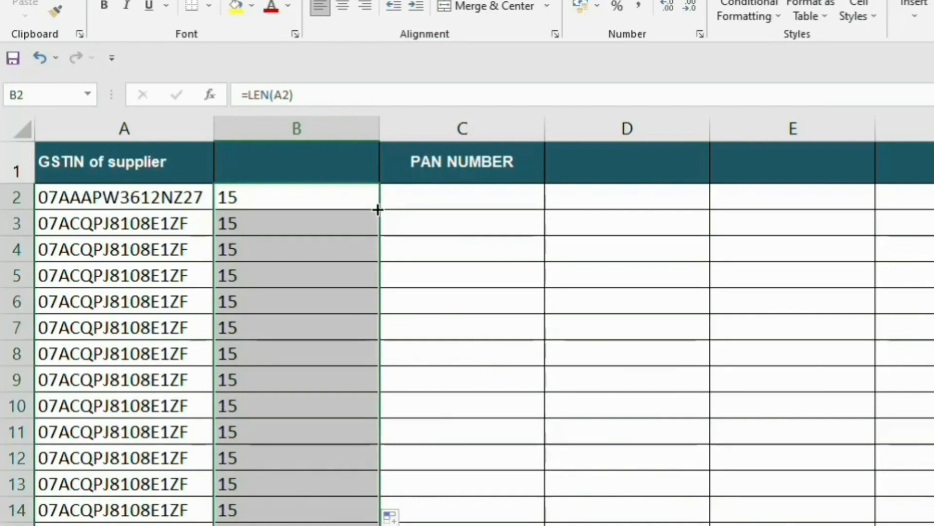
scroll(522, 307, "down", 20)
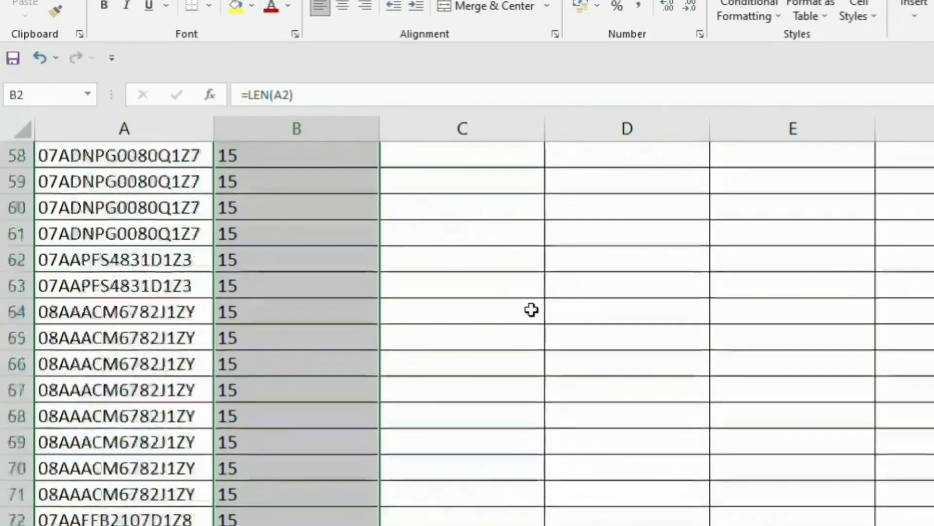
scroll(554, 294, "down", 18)
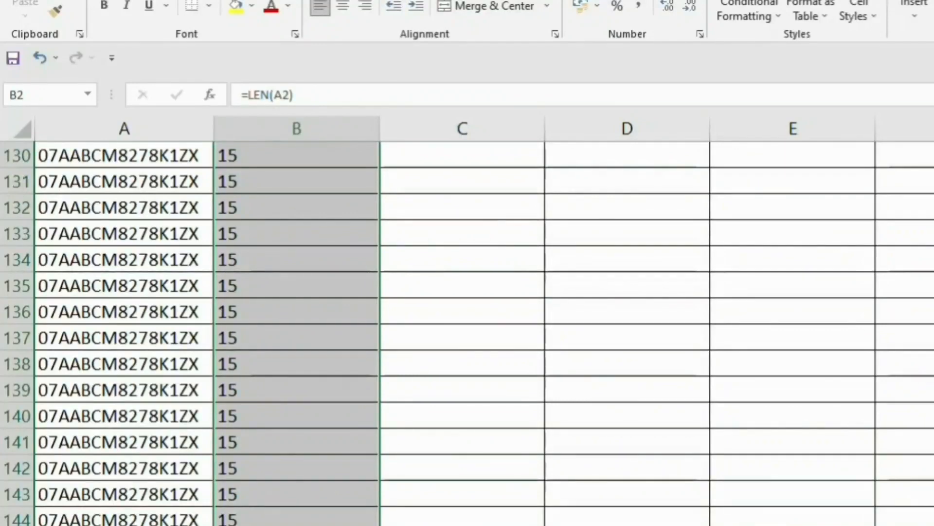
scroll(554, 294, "down", 20)
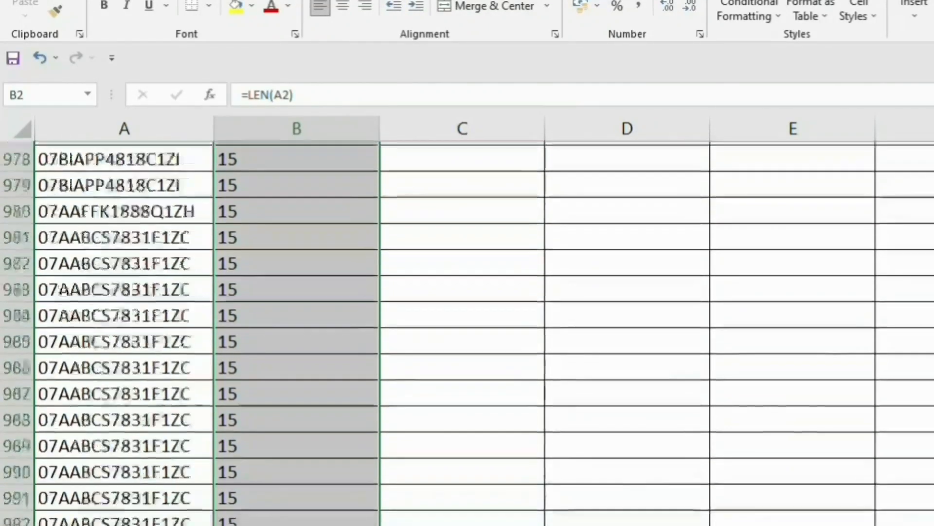
scroll(467, 333, "up", 20)
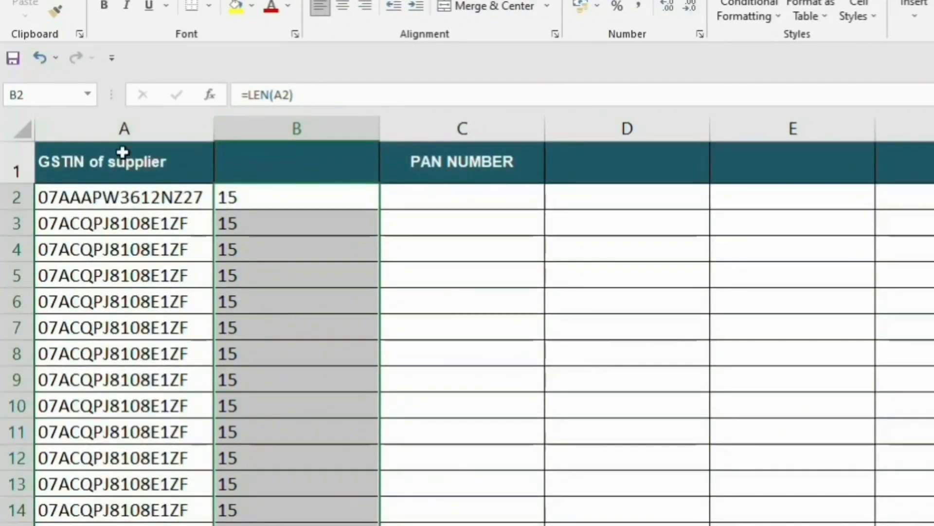
left_click(86, 189)
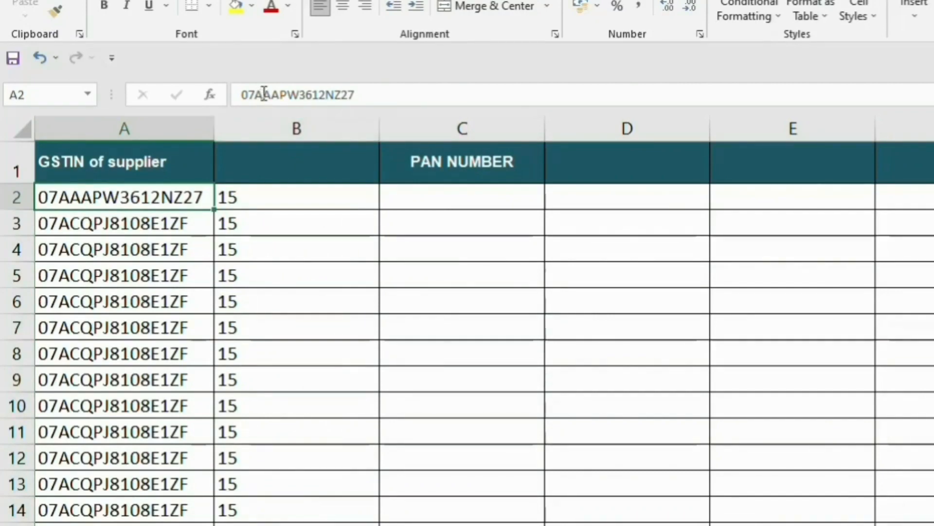
left_click_drag(255, 95, 334, 102)
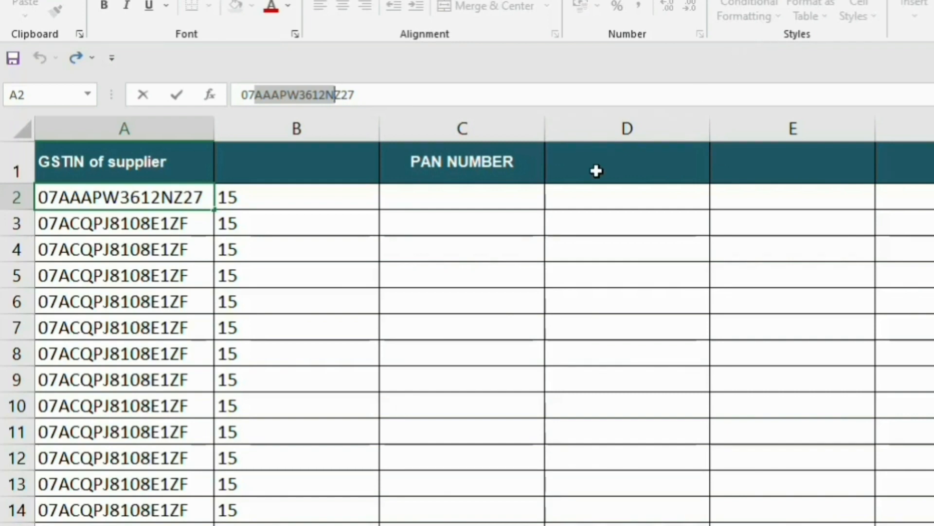
left_click(438, 195)
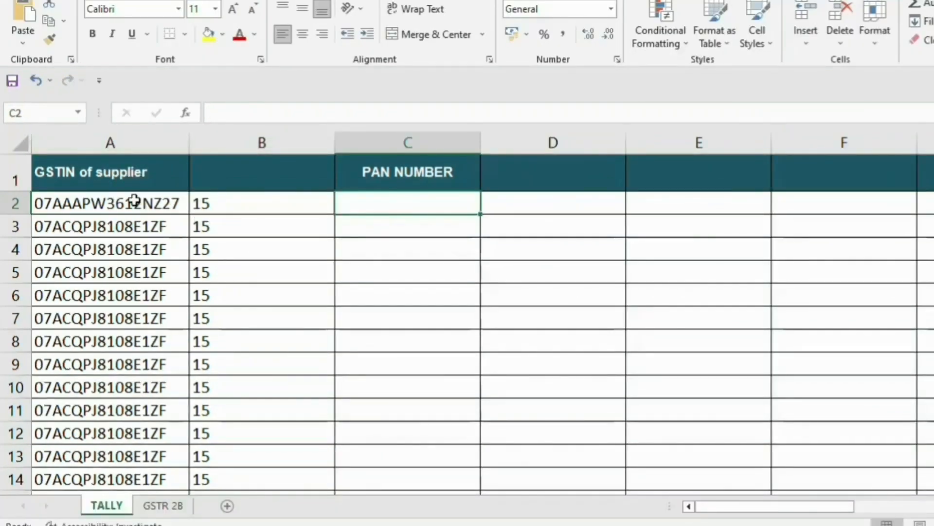
left_click(151, 193)
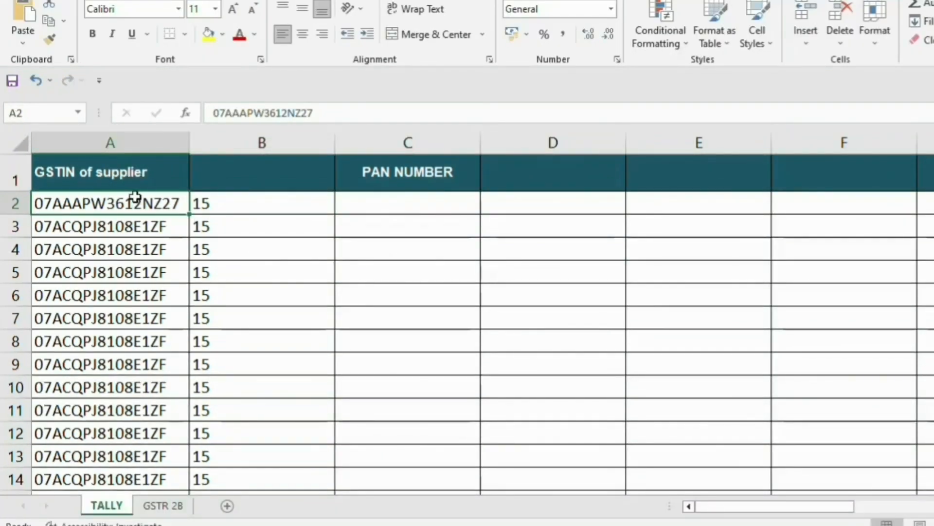
key("F2")
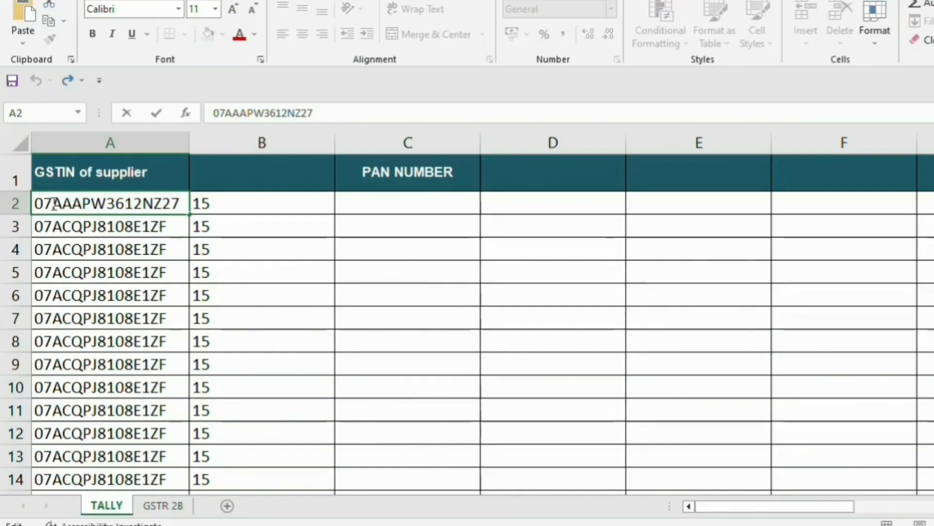
left_click_drag(53, 203, 154, 204)
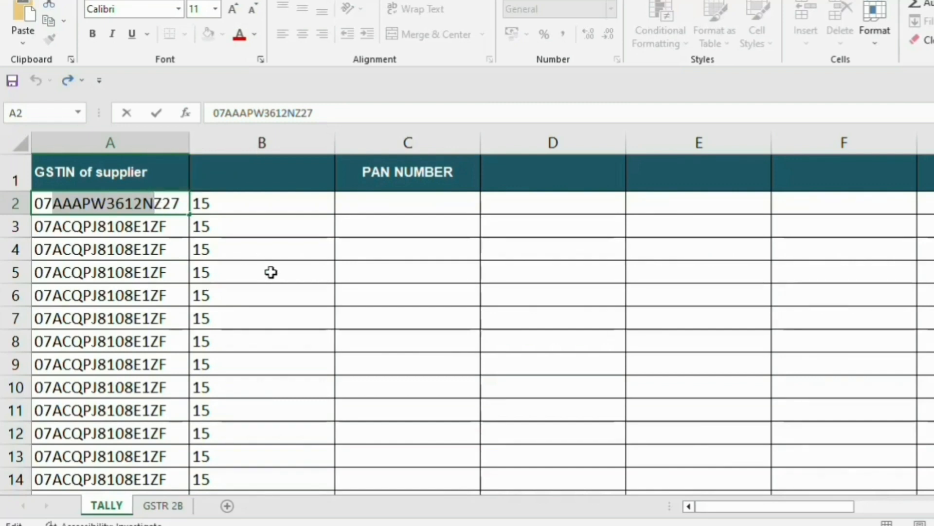
left_click(405, 200)
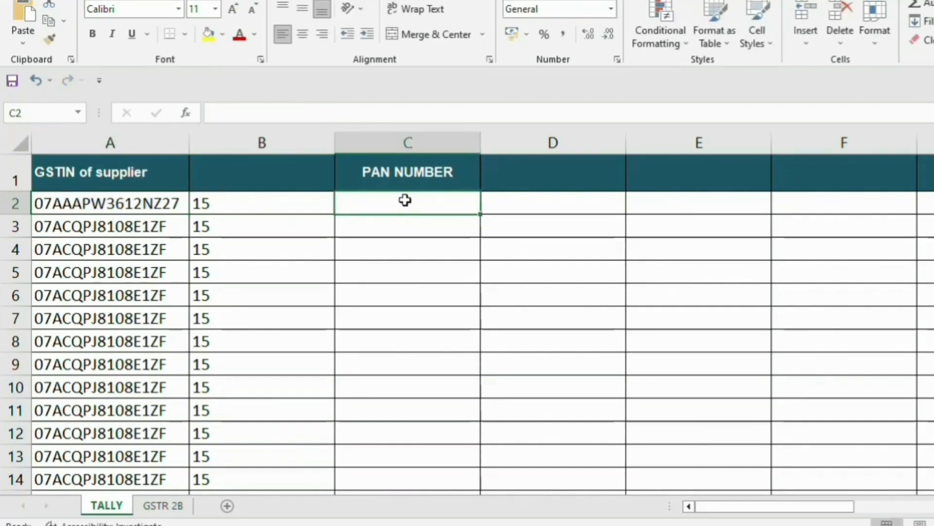
key("ctrl+v")
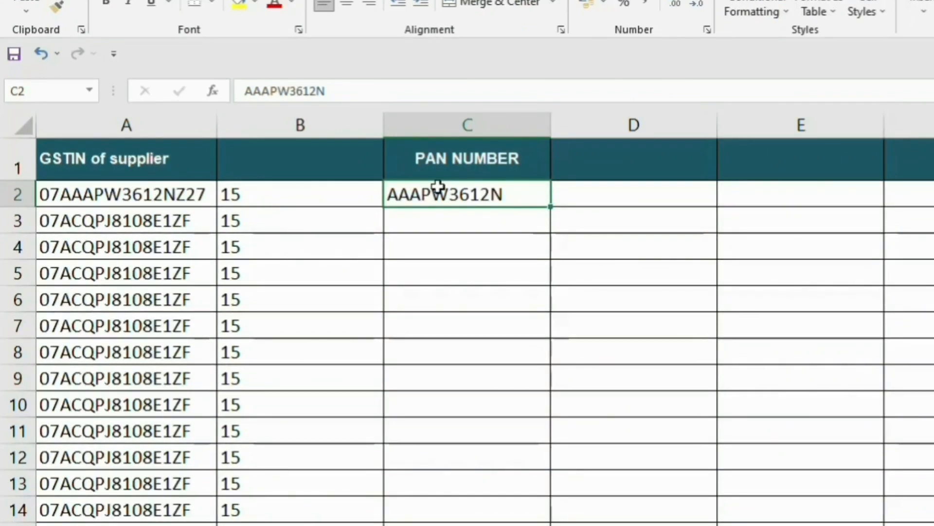
key("shift+Down")
key("shift+Down")
key("shift+Down")
key("shift+Down")
key("shift+Down")
key("shift+Down")
key("shift+Down")
key("shift+Down")
key("shift+Down")
key("shift+Down")
key("shift+Down")
key("shift+Down")
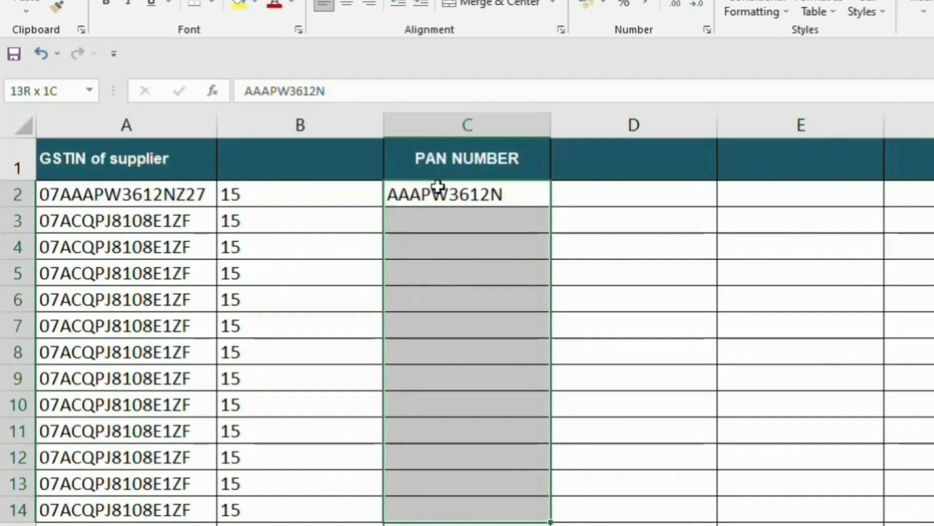
key("ctrl+e")
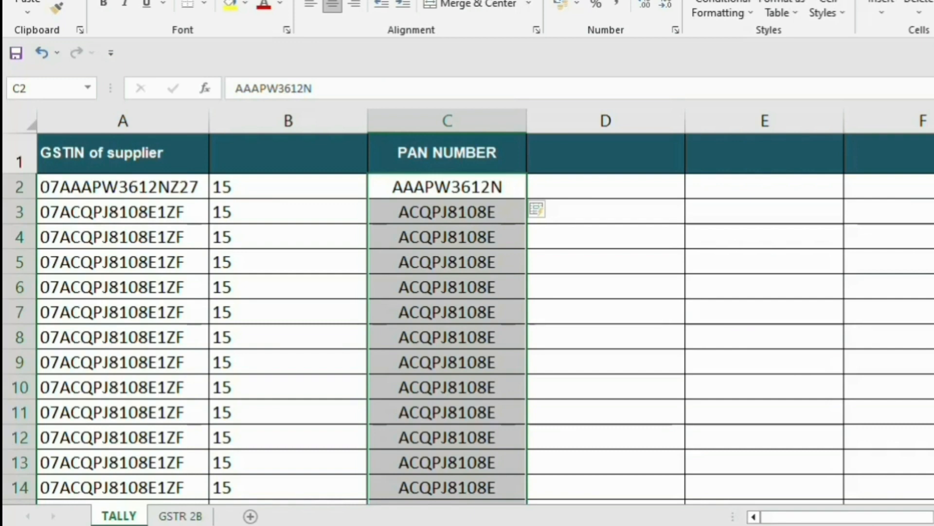
Check the extracted PANs from C3 down through the supplier list.
left_click(432, 181)
left_click(426, 219)
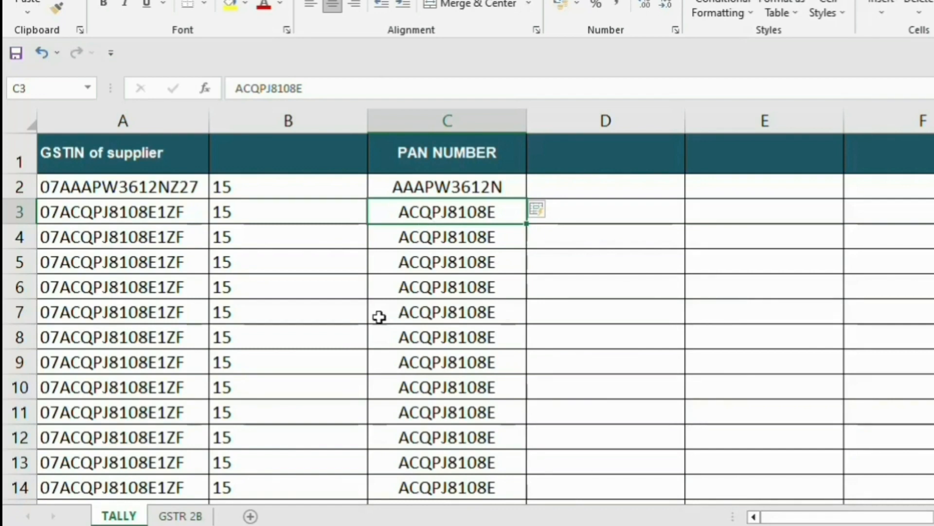
scroll(378, 317, "down", 4)
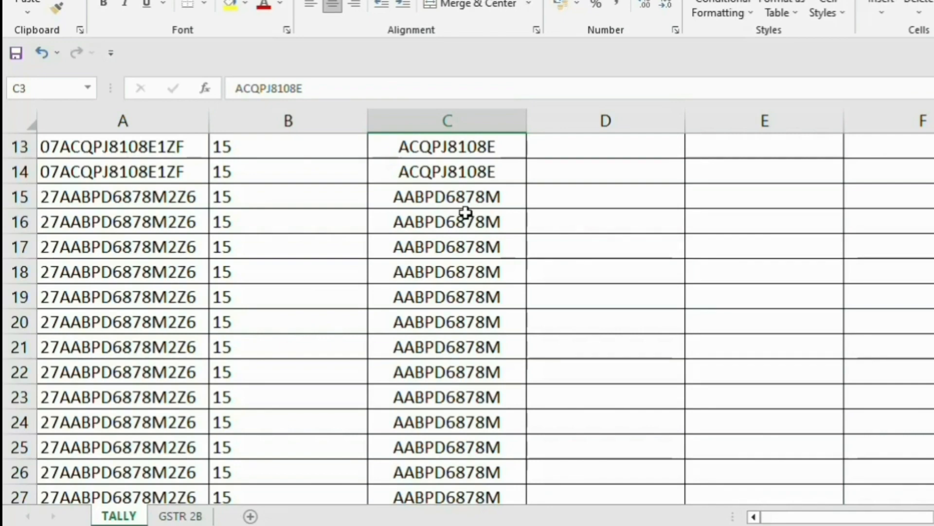
scroll(465, 212, "down", 16)
scroll(440, 236, "down", 13)
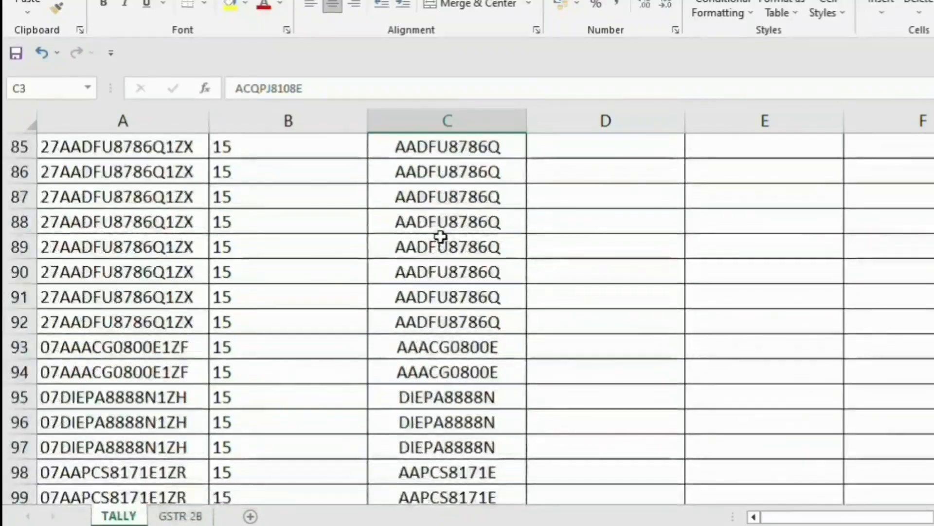
scroll(468, 316, "down", 20)
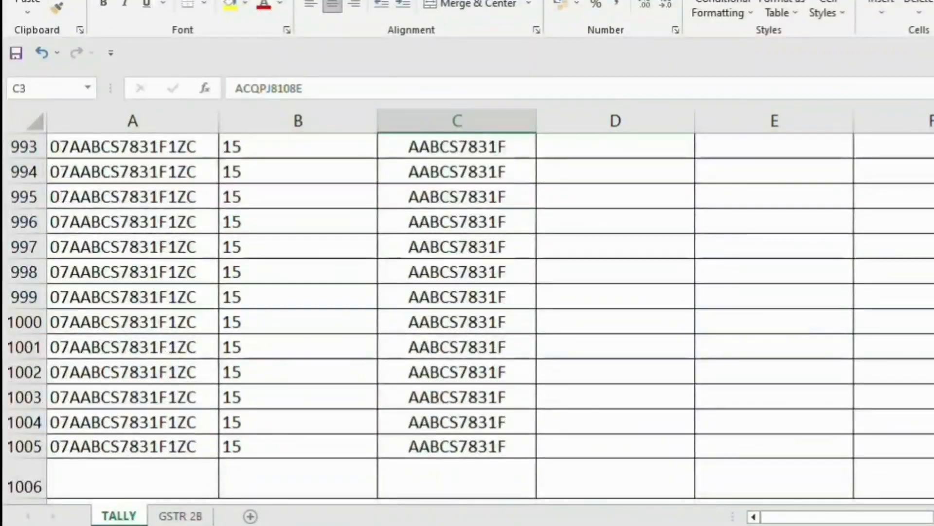
scroll(467, 316, "up", 20)
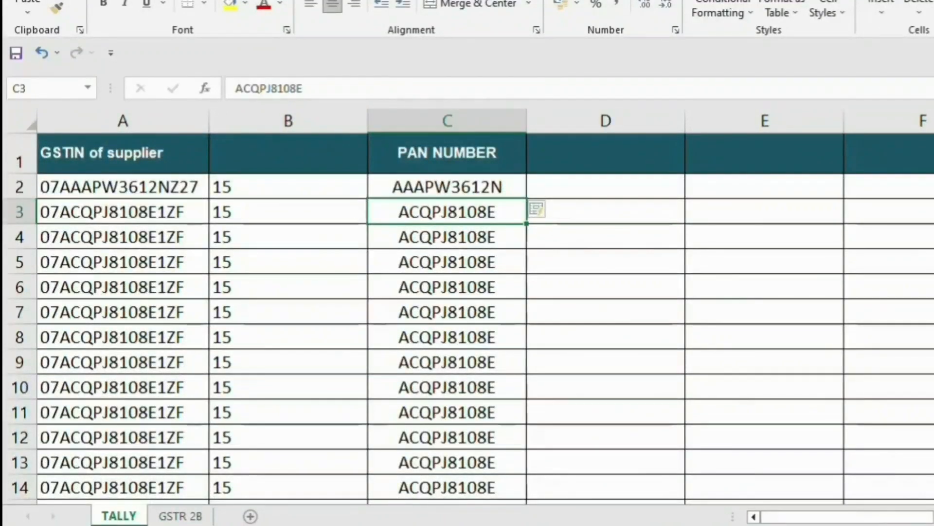